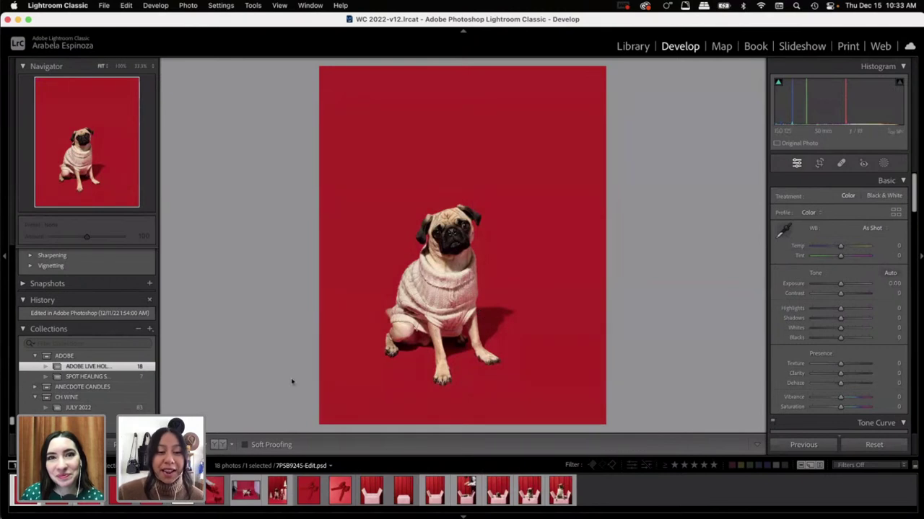
# Step: Compare the raw and retouched pug photos in Before/After view, stepping between versions
pyautogui.click(215, 445)
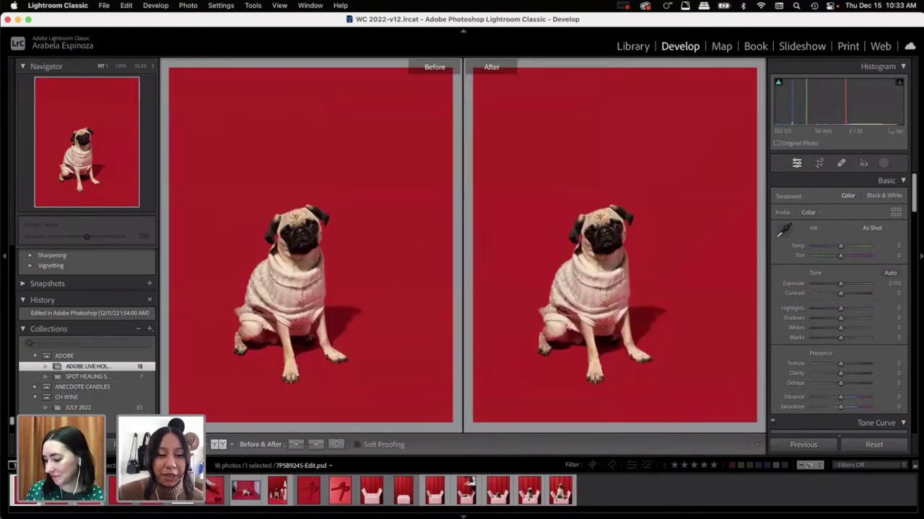
pyautogui.click(219, 446)
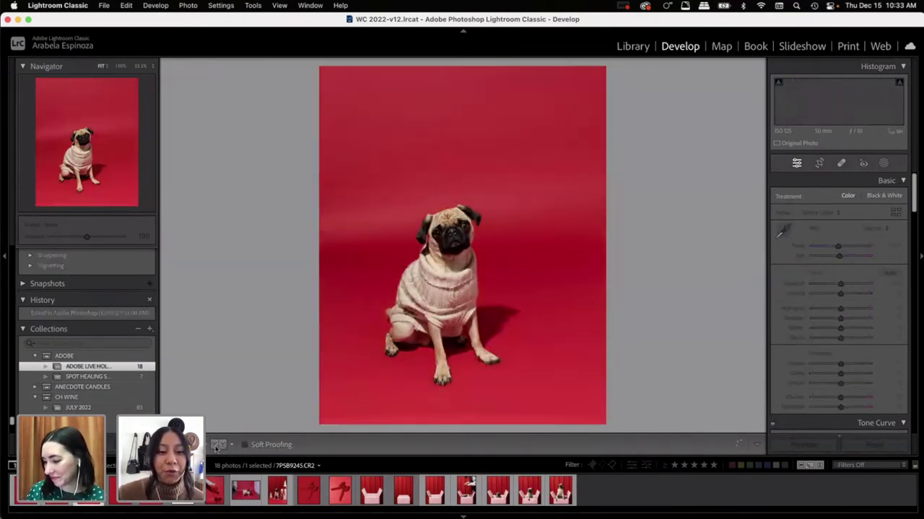
pyautogui.click(219, 445)
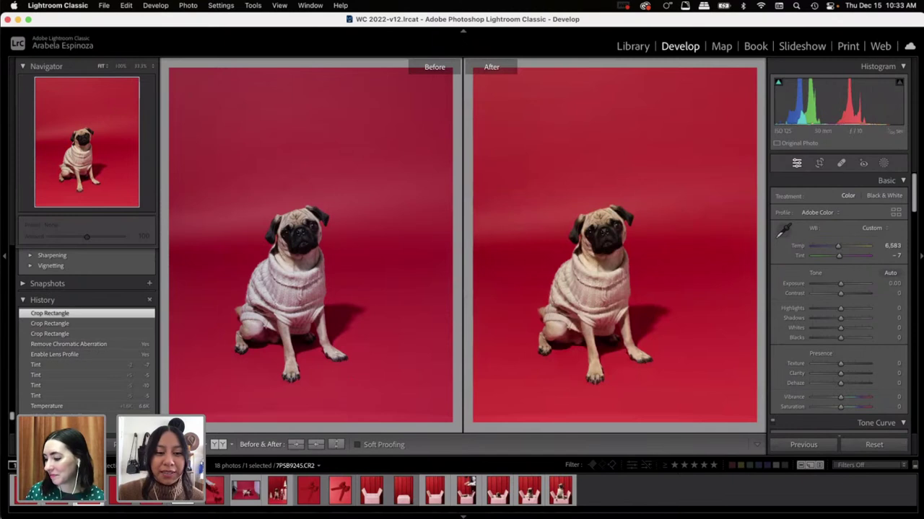
pyautogui.press('y')
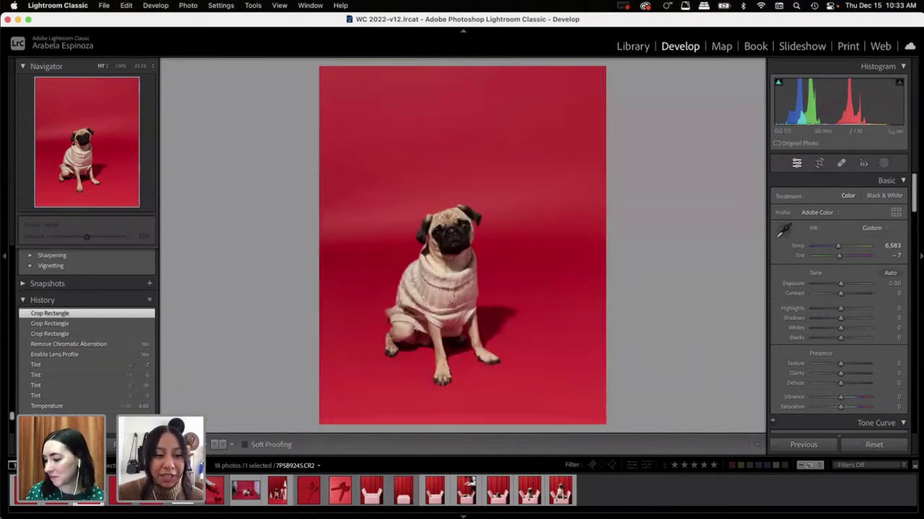
pyautogui.press('Right')
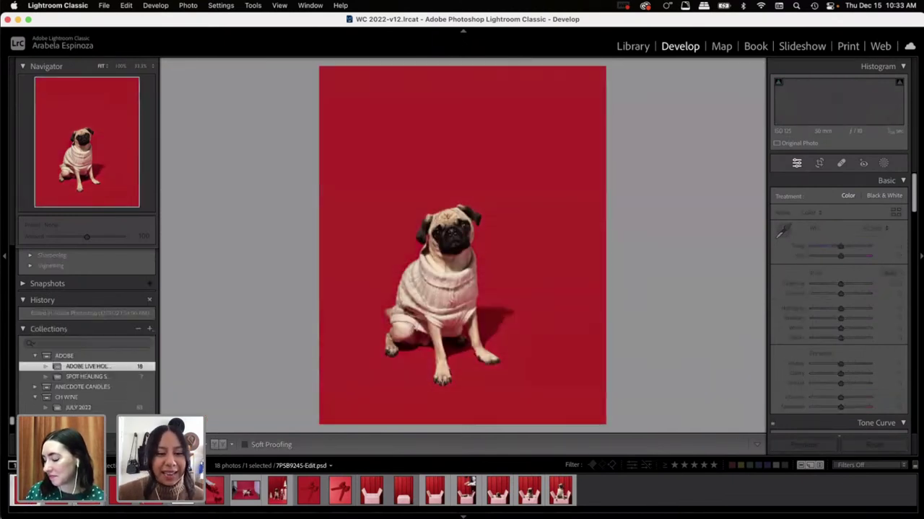
pyautogui.press('Right')
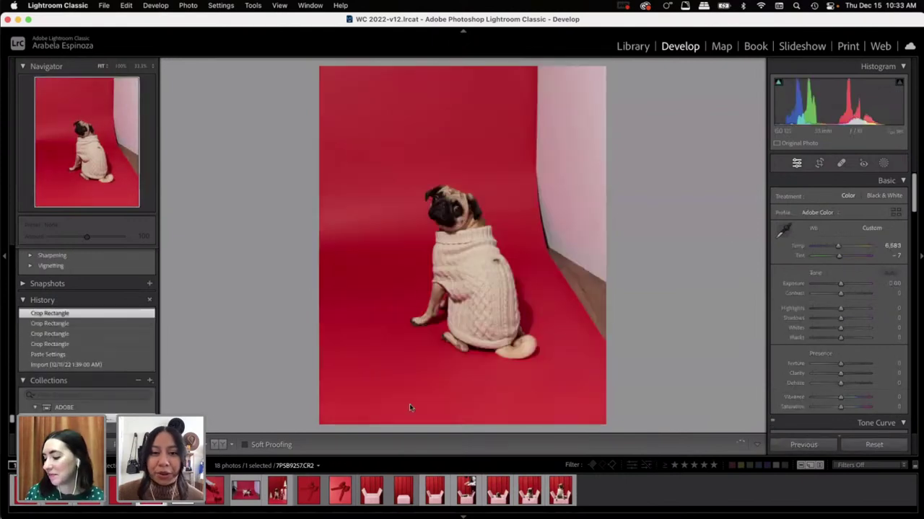
pyautogui.click(218, 445)
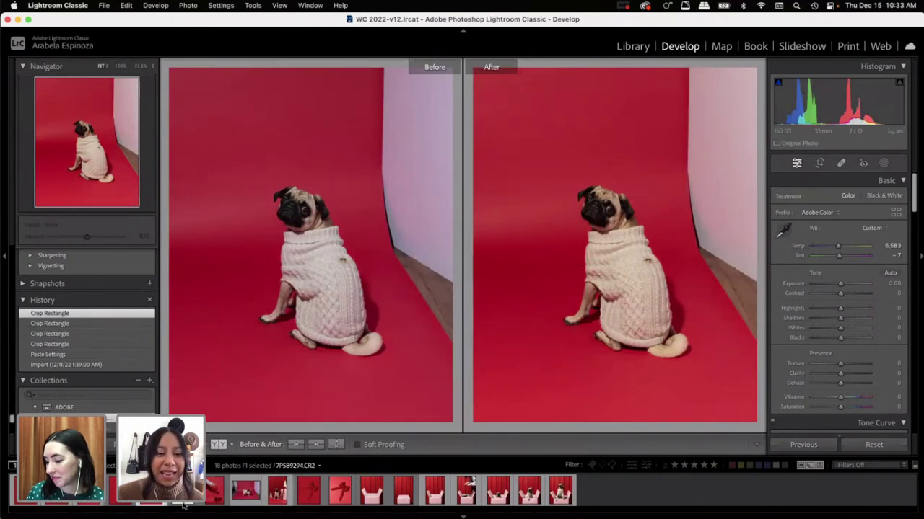
# Step: Browse the standing, sitting and gift-box pug shots, ending on the nutcracker pug in Loupe view
pyautogui.click(246, 498)
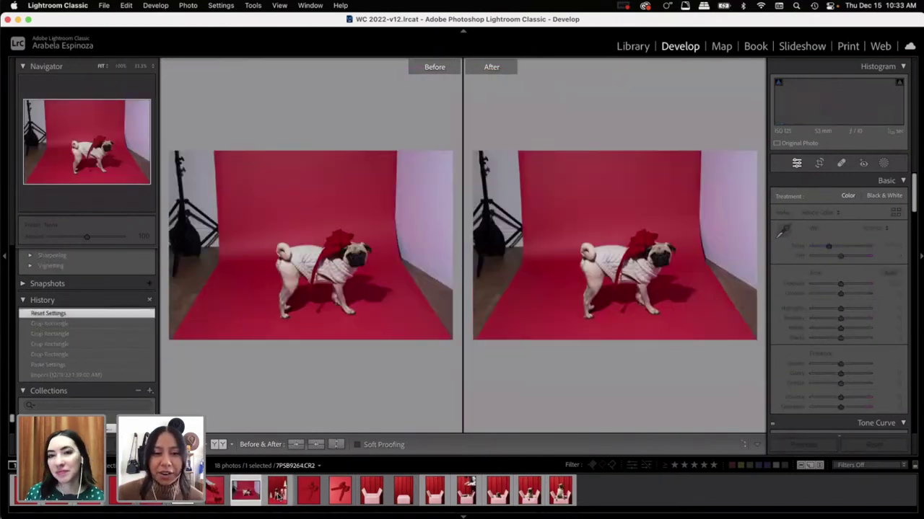
pyautogui.click(281, 487)
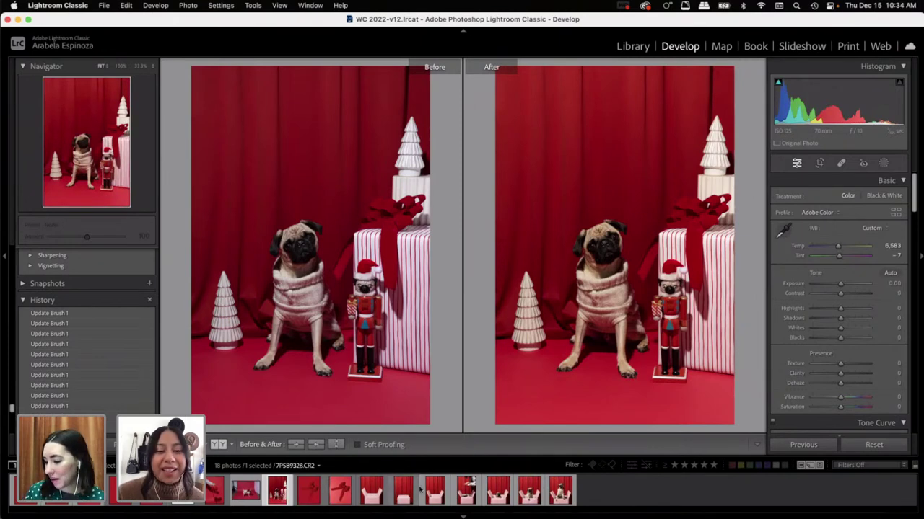
pyautogui.click(498, 499)
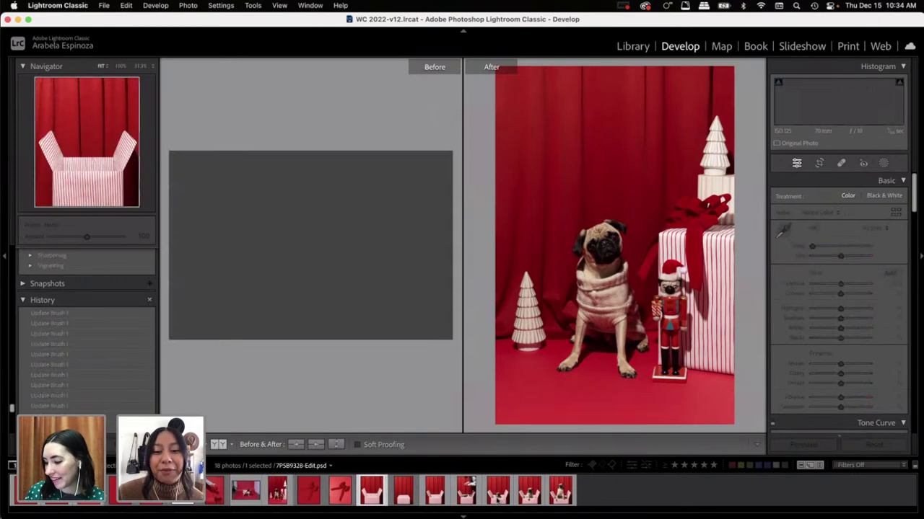
pyautogui.click(529, 494)
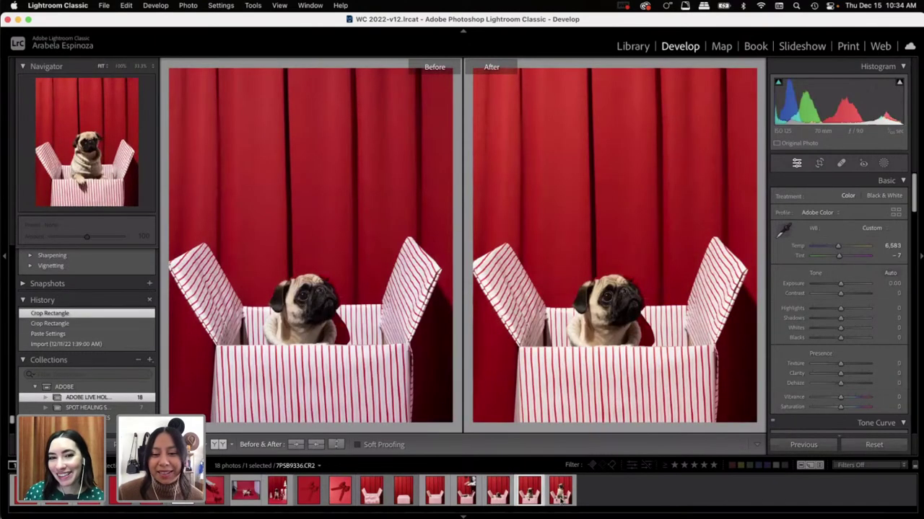
pyautogui.click(467, 492)
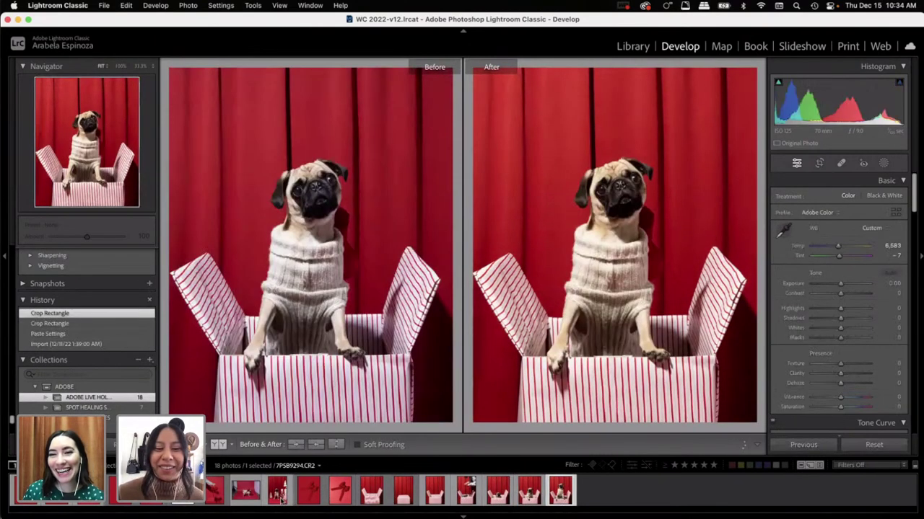
pyautogui.click(277, 491)
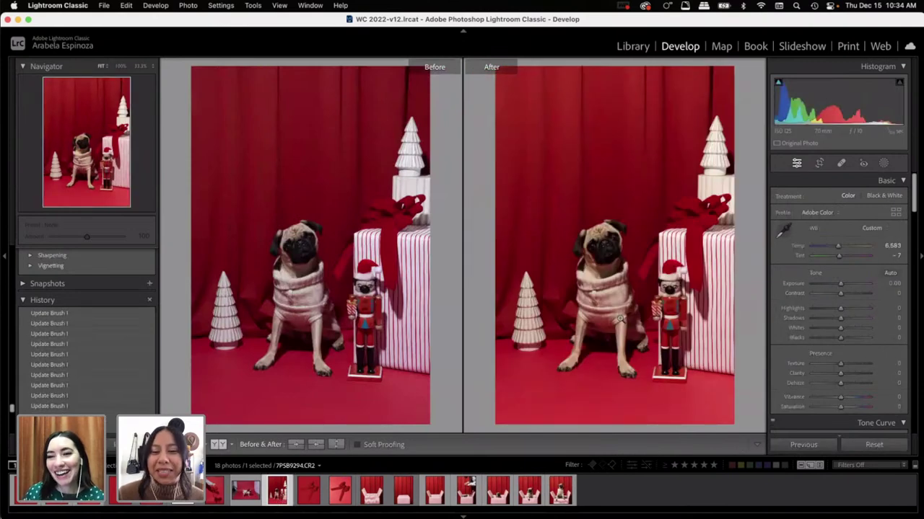
pyautogui.click(229, 445)
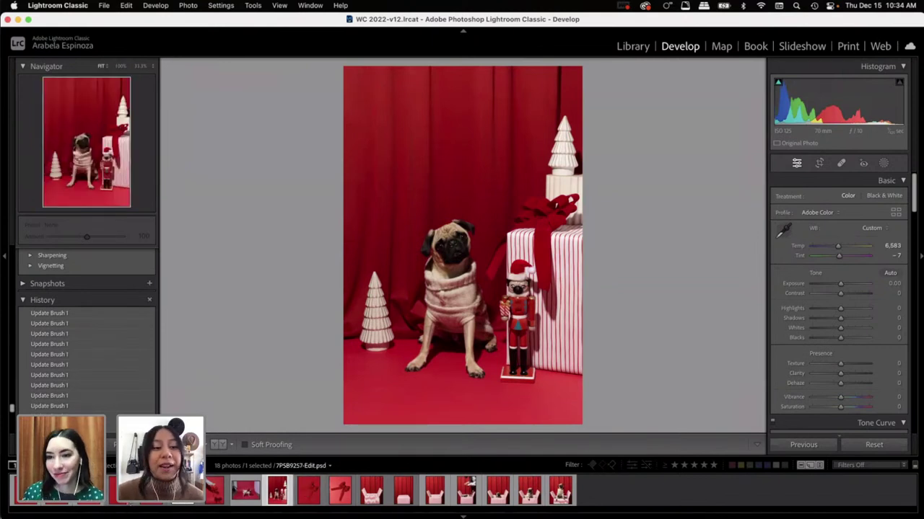
# Step: Load the sitting pug photo 7PSB9257.CR2 and scroll the Develop panel down to Lens Corrections
pyautogui.click(246, 490)
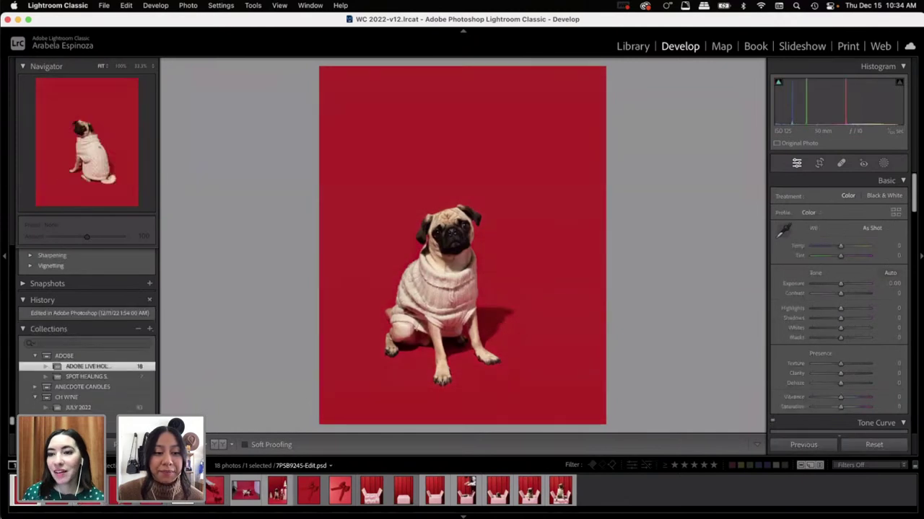
pyautogui.click(246, 493)
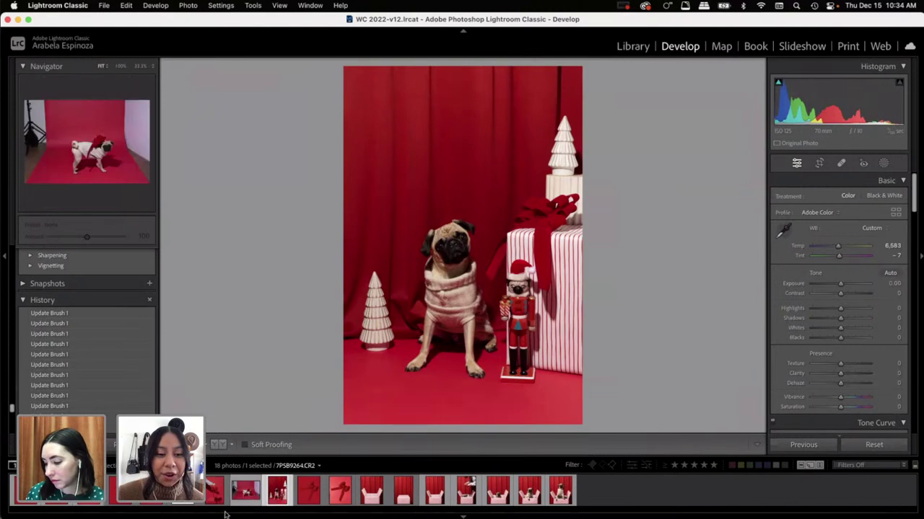
pyautogui.click(278, 491)
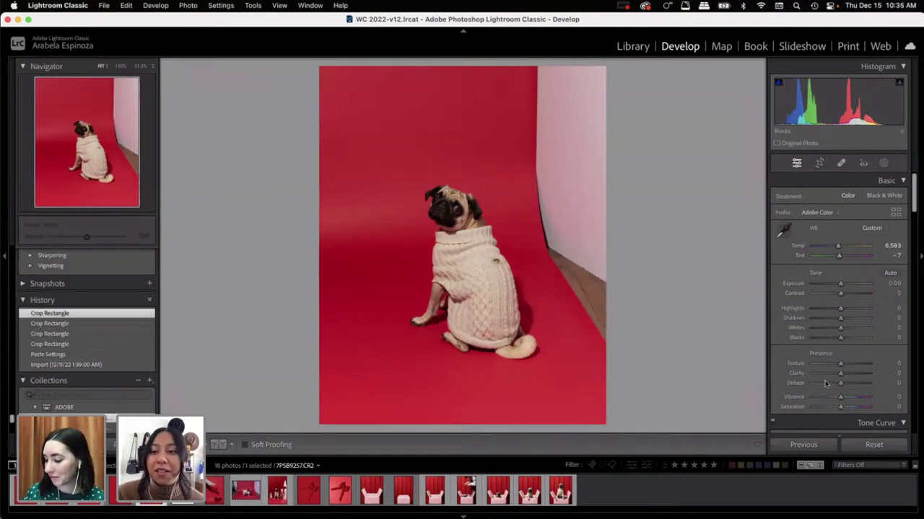
pyautogui.scroll(-10, 830, 325)
pyautogui.scroll(-8, 826, 382)
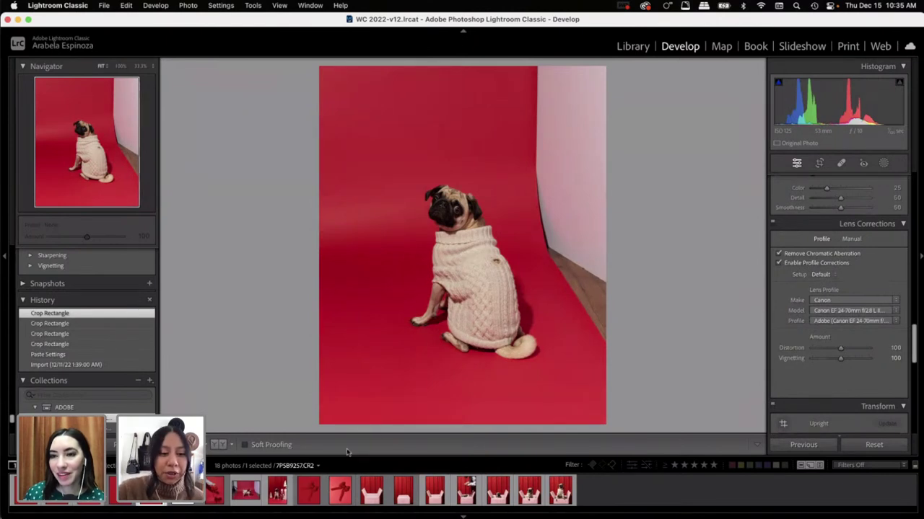
# Step: Copy all develop settings except Transform, Crop, Masking and Healing
pyautogui.rightClick(244, 469)
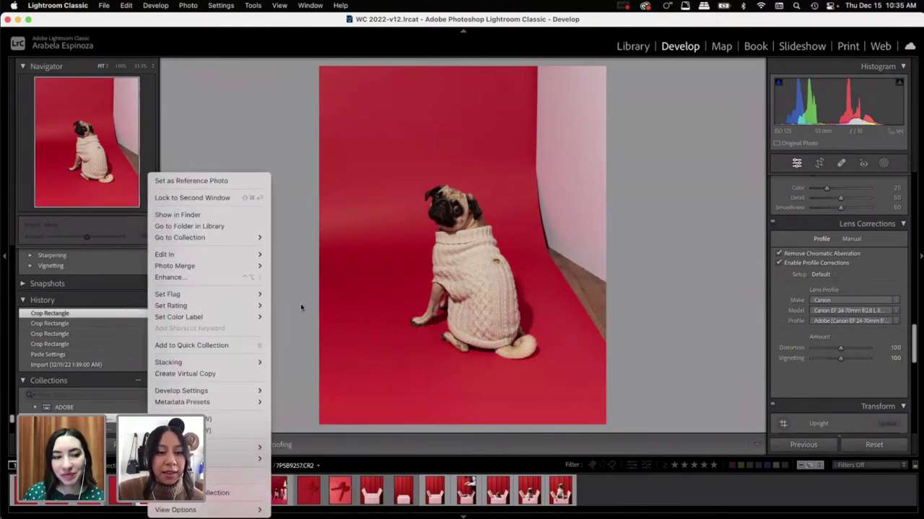
pyautogui.moveTo(249, 391)
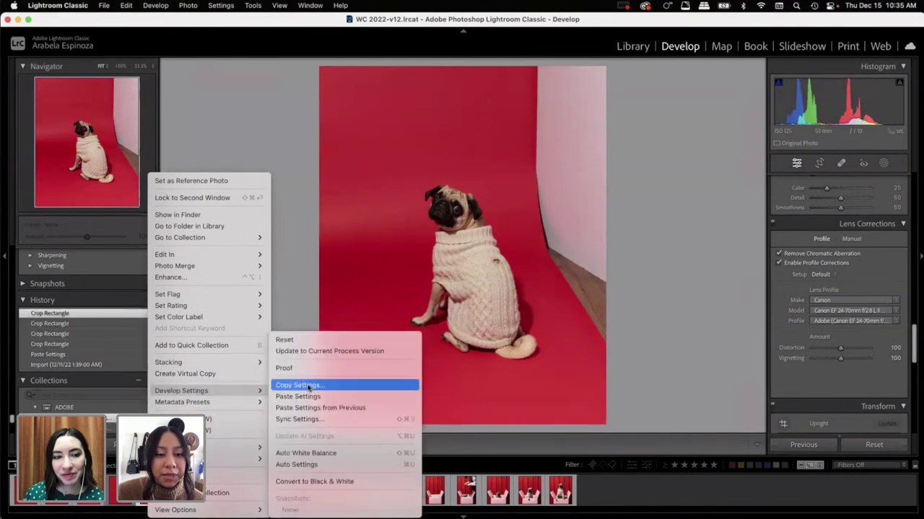
pyautogui.click(342, 387)
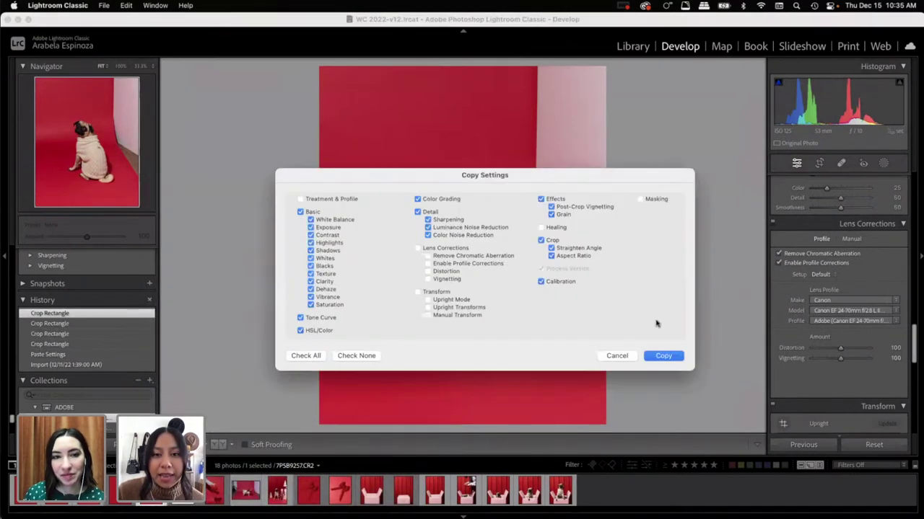
pyautogui.click(316, 356)
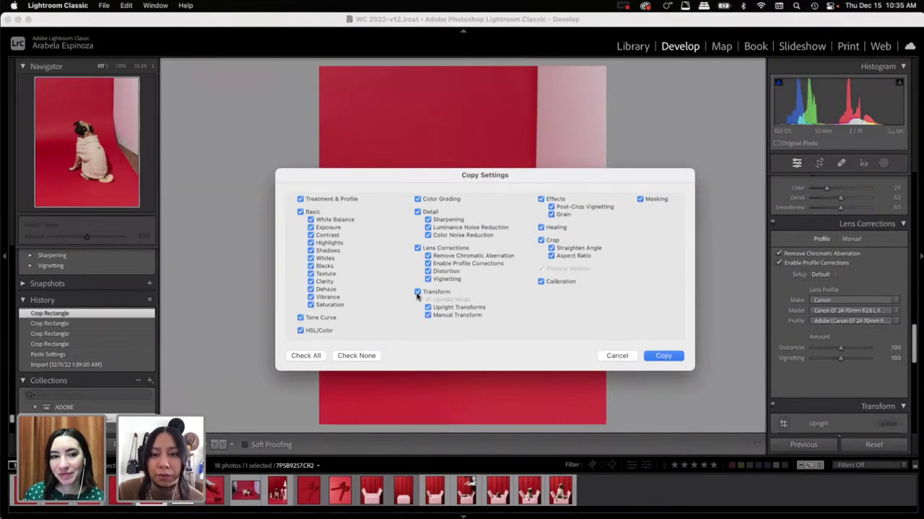
pyautogui.click(417, 292)
pyautogui.click(542, 241)
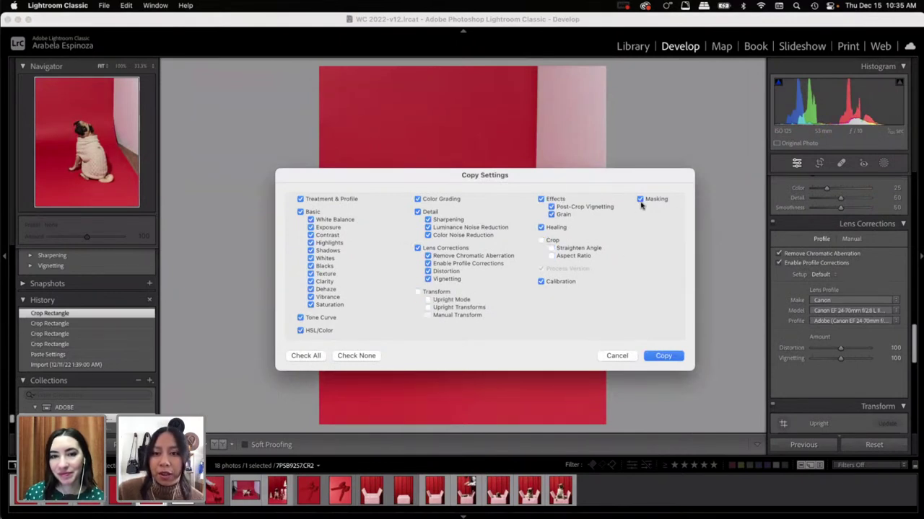
pyautogui.click(640, 199)
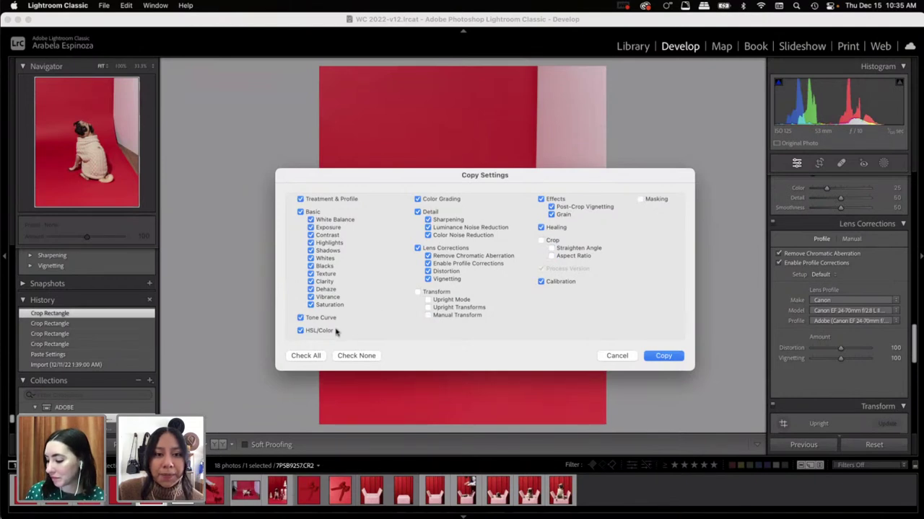
pyautogui.click(562, 228)
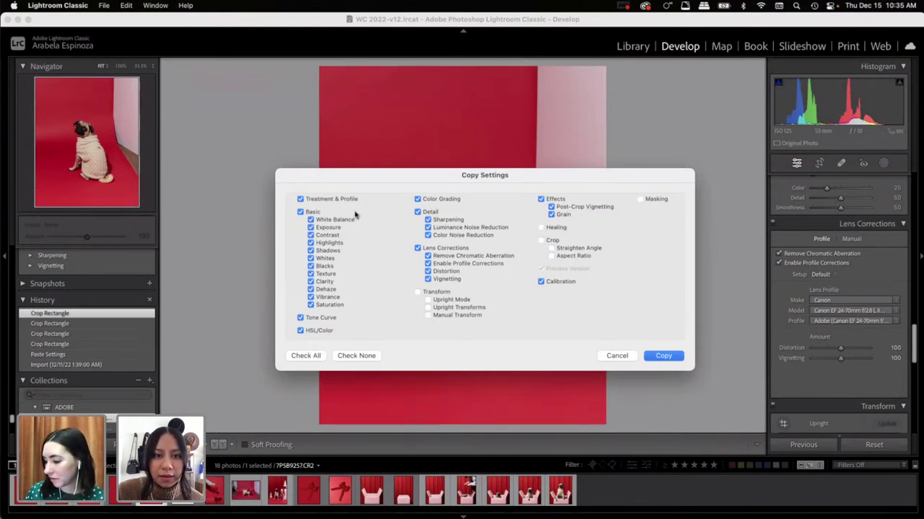
pyautogui.click(664, 356)
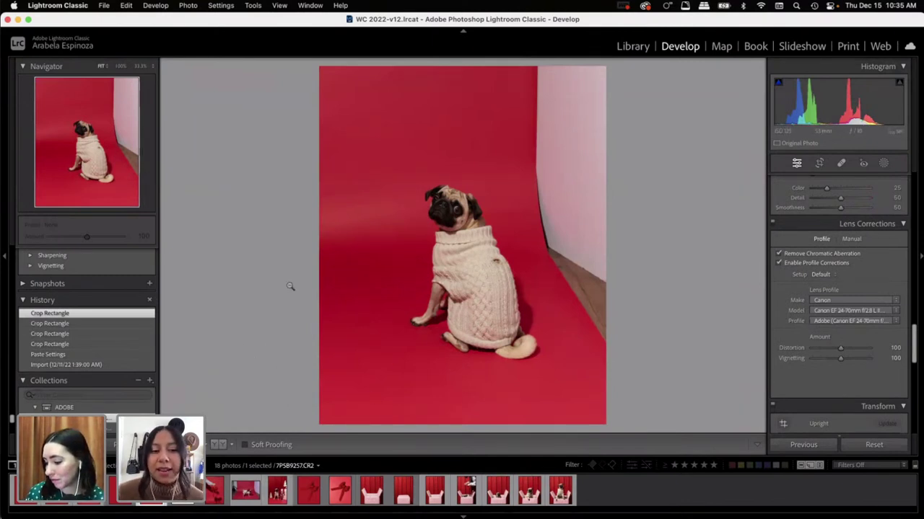
# Step: Reset the nutcracker pug photo 7PSB9294.CR2 and paste the copied develop settings onto it
pyautogui.press('Right')
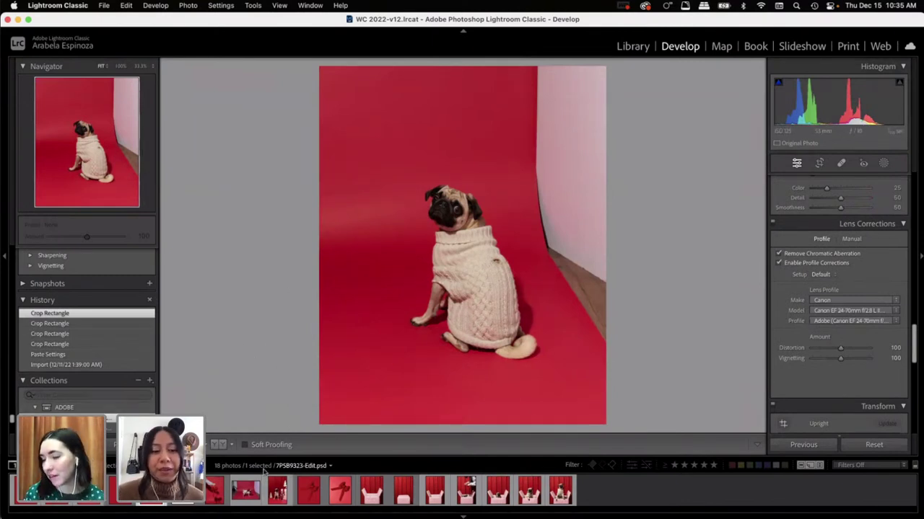
pyautogui.press('Right')
pyautogui.press('Left')
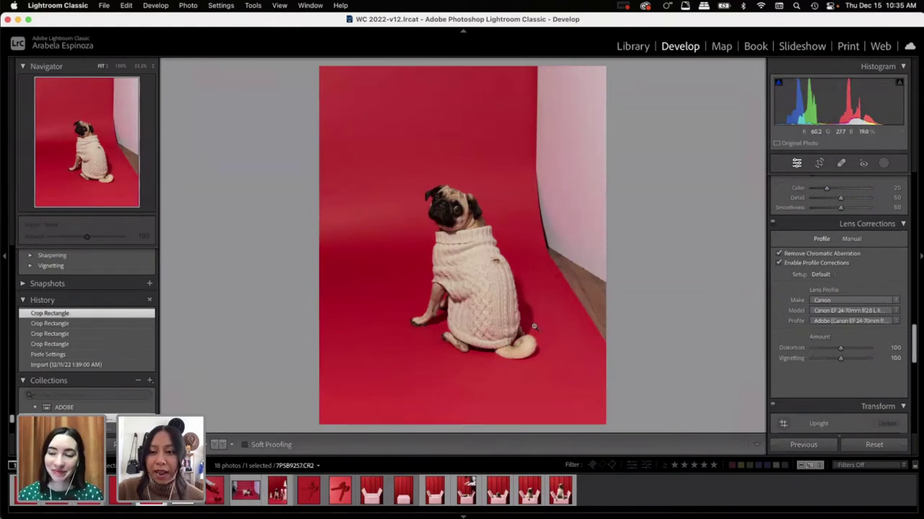
pyautogui.press('Right')
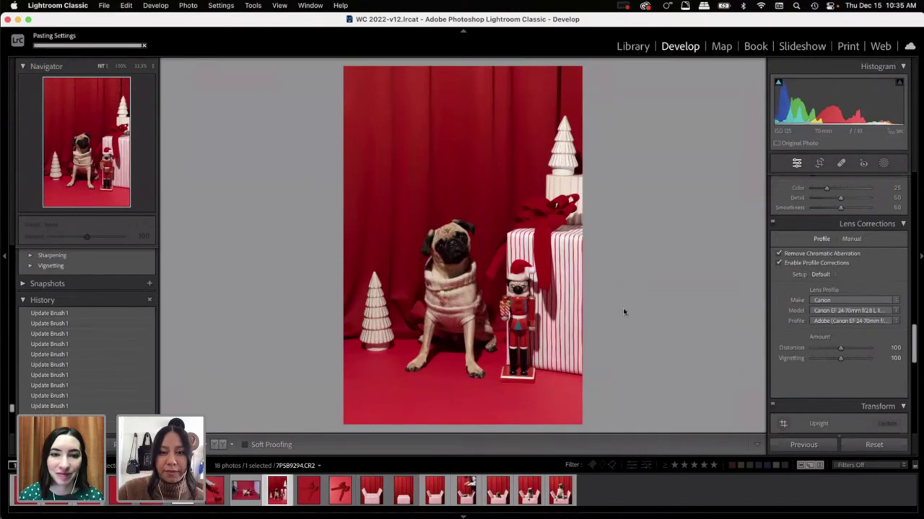
pyautogui.click(894, 448)
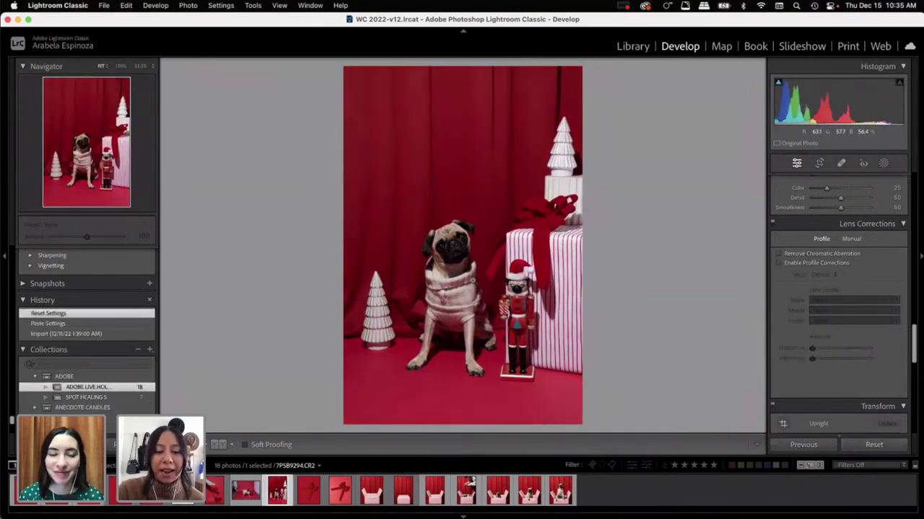
pyautogui.press('super+shift+v')
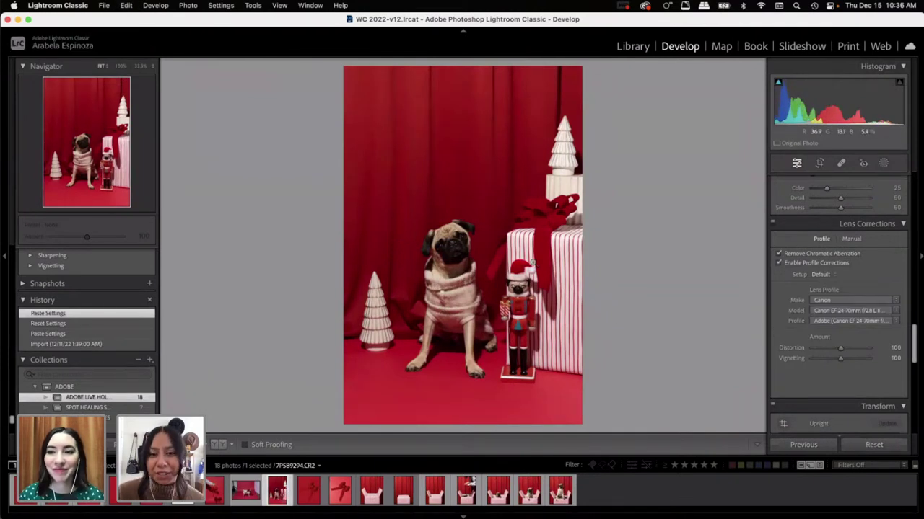
pyautogui.scroll(3, 514, 322)
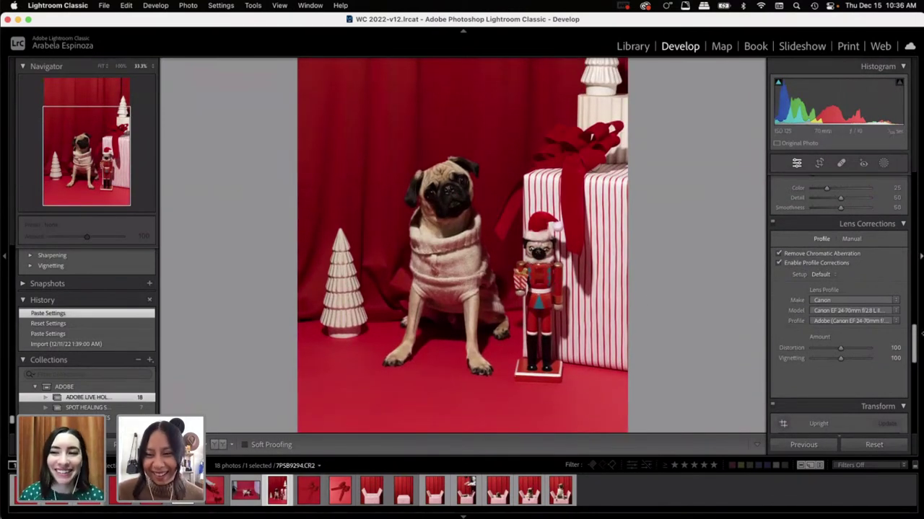
# Step: Set Shadows to +46 and Blacks to +11 in the Basic panel
pyautogui.moveTo(915, 348); pyautogui.dragTo(915, 201)
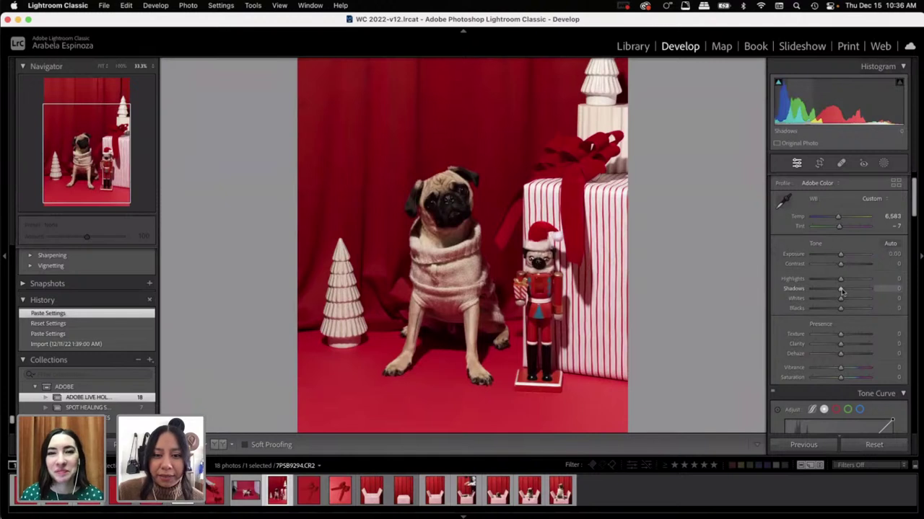
pyautogui.moveTo(842, 289); pyautogui.dragTo(842, 309)
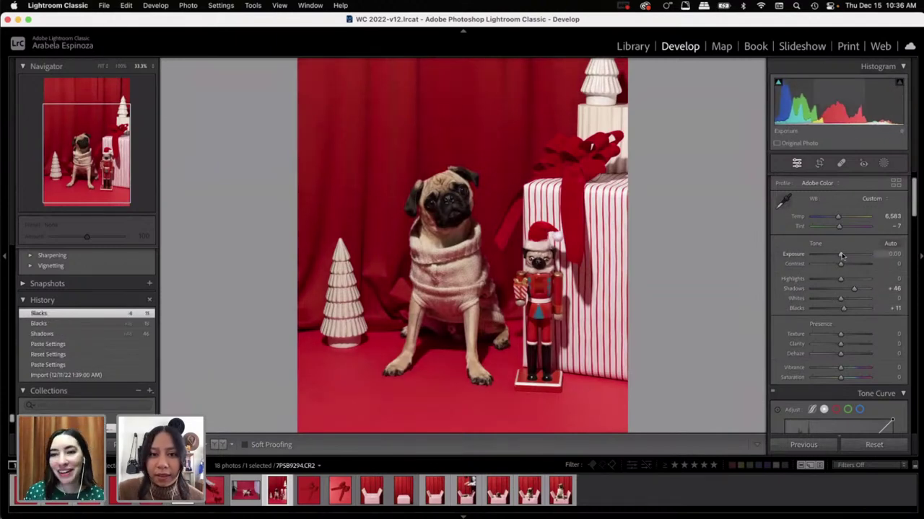
pyautogui.moveTo(842, 256); pyautogui.dragTo(842, 257)
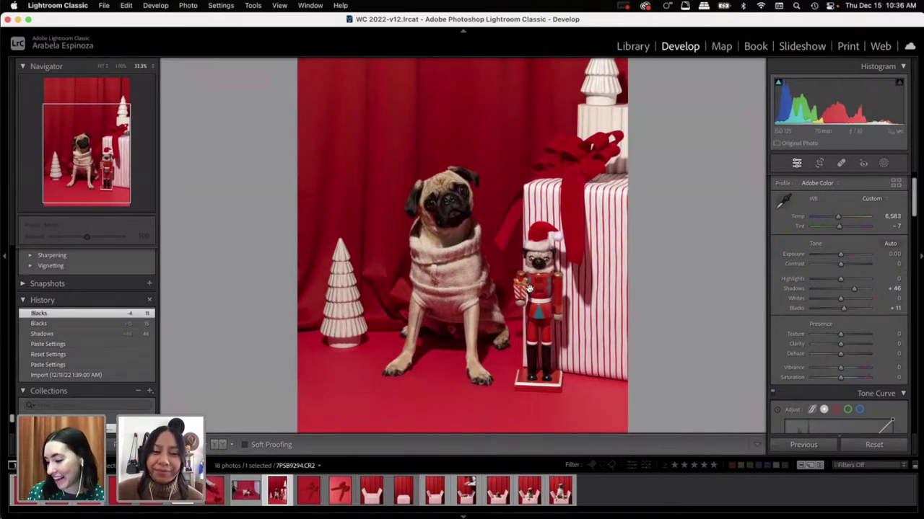
# Step: Edit the nutcracker pug photo in Photoshop 2023, converting its colours to the working space
pyautogui.rightClick(282, 174)
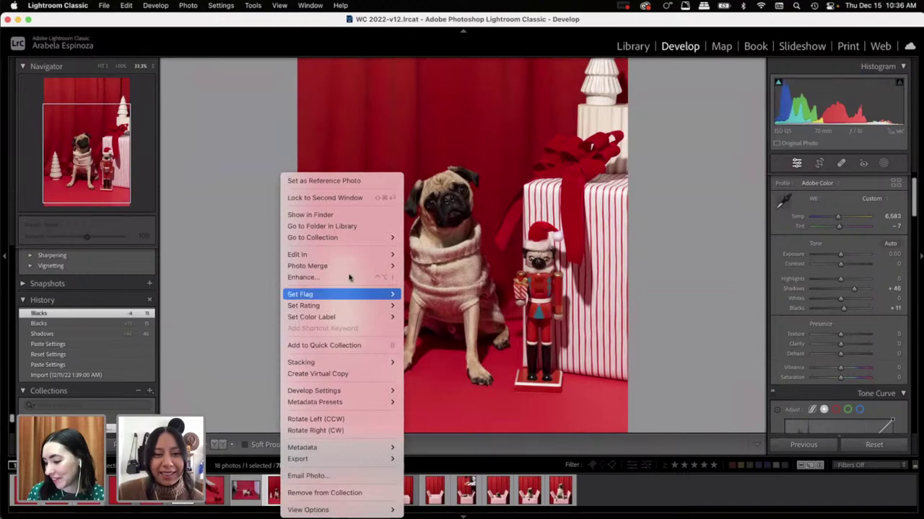
pyautogui.moveTo(353, 257)
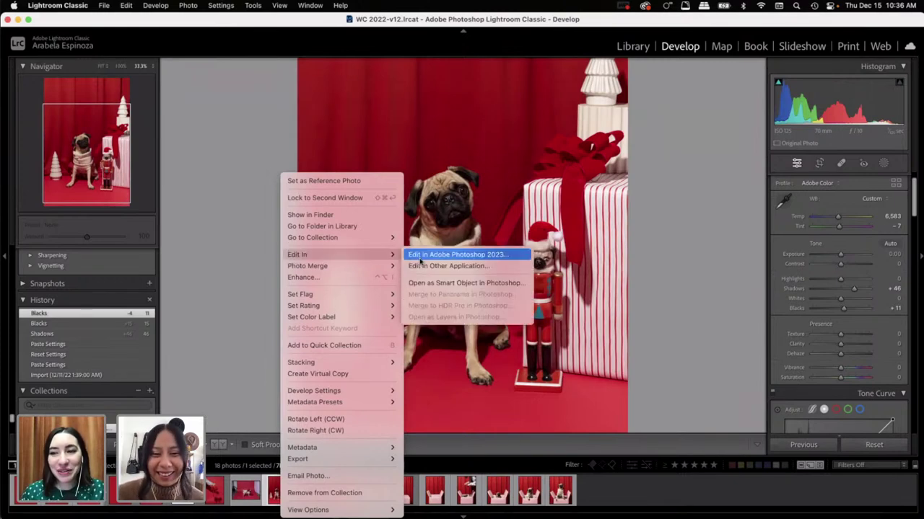
pyautogui.click(421, 256)
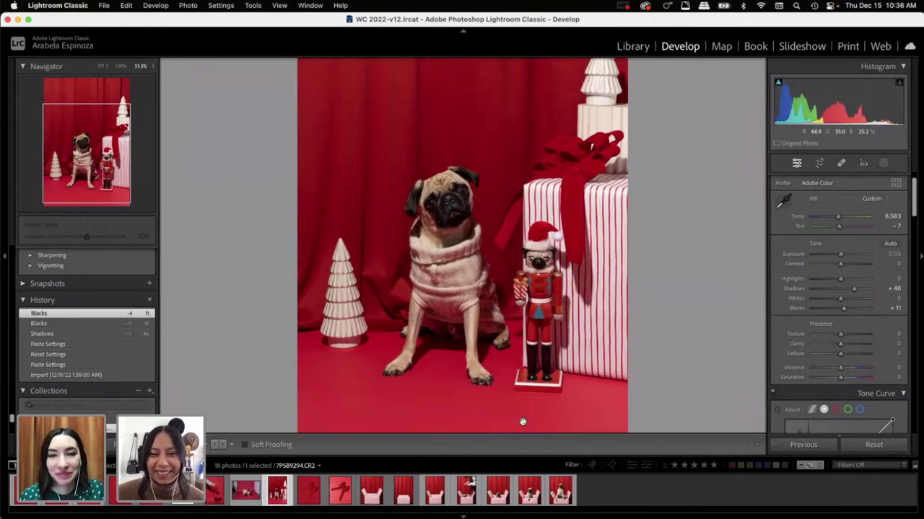
pyautogui.press('super+e')
pyautogui.click(486, 274)
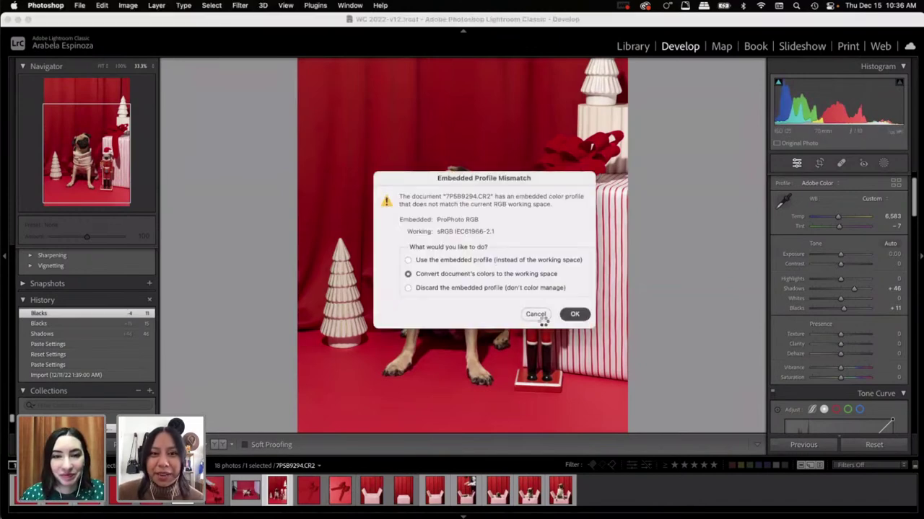
# Step: Confirm the sRGB colour conversion to open the 3840 × 5760 px photo, then zoom in
pyautogui.press('Return')
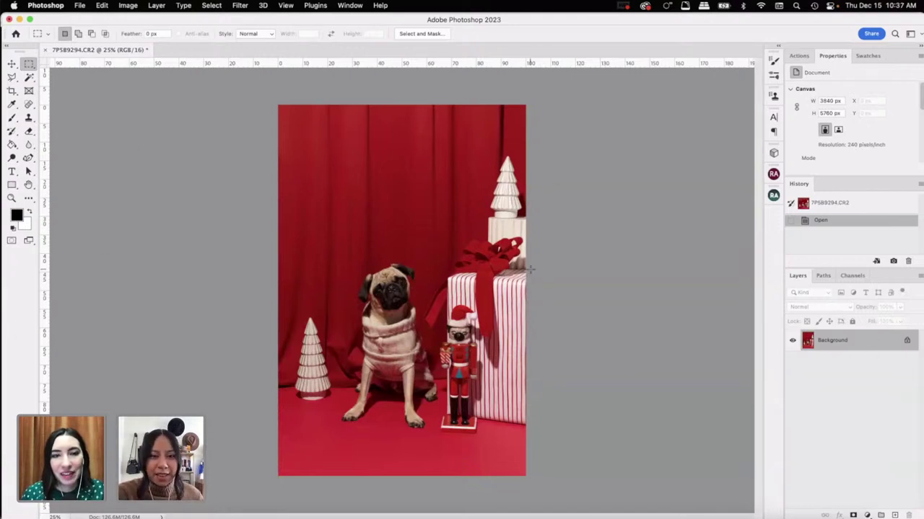
pyautogui.scroll(5, 493, 260)
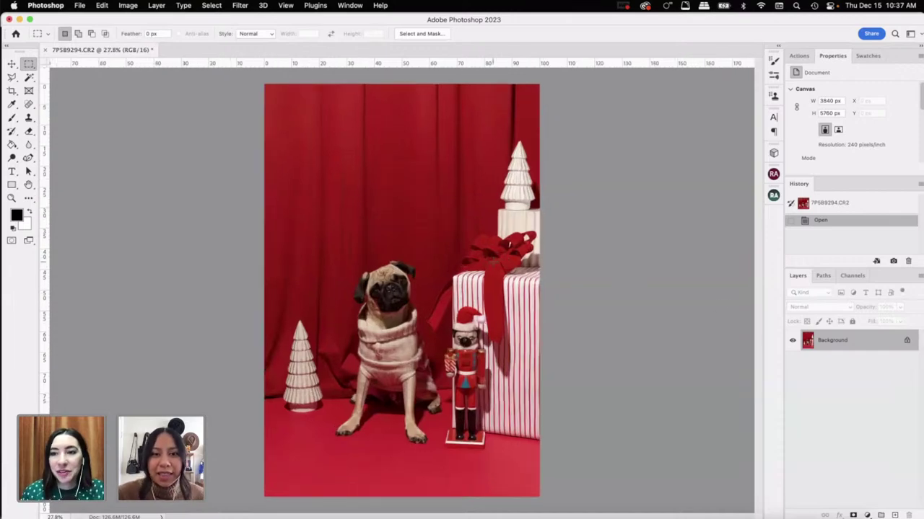
pyautogui.scroll(3, 557, 319)
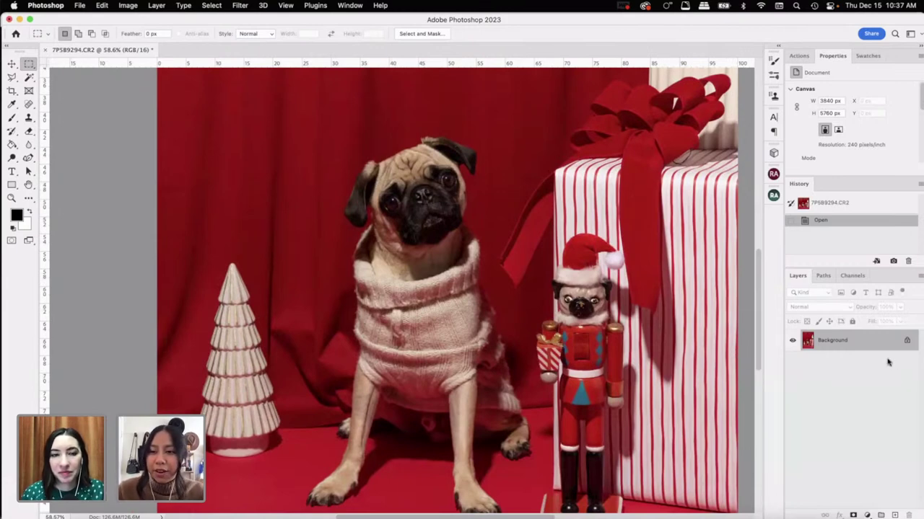
# Step: Duplicate the Background onto a new layer named Clean
pyautogui.hotkey('ctrl', 'j')
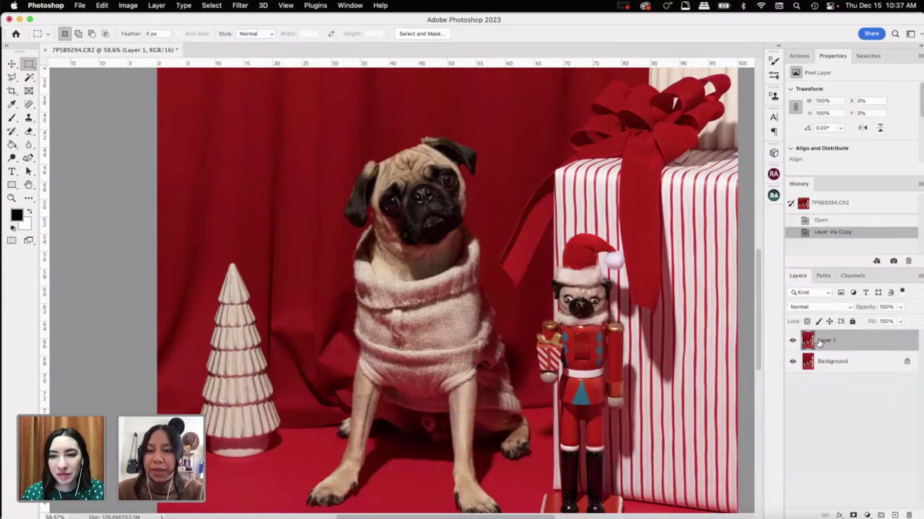
pyautogui.doubleClick(823, 340)
pyautogui.write('Cla')
pyautogui.write('an')
pyautogui.press('Return')
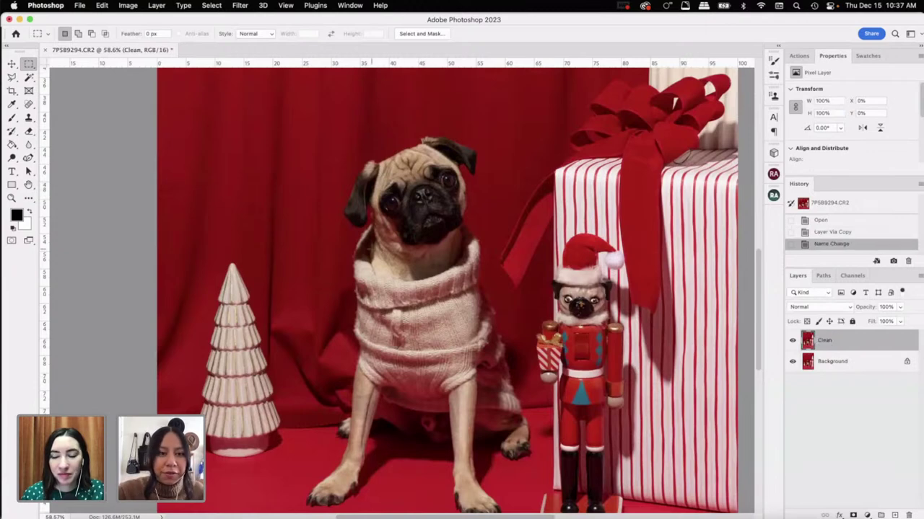
pyautogui.hscroll(-5, 372, 249)
# Step: Set up the Clone Stamp tool with a 400 px brush, checking its brush and opacity options
pyautogui.click(28, 118)
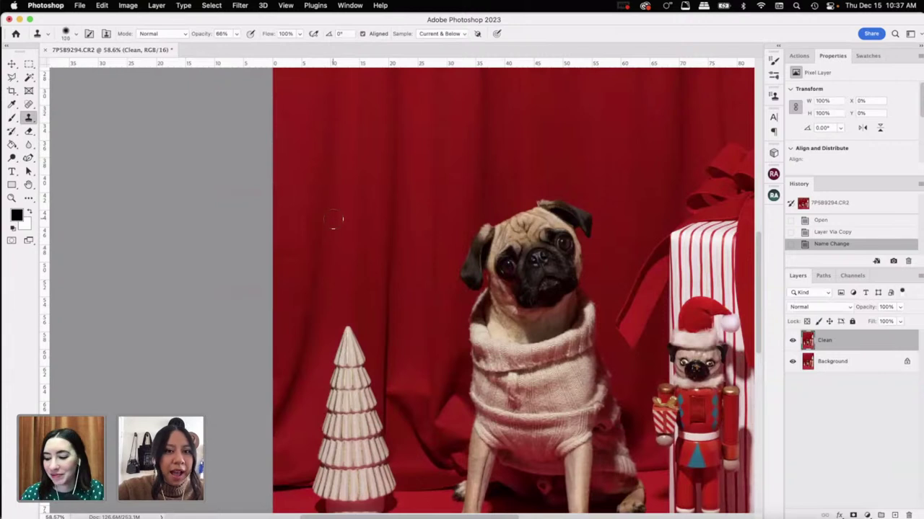
pyautogui.press(']')
pyautogui.press(']')
pyautogui.press(']')
pyautogui.press(']')
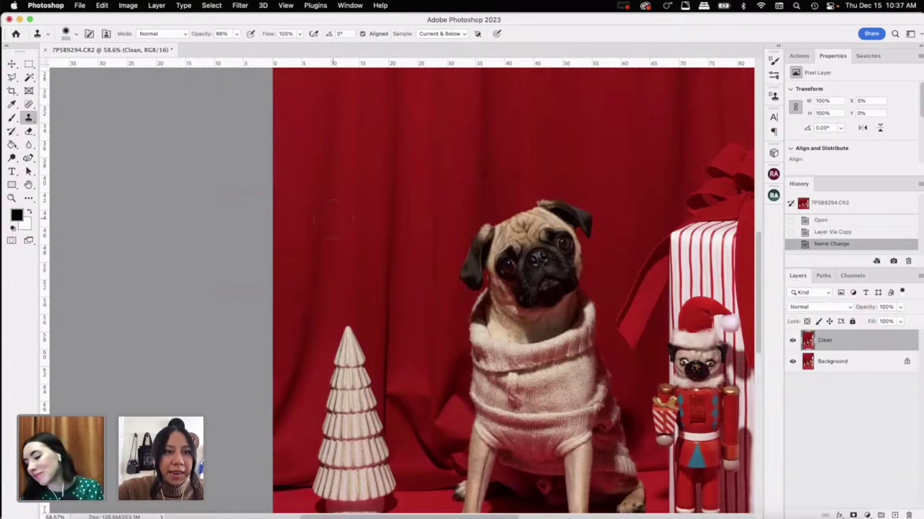
pyautogui.click(75, 34)
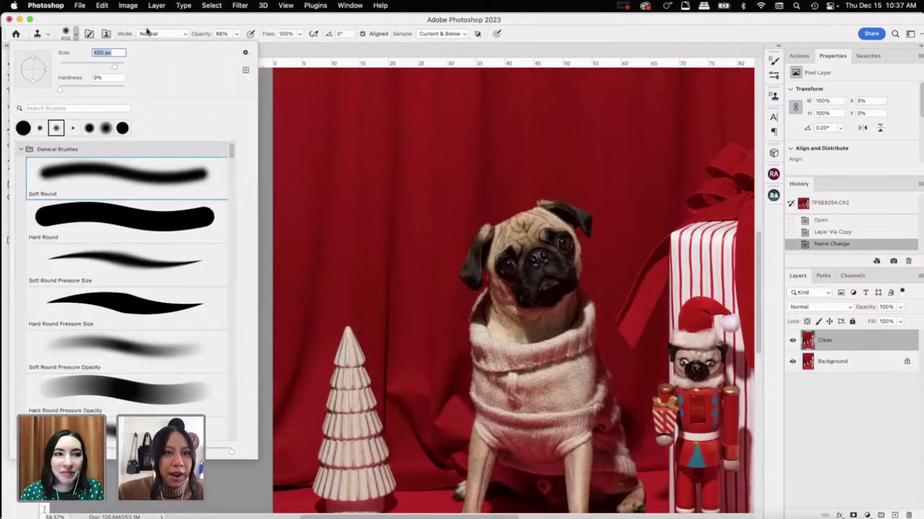
pyautogui.press('Return')
pyautogui.click(236, 33)
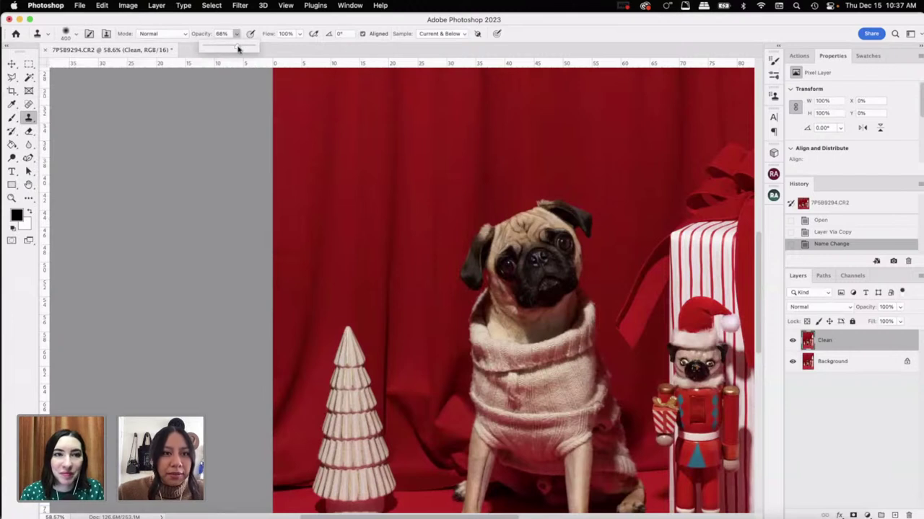
pyautogui.click(226, 21)
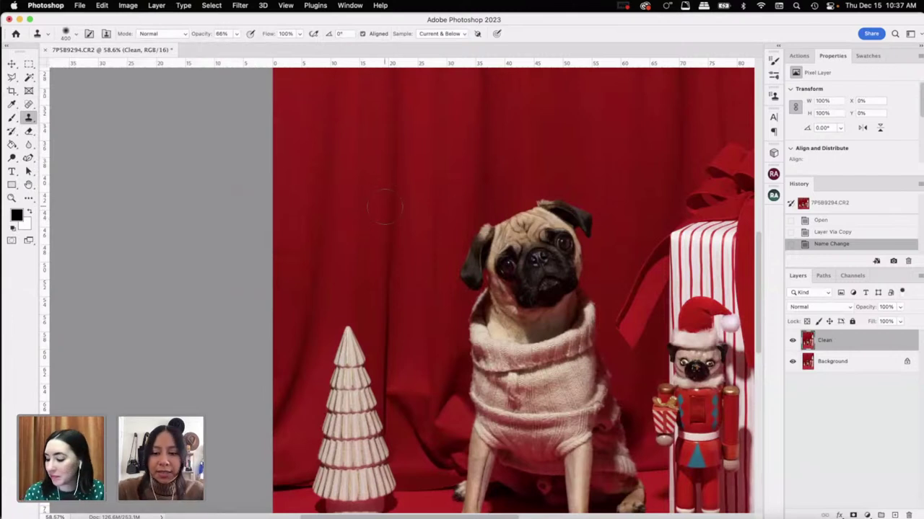
pyautogui.scroll(5, 384, 192)
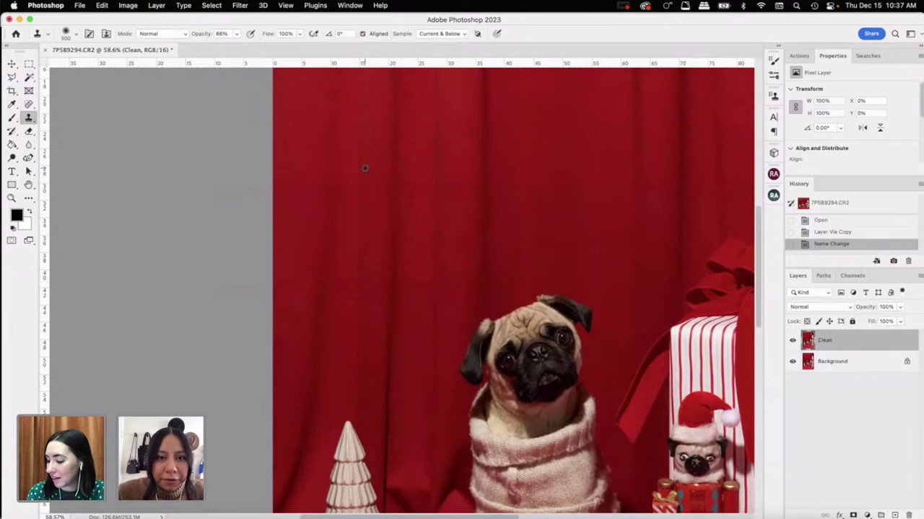
# Step: Clone over creases in the red curtain, then undo the later strokes via History
pyautogui.click(362, 220)
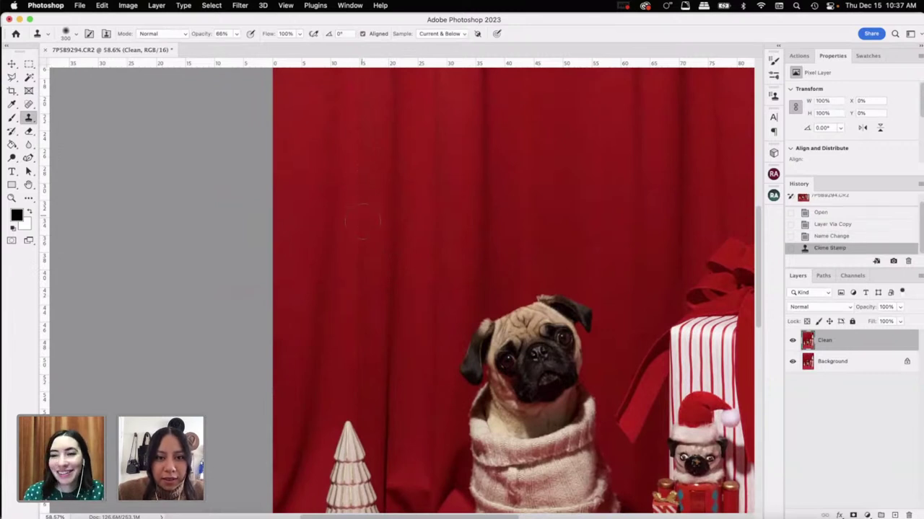
pyautogui.click(364, 238)
pyautogui.click(364, 256)
pyautogui.click(366, 285)
pyautogui.click(371, 328)
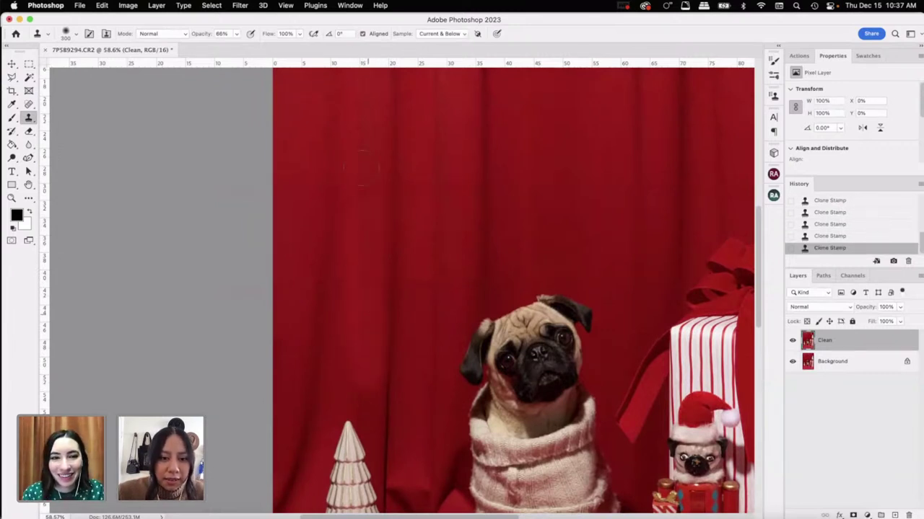
pyautogui.click(830, 223)
pyautogui.click(830, 210)
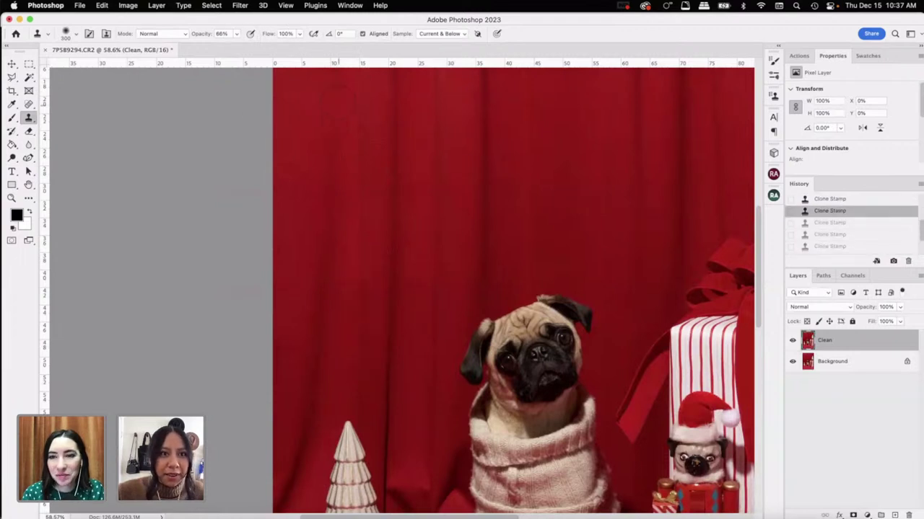
# Step: Lower clone opacity to 25% and paint a subtle stroke on the curtain
pyautogui.click(236, 34)
pyautogui.moveTo(228, 52); pyautogui.dragTo(219, 50)
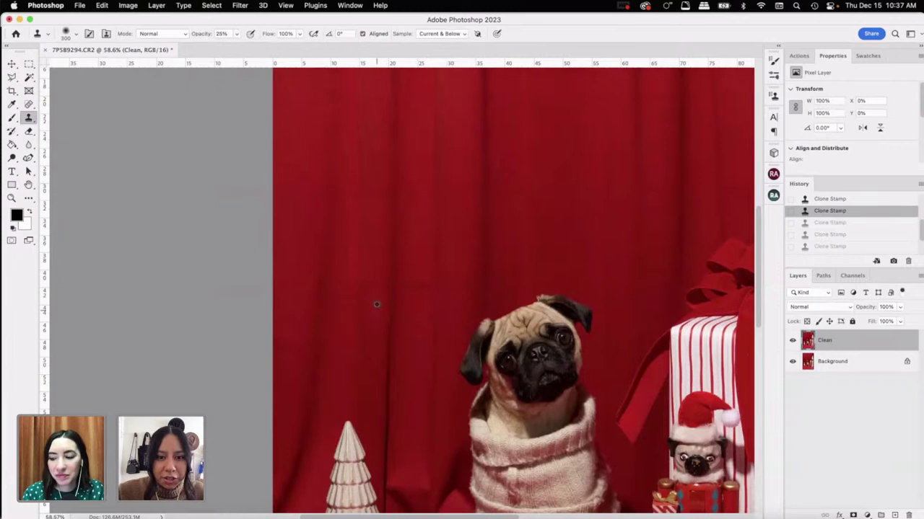
pyautogui.click(372, 334)
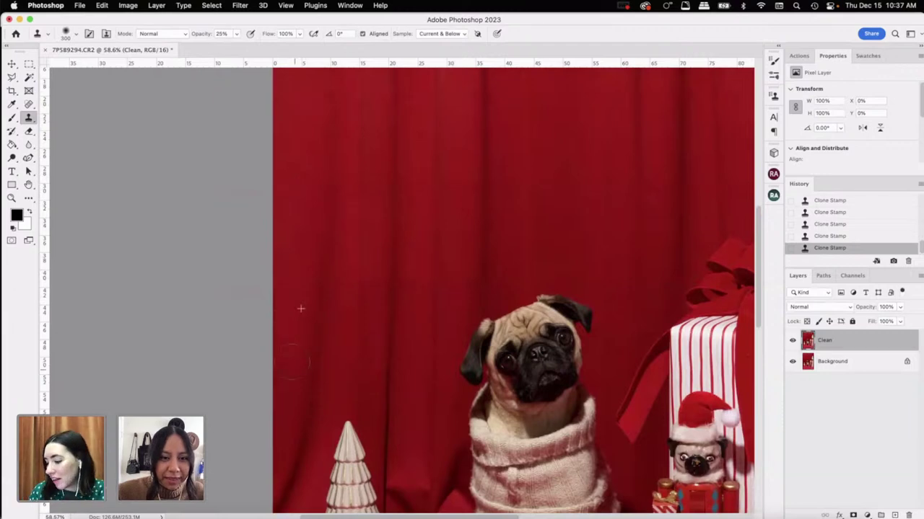
pyautogui.scroll(5, 332, 332)
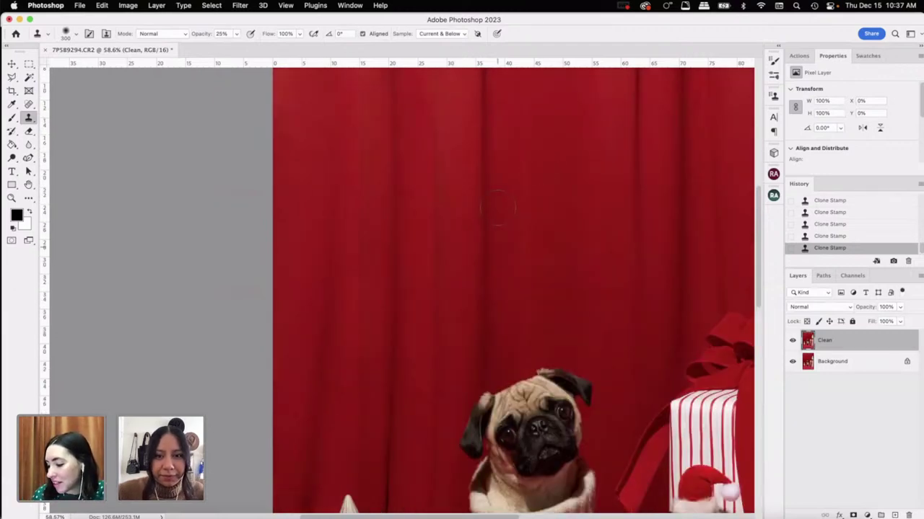
pyautogui.hscroll(3, 332, 333)
pyautogui.scroll(-3, 332, 333)
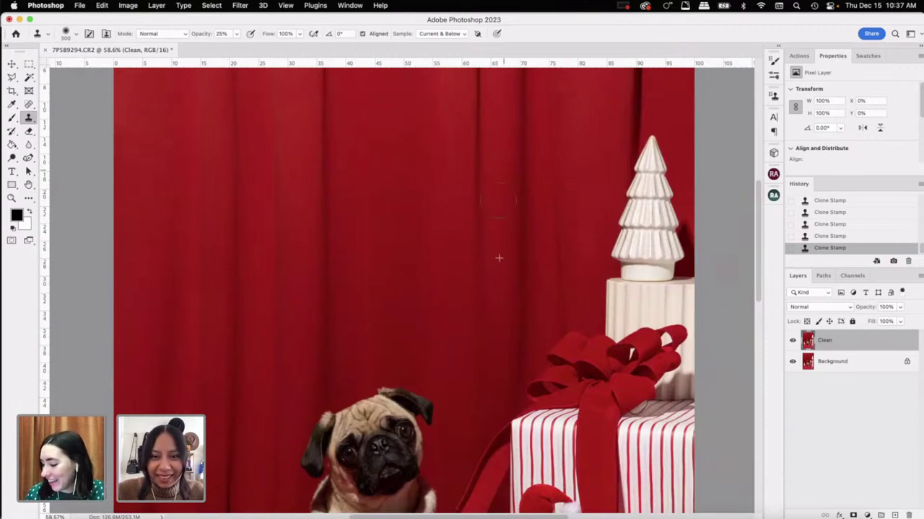
pyautogui.scroll(-3, 517, 256)
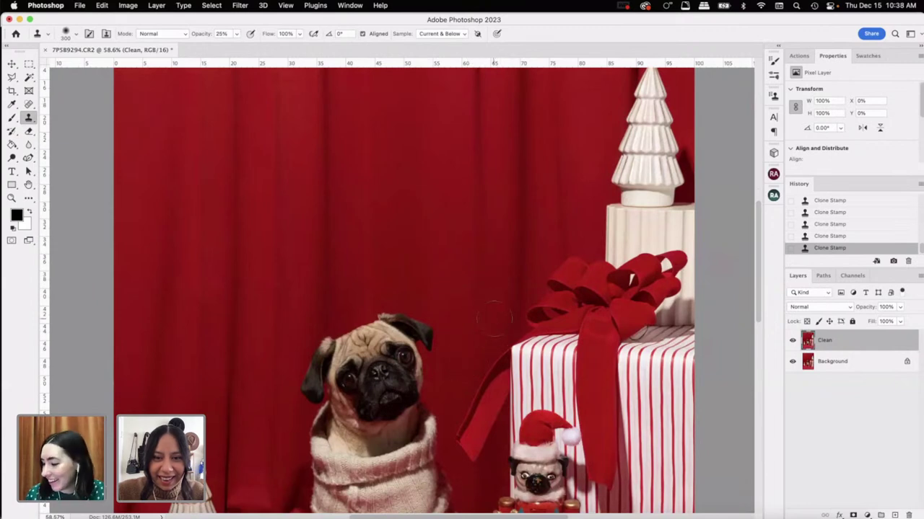
pyautogui.scroll(-3, 527, 228)
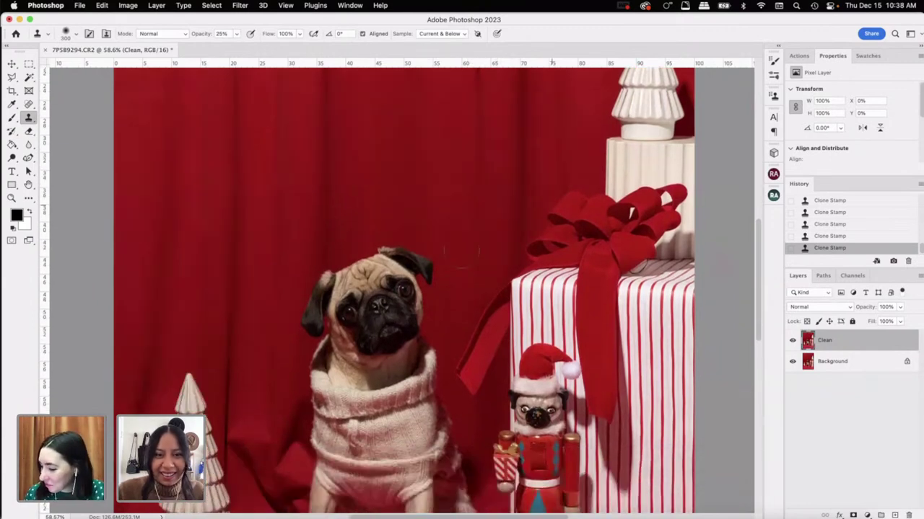
pyautogui.hscroll(-3, 505, 246)
# Step: Revert the backdrop to an earlier Clone Stamp state in the History panel
pyautogui.scroll(2, 498, 253)
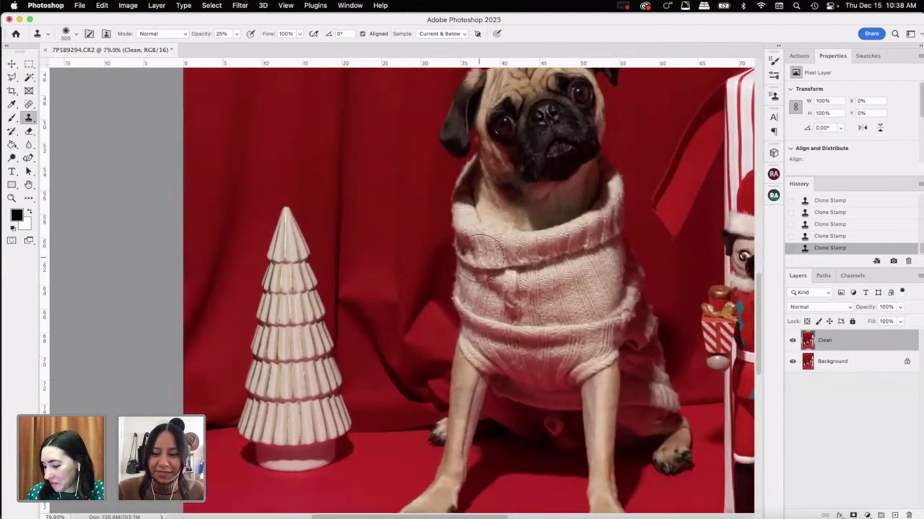
pyautogui.scroll(2, 498, 253)
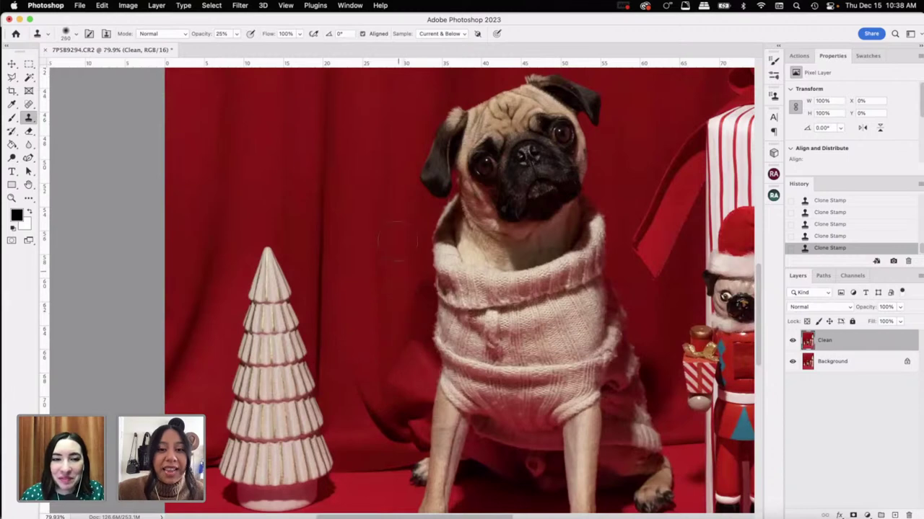
pyautogui.scroll(5, 400, 173)
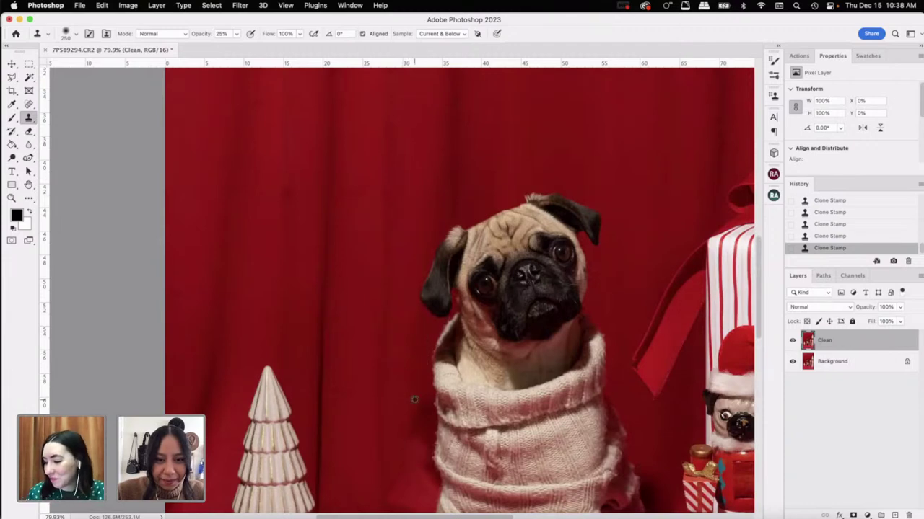
pyautogui.scroll(-5, 399, 423)
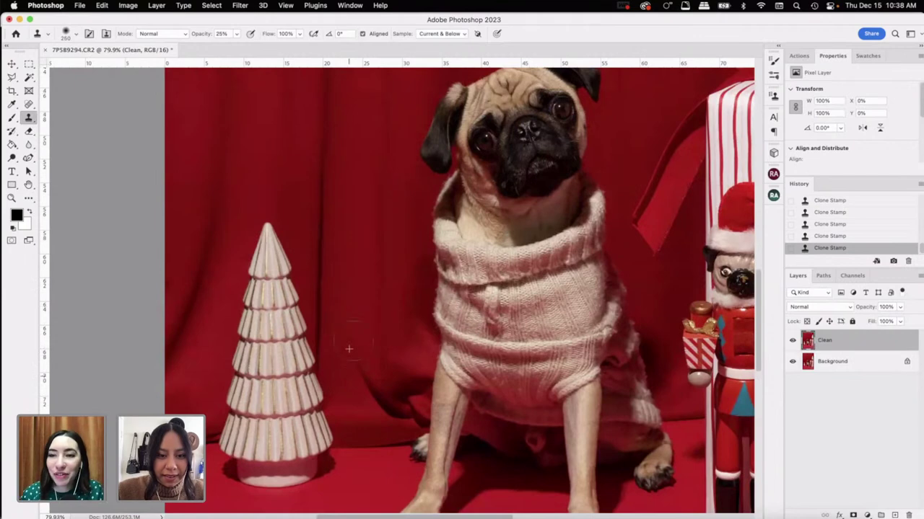
pyautogui.scroll(2, 505, 325)
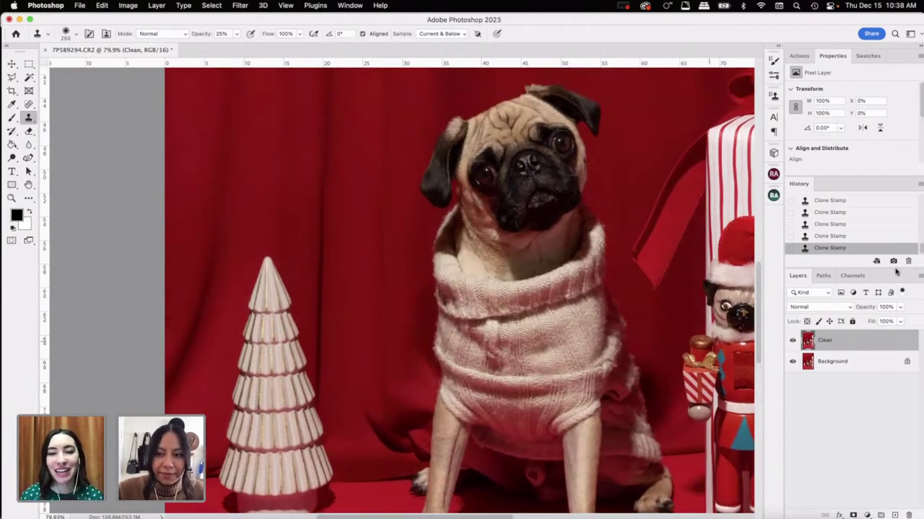
pyautogui.scroll(-1, 846, 213)
pyautogui.click(846, 218)
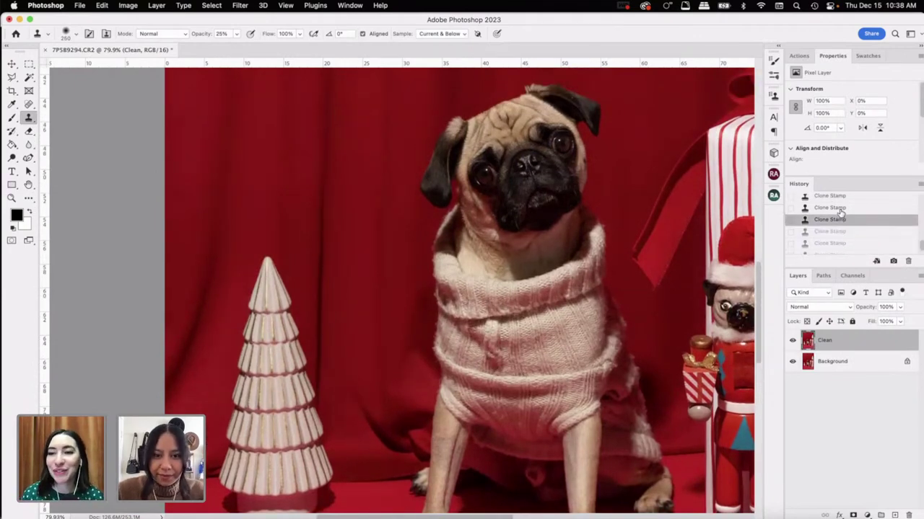
pyautogui.click(839, 208)
# Step: Pan and zoom across the image to inspect the cloned red backdrop
pyautogui.hscroll(10, 563, 259)
pyautogui.scroll(5, 563, 260)
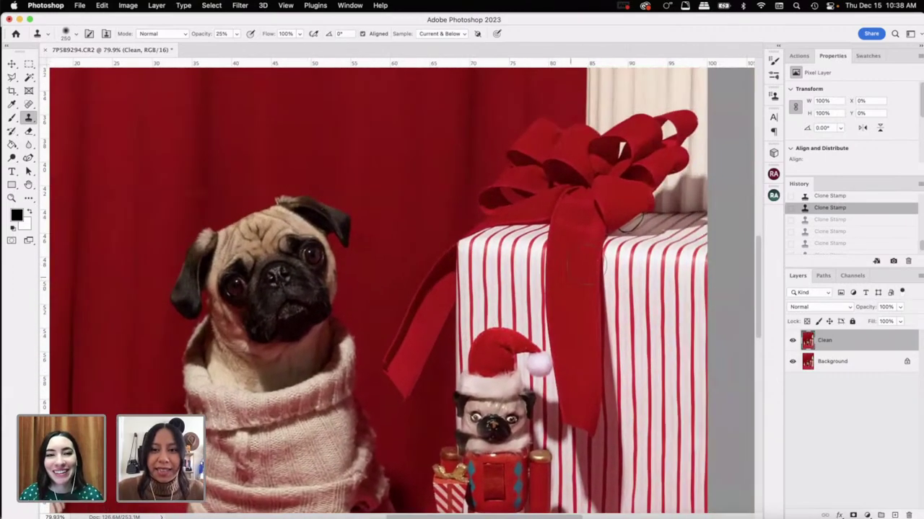
pyautogui.scroll(15, 610, 263)
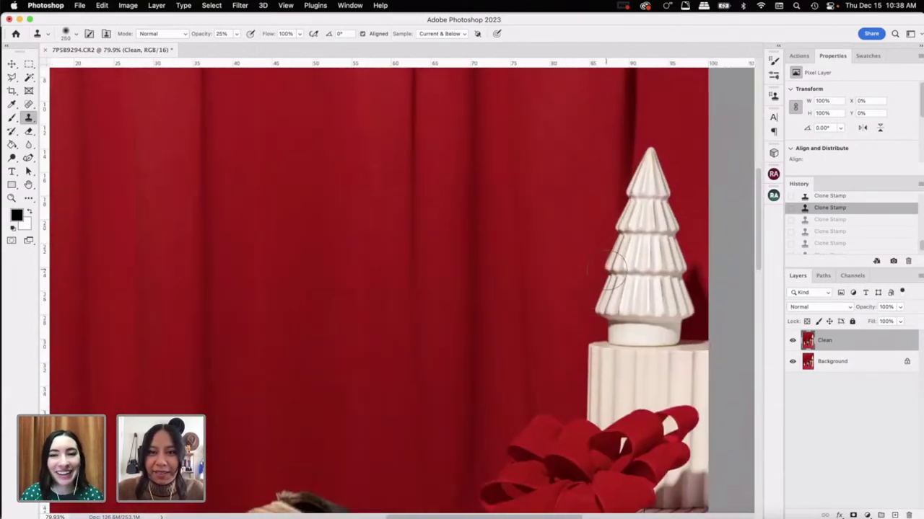
pyautogui.hscroll(-5, 610, 268)
pyautogui.scroll(-8, 610, 269)
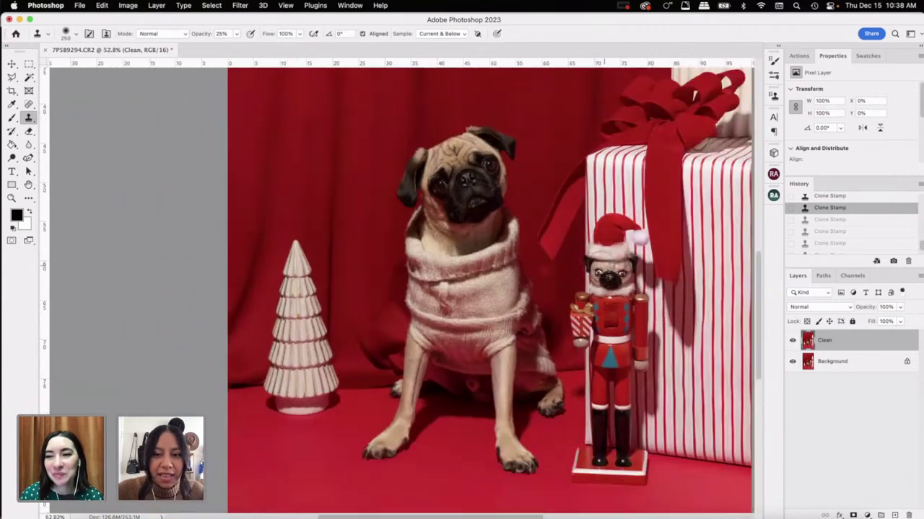
pyautogui.scroll(6, 505, 260)
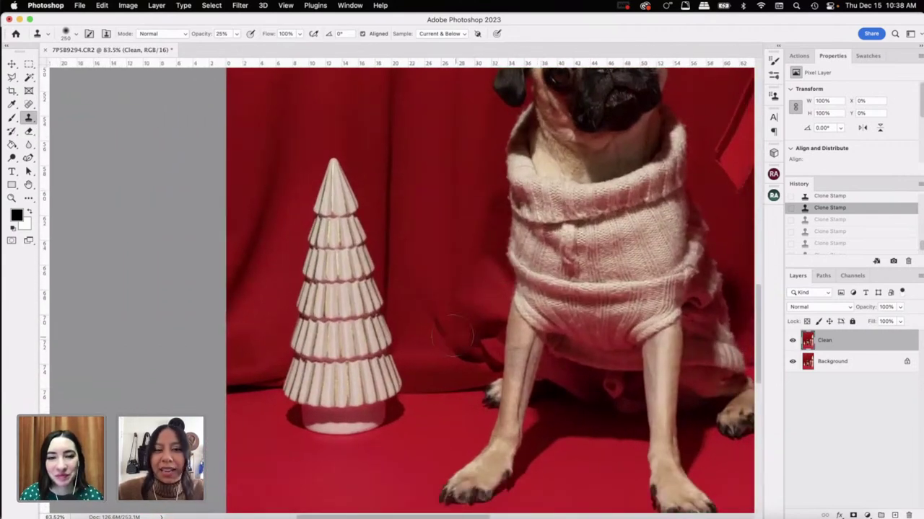
pyautogui.hscroll(-3, 452, 336)
pyautogui.hscroll(4, 433, 317)
pyautogui.scroll(-3, 433, 317)
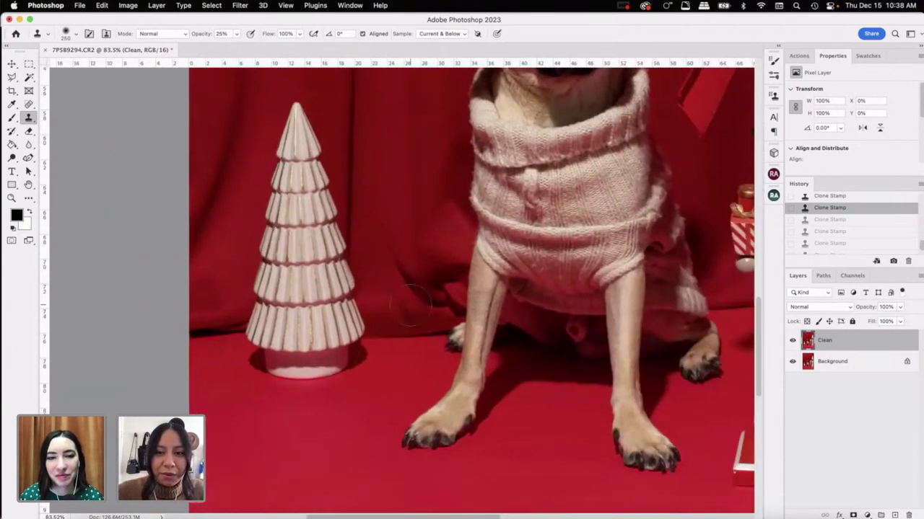
pyautogui.scroll(3, 410, 305)
pyautogui.hscroll(-2, 462, 332)
pyautogui.hscroll(3, 505, 353)
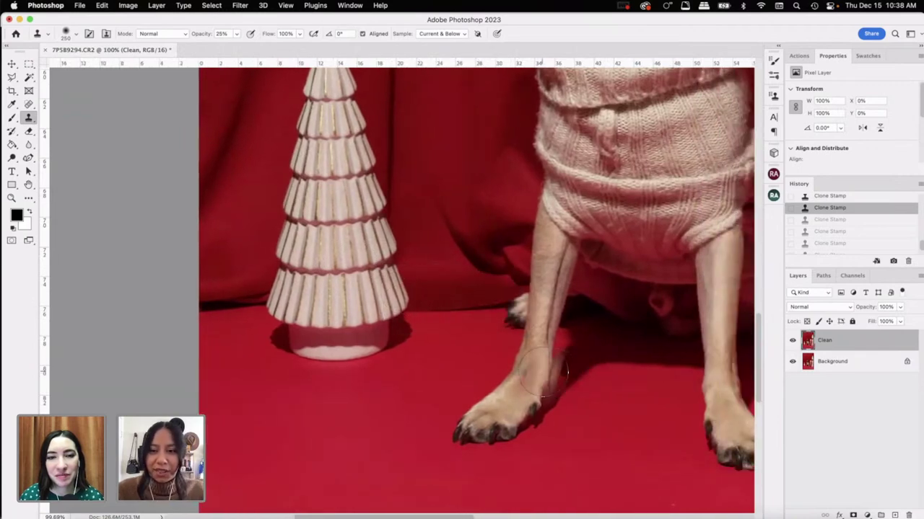
pyautogui.hscroll(6, 541, 371)
pyautogui.scroll(4, 541, 372)
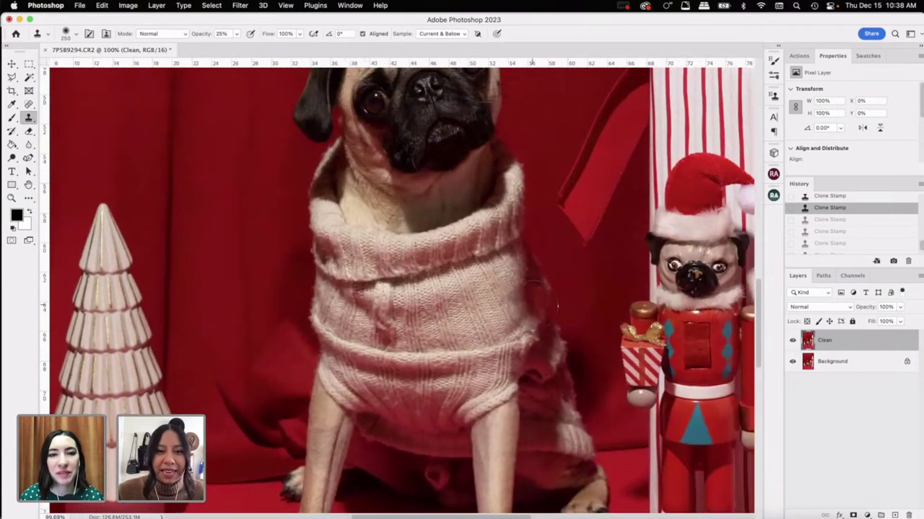
pyautogui.scroll(2, 538, 303)
pyautogui.scroll(3, 541, 238)
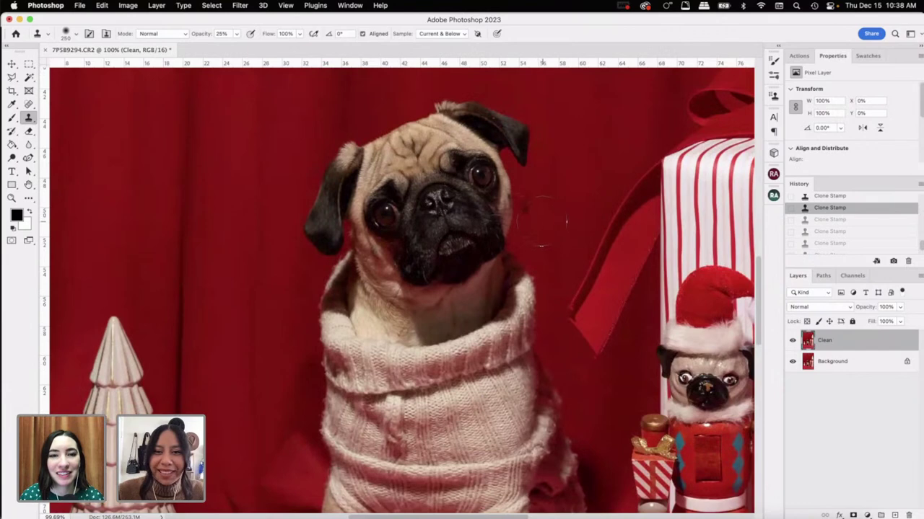
# Step: Spot-heal small blemishes on the red backdrop beside the pug
pyautogui.press('j')
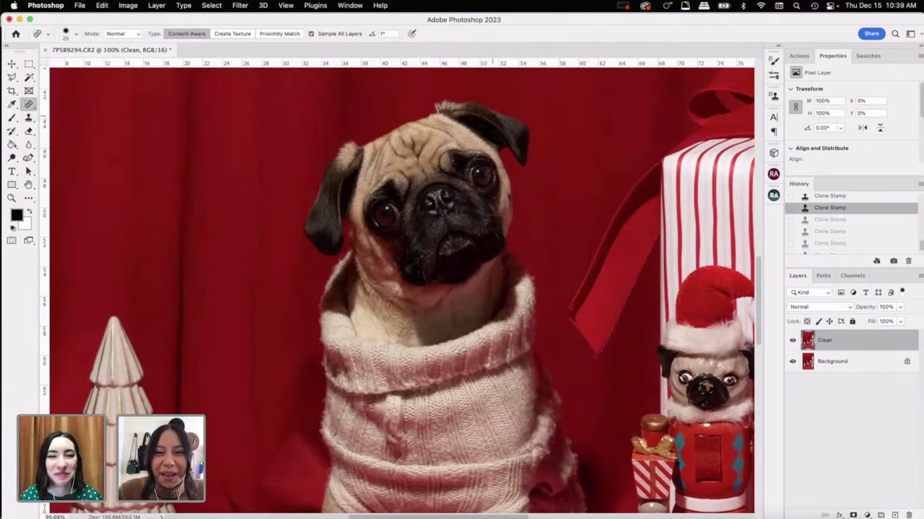
pyautogui.scroll(-2, 422, 288)
pyautogui.click(532, 248)
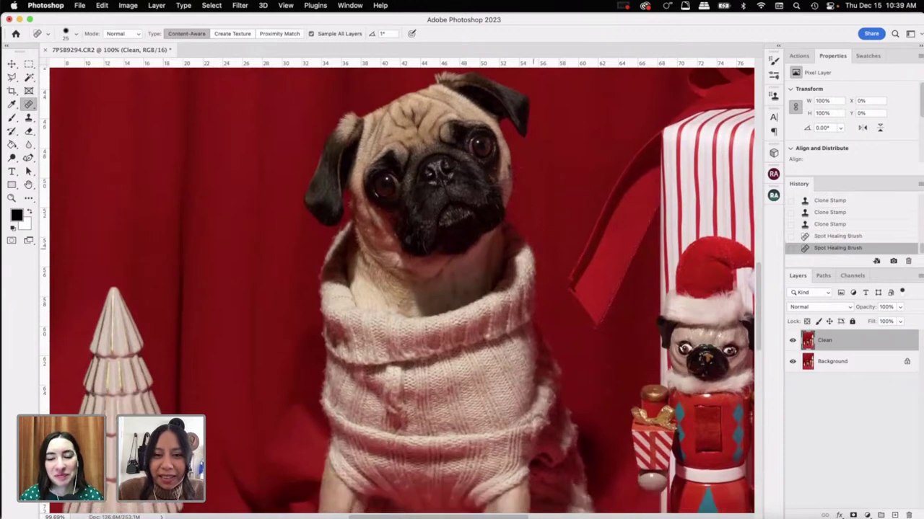
pyautogui.click(532, 249)
pyautogui.scroll(-5, 578, 252)
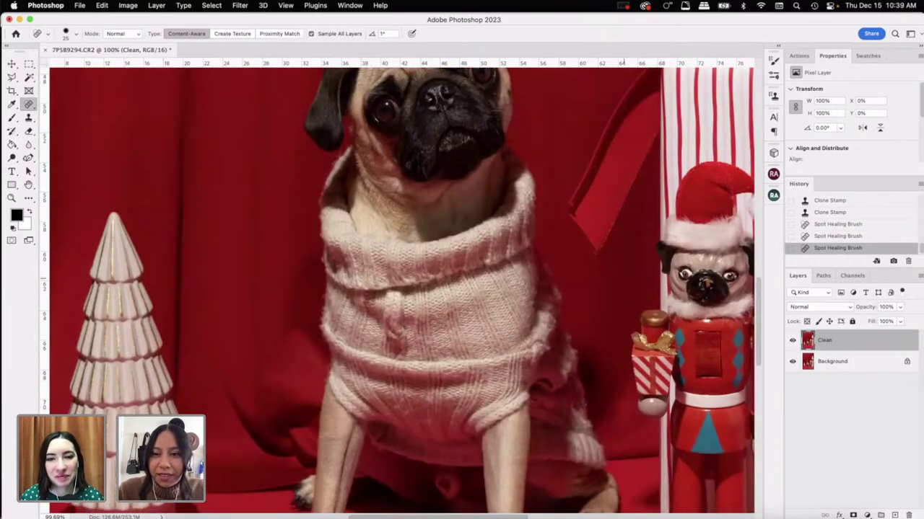
pyautogui.hscroll(5, 400, 289)
pyautogui.scroll(4, 401, 289)
pyautogui.click(406, 335)
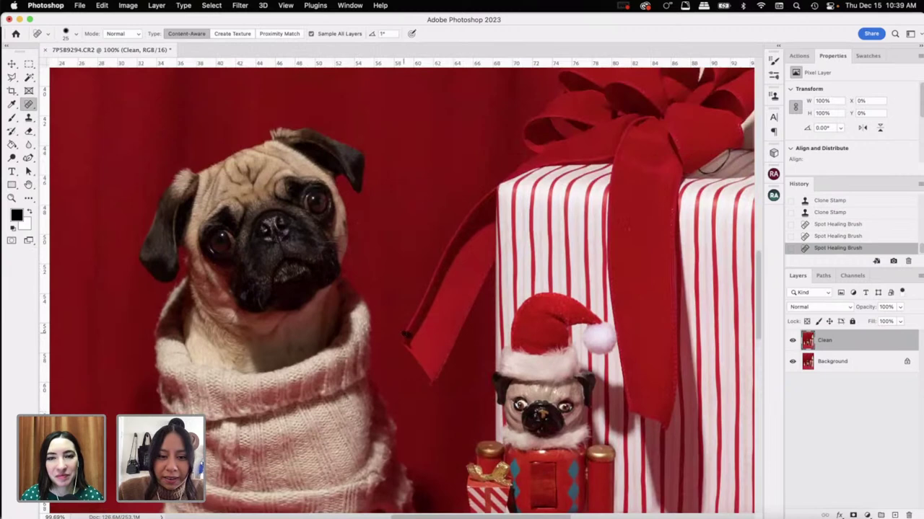
pyautogui.click(412, 349)
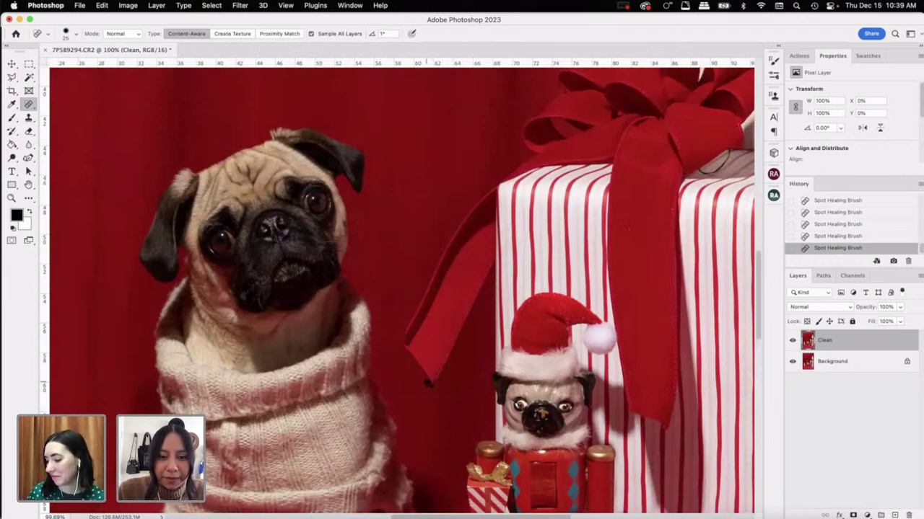
# Step: Brush away the dark string on the gift box with the Spot Healing Brush
pyautogui.hscroll(7, 622, 231)
pyautogui.scroll(1, 622, 231)
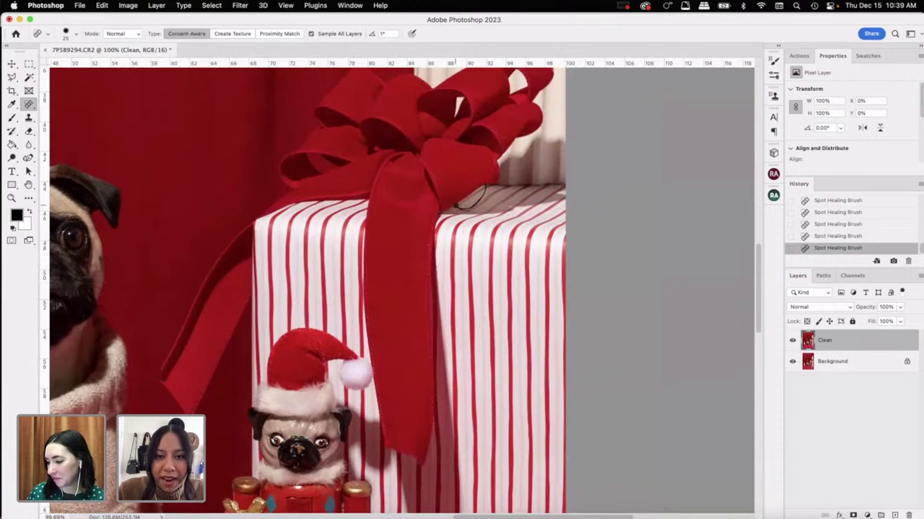
pyautogui.moveTo(456, 210); pyautogui.dragTo(485, 189)
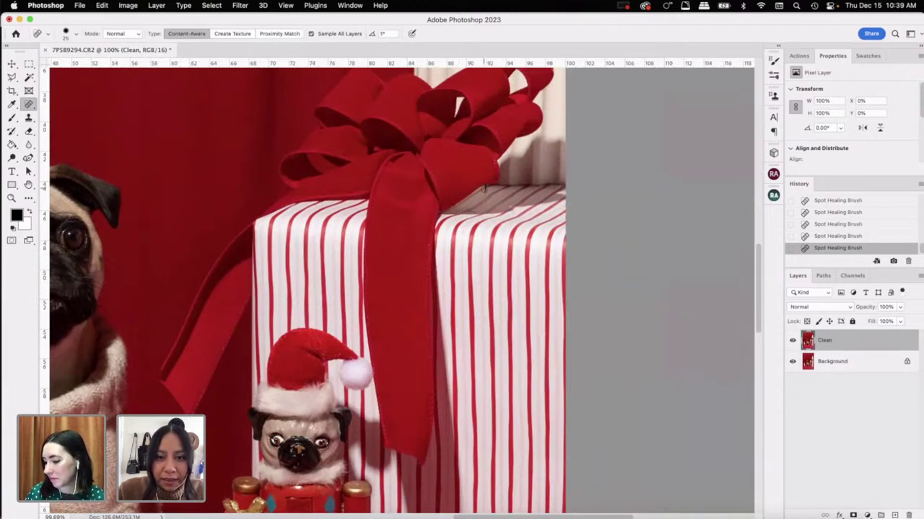
pyautogui.scroll(5, 498, 184)
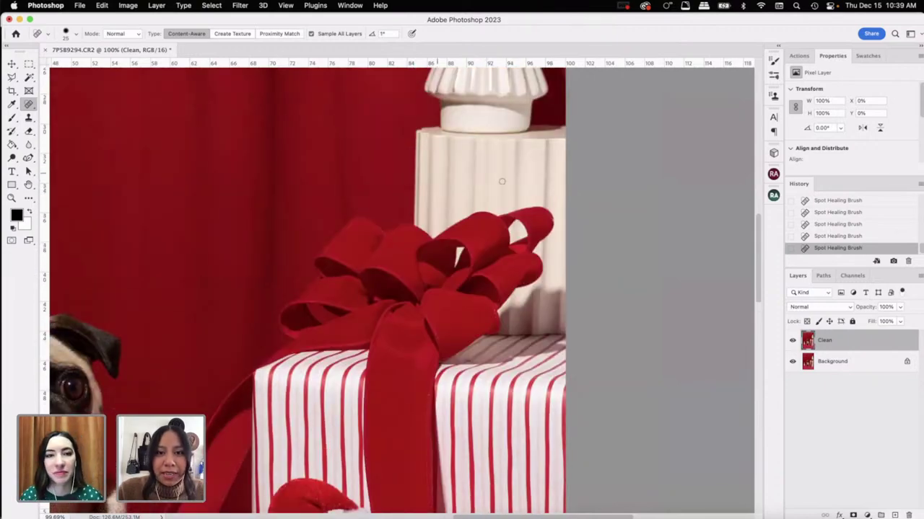
pyautogui.scroll(-10, 502, 181)
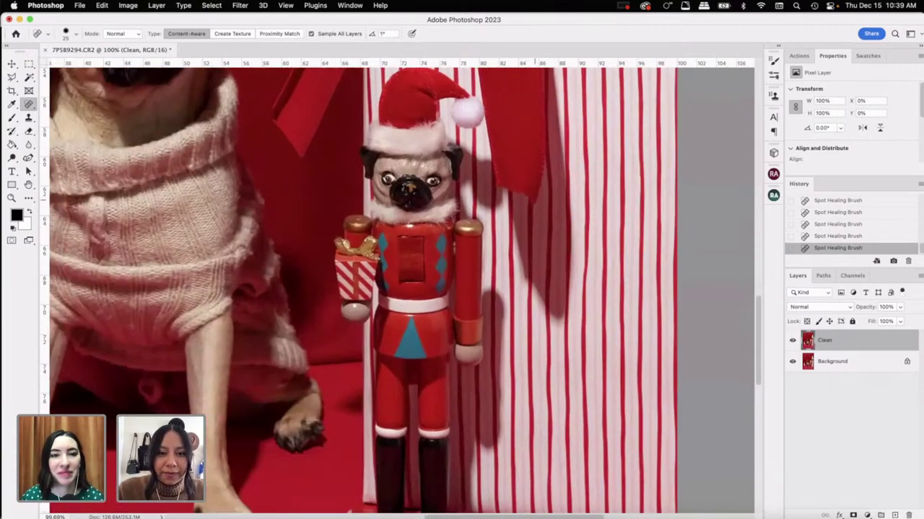
pyautogui.scroll(-8, 360, 289)
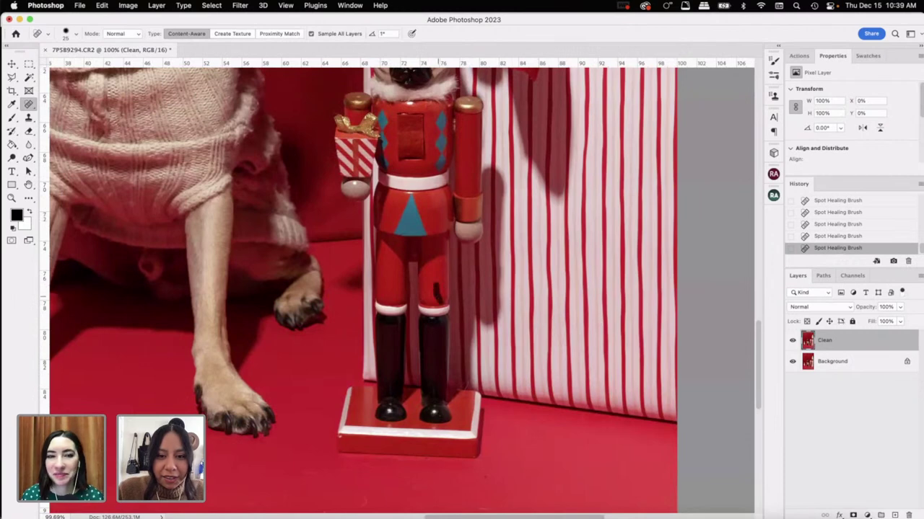
pyautogui.scroll(-9, 476, 412)
pyautogui.hscroll(-9, 396, 281)
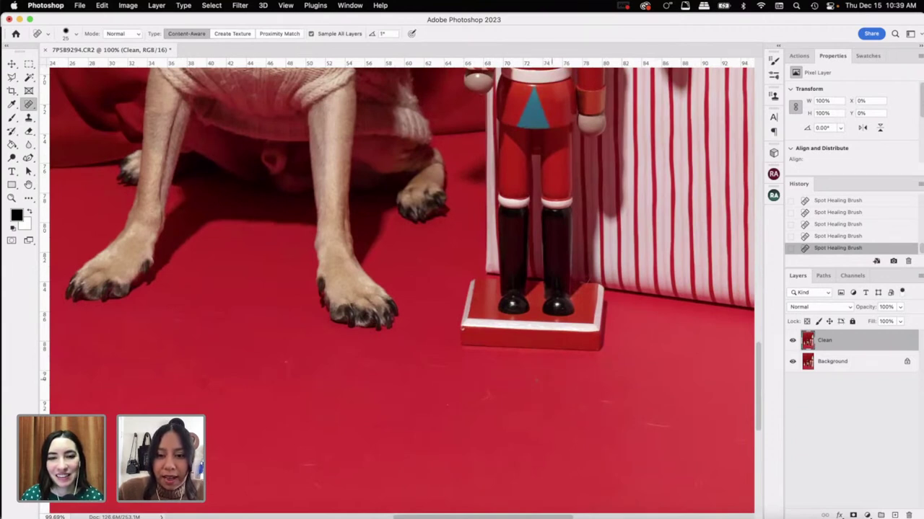
pyautogui.scroll(-5, 594, 481)
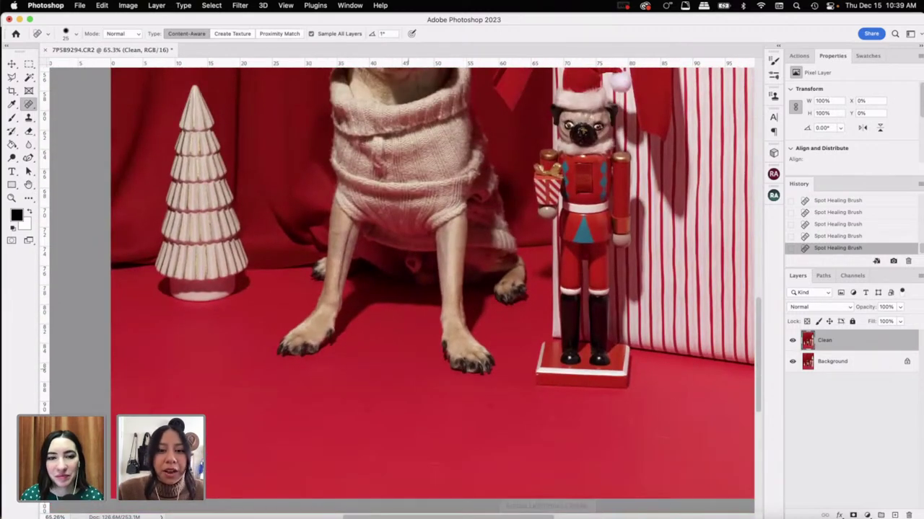
# Step: Send the plain-red pug photo from Lightroom Classic to Photoshop 2023, overwriting its settings
pyautogui.click(546, 514)
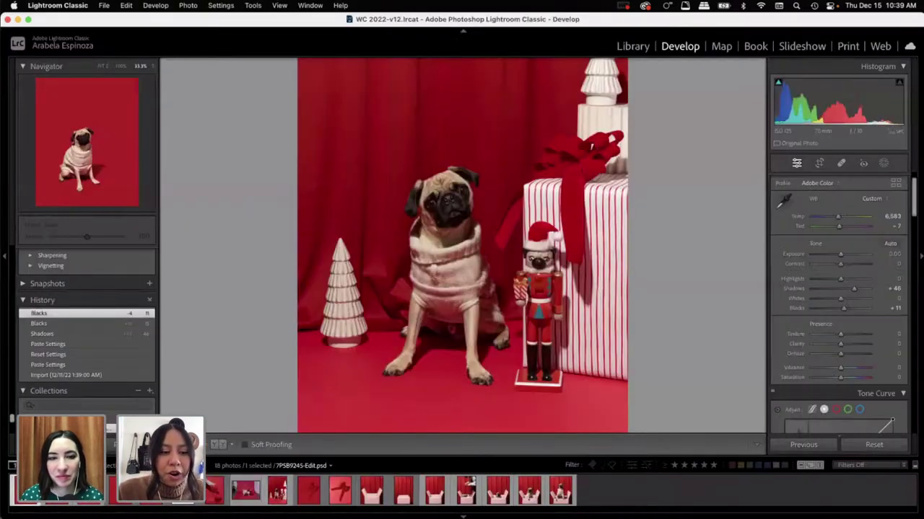
pyautogui.rightClick(29, 490)
pyautogui.moveTo(137, 254)
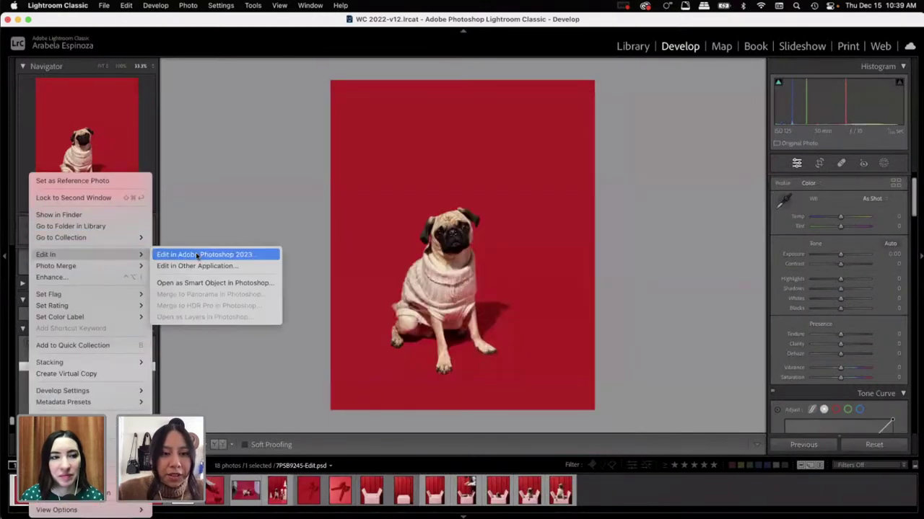
pyautogui.click(195, 256)
pyautogui.click(507, 272)
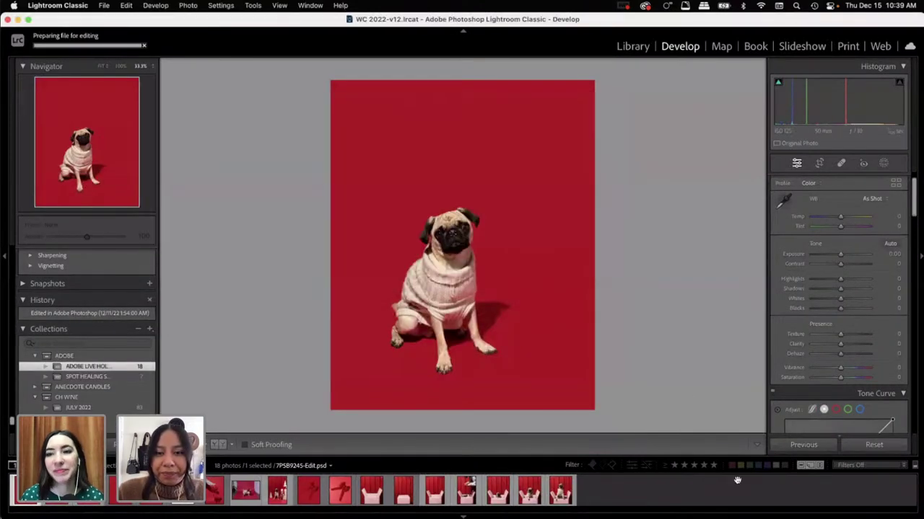
pyautogui.click(547, 189)
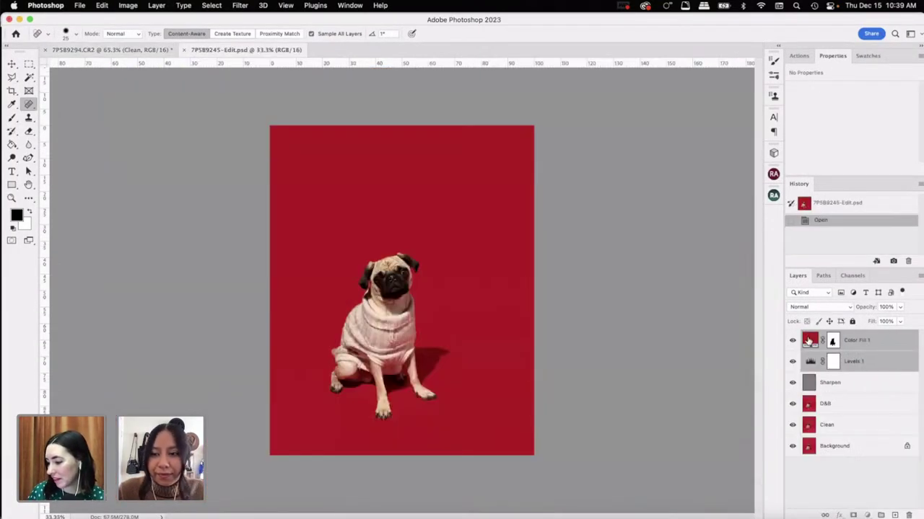
# Step: Keep Color Fill 1 at deep red bc0019, then switch to the 7P5B9294.CR2 photo
pyautogui.doubleClick(809, 340)
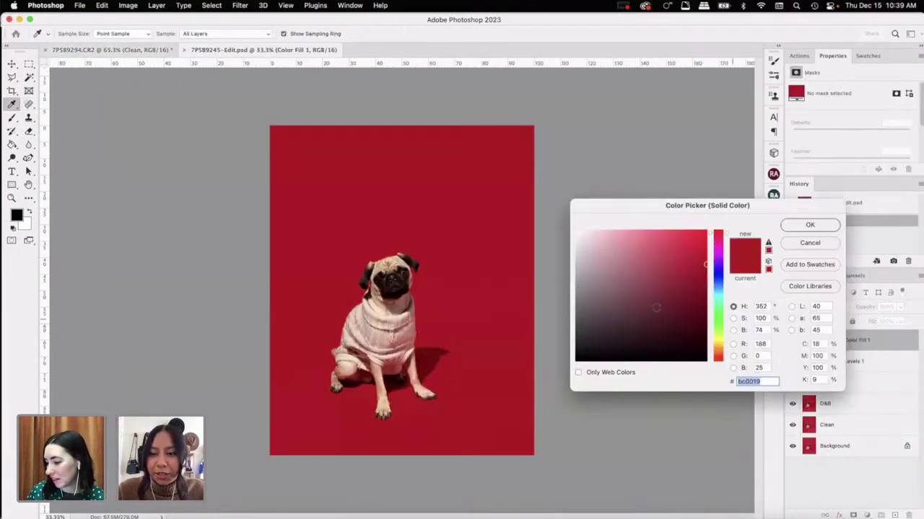
pyautogui.moveTo(754, 209); pyautogui.dragTo(571, 211)
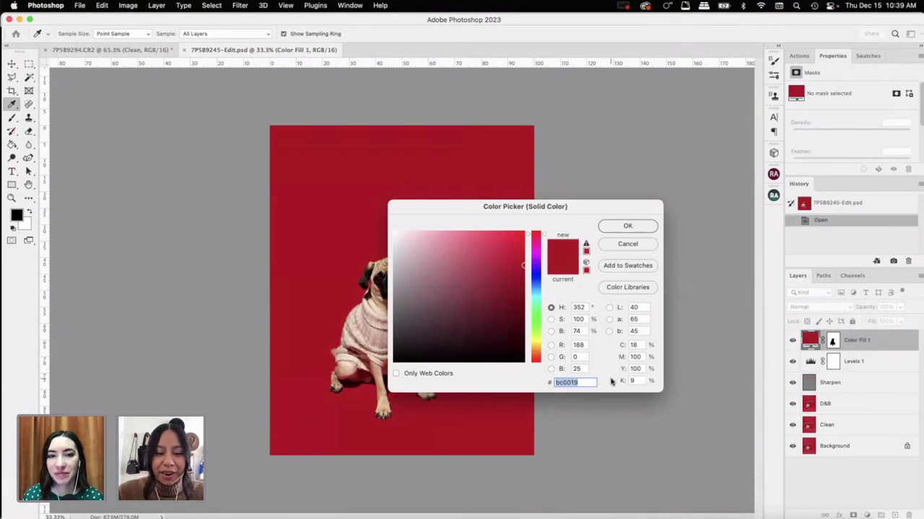
pyautogui.click(625, 226)
pyautogui.click(137, 51)
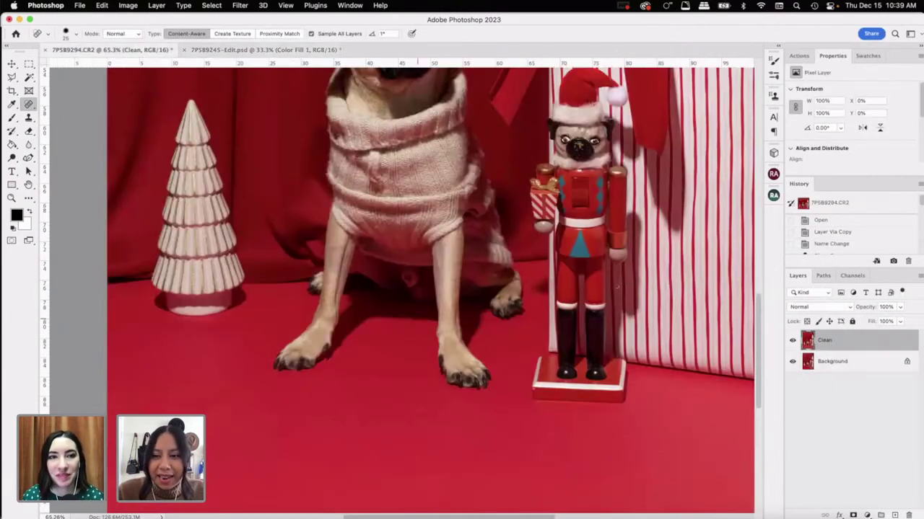
# Step: Zoom in on the paws and Magic Wand-select the red floor beside them
pyautogui.hscroll(3, 431, 289)
pyautogui.hscroll(-6, 431, 288)
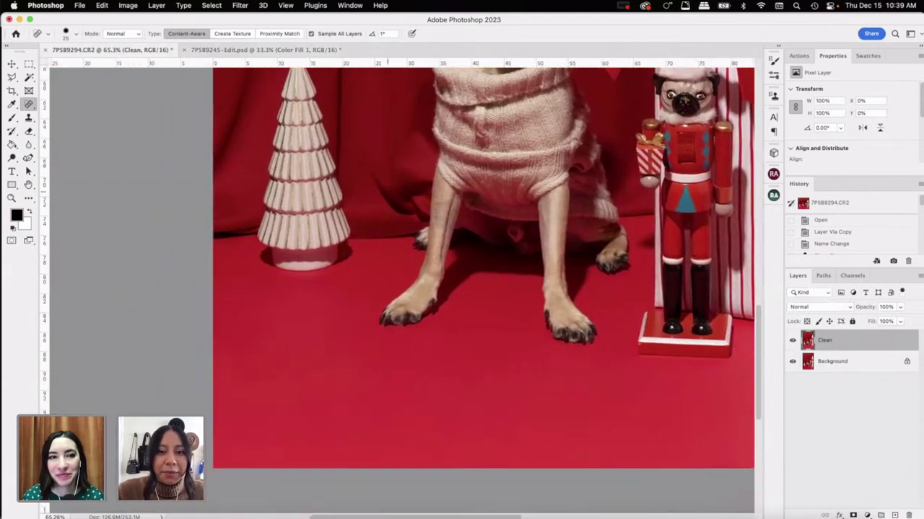
pyautogui.moveTo(368, 305); pyautogui.dragTo(570, 358)
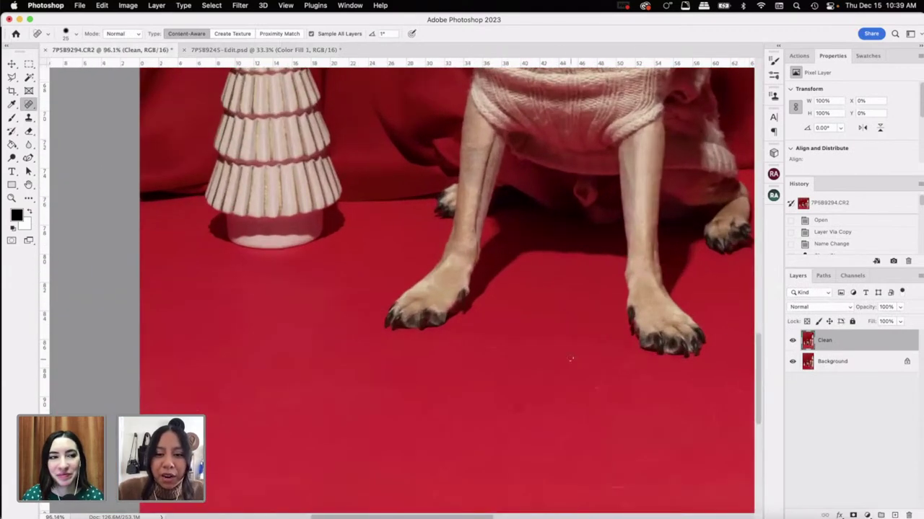
pyautogui.click(28, 77)
pyautogui.click(399, 241)
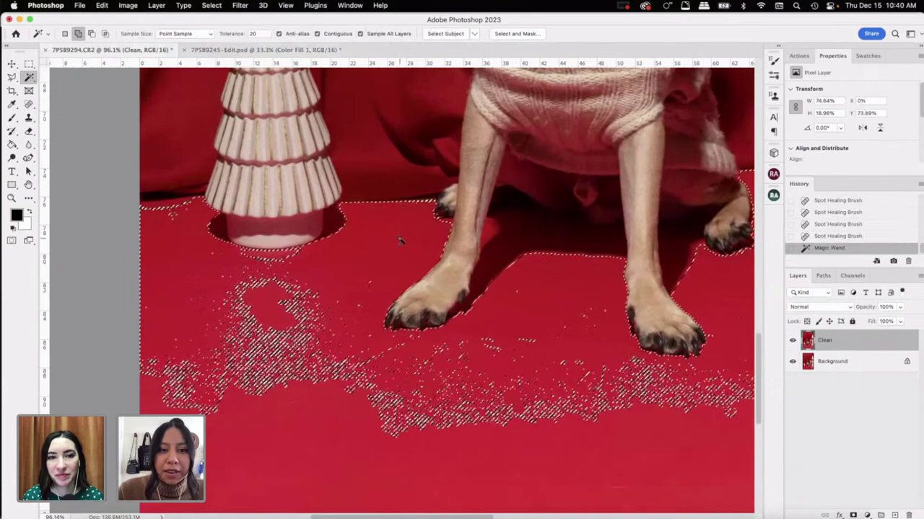
pyautogui.hscroll(10, 361, 266)
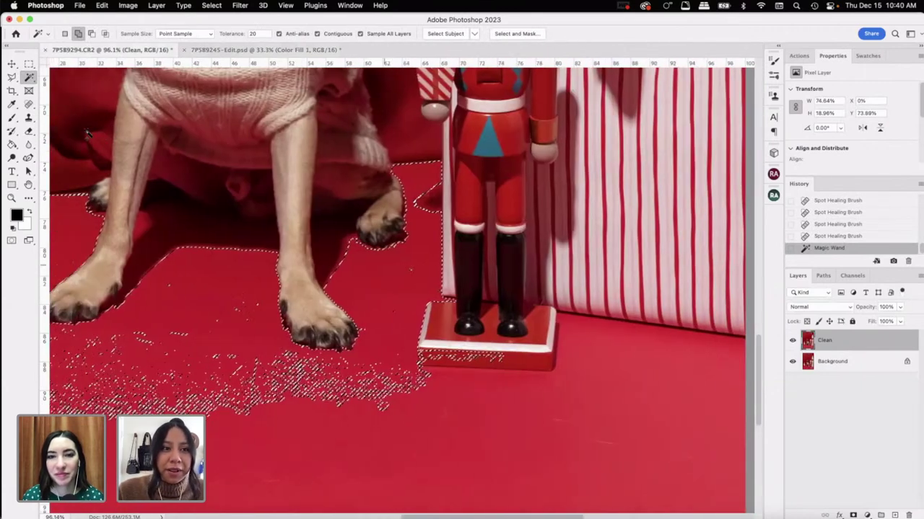
pyautogui.click(414, 283)
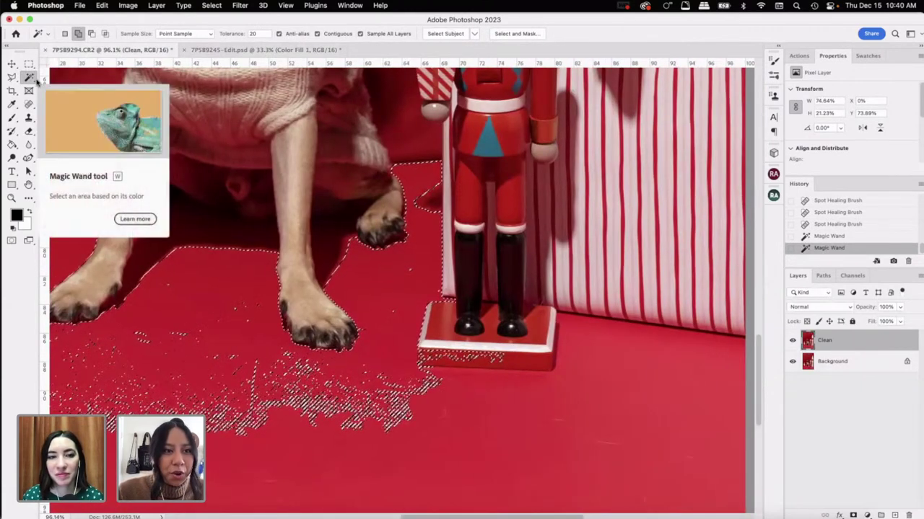
# Step: Add the speckled floor right of the nutcracker and the floor islands to the selection
pyautogui.click(590, 374)
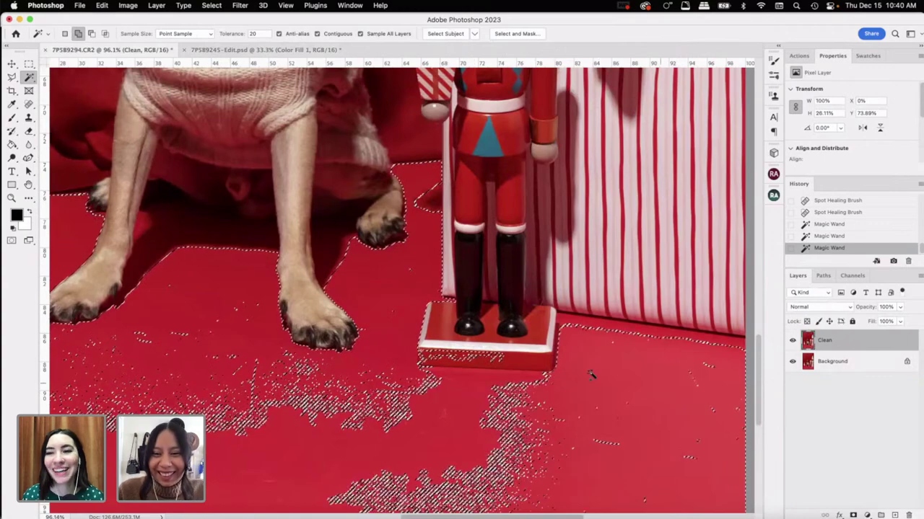
pyautogui.click(572, 330)
pyautogui.click(629, 329)
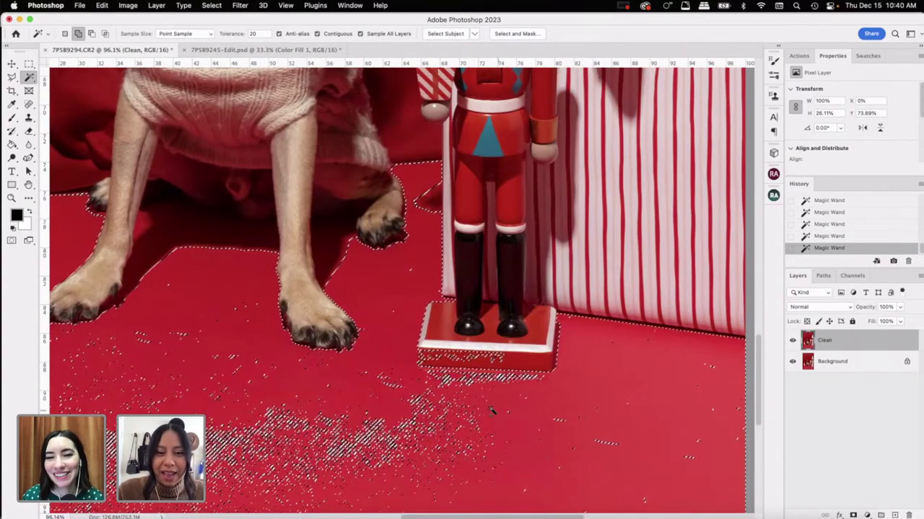
pyautogui.hscroll(-10, 491, 410)
pyautogui.scroll(-2, 491, 410)
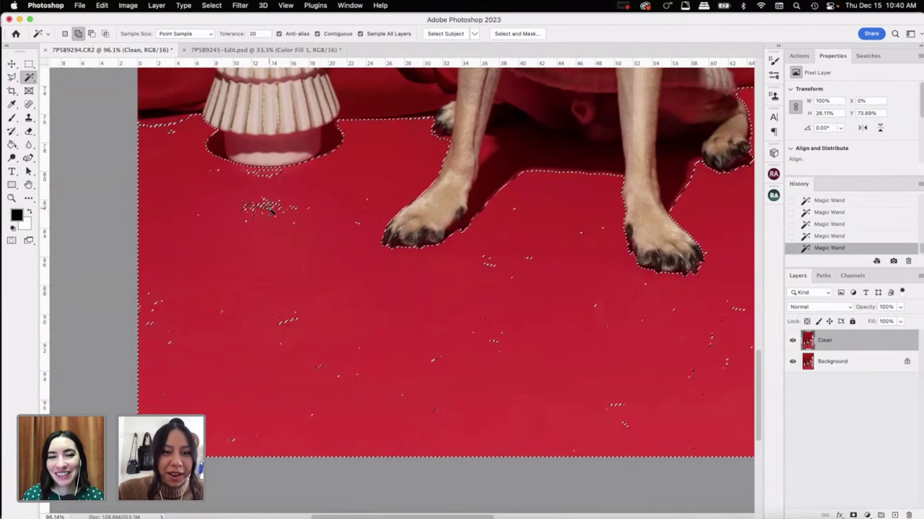
pyautogui.click(273, 209)
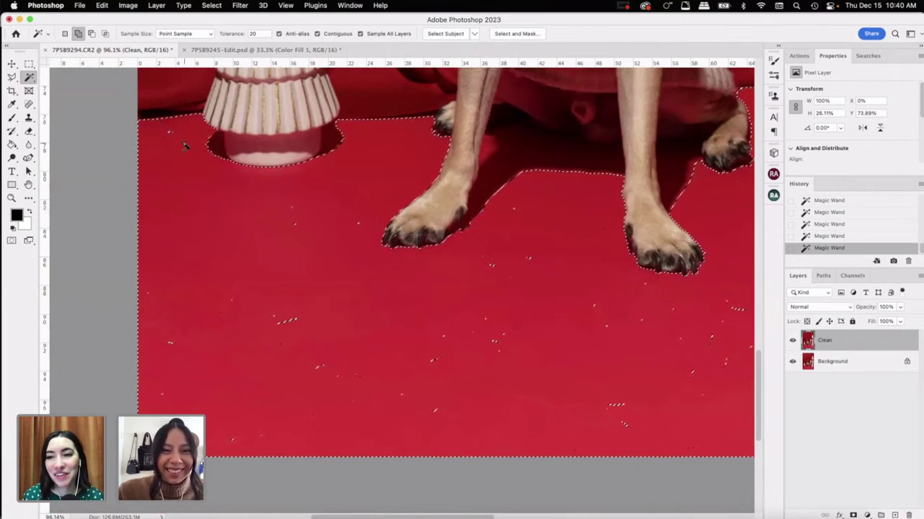
pyautogui.hscroll(-4, 396, 281)
pyautogui.scroll(-1, 395, 280)
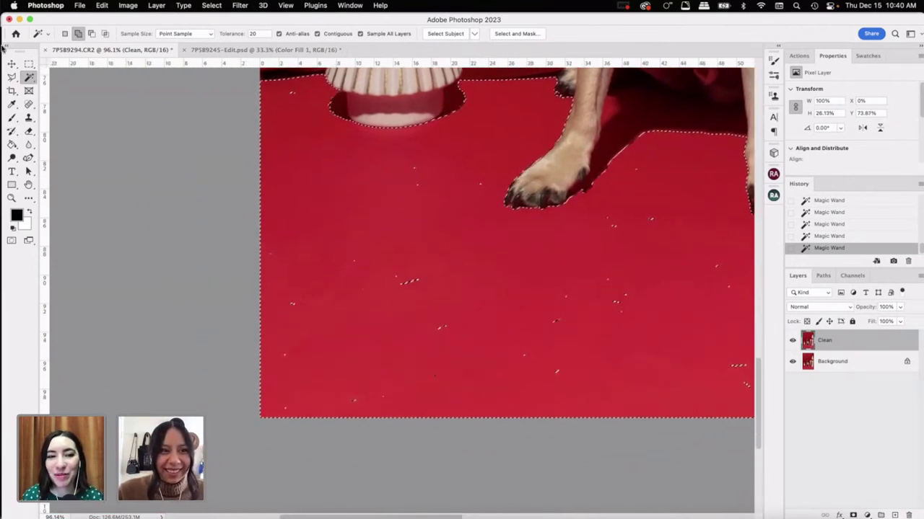
# Step: Trace more floor along the image's left edge with the Lasso
pyautogui.click(12, 76)
pyautogui.scroll(1, 249, 115)
pyautogui.moveTo(253, 112)
pyautogui.mouseDown()
pyautogui.moveTo(317, 118)
pyautogui.moveTo(388, 171)
pyautogui.moveTo(453, 175)
pyautogui.moveTo(500, 199)
pyautogui.moveTo(492, 244)
pyautogui.moveTo(582, 251)
pyautogui.moveTo(629, 186)
pyautogui.moveTo(713, 193)
pyautogui.moveTo(737, 258)
pyautogui.moveTo(553, 478)
pyautogui.moveTo(408, 495)
pyautogui.moveTo(429, 424)
pyautogui.moveTo(408, 450)
pyautogui.mouseUp()
# Step: Hide Calendar from the Dock and keep tracing the floor outline below the paw
pyautogui.click(451, 516)
pyautogui.rightClick(462, 508)
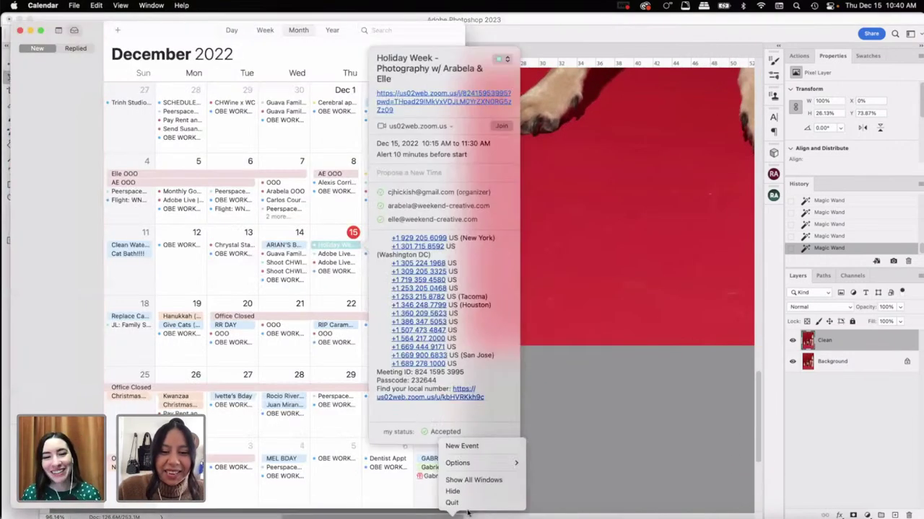
pyautogui.click(464, 493)
pyautogui.moveTo(566, 453)
pyautogui.mouseDown()
pyautogui.moveTo(390, 253)
pyautogui.moveTo(279, 460)
pyautogui.moveTo(254, 457)
pyautogui.moveTo(226, 111)
pyautogui.moveTo(239, 119)
pyautogui.moveTo(292, 112)
pyautogui.moveTo(342, 193)
pyautogui.moveTo(419, 171)
pyautogui.moveTo(498, 189)
pyautogui.mouseUp()
pyautogui.moveTo(488, 229)
pyautogui.mouseDown()
pyautogui.moveTo(560, 246)
pyautogui.moveTo(629, 203)
pyautogui.moveTo(633, 185)
pyautogui.moveTo(718, 202)
pyautogui.moveTo(790, 362)
pyautogui.moveTo(541, 427)
pyautogui.moveTo(529, 447)
pyautogui.moveTo(490, 459)
pyautogui.moveTo(7, 468)
pyautogui.mouseUp()
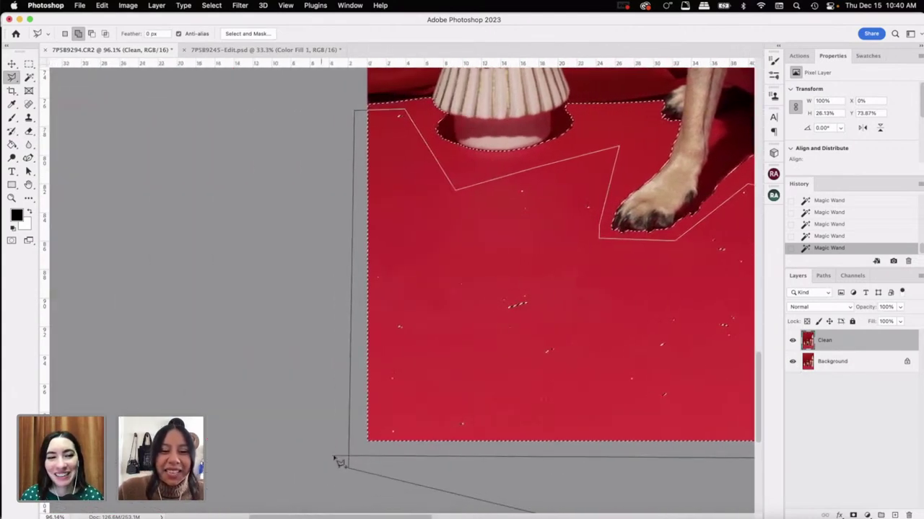
# Step: Close the traced outline and Magic Wand-add the nutcracker base lettering, undoing the shadow attempt
pyautogui.doubleClick(354, 465)
pyautogui.hscroll(3, 415, 453)
pyautogui.hscroll(5, 415, 453)
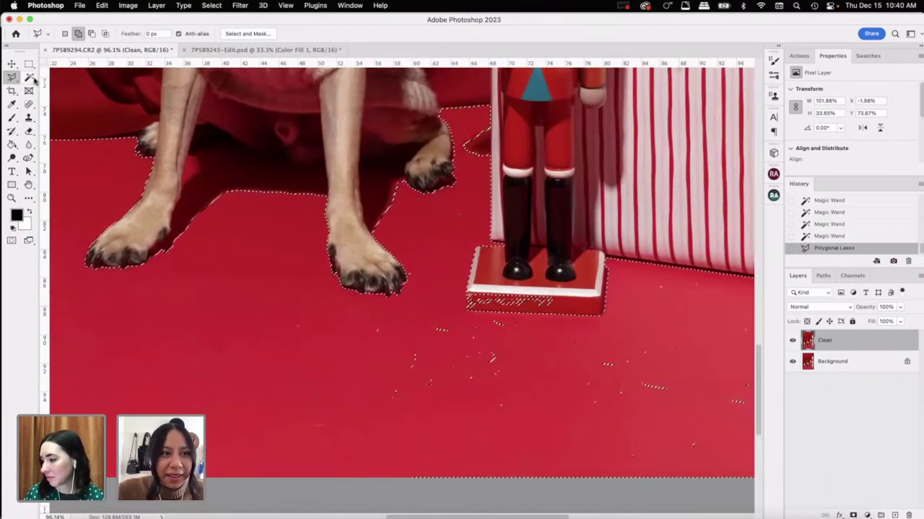
pyautogui.press('w')
pyautogui.click(505, 302)
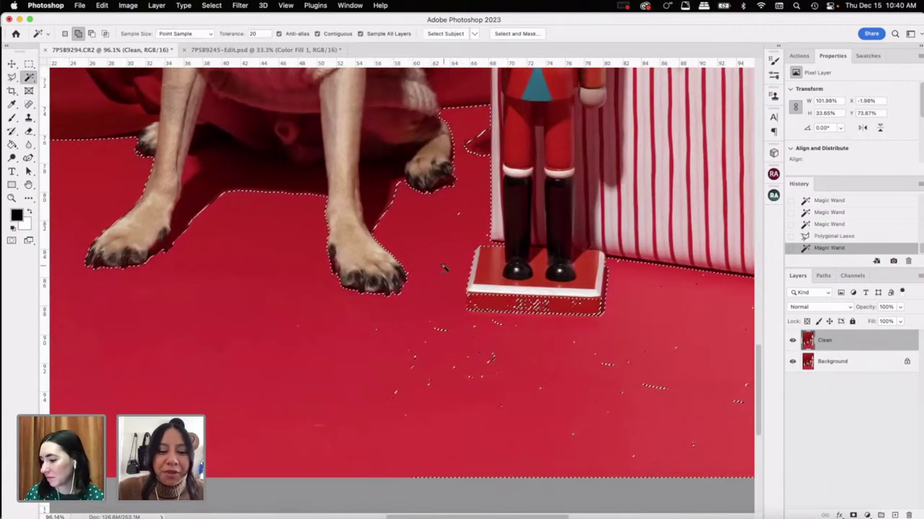
pyautogui.press('super+z')
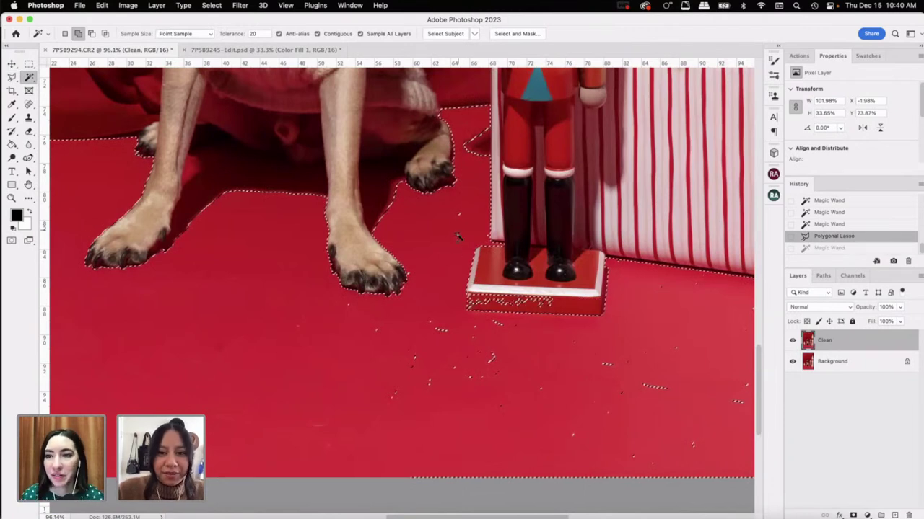
pyautogui.click(502, 301)
pyautogui.click(283, 178)
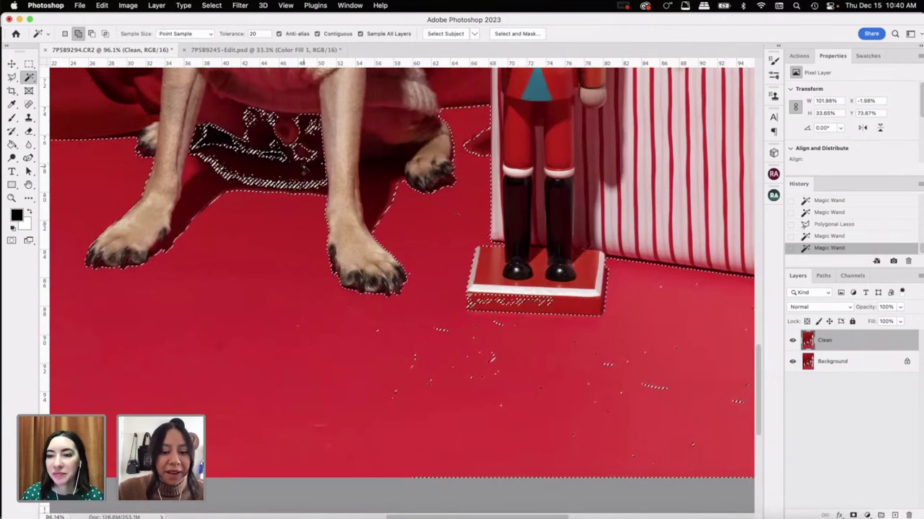
pyautogui.press('super+z')
# Step: Polygonal-lasso the floor beside the nutcracker and below the dog's paw into the selection
pyautogui.click(14, 79)
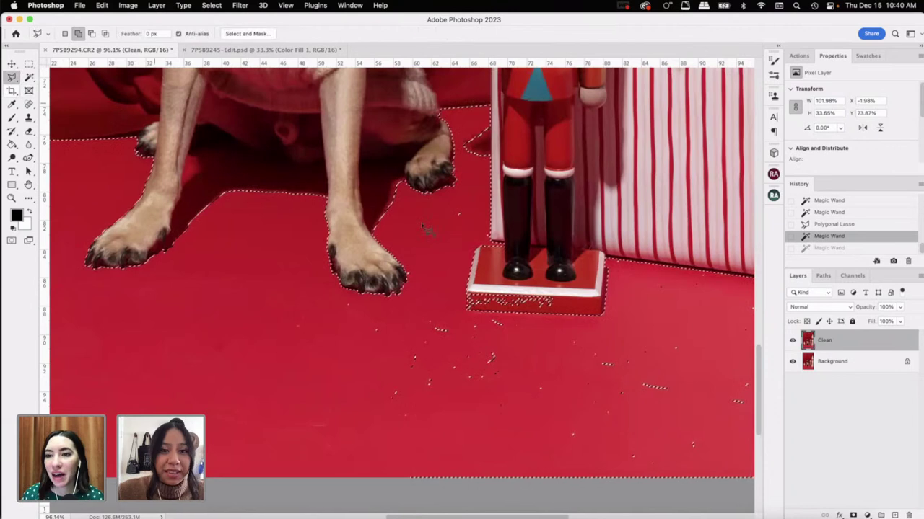
pyautogui.click(458, 202)
pyautogui.click(425, 229)
pyautogui.click(440, 256)
pyautogui.doubleClick(491, 244)
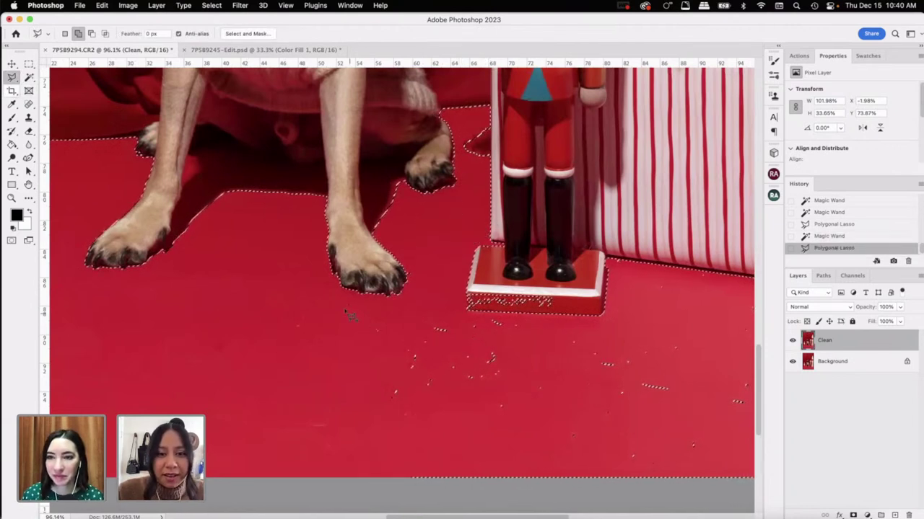
pyautogui.click(330, 300)
pyautogui.click(395, 303)
pyautogui.click(496, 355)
pyautogui.click(415, 457)
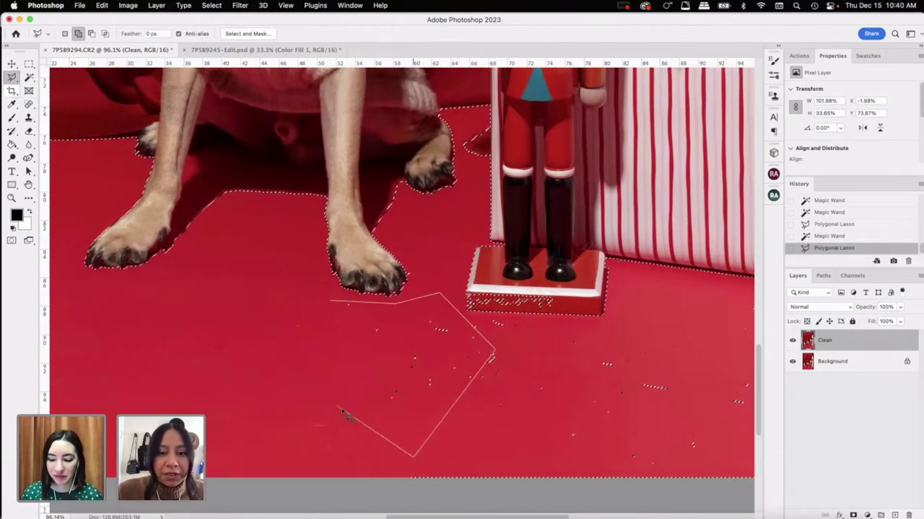
pyautogui.doubleClick(340, 408)
# Step: Undo an empty fresh-selection outline after the no-pixels warning, restoring the floor selection
pyautogui.click(65, 34)
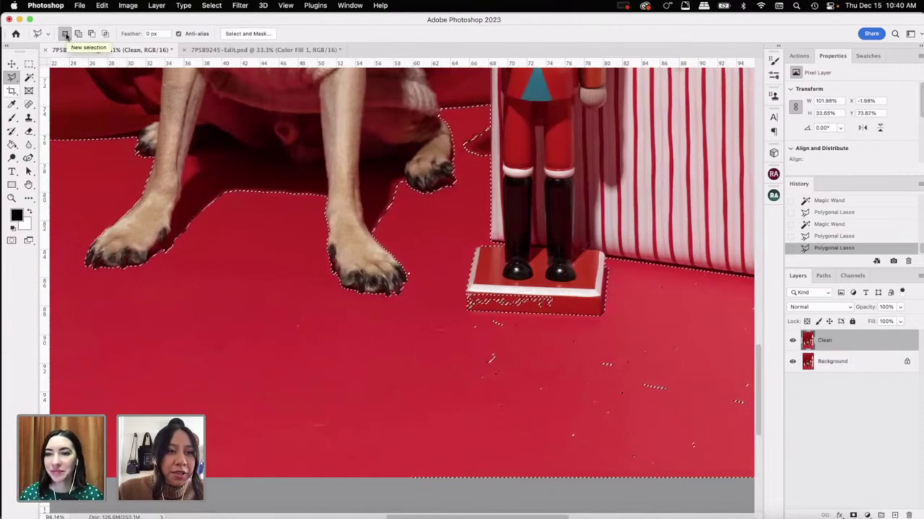
pyautogui.click(78, 34)
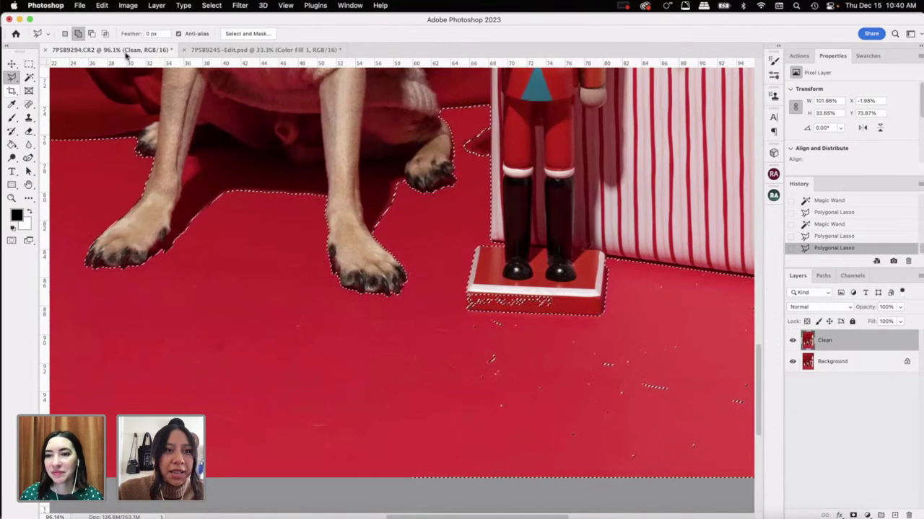
pyautogui.click(65, 34)
pyautogui.click(427, 336)
pyautogui.doubleClick(375, 377)
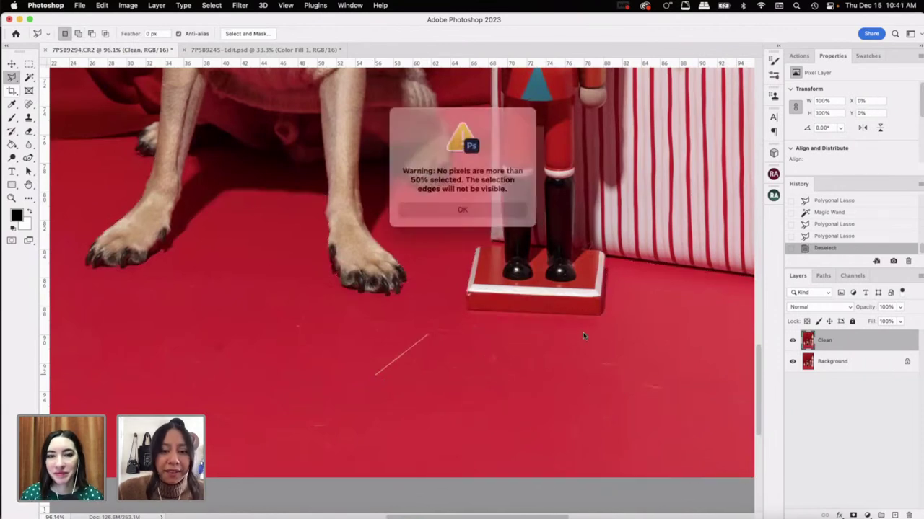
pyautogui.press('Return')
pyautogui.press('super+z')
pyautogui.press('super+z')
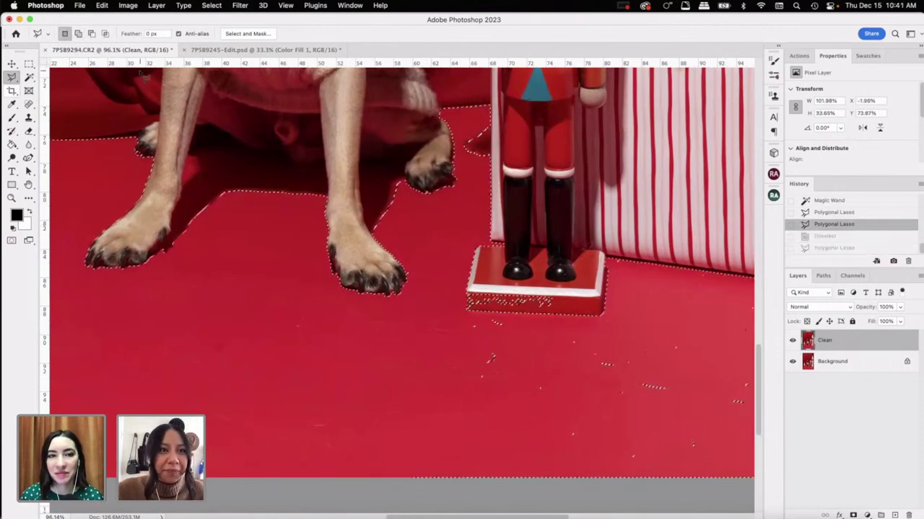
pyautogui.keyDown('shift'); pyautogui.click(447, 317); pyautogui.keyUp('shift')
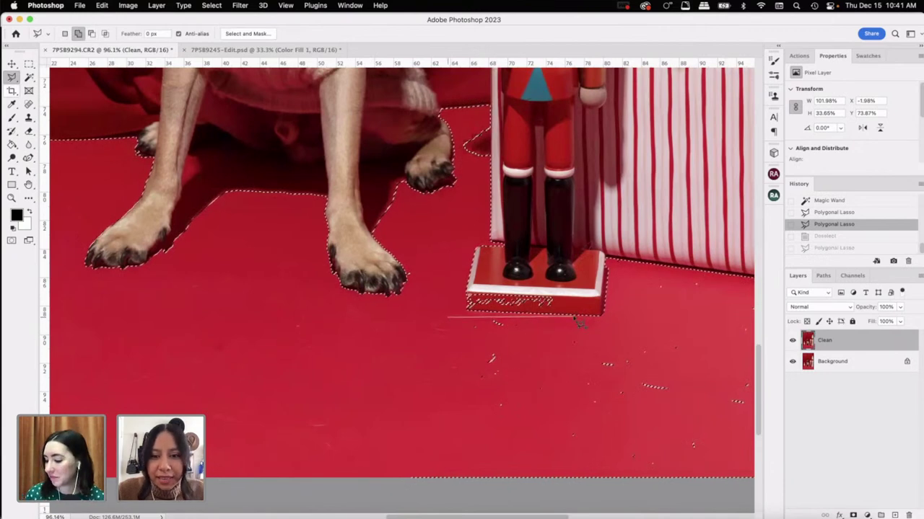
# Step: Add the floor right of the nutcracker up to the striped wall's base
pyautogui.click(617, 316)
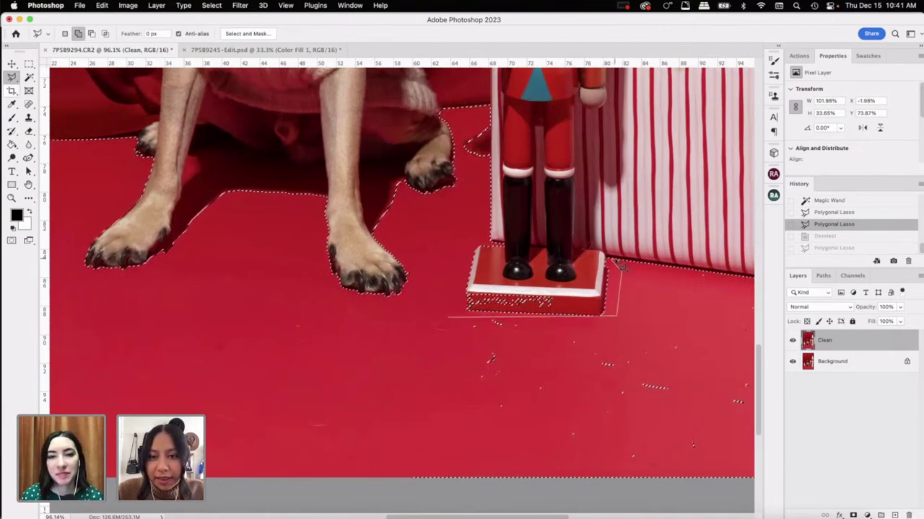
pyautogui.click(714, 273)
pyautogui.click(702, 476)
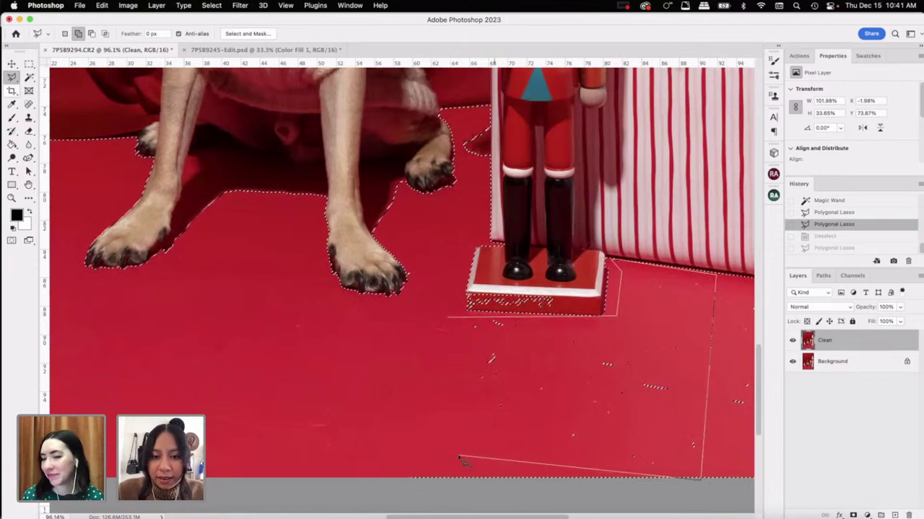
pyautogui.click(458, 455)
pyautogui.doubleClick(423, 411)
# Step: Outline the specks at the image's right edge into the selection
pyautogui.hscroll(10, 423, 411)
pyautogui.click(476, 267)
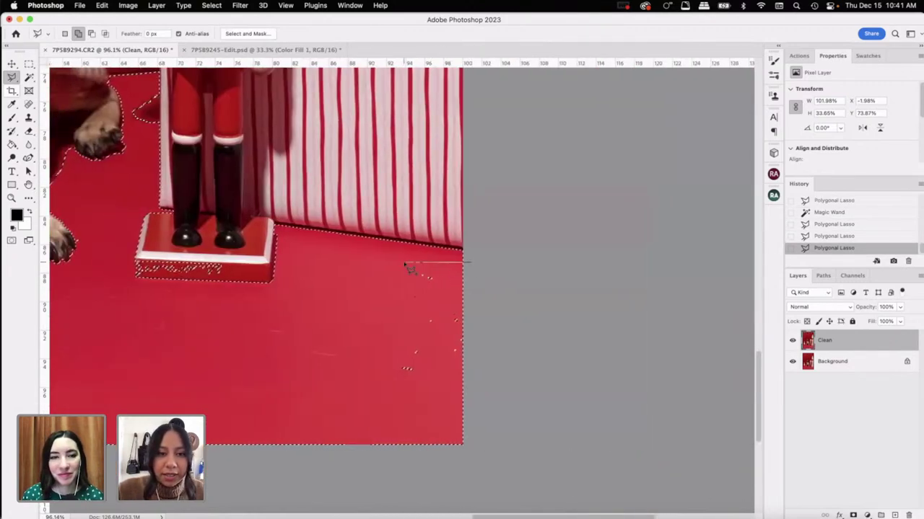
pyautogui.click(408, 261)
pyautogui.click(373, 397)
pyautogui.click(476, 438)
pyautogui.doubleClick(508, 353)
# Step: Add an outline along the nutcracker base's bottom edge
pyautogui.hscroll(-10, 493, 357)
pyautogui.scroll(2, 493, 357)
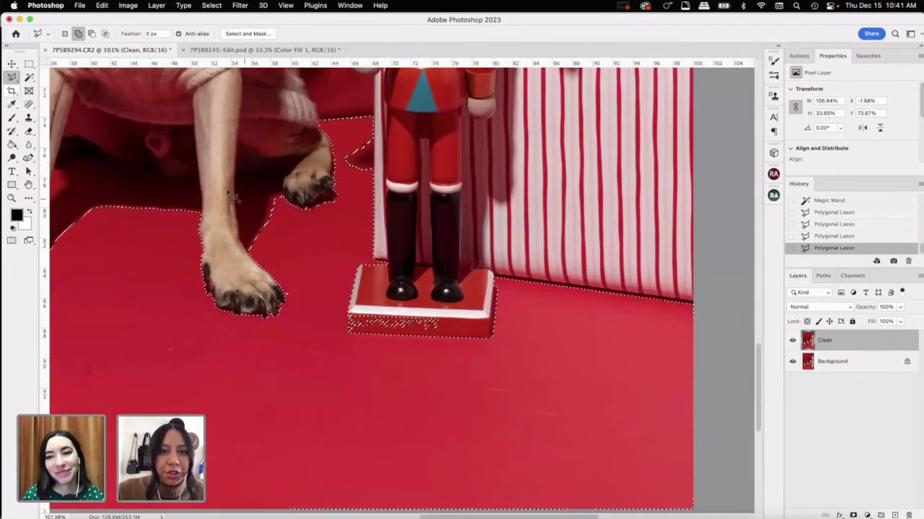
pyautogui.scroll(3, 366, 327)
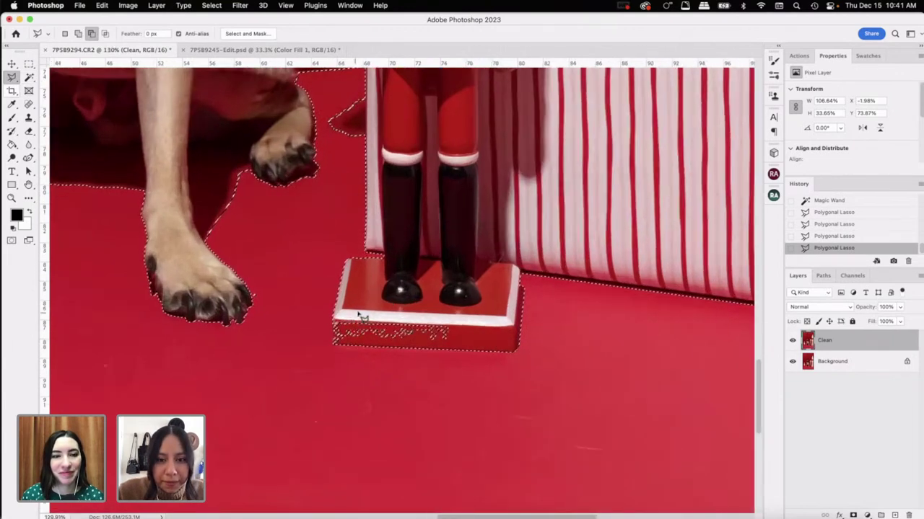
pyautogui.click(334, 345)
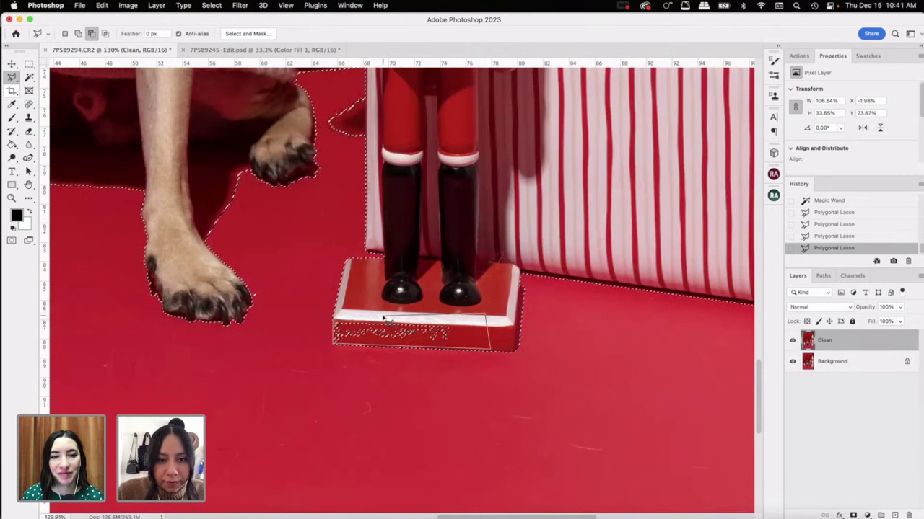
pyautogui.press('Return')
pyautogui.hscroll(1, 476, 311)
pyautogui.scroll(2, 474, 309)
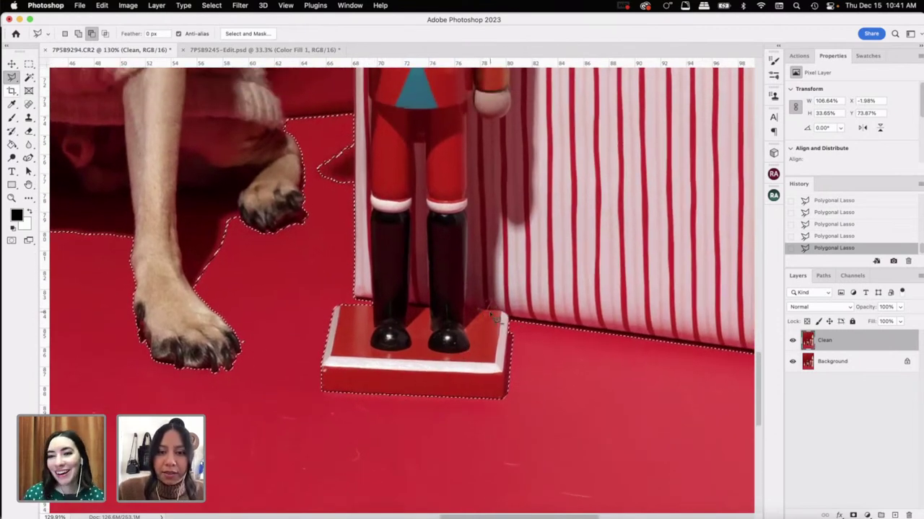
# Step: Magic Wand-add the small floor patch beside the dog's leg to the selection
pyautogui.press('m')
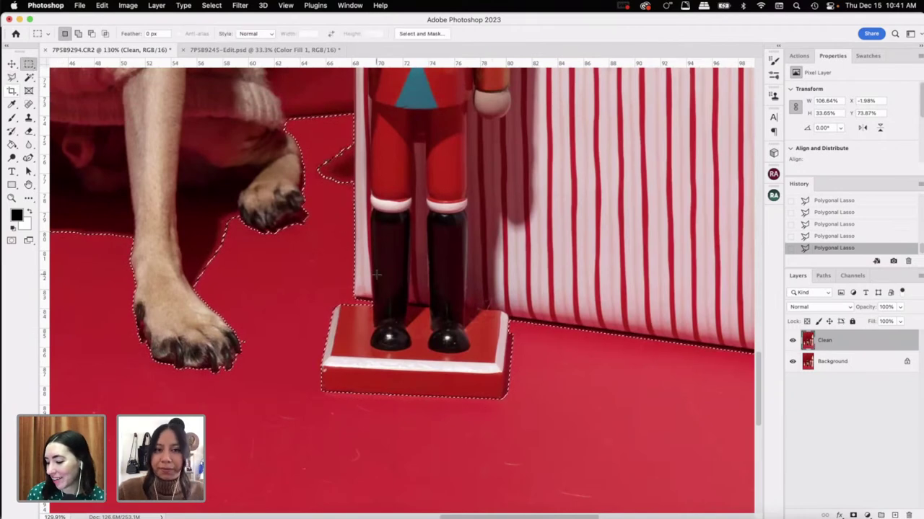
pyautogui.scroll(-2, 376, 274)
pyautogui.scroll(-4, 376, 274)
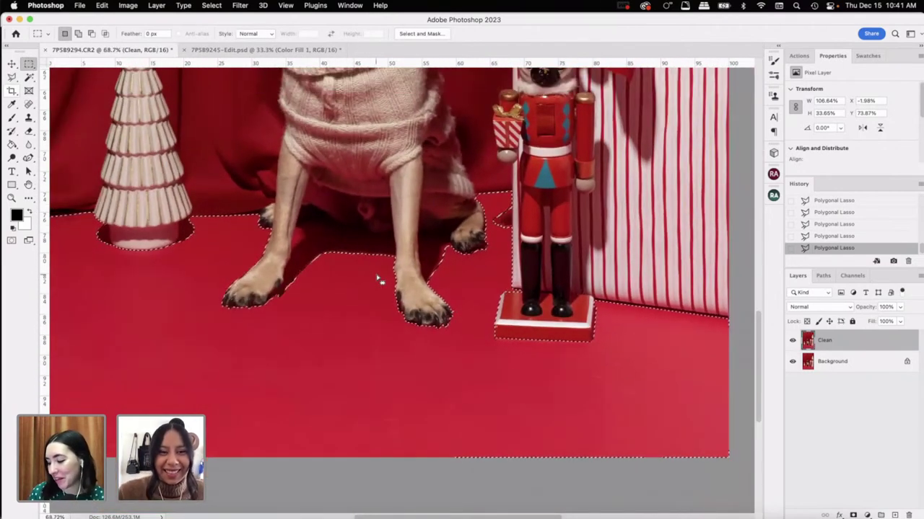
pyautogui.press('w')
pyautogui.click(297, 243)
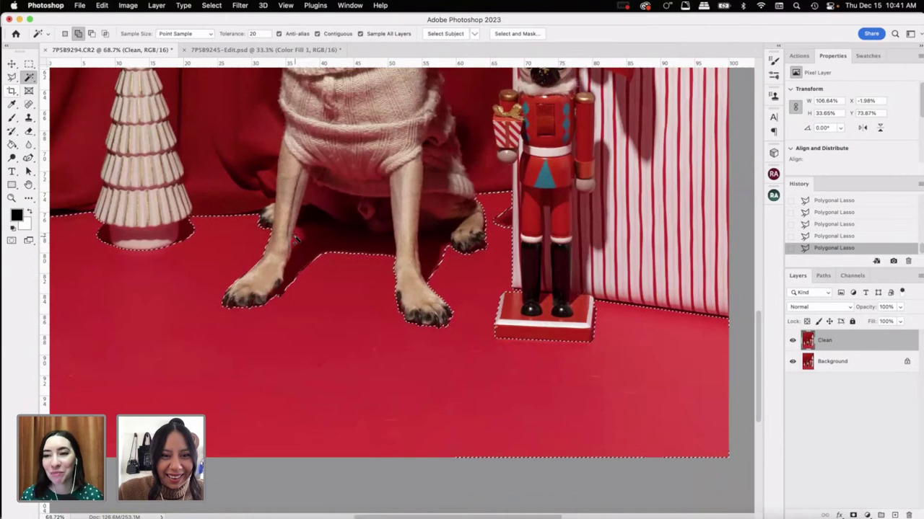
pyautogui.scroll(-3, 422, 267)
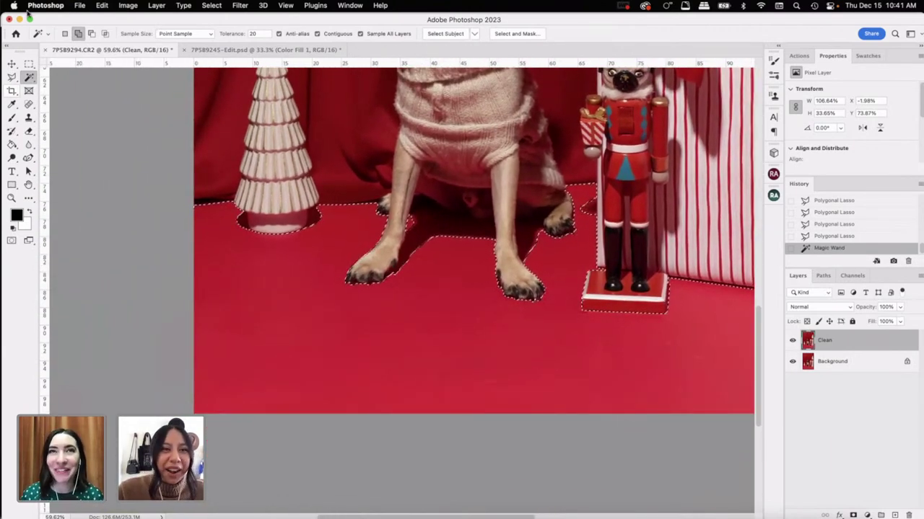
pyautogui.scroll(1, 274, 181)
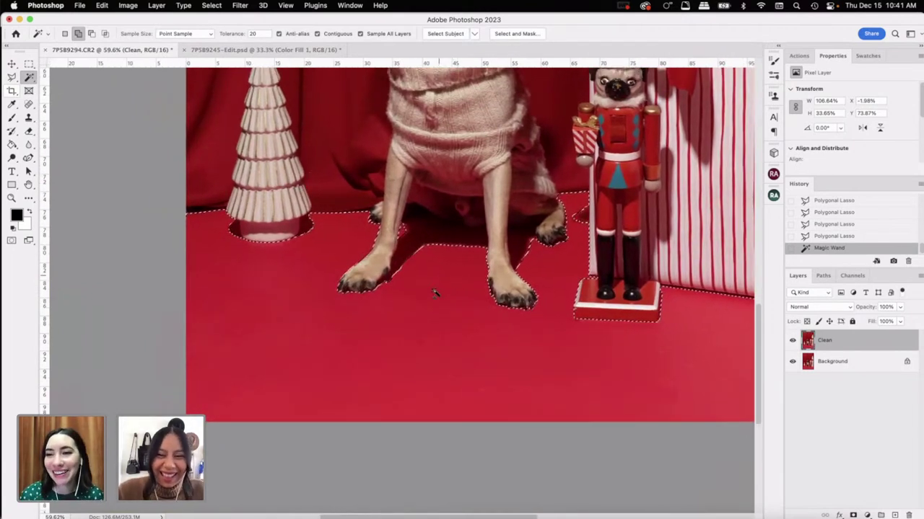
pyautogui.scroll(2, 316, 205)
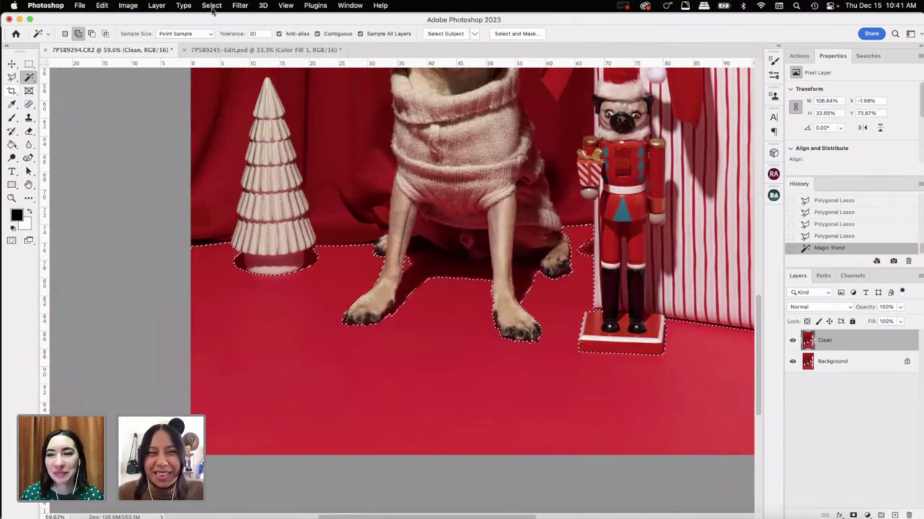
pyautogui.scroll(3, 268, 204)
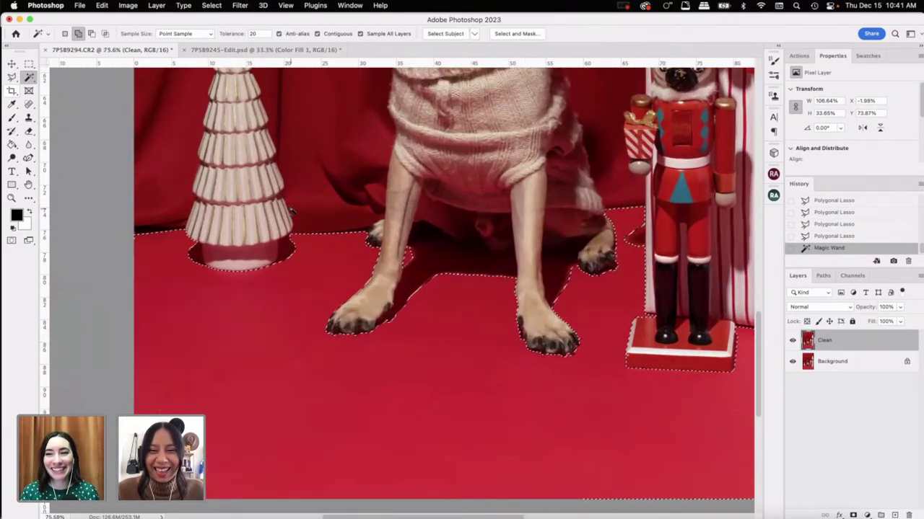
pyautogui.hscroll(5, 433, 253)
pyautogui.scroll(4, 511, 321)
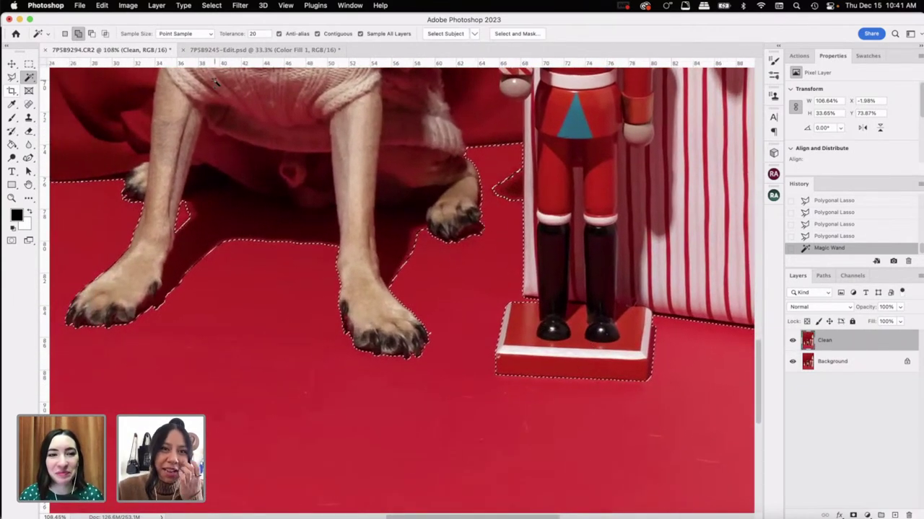
pyautogui.click(212, 5)
# Step: Refine the floor selection in Select and Mask with Smooth 13 and Feather 0.8 px
pyautogui.click(287, 148)
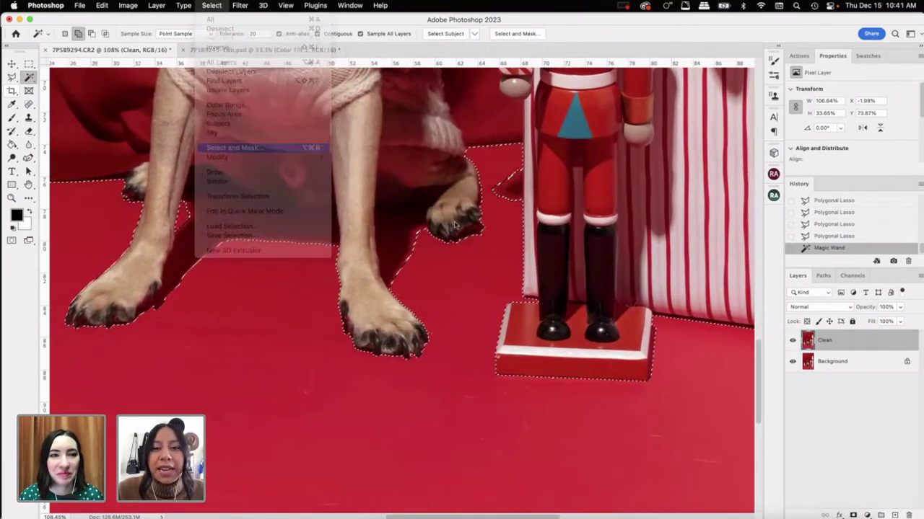
pyautogui.scroll(-3, 478, 242)
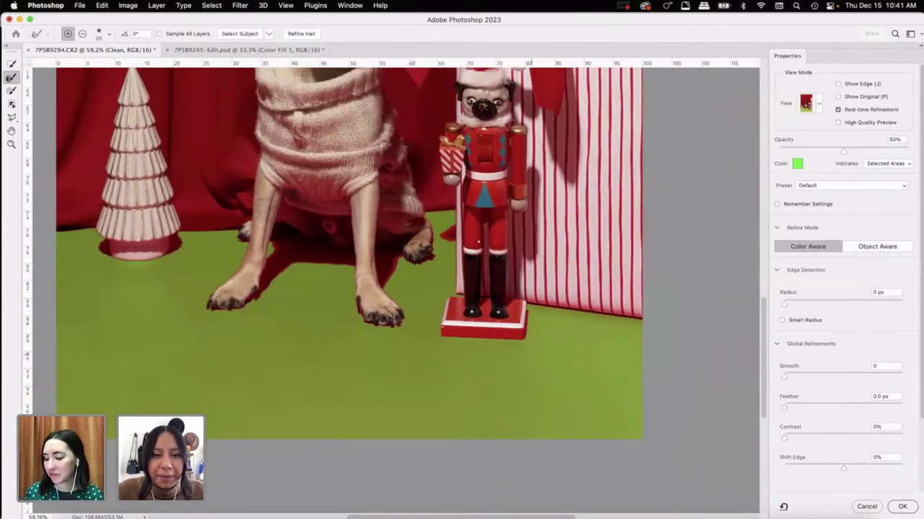
pyautogui.scroll(2, 548, 230)
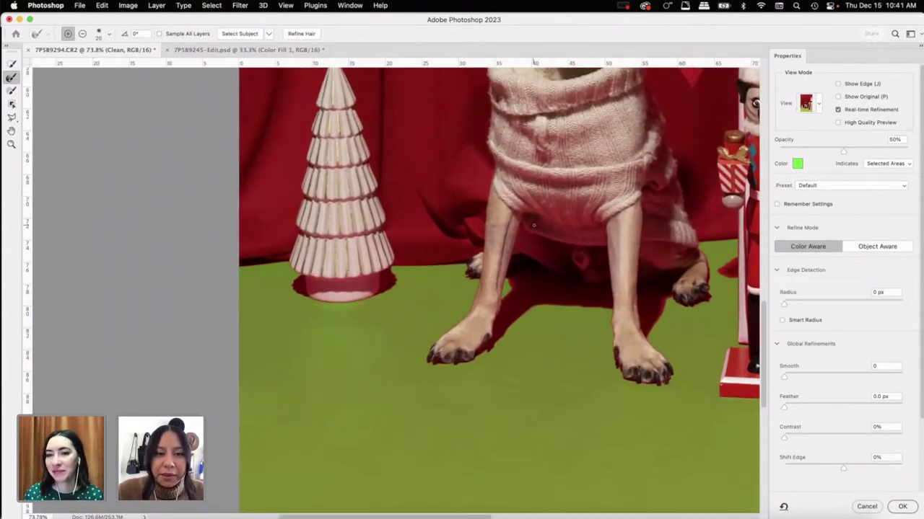
pyautogui.click(798, 376)
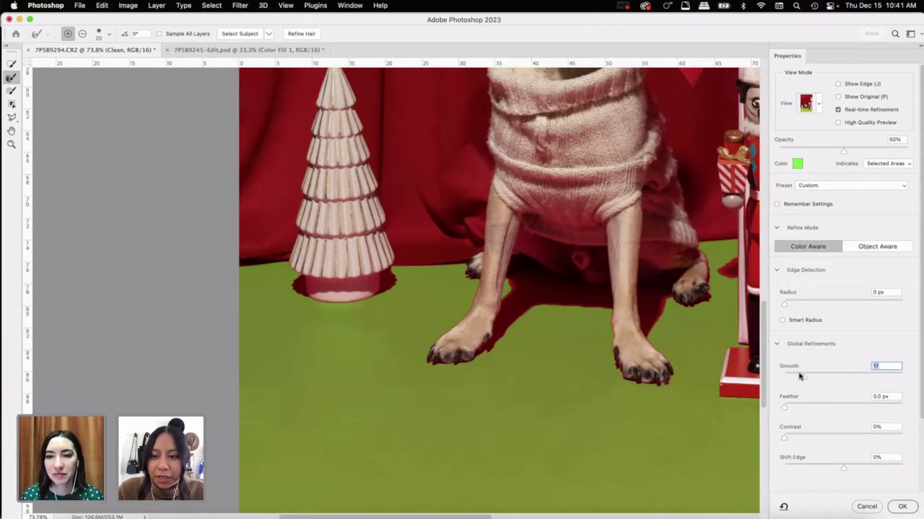
pyautogui.moveTo(785, 408); pyautogui.dragTo(789, 408)
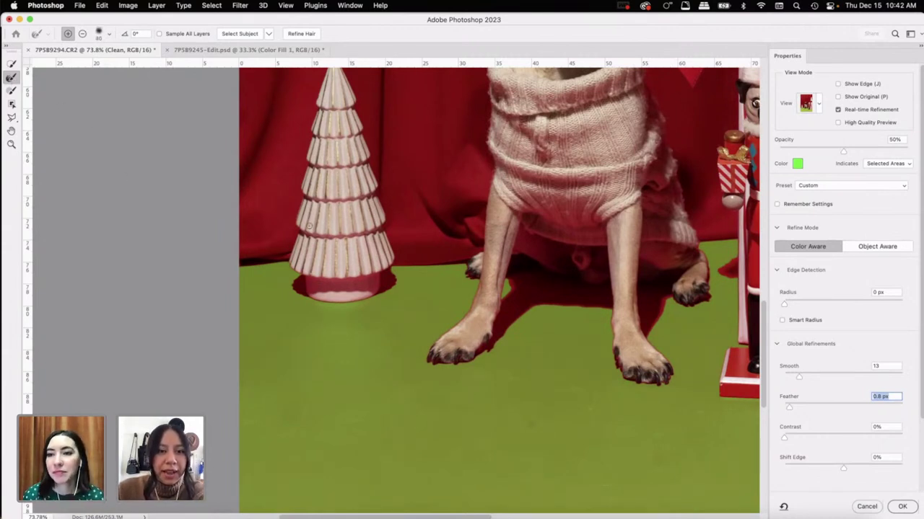
pyautogui.click(108, 33)
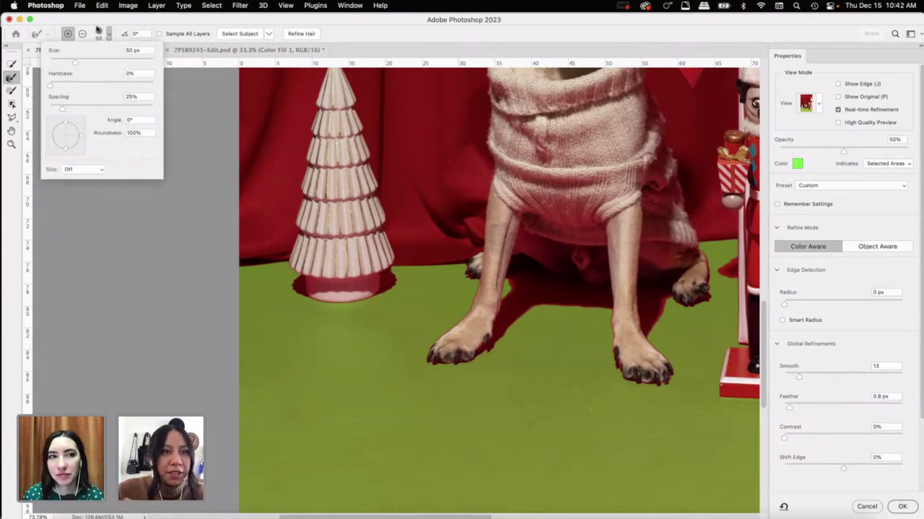
pyautogui.click(200, 73)
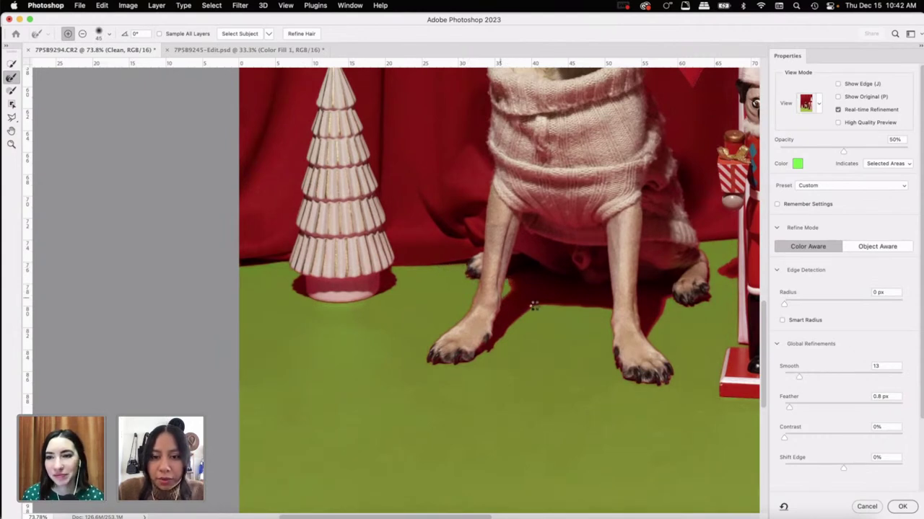
pyautogui.scroll(3, 505, 330)
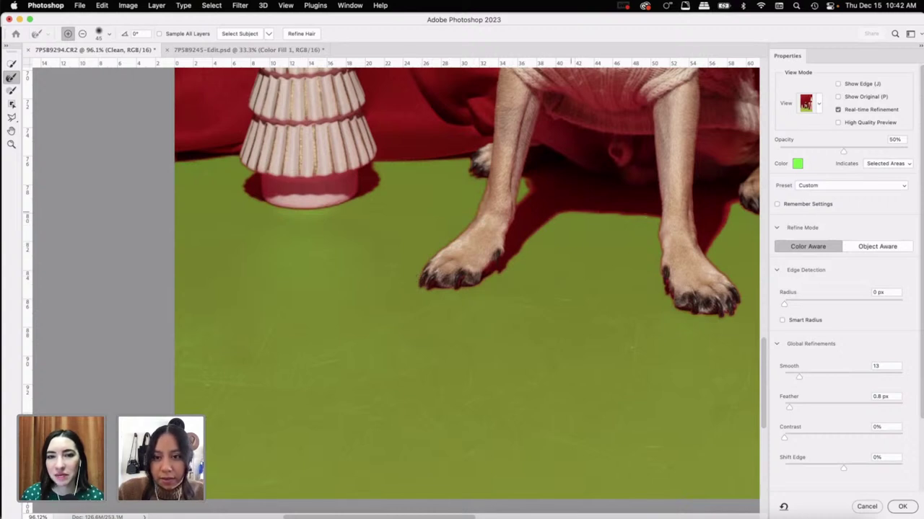
pyautogui.hscroll(10, 613, 256)
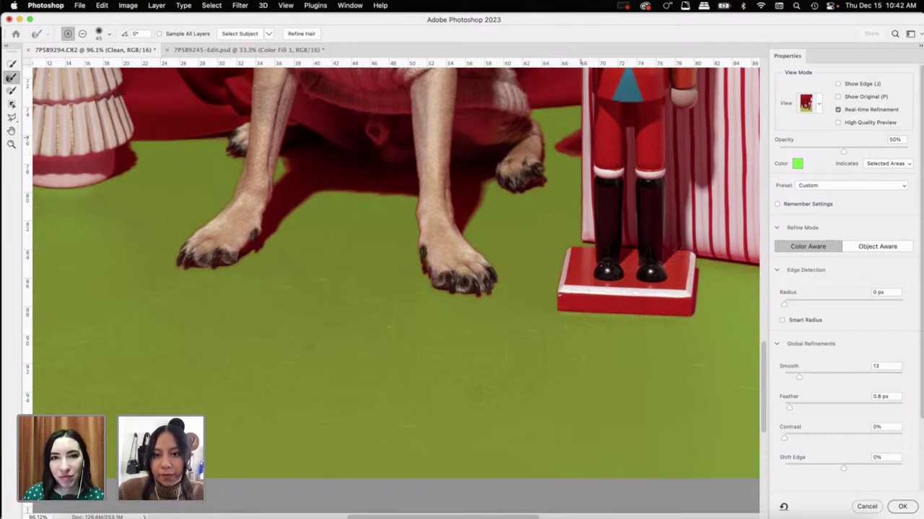
pyautogui.hscroll(5, 613, 288)
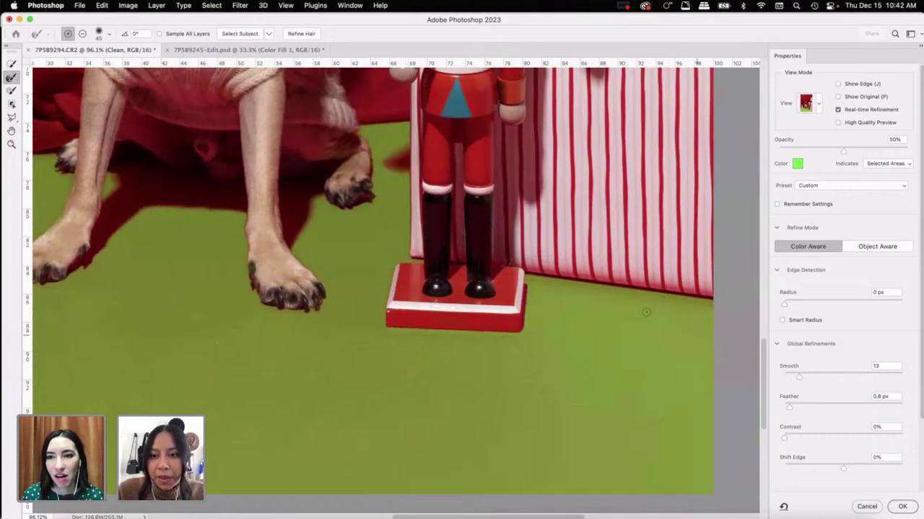
pyautogui.press('super+minus')
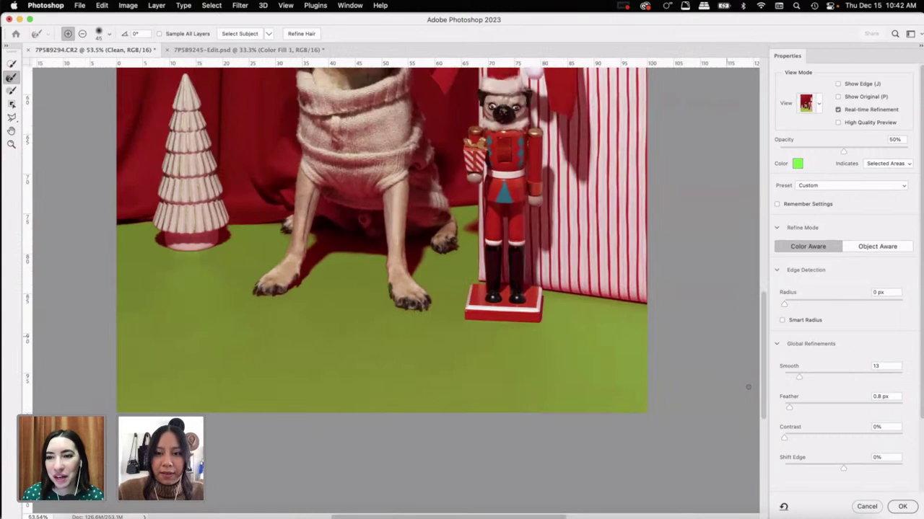
pyautogui.click(907, 508)
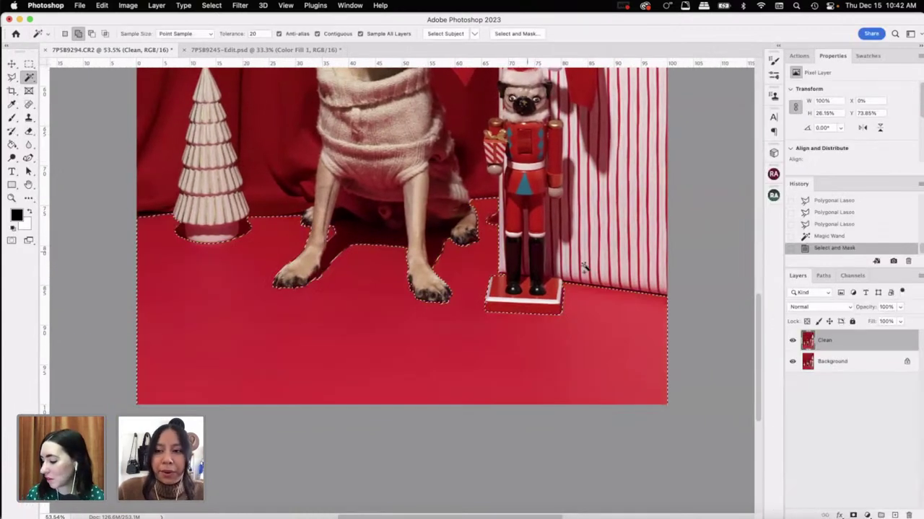
pyautogui.click(156, 5)
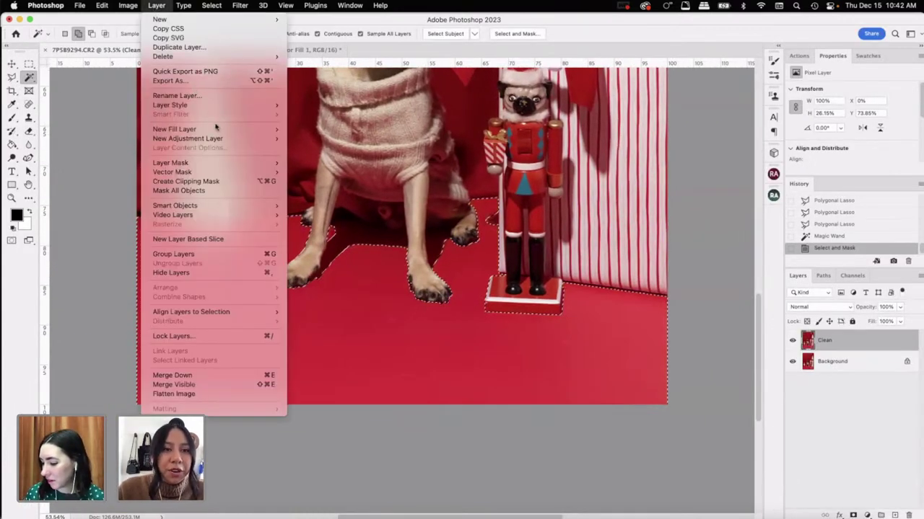
# Step: Add a deep red bc0019 Color Fill 1 layer masked to the floor selection
pyautogui.moveTo(217, 130)
pyautogui.click(316, 130)
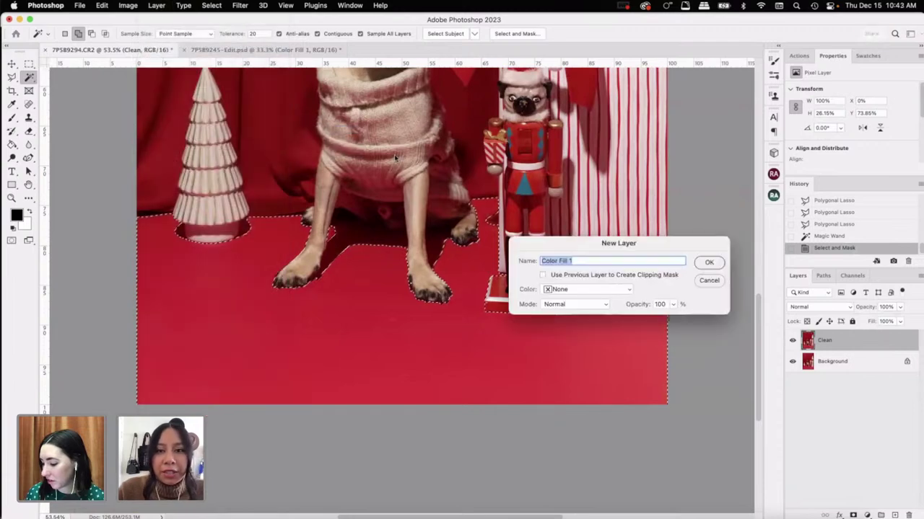
pyautogui.click(709, 263)
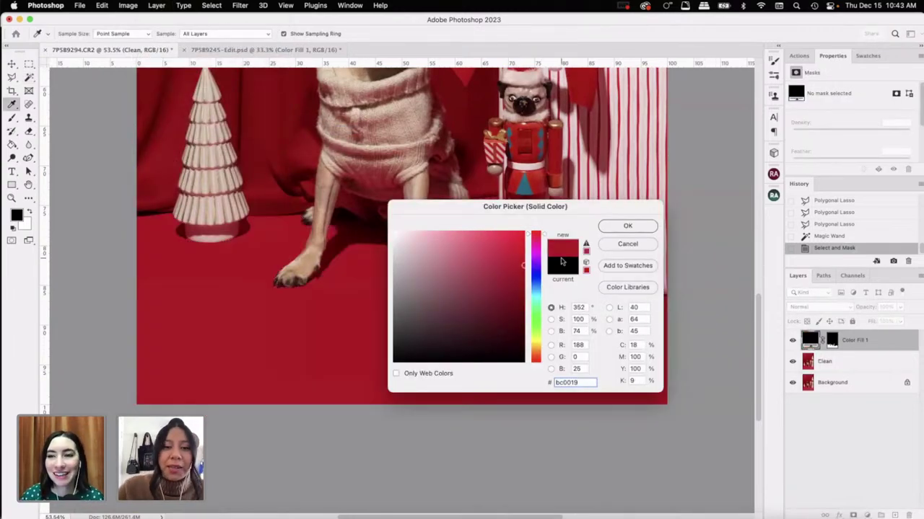
pyautogui.click(627, 225)
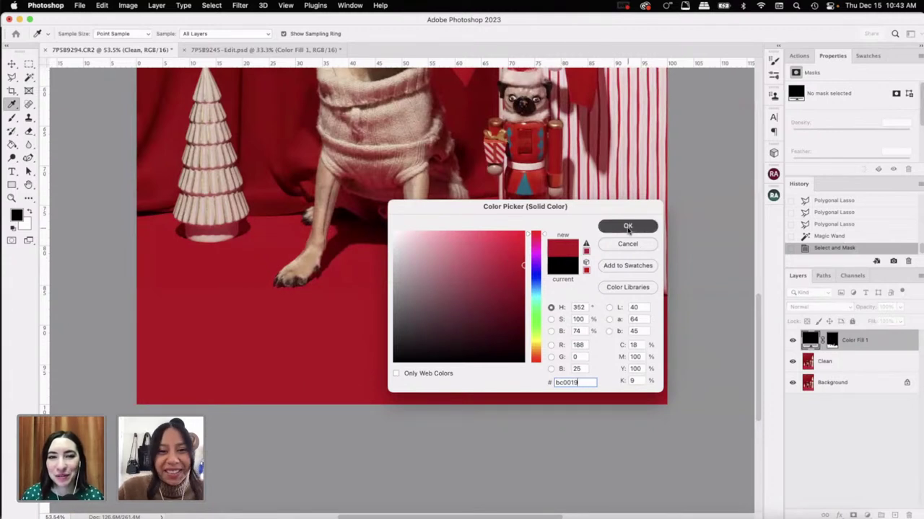
pyautogui.click(788, 340)
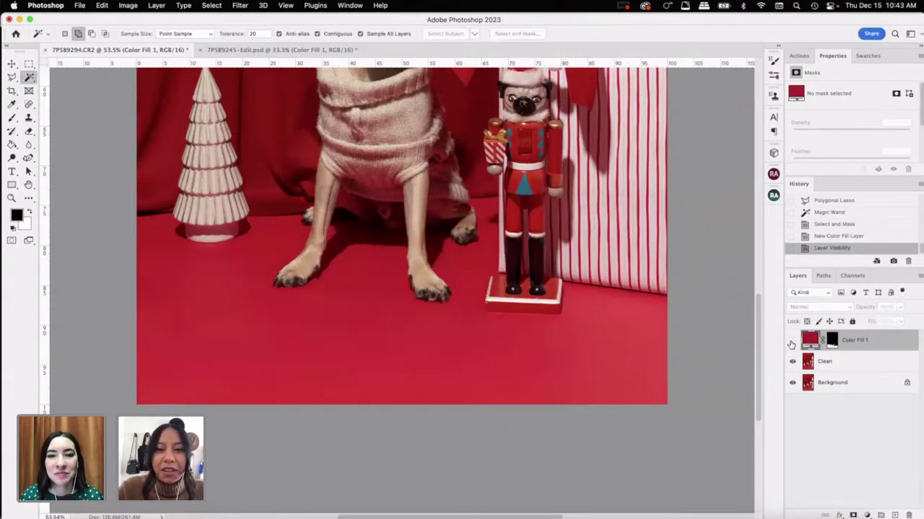
pyautogui.click(788, 340)
# Step: Select the Clean layer to work above it
pyautogui.scroll(-5, 515, 292)
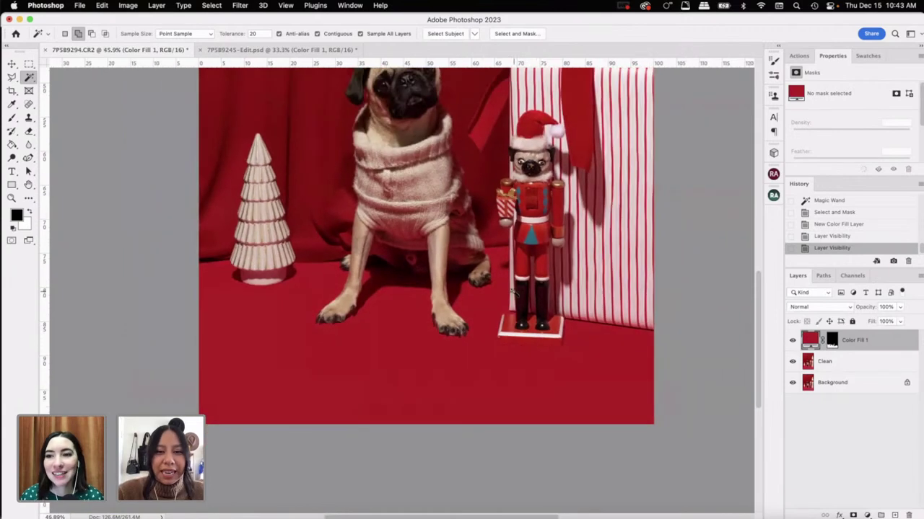
pyautogui.scroll(3, 515, 292)
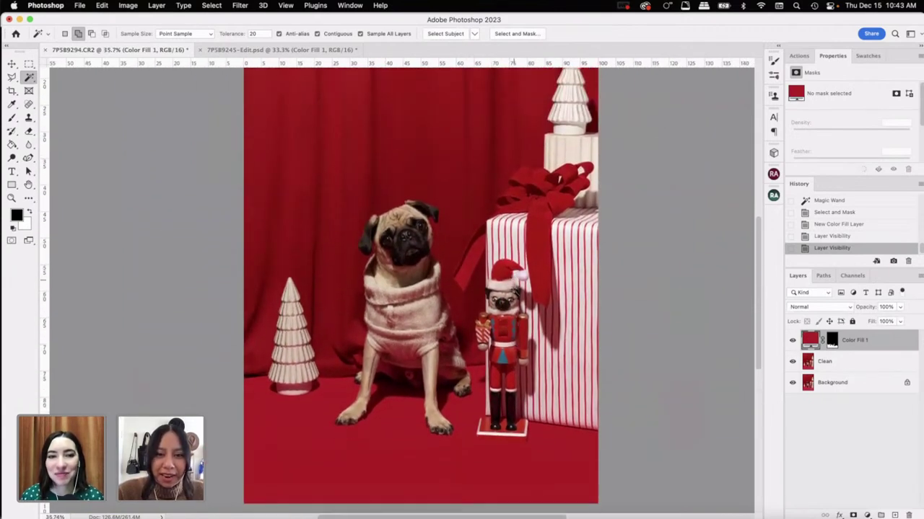
pyautogui.click(836, 365)
# Step: Add a Levels 1 adjustment with input levels 2 and 236 to brighten the photo
pyautogui.click(156, 5)
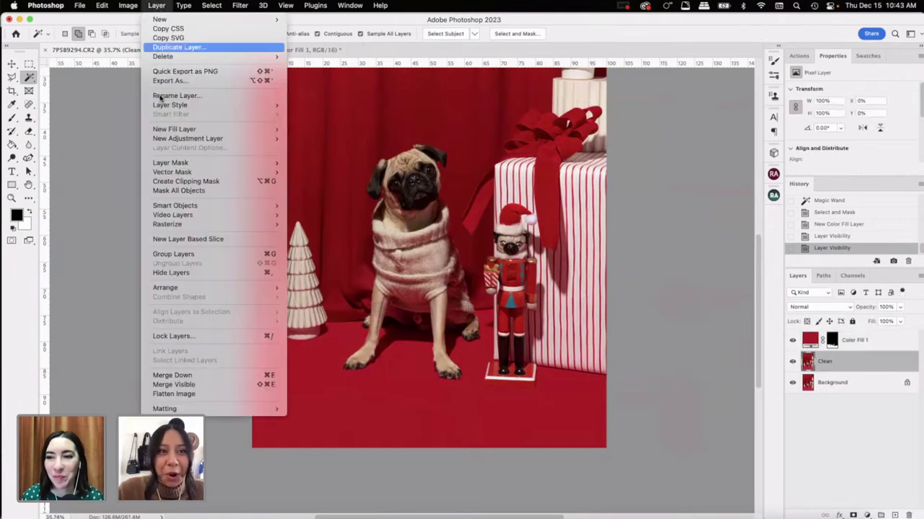
pyautogui.moveTo(217, 139)
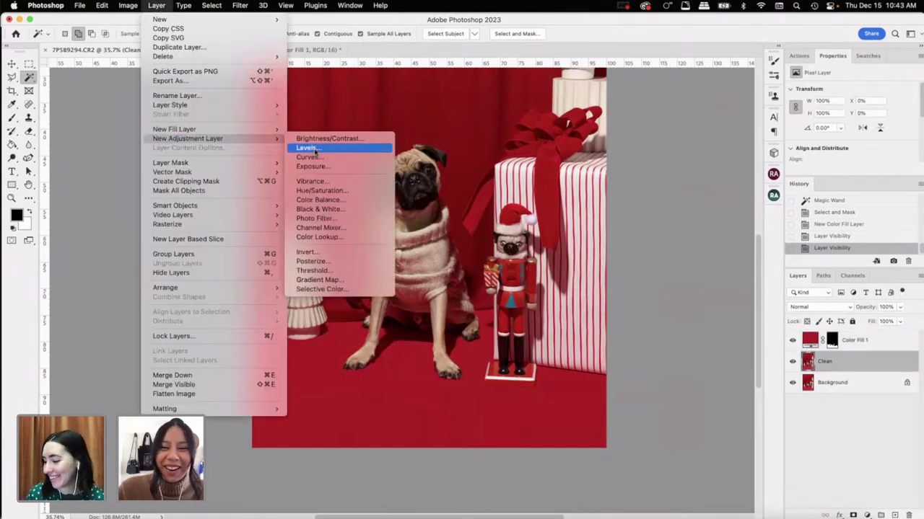
pyautogui.click(347, 148)
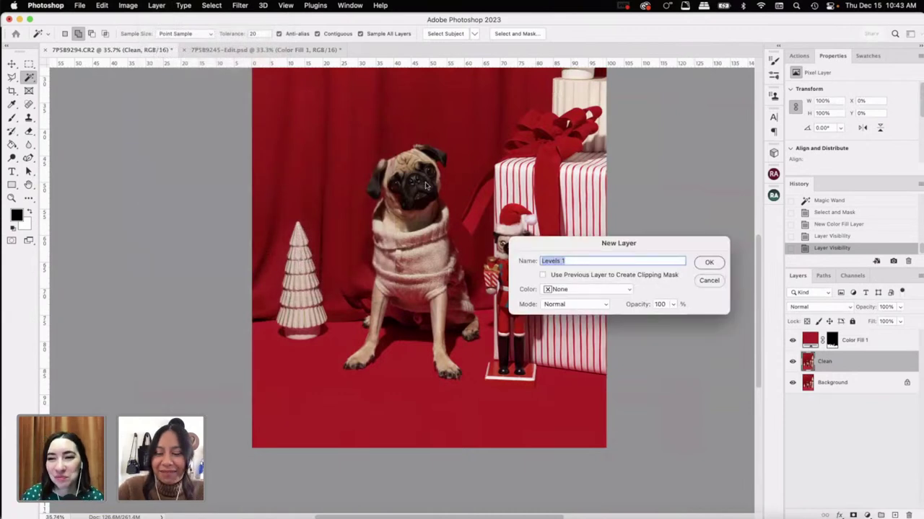
pyautogui.press('Return')
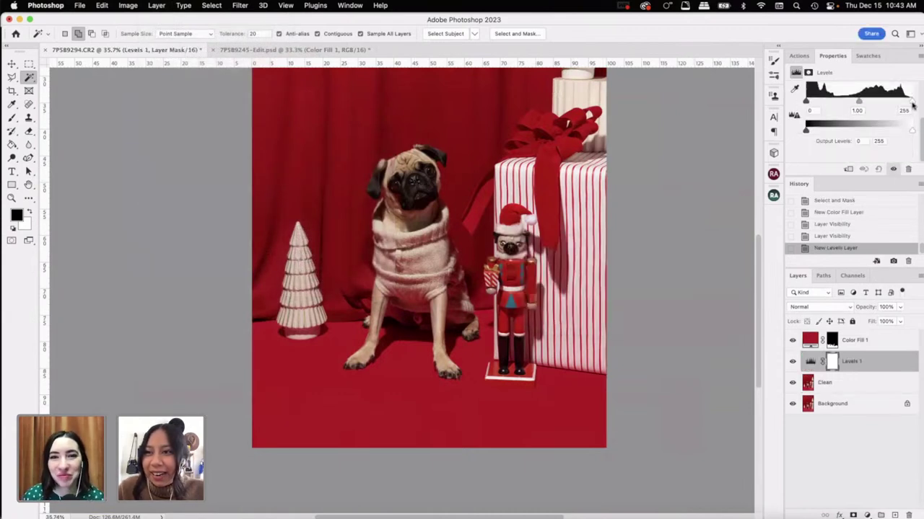
pyautogui.moveTo(912, 106); pyautogui.dragTo(906, 108)
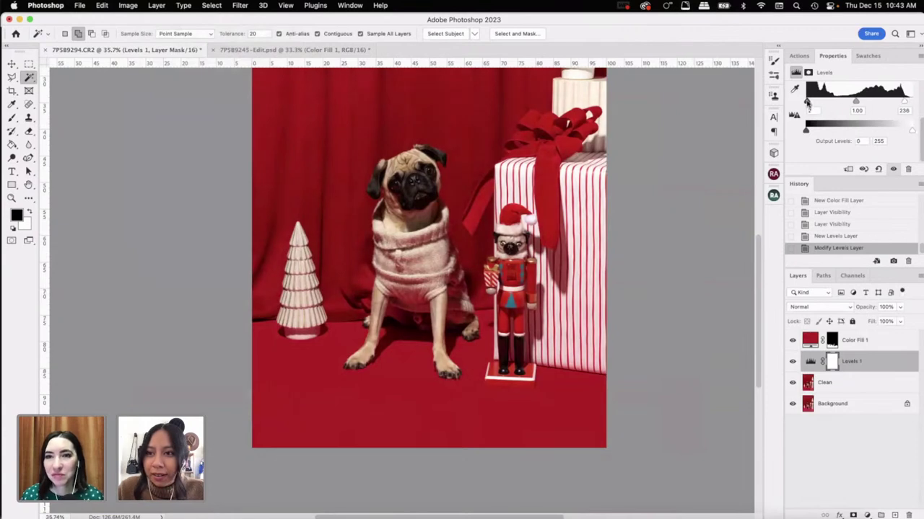
# Step: Select the Clean layer again for another adjustment
pyautogui.scroll(5, 410, 280)
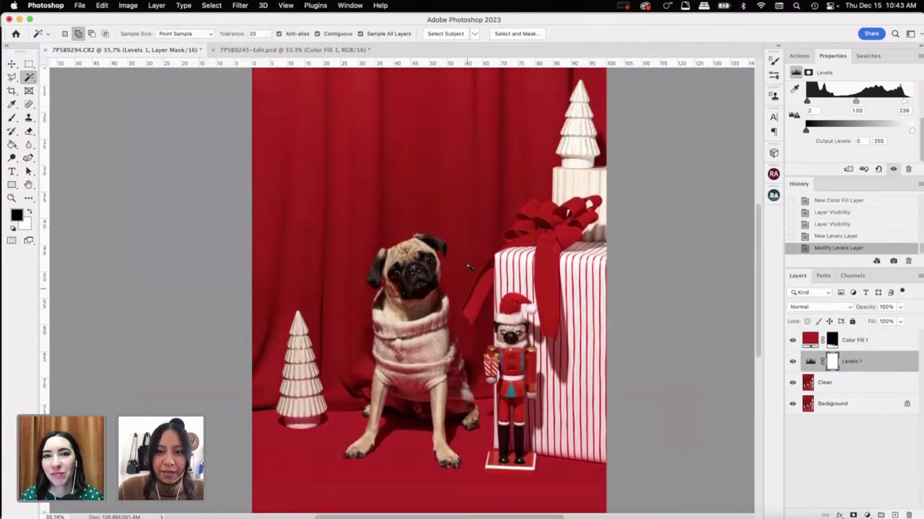
pyautogui.scroll(5, 506, 247)
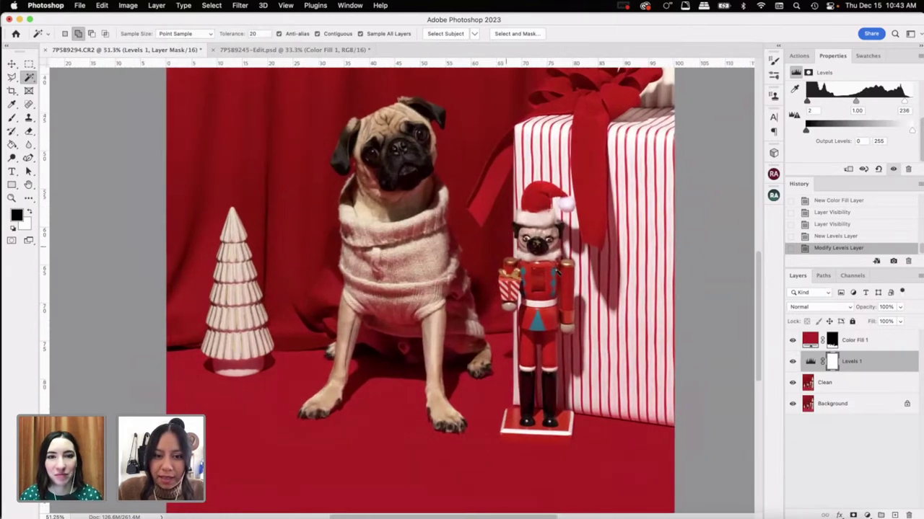
pyautogui.scroll(3, 603, 244)
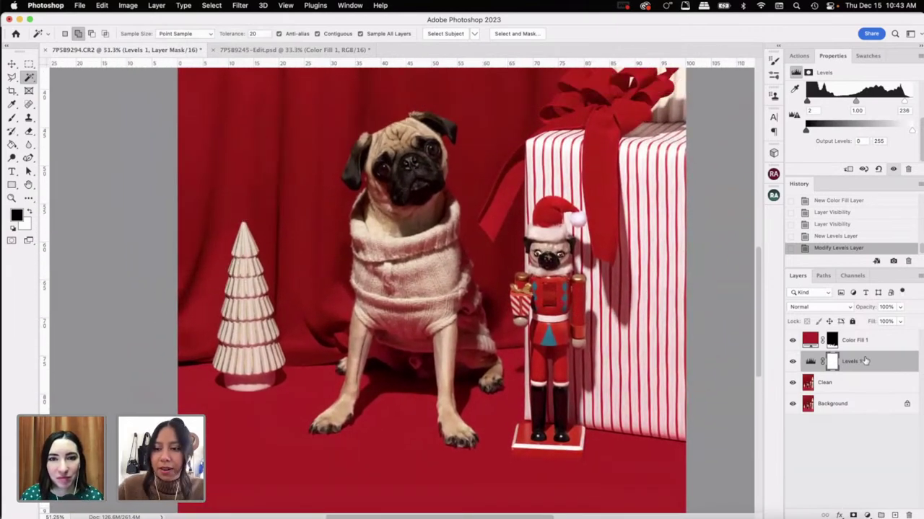
pyautogui.click(844, 384)
pyautogui.click(867, 515)
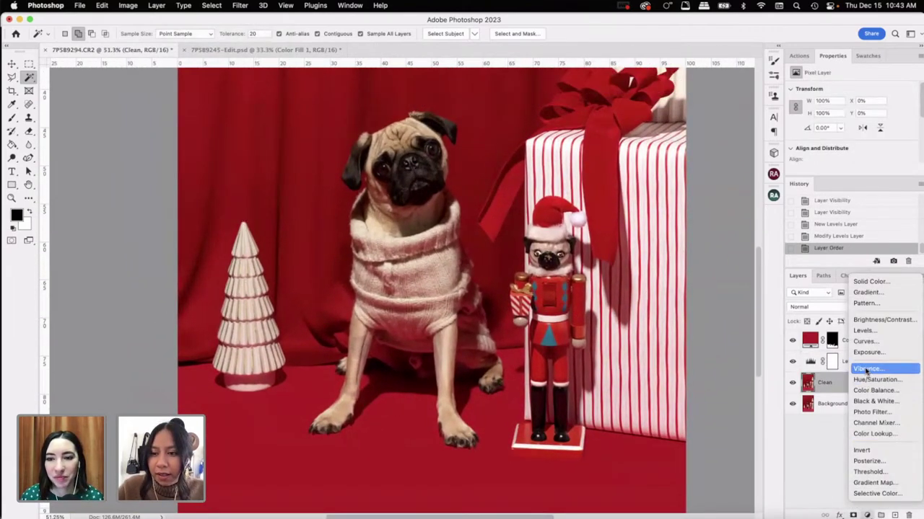
# Step: Add a Levels 2 adjustment with brighter midtones and invert its mask to hide it
pyautogui.click(875, 330)
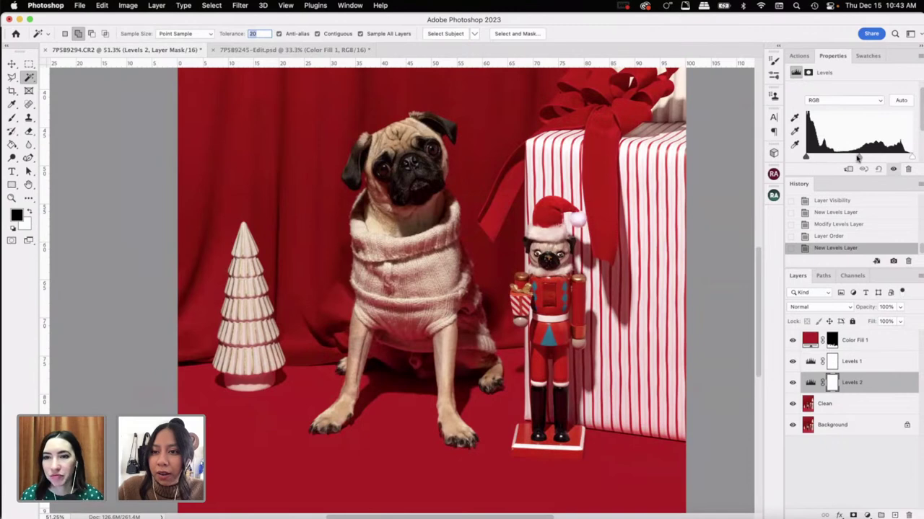
pyautogui.moveTo(857, 158); pyautogui.dragTo(856, 159)
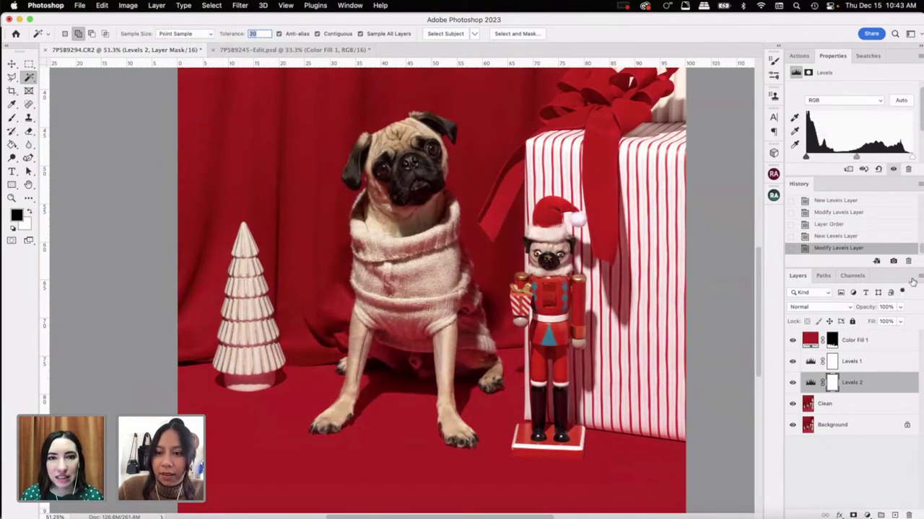
pyautogui.click(793, 384)
pyautogui.click(793, 384)
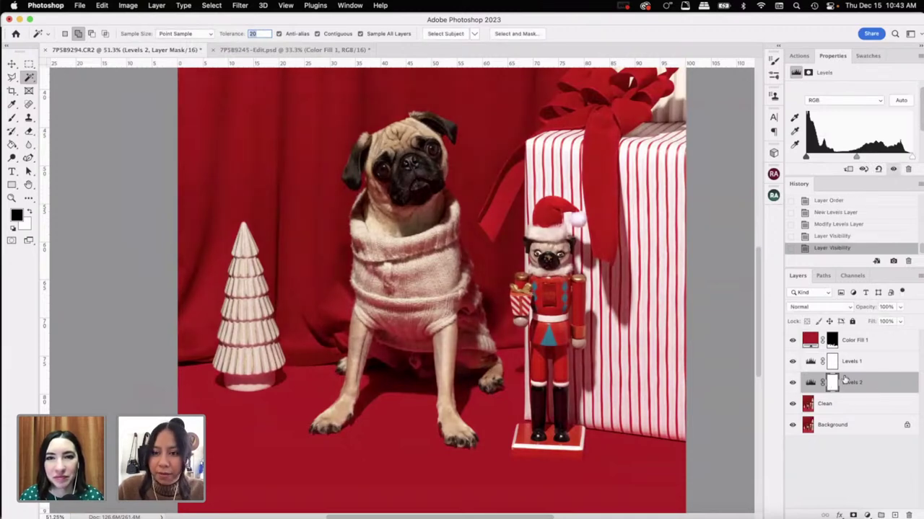
pyautogui.press('super+i')
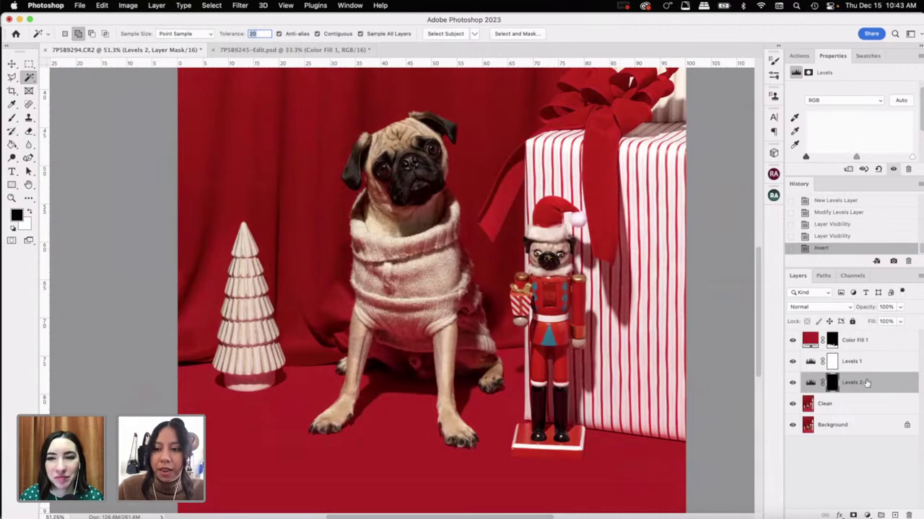
# Step: Paint white on the Levels 2 mask over the pug's face with the Brush
pyautogui.click(11, 118)
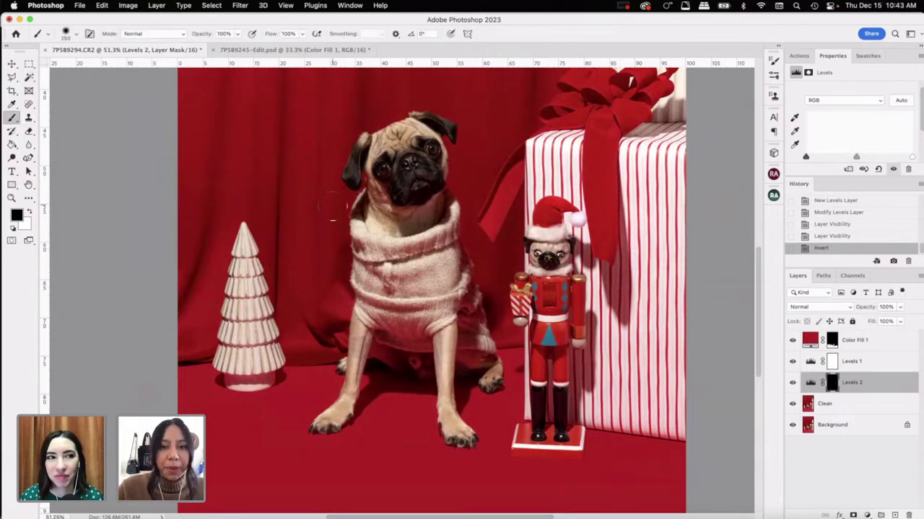
pyautogui.press('x')
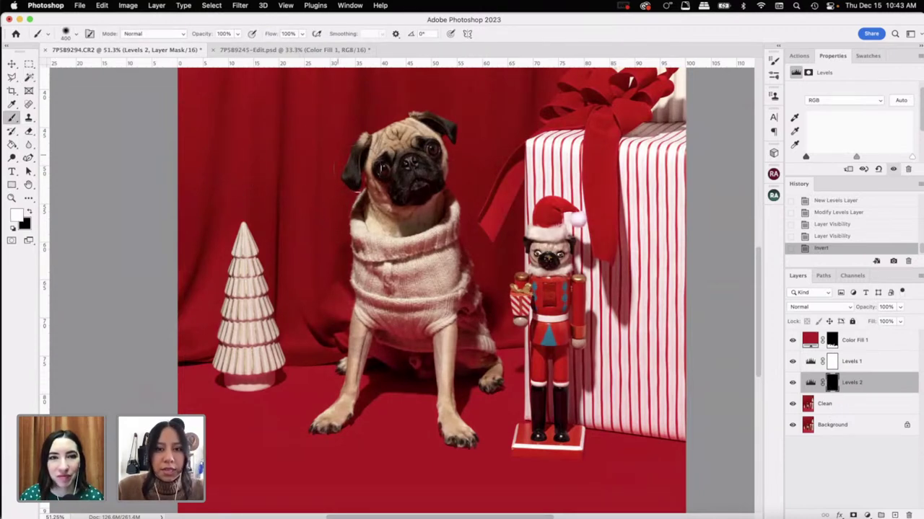
pyautogui.click(382, 169)
pyautogui.click(393, 173)
pyautogui.click(405, 176)
pyautogui.click(415, 181)
pyautogui.click(427, 183)
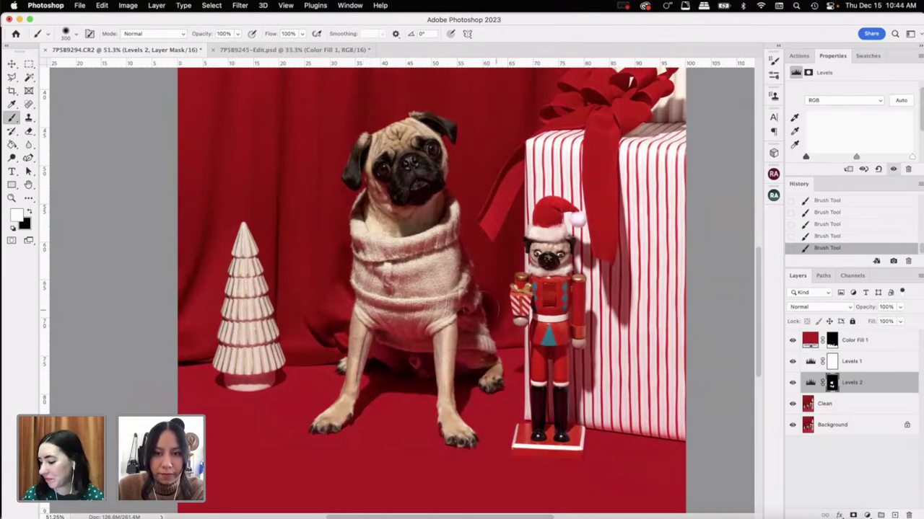
# Step: Duplicate the Clean layer and name the copy D&B
pyautogui.click(834, 410)
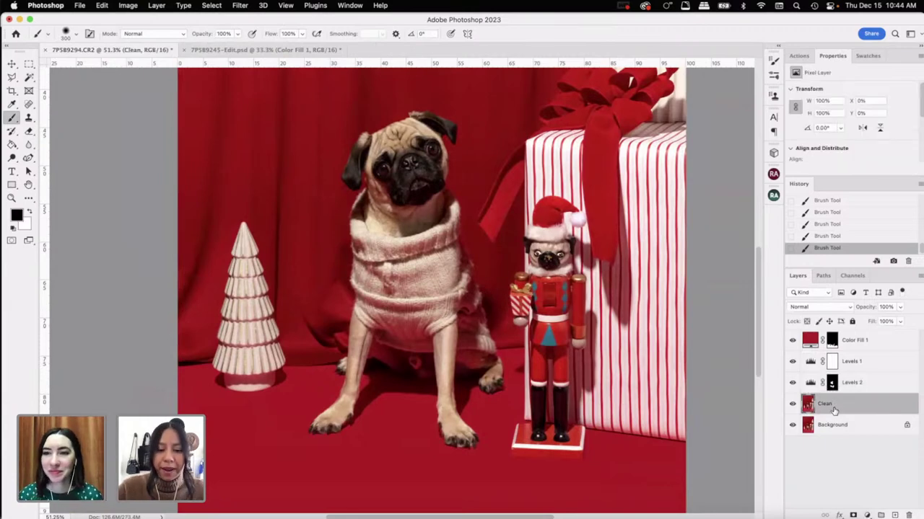
pyautogui.hotkey('ctrl', 'j')
pyautogui.doubleClick(832, 404)
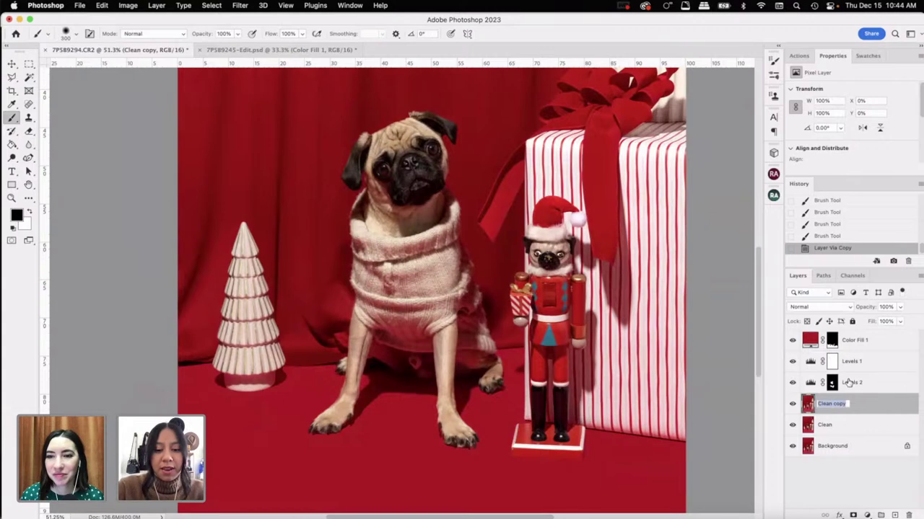
pyautogui.write('D&B')
pyautogui.press('Return')
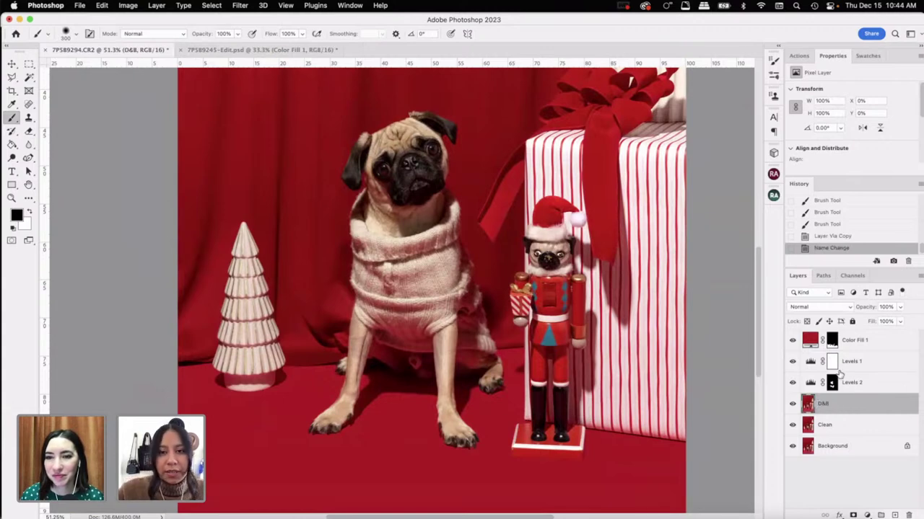
pyautogui.scroll(-1, 403, 292)
# Step: With a 250 px Dodge brush, lighten highlights on the trees, sweater, nutcracker and gift box
pyautogui.press('o')
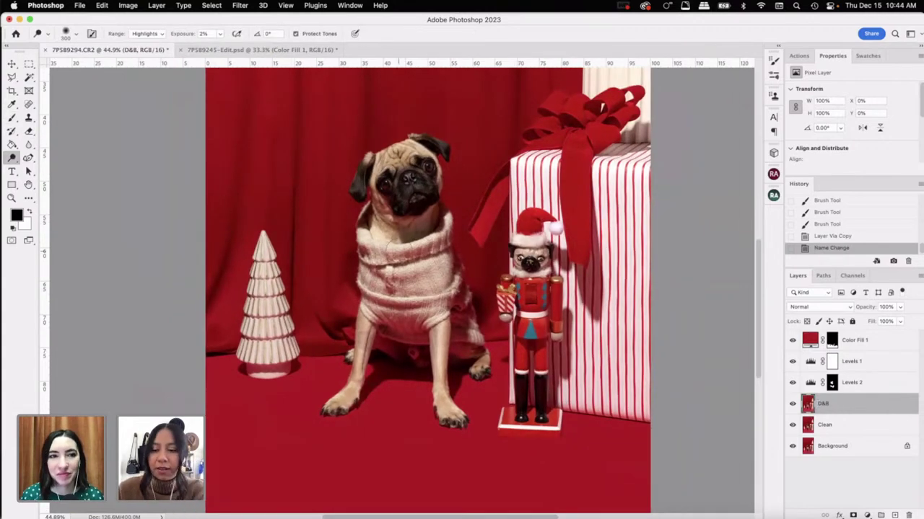
pyautogui.press('[')
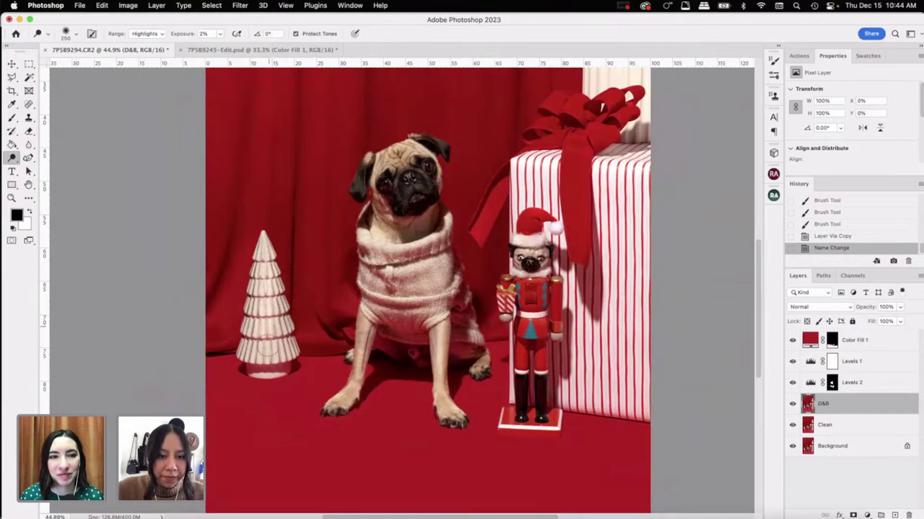
pyautogui.moveTo(247, 303); pyautogui.dragTo(256, 303)
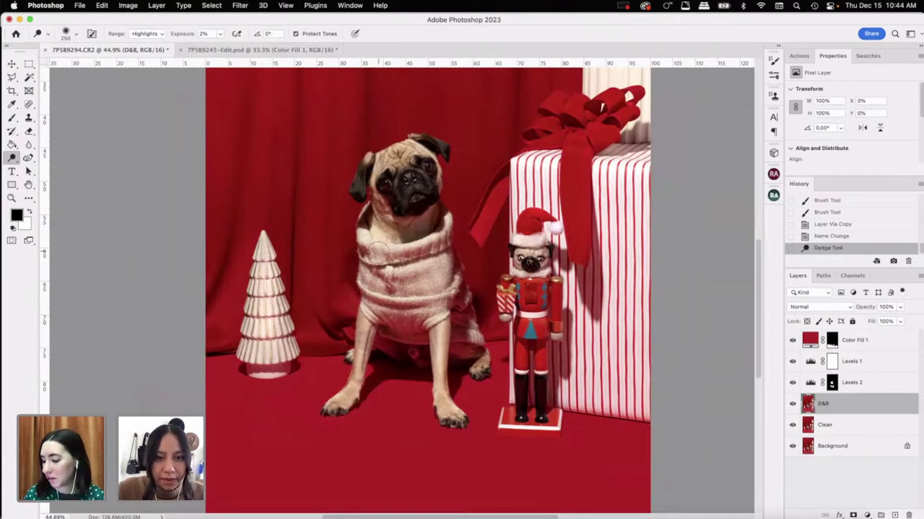
pyautogui.click(432, 310)
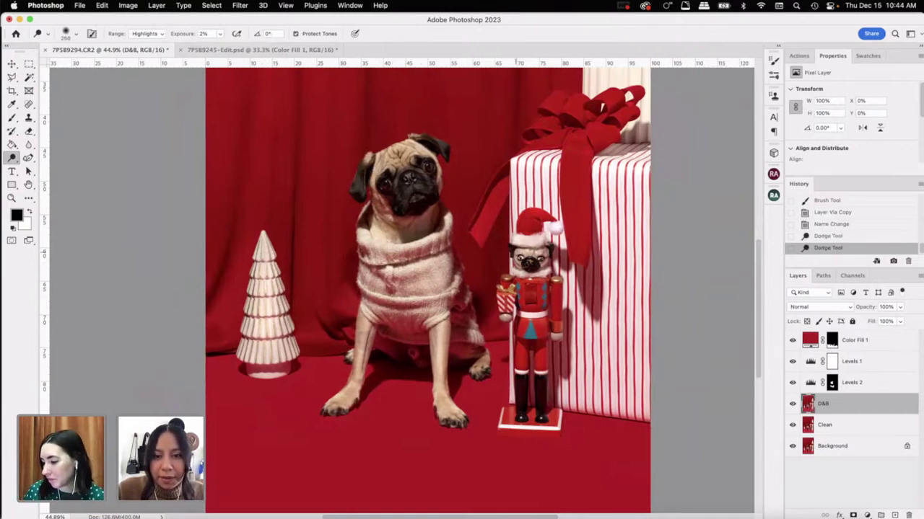
pyautogui.click(530, 243)
pyautogui.click(549, 230)
pyautogui.scroll(3, 598, 106)
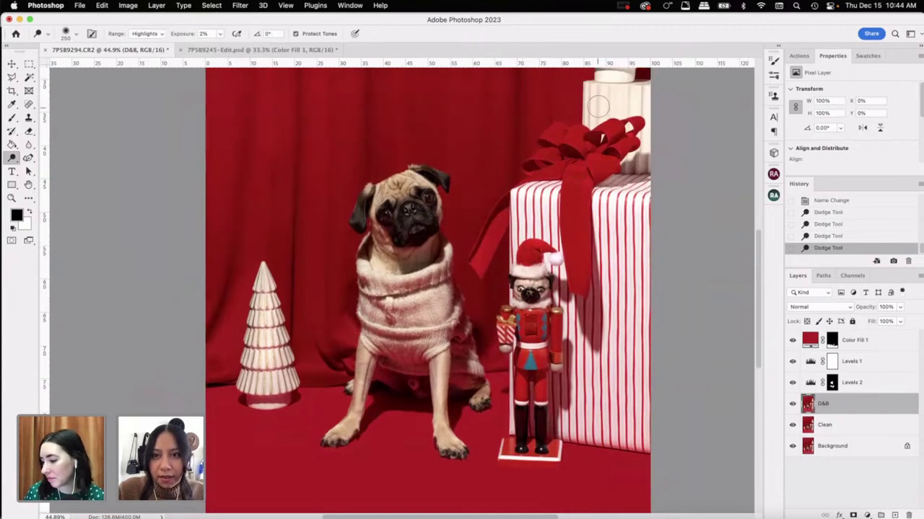
pyautogui.scroll(5, 598, 106)
pyautogui.moveTo(614, 153); pyautogui.dragTo(621, 250)
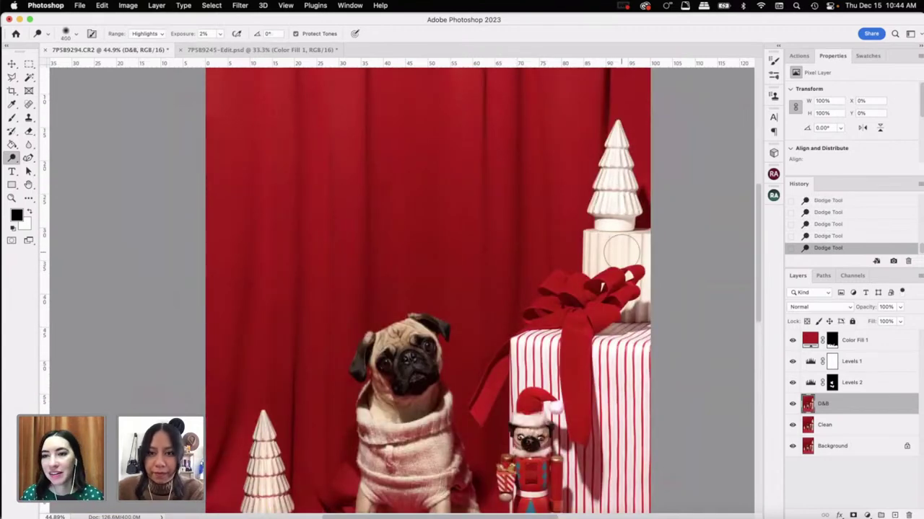
pyautogui.scroll(-3, 620, 250)
pyautogui.press('super+z')
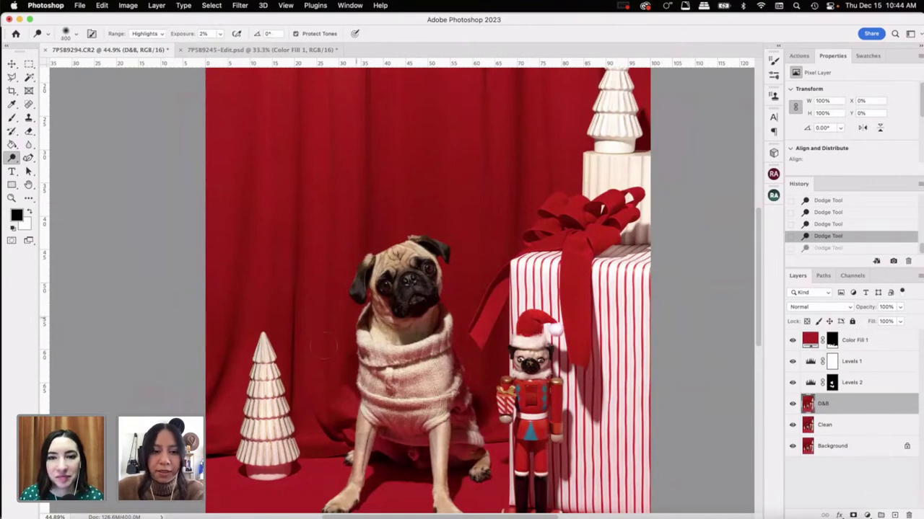
pyautogui.moveTo(265, 360)
pyautogui.mouseDown()
pyautogui.moveTo(284, 431)
pyautogui.moveTo(252, 433)
pyautogui.mouseUp()
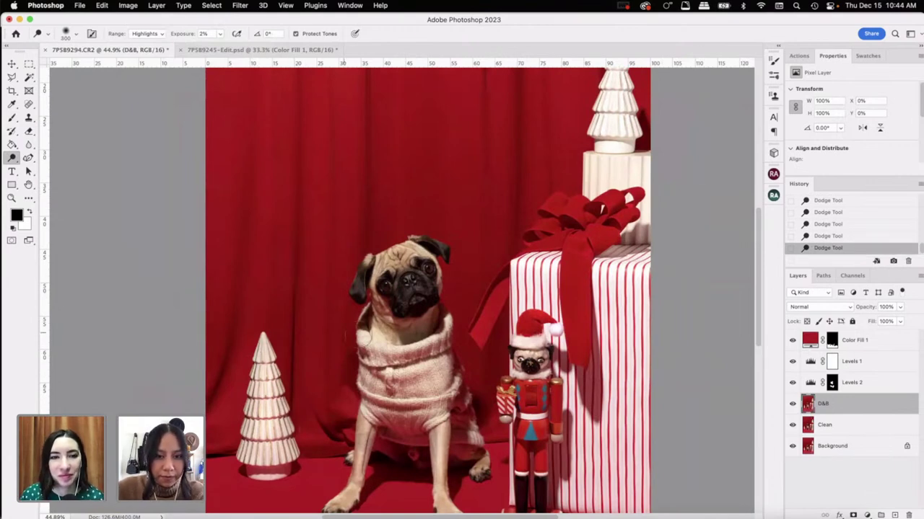
pyautogui.scroll(-3, 251, 432)
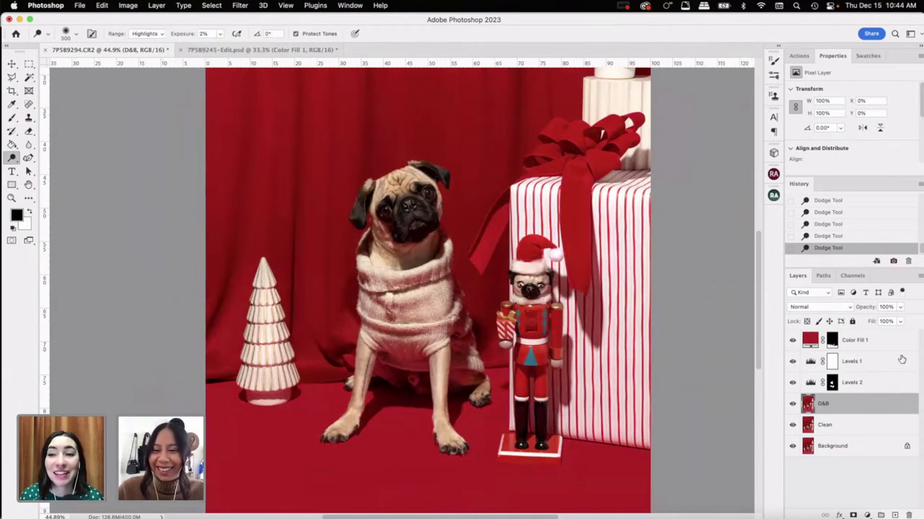
# Step: Burn the shadows near the pug's head and in another area of the photo
pyautogui.moveTo(12, 157); pyautogui.dragTo(13, 158)
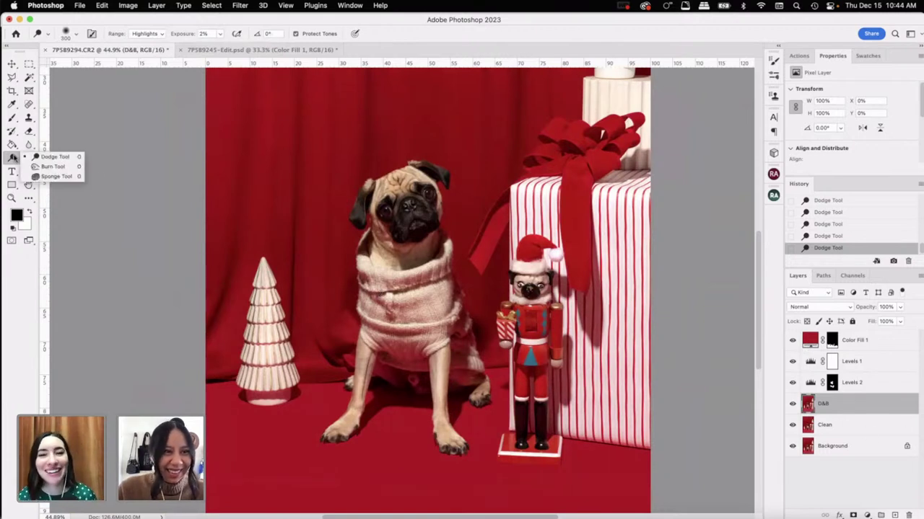
pyautogui.click(43, 163)
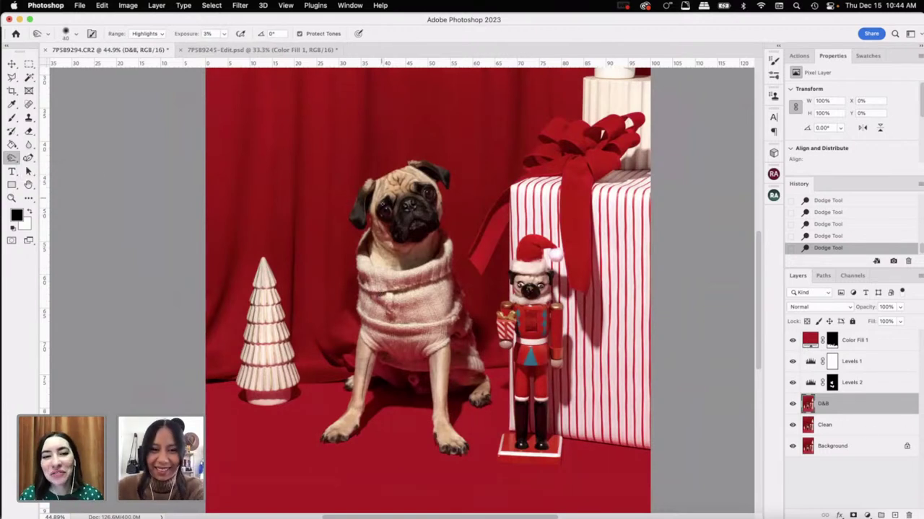
pyautogui.moveTo(363, 196)
pyautogui.mouseDown()
pyautogui.moveTo(437, 232)
pyautogui.moveTo(457, 231)
pyautogui.mouseUp()
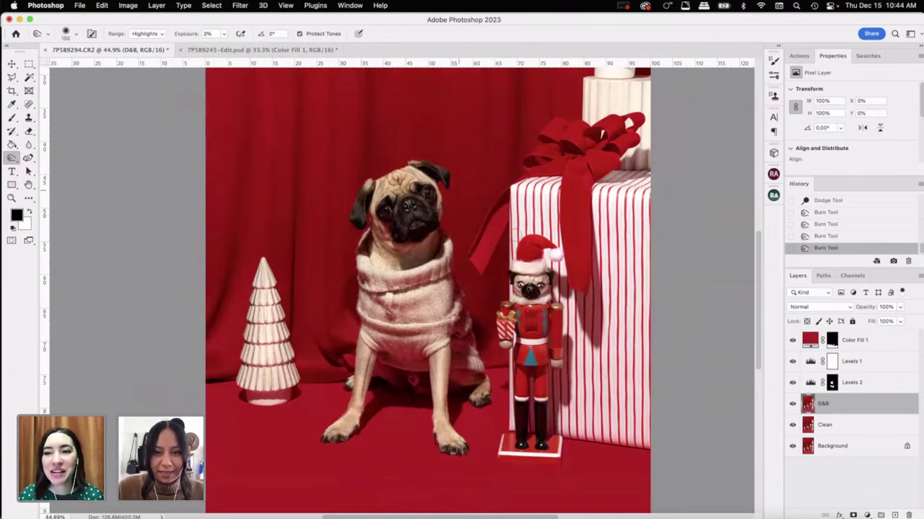
pyautogui.moveTo(532, 286); pyautogui.dragTo(474, 345)
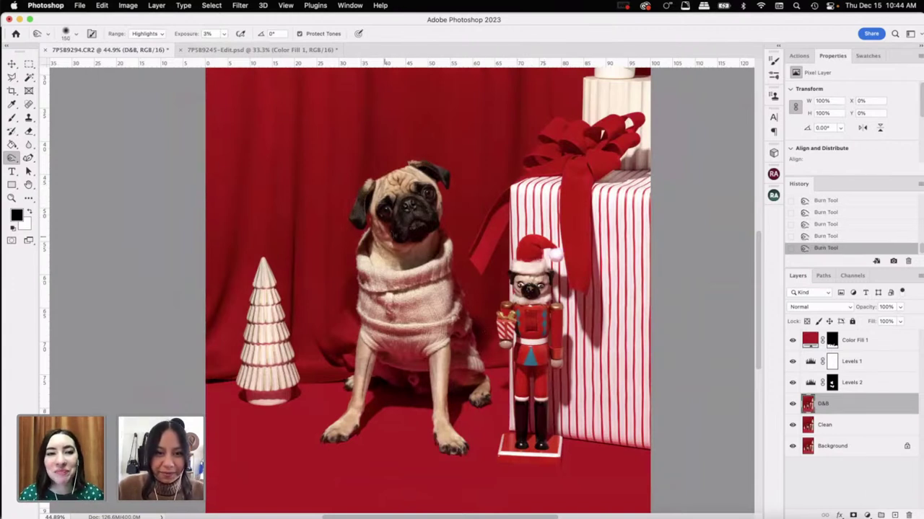
pyautogui.scroll(5, 553, 253)
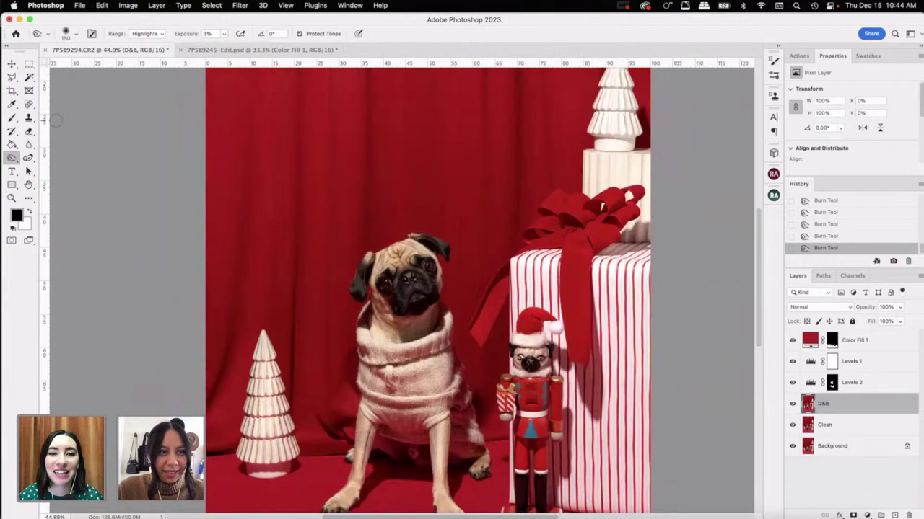
# Step: Dodge the highlights on the ribbon, bow and lower part of the gift box
pyautogui.click(12, 157)
pyautogui.click(51, 158)
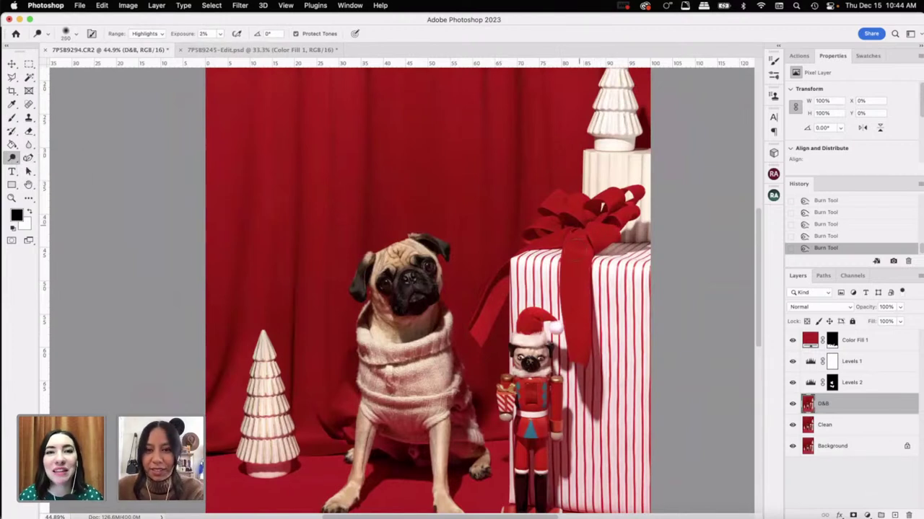
pyautogui.moveTo(570, 321); pyautogui.dragTo(580, 289)
pyautogui.moveTo(588, 217); pyautogui.dragTo(605, 205)
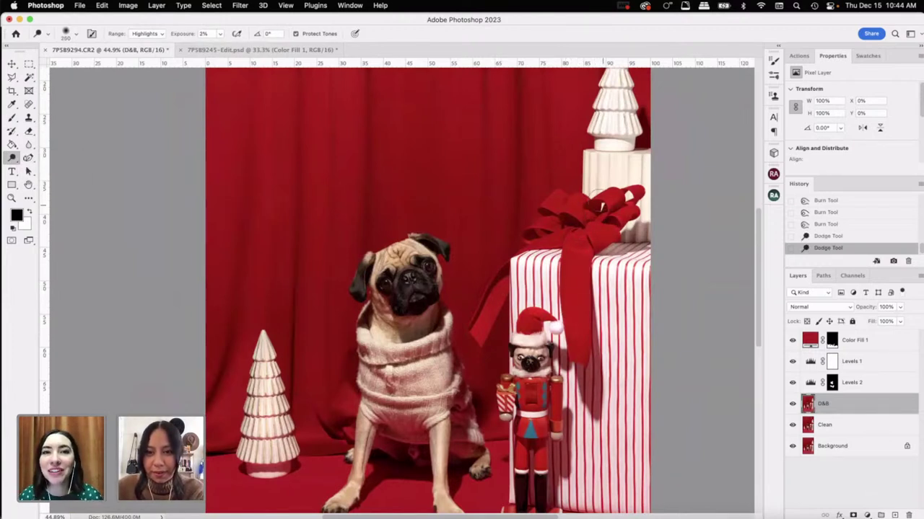
pyautogui.moveTo(601, 283); pyautogui.dragTo(601, 260)
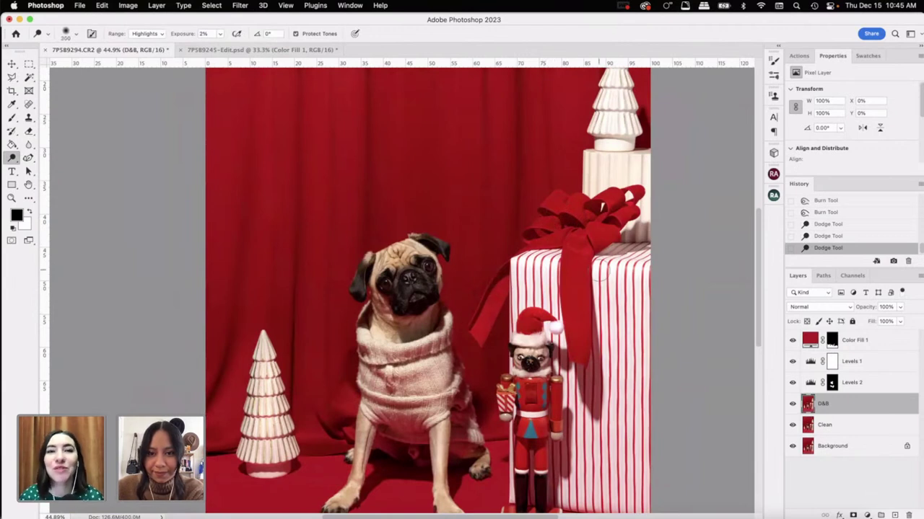
pyautogui.scroll(-2, 589, 424)
pyautogui.moveTo(588, 424)
pyautogui.mouseDown()
pyautogui.moveTo(631, 451)
pyautogui.moveTo(621, 346)
pyautogui.moveTo(616, 399)
pyautogui.moveTo(590, 395)
pyautogui.moveTo(577, 433)
pyautogui.mouseUp()
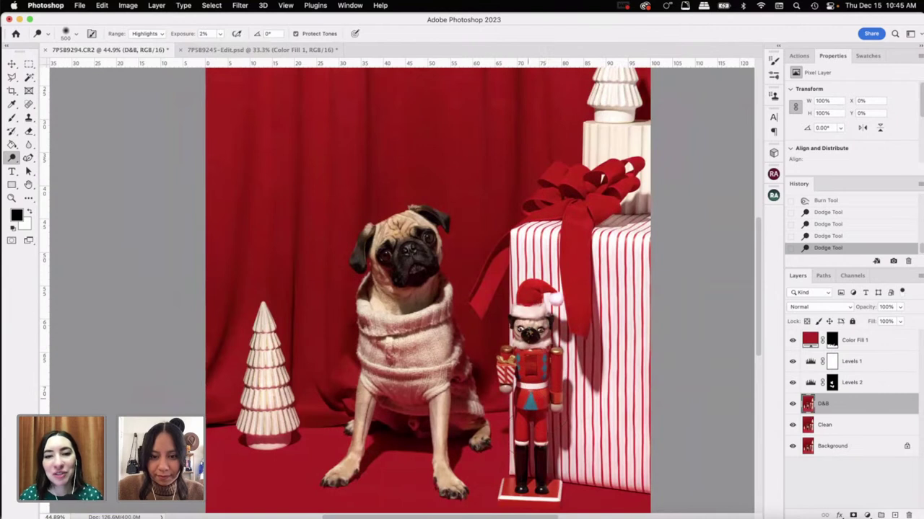
pyautogui.moveTo(513, 498); pyautogui.dragTo(520, 491)
pyautogui.scroll(-5, 578, 347)
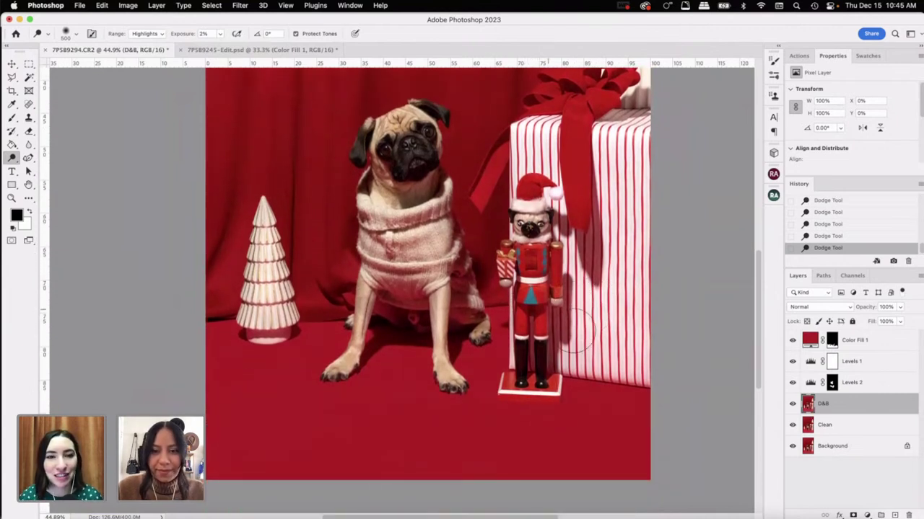
# Step: Duplicate the D&B layer and name the copy Sharpen
pyautogui.hotkey('ctrl', 'j')
pyautogui.doubleClick(836, 405)
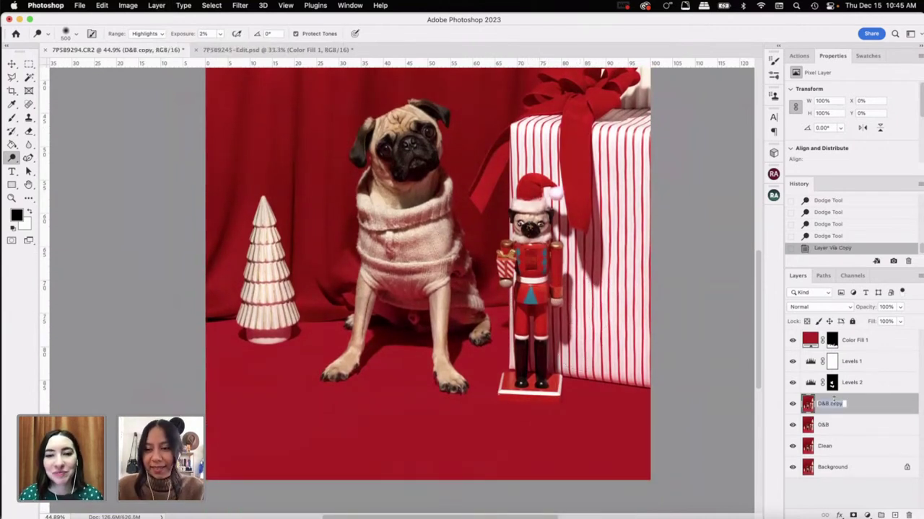
pyautogui.write('Sharpen')
pyautogui.press('Return')
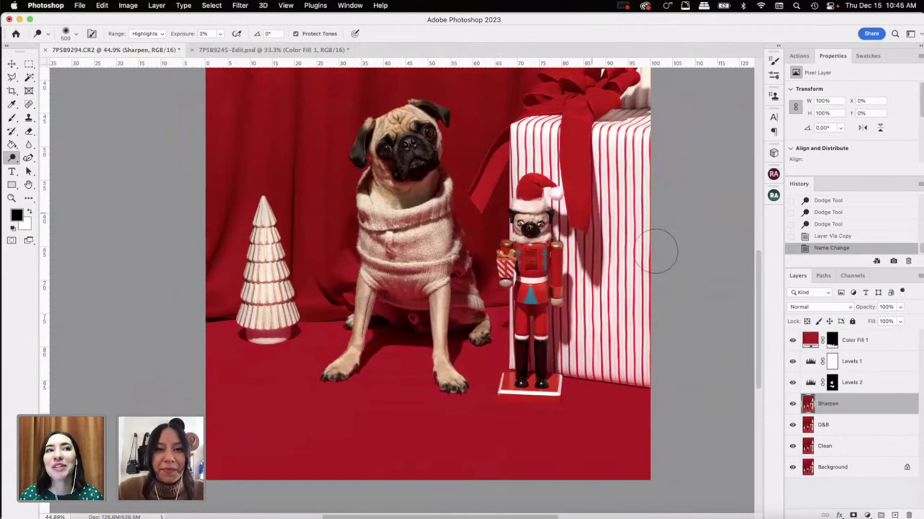
pyautogui.scroll(3, 877, 397)
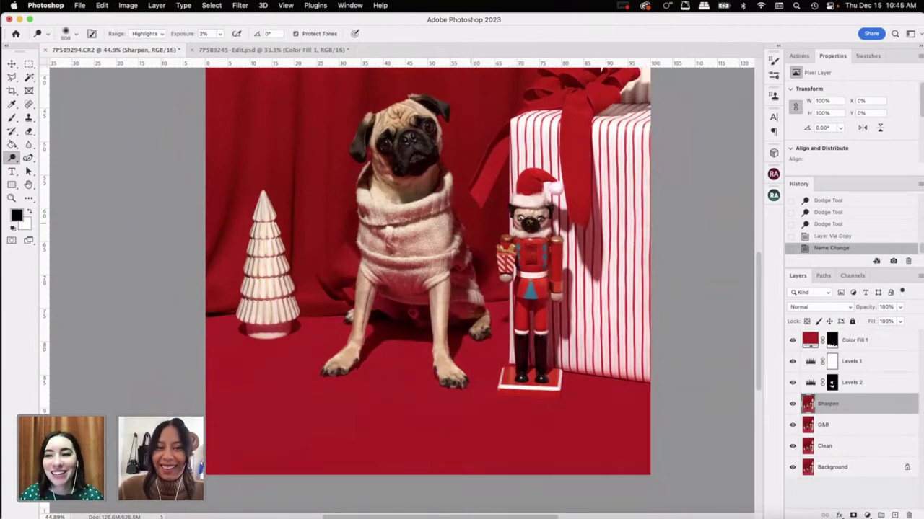
# Step: Apply a High Pass filter with a 1.8 px radius to the Sharpen layer
pyautogui.click(286, 5)
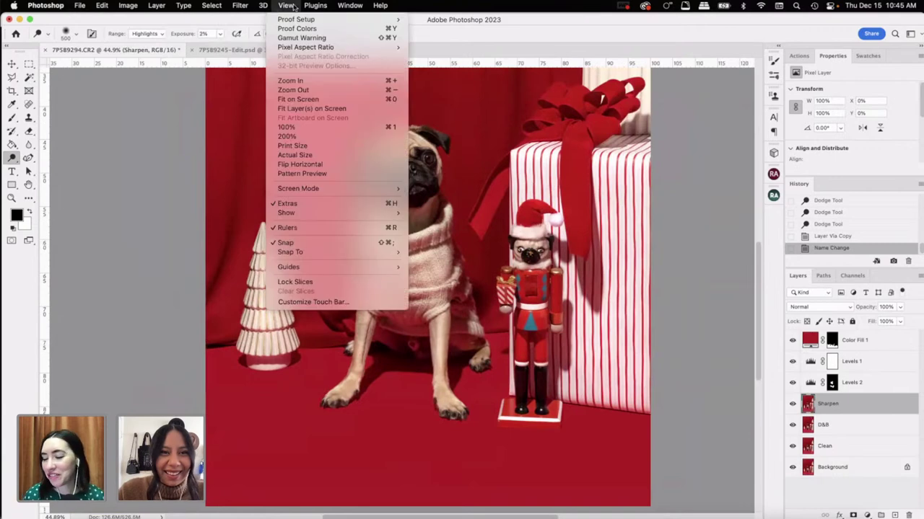
pyautogui.moveTo(240, 5)
pyautogui.press('Right')
pyautogui.click(862, 404)
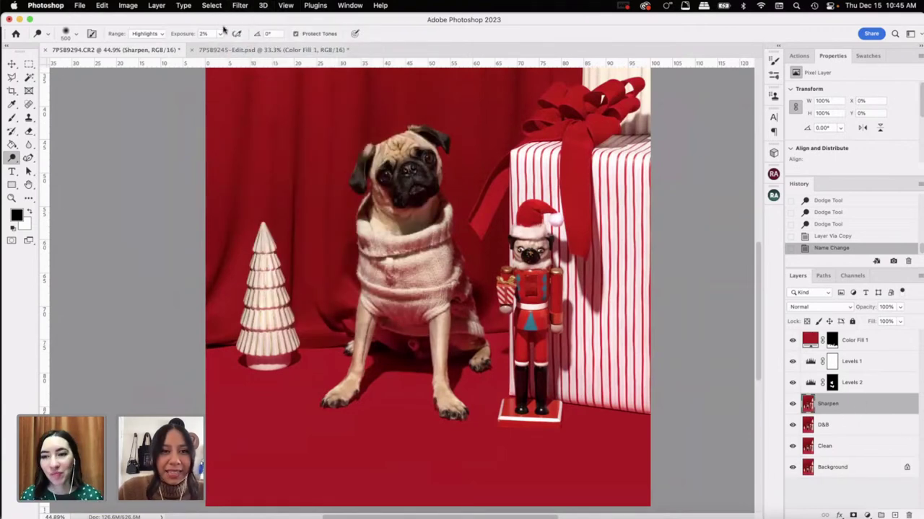
pyautogui.click(239, 5)
pyautogui.moveTo(310, 223)
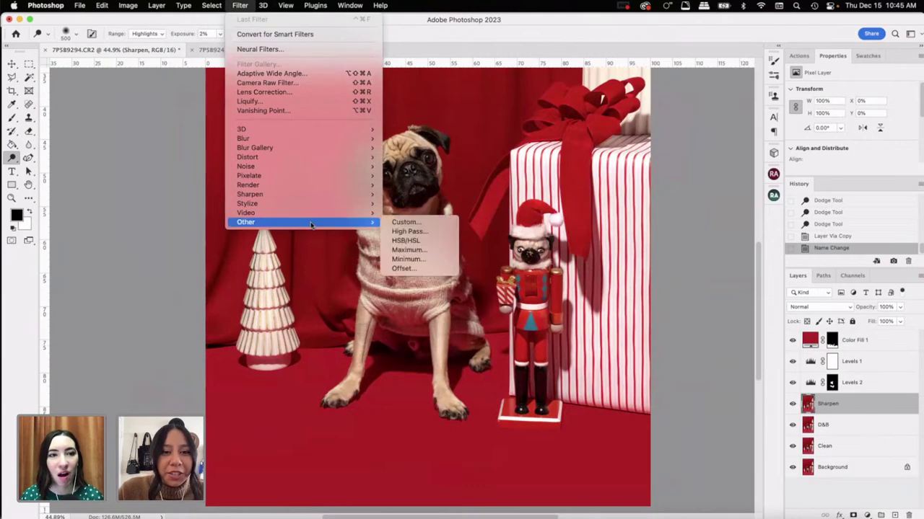
pyautogui.click(408, 231)
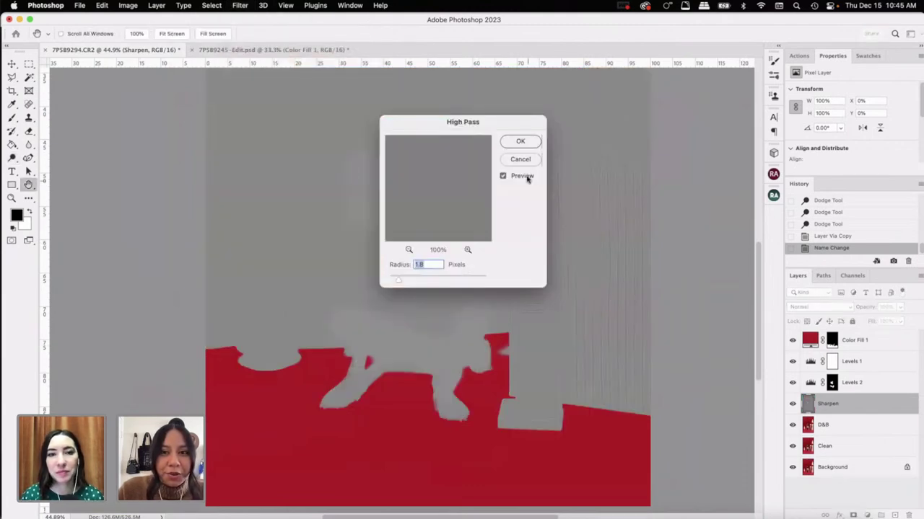
pyautogui.click(520, 159)
pyautogui.click(239, 5)
pyautogui.moveTo(297, 221)
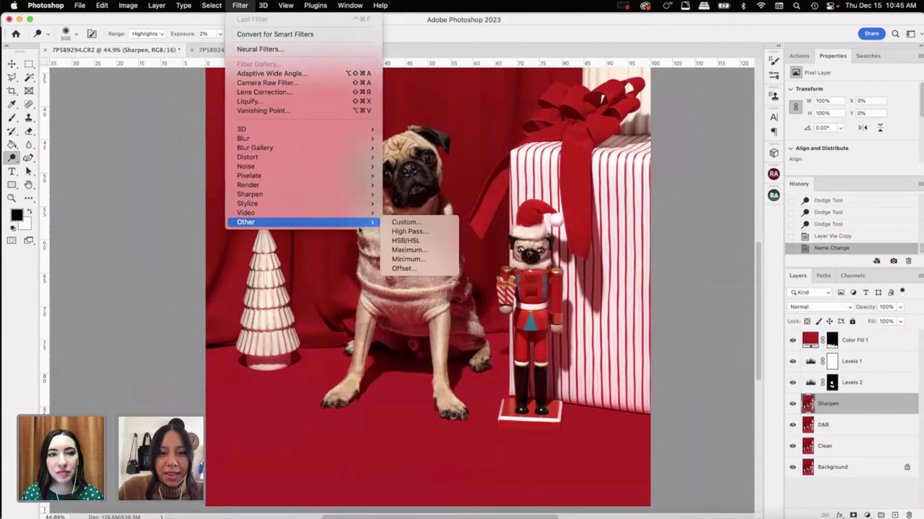
pyautogui.click(408, 232)
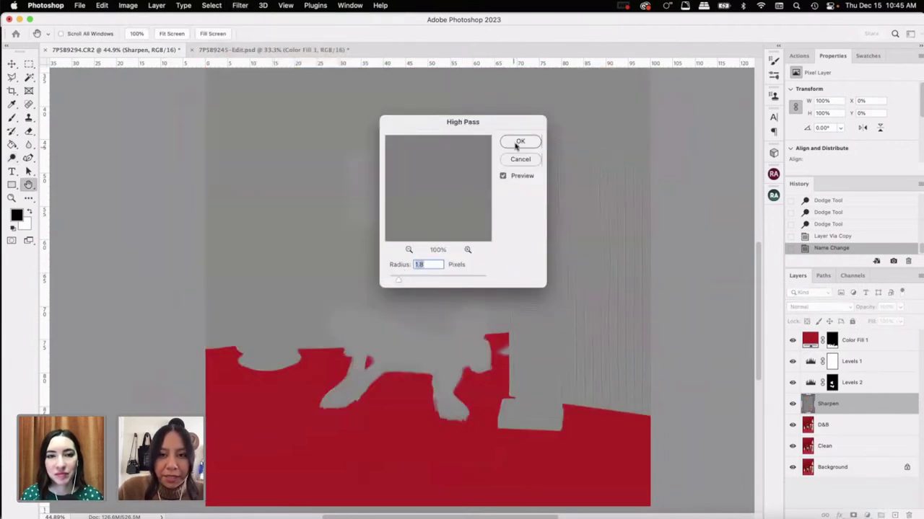
pyautogui.click(517, 142)
# Step: Set the Sharpen layer to Linear Light at 70% opacity, comparing before and after
pyautogui.click(807, 308)
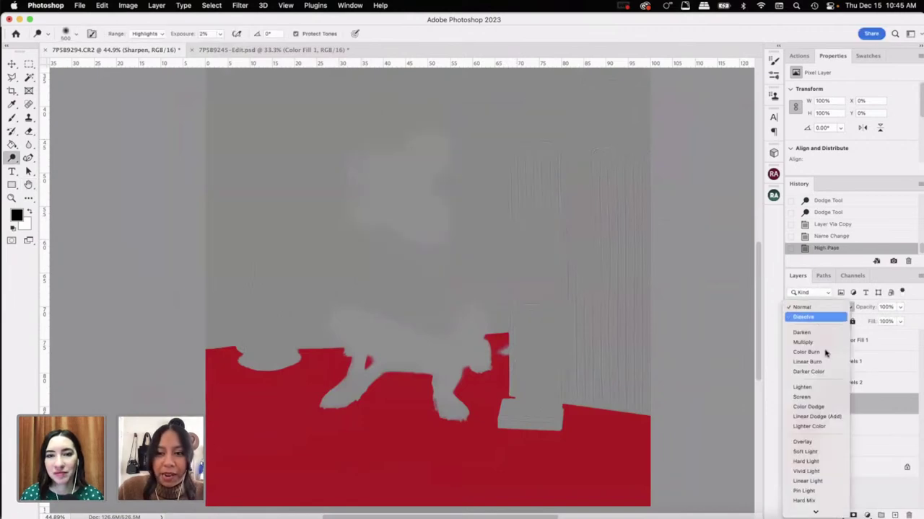
pyautogui.click(808, 401)
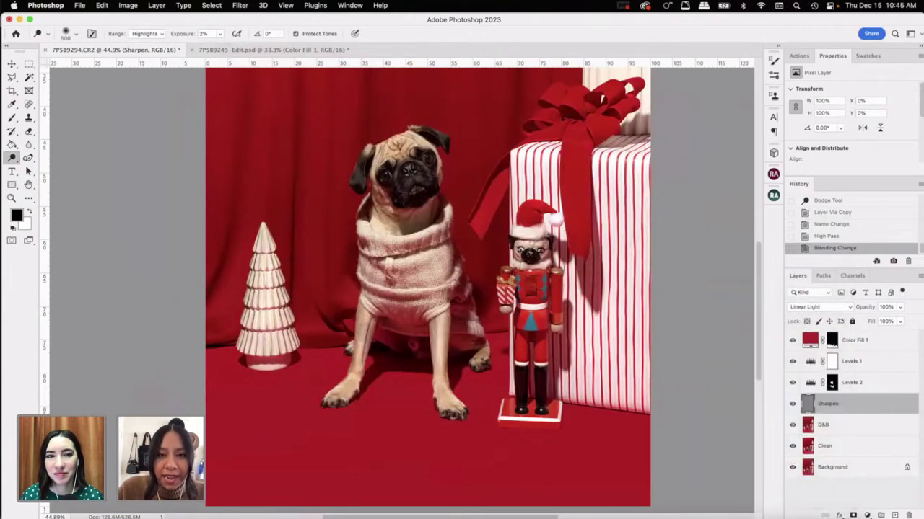
pyautogui.click(792, 403)
pyautogui.click(793, 403)
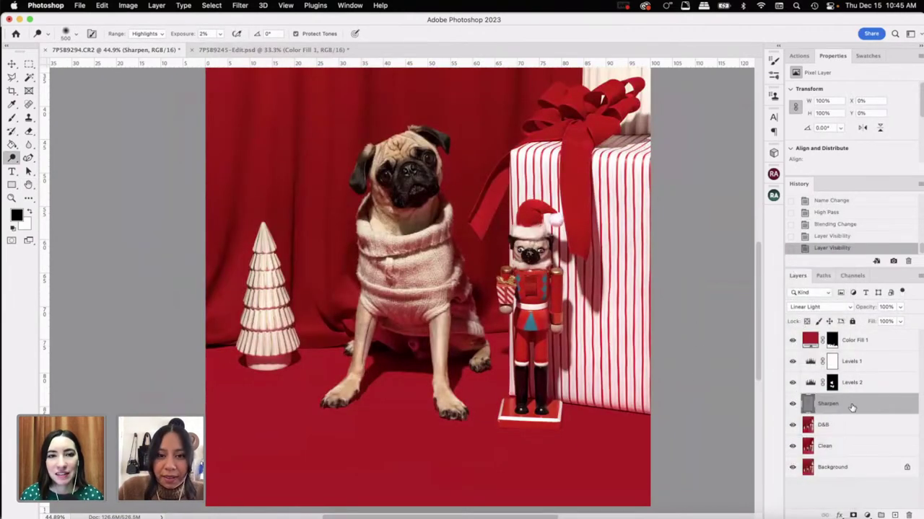
pyautogui.click(900, 308)
pyautogui.moveTo(890, 322); pyautogui.dragTo(886, 324)
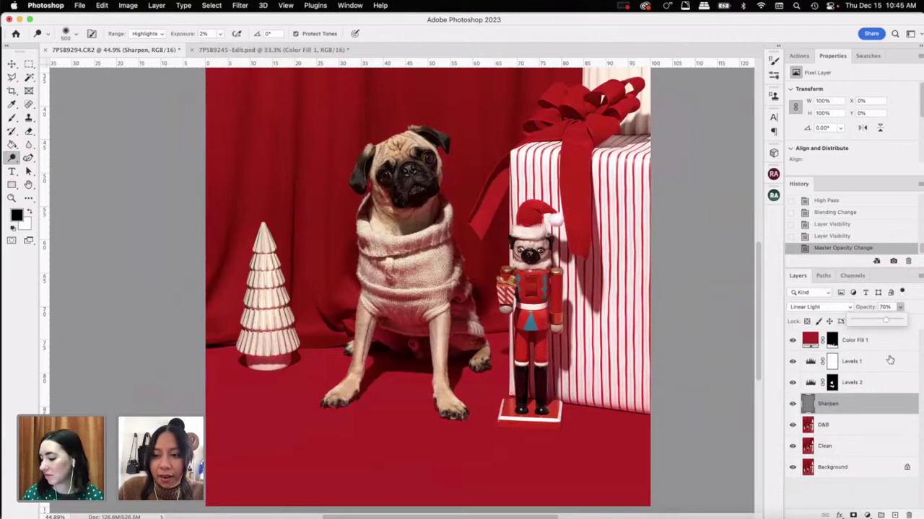
pyautogui.click(791, 406)
pyautogui.click(792, 406)
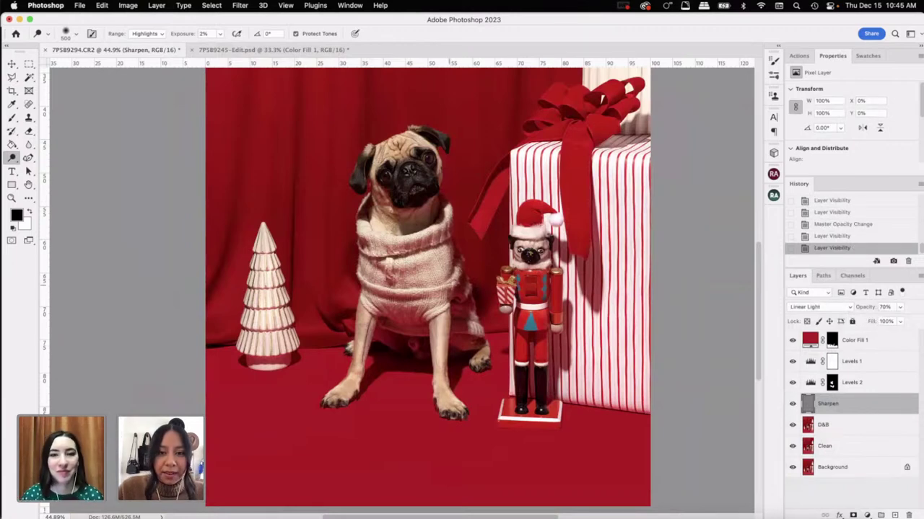
pyautogui.scroll(-2, 604, 260)
# Step: Save 7P5B9294-Edit.psd back to Lightroom Classic, then return to Photoshop
pyautogui.press('super+s')
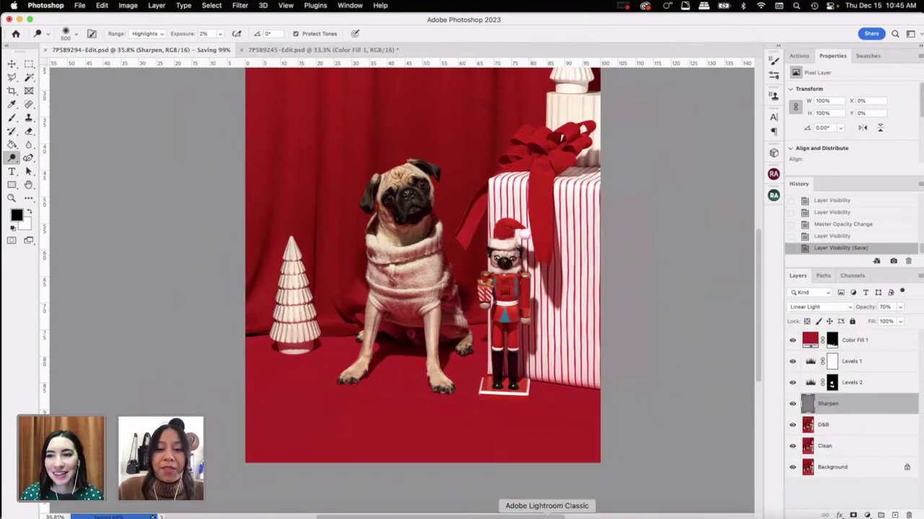
pyautogui.click(479, 508)
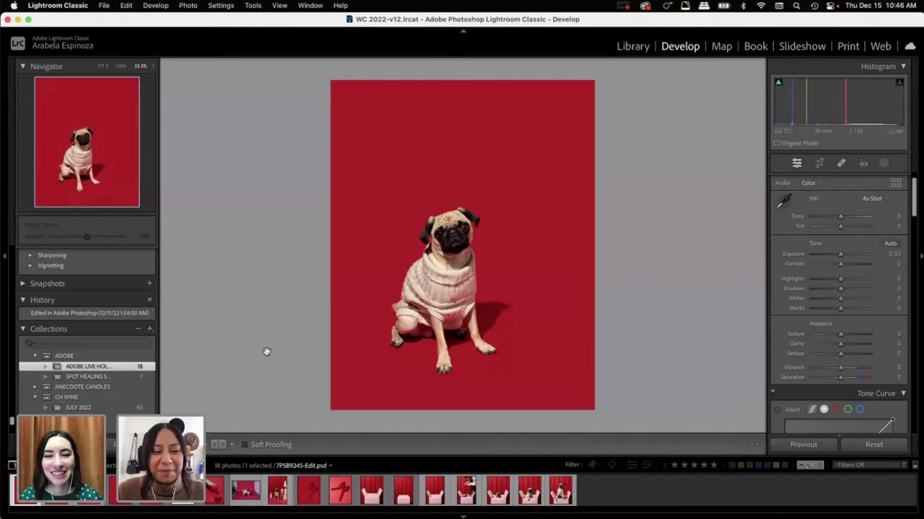
pyautogui.click(495, 516)
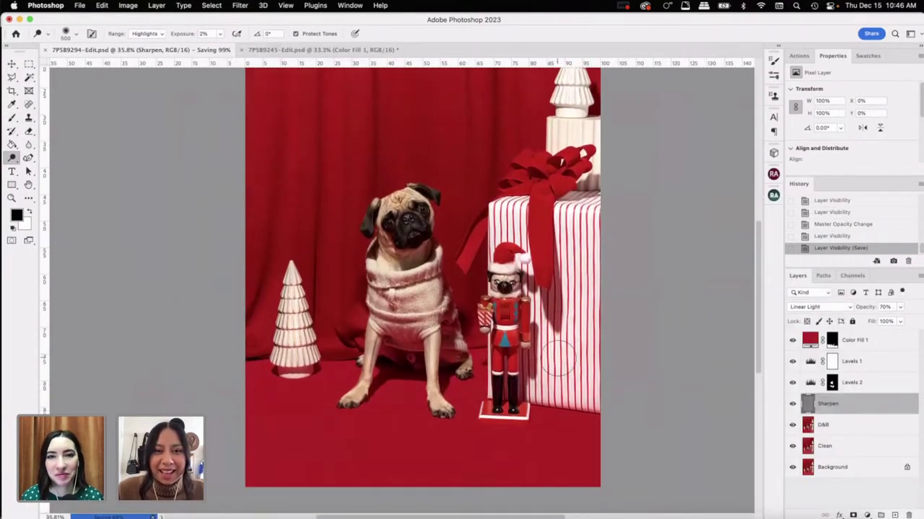
pyautogui.scroll(3, 422, 289)
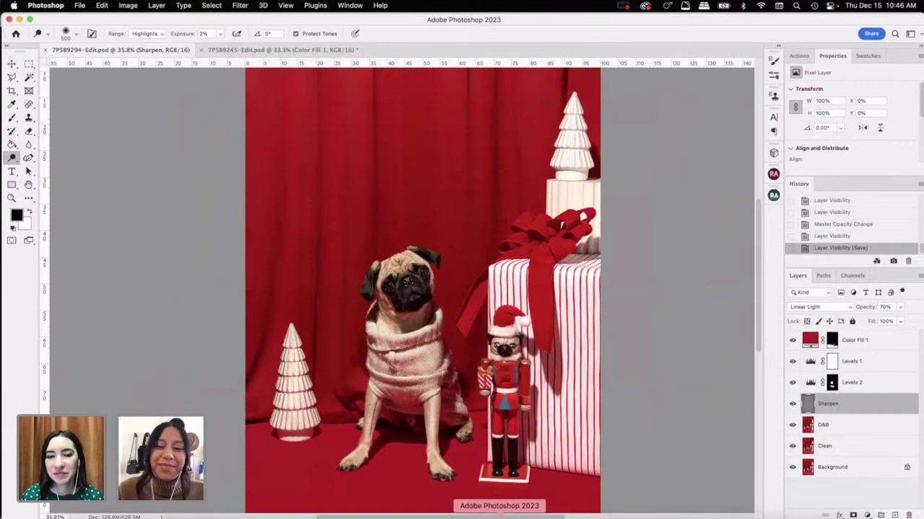
# Step: Show 7P5B9294-Edit.psd in Lightroom Classic's Develop module after comparing it with the raw original
pyautogui.click(532, 515)
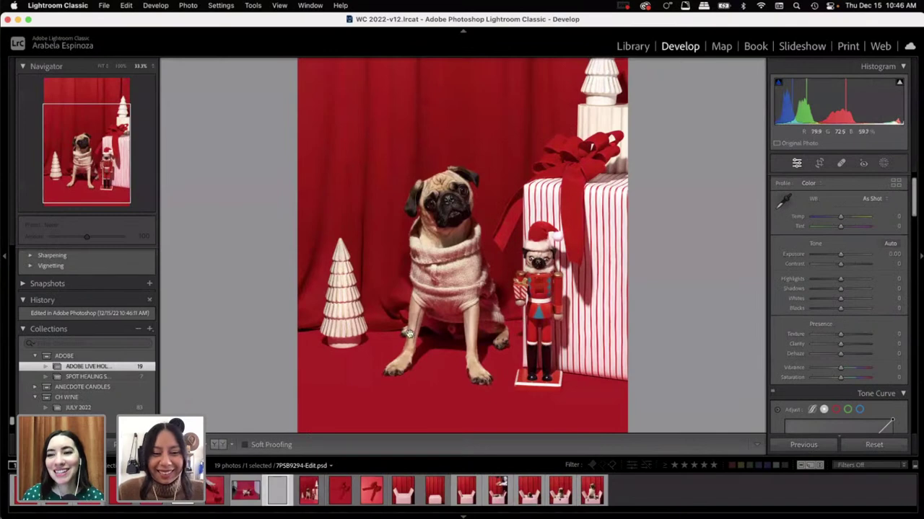
pyautogui.click(303, 496)
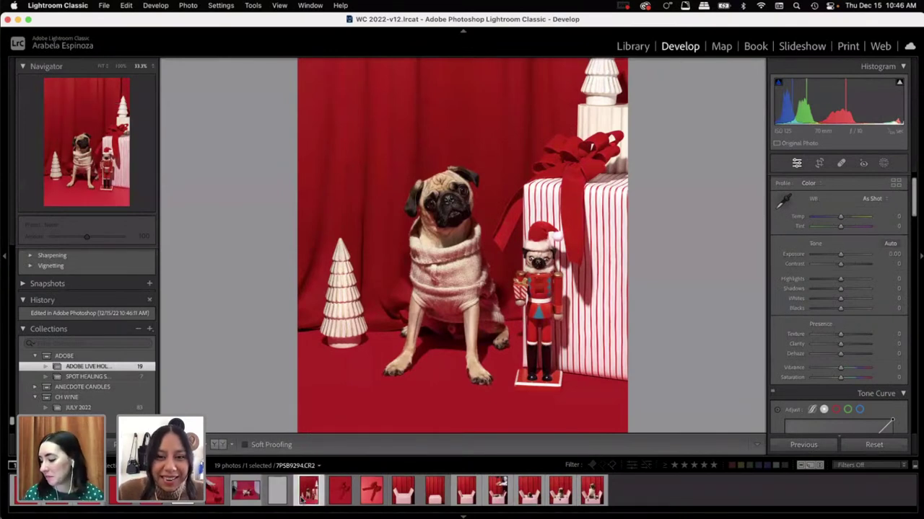
pyautogui.click(283, 495)
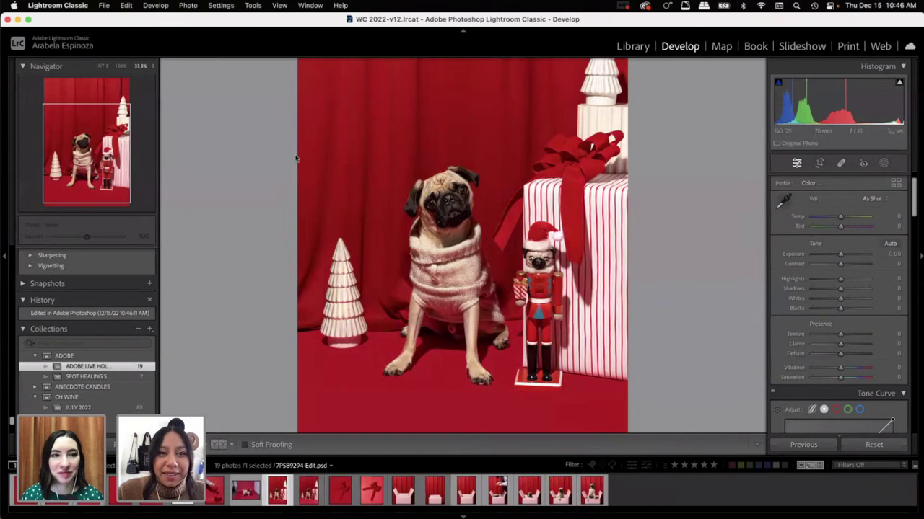
pyautogui.scroll(5, 36, 292)
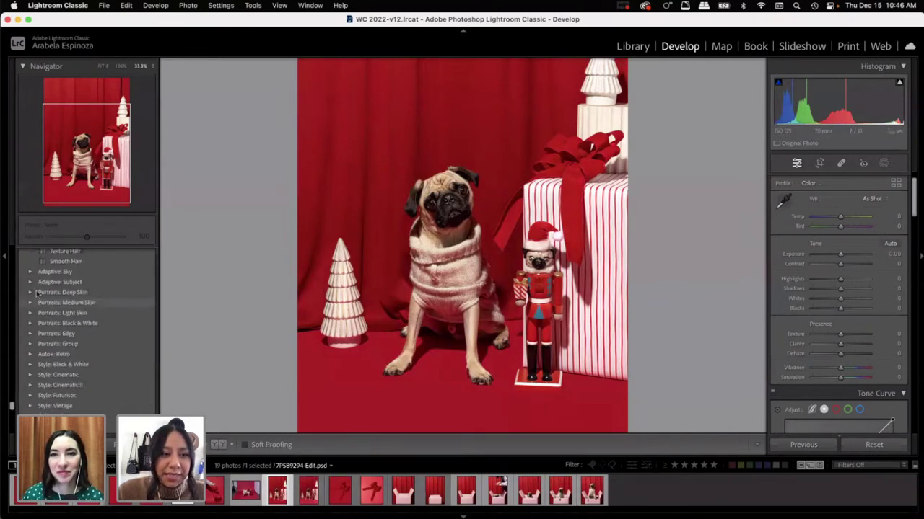
pyautogui.scroll(5, 36, 293)
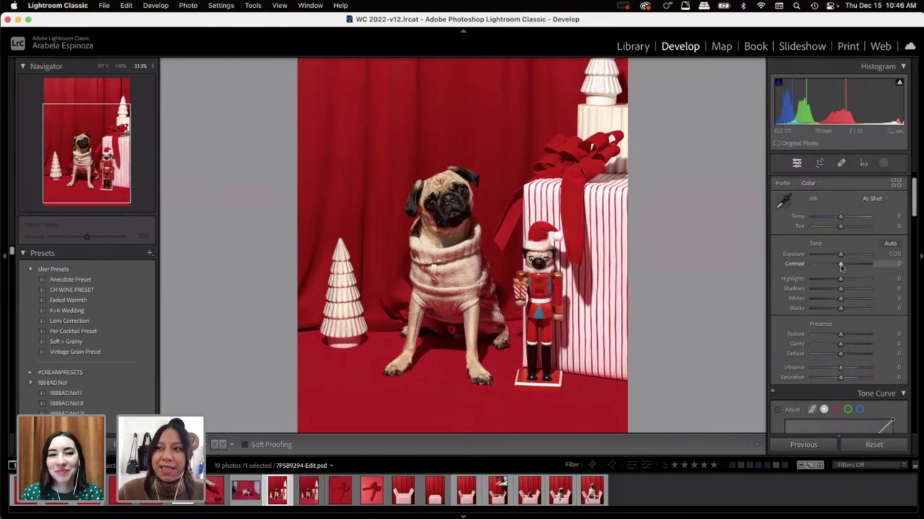
# Step: In the Basic panel, set Contrast -40, Highlights -50, Shadows +20, Whites -30, Blacks -15
pyautogui.moveTo(839, 267); pyautogui.dragTo(827, 269)
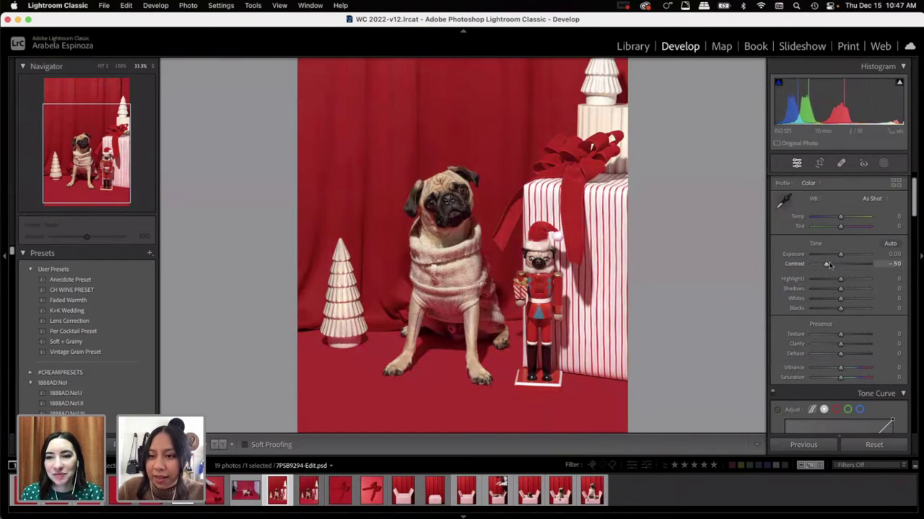
pyautogui.moveTo(827, 267); pyautogui.dragTo(831, 267)
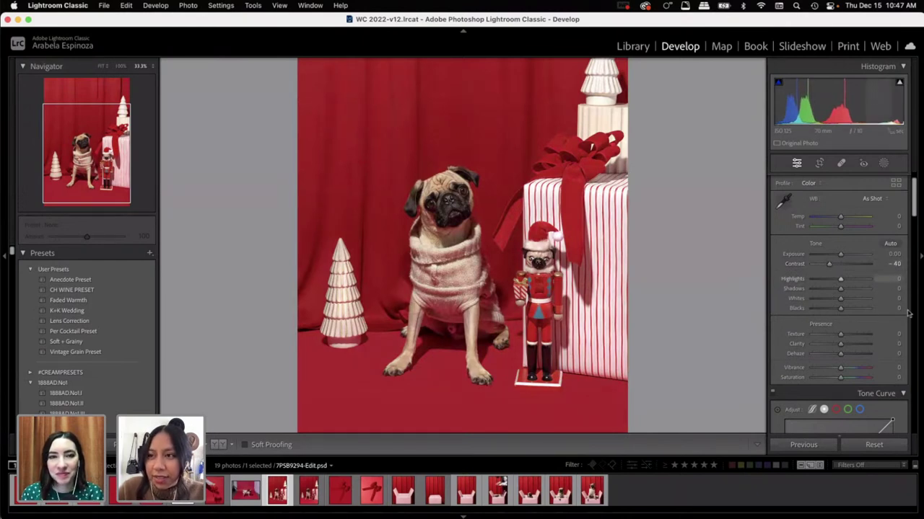
pyautogui.moveTo(840, 280); pyautogui.dragTo(827, 280)
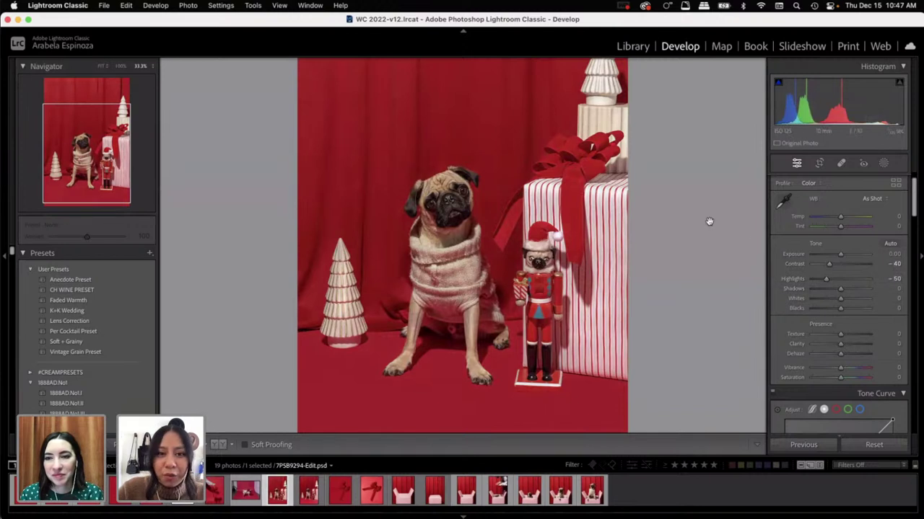
pyautogui.moveTo(842, 289); pyautogui.dragTo(845, 289)
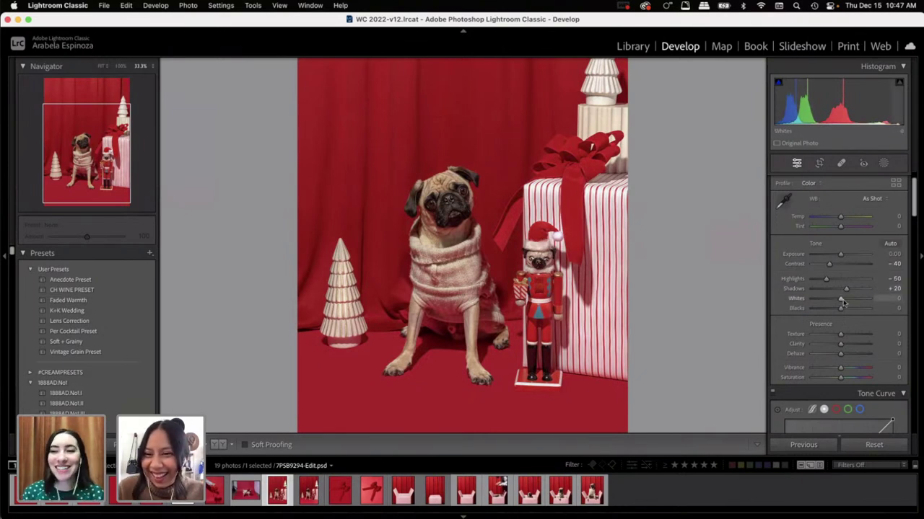
pyautogui.moveTo(840, 300); pyautogui.dragTo(831, 306)
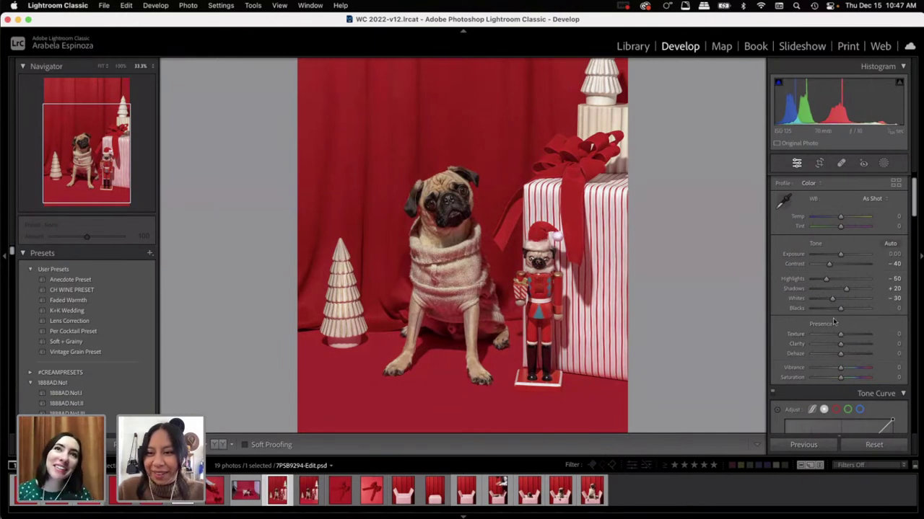
pyautogui.moveTo(841, 309); pyautogui.dragTo(839, 314)
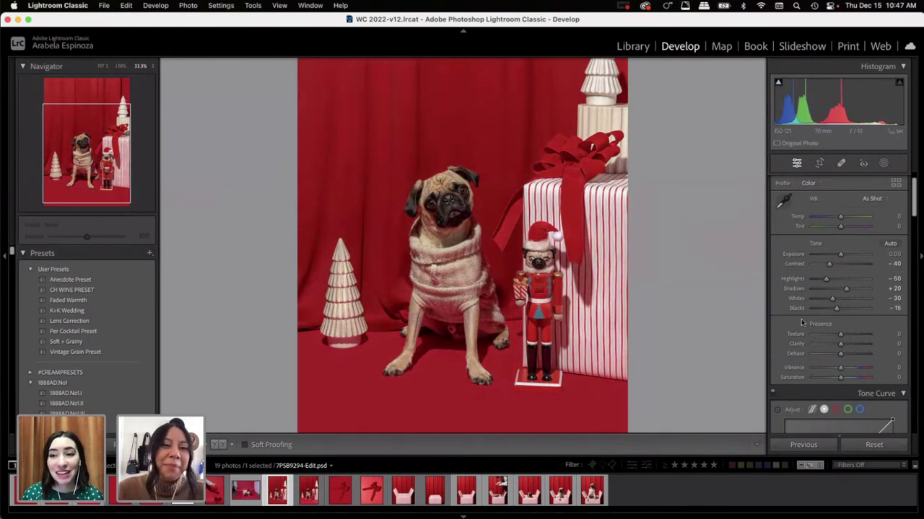
# Step: Drag the Presence Clarity slider to -15, then bring the Tone Curve panel into view
pyautogui.scroll(-2, 880, 300)
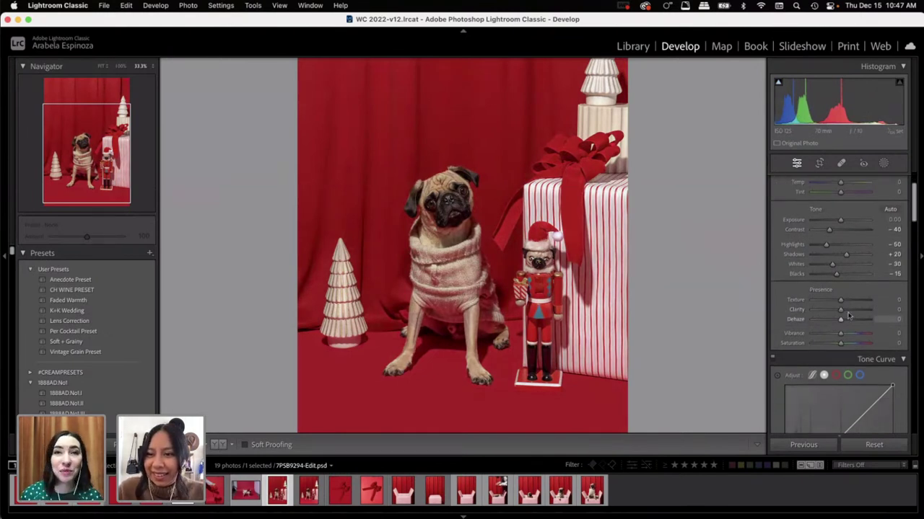
pyautogui.moveTo(839, 310); pyautogui.dragTo(837, 313)
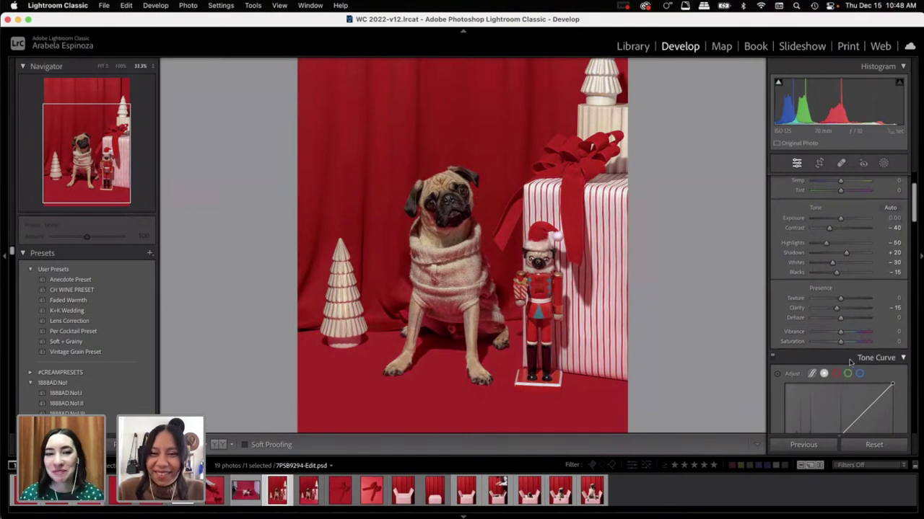
pyautogui.scroll(-1, 811, 334)
pyautogui.scroll(-1, 812, 334)
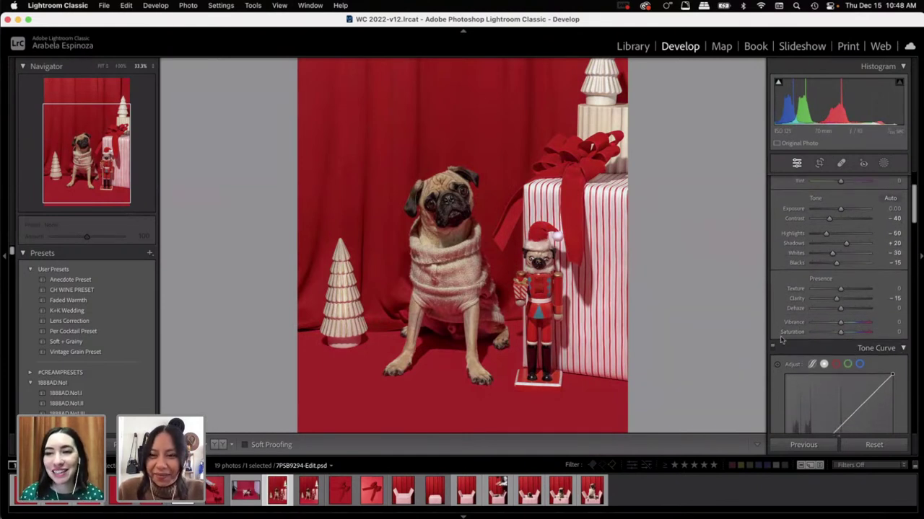
pyautogui.scroll(5, 846, 225)
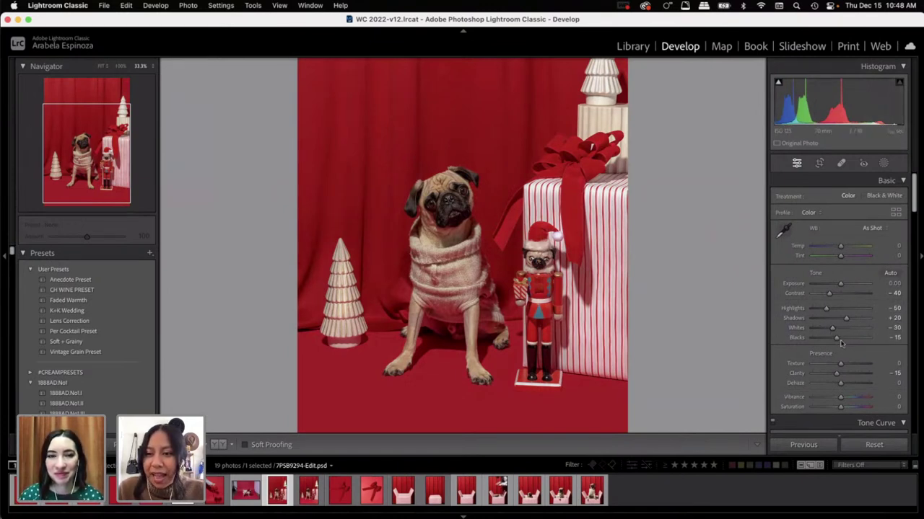
pyautogui.scroll(-3, 837, 339)
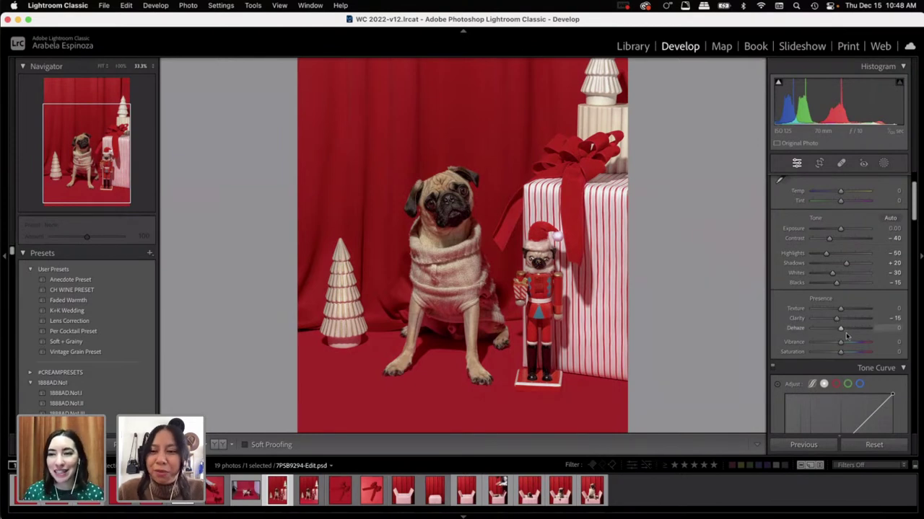
pyautogui.scroll(-5, 844, 328)
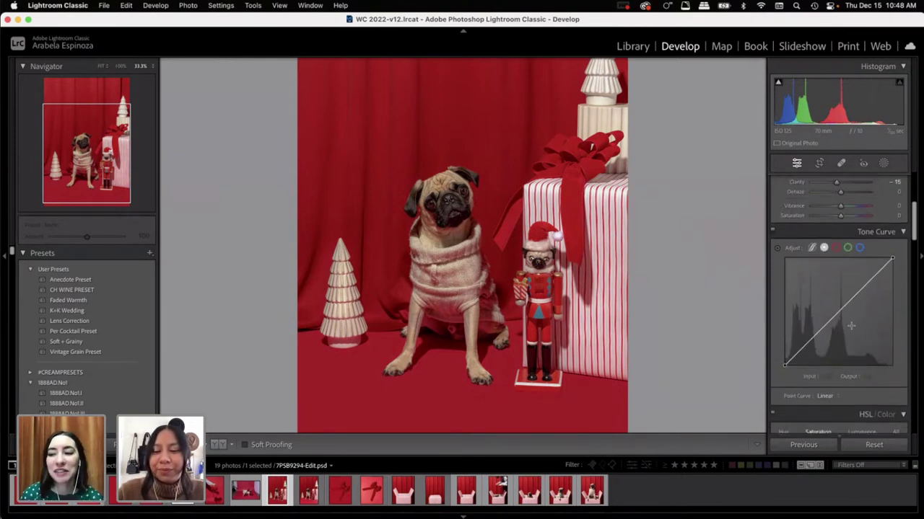
pyautogui.scroll(-1, 850, 321)
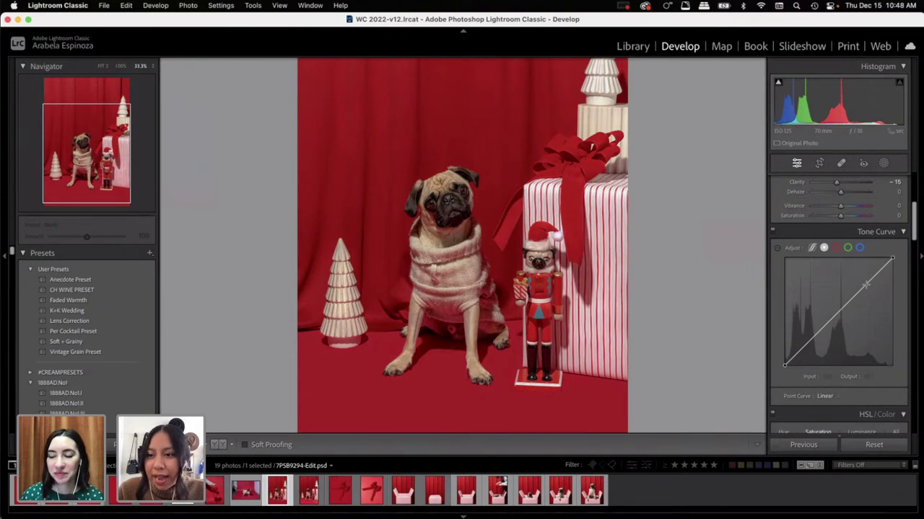
# Step: Shape an S tone curve with points at 133 and 193, blacks lifted to 17, white input 248
pyautogui.click(867, 285)
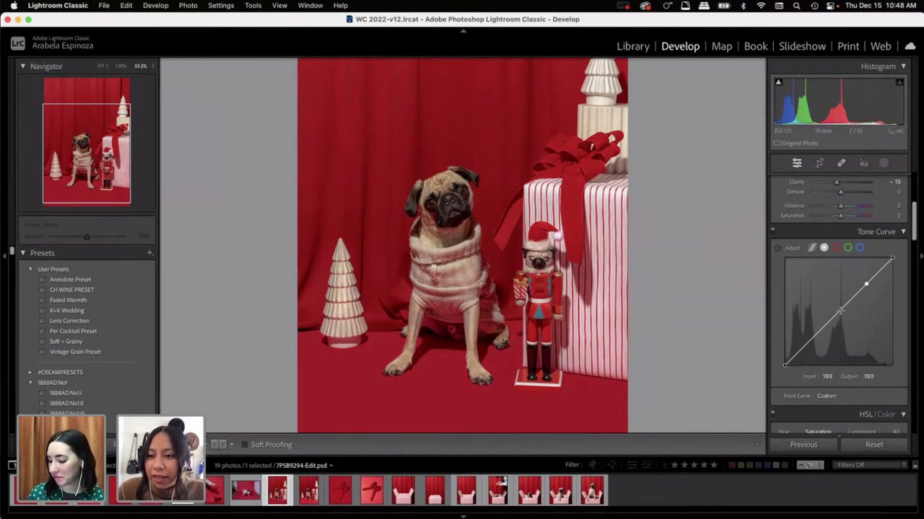
pyautogui.click(841, 310)
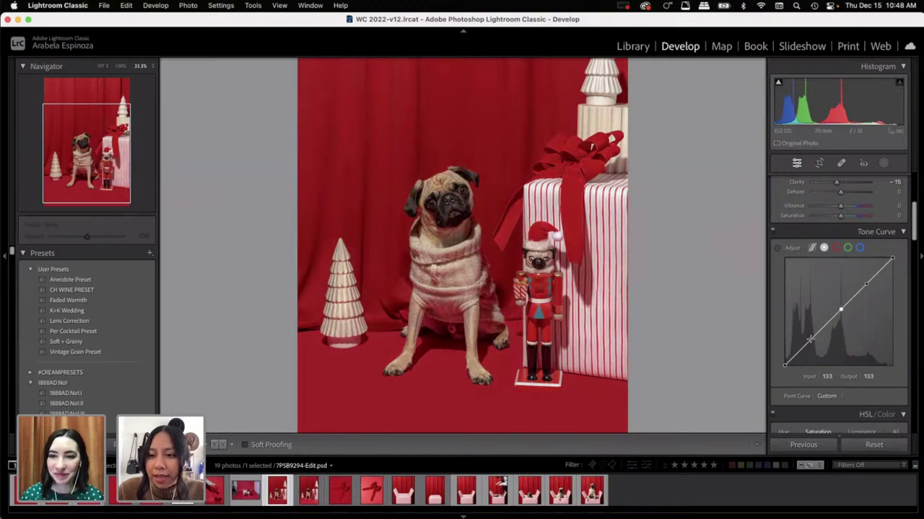
pyautogui.click(867, 286)
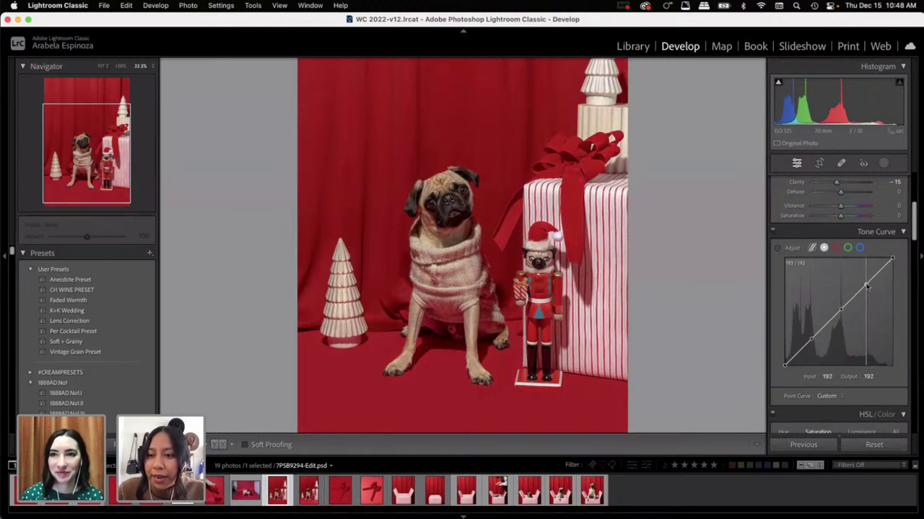
pyautogui.moveTo(866, 288); pyautogui.dragTo(867, 281)
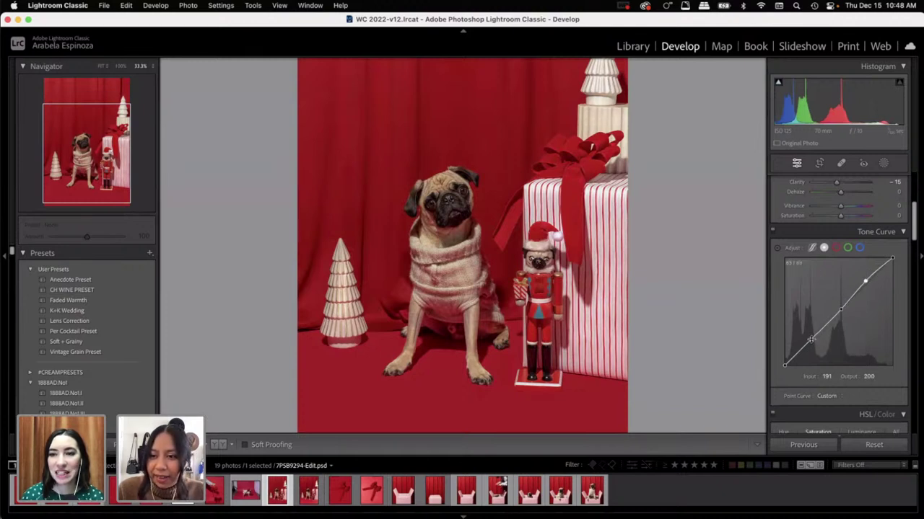
pyautogui.moveTo(813, 339); pyautogui.dragTo(814, 341)
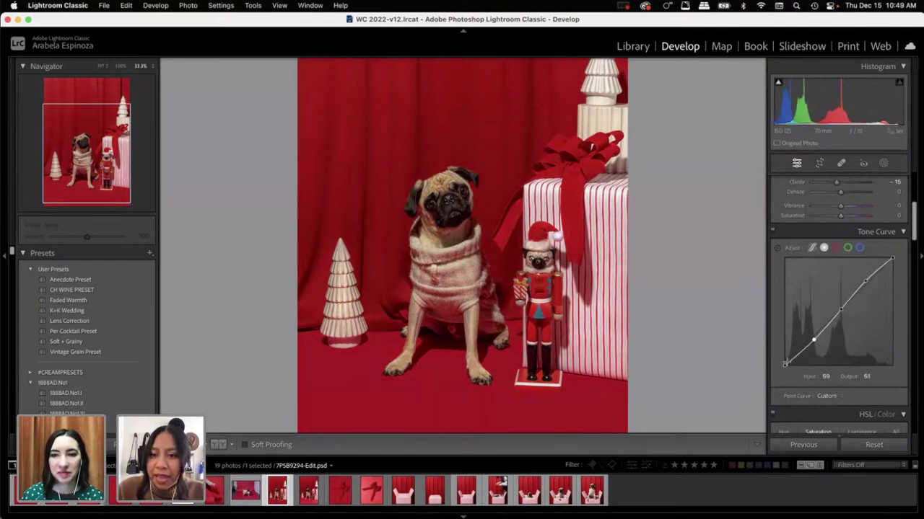
pyautogui.moveTo(785, 365); pyautogui.dragTo(785, 361)
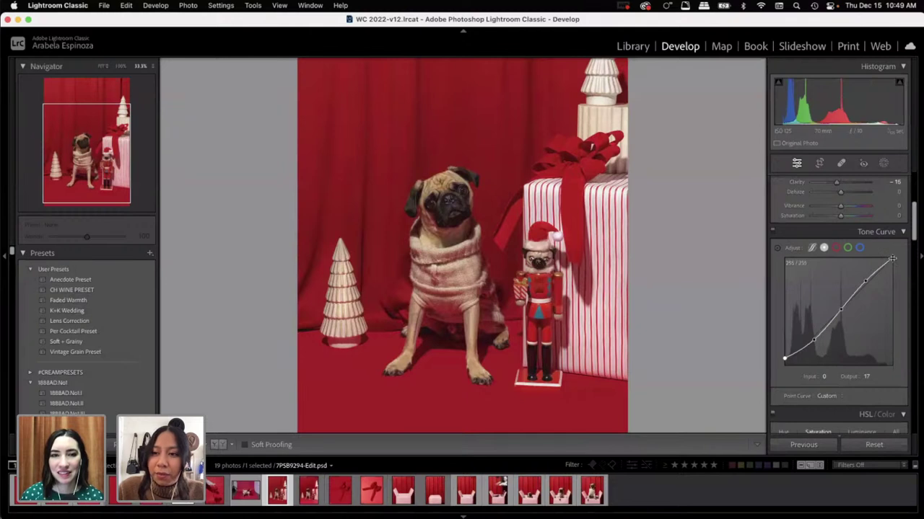
pyautogui.moveTo(892, 258); pyautogui.dragTo(889, 260)
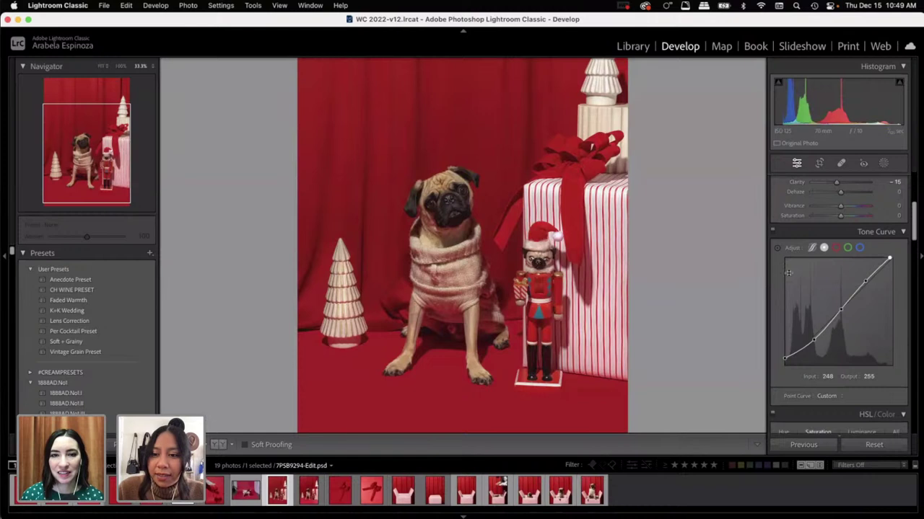
# Step: Toggle the tone curve on and off to compare the photo before and after
pyautogui.click(773, 231)
pyautogui.click(773, 231)
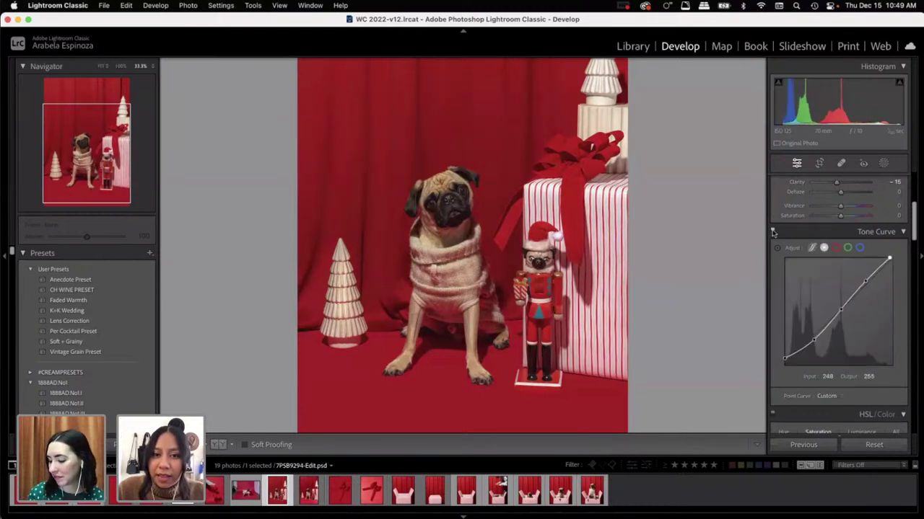
pyautogui.click(772, 231)
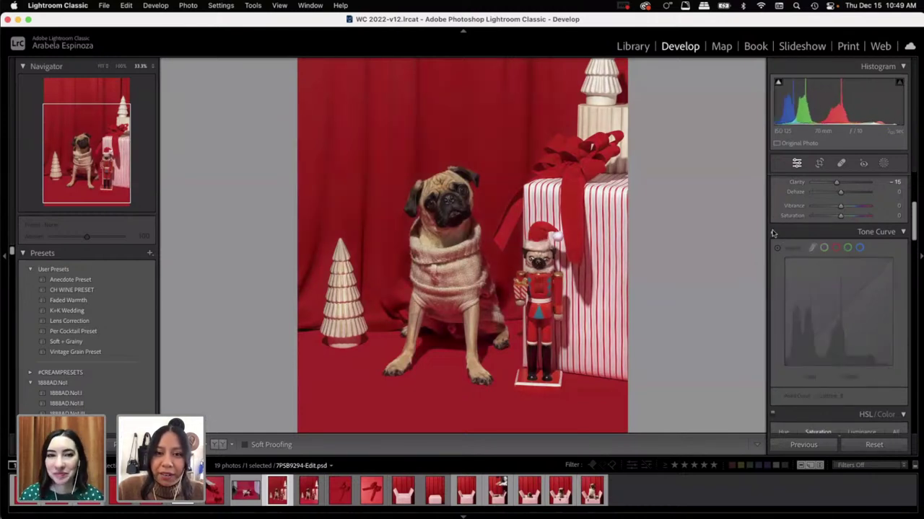
pyautogui.click(773, 231)
pyautogui.click(773, 231)
pyautogui.click(773, 231)
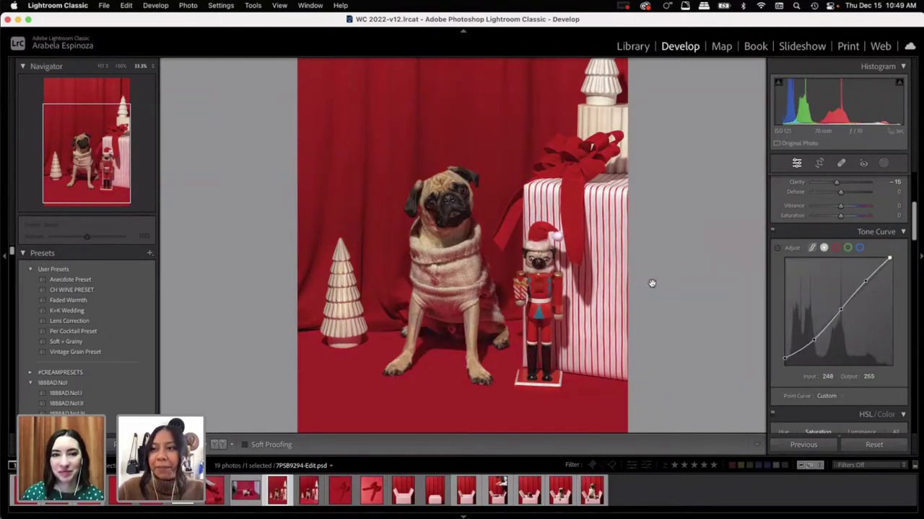
# Step: Scroll the Develop panel to the HSL/Color Saturation values, all still at 0
pyautogui.scroll(-5, 683, 285)
pyautogui.scroll(3, 693, 303)
pyautogui.scroll(3, 680, 297)
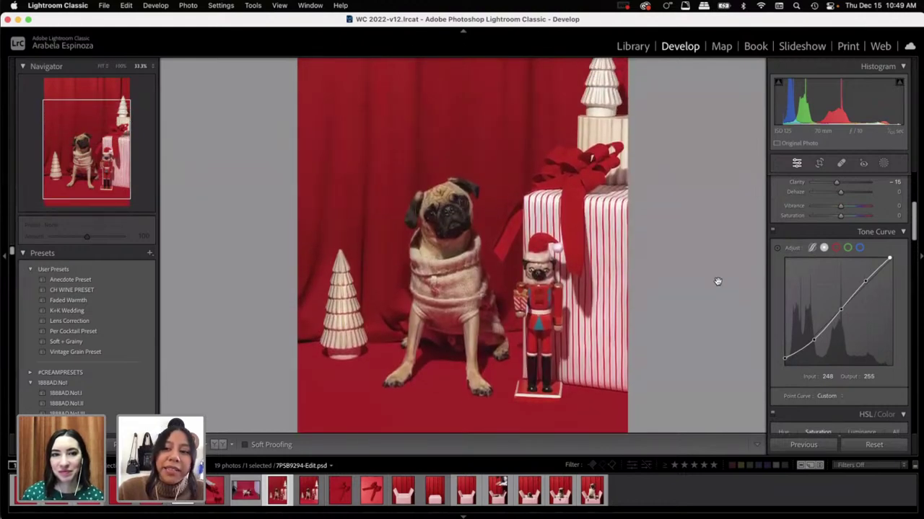
pyautogui.scroll(-3, 837, 303)
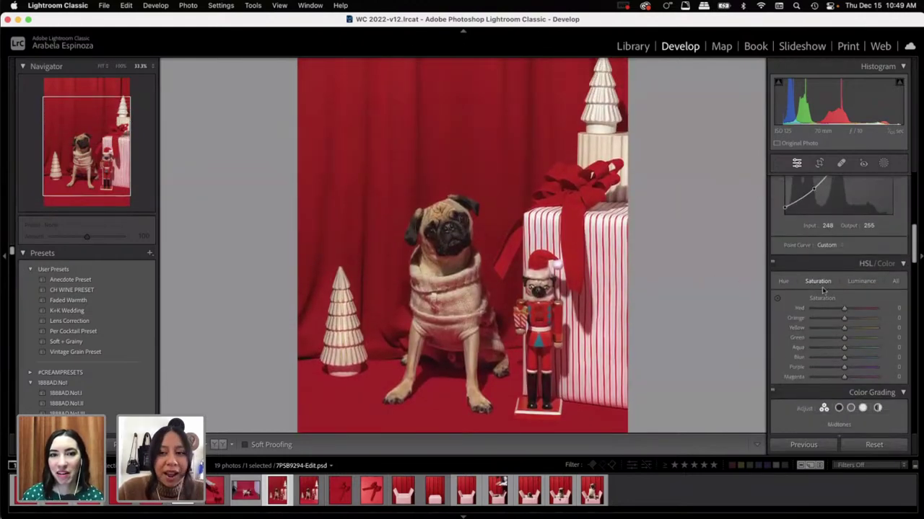
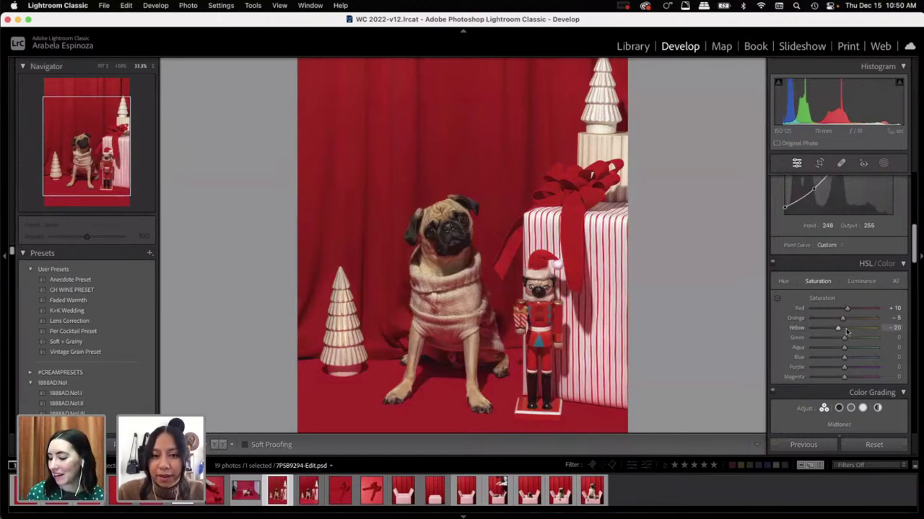
# Step: Scroll down to the Effects panel and set Grain Amount to 45
pyautogui.scroll(-10, 794, 326)
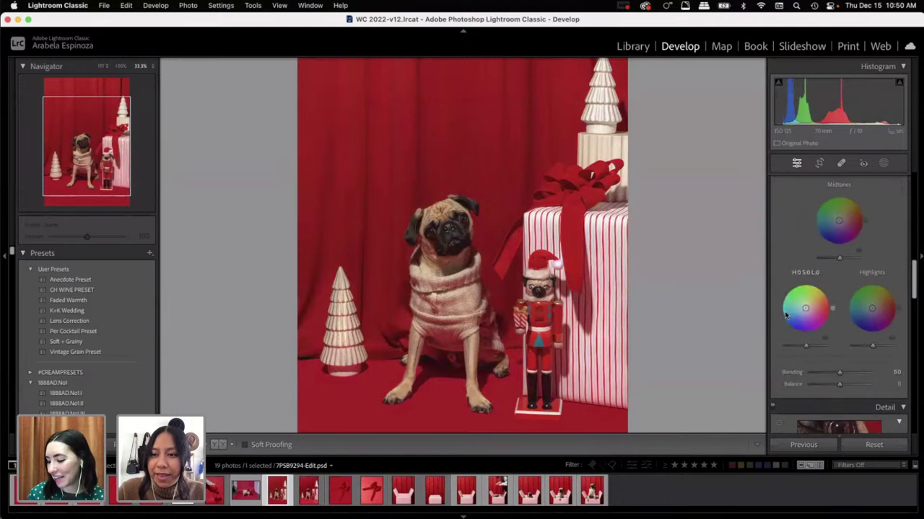
pyautogui.scroll(2, 792, 293)
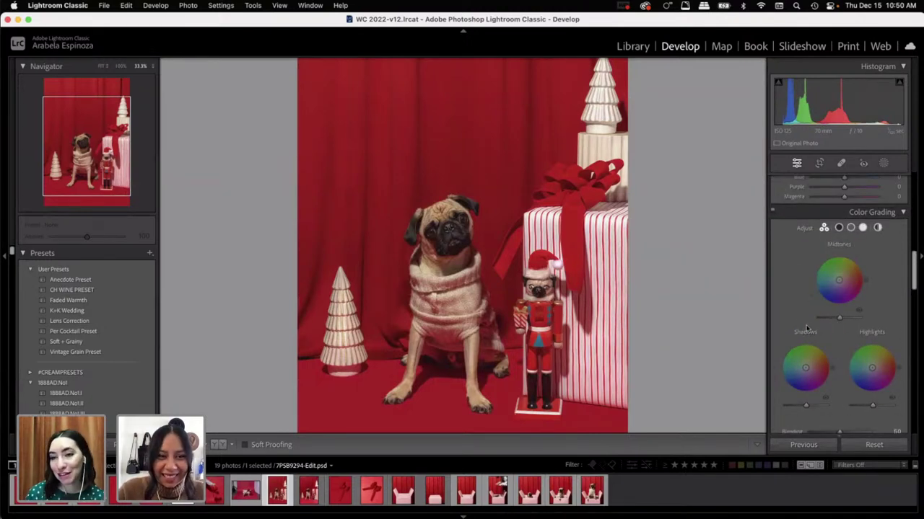
pyautogui.scroll(-2, 801, 303)
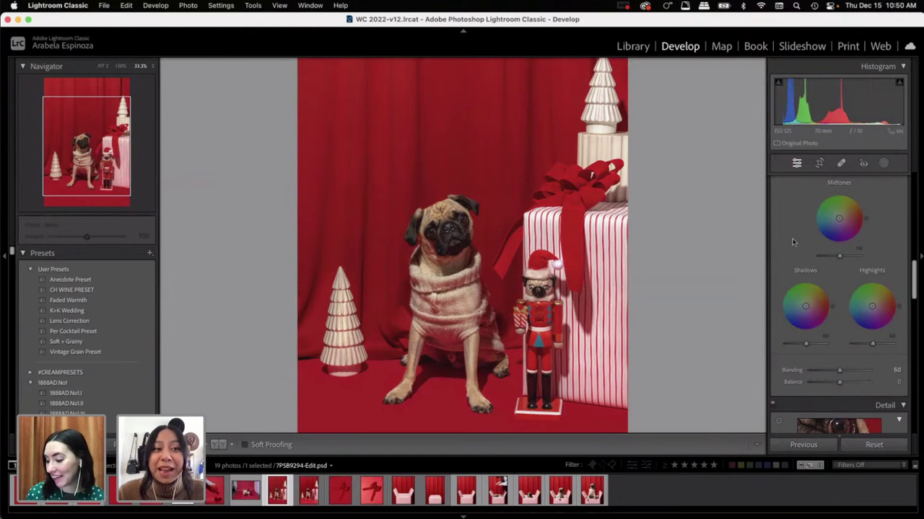
pyautogui.scroll(-8, 793, 259)
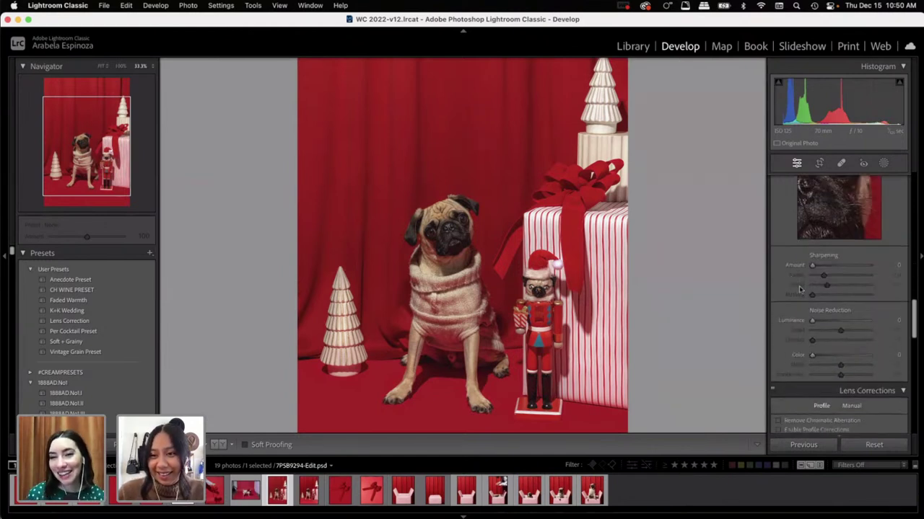
pyautogui.scroll(-2, 801, 312)
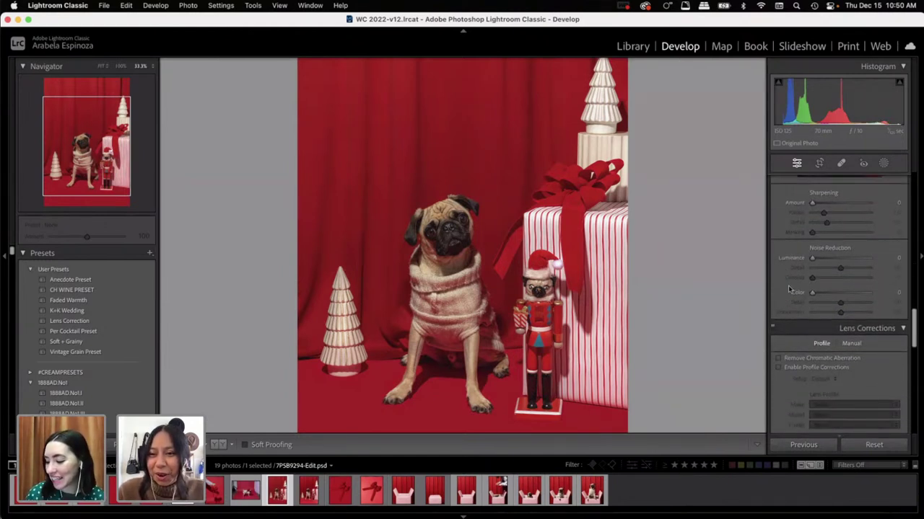
pyautogui.scroll(-10, 789, 288)
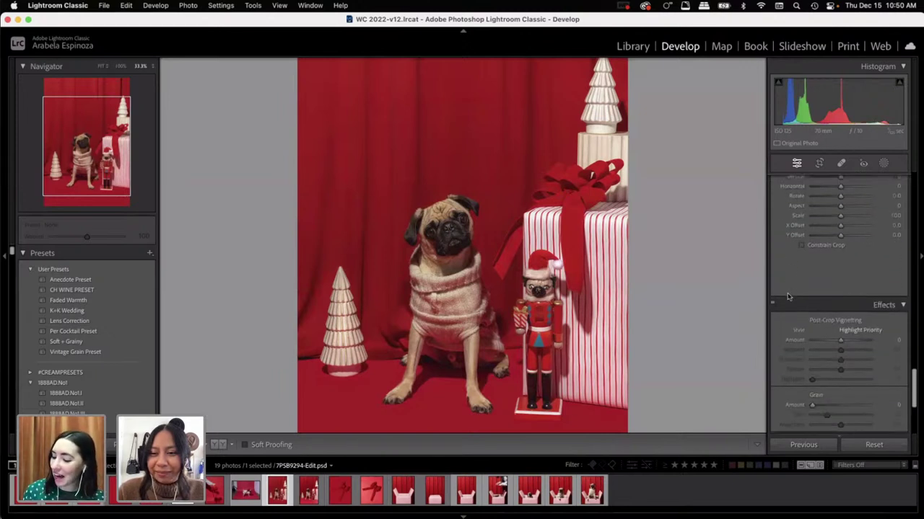
pyautogui.scroll(-3, 787, 293)
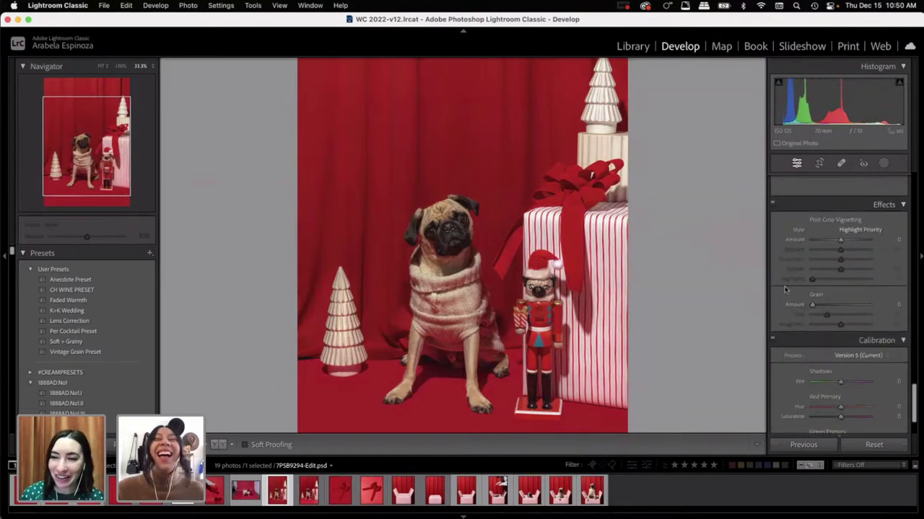
pyautogui.scroll(1, 801, 287)
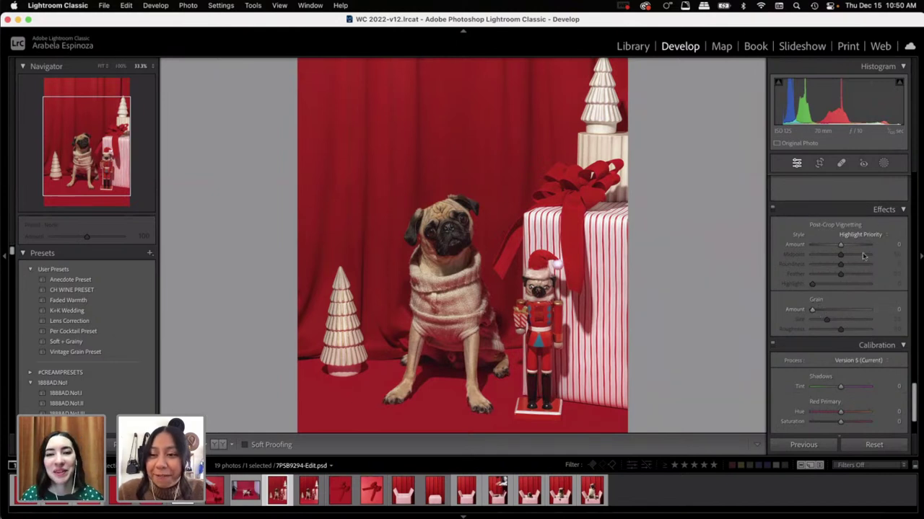
pyautogui.moveTo(813, 311); pyautogui.dragTo(840, 318)
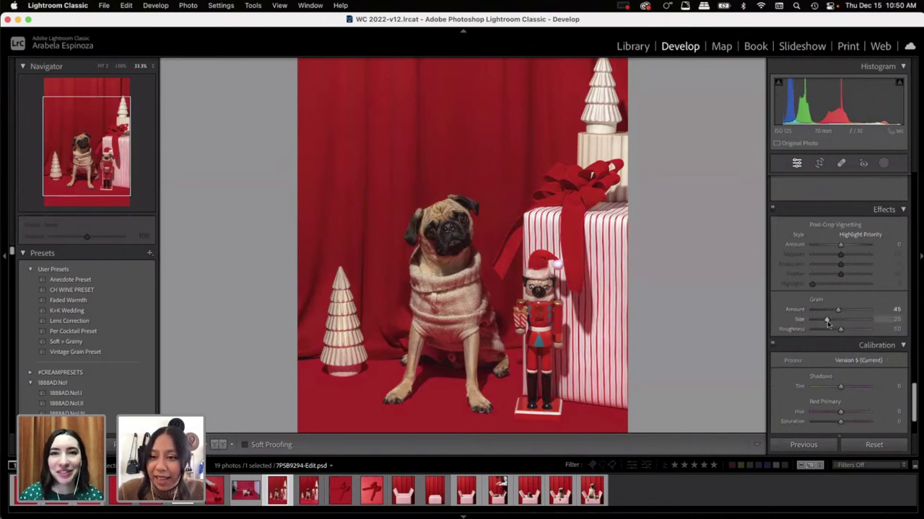
# Step: Set grain Size to 40 and Roughness to 45, checking the whole photo at Fit
pyautogui.moveTo(827, 323); pyautogui.dragTo(835, 325)
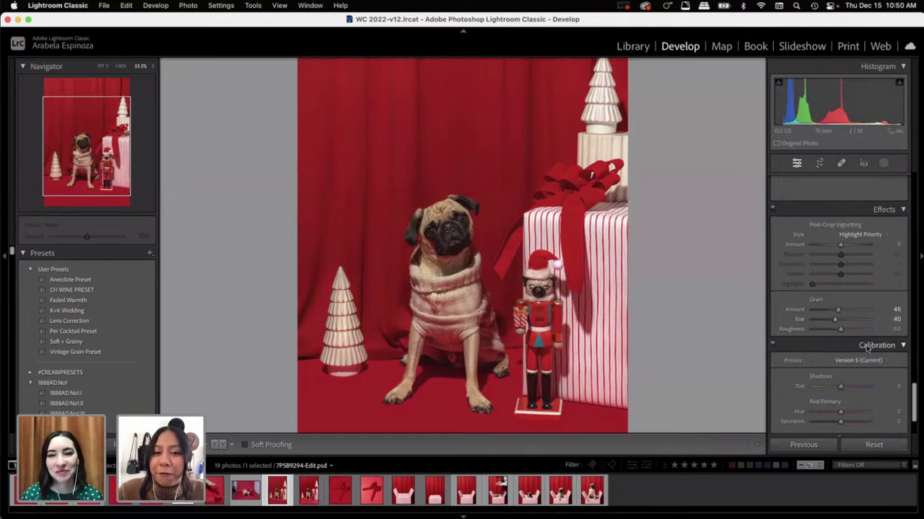
pyautogui.moveTo(841, 333); pyautogui.dragTo(837, 334)
pyautogui.click(487, 269)
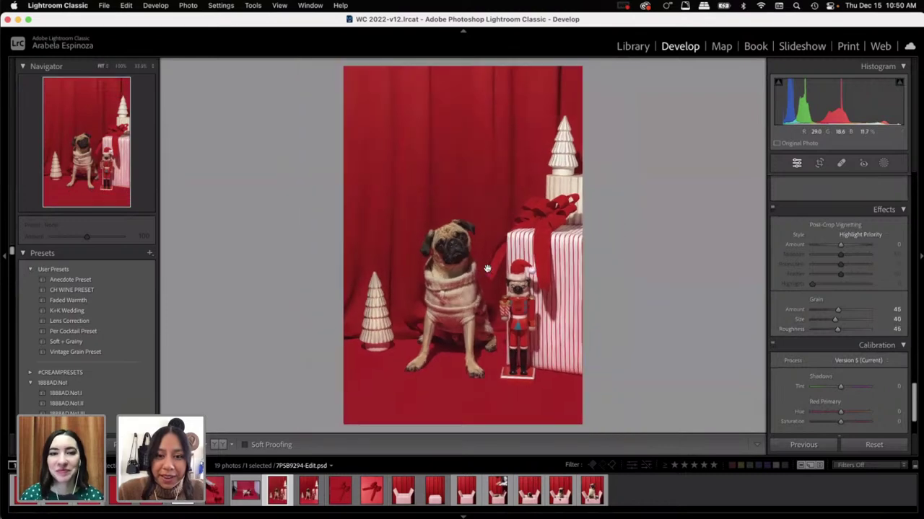
pyautogui.click(487, 269)
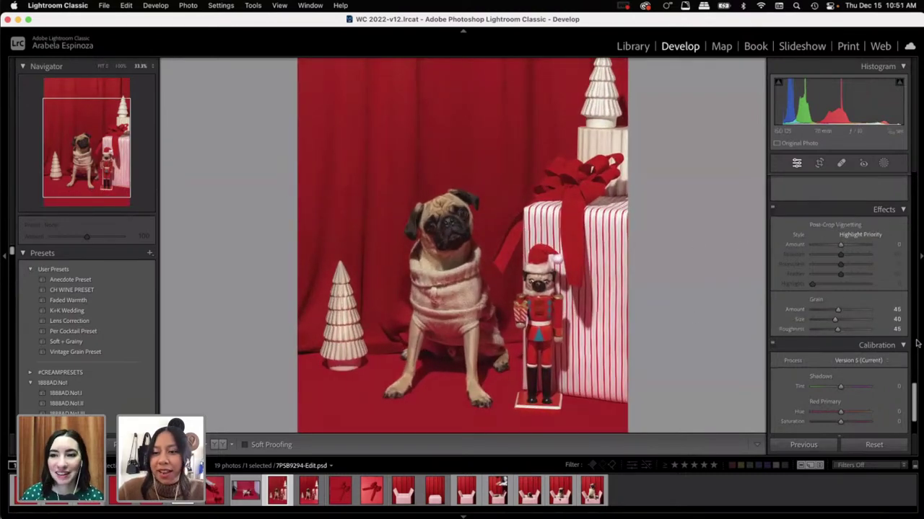
pyautogui.scroll(8, 882, 364)
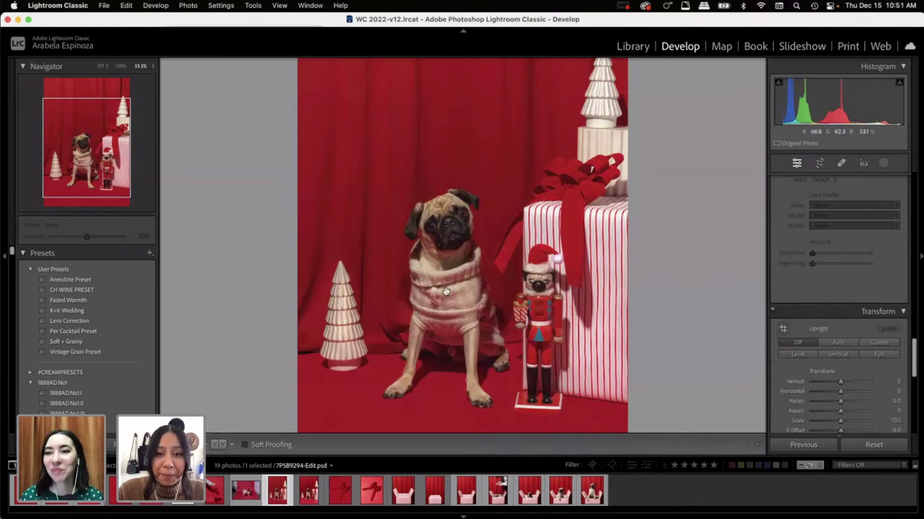
# Step: In the Basic panel, nudge Exposure to +0.10 and drop Contrast from -40 to -50
pyautogui.scroll(4, 837, 298)
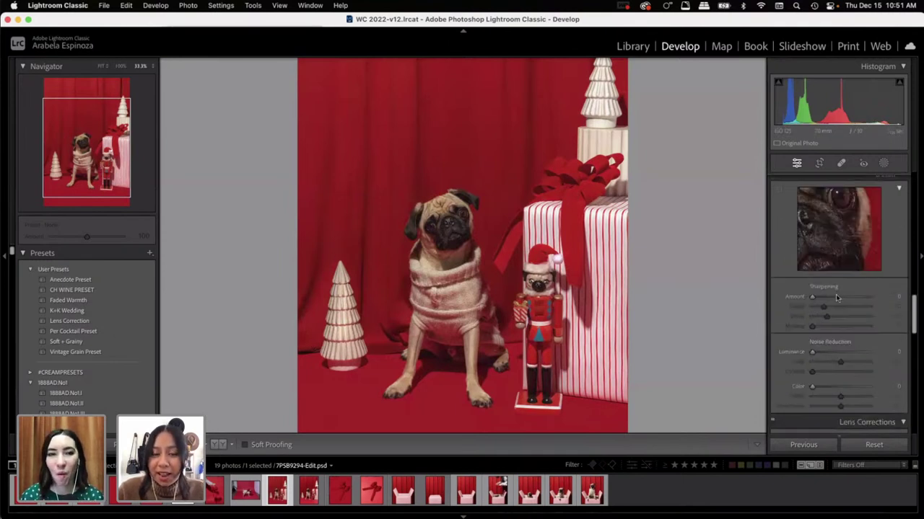
pyautogui.scroll(6, 837, 297)
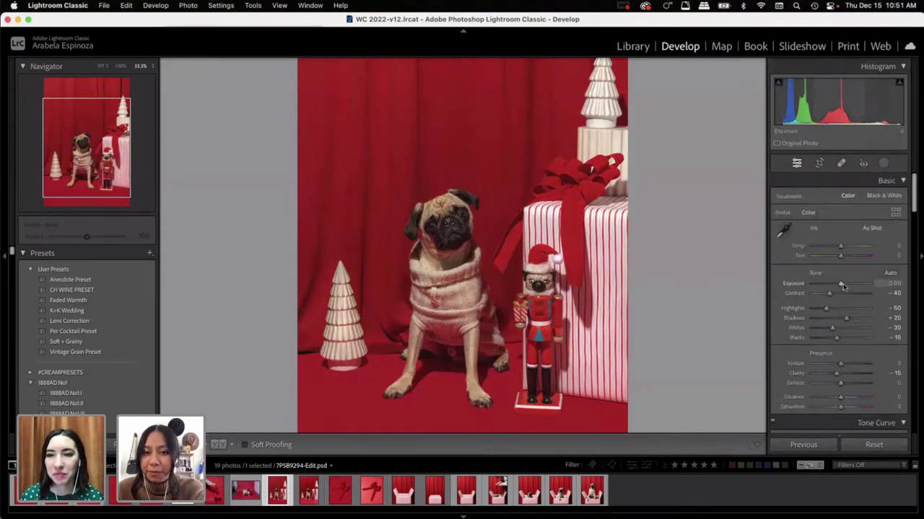
pyautogui.moveTo(843, 287)
pyautogui.mouseDown()
pyautogui.moveTo(847, 280)
pyautogui.moveTo(842, 287)
pyautogui.mouseUp()
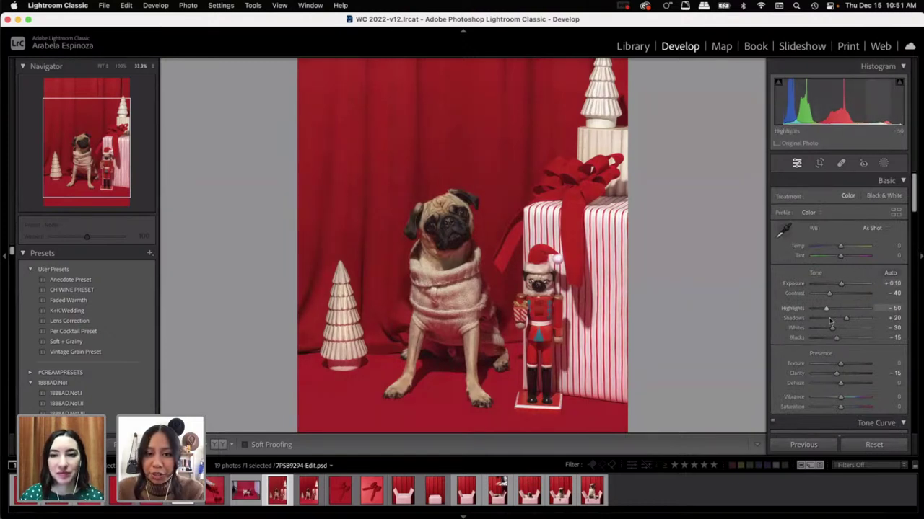
pyautogui.scroll(2, 179, 272)
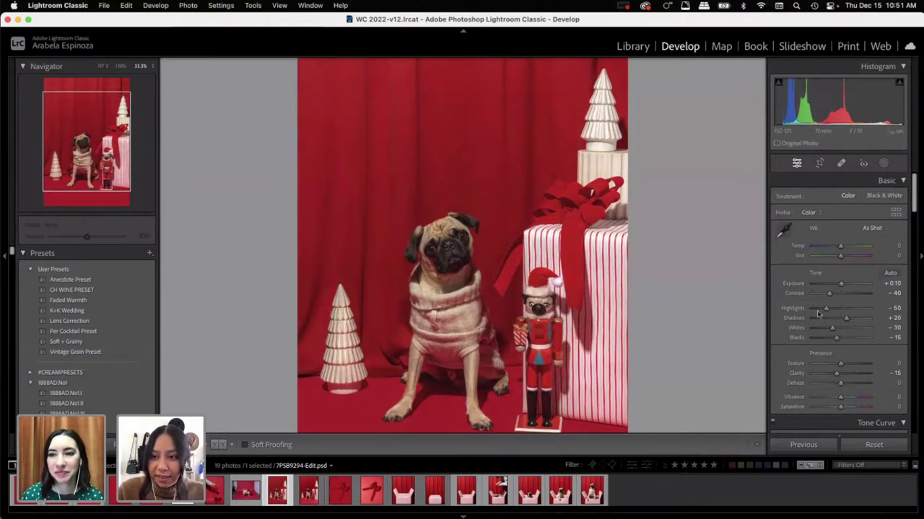
pyautogui.moveTo(834, 296); pyautogui.dragTo(828, 298)
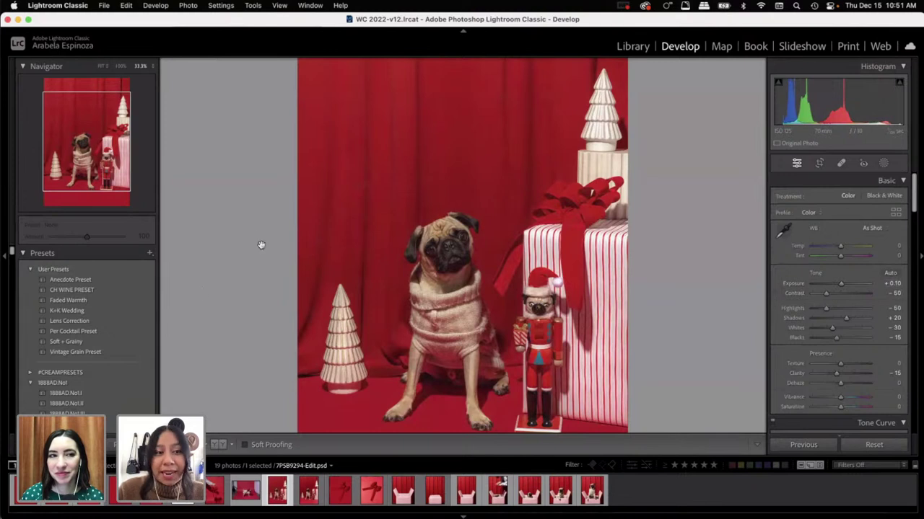
# Step: Create a develop preset named 'V and G Preset' in User Presets, keeping HSL/Color included
pyautogui.click(150, 255)
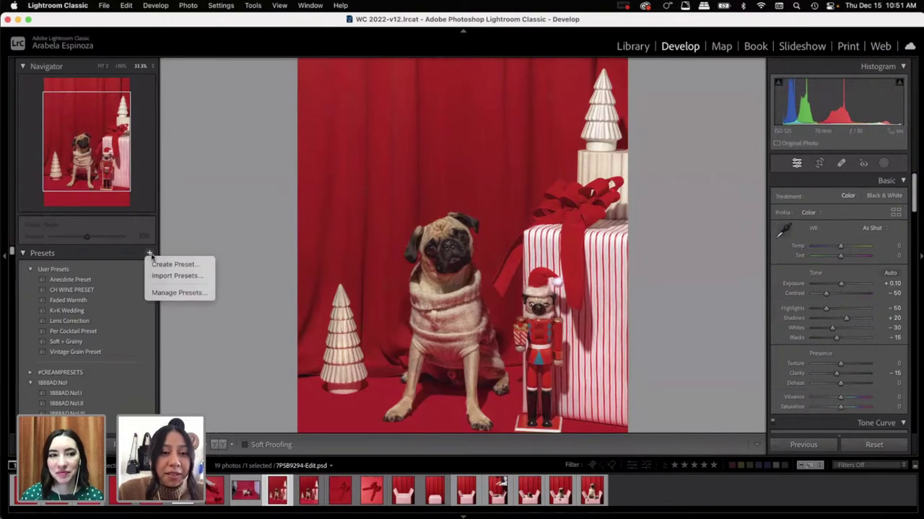
pyautogui.click(172, 265)
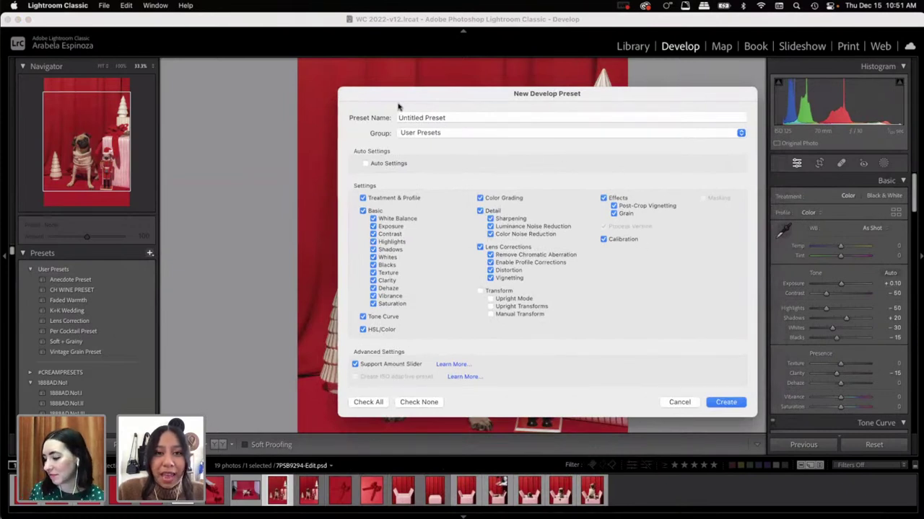
pyautogui.tripleClick(474, 115)
pyautogui.write('V')
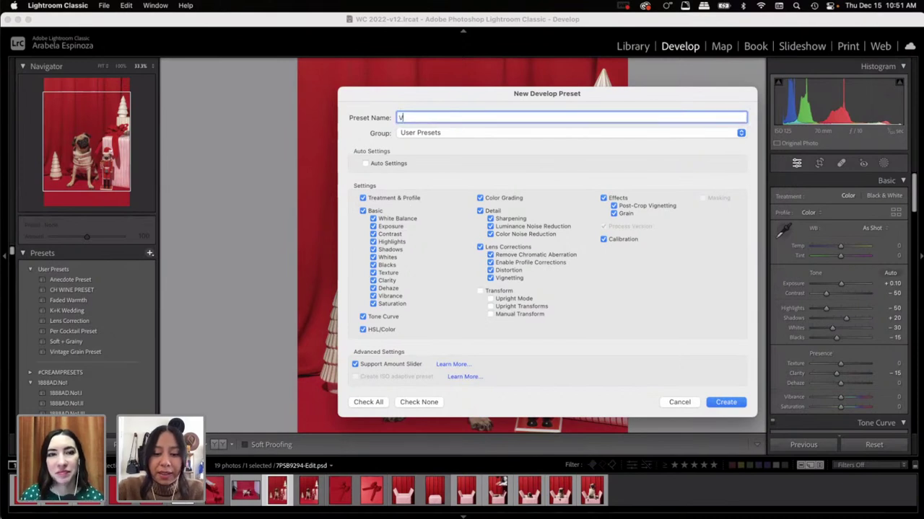
pyautogui.write(' and G Preset')
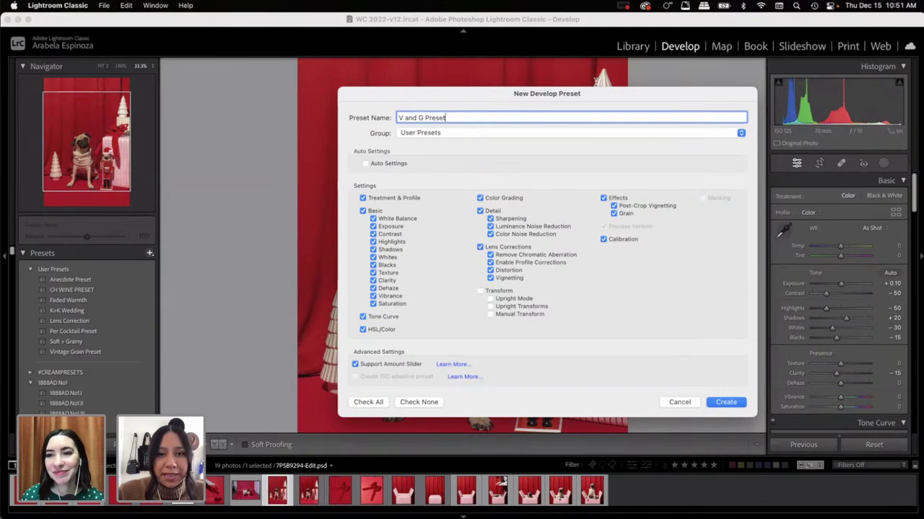
pyautogui.click(454, 134)
pyautogui.scroll(10, 454, 137)
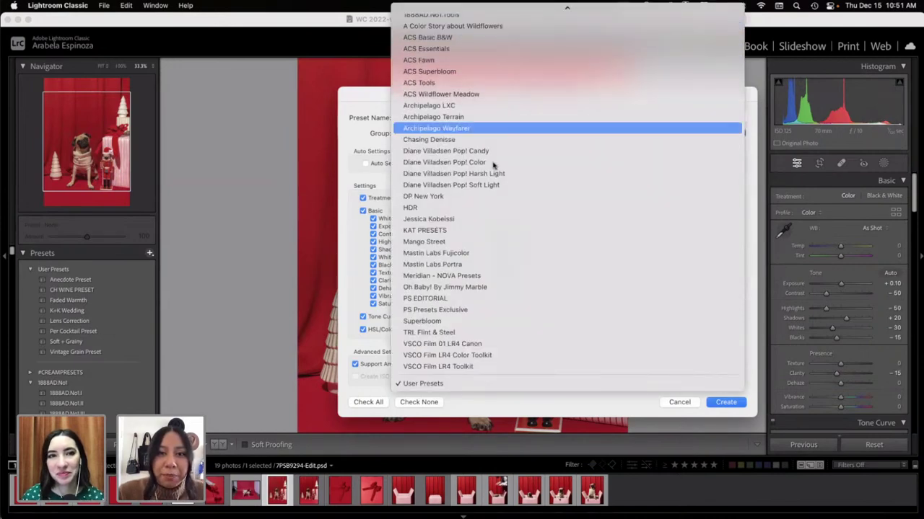
pyautogui.click(425, 386)
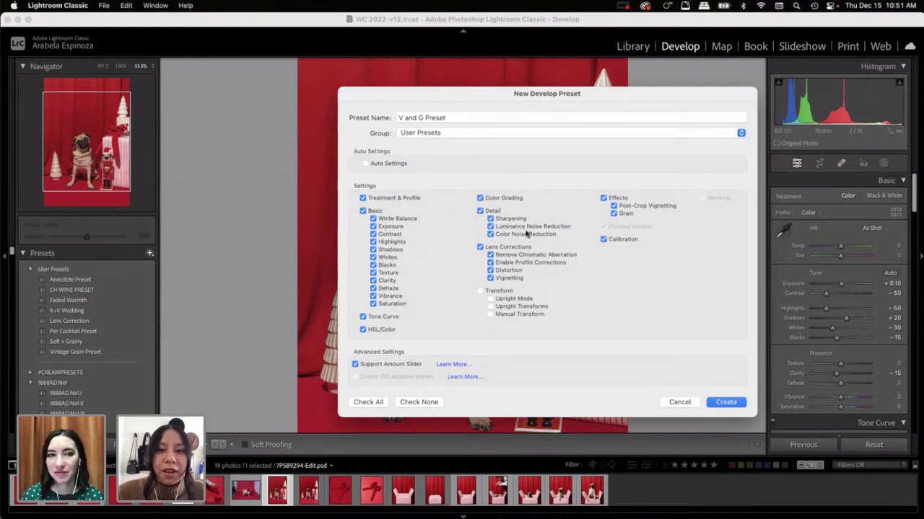
pyautogui.click(383, 331)
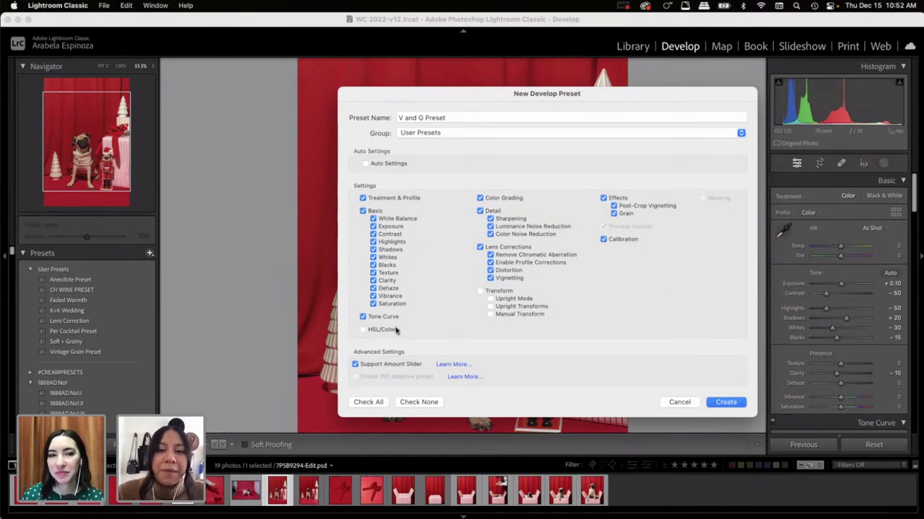
pyautogui.click(362, 330)
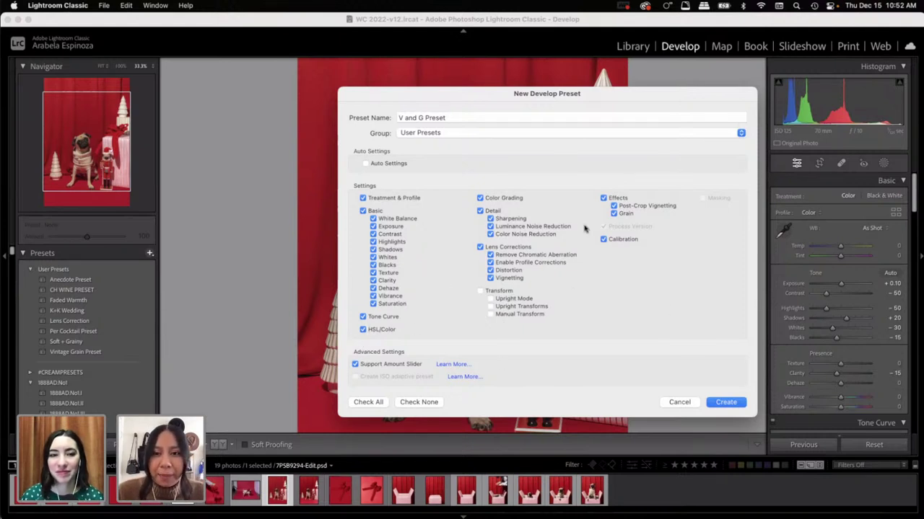
pyautogui.click(726, 402)
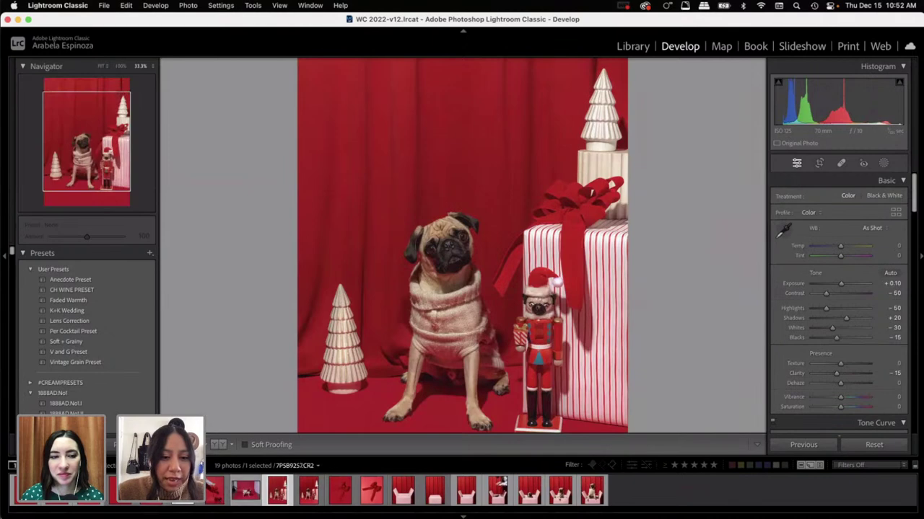
# Step: On the nutcracker pug photo, raise Whites from -30 to -23 and view it at Fit
pyautogui.click(216, 494)
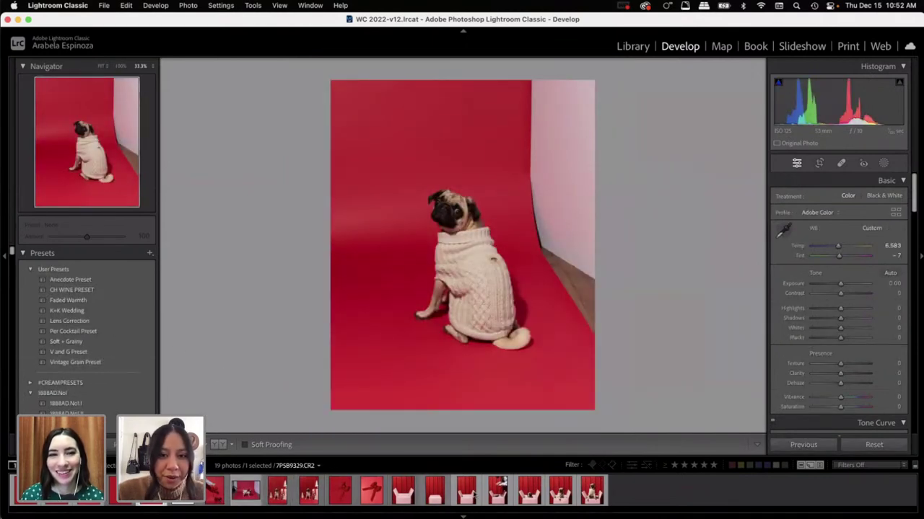
pyautogui.click(278, 491)
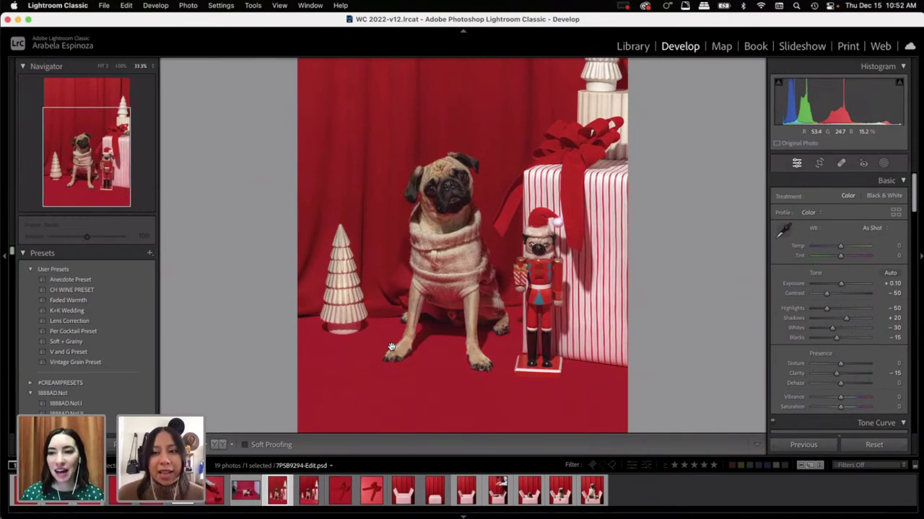
pyautogui.scroll(2, 422, 312)
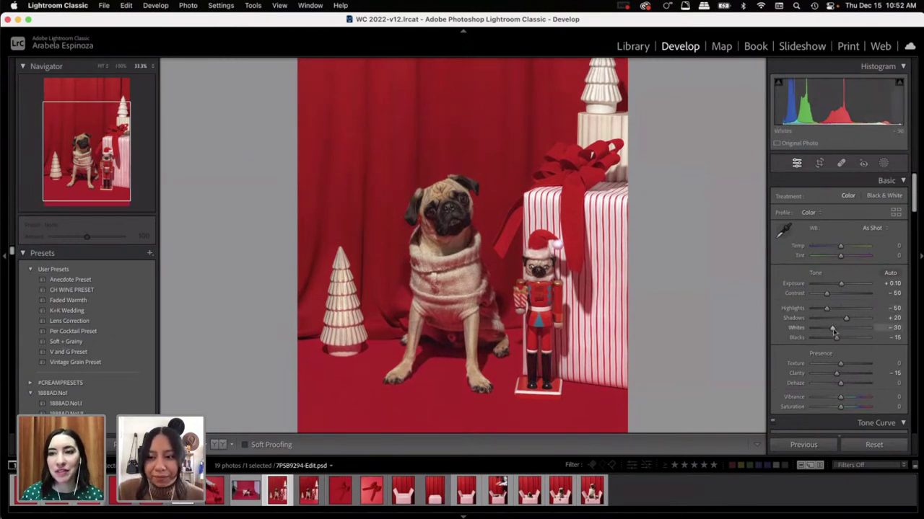
pyautogui.moveTo(833, 329); pyautogui.dragTo(835, 330)
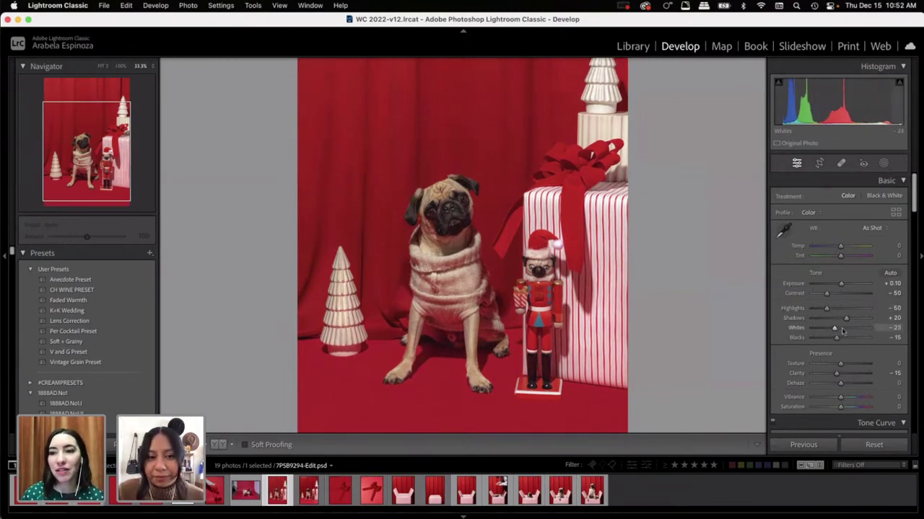
pyautogui.click(501, 267)
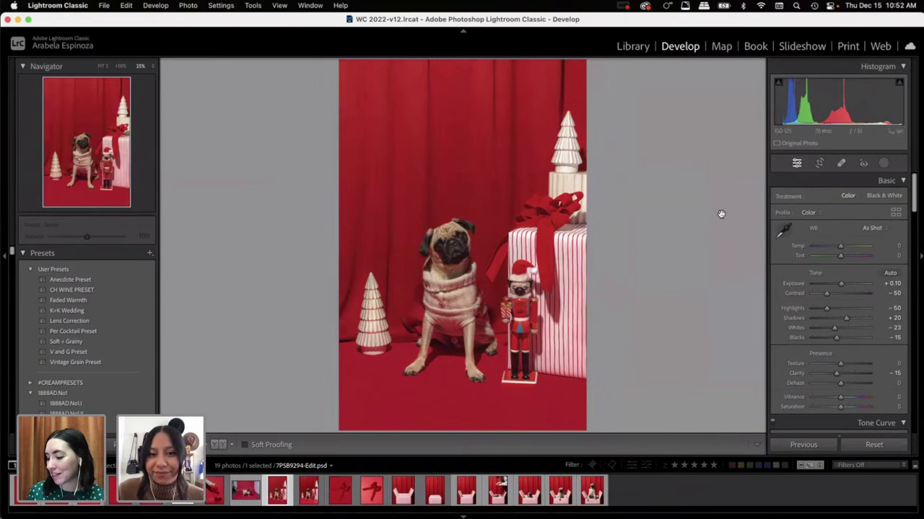
# Step: Toggle the Before/After view, then zoom in on the front-facing pug on red
pyautogui.click(224, 445)
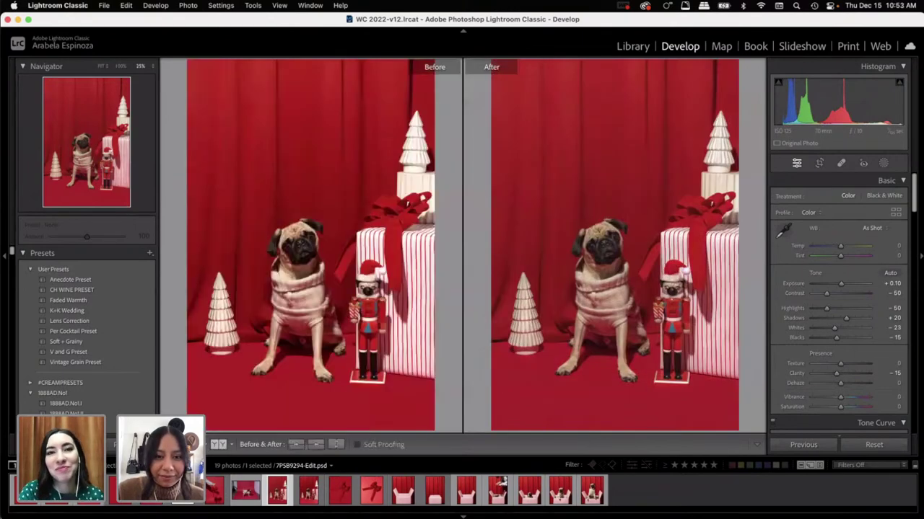
pyautogui.click(208, 444)
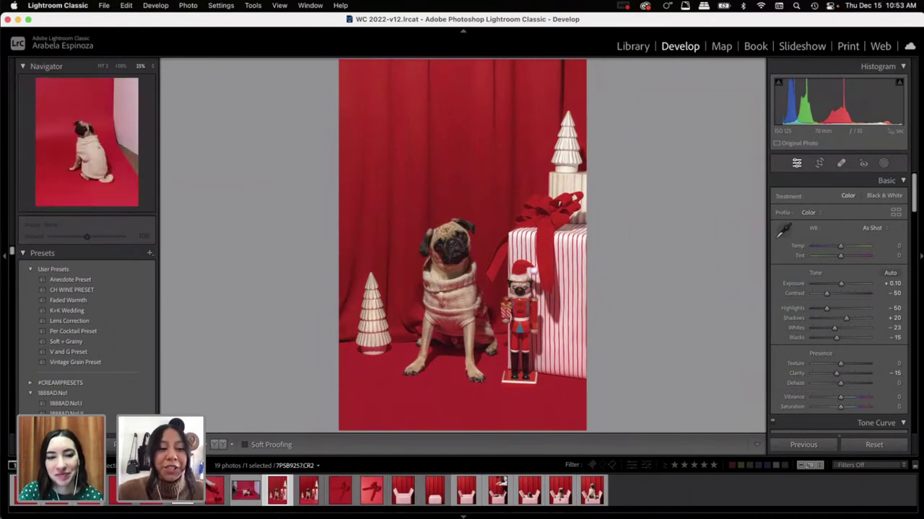
pyautogui.click(215, 491)
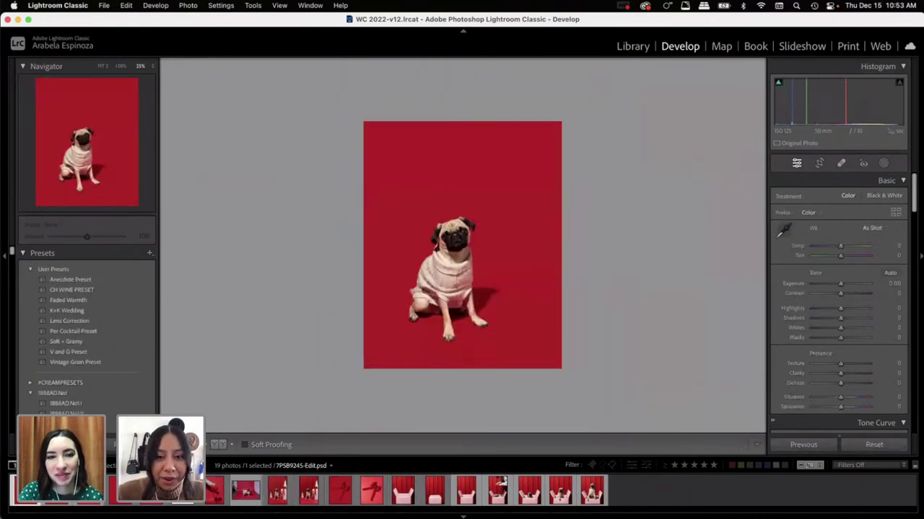
pyautogui.press('super+equal')
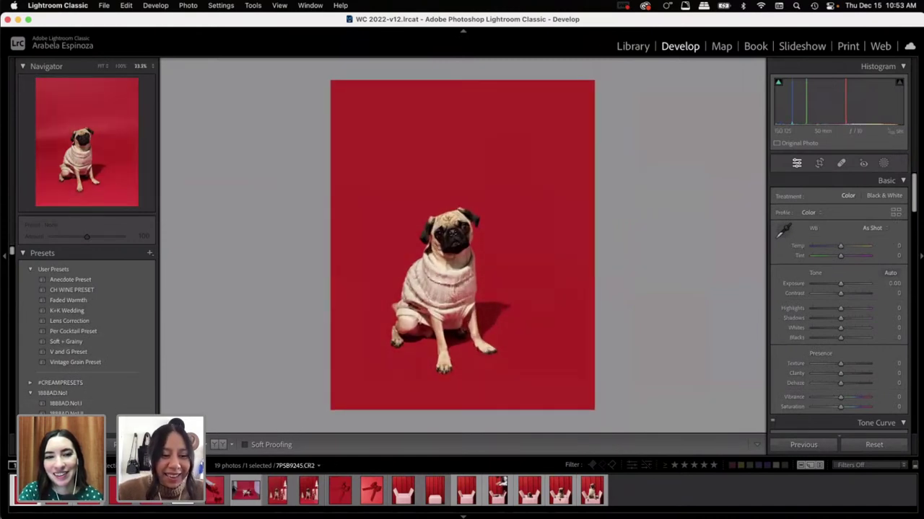
# Step: Select the unedited seated back-view pug and bring up Copy Settings with Cmd+Shift+C
pyautogui.click(113, 505)
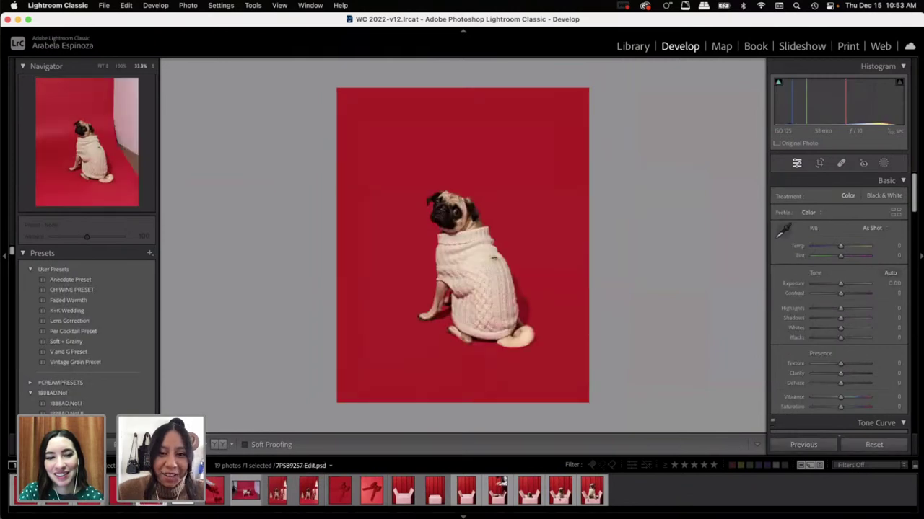
pyautogui.click(234, 490)
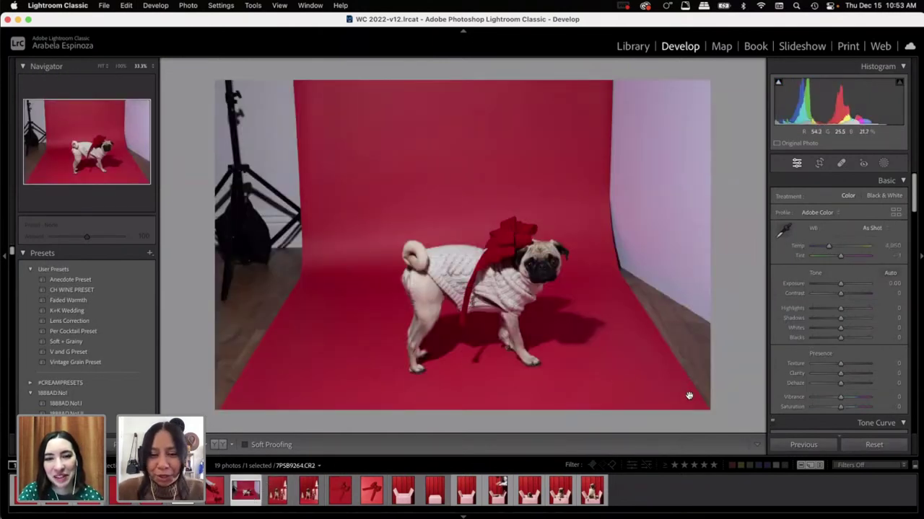
pyautogui.click(503, 484)
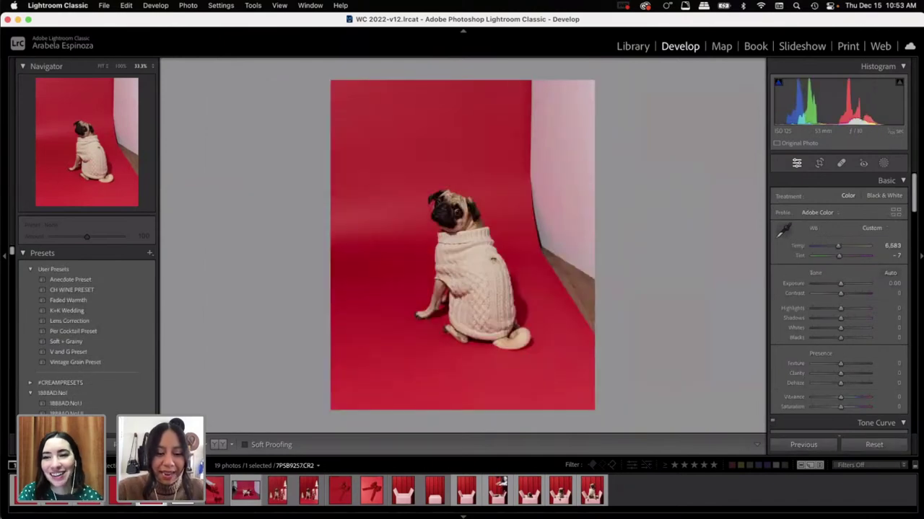
pyautogui.press('super+shift+c')
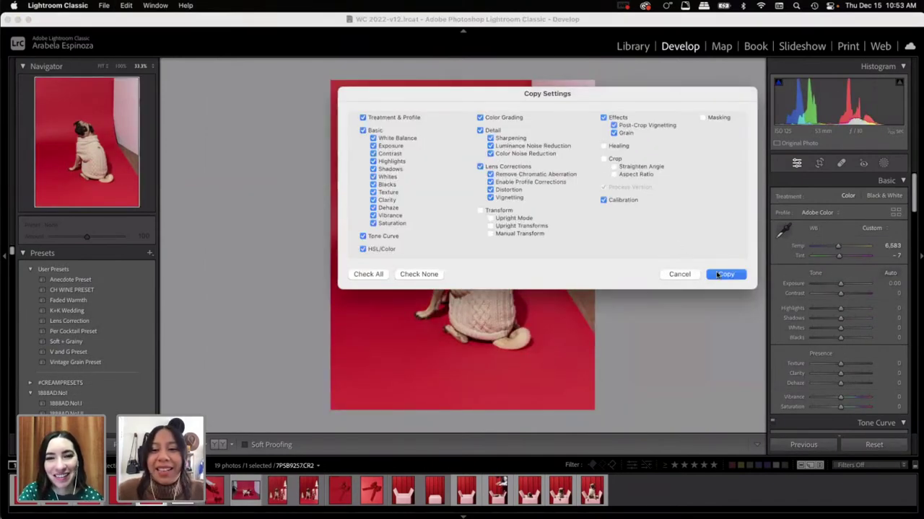
# Step: Copy the seated pug's settings and paste them onto the standing red-bow pug (WB 6,583 / -7)
pyautogui.click(718, 275)
pyautogui.click(243, 491)
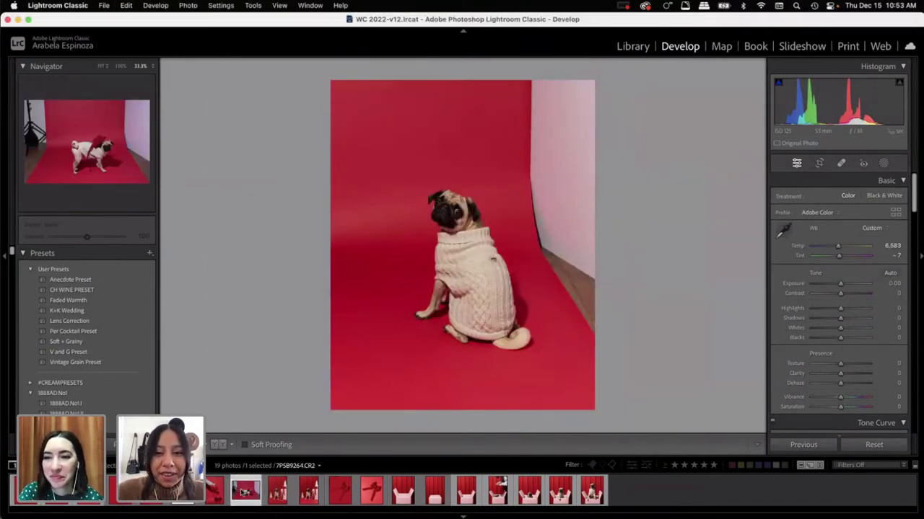
pyautogui.press('super+shift+v')
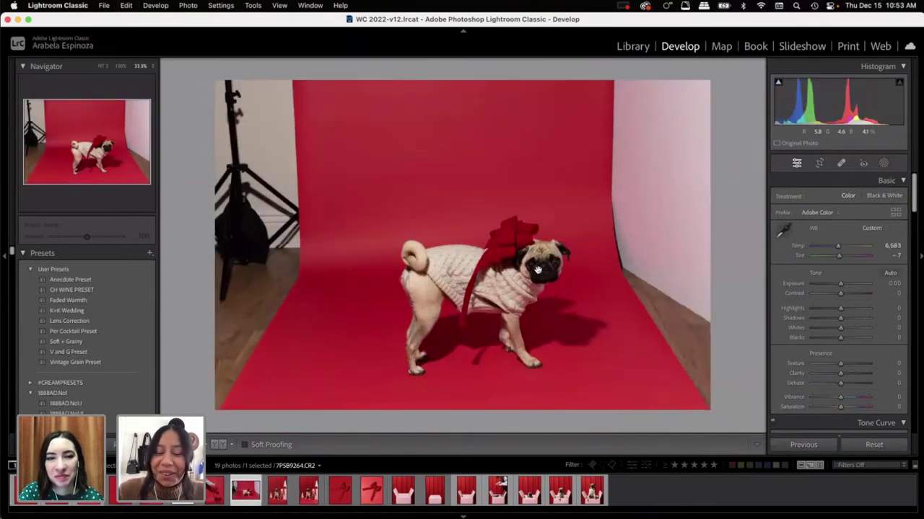
# Step: Send the standing pug to Photoshop 2023, converting it to the working colour space
pyautogui.rightClick(245, 490)
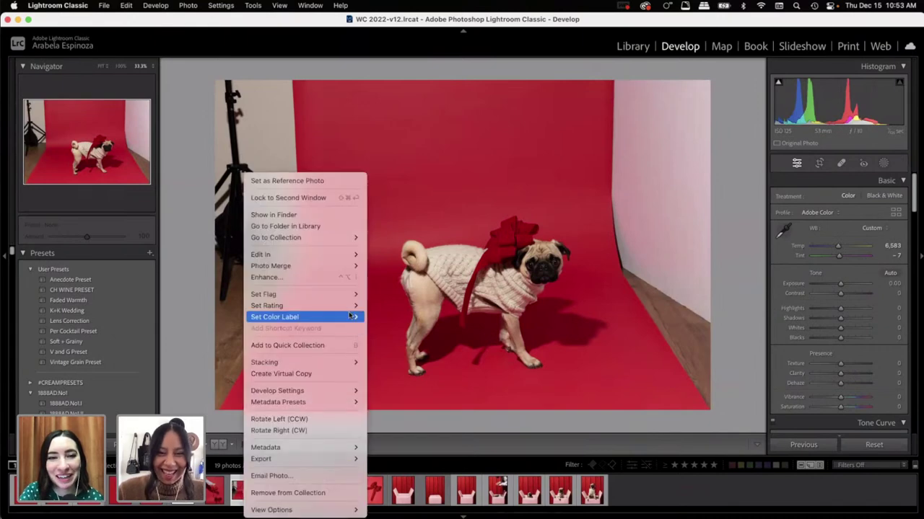
pyautogui.moveTo(358, 255)
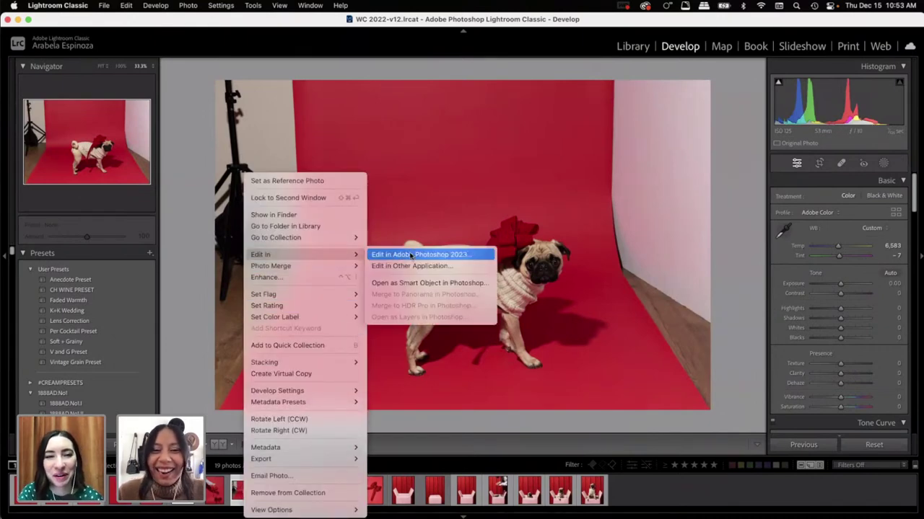
pyautogui.click(410, 256)
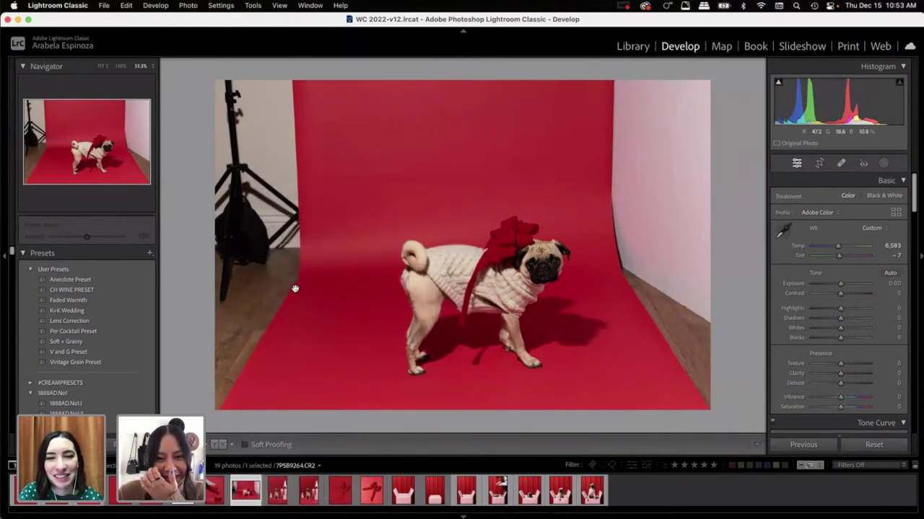
pyautogui.click(480, 274)
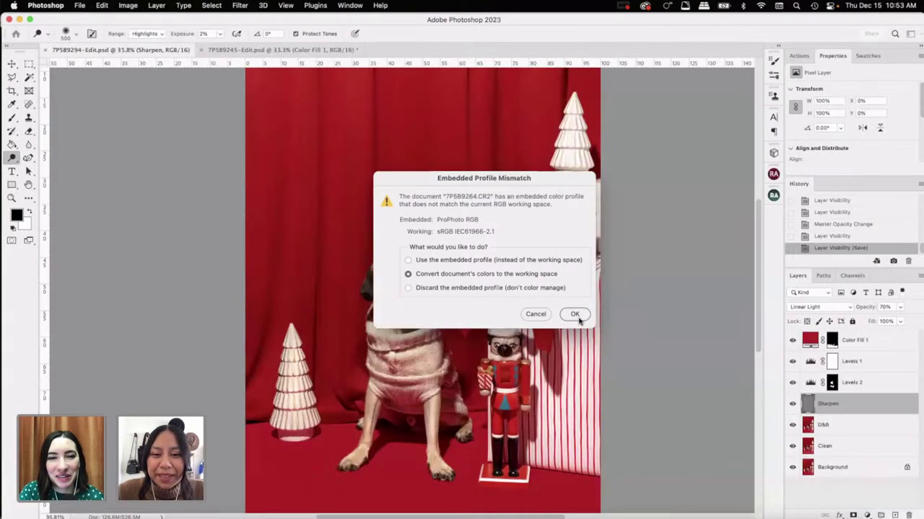
pyautogui.click(576, 314)
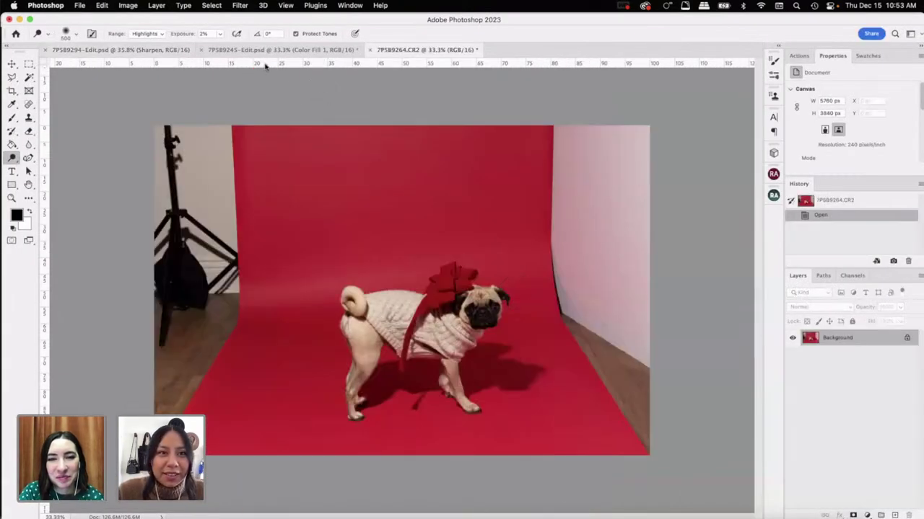
# Step: In Photoshop, close the nutcracker pug document and return to the standing pug
pyautogui.click(322, 49)
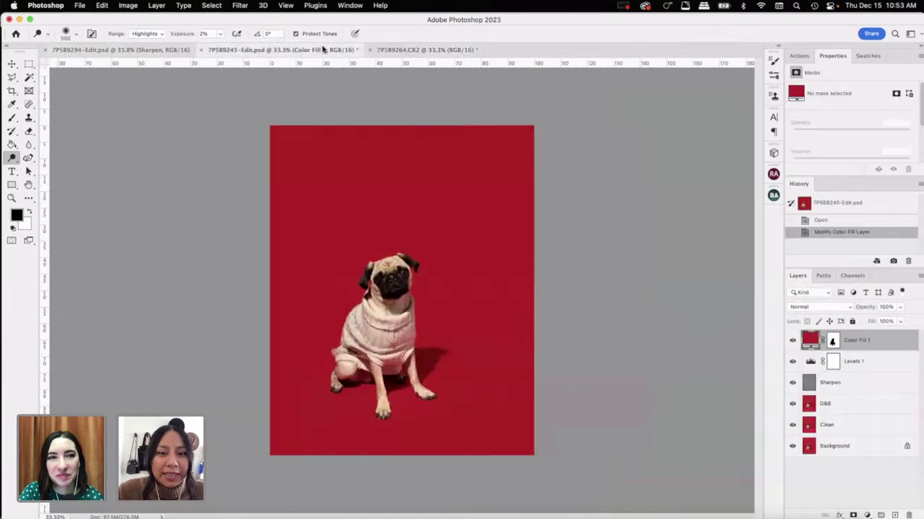
pyautogui.click(48, 51)
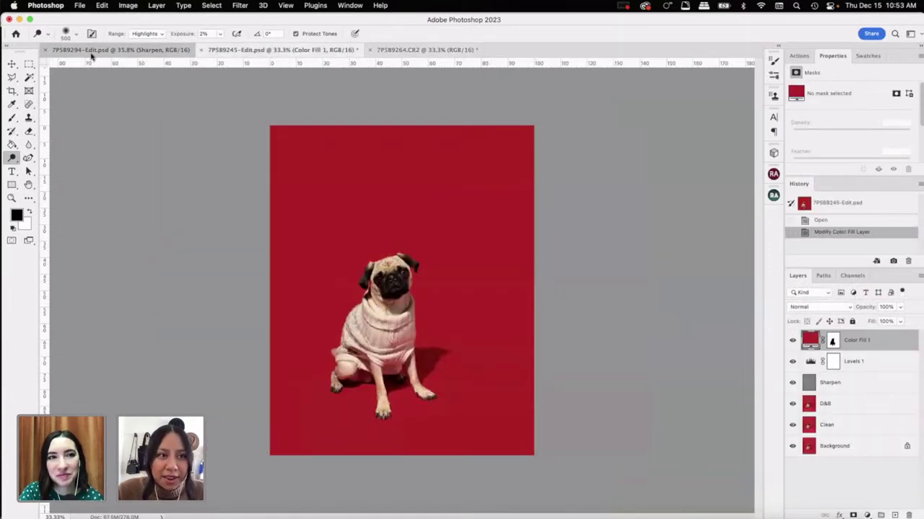
pyautogui.click(46, 50)
pyautogui.click(260, 49)
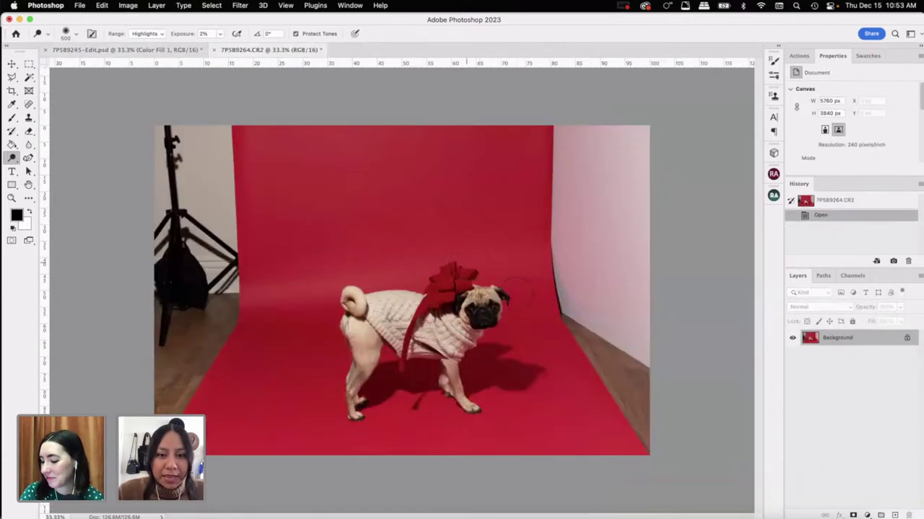
# Step: Send the seated back-view pug to Photoshop 2023 with Edit Original, dismissing the alert
pyautogui.press('super+Tab')
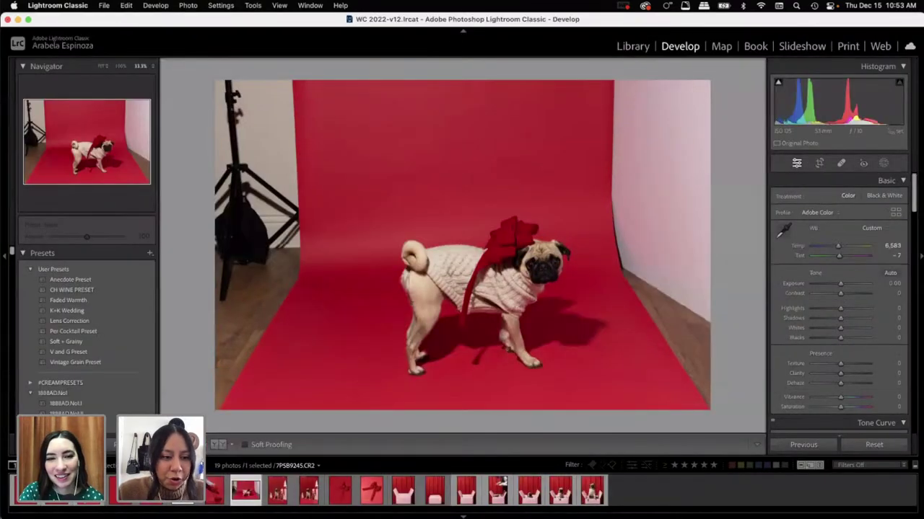
pyautogui.press('Left')
pyautogui.press('Left')
pyautogui.press('Left')
pyautogui.rightClick(122, 490)
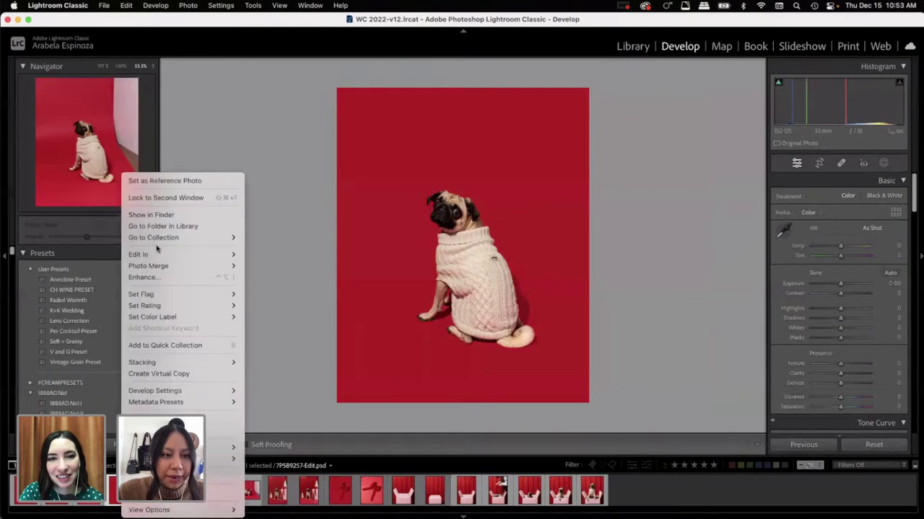
pyautogui.moveTo(156, 254)
pyautogui.click(303, 255)
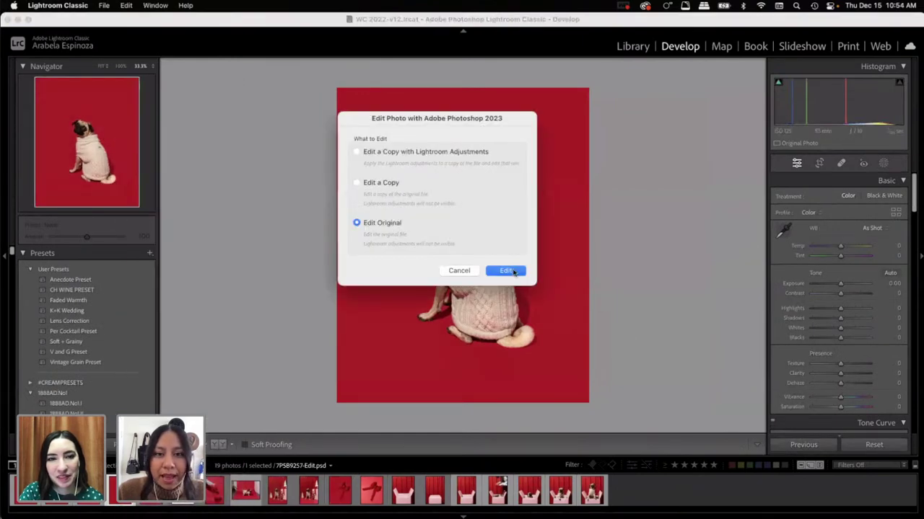
pyautogui.click(506, 271)
pyautogui.click(552, 188)
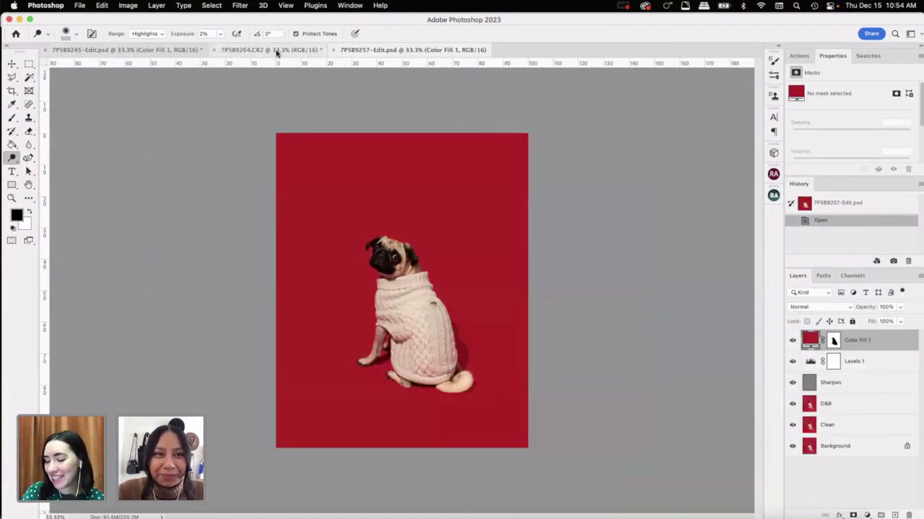
# Step: Move the standing pug tab to the end and make 7P5B9264.CR2 the active document
pyautogui.moveTo(277, 53); pyautogui.dragTo(478, 52)
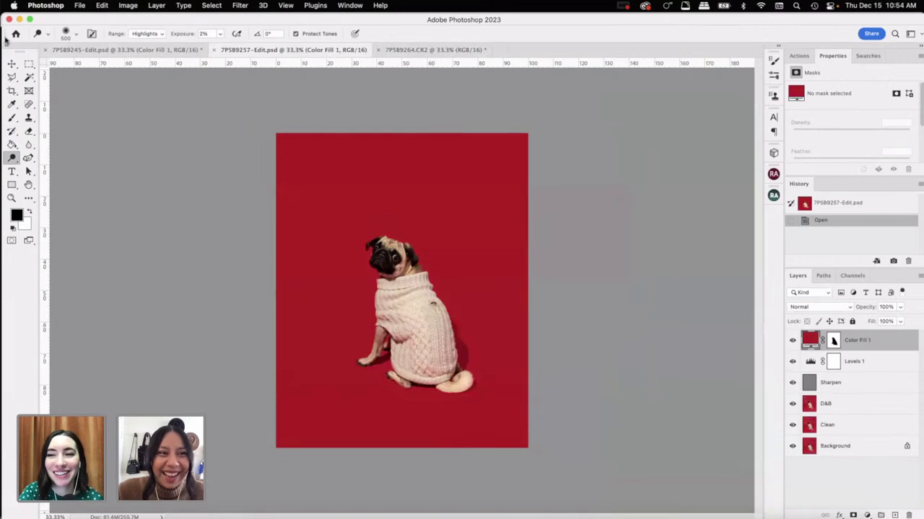
pyautogui.click(29, 64)
pyautogui.scroll(2, 454, 291)
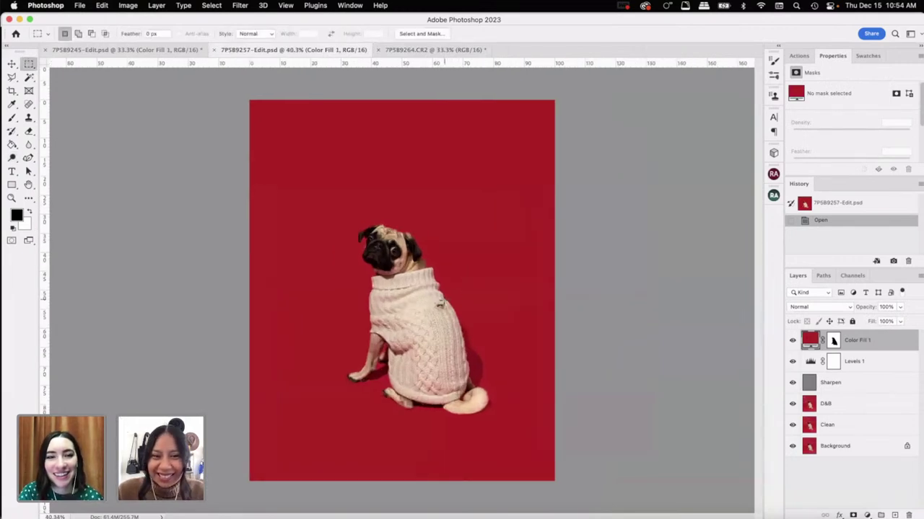
pyautogui.scroll(1, 440, 305)
pyautogui.click(149, 52)
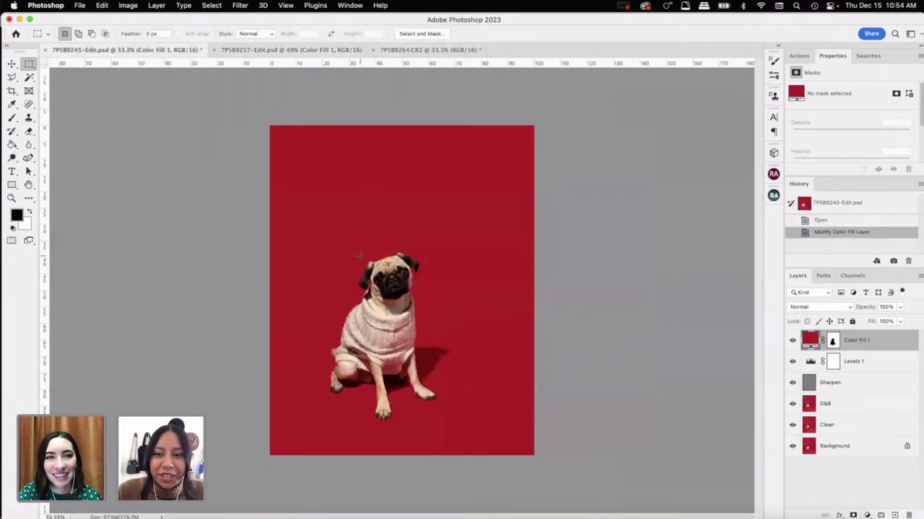
pyautogui.scroll(3, 359, 256)
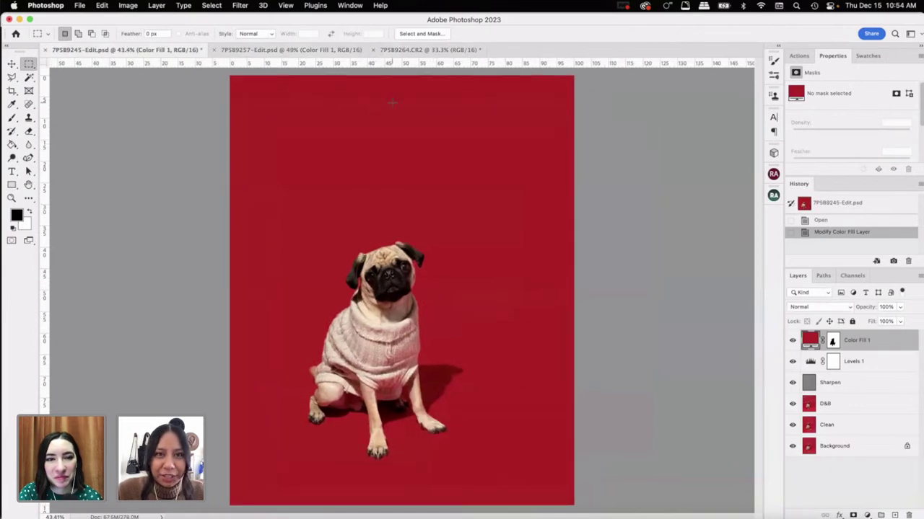
pyautogui.click(406, 52)
pyautogui.scroll(3, 440, 307)
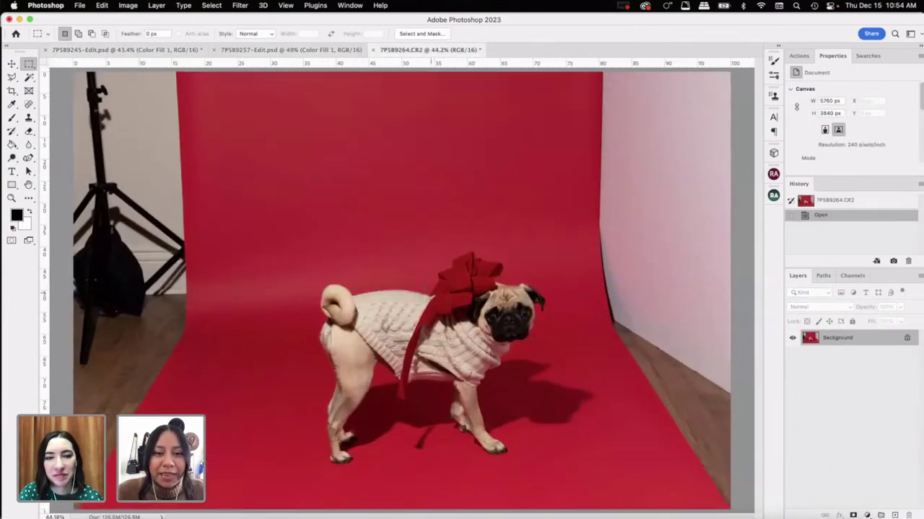
# Step: Crop the standing pug to a 4:5 portrait of 2848 × 3560 px, centred on the dog
pyautogui.click(11, 91)
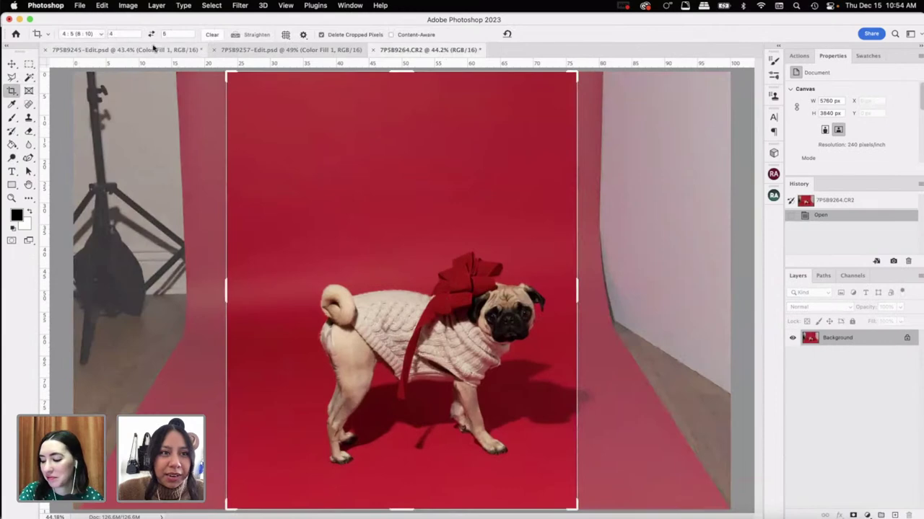
pyautogui.moveTo(440, 235); pyautogui.dragTo(475, 251)
pyautogui.moveTo(401, 70); pyautogui.dragTo(419, 87)
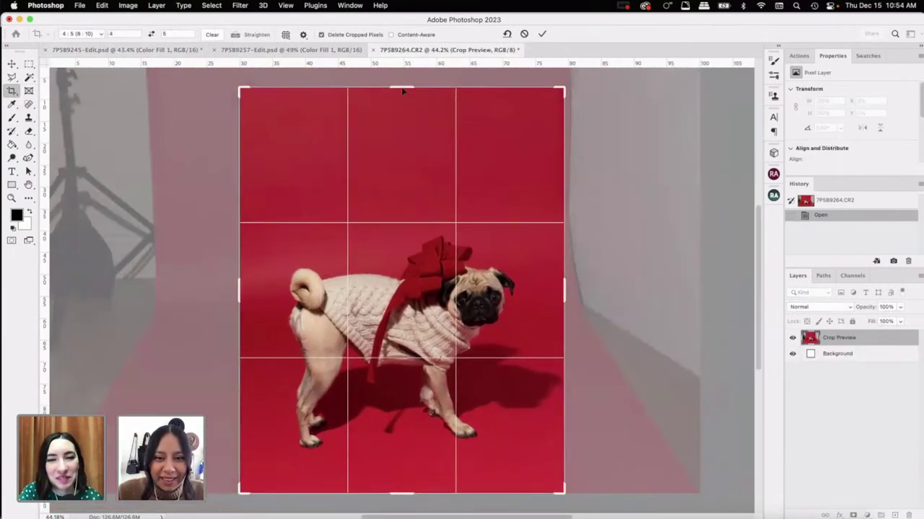
pyautogui.moveTo(451, 258); pyautogui.dragTo(440, 257)
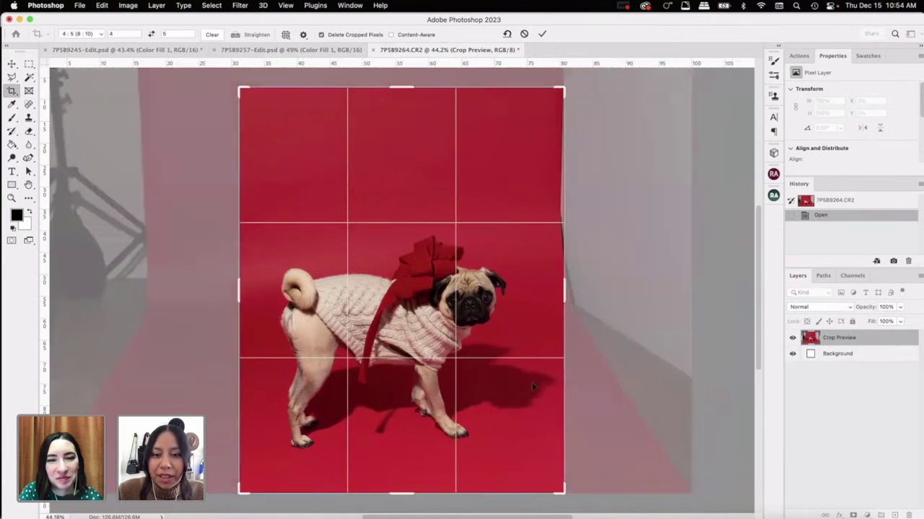
pyautogui.moveTo(469, 386)
pyautogui.mouseDown()
pyautogui.moveTo(456, 383)
pyautogui.moveTo(466, 384)
pyautogui.mouseUp()
pyautogui.press('Return')
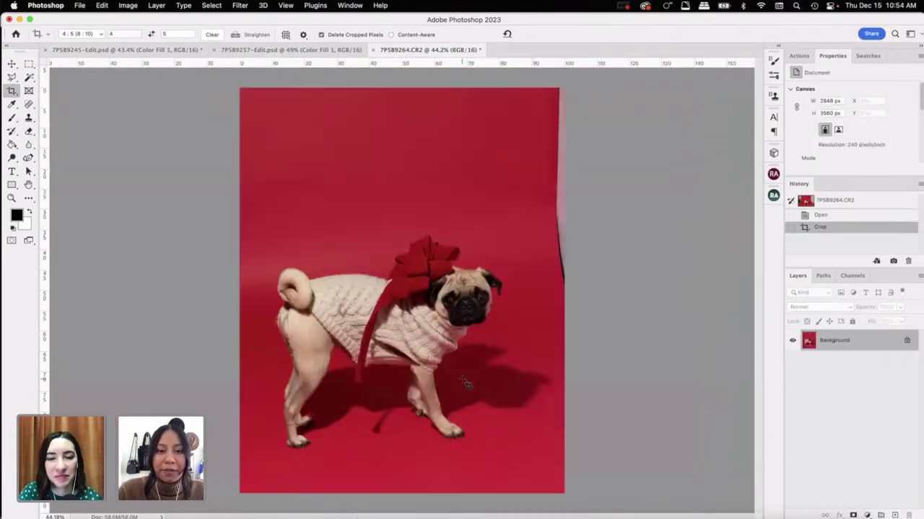
pyautogui.click(29, 65)
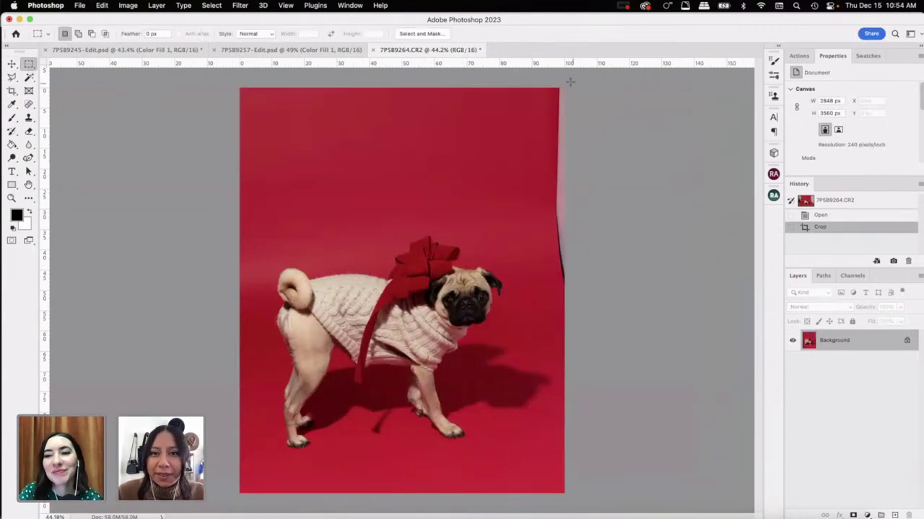
# Step: Duplicate the photo onto a new layer named 'Clean'
pyautogui.press('super+j')
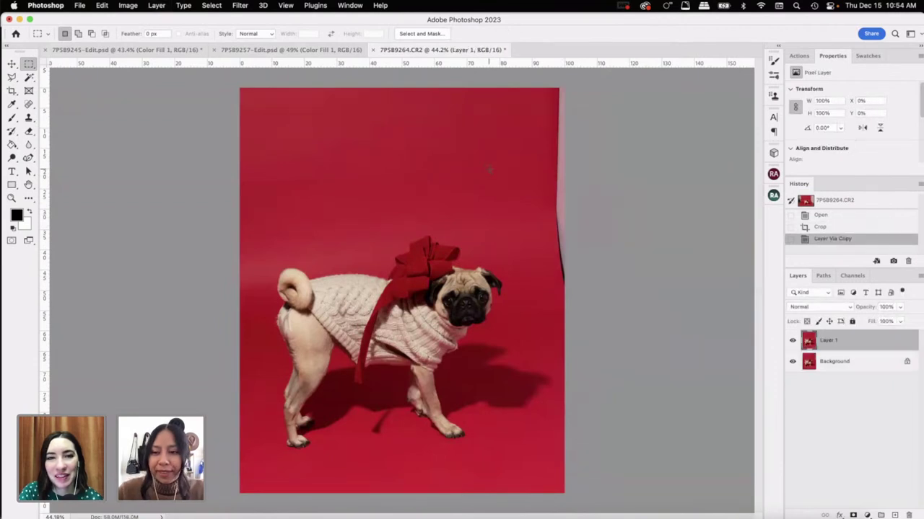
pyautogui.doubleClick(831, 340)
pyautogui.write('C')
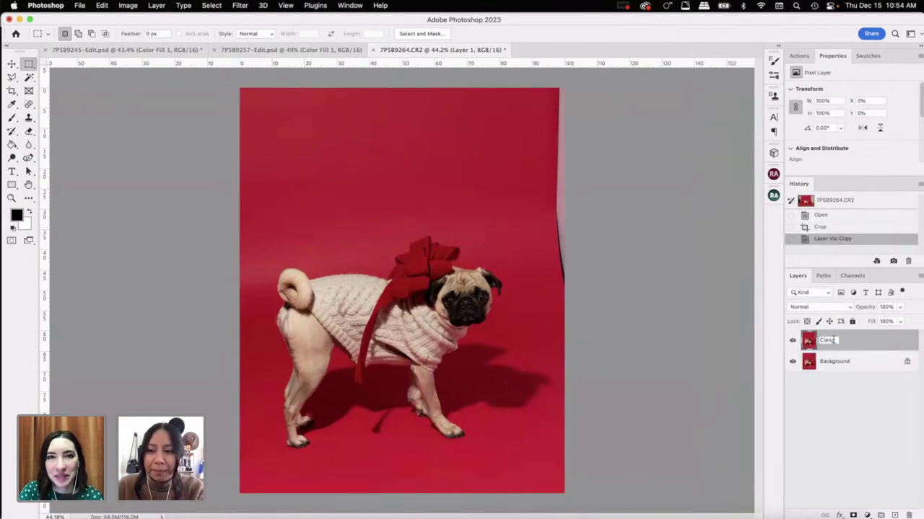
pyautogui.write('lean')
pyautogui.press('Return')
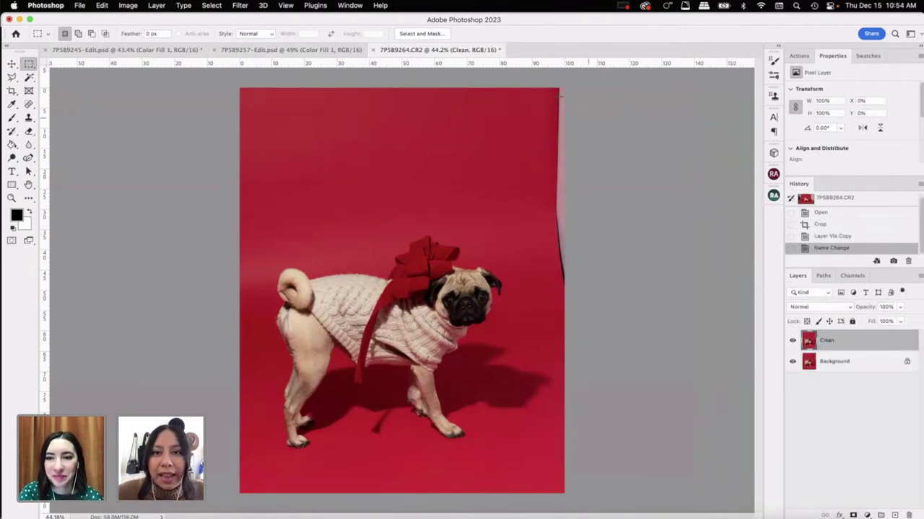
# Step: Content-Aware Fill the white strip along the right edge, then deselect
pyautogui.moveTo(544, 84); pyautogui.dragTo(635, 318)
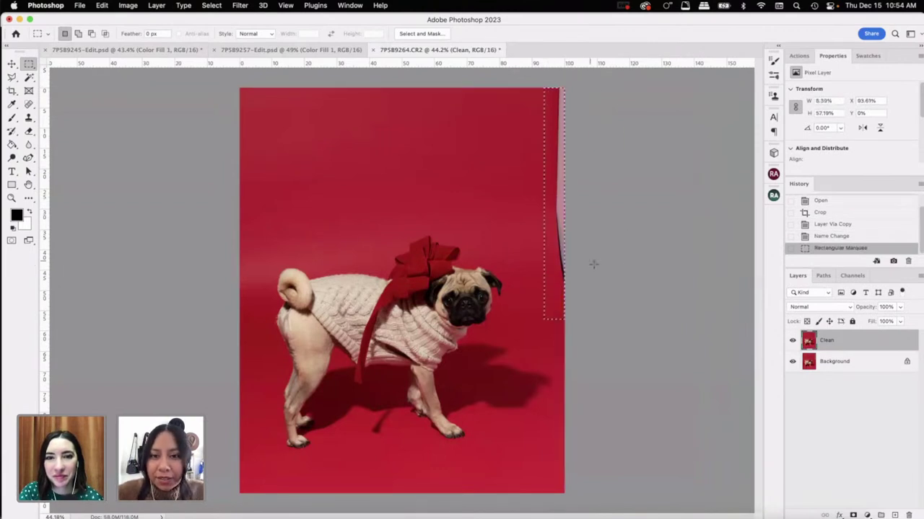
pyautogui.rightClick(561, 242)
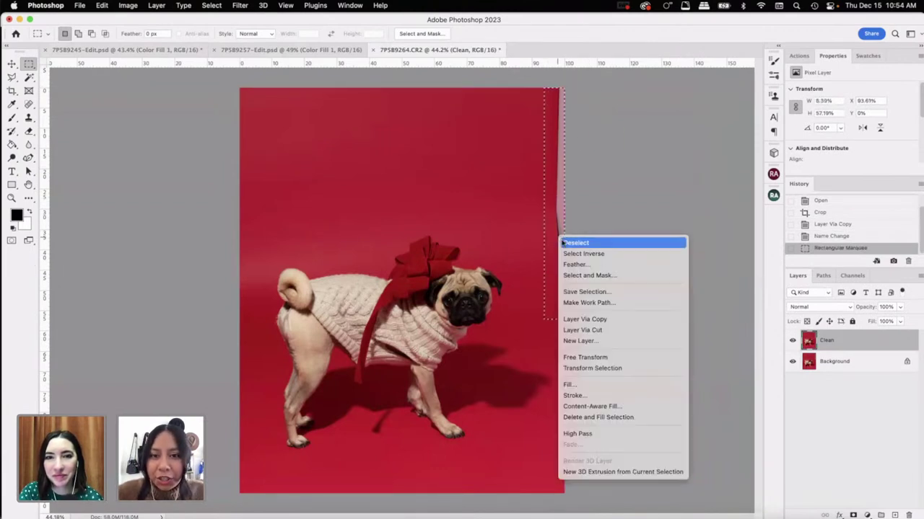
pyautogui.click(620, 385)
pyautogui.click(597, 153)
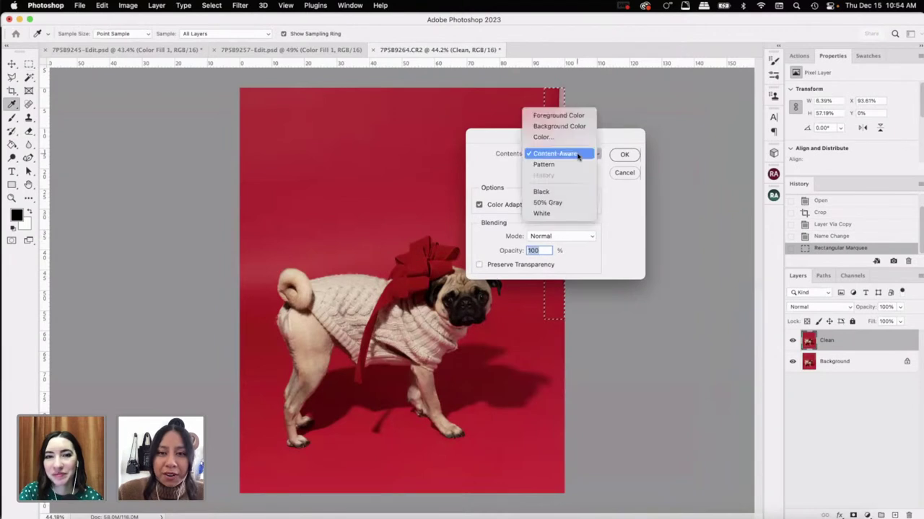
pyautogui.click(588, 153)
pyautogui.click(624, 154)
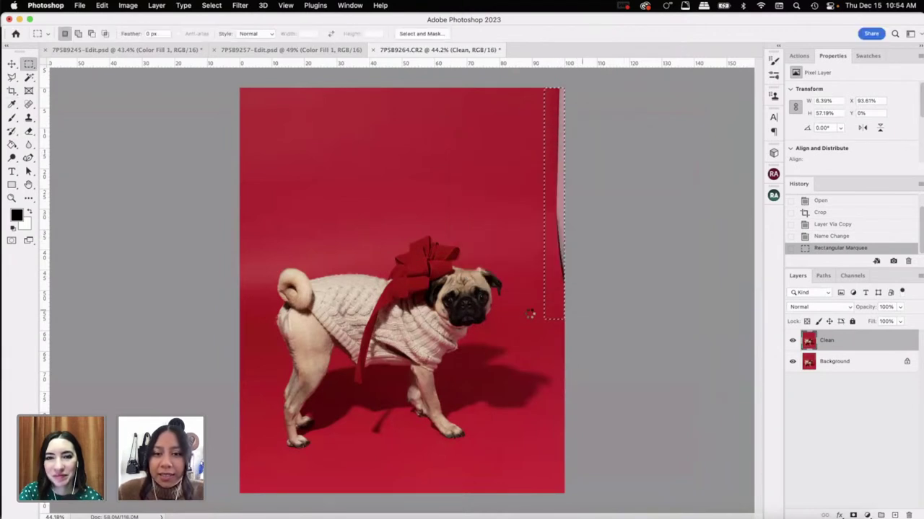
pyautogui.press('super+d')
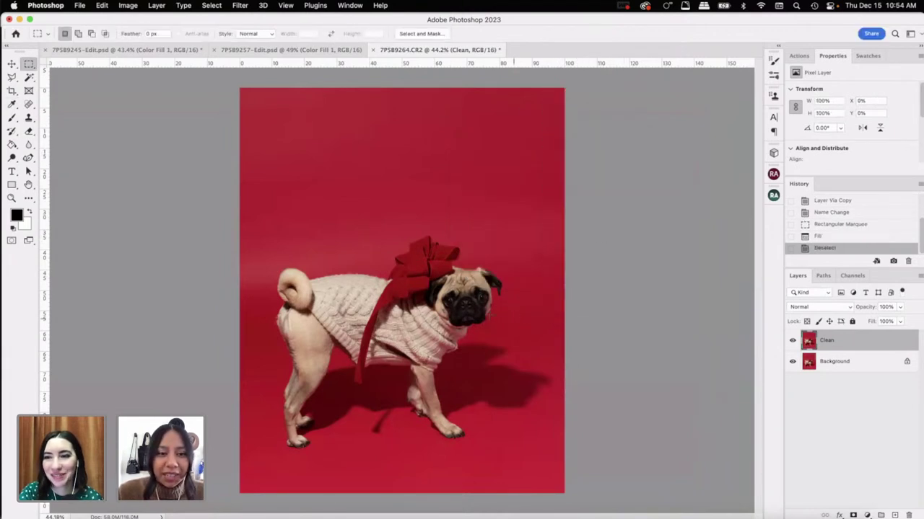
pyautogui.scroll(10, 409, 303)
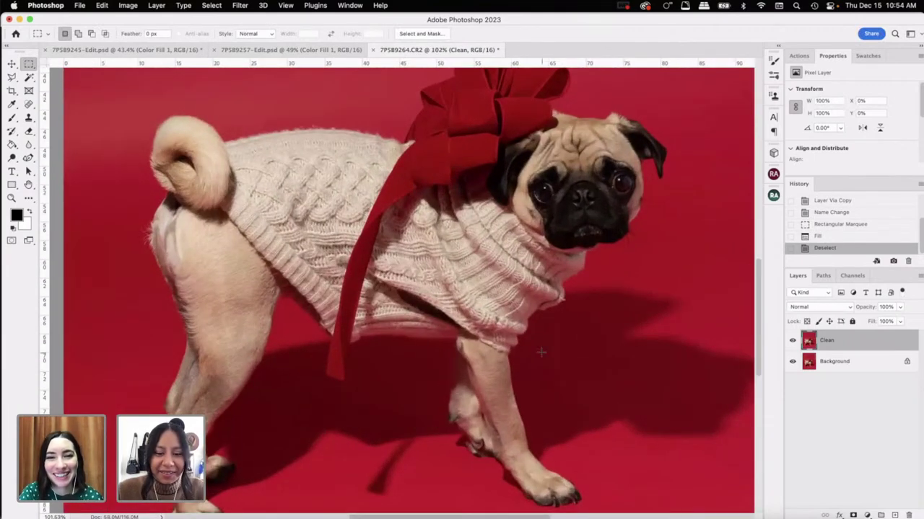
pyautogui.scroll(5, 553, 373)
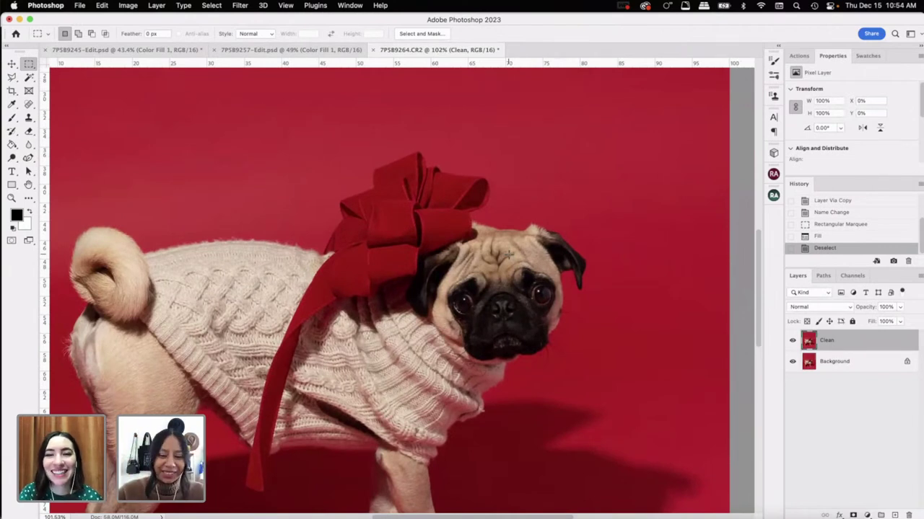
pyautogui.press('j')
pyautogui.scroll(-3, 236, 199)
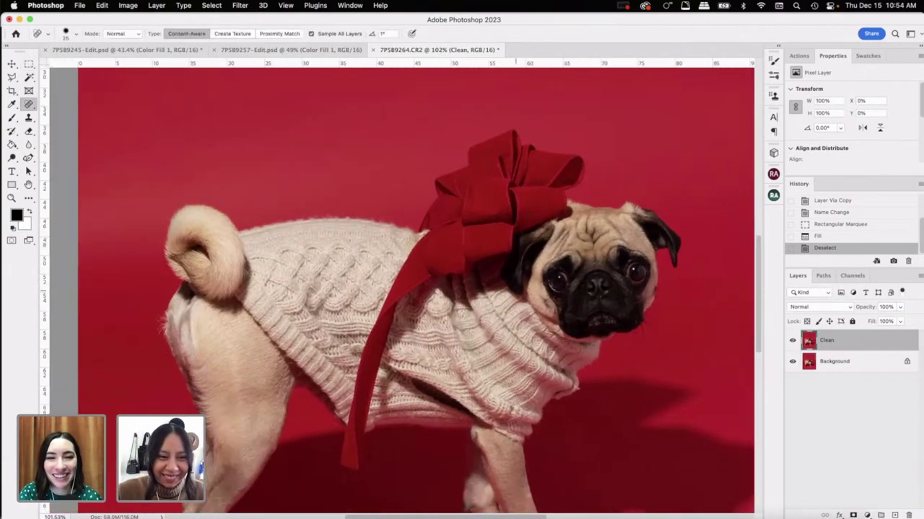
pyautogui.scroll(-4, 235, 199)
pyautogui.scroll(-3, 240, 153)
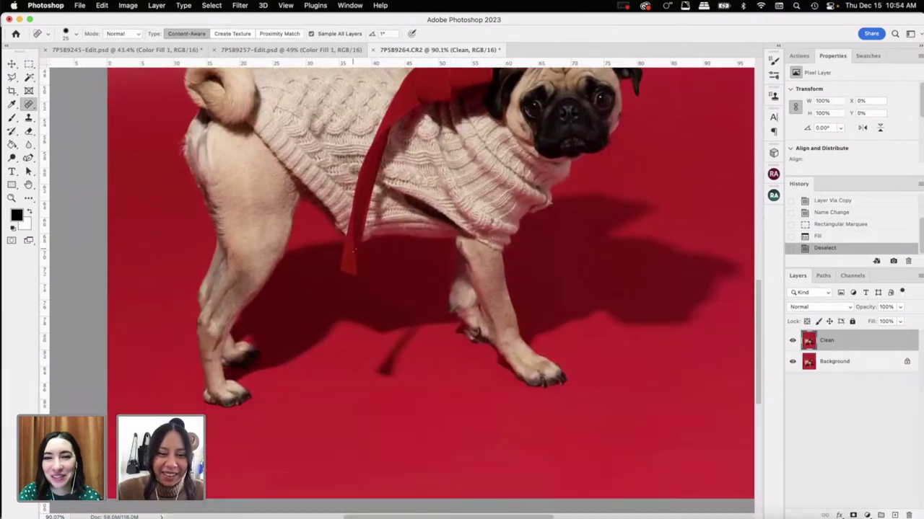
pyautogui.scroll(-3, 240, 153)
pyautogui.scroll(6, 356, 250)
pyautogui.scroll(-3, 355, 250)
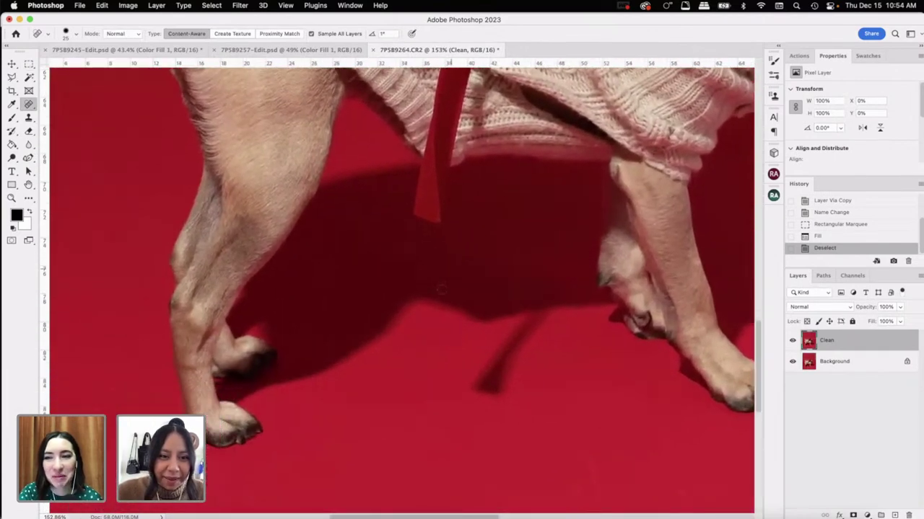
pyautogui.scroll(-2, 404, 274)
pyautogui.scroll(3, 463, 306)
pyautogui.hscroll(10, 462, 305)
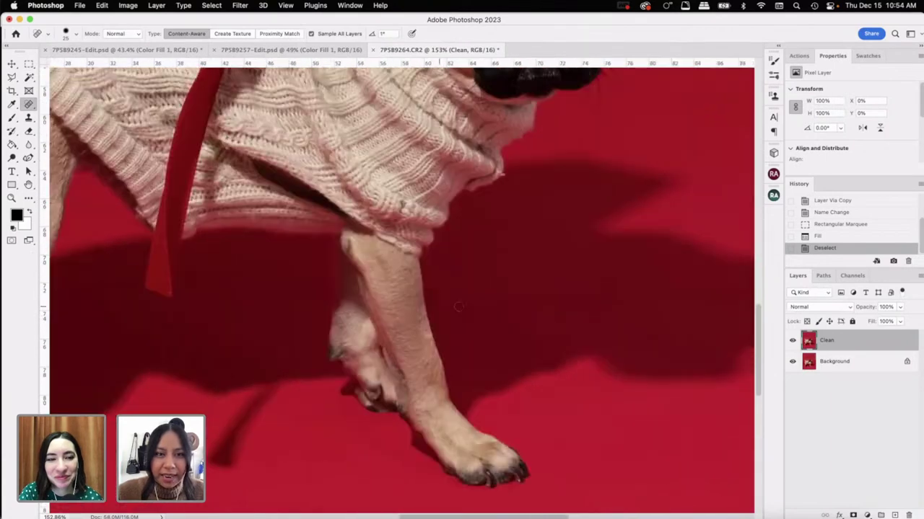
pyautogui.scroll(10, 392, 310)
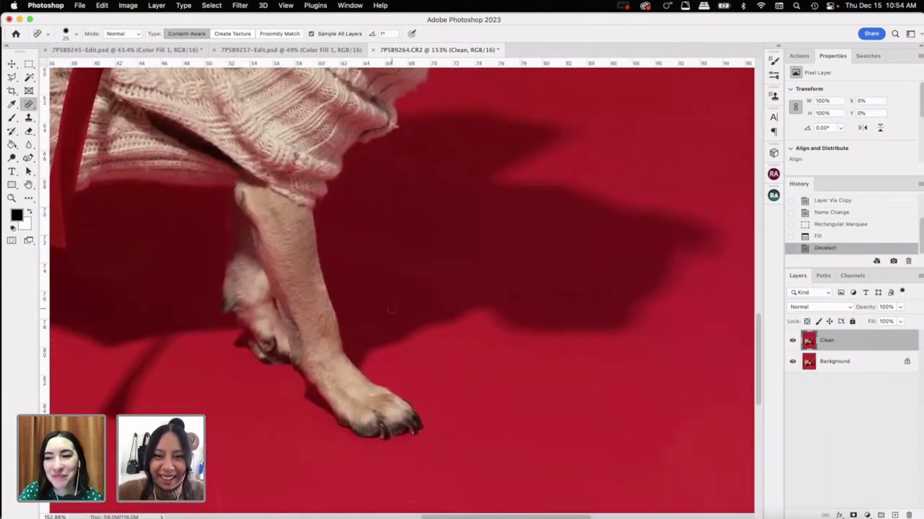
pyautogui.scroll(-2, 393, 310)
pyautogui.scroll(-3, 392, 310)
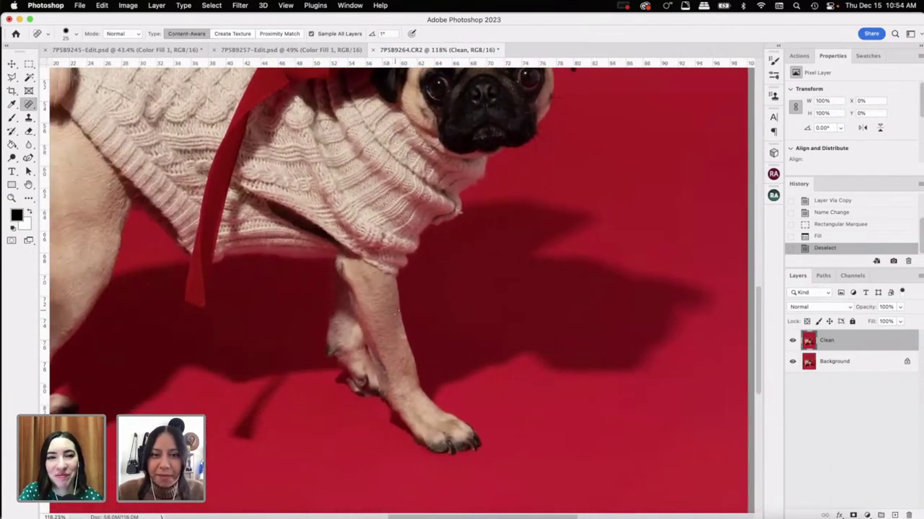
pyautogui.scroll(-5, 393, 310)
pyautogui.scroll(5, 392, 288)
pyautogui.hscroll(-2, 392, 288)
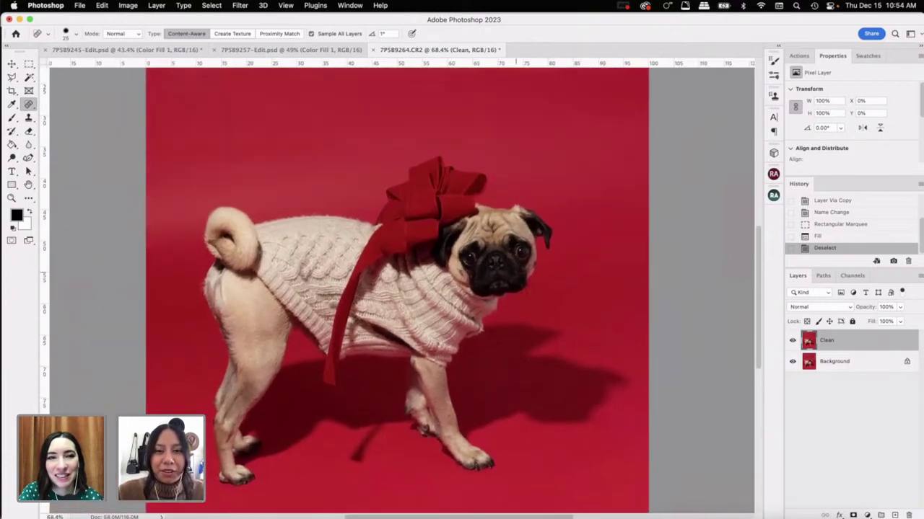
pyautogui.click(27, 78)
# Step: Magic Wand-select the red floor and backdrop around the standing pug, leaving out the dog and its shadow
pyautogui.scroll(-3, 639, 346)
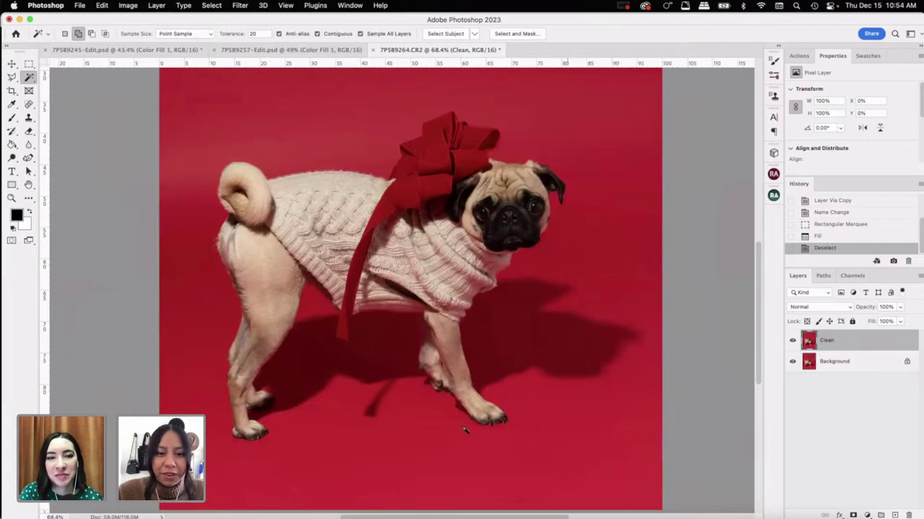
pyautogui.click(339, 412)
pyautogui.click(210, 382)
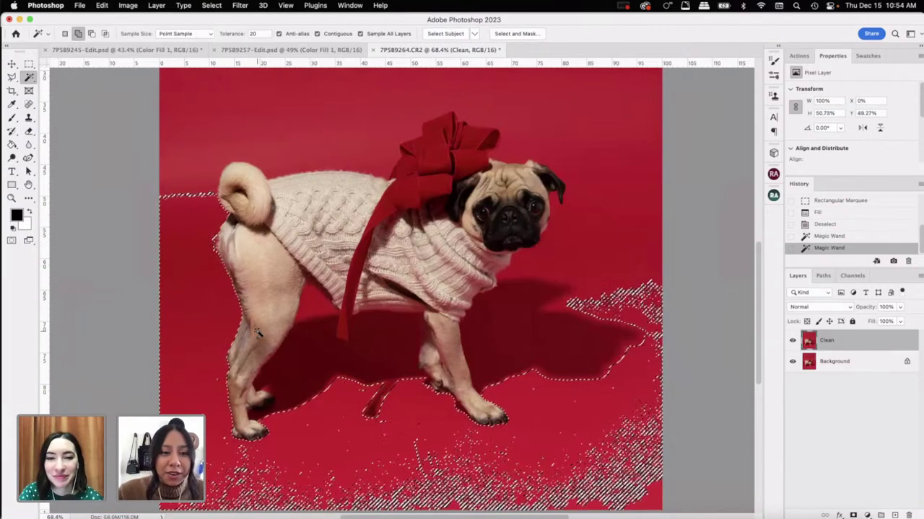
pyautogui.click(275, 144)
pyautogui.click(277, 119)
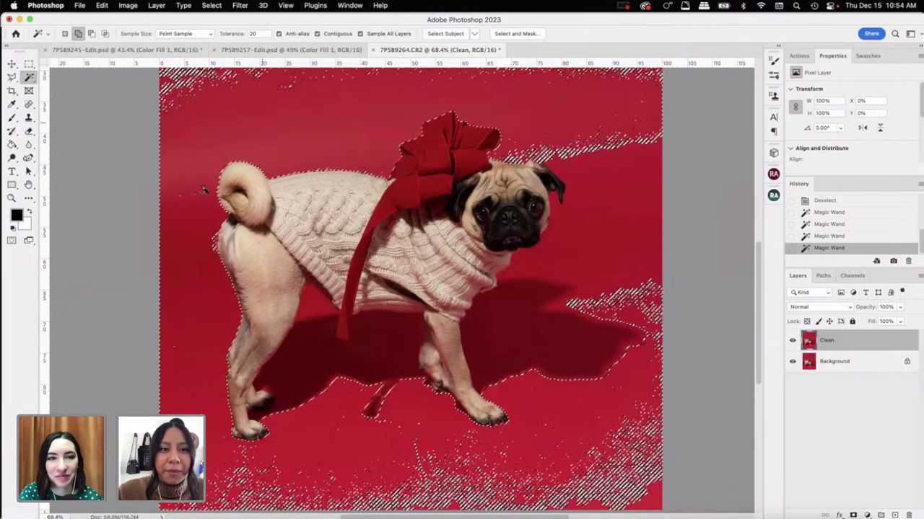
pyautogui.click(195, 191)
pyautogui.click(606, 187)
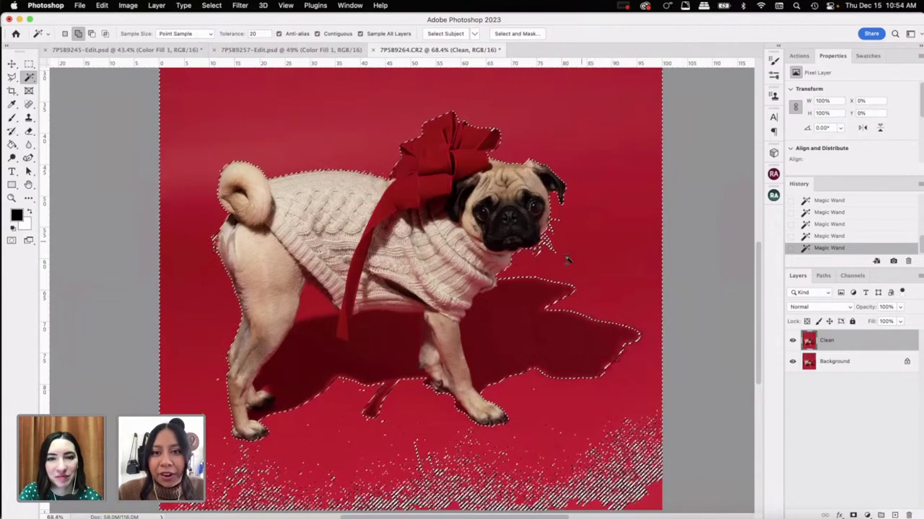
pyautogui.click(612, 458)
pyautogui.scroll(-3, 612, 459)
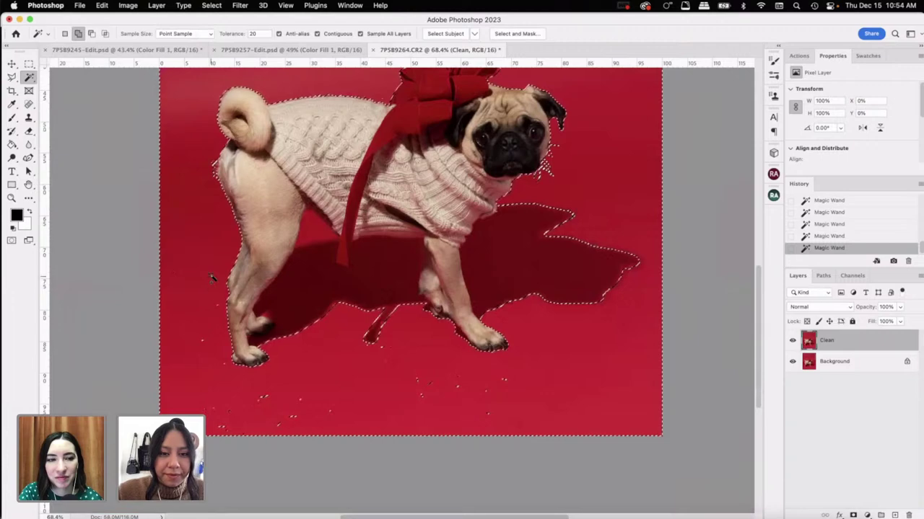
pyautogui.scroll(7, 317, 402)
pyautogui.scroll(1, 440, 170)
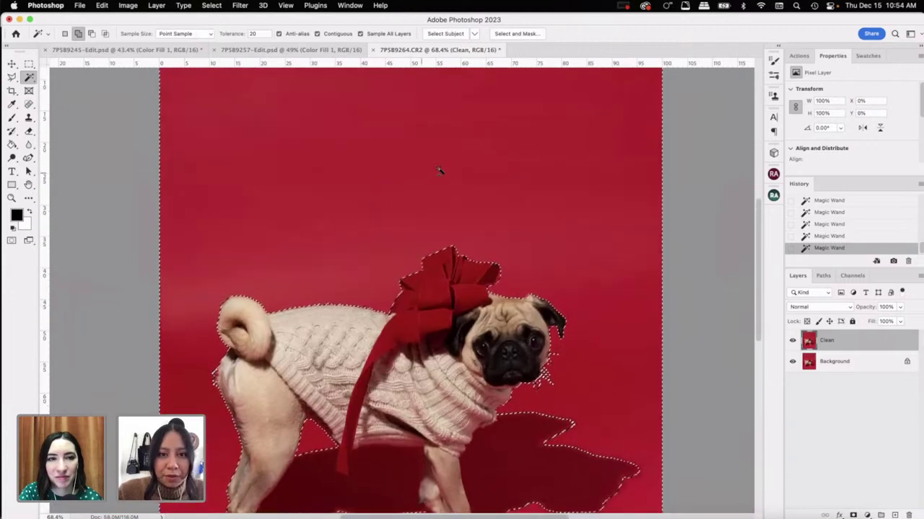
pyautogui.click(13, 78)
# Step: Lasso an area across the top of the canvas to adjust the selection
pyautogui.scroll(-3, 375, 181)
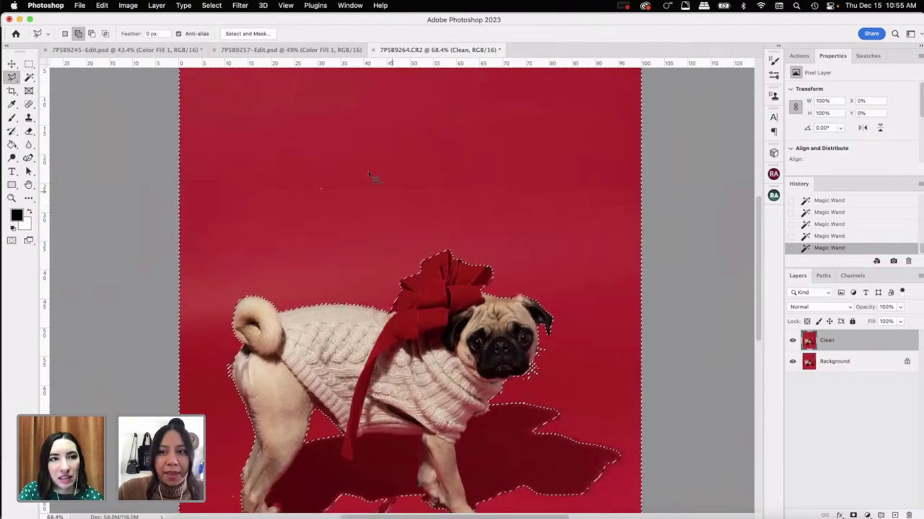
pyautogui.moveTo(198, 88)
pyautogui.mouseDown()
pyautogui.moveTo(180, 264)
pyautogui.moveTo(385, 259)
pyautogui.moveTo(381, 267)
pyautogui.moveTo(509, 249)
pyautogui.mouseUp()
pyautogui.click(611, 240)
pyautogui.doubleClick(606, 84)
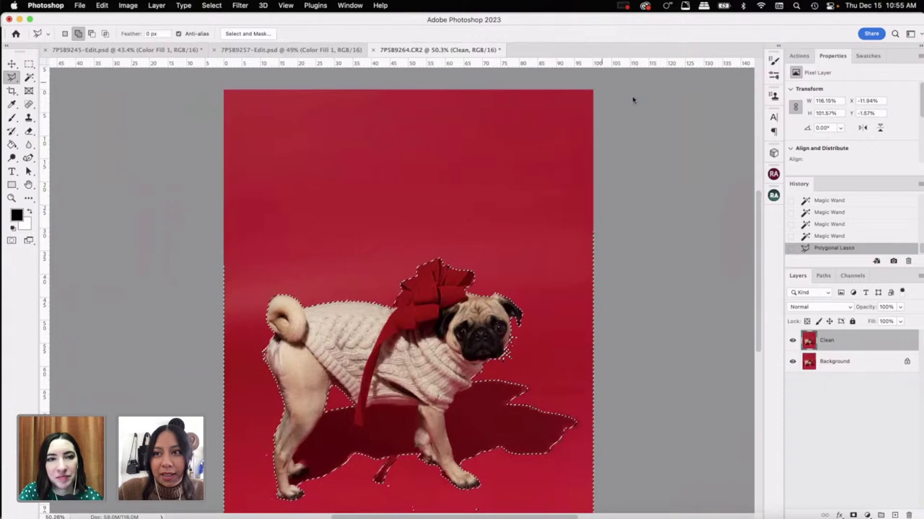
# Step: Trim the selection with a polygon along the left and bottom edges and up the hind leg
pyautogui.scroll(-3, 386, 249)
pyautogui.click(226, 141)
pyautogui.click(179, 162)
pyautogui.click(214, 462)
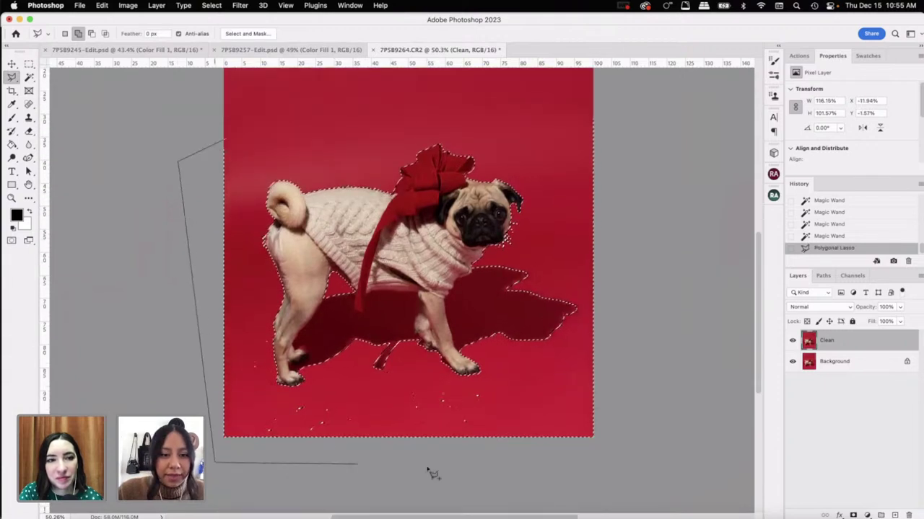
pyautogui.click(426, 466)
pyautogui.click(377, 408)
pyautogui.click(280, 391)
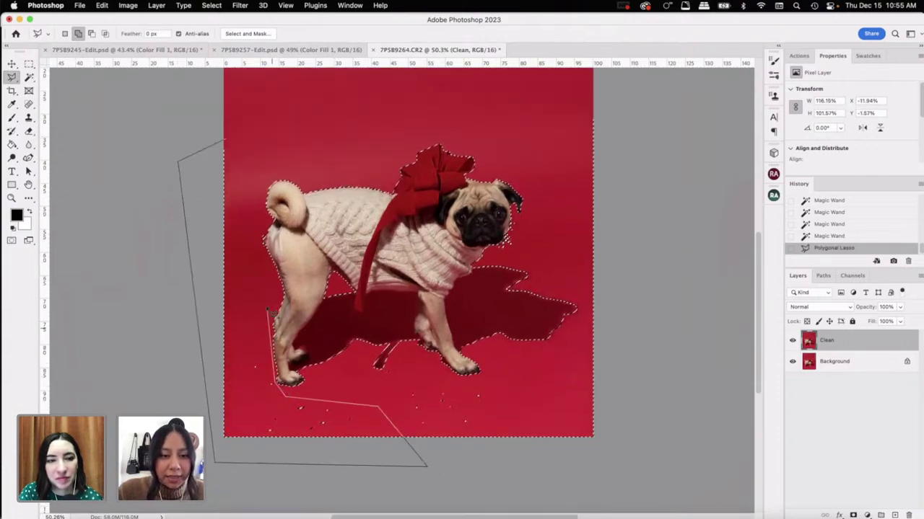
pyautogui.click(269, 312)
pyautogui.click(253, 211)
pyautogui.click(226, 140)
pyautogui.press('super+plus')
# Step: Reshape the selection around the shadow's left tip and the area below it
pyautogui.scroll(5, 294, 250)
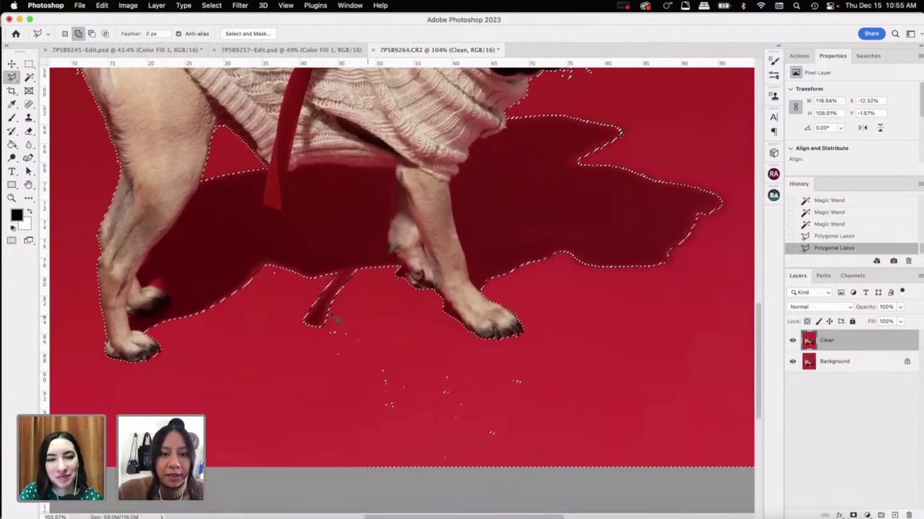
pyautogui.click(333, 317)
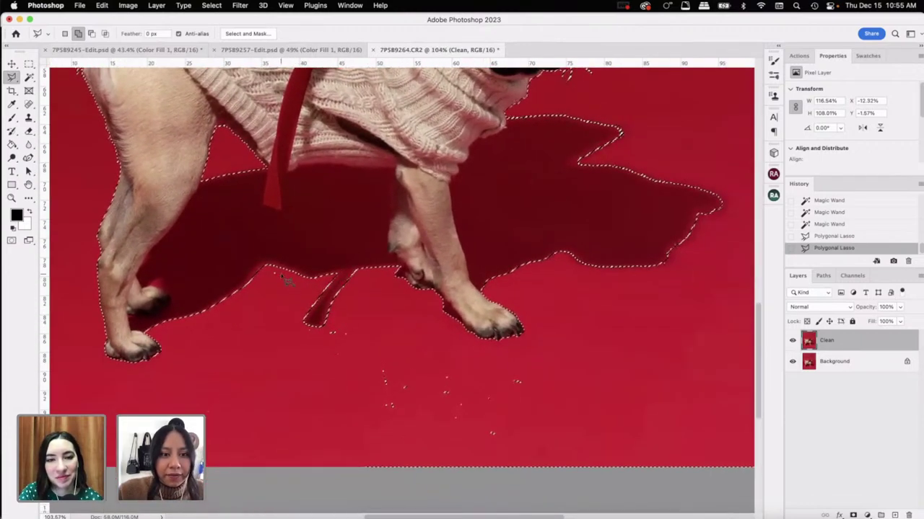
pyautogui.click(276, 269)
pyautogui.click(325, 318)
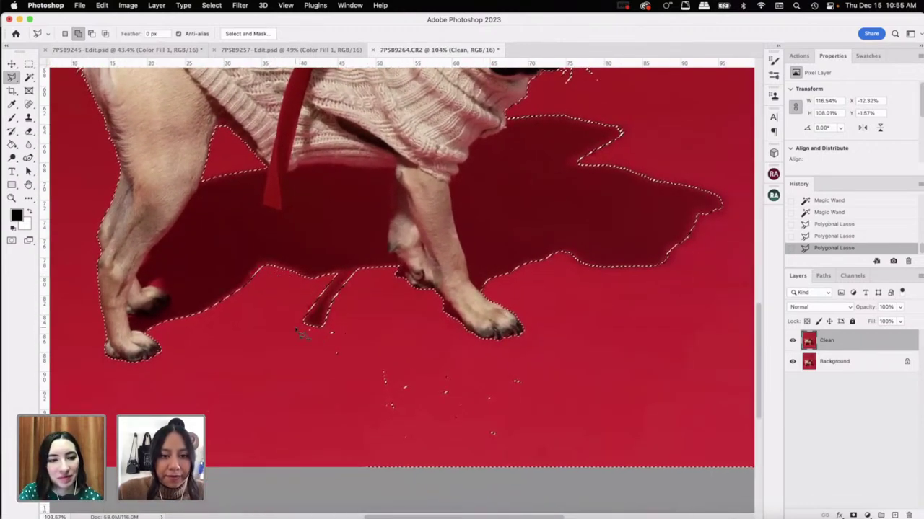
pyautogui.click(310, 326)
pyautogui.click(375, 311)
pyautogui.click(409, 345)
pyautogui.click(281, 399)
pyautogui.doubleClick(283, 352)
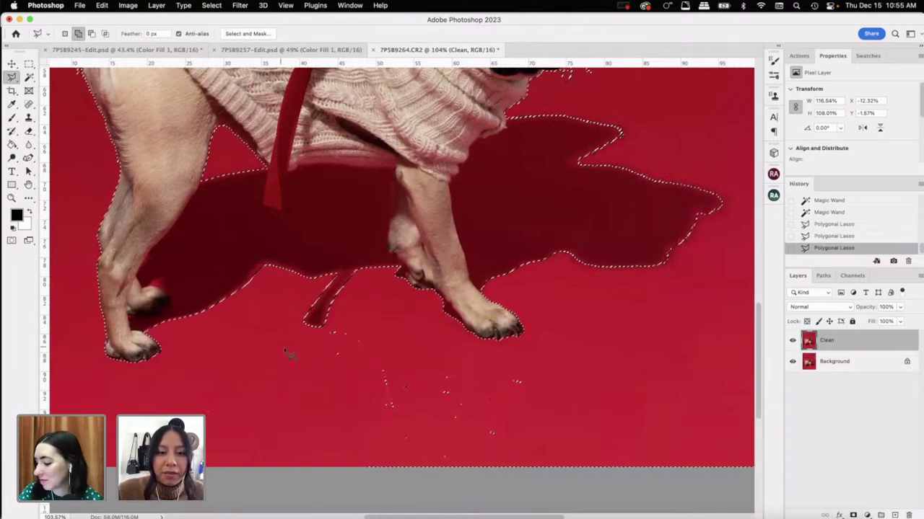
# Step: Drop the stray specks below the shadow near the canvas bottom from the selection
pyautogui.click(376, 352)
pyautogui.click(318, 397)
pyautogui.click(385, 461)
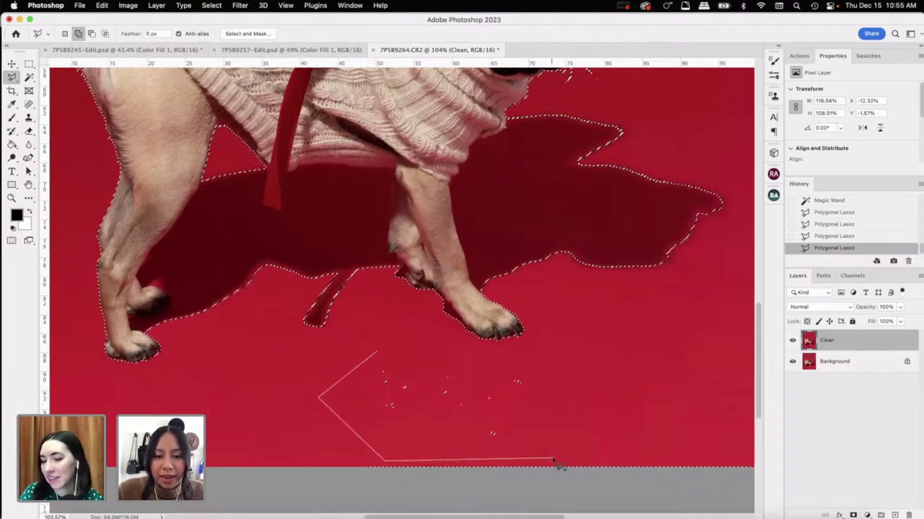
pyautogui.click(558, 460)
pyautogui.click(558, 375)
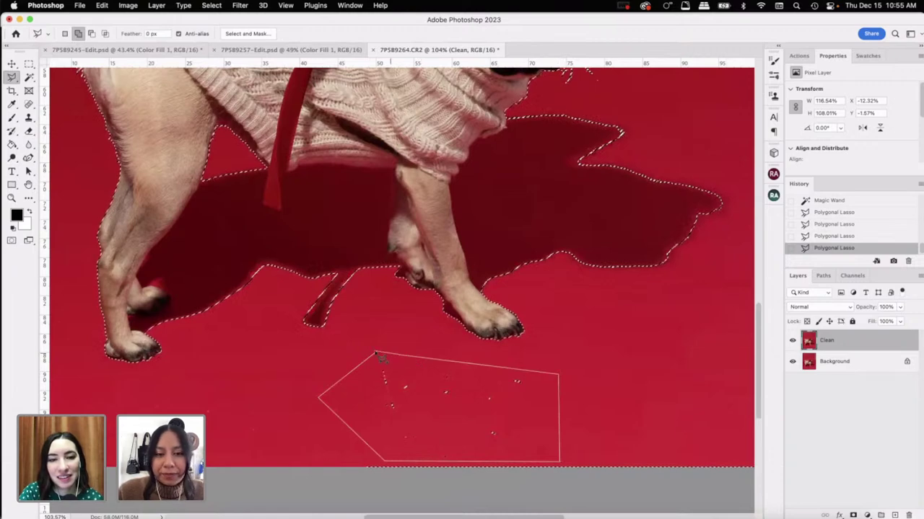
pyautogui.click(377, 353)
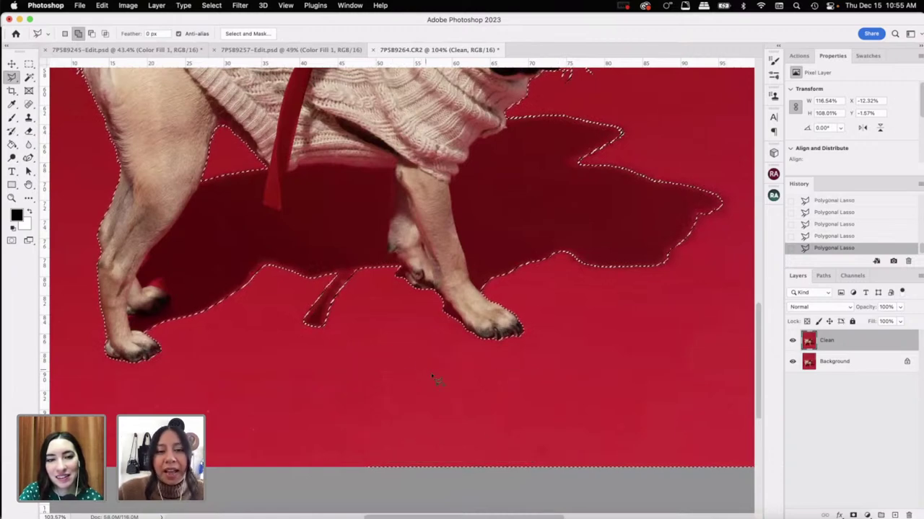
# Step: Review the cleaned-up selection and bring it into Select and Mask
pyautogui.scroll(5, 431, 373)
pyautogui.hscroll(5, 430, 373)
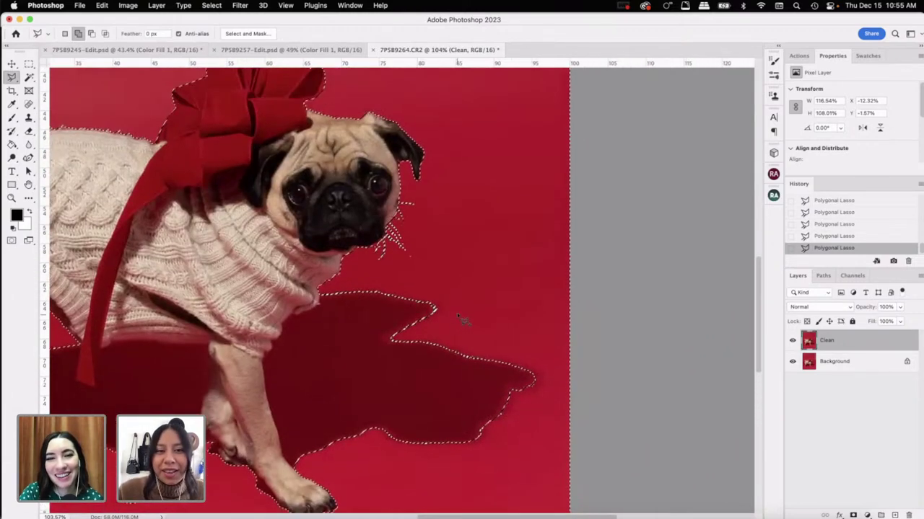
pyautogui.scroll(5, 461, 321)
pyautogui.hscroll(-3, 461, 321)
pyautogui.scroll(-5, 414, 352)
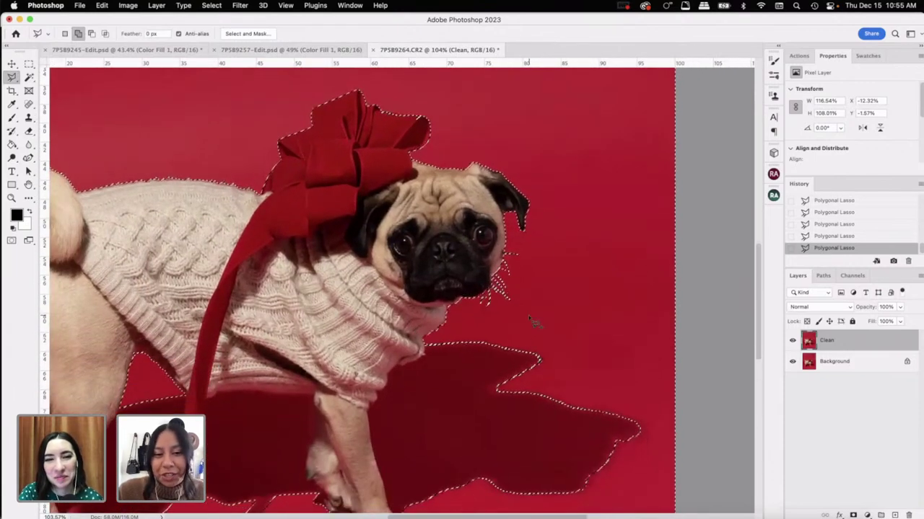
pyautogui.hscroll(3, 491, 281)
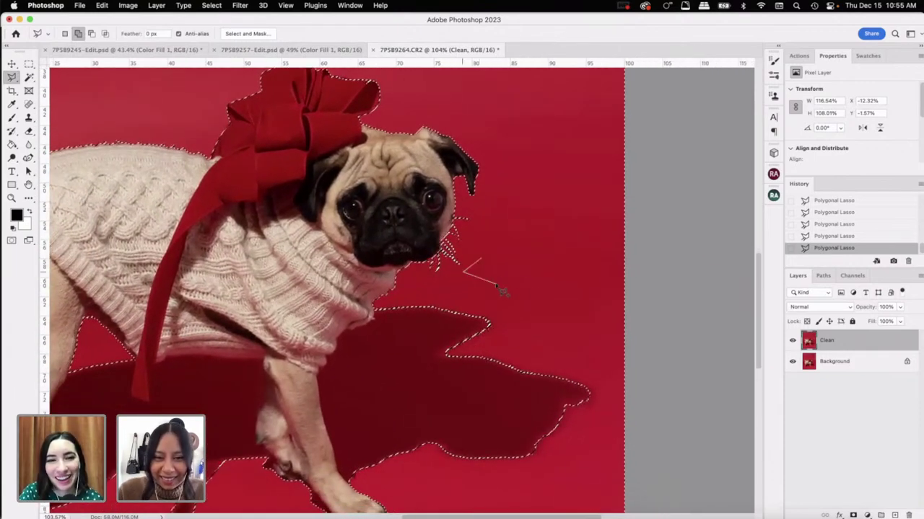
pyautogui.scroll(5, 546, 296)
pyautogui.hscroll(-2, 547, 295)
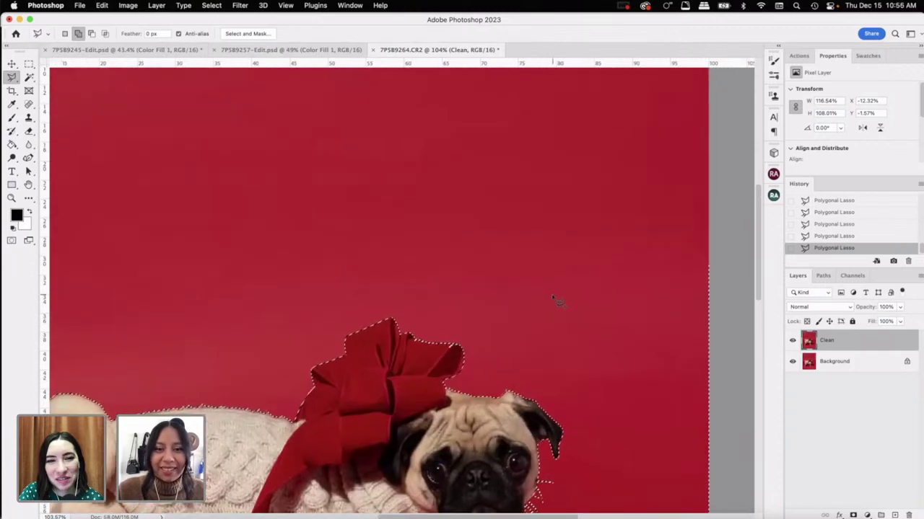
pyautogui.scroll(-5, 555, 302)
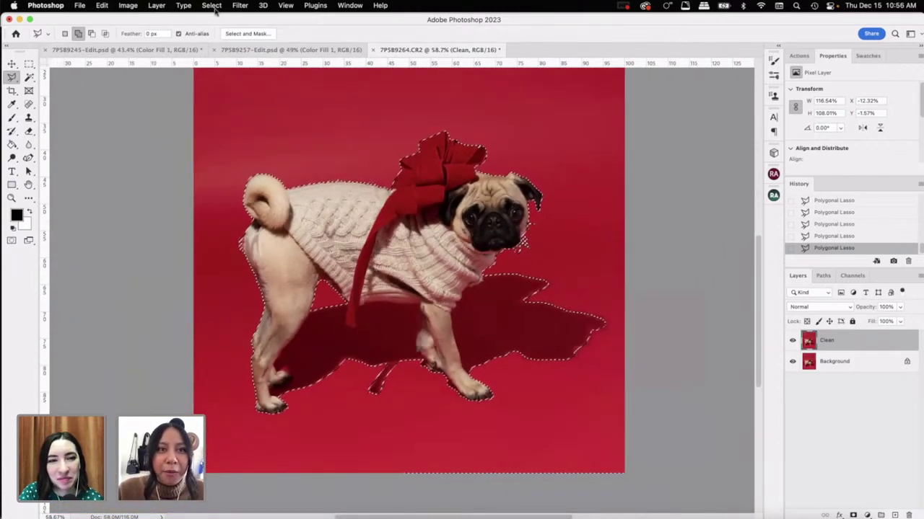
pyautogui.click(211, 5)
pyautogui.press('super+d')
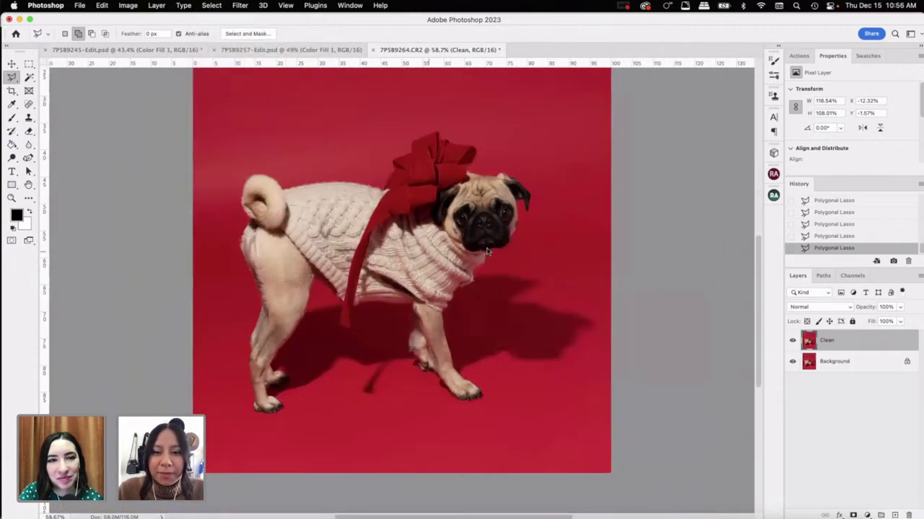
pyautogui.press('super+alt+r')
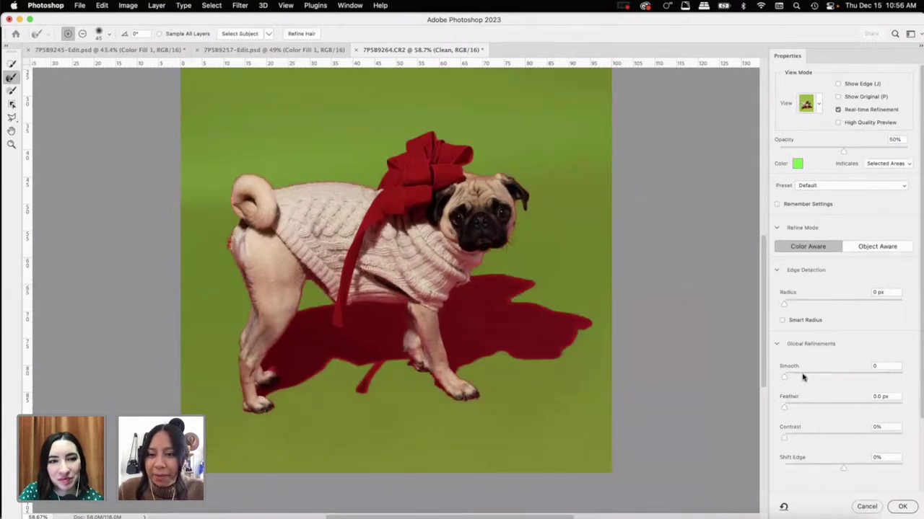
# Step: Set Global Refinements Smooth to 16, inspect the pug and shadow edges, and apply
pyautogui.scroll(5, 366, 286)
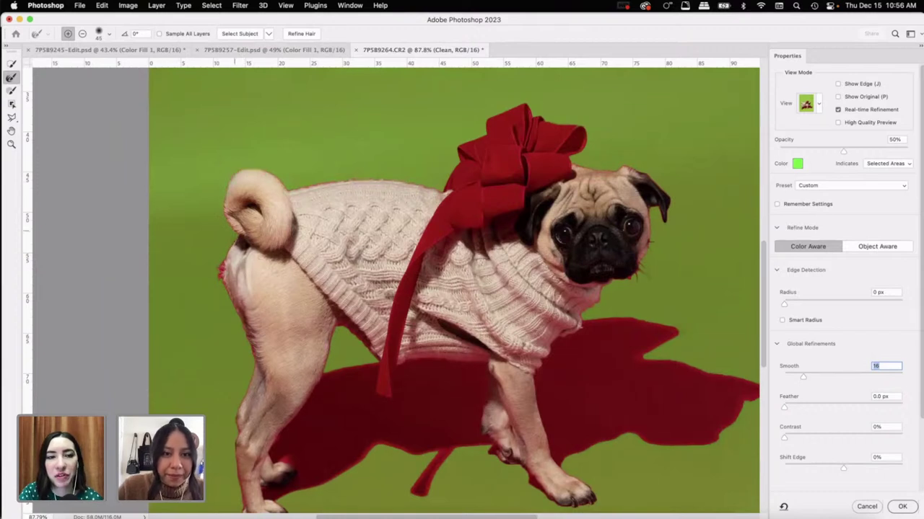
pyautogui.scroll(-1, 238, 243)
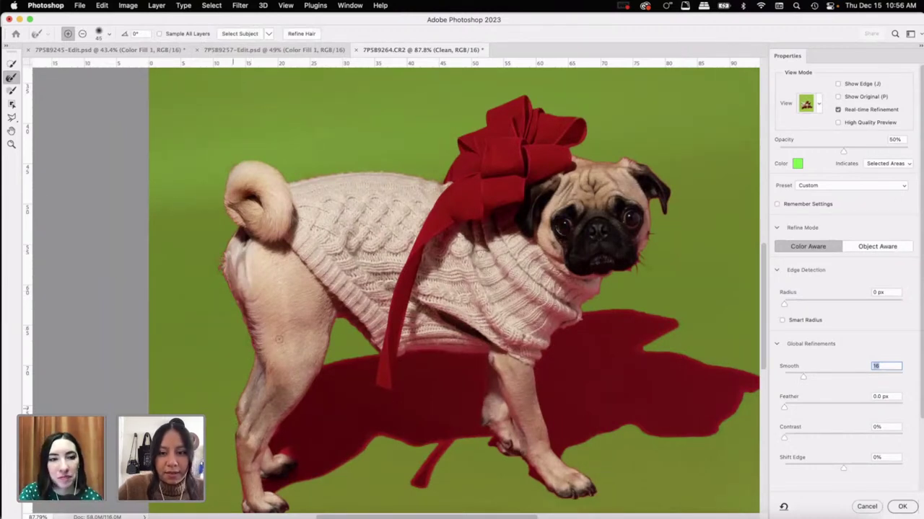
pyautogui.scroll(-5, 280, 340)
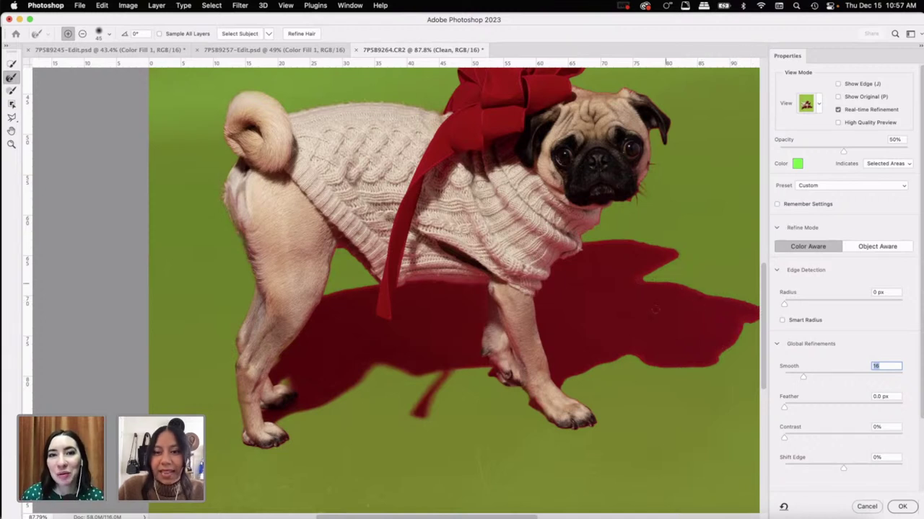
pyautogui.hscroll(6, 527, 329)
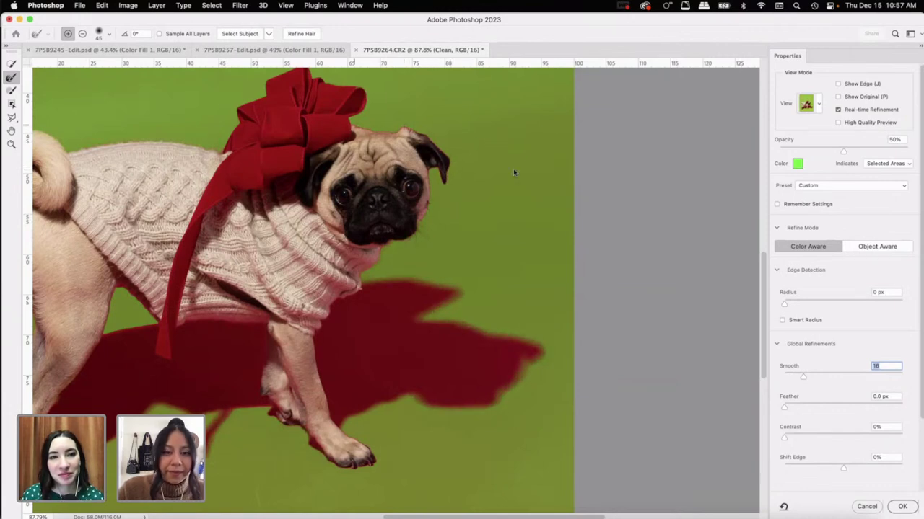
pyautogui.scroll(2, 515, 173)
pyautogui.scroll(-3, 523, 162)
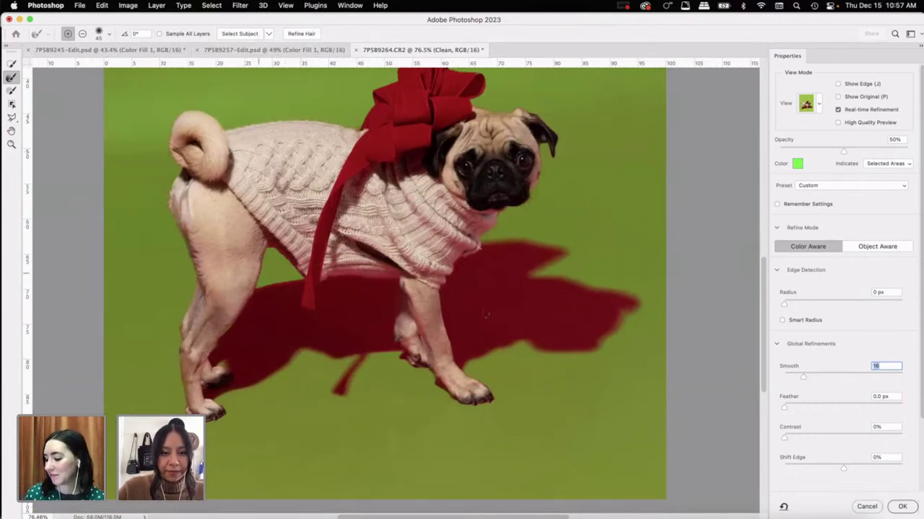
pyautogui.scroll(2, 486, 315)
pyautogui.scroll(-4, 486, 315)
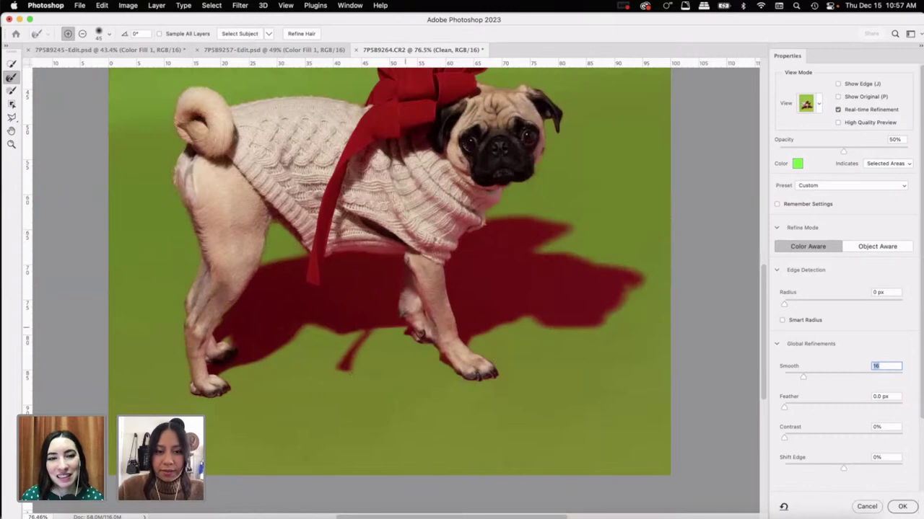
pyautogui.click(903, 508)
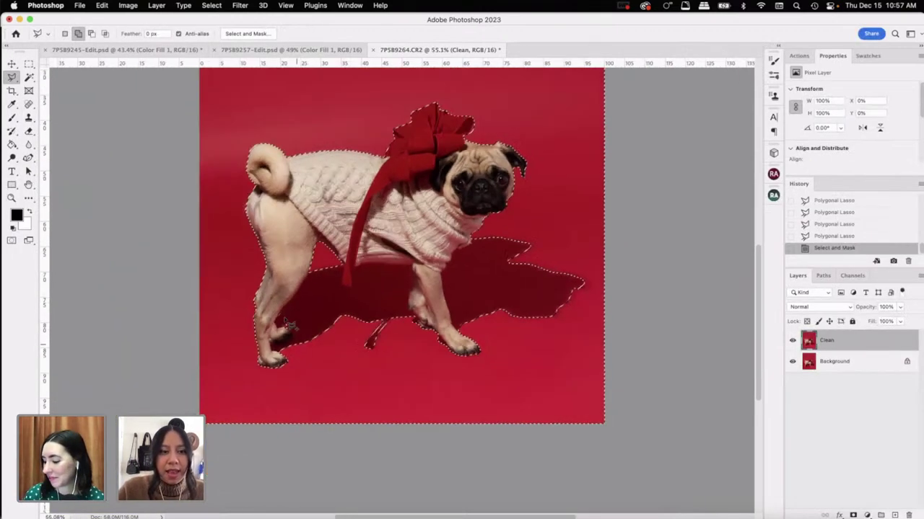
# Step: Add a Solid Color fill layer, Color Fill 1, in red #bc0019 over the backdrop
pyautogui.click(157, 6)
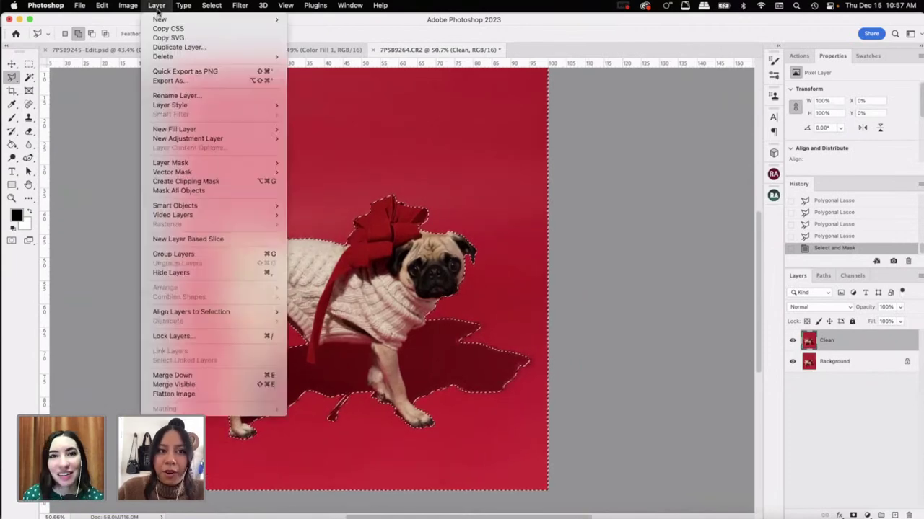
pyautogui.moveTo(217, 130)
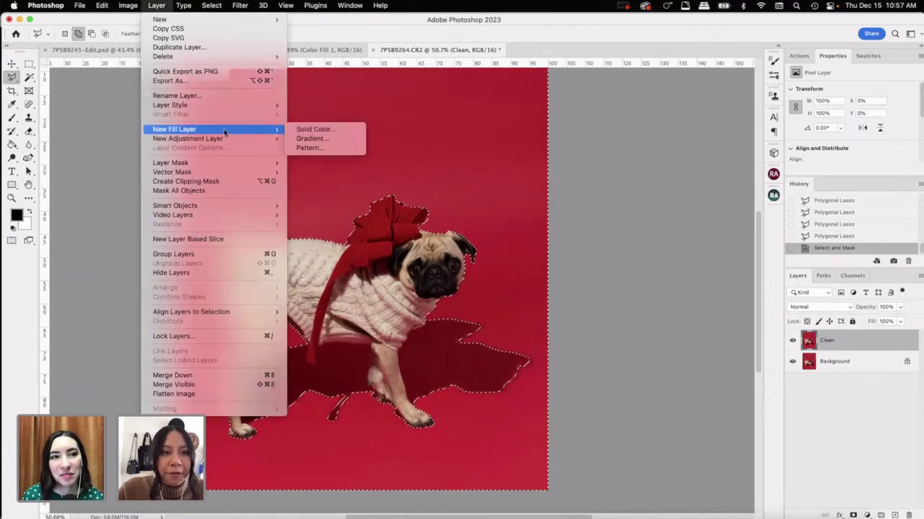
pyautogui.click(315, 130)
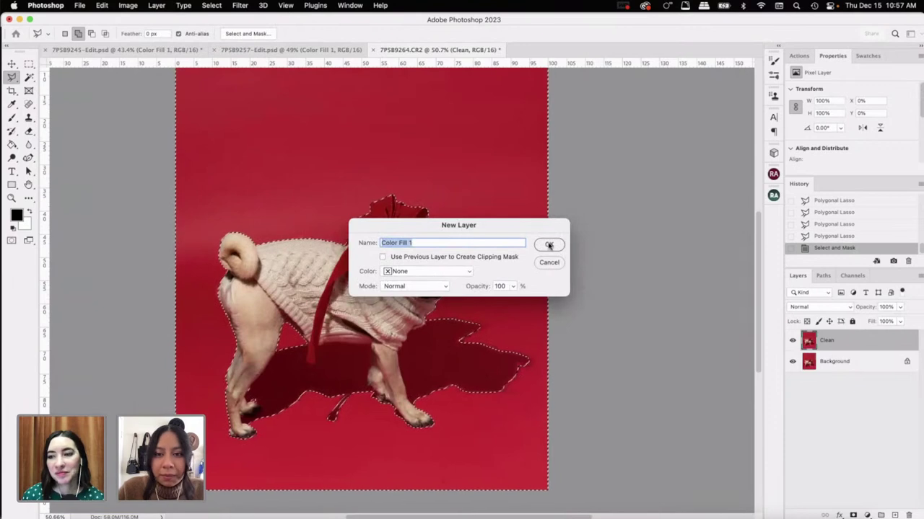
pyautogui.click(549, 246)
pyautogui.write('bc0019')
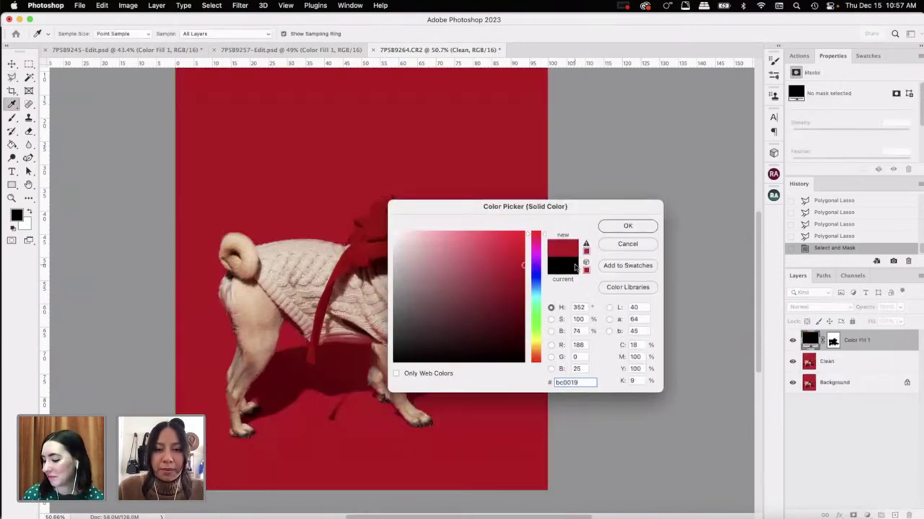
pyautogui.click(627, 226)
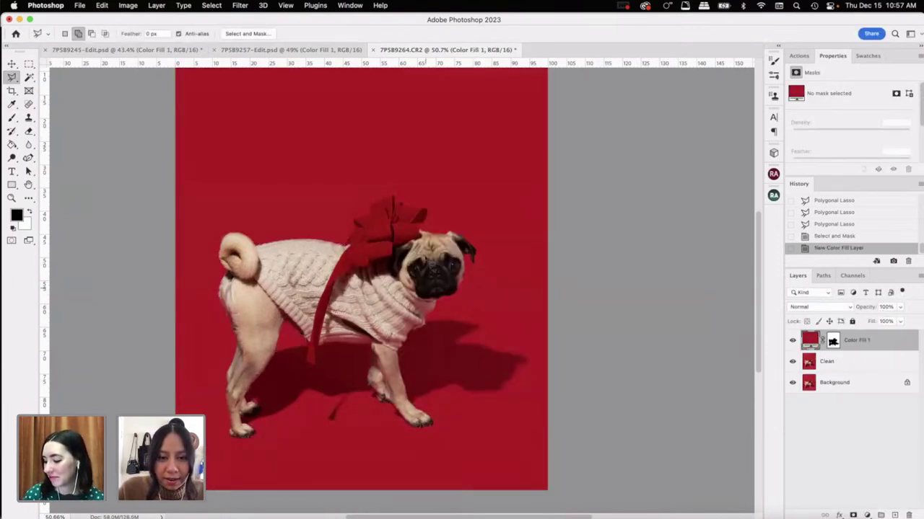
pyautogui.scroll(2, 441, 244)
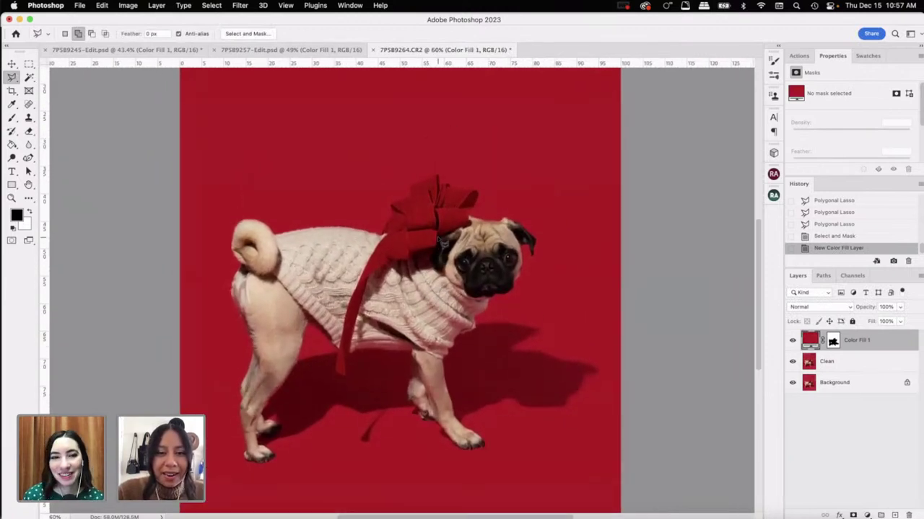
pyautogui.scroll(-3, 441, 244)
# Step: Duplicate the Clean layer and name the copy D&B
pyautogui.click(860, 369)
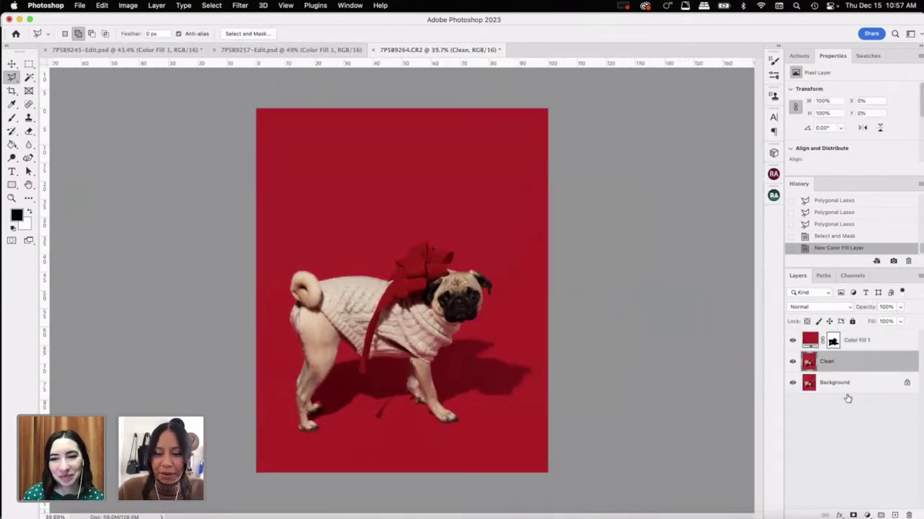
pyautogui.press('super+j')
pyautogui.doubleClick(834, 362)
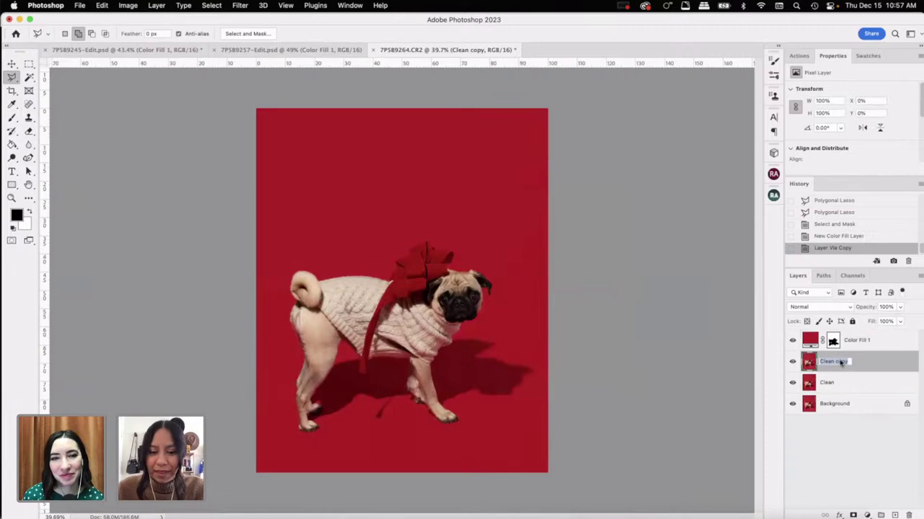
pyautogui.write('D&B')
pyautogui.press('Return')
pyautogui.scroll(3, 394, 312)
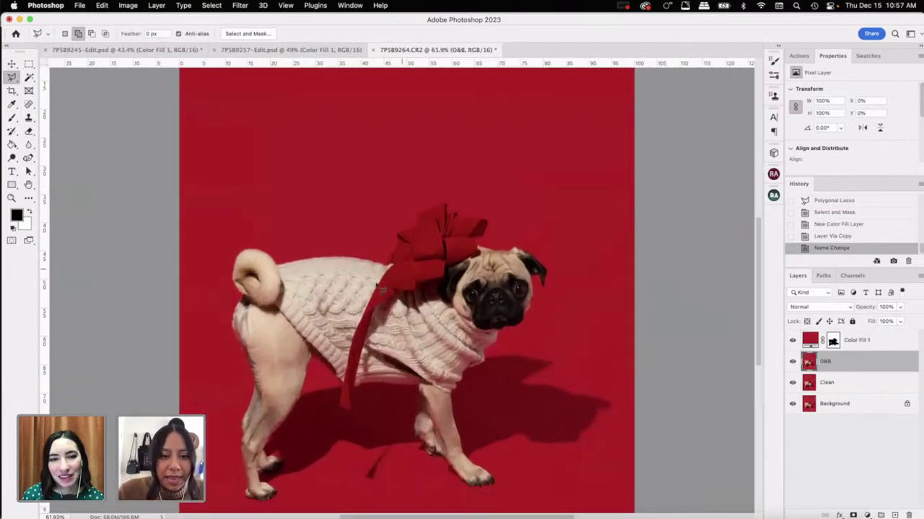
pyautogui.scroll(-3, 385, 281)
# Step: Dodge the pug's face, sweater and rear with a 250-size Dodge brush
pyautogui.press('o')
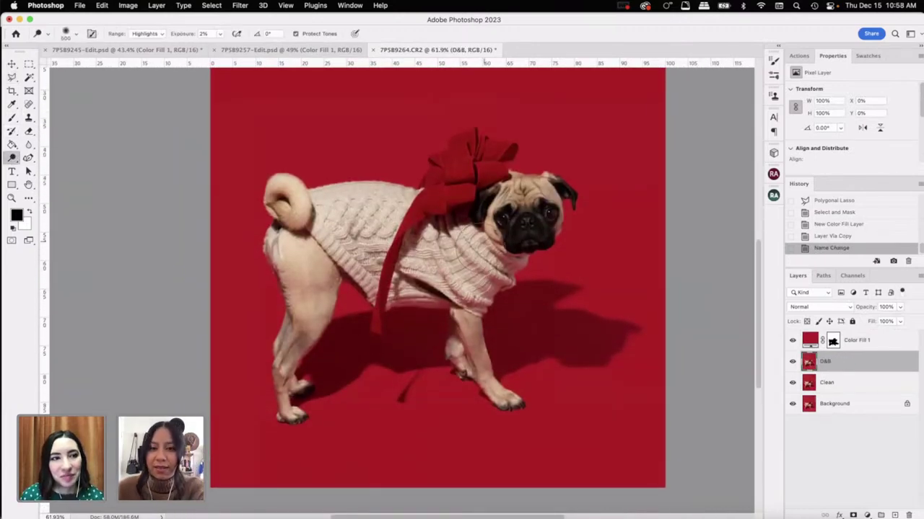
pyautogui.press('[')
pyautogui.press('[')
pyautogui.press('[')
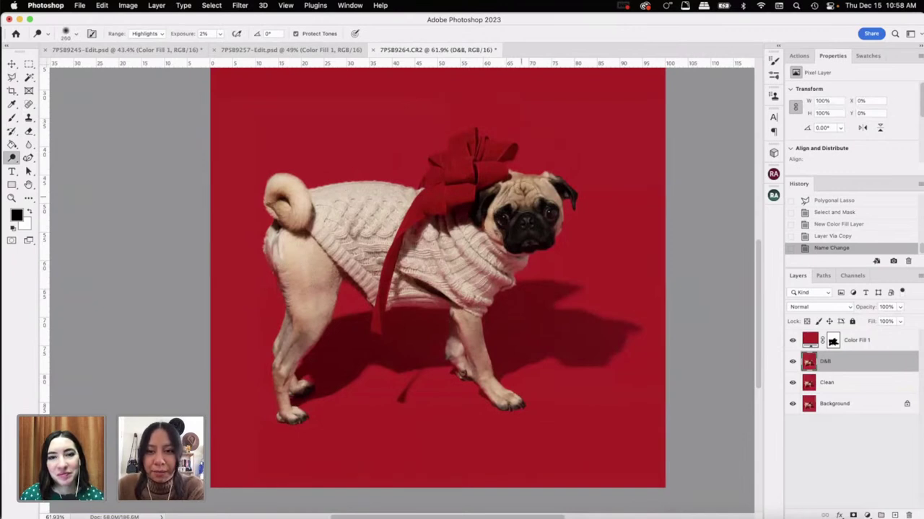
pyautogui.moveTo(537, 186)
pyautogui.mouseDown()
pyautogui.moveTo(514, 181)
pyautogui.moveTo(486, 244)
pyautogui.moveTo(545, 216)
pyautogui.moveTo(514, 186)
pyautogui.mouseUp()
pyautogui.moveTo(466, 240)
pyautogui.mouseDown()
pyautogui.moveTo(477, 265)
pyautogui.moveTo(431, 249)
pyautogui.moveTo(420, 273)
pyautogui.moveTo(444, 283)
pyautogui.mouseUp()
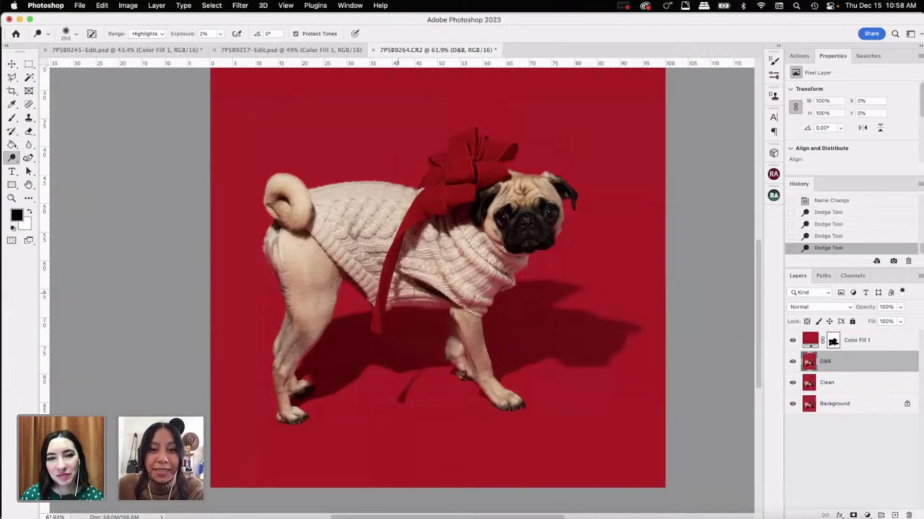
pyautogui.moveTo(375, 267)
pyautogui.mouseDown()
pyautogui.moveTo(370, 284)
pyautogui.moveTo(365, 254)
pyautogui.moveTo(385, 213)
pyautogui.moveTo(324, 231)
pyautogui.moveTo(288, 202)
pyautogui.moveTo(294, 252)
pyautogui.moveTo(309, 261)
pyautogui.moveTo(298, 341)
pyautogui.mouseUp()
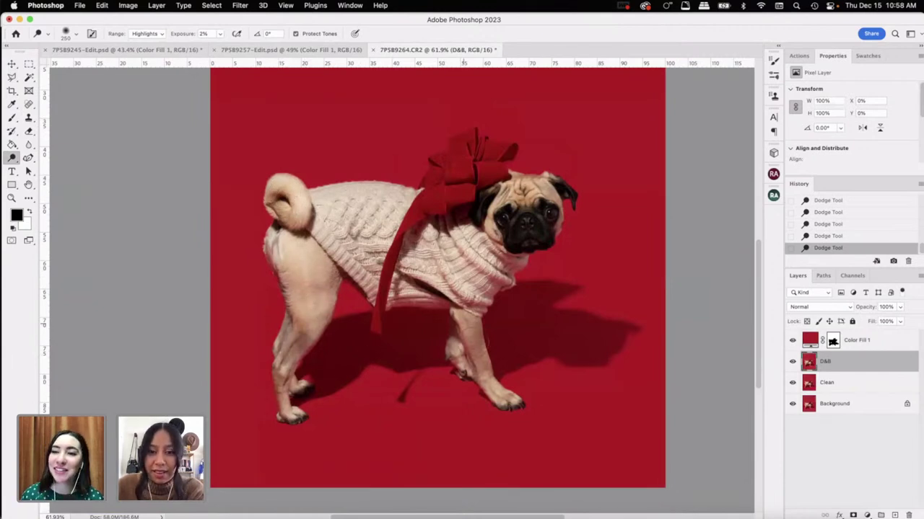
pyautogui.moveTo(496, 267)
pyautogui.mouseDown()
pyautogui.moveTo(393, 289)
pyautogui.moveTo(470, 229)
pyautogui.mouseUp()
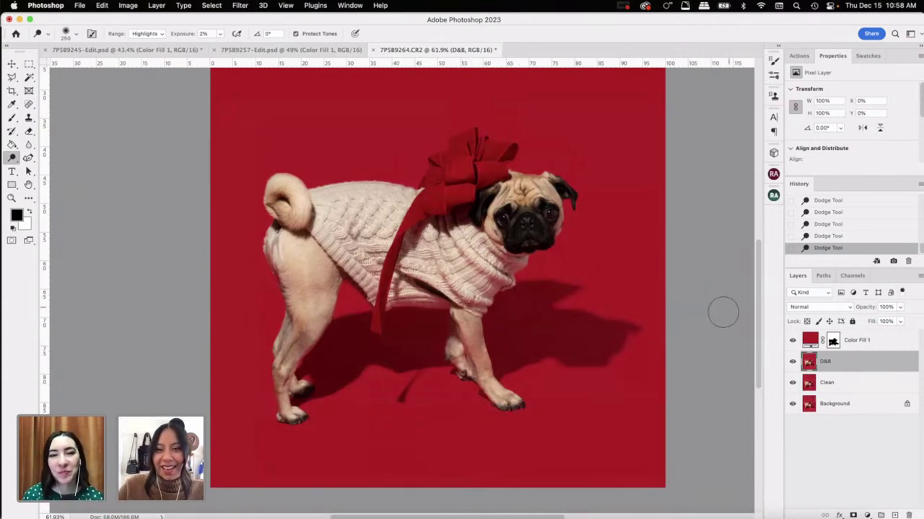
# Step: Burn parts of the pug's face and sweater, then compare the D&B layer on and off
pyautogui.rightClick(12, 158)
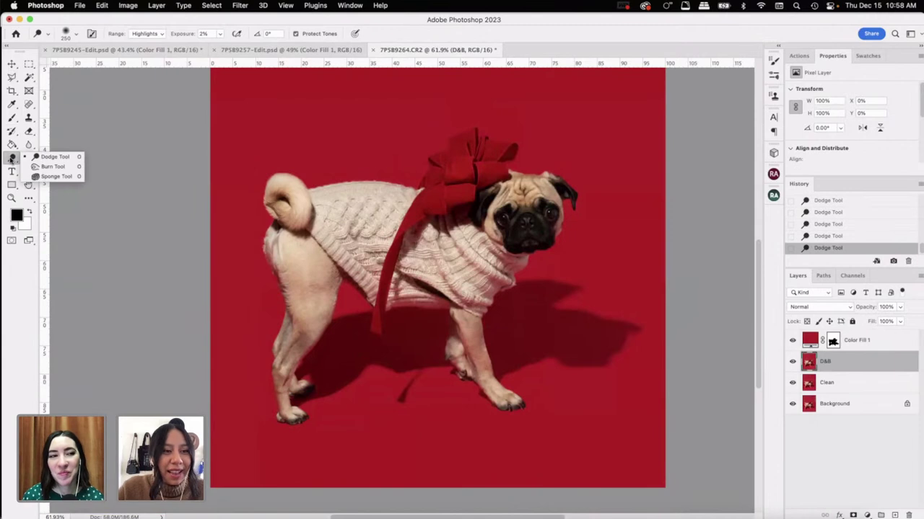
pyautogui.click(52, 166)
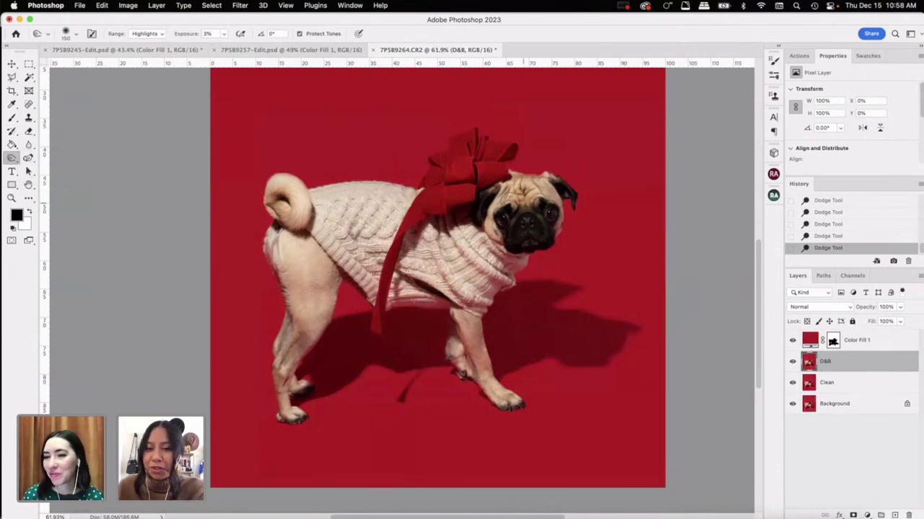
pyautogui.click(524, 223)
pyautogui.click(516, 226)
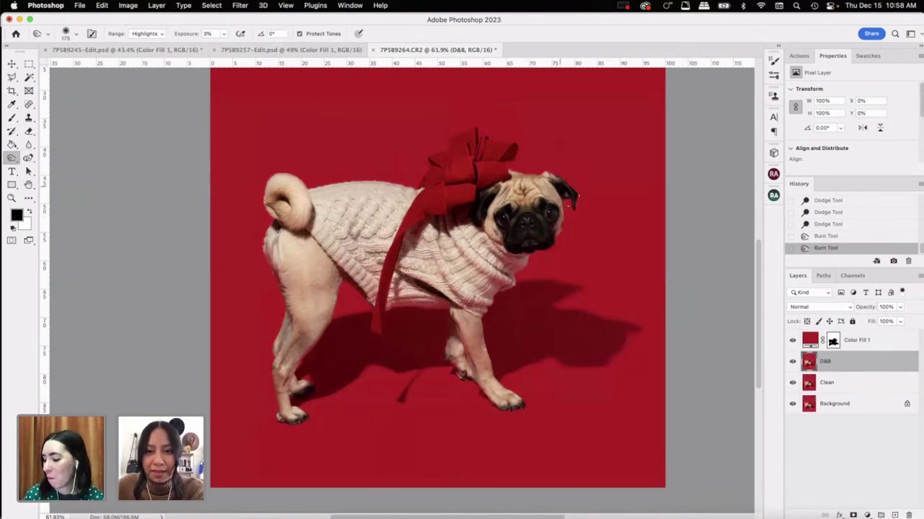
pyautogui.click(509, 229)
pyautogui.click(476, 209)
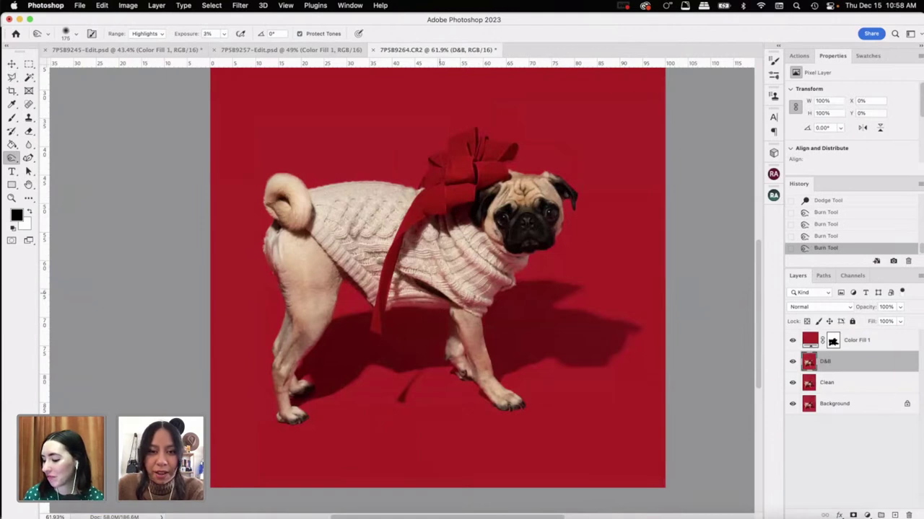
pyautogui.click(422, 275)
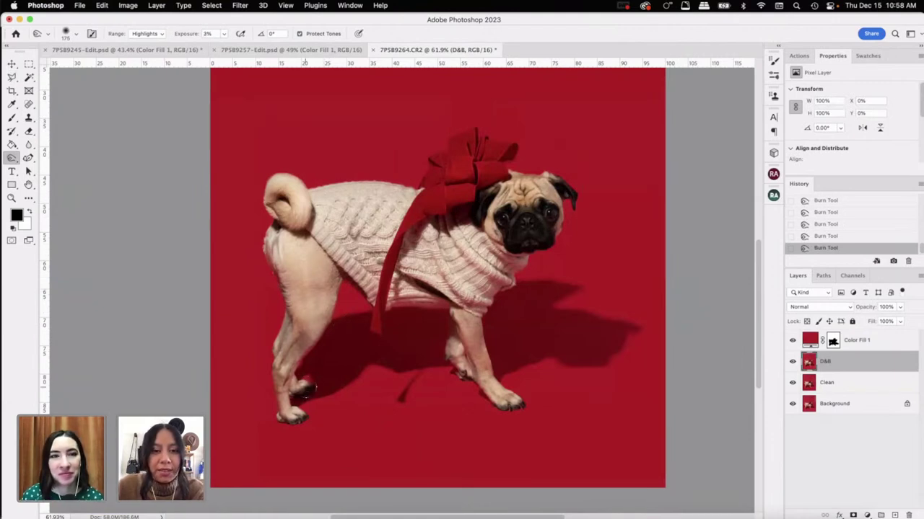
pyautogui.press(']')
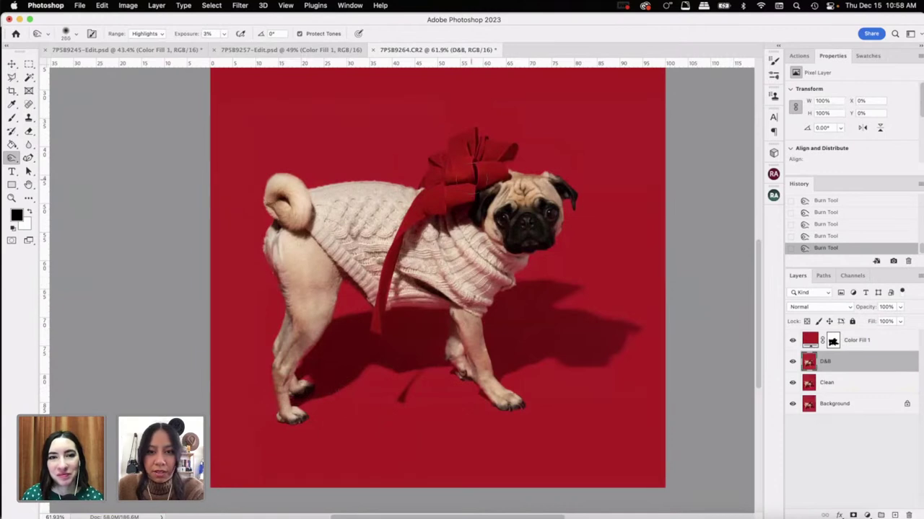
pyautogui.click(792, 361)
pyautogui.click(792, 362)
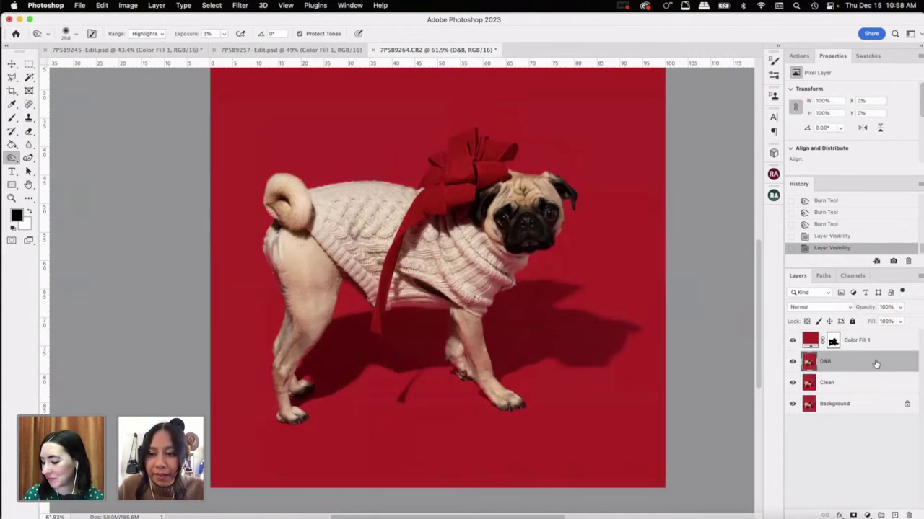
pyautogui.press('super+j')
# Step: Rename the D&B copy to Sharpen and apply Filter > Other > High Pass to it
pyautogui.doubleClick(830, 362)
pyautogui.write('Sharp')
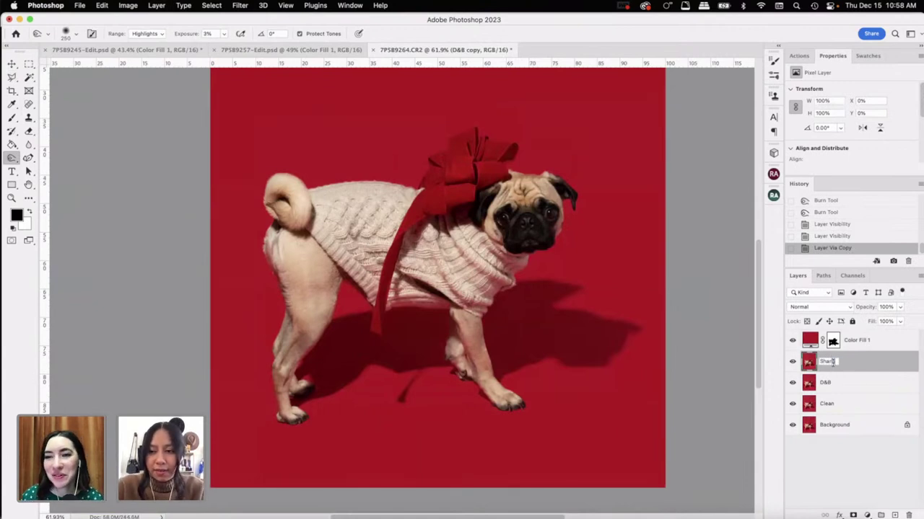
pyautogui.write('en')
pyautogui.press('Return')
pyautogui.click(240, 6)
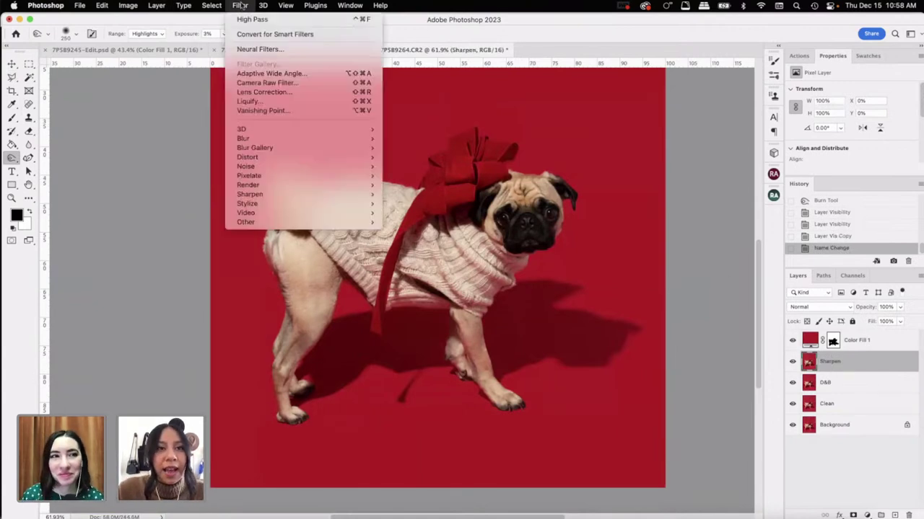
pyautogui.click(248, 19)
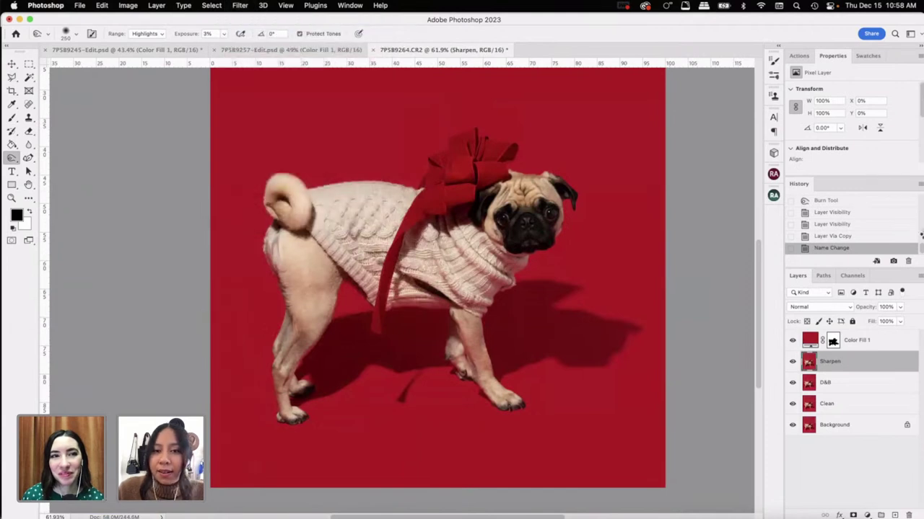
pyautogui.click(240, 6)
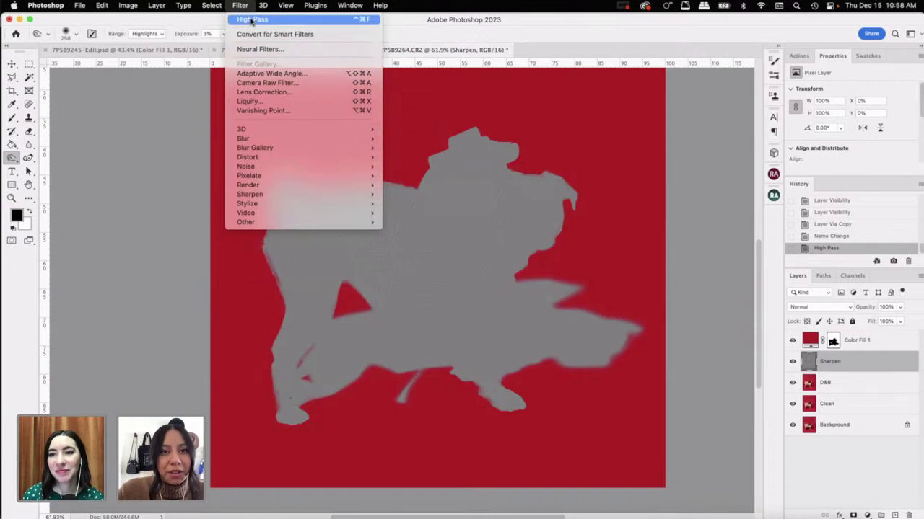
pyautogui.moveTo(326, 227)
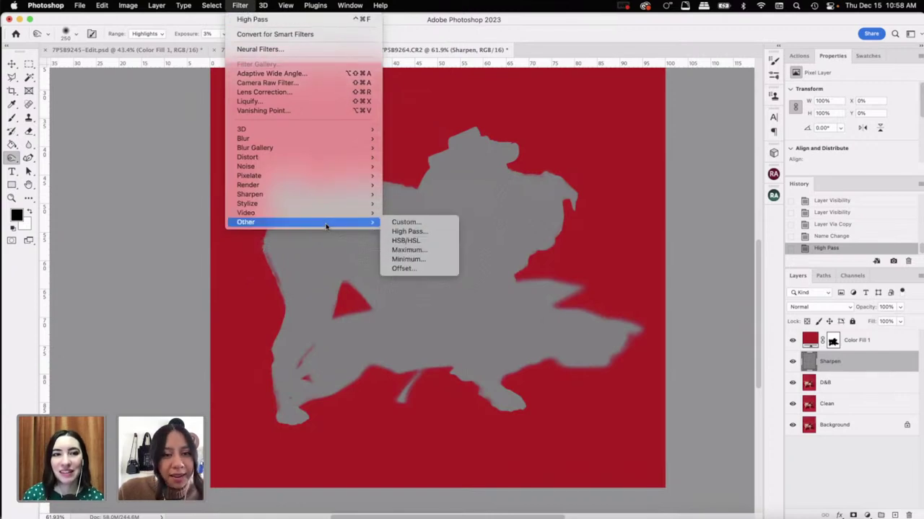
pyautogui.click(442, 237)
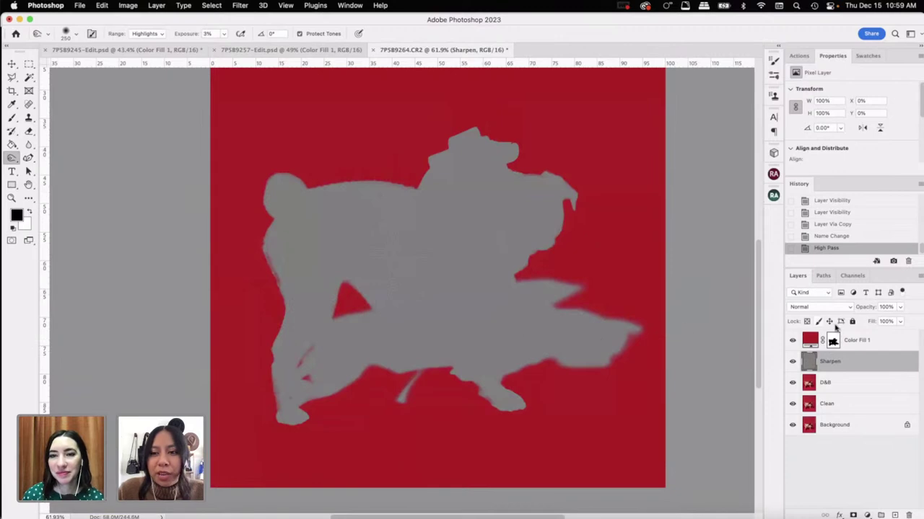
pyautogui.click(837, 309)
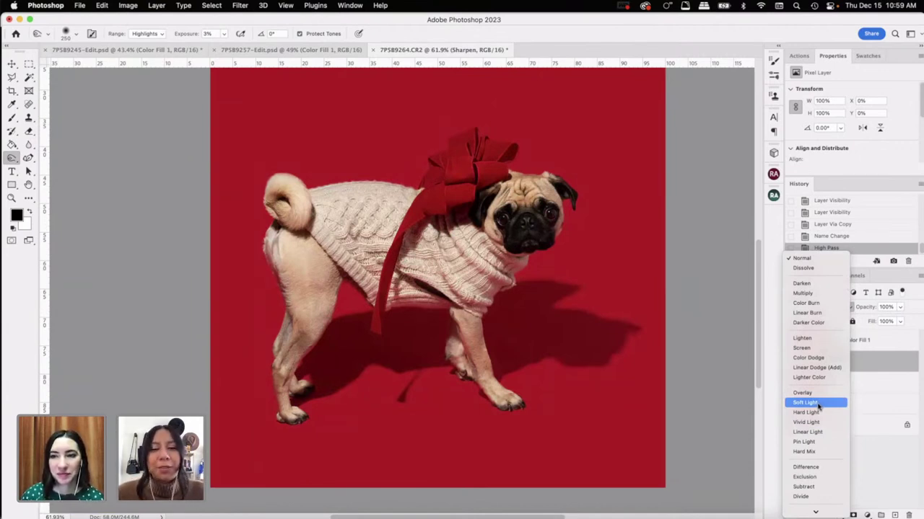
# Step: Blend the Sharpen layer in Linear Light at about 70% opacity and compare it on and off
pyautogui.click(814, 432)
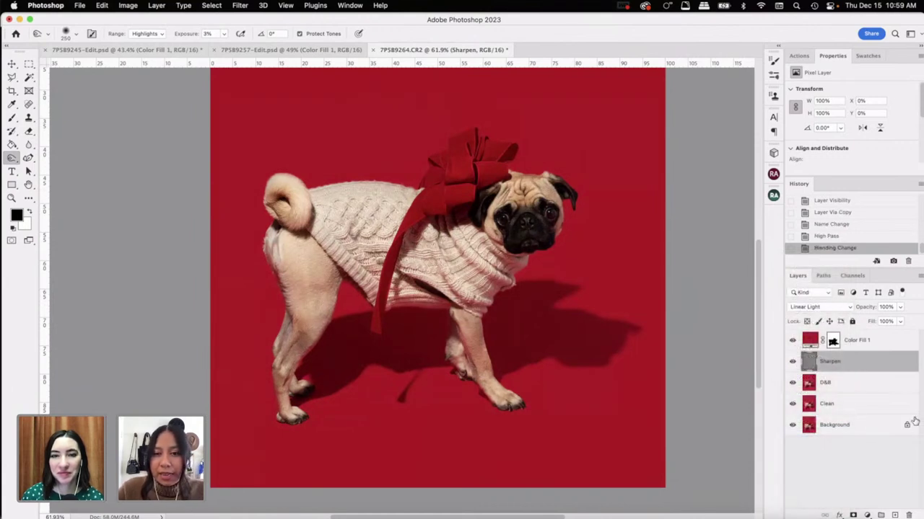
pyautogui.moveTo(900, 307); pyautogui.dragTo(886, 322)
pyautogui.click(792, 361)
pyautogui.click(792, 361)
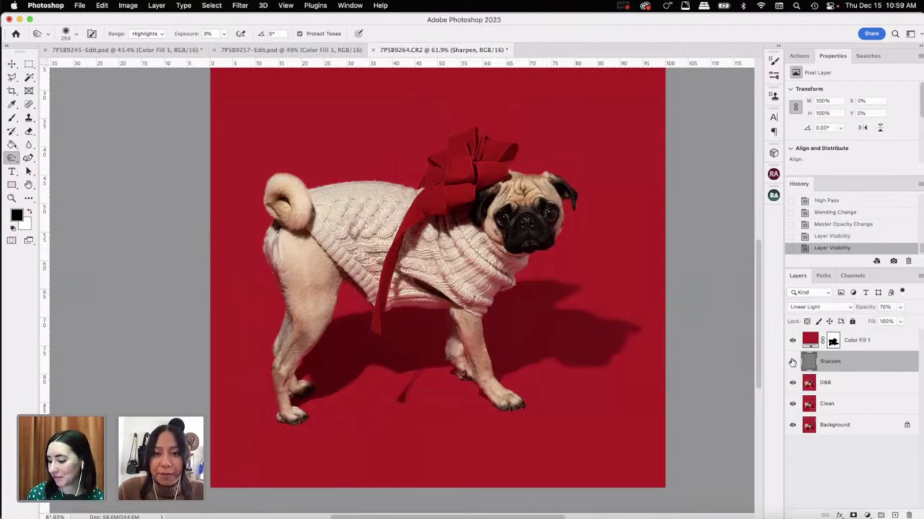
pyautogui.scroll(5, 799, 366)
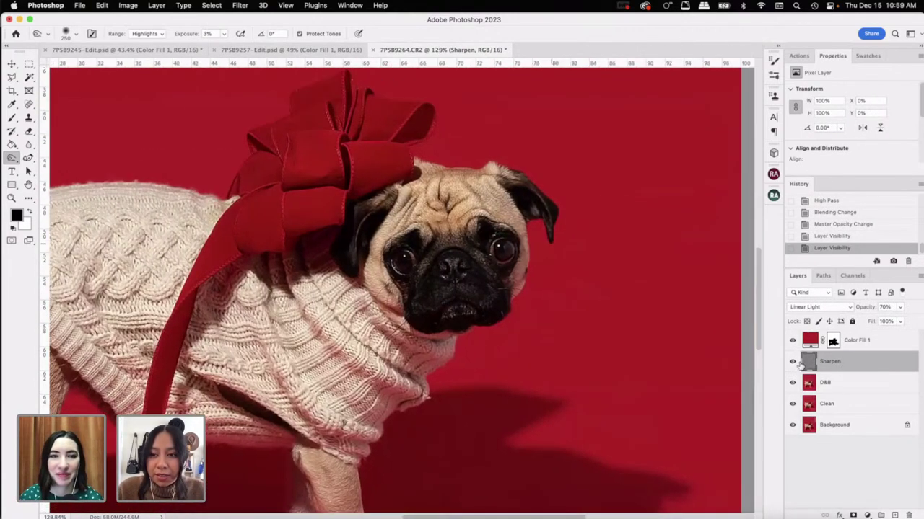
pyautogui.click(793, 363)
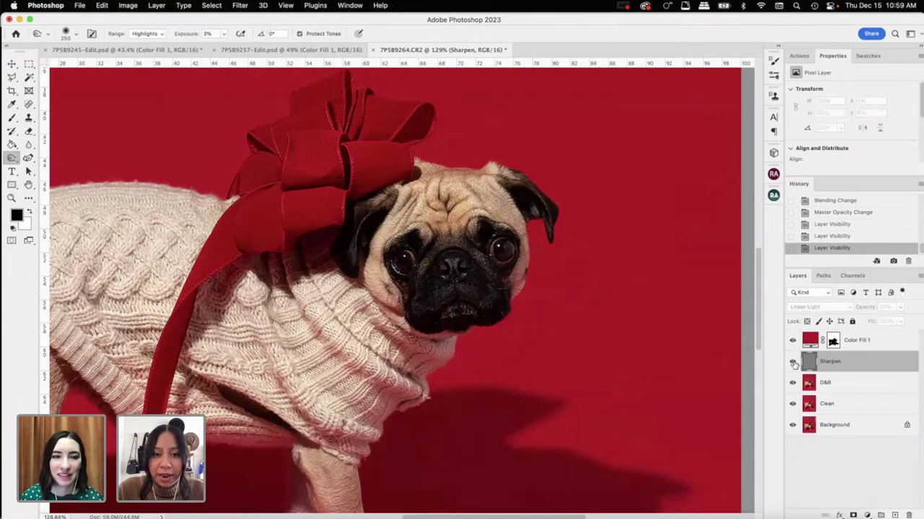
pyautogui.click(793, 363)
pyautogui.scroll(-2, 495, 334)
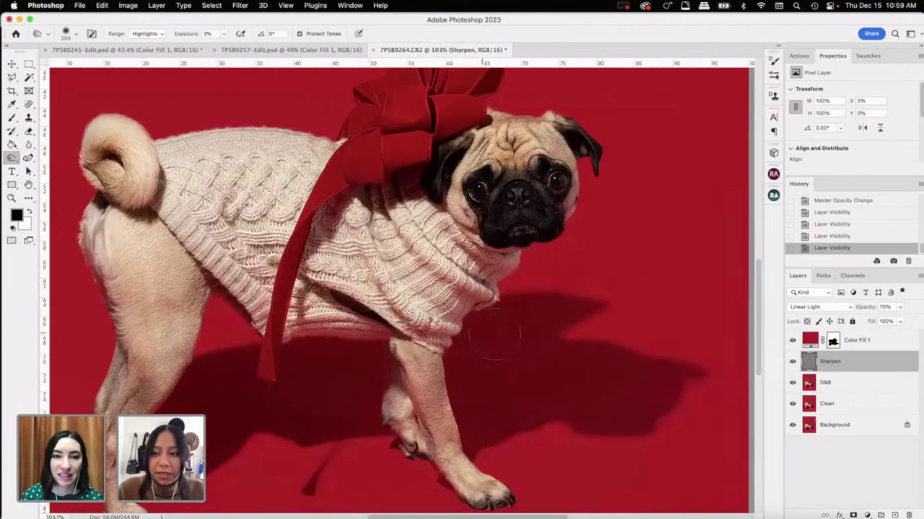
pyautogui.scroll(-4, 495, 333)
pyautogui.click(873, 345)
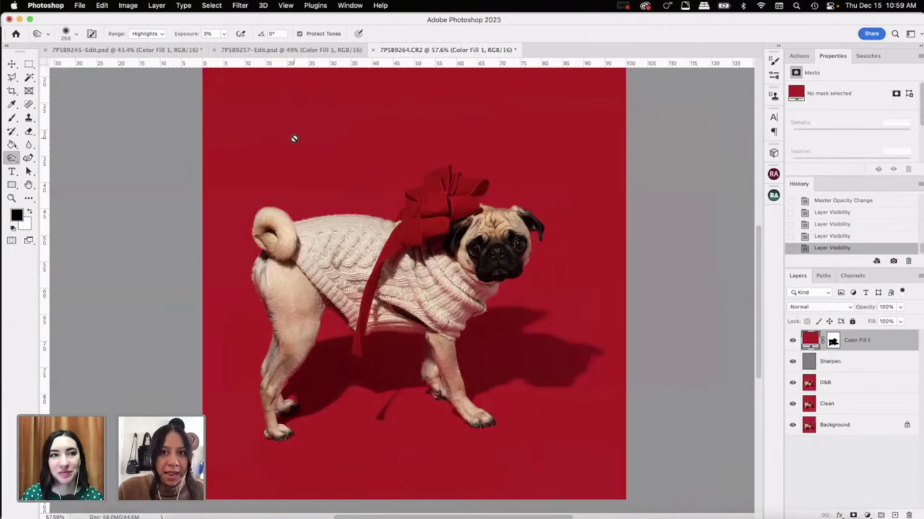
pyautogui.scroll(-1, 318, 130)
# Step: Create a new 8 x 10 inch document from the Print presets
pyautogui.click(80, 6)
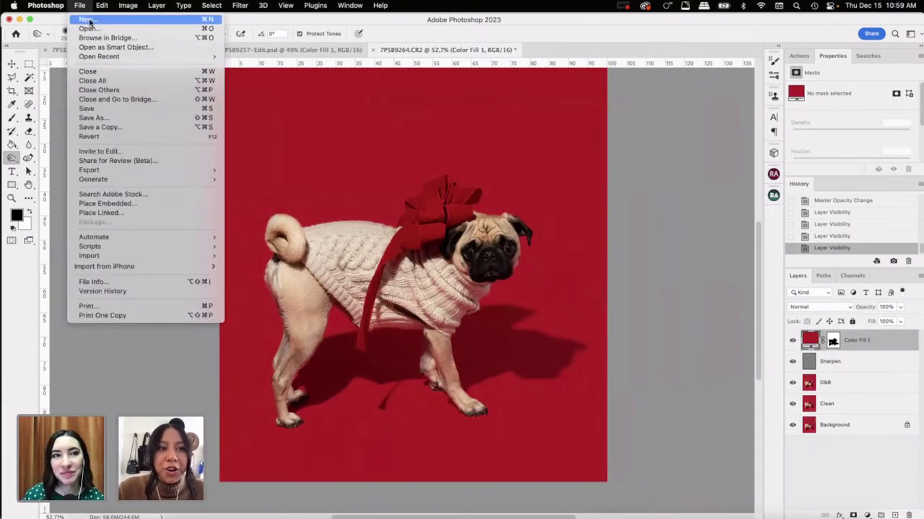
pyautogui.click(89, 22)
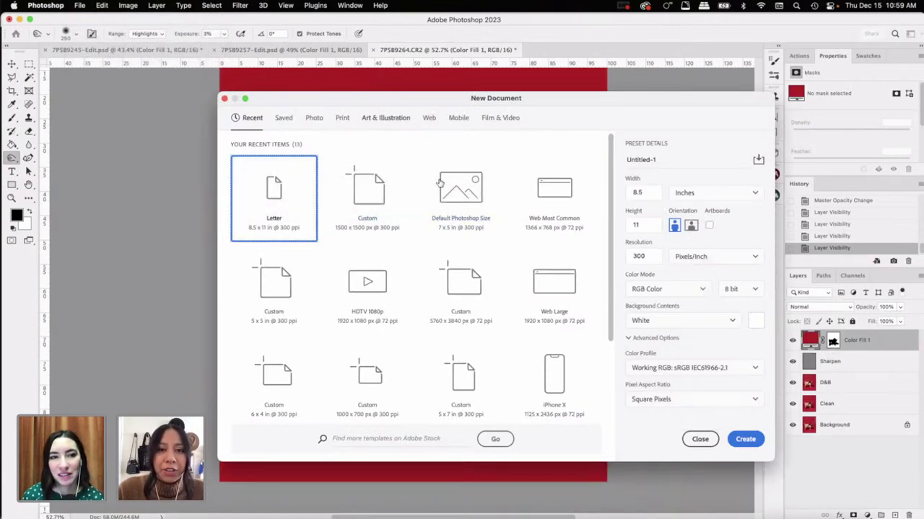
pyautogui.click(342, 117)
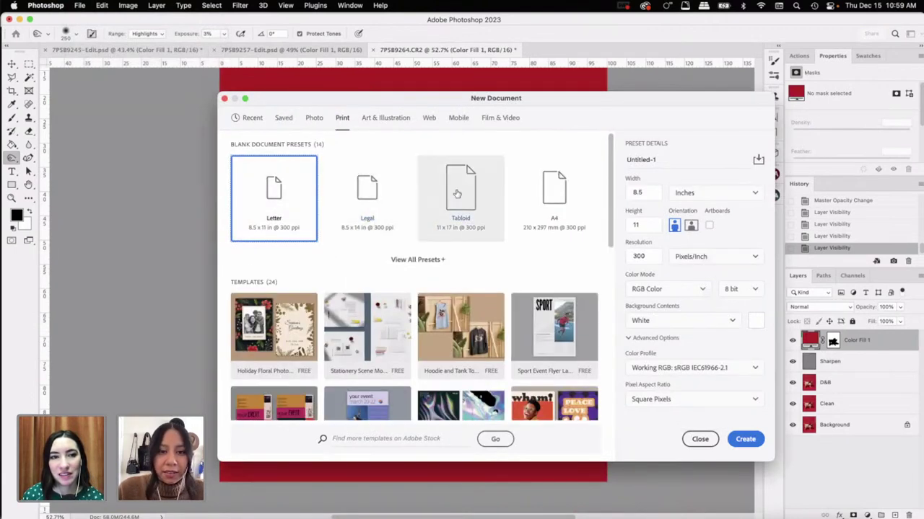
pyautogui.scroll(-1, 507, 210)
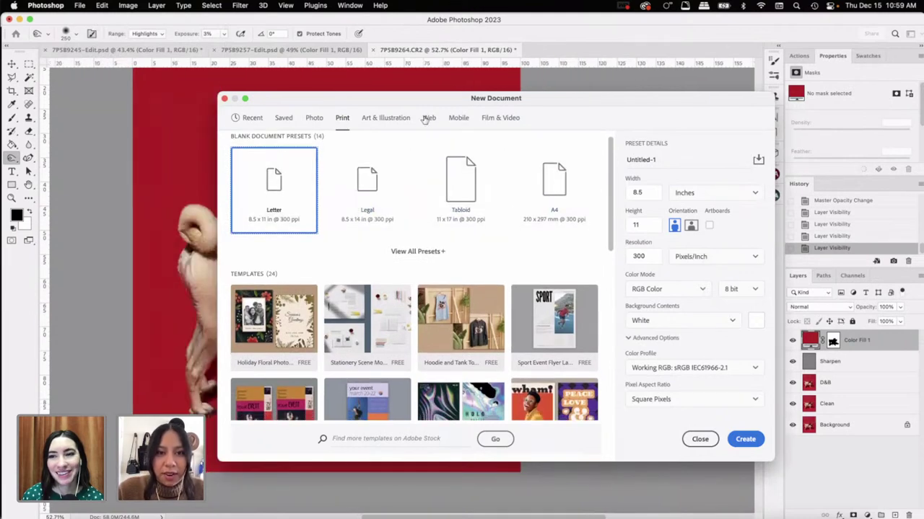
pyautogui.moveTo(462, 98); pyautogui.dragTo(336, 89)
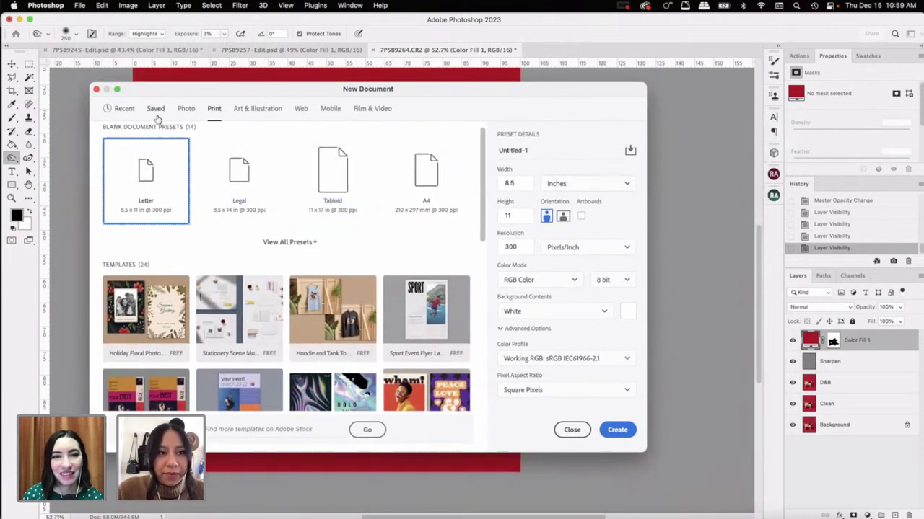
pyautogui.click(189, 111)
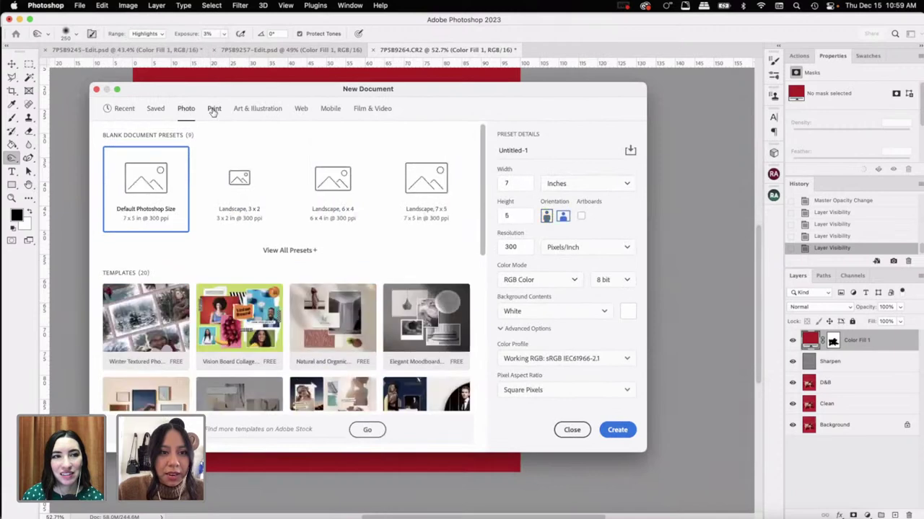
pyautogui.click(214, 112)
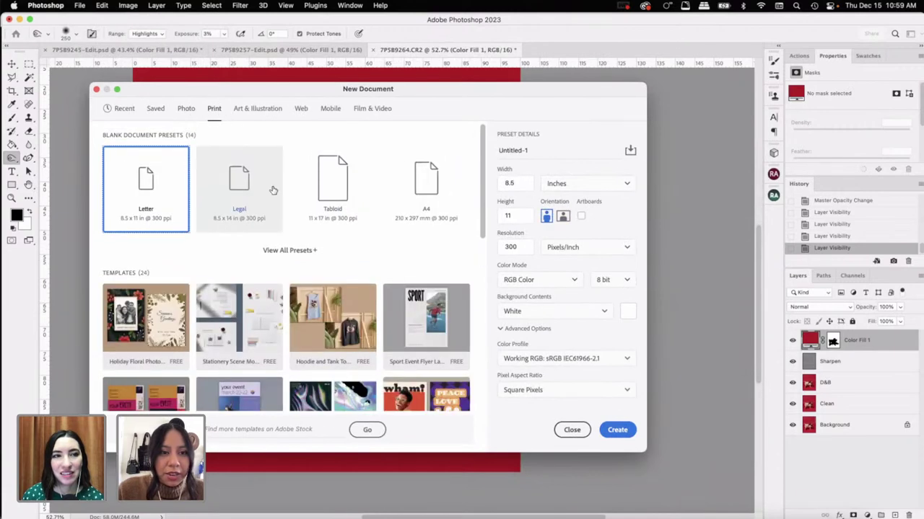
pyautogui.click(524, 186)
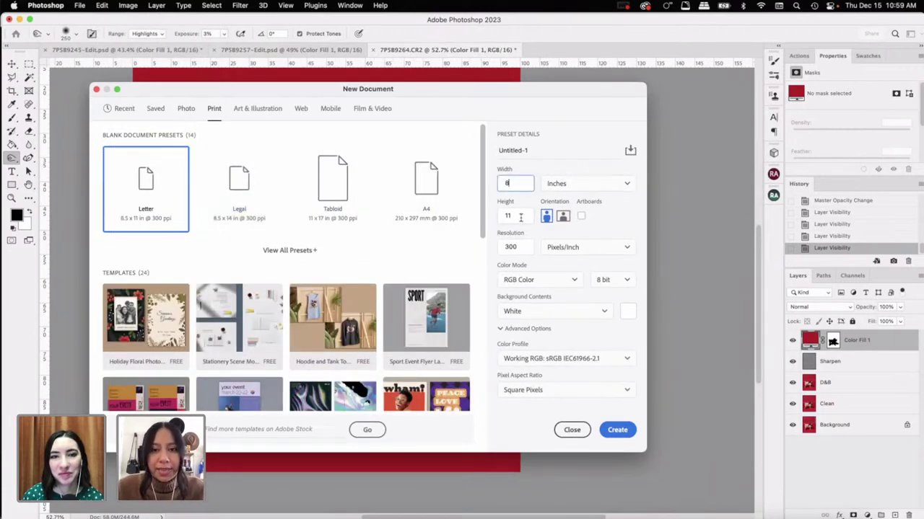
pyautogui.click(520, 216)
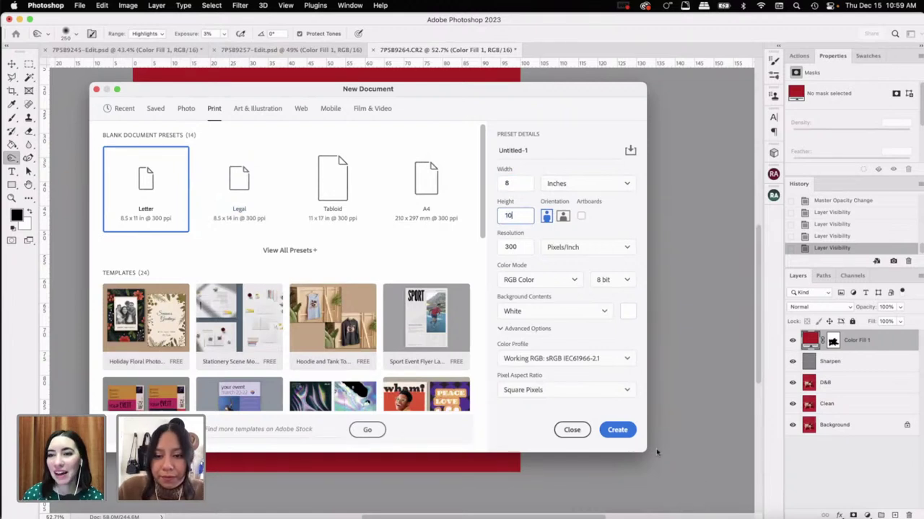
pyautogui.click(617, 429)
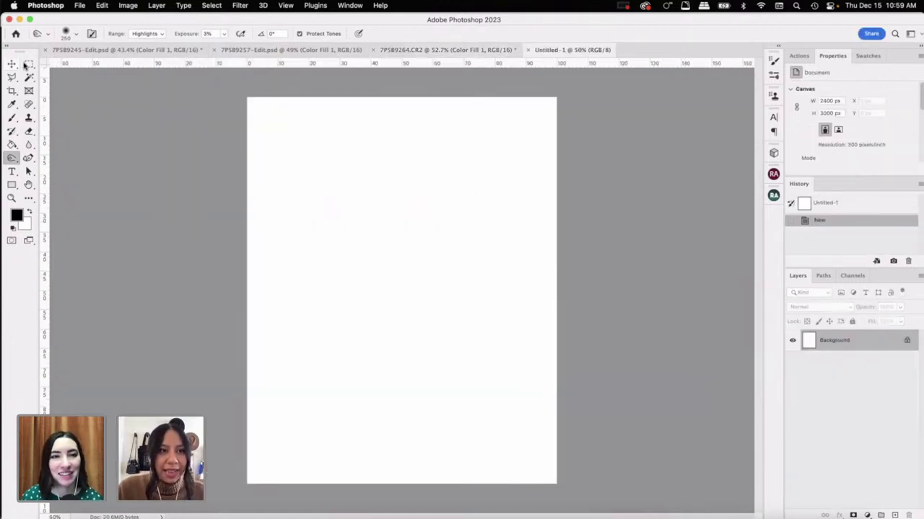
# Step: Fill Untitled-1 with a red #bc0019 Solid Color layer and return to the 7PSB9264.CR2 photo
pyautogui.click(27, 64)
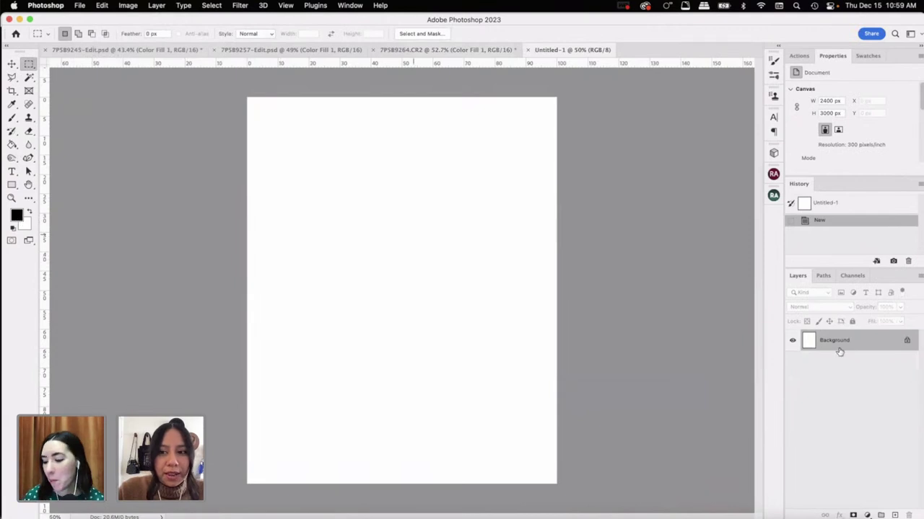
pyautogui.click(157, 5)
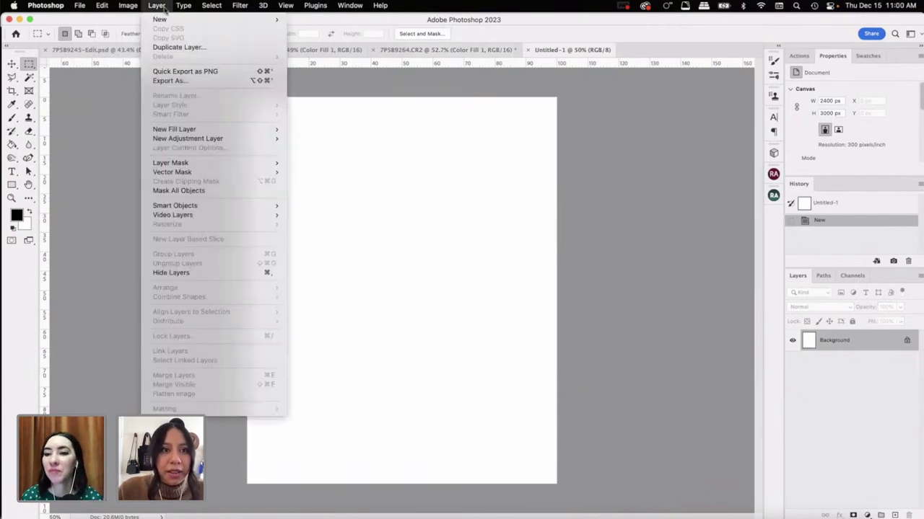
pyautogui.moveTo(212, 129)
pyautogui.click(332, 128)
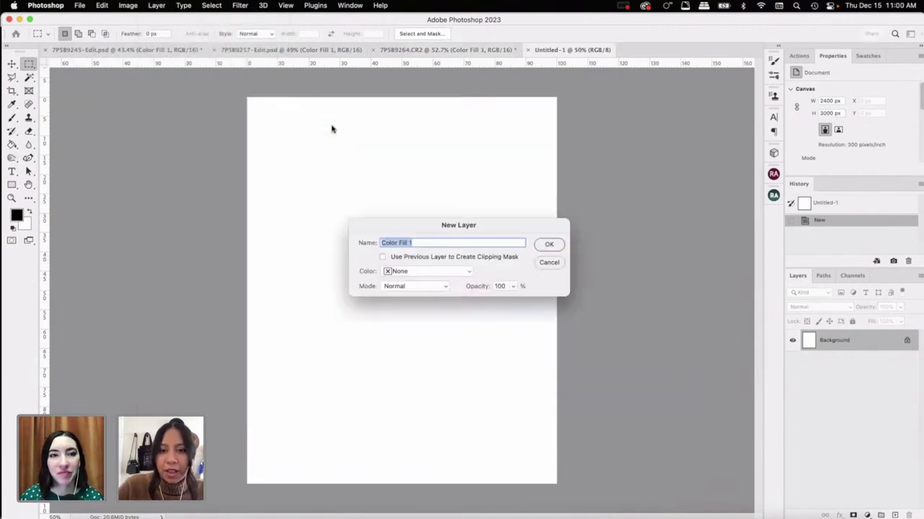
pyautogui.press('Return')
pyautogui.press('super+v')
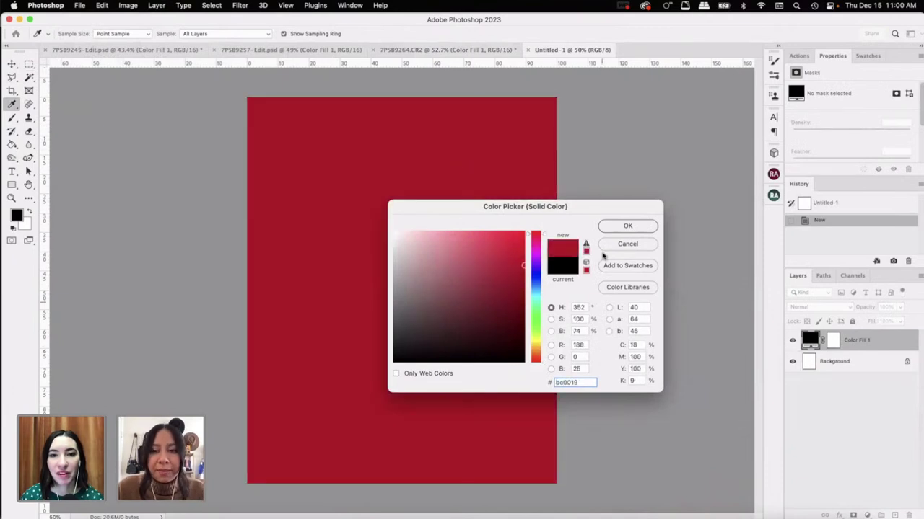
pyautogui.click(627, 225)
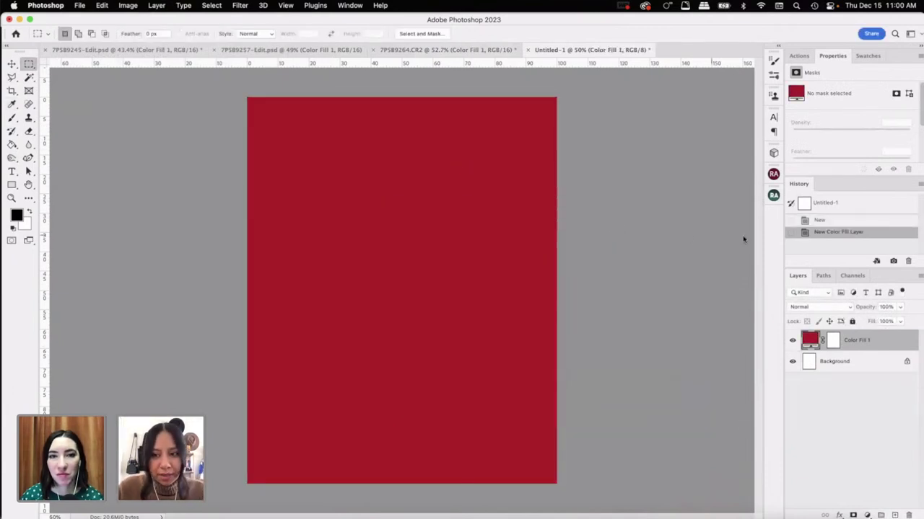
pyautogui.click(466, 51)
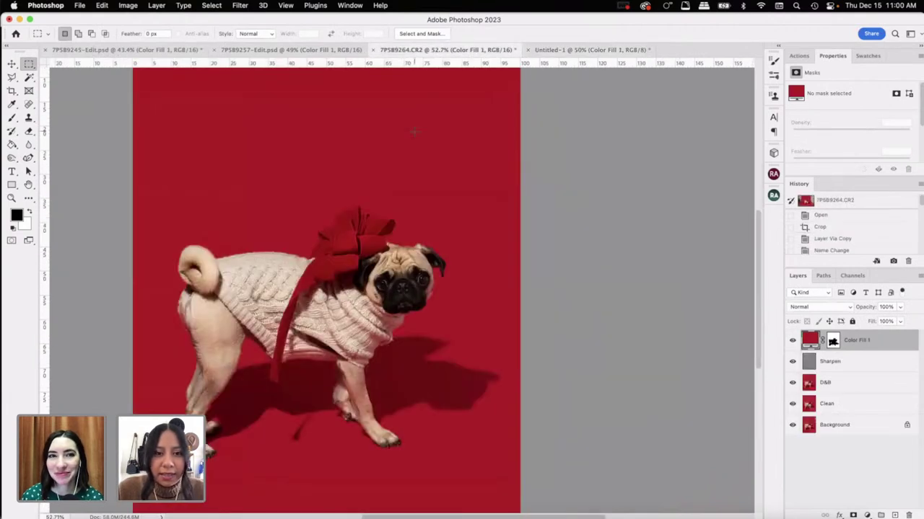
# Step: Lasso the seated pug and its shadow in 7PSB9245-Edit.psd and Copy Merged it
pyautogui.click(120, 50)
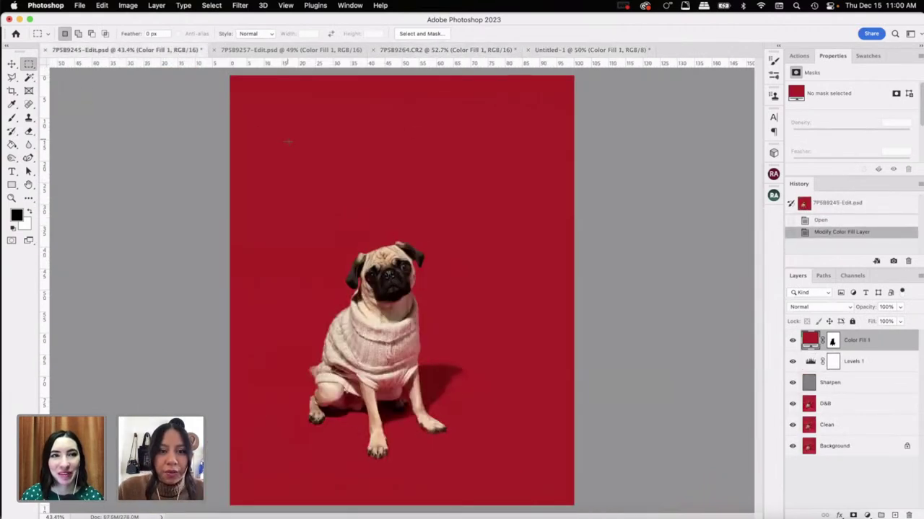
pyautogui.press('l')
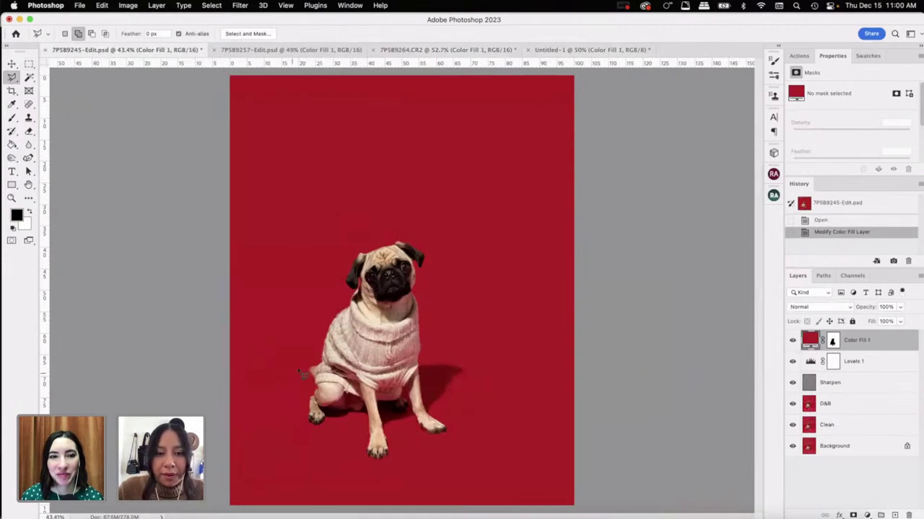
pyautogui.moveTo(295, 399)
pyautogui.mouseDown()
pyautogui.moveTo(297, 422)
pyautogui.moveTo(376, 478)
pyautogui.moveTo(456, 444)
pyautogui.mouseUp()
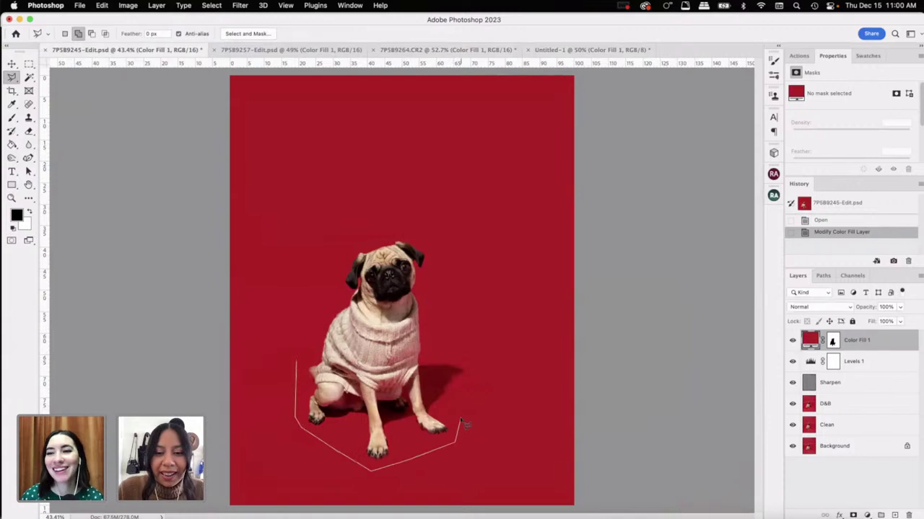
pyautogui.moveTo(479, 371); pyautogui.dragTo(450, 357)
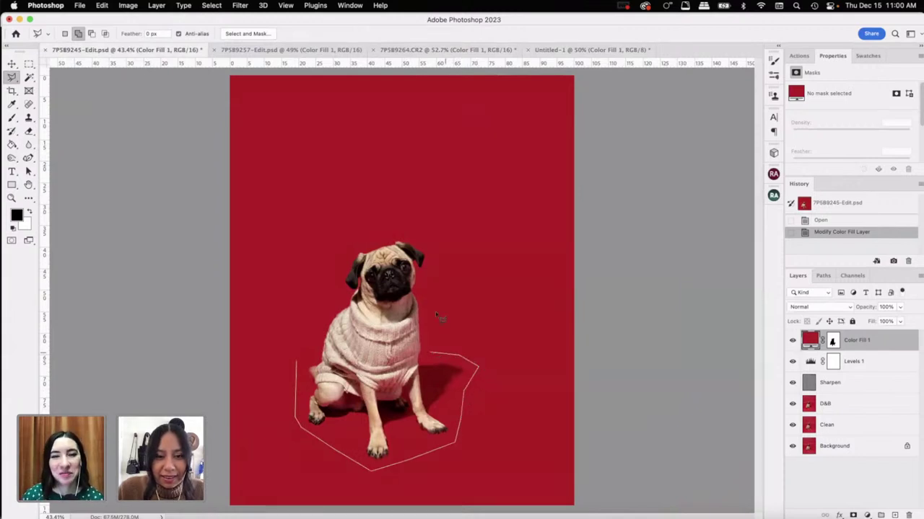
pyautogui.moveTo(435, 312)
pyautogui.mouseDown()
pyautogui.moveTo(435, 253)
pyautogui.moveTo(403, 232)
pyautogui.moveTo(346, 243)
pyautogui.moveTo(296, 360)
pyautogui.mouseUp()
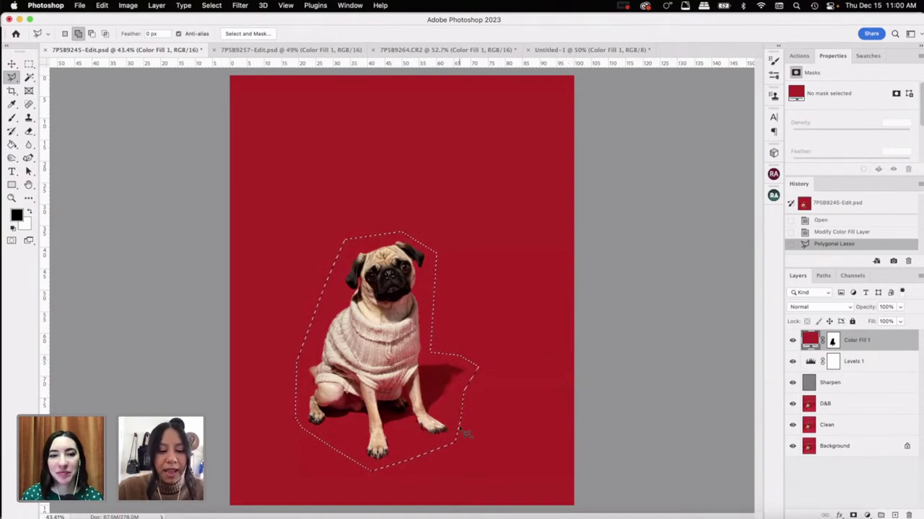
pyautogui.click(103, 5)
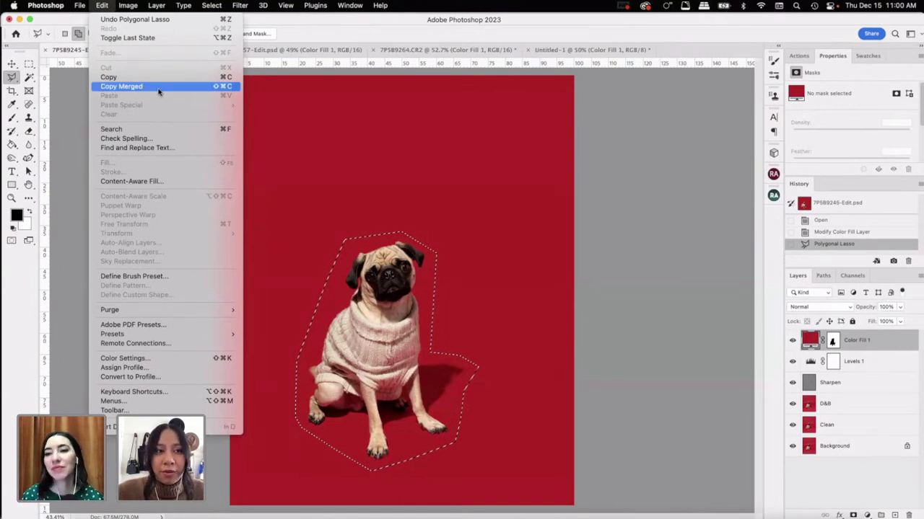
pyautogui.click(860, 348)
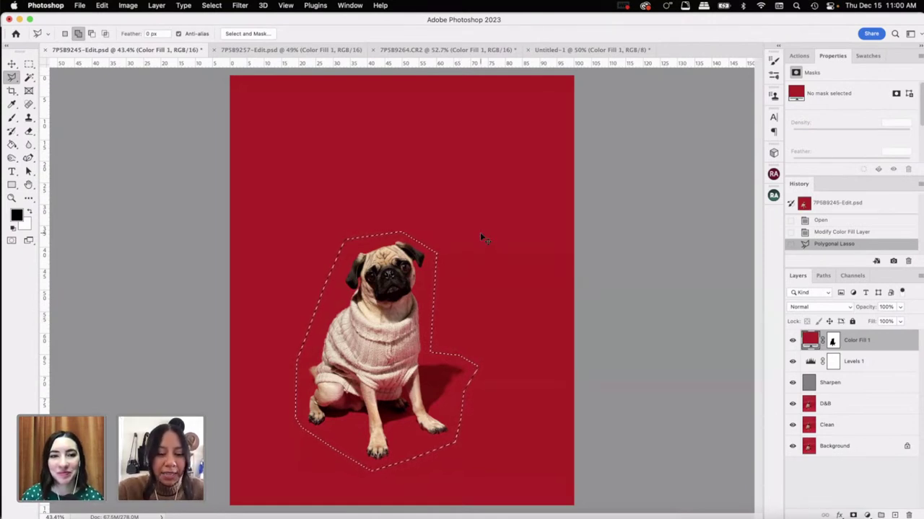
# Step: Paste the seated pug onto the red Untitled-1 canvas as Layer 1
pyautogui.click(306, 51)
pyautogui.click(577, 50)
pyautogui.press('cmd+v')
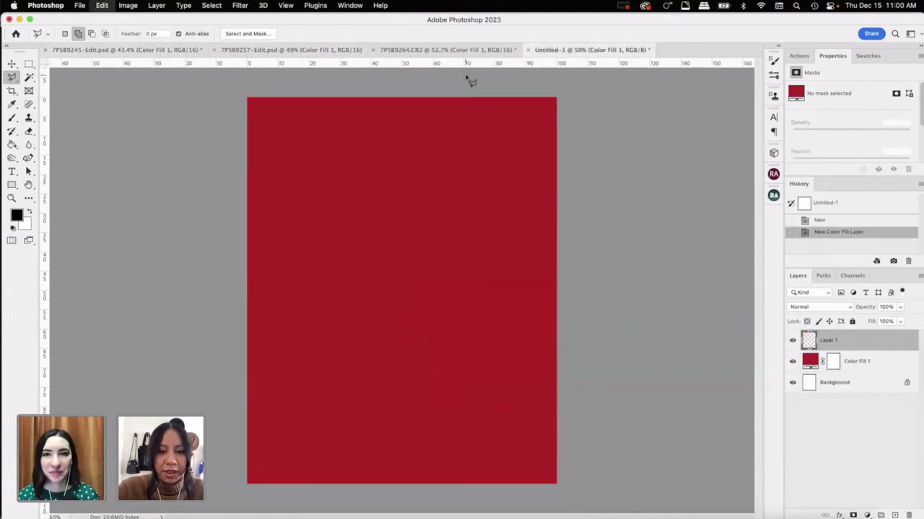
pyautogui.press('super')
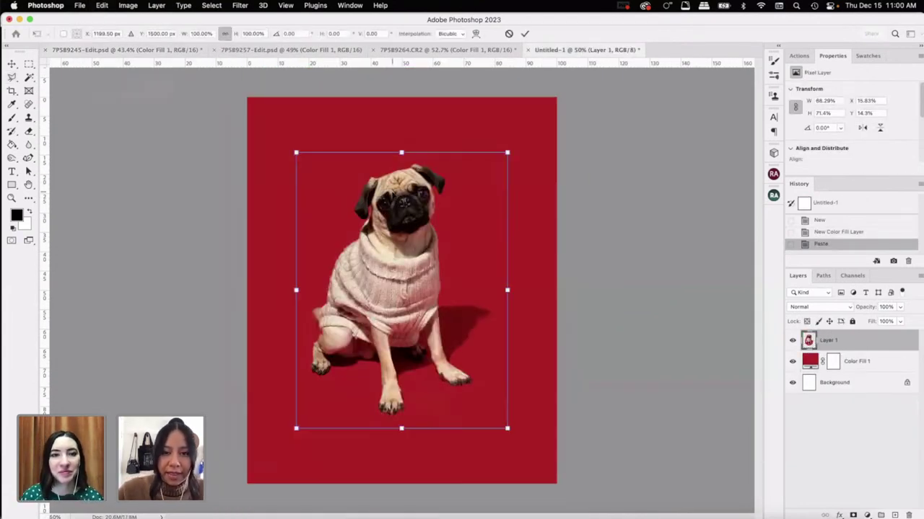
# Step: Polygonal-lasso the back-view pug in 7PSB9257-Edit.psd and paste it into Untitled-1 as Layer 2
pyautogui.click(274, 50)
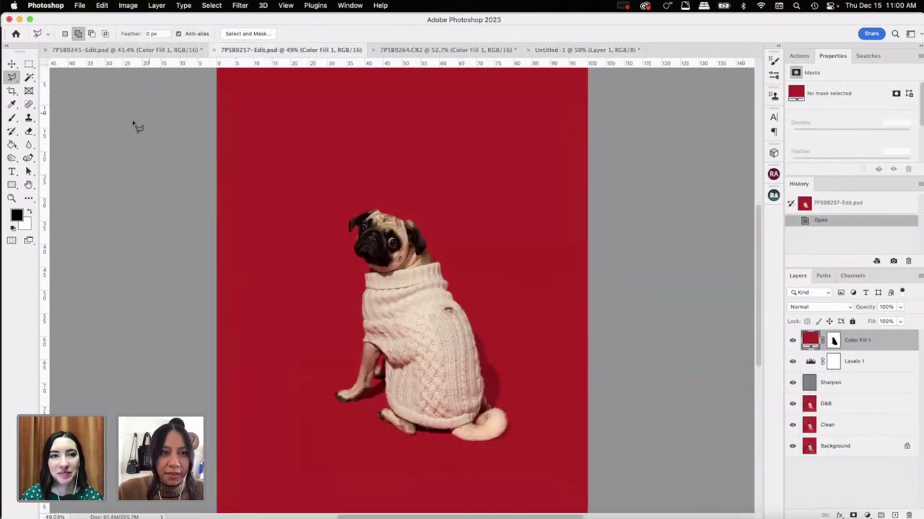
pyautogui.click(328, 208)
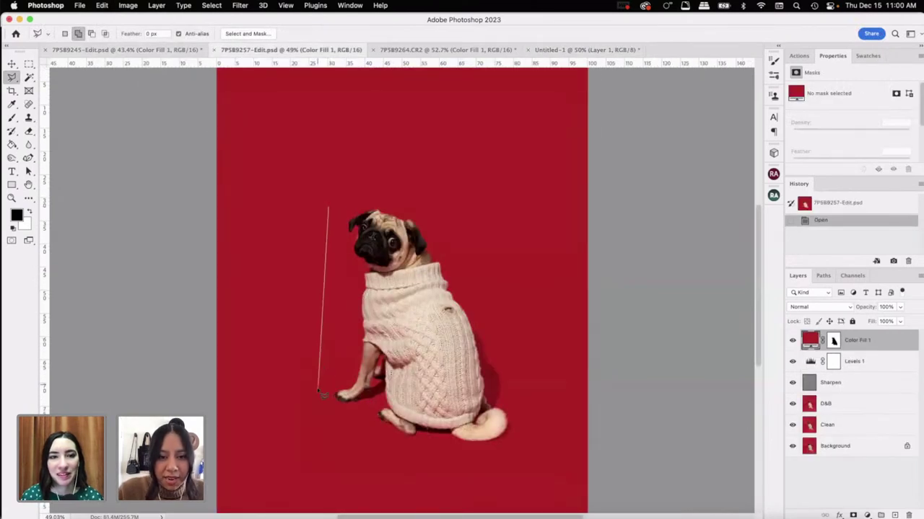
pyautogui.click(341, 429)
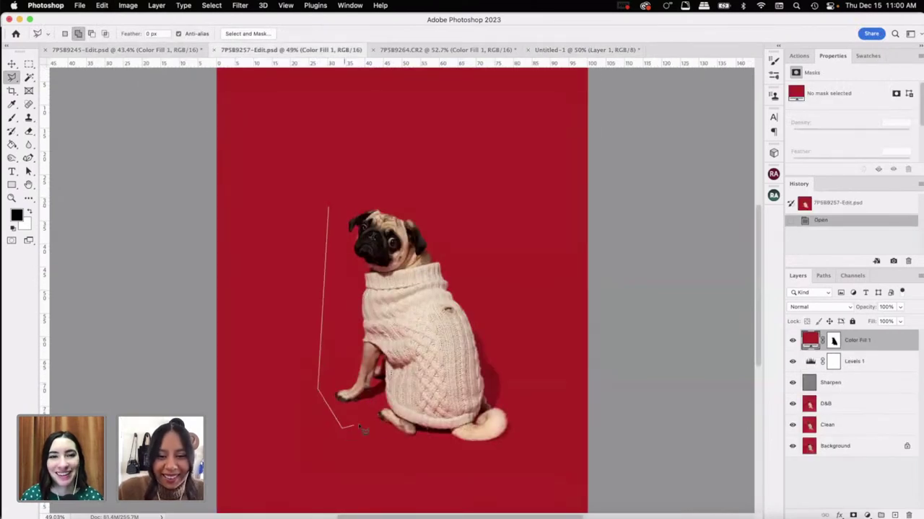
pyautogui.click(512, 446)
pyautogui.click(534, 425)
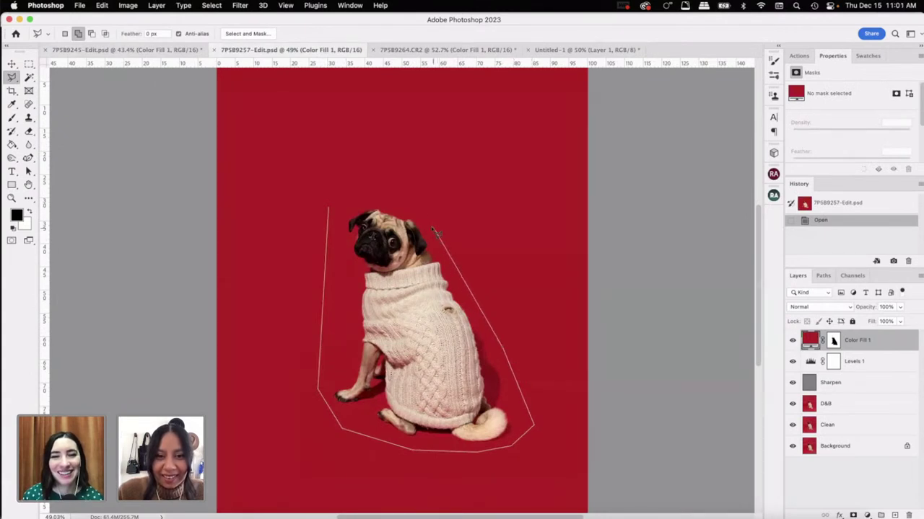
pyautogui.click(328, 209)
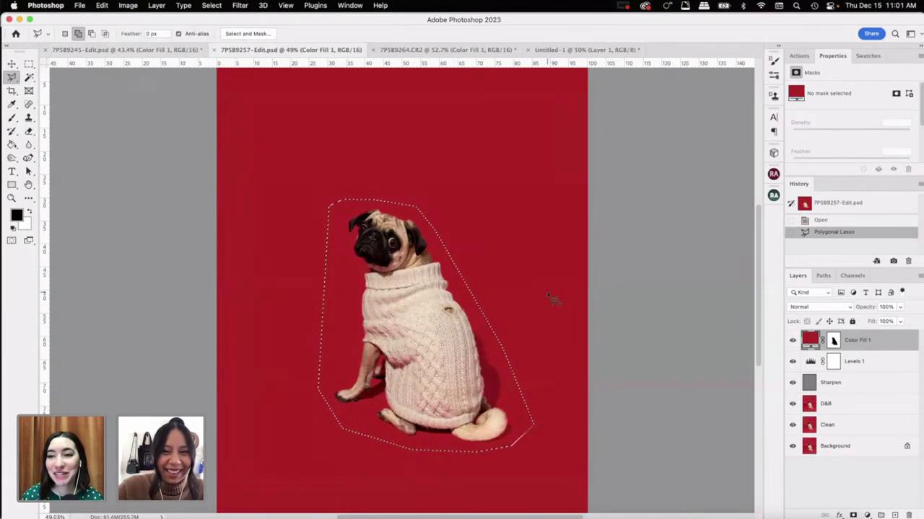
pyautogui.click(575, 50)
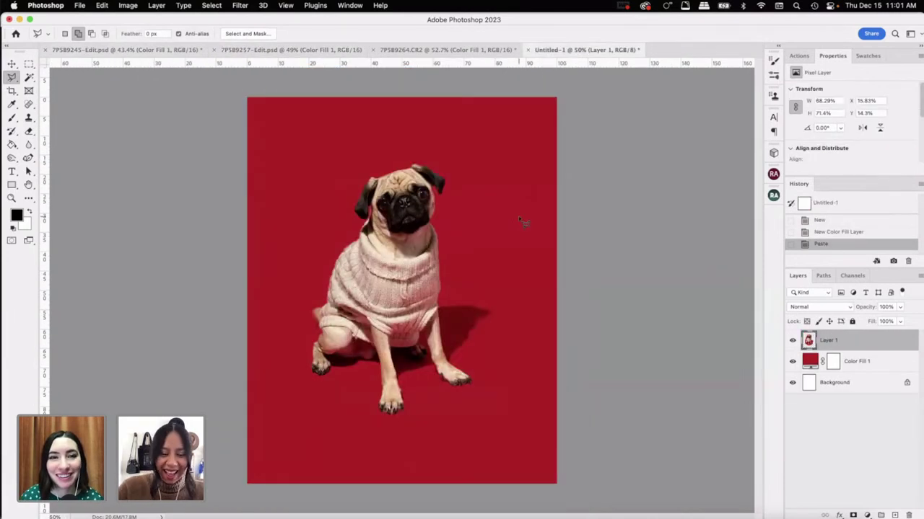
pyautogui.press('super+v')
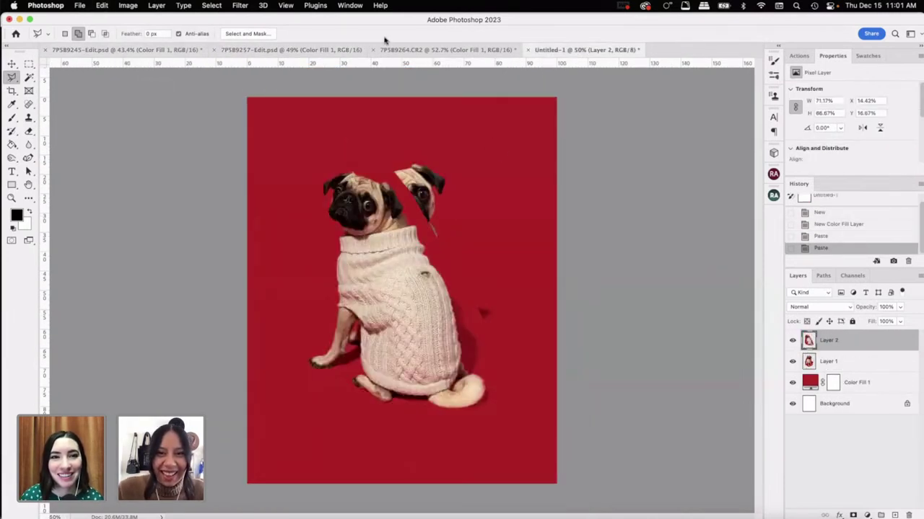
# Step: Lasso the pug with the red bow and its shadow, and copy it
pyautogui.click(482, 50)
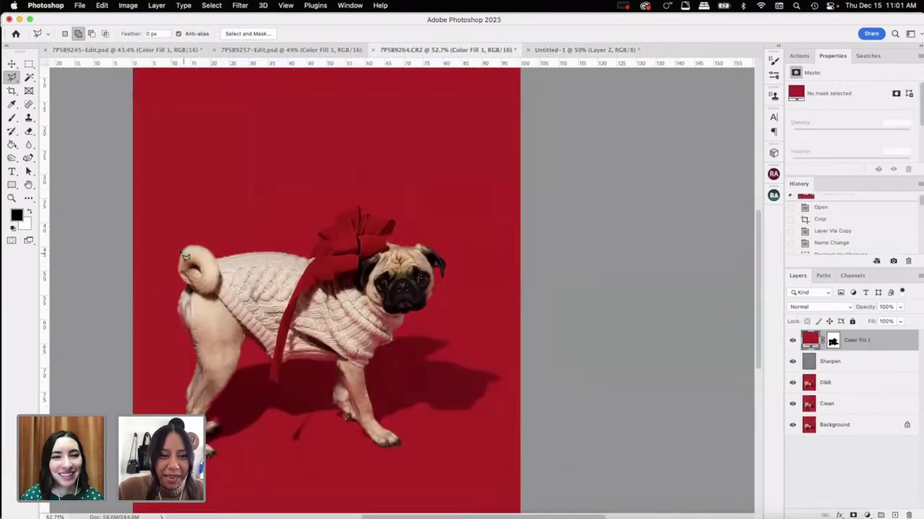
pyautogui.moveTo(171, 239); pyautogui.dragTo(162, 411)
pyautogui.moveTo(280, 488)
pyautogui.mouseDown()
pyautogui.moveTo(453, 477)
pyautogui.moveTo(482, 407)
pyautogui.moveTo(505, 404)
pyautogui.moveTo(514, 378)
pyautogui.moveTo(466, 323)
pyautogui.moveTo(466, 284)
pyautogui.moveTo(424, 215)
pyautogui.moveTo(365, 197)
pyautogui.moveTo(294, 233)
pyautogui.moveTo(173, 238)
pyautogui.mouseUp()
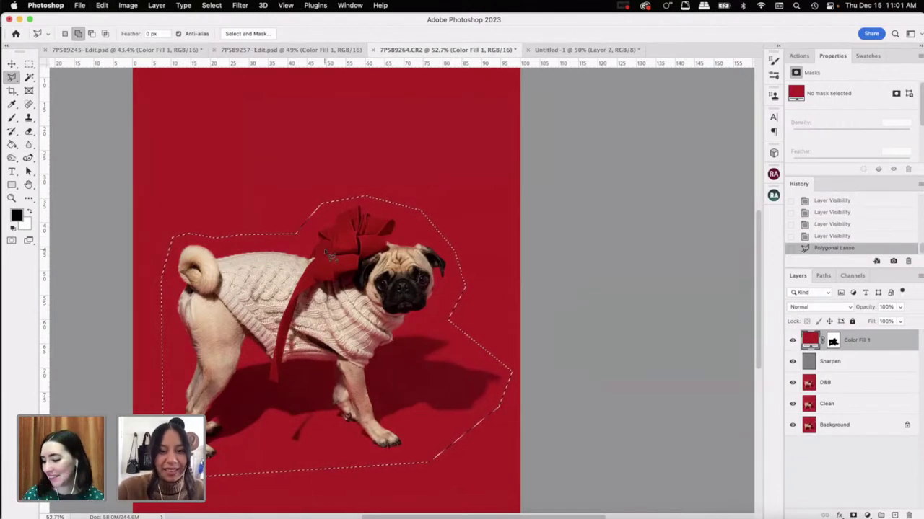
pyautogui.hotkey('ctrl', 'c')
pyautogui.click(570, 50)
# Step: Paste the bow pug as Layer 3, then hide the bow and back-view layers to isolate Layer 1
pyautogui.hotkey('ctrl', 'v')
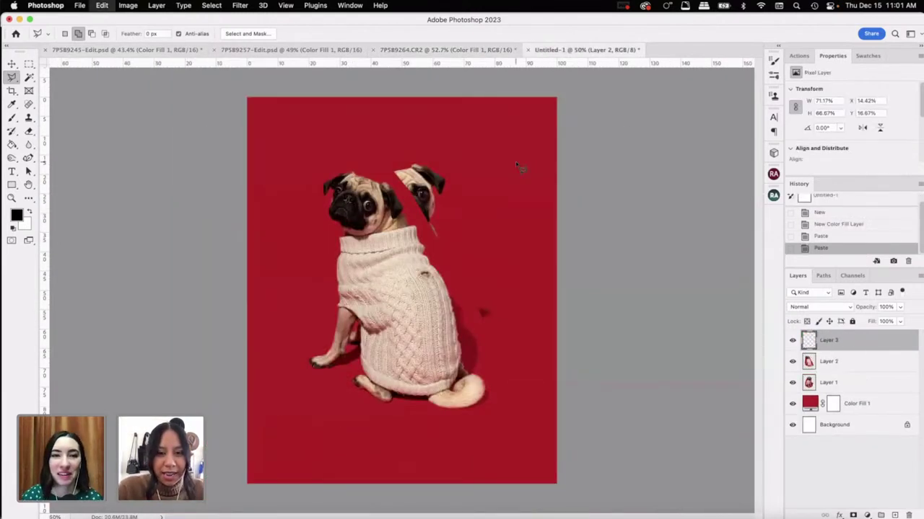
pyautogui.click(792, 339)
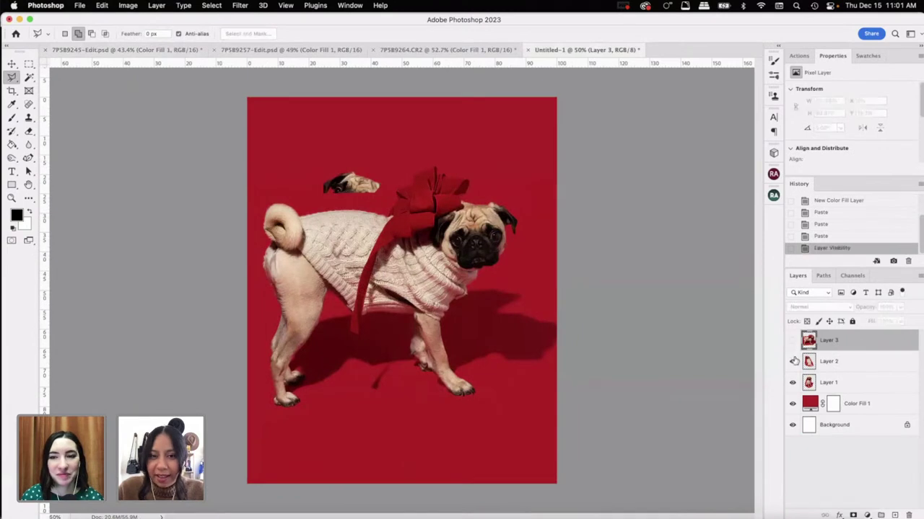
pyautogui.click(792, 360)
pyautogui.click(793, 362)
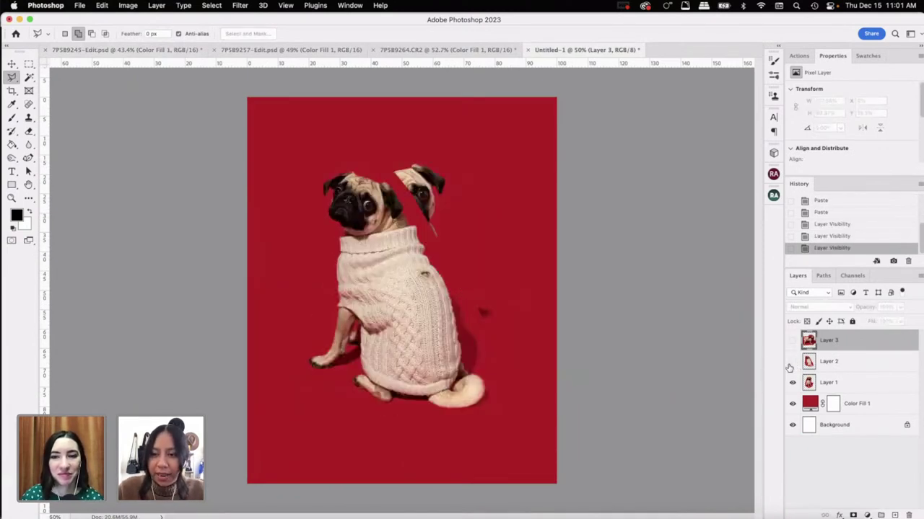
pyautogui.click(792, 361)
pyautogui.click(837, 382)
# Step: Shrink the sitting pug to 93.72% and centre it on the canvas
pyautogui.hotkey('ctrl', 't')
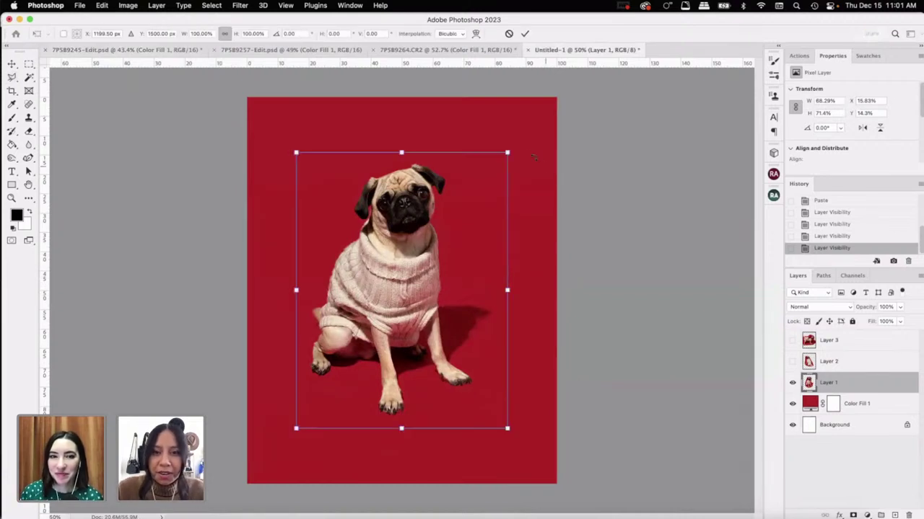
pyautogui.moveTo(508, 152); pyautogui.dragTo(495, 170)
pyautogui.moveTo(420, 252); pyautogui.dragTo(422, 244)
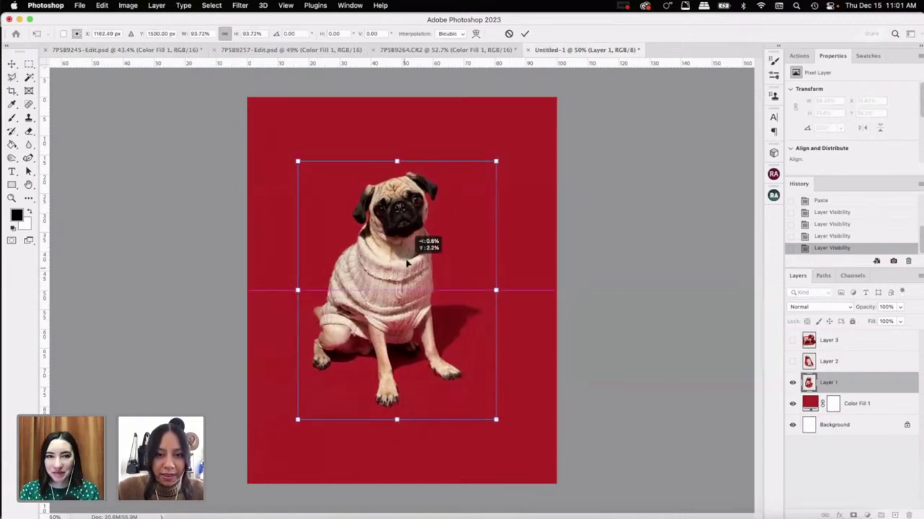
pyautogui.press('Return')
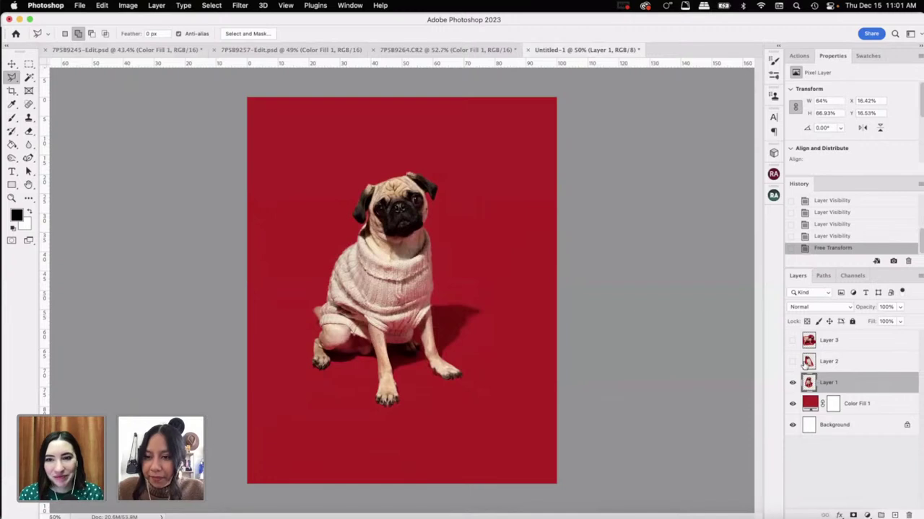
# Step: Show all three pug layers and scale Layers 1–3 down together
pyautogui.click(793, 361)
pyautogui.click(792, 341)
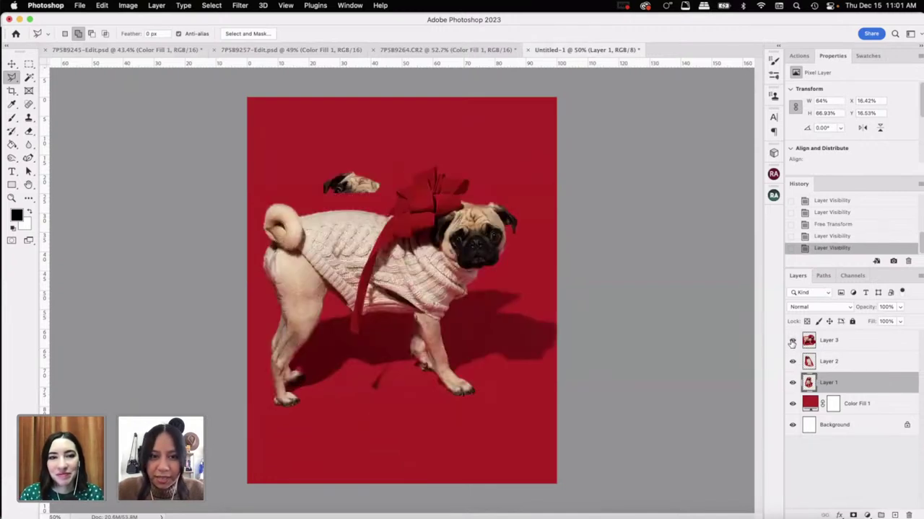
pyautogui.click(792, 363)
pyautogui.click(791, 384)
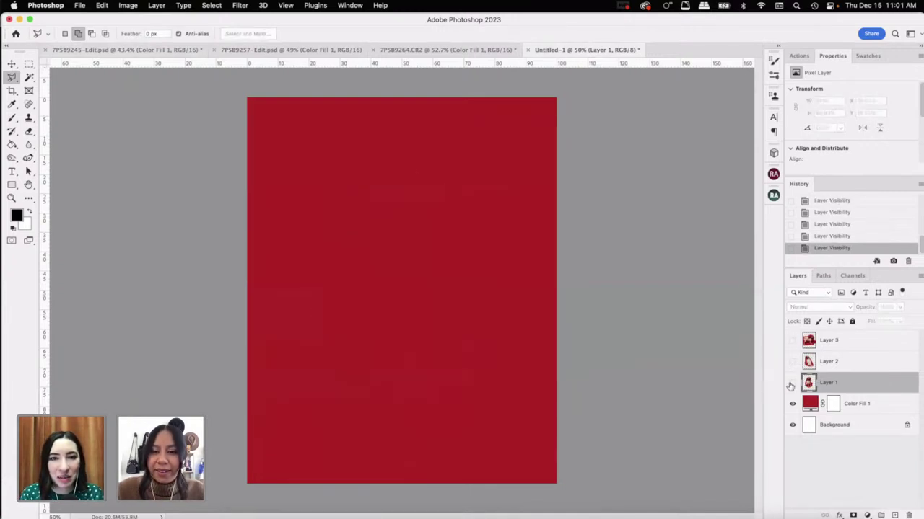
pyautogui.moveTo(792, 383); pyautogui.dragTo(792, 341)
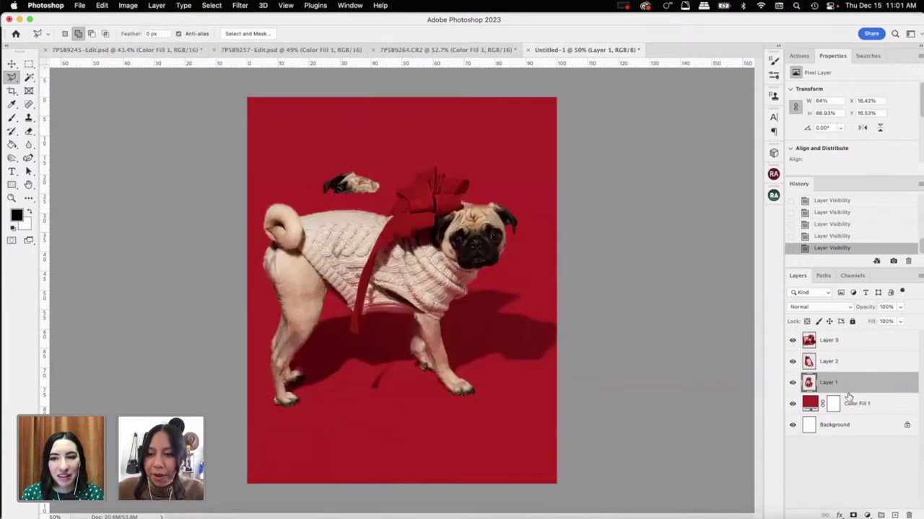
pyautogui.click(830, 341)
pyautogui.keyDown('shift'); pyautogui.click(845, 384); pyautogui.keyUp('shift')
pyautogui.press('super+t')
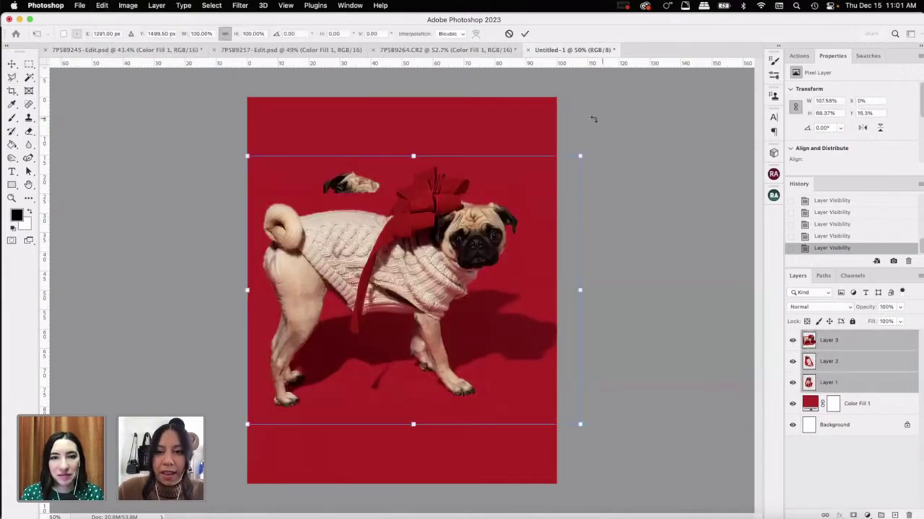
pyautogui.moveTo(579, 154); pyautogui.dragTo(414, 329)
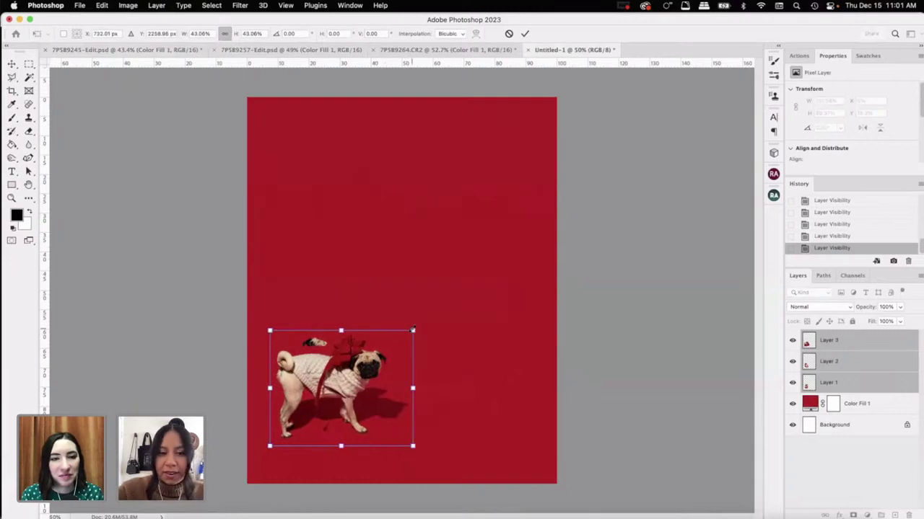
pyautogui.press('Return')
# Step: Move the sitting pug to the canvas middle and the bow pug to the top
pyautogui.click(858, 383)
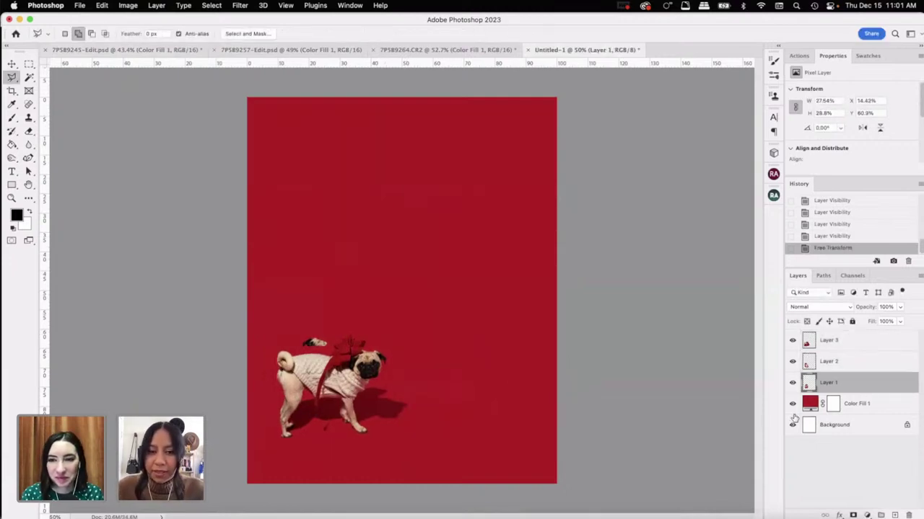
pyautogui.press('v')
pyautogui.moveTo(342, 380)
pyautogui.mouseDown()
pyautogui.moveTo(404, 330)
pyautogui.moveTo(434, 273)
pyautogui.mouseUp()
pyautogui.click(841, 340)
pyautogui.moveTo(347, 381); pyautogui.dragTo(366, 181)
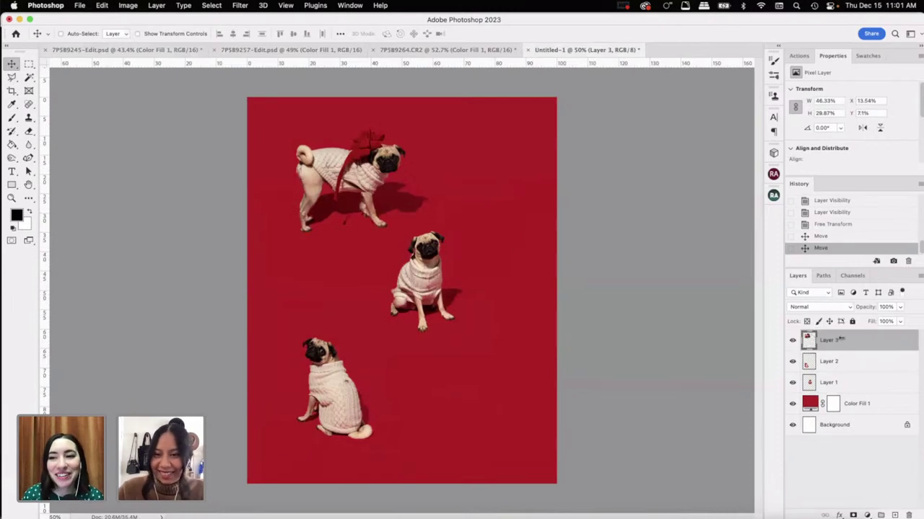
# Step: Scale the three pugs down, then slightly up, and shift the group left
pyautogui.keyDown('shift'); pyautogui.click(837, 389); pyautogui.keyUp('shift')
pyautogui.press('super+t')
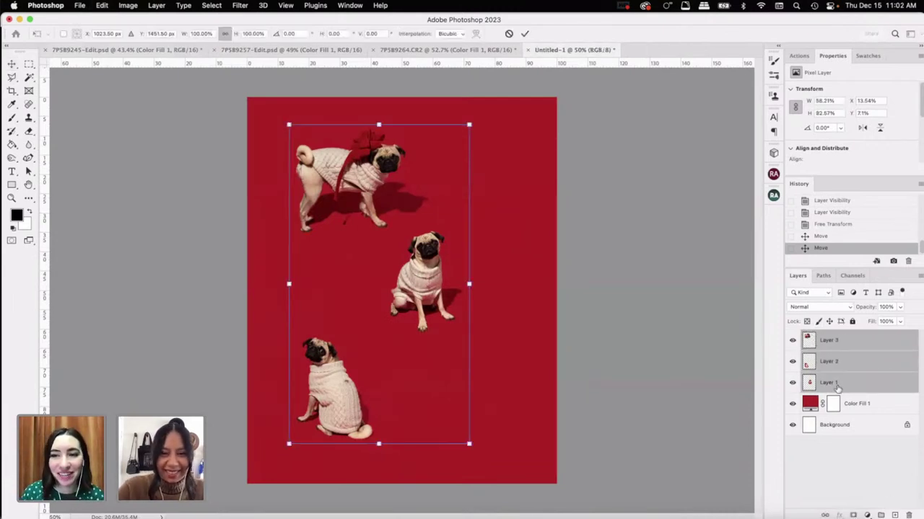
pyautogui.moveTo(469, 124); pyautogui.dragTo(454, 154)
pyautogui.press('Return')
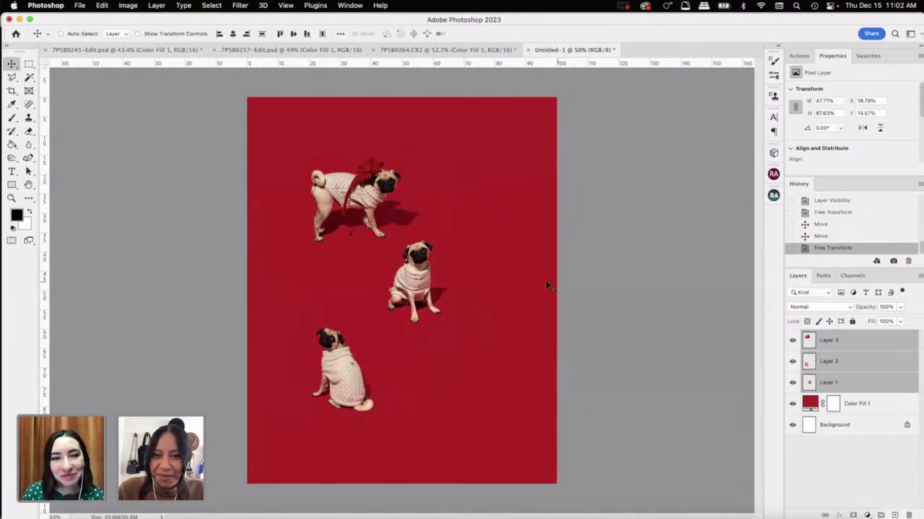
pyautogui.press('super+t')
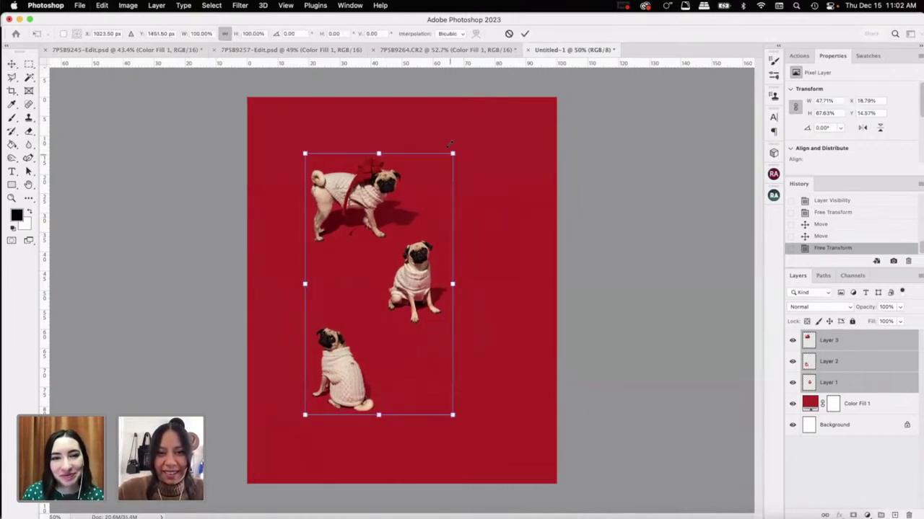
pyautogui.moveTo(452, 153); pyautogui.dragTo(464, 136)
pyautogui.moveTo(422, 215); pyautogui.dragTo(397, 228)
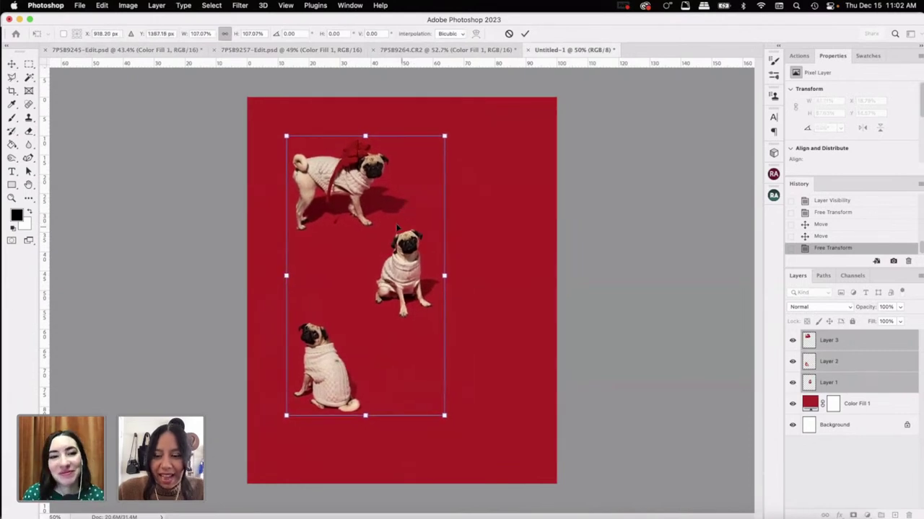
pyautogui.press('Return')
# Step: Move the back-view pug down and left and nudge the bow pug slightly left
pyautogui.click(836, 384)
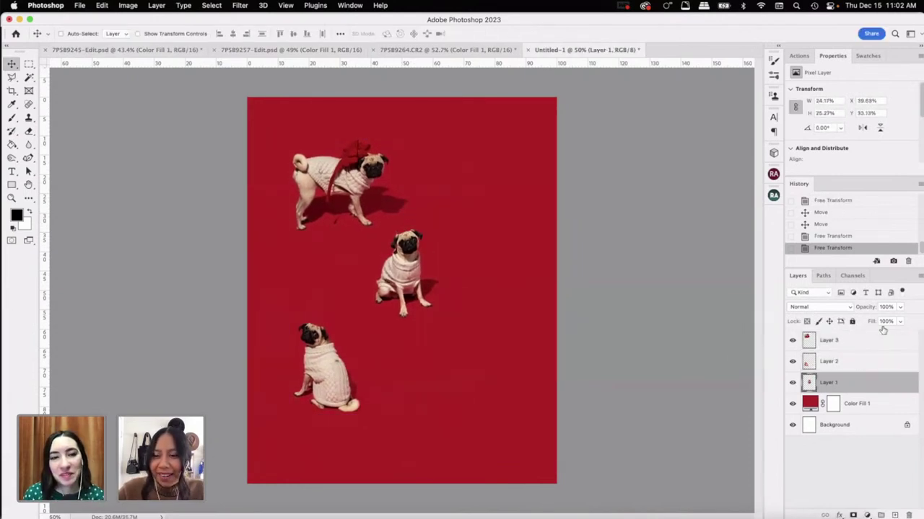
pyautogui.click(859, 363)
pyautogui.moveTo(418, 285); pyautogui.dragTo(393, 312)
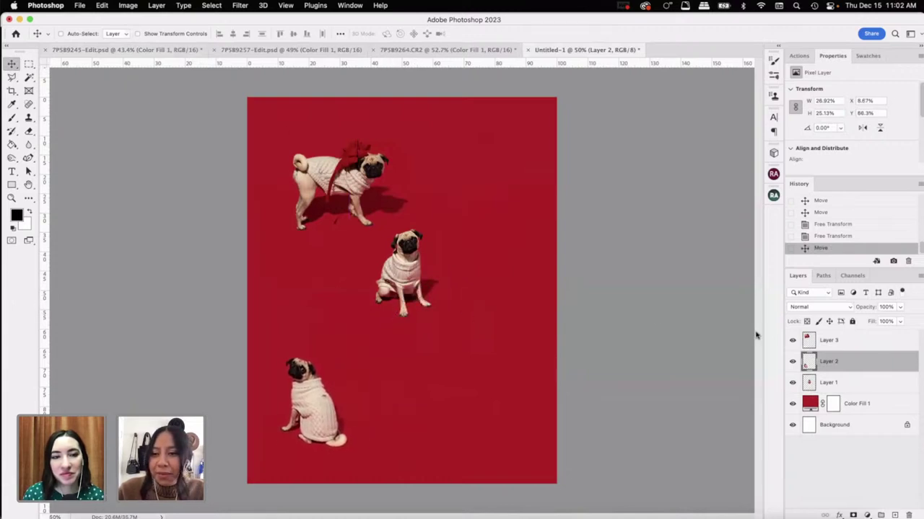
pyautogui.click(807, 340)
pyautogui.moveTo(416, 251); pyautogui.dragTo(394, 251)
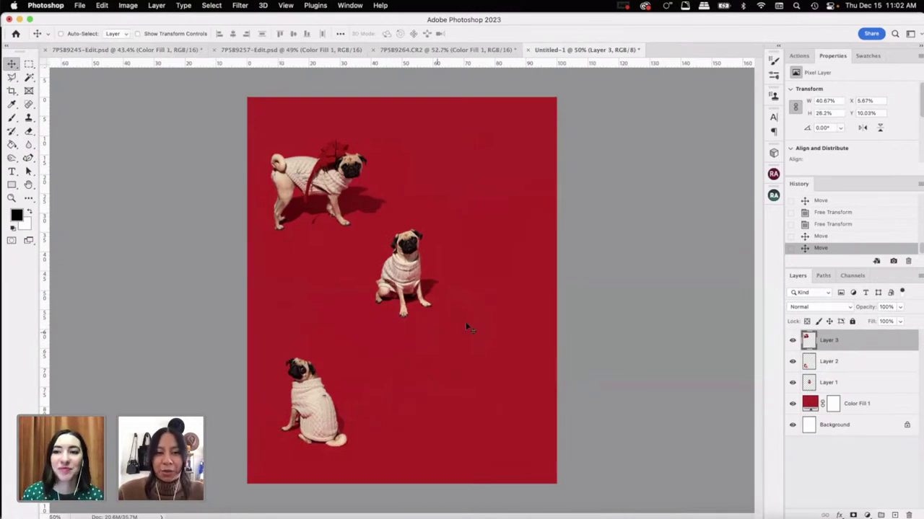
# Step: Nudge the bow and back-view pugs, then slightly shrink the top bow pug at top left
pyautogui.moveTo(324, 413); pyautogui.dragTo(320, 390)
pyautogui.click(823, 363)
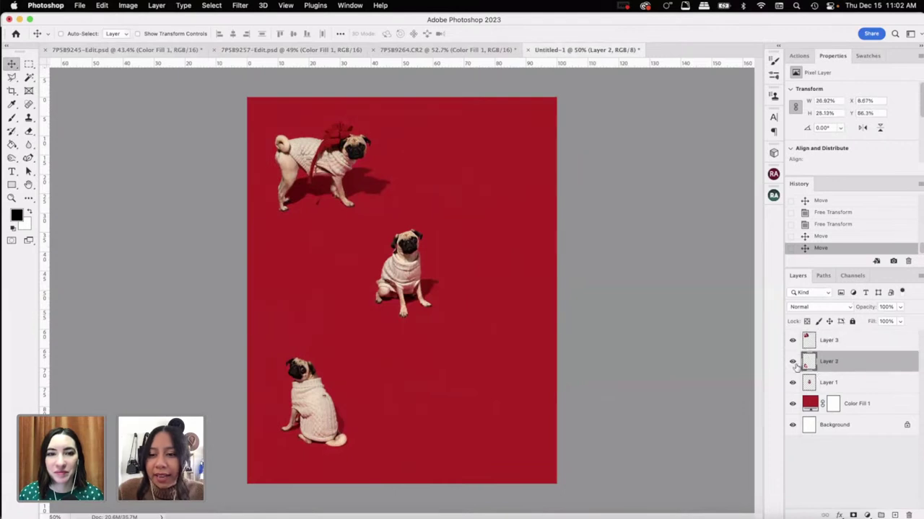
pyautogui.moveTo(444, 289); pyautogui.dragTo(448, 289)
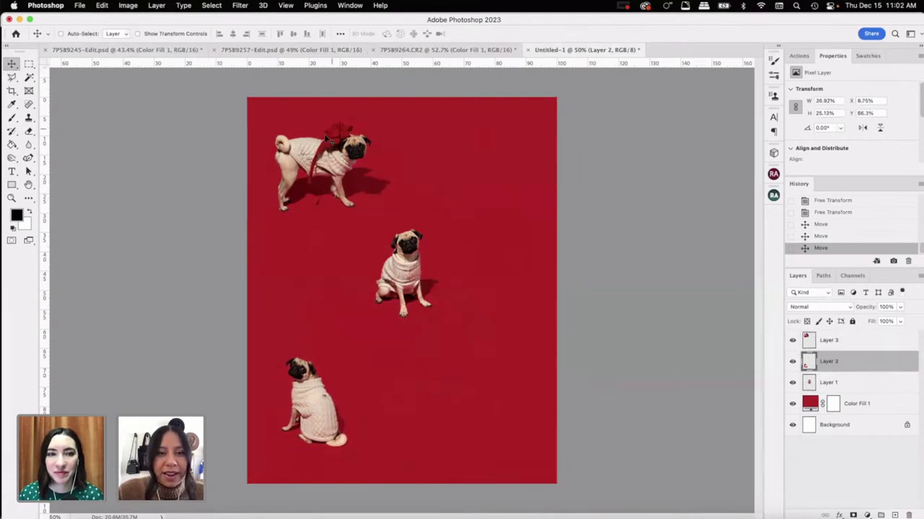
pyautogui.click(852, 390)
pyautogui.click(829, 347)
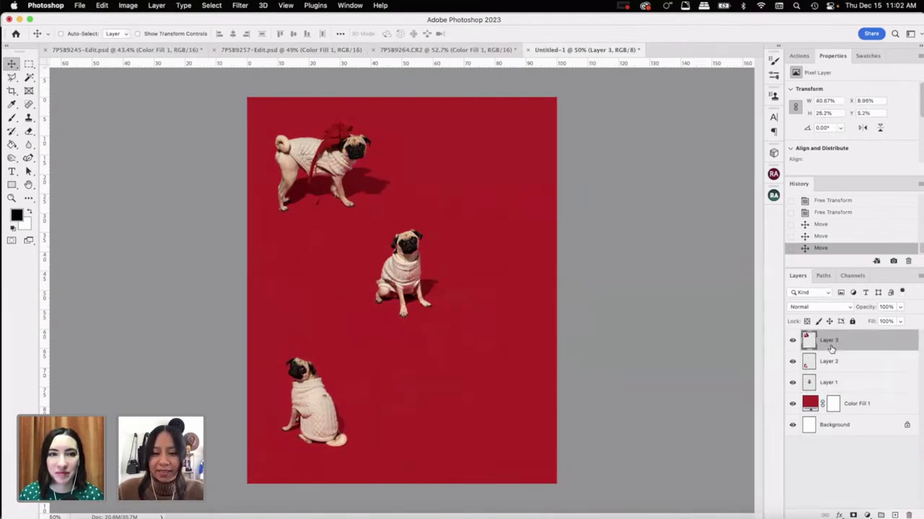
pyautogui.press('super+t')
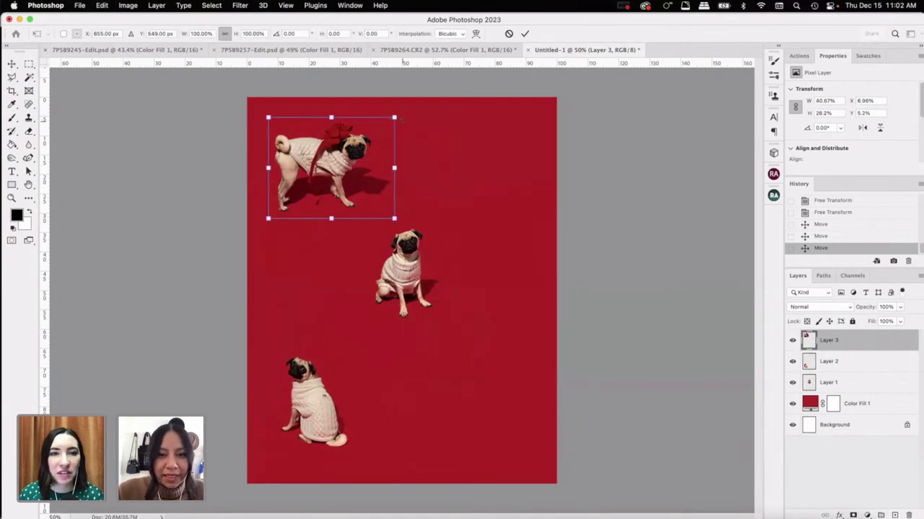
pyautogui.moveTo(394, 118); pyautogui.dragTo(390, 123)
pyautogui.press('Return')
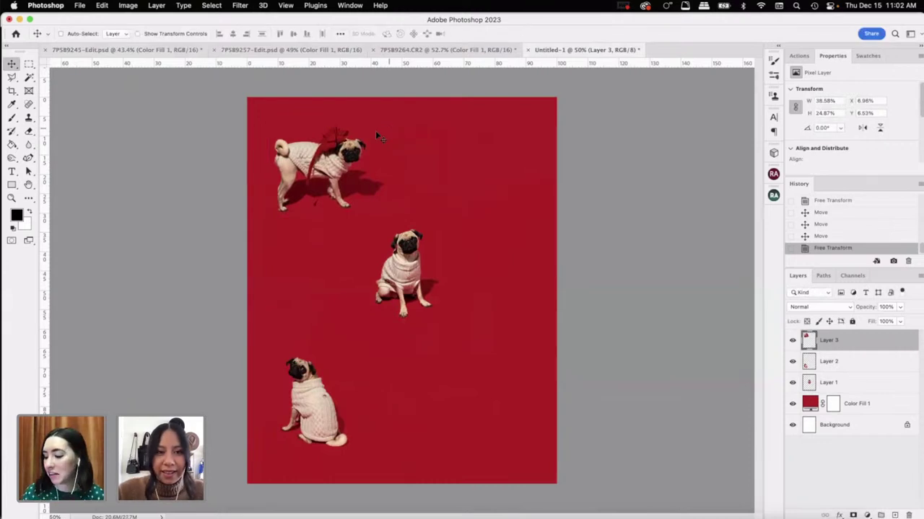
pyautogui.moveTo(337, 151); pyautogui.dragTo(343, 148)
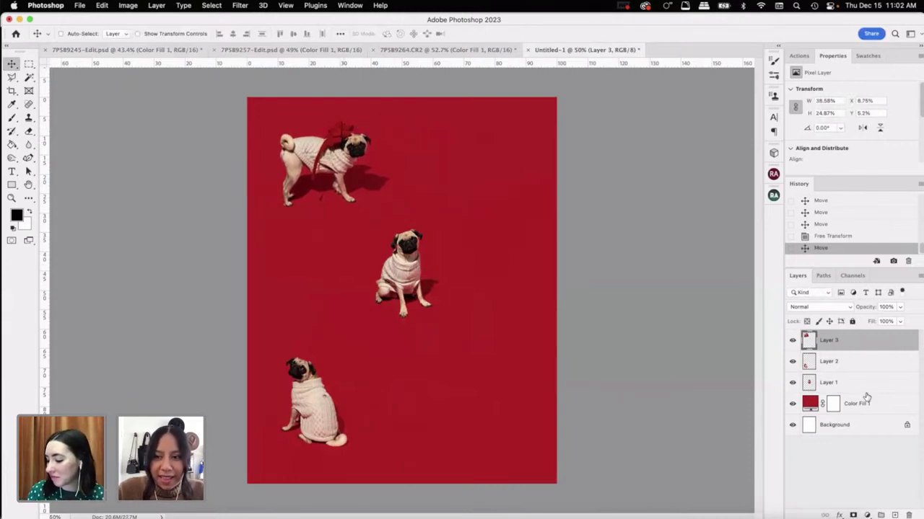
# Step: Rearrange the pugs, moving the bottom-left pug to the top right and adjusting the others
pyautogui.click(849, 371)
pyautogui.click(829, 382)
pyautogui.moveTo(481, 324); pyautogui.dragTo(485, 297)
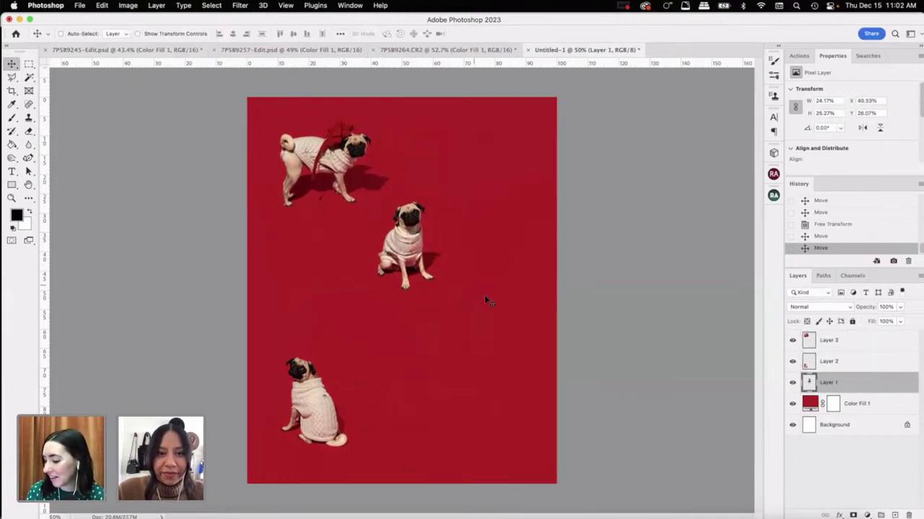
pyautogui.moveTo(404, 256); pyautogui.dragTo(402, 264)
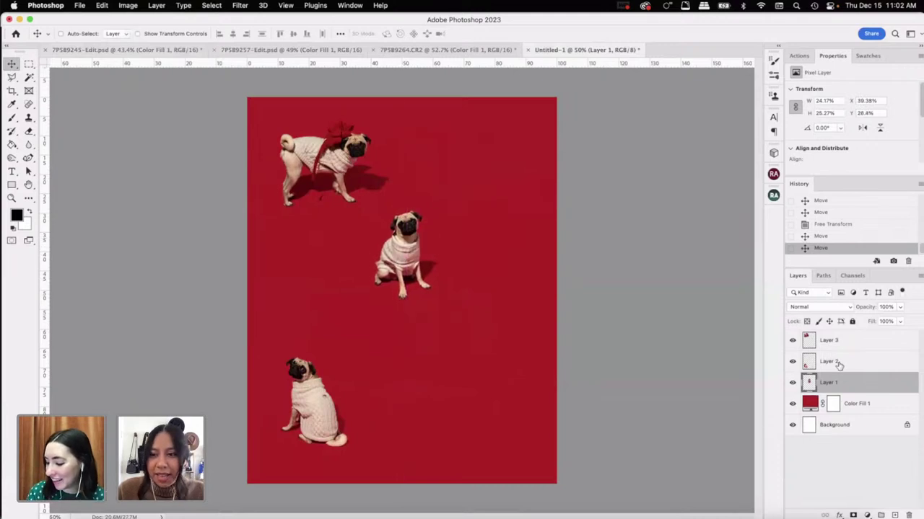
pyautogui.click(838, 366)
pyautogui.moveTo(326, 415); pyautogui.dragTo(474, 166)
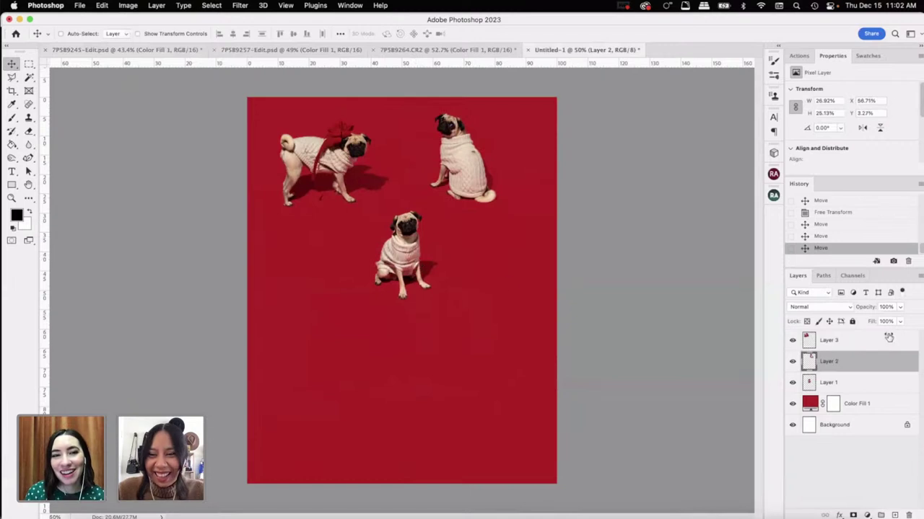
pyautogui.click(850, 380)
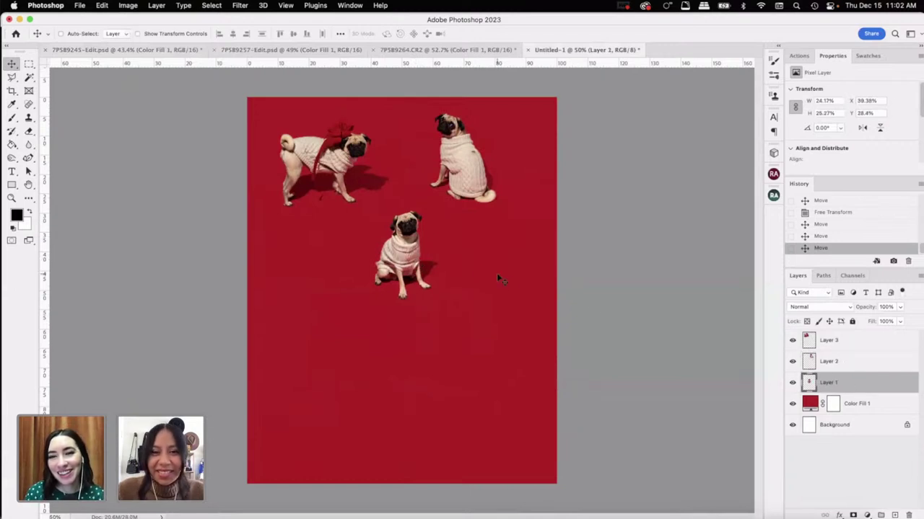
pyautogui.moveTo(409, 265); pyautogui.dragTo(416, 272)
pyautogui.click(855, 364)
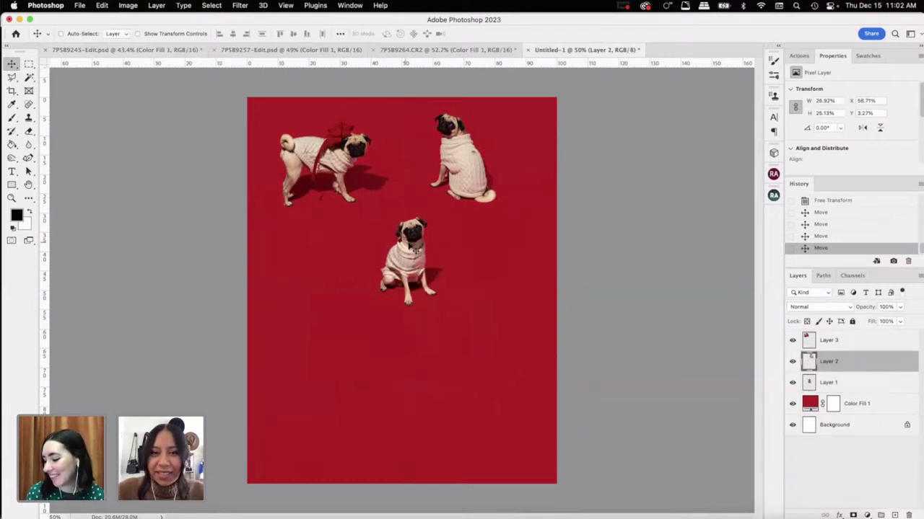
pyautogui.click(852, 342)
pyautogui.moveTo(439, 281); pyautogui.dragTo(440, 294)
# Step: Duplicate the sitting pug to the lower left and the bow pug to the right middle
pyautogui.click(848, 364)
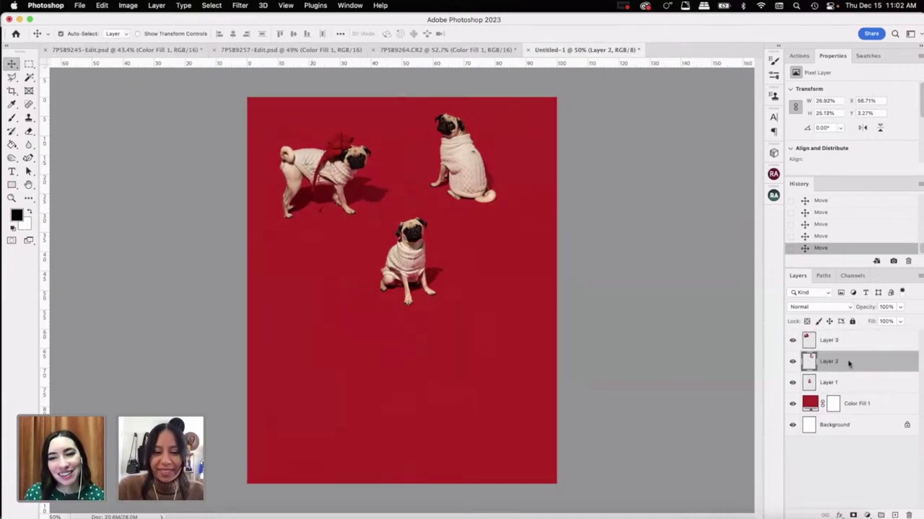
pyautogui.press('cmd+j')
pyautogui.moveTo(410, 275); pyautogui.dragTo(316, 310)
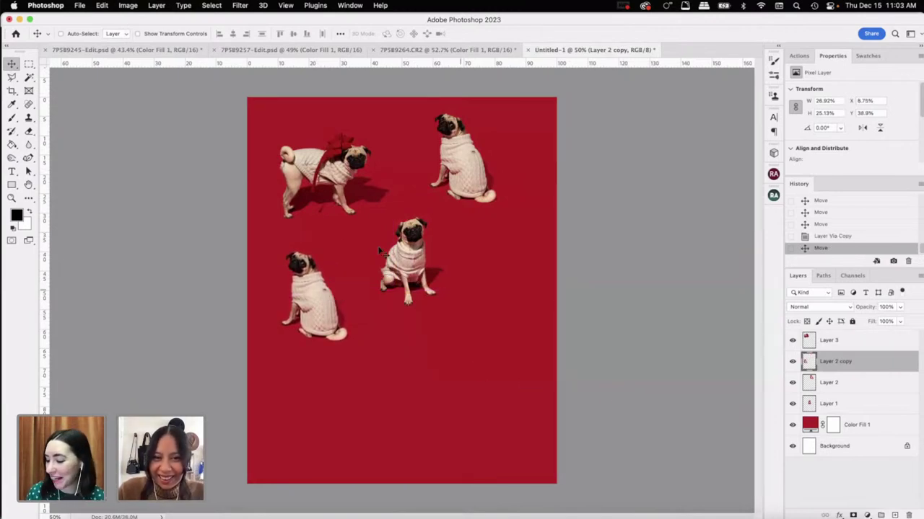
pyautogui.click(835, 384)
pyautogui.click(831, 342)
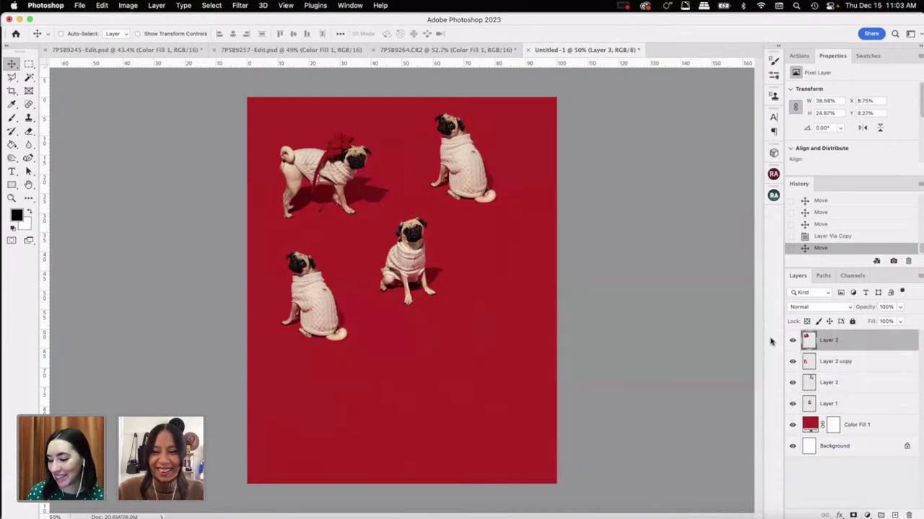
pyautogui.press('super+j')
pyautogui.moveTo(333, 184); pyautogui.dragTo(489, 282)
# Step: Reposition the centre pug, lower the right bow pug, and move the top-right pug down
pyautogui.click(832, 381)
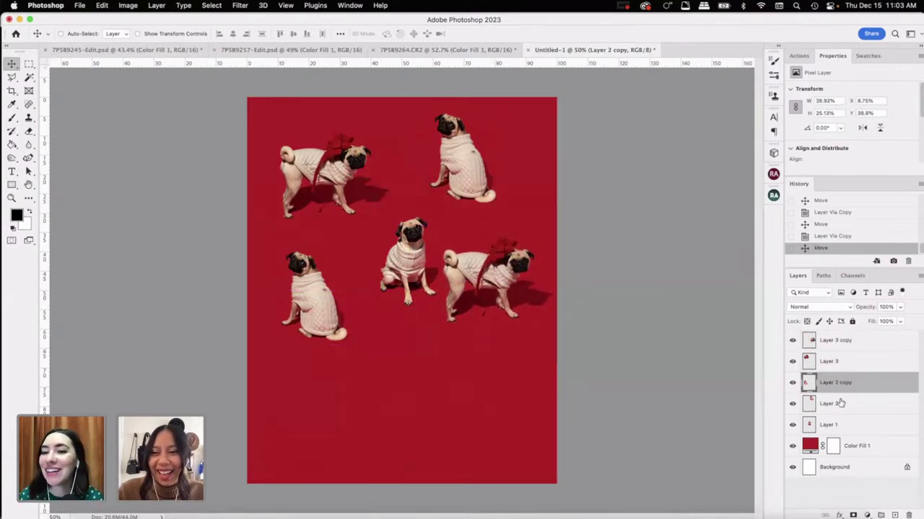
pyautogui.click(835, 426)
pyautogui.moveTo(406, 266); pyautogui.dragTo(393, 272)
pyautogui.click(841, 402)
pyautogui.click(840, 363)
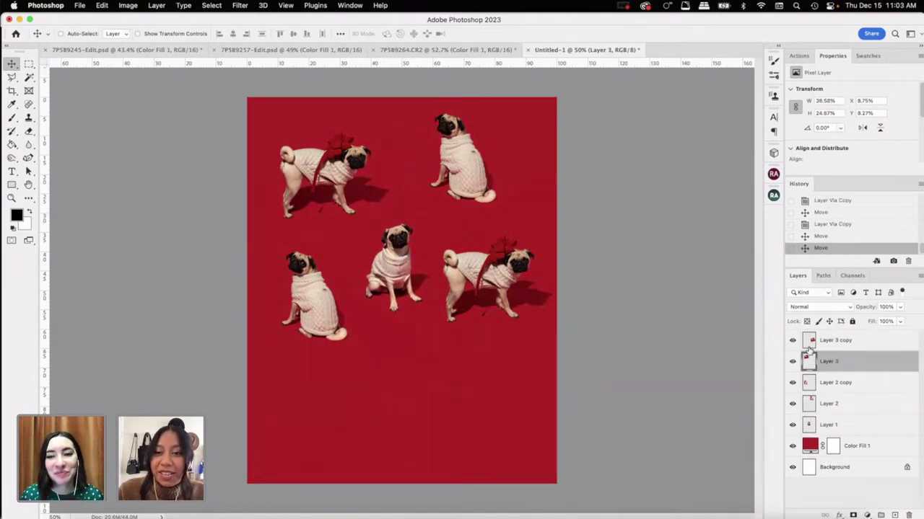
pyautogui.click(841, 342)
pyautogui.moveTo(497, 277); pyautogui.dragTo(466, 352)
pyautogui.click(866, 431)
pyautogui.keyDown('shift'); pyautogui.click(864, 340); pyautogui.keyUp('shift')
pyautogui.click(837, 340)
pyautogui.hotkey('alt', '[')
pyautogui.hotkey('alt', '[')
pyautogui.hotkey('alt', '[')
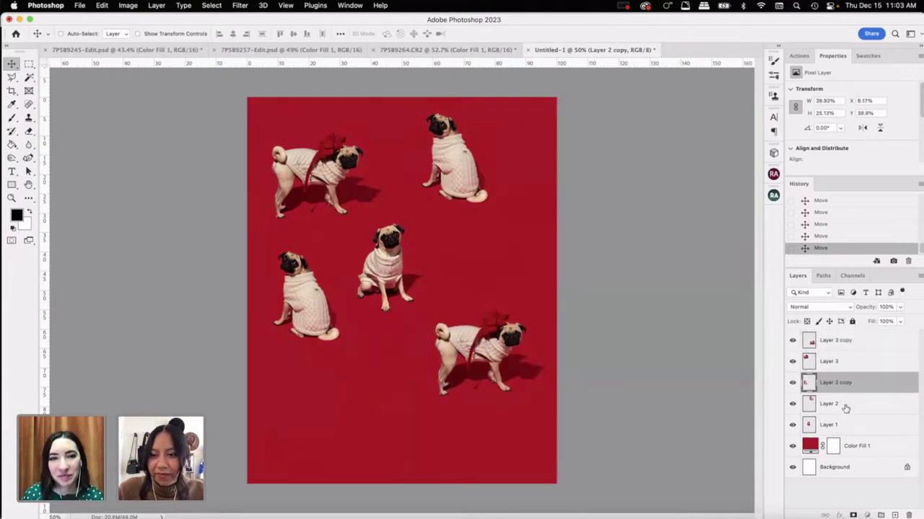
pyautogui.moveTo(456, 174); pyautogui.dragTo(489, 202)
# Step: Shift the centre pug right and place a duplicate of it near the bottom
pyautogui.click(850, 429)
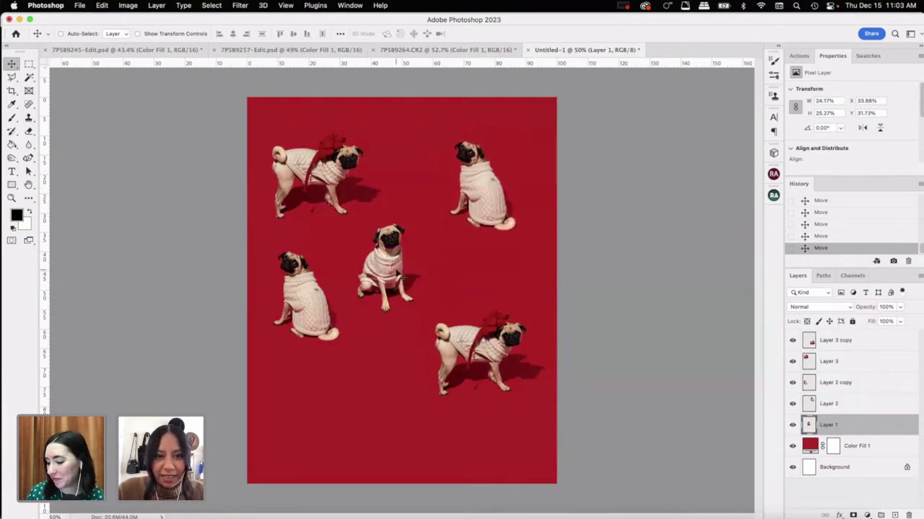
pyautogui.moveTo(399, 273); pyautogui.dragTo(416, 261)
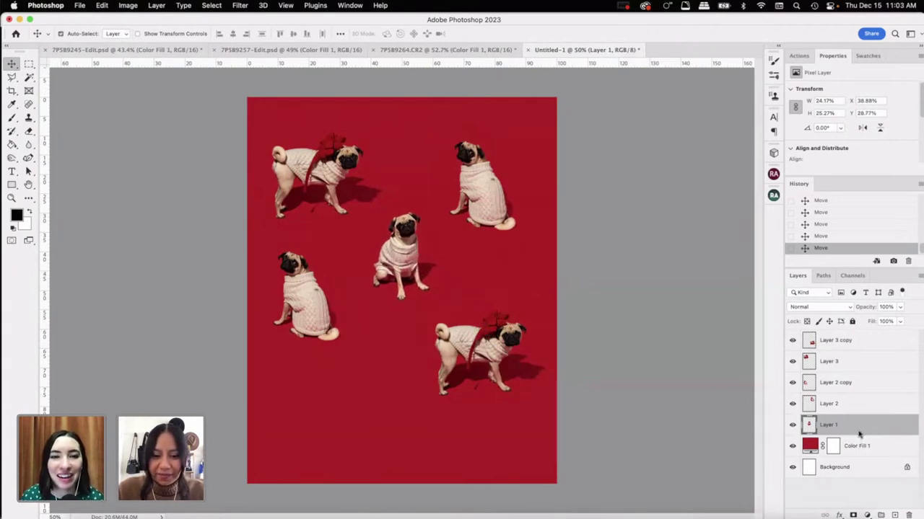
pyautogui.press('super+j')
pyautogui.moveTo(408, 269); pyautogui.dragTo(375, 405)
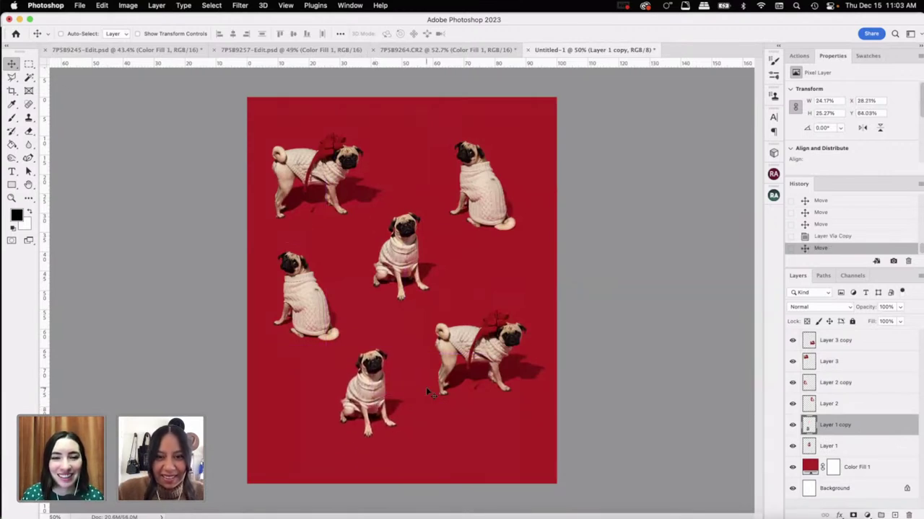
# Step: Shift all the pugs up and right together and lower the centre pug slightly
pyautogui.click(853, 363)
pyautogui.click(855, 425)
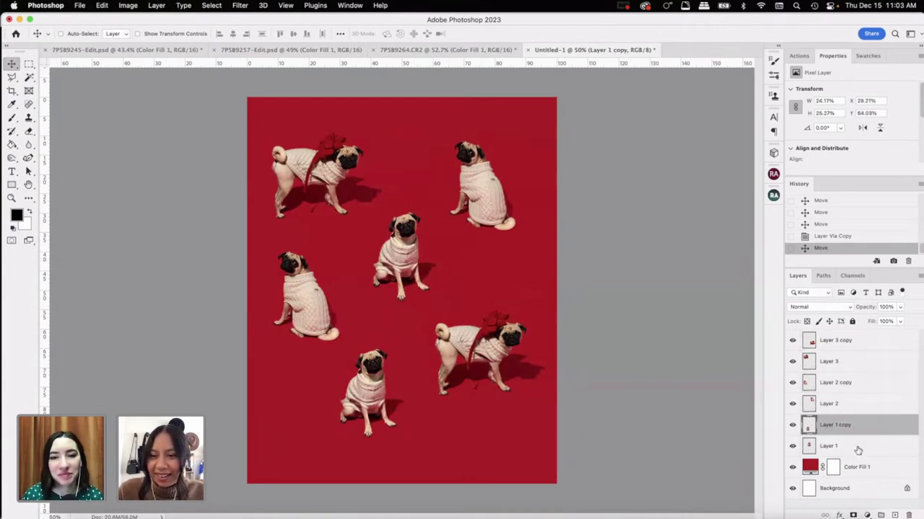
pyautogui.click(852, 446)
pyautogui.moveTo(498, 193); pyautogui.dragTo(497, 194)
pyautogui.keyDown('shift'); pyautogui.click(839, 342); pyautogui.keyUp('shift')
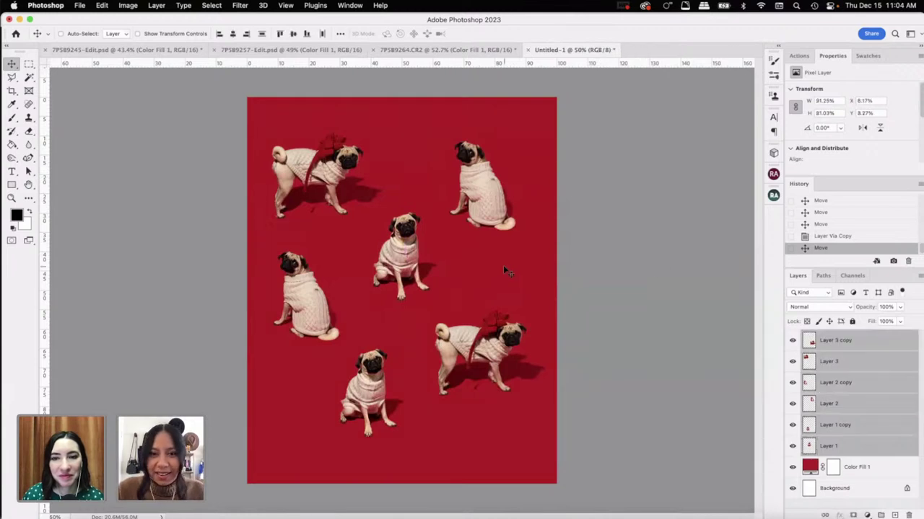
pyautogui.moveTo(503, 265); pyautogui.dragTo(494, 247)
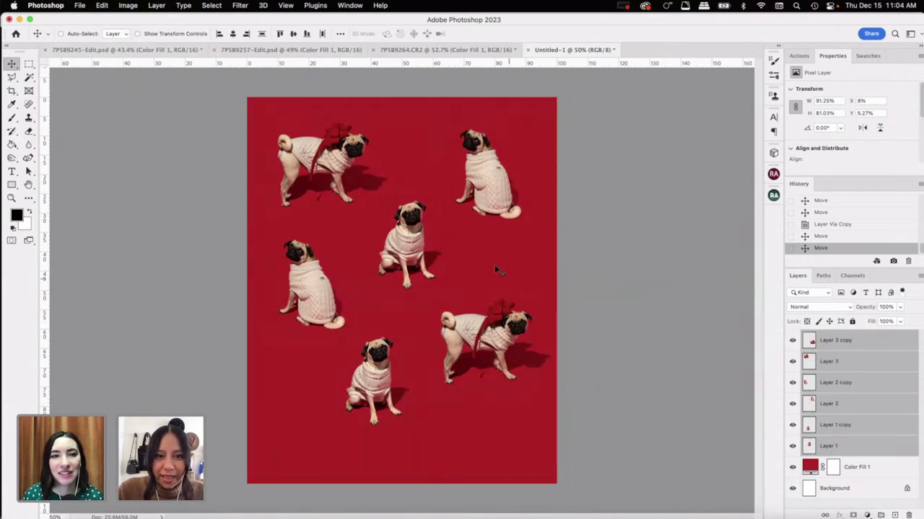
pyautogui.click(830, 367)
pyautogui.click(821, 445)
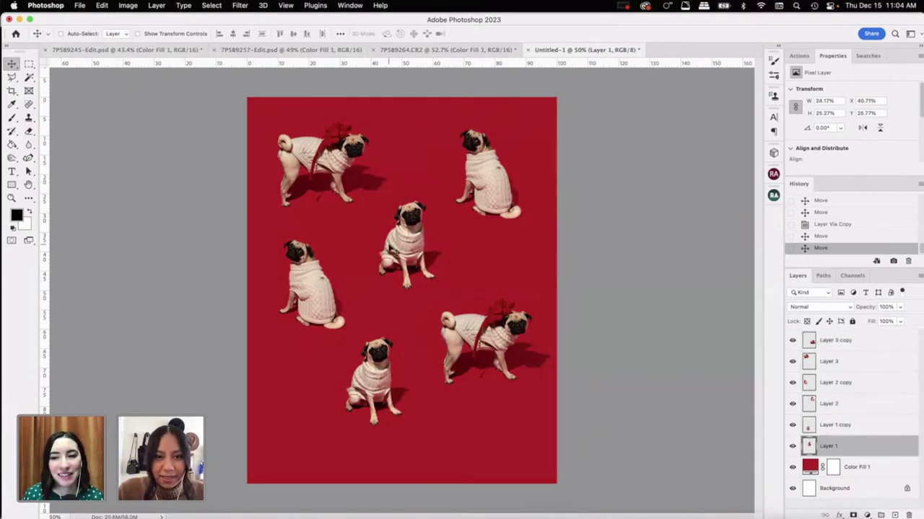
pyautogui.moveTo(382, 252); pyautogui.dragTo(407, 271)
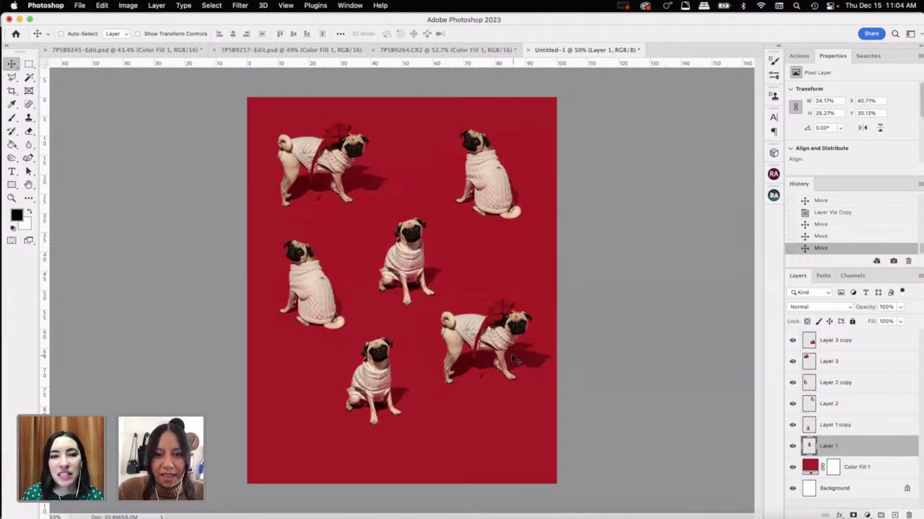
# Step: Duplicate the left sitting pug and place the seventh pug at the bottom right
pyautogui.click(838, 395)
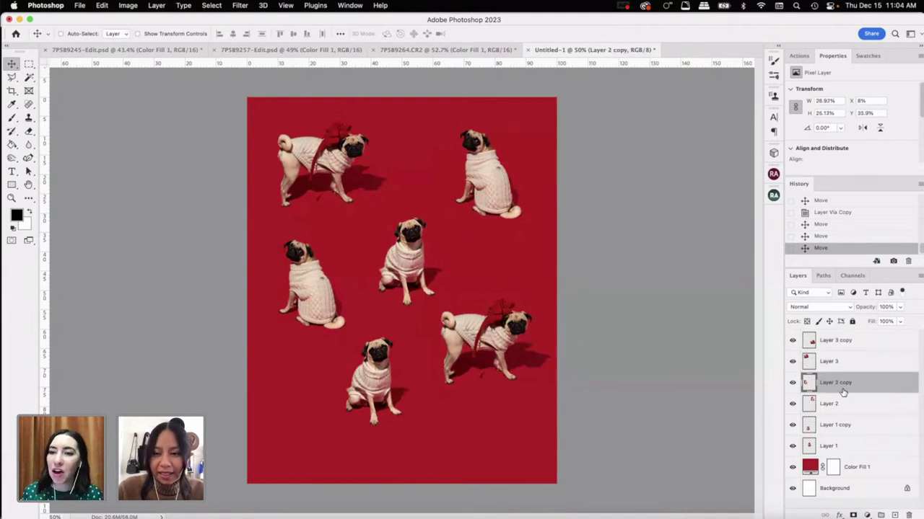
pyautogui.click(793, 383)
pyautogui.click(793, 382)
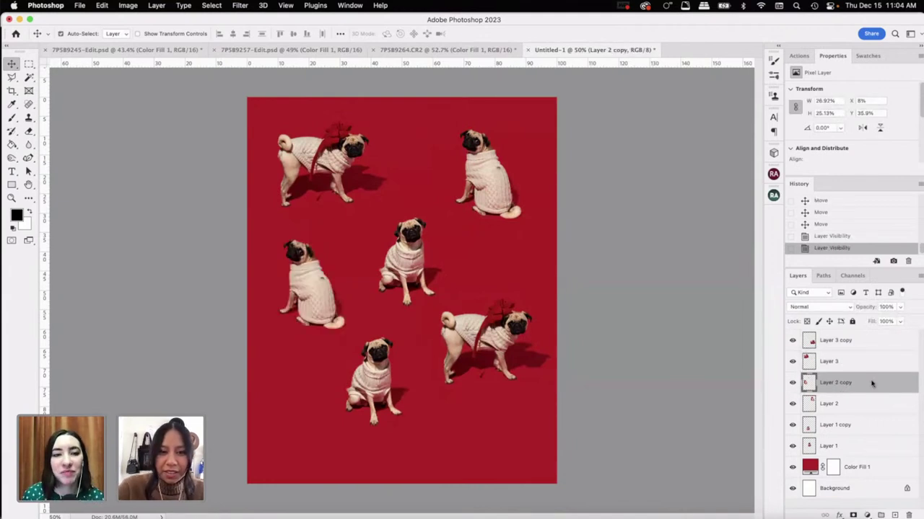
pyautogui.press('super+j')
pyautogui.moveTo(326, 304); pyautogui.dragTo(489, 431)
# Step: Move the copied bow pug up to the right edge mid-canvas
pyautogui.click(863, 407)
pyautogui.click(866, 424)
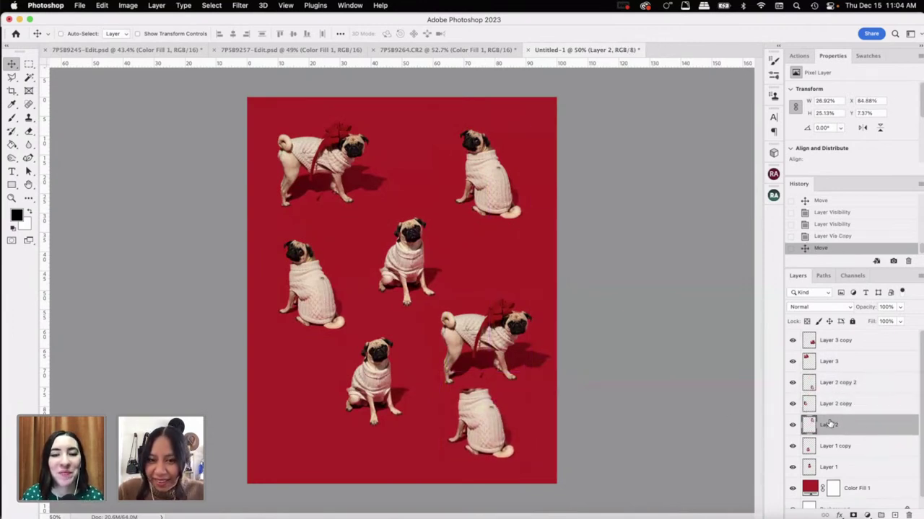
pyautogui.click(846, 363)
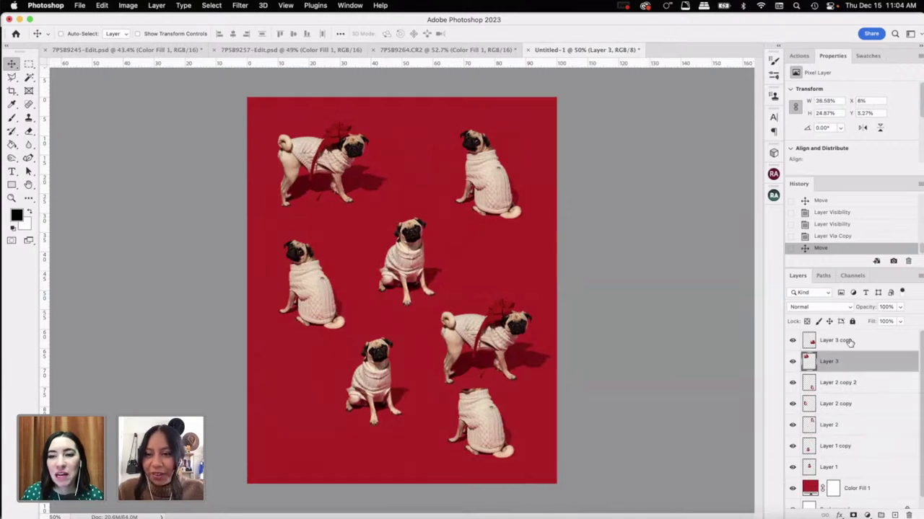
pyautogui.click(849, 342)
pyautogui.click(791, 341)
pyautogui.click(791, 341)
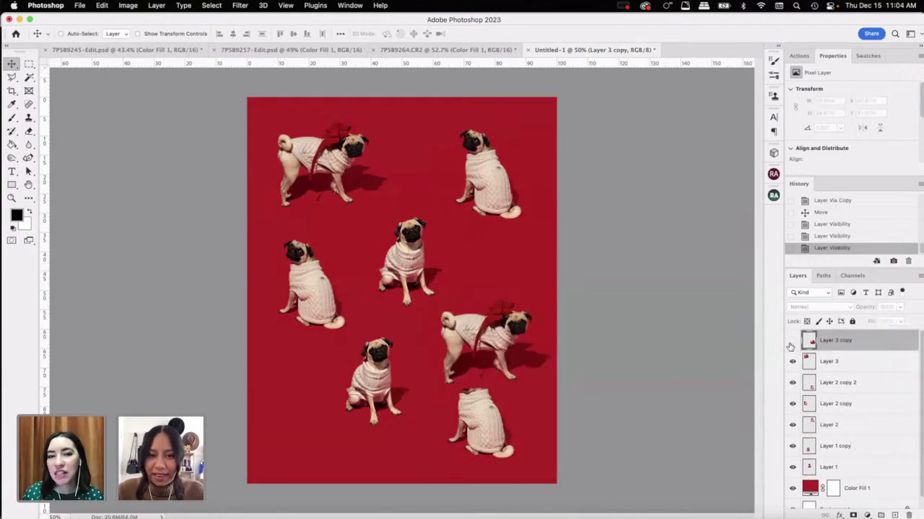
pyautogui.click(791, 341)
pyautogui.click(791, 342)
pyautogui.moveTo(493, 323); pyautogui.dragTo(503, 305)
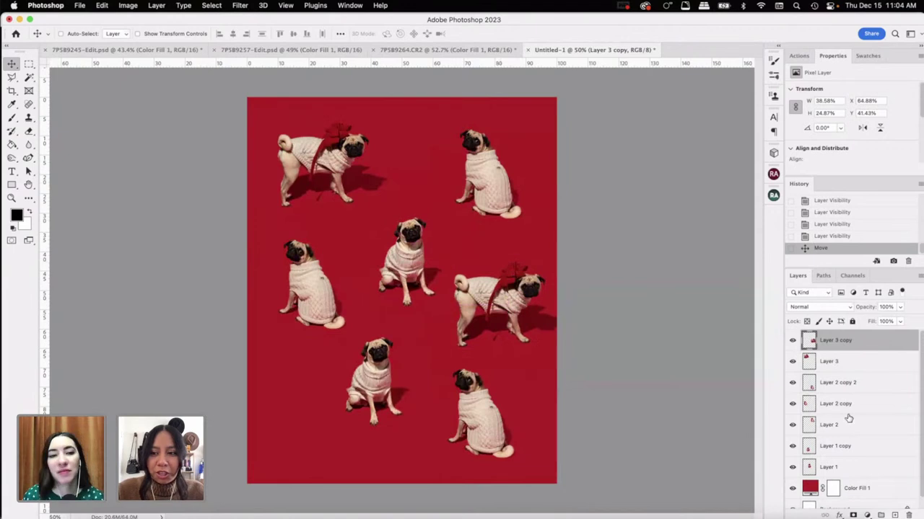
pyautogui.keyDown('shift'); pyautogui.click(869, 471); pyautogui.keyUp('shift')
# Step: Scale all the pug layers together down to about 90%
pyautogui.press('super+t')
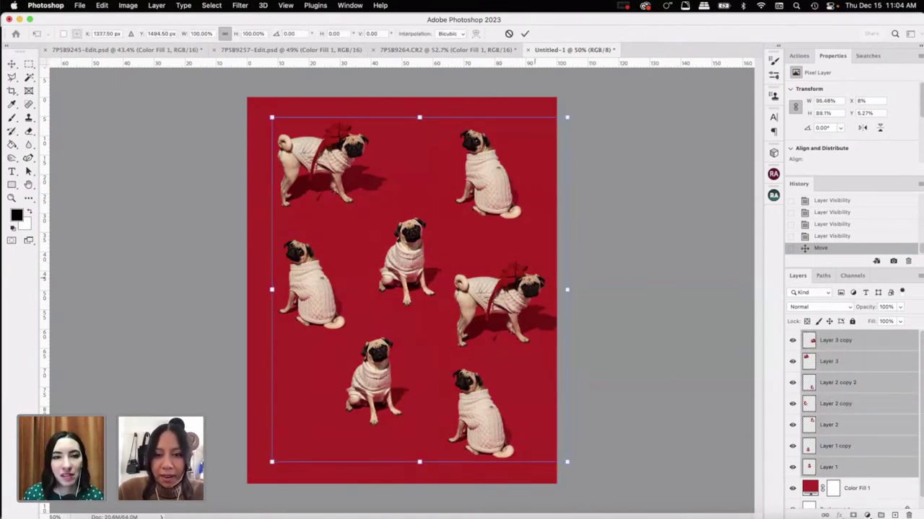
pyautogui.moveTo(564, 288); pyautogui.dragTo(540, 290)
pyautogui.moveTo(451, 296); pyautogui.dragTo(454, 296)
pyautogui.press('Return')
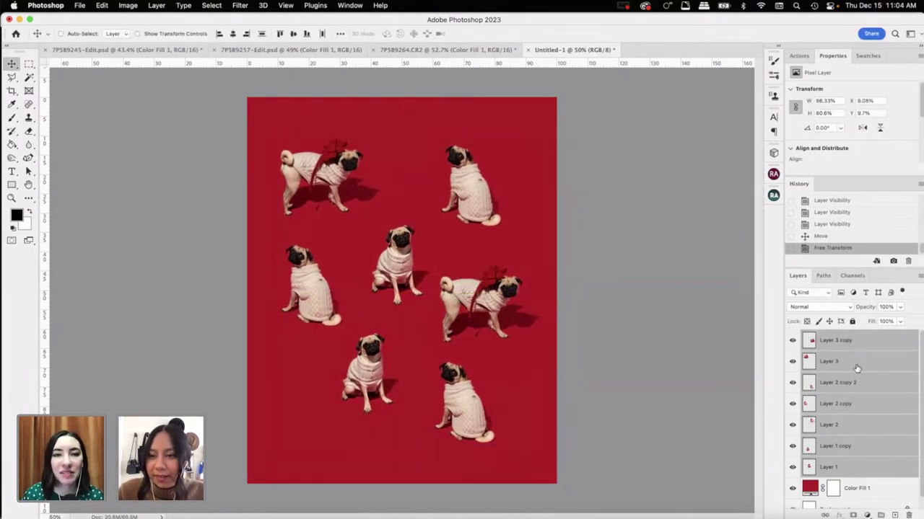
# Step: Move the top-right pug slightly up and right and the centre pug up a little
pyautogui.click(857, 366)
pyautogui.click(842, 389)
pyautogui.click(841, 423)
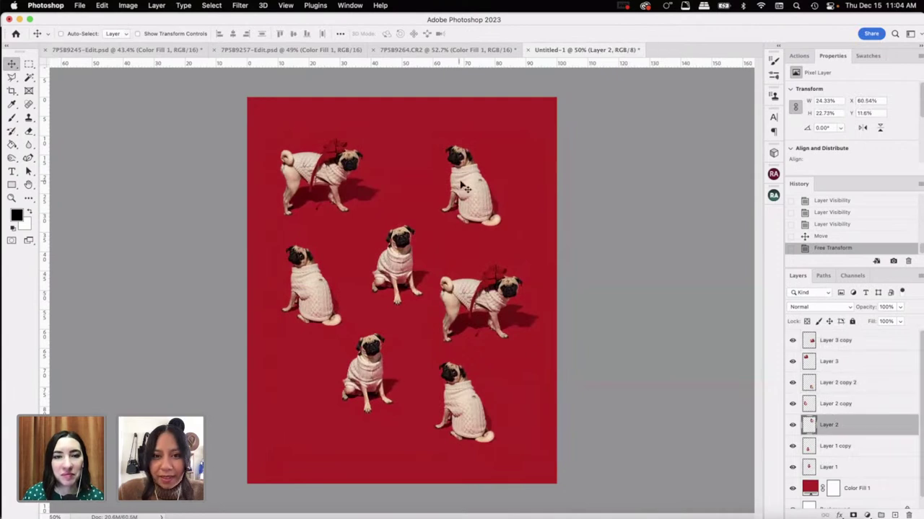
pyautogui.moveTo(464, 188); pyautogui.dragTo(471, 181)
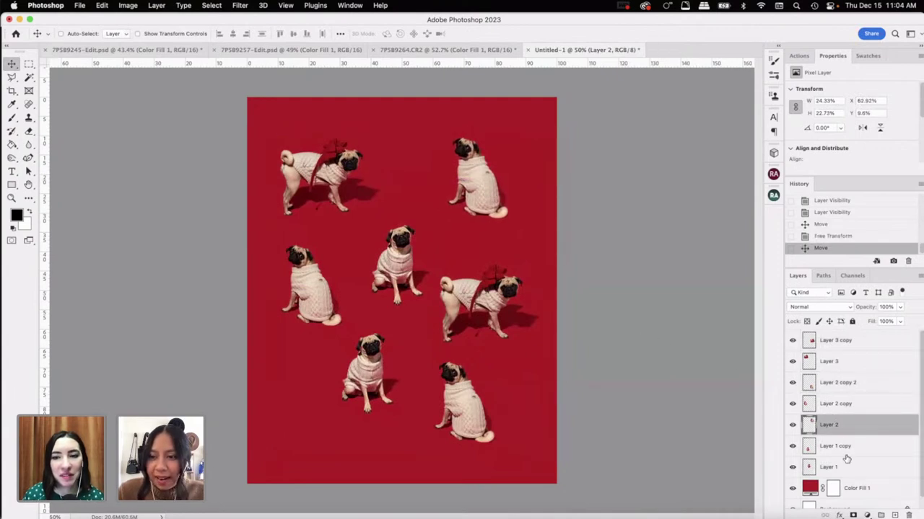
pyautogui.click(846, 448)
pyautogui.click(834, 467)
pyautogui.moveTo(398, 258); pyautogui.dragTo(402, 238)
# Step: Shift the right-side bow pug down, and undo a trial move of the top-right pug
pyautogui.click(840, 406)
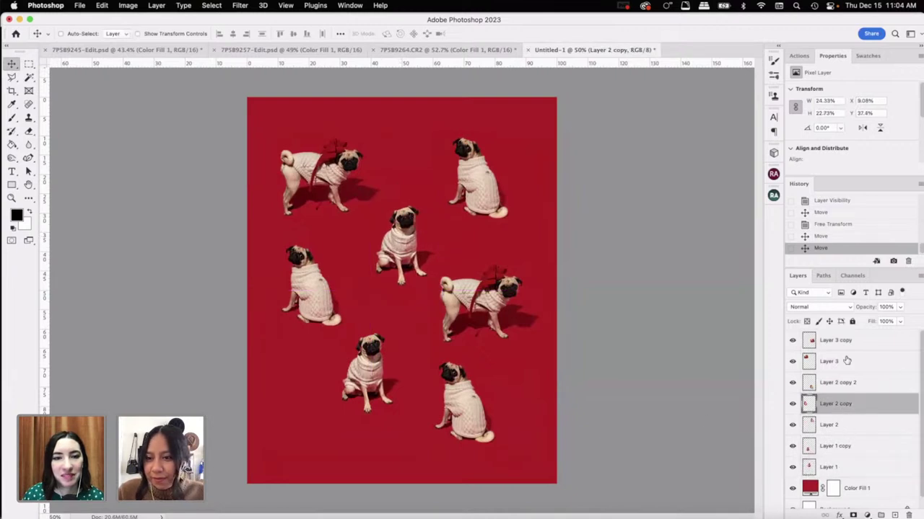
pyautogui.click(845, 343)
pyautogui.moveTo(505, 296); pyautogui.dragTo(509, 307)
pyautogui.click(860, 363)
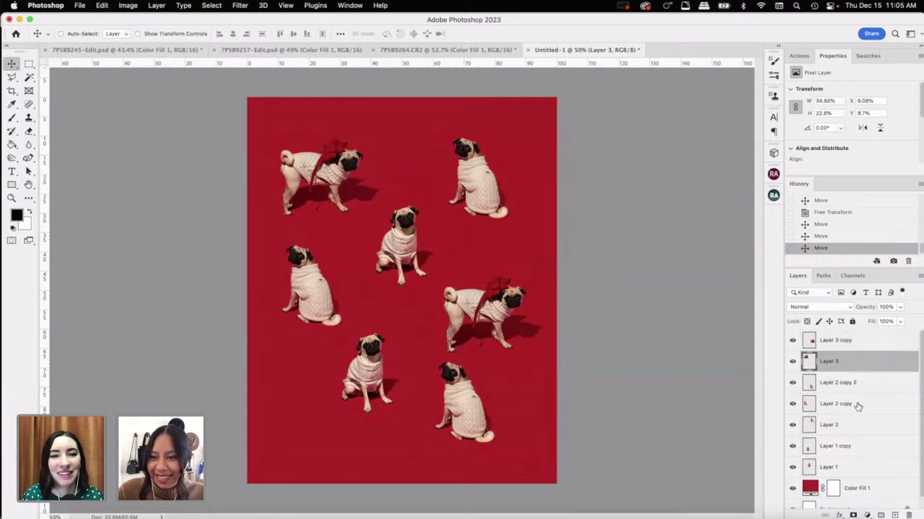
pyautogui.click(858, 407)
pyautogui.click(857, 426)
pyautogui.moveTo(447, 404); pyautogui.dragTo(482, 422)
pyautogui.press('super+z')
# Step: Select the bottom-right, left-middle, top-left and top-right pug layers in turn, ending on the right-side bow pug
pyautogui.click(846, 451)
pyautogui.click(836, 386)
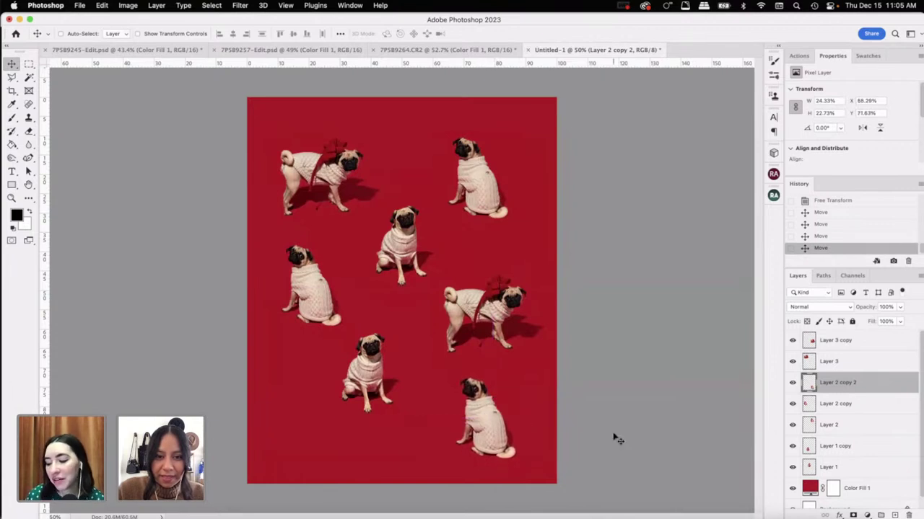
pyautogui.click(845, 402)
pyautogui.click(850, 363)
pyautogui.click(847, 425)
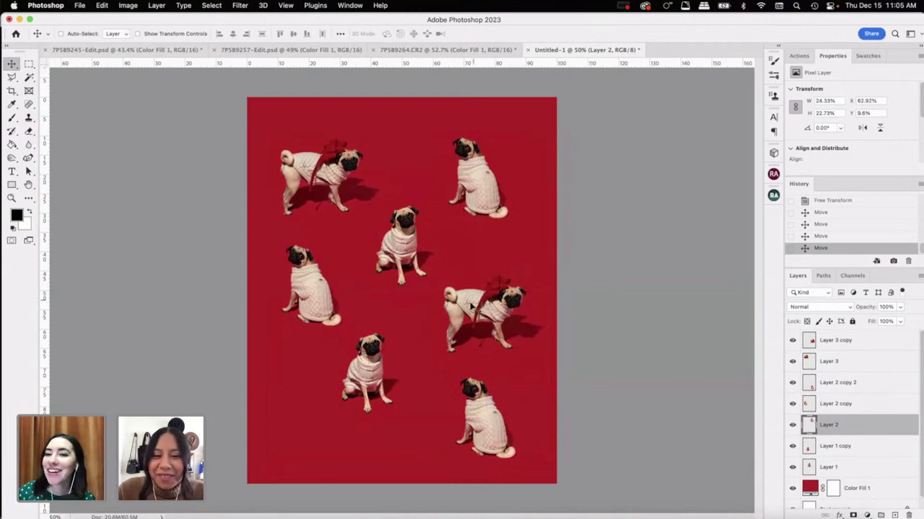
pyautogui.click(847, 342)
# Step: Try flipping the right-side bow pug horizontally, undo it, and nudge the pug left and down
pyautogui.press('super+t')
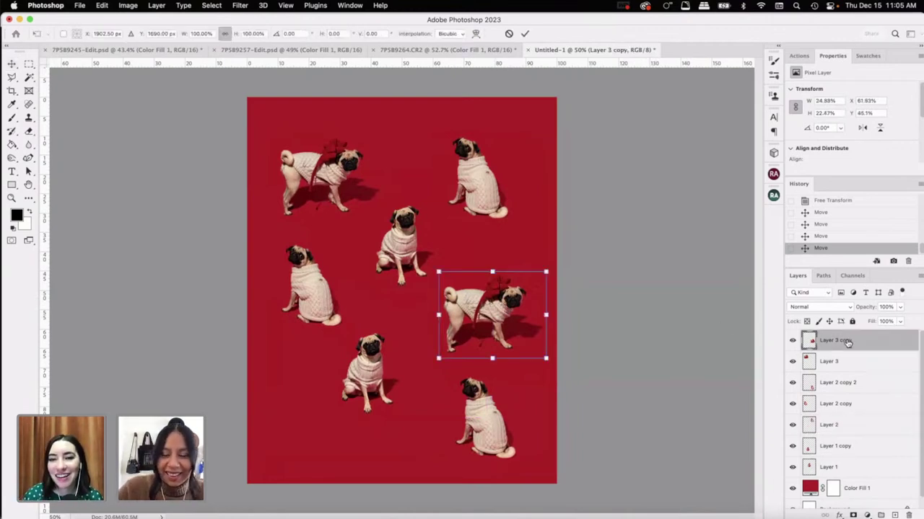
pyautogui.rightClick(473, 325)
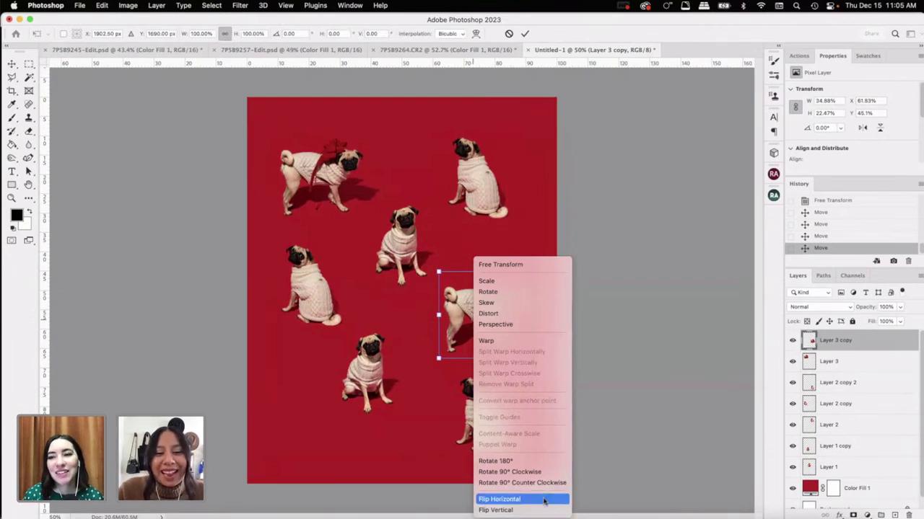
pyautogui.click(519, 499)
pyautogui.moveTo(503, 322); pyautogui.dragTo(486, 300)
pyautogui.press('Return')
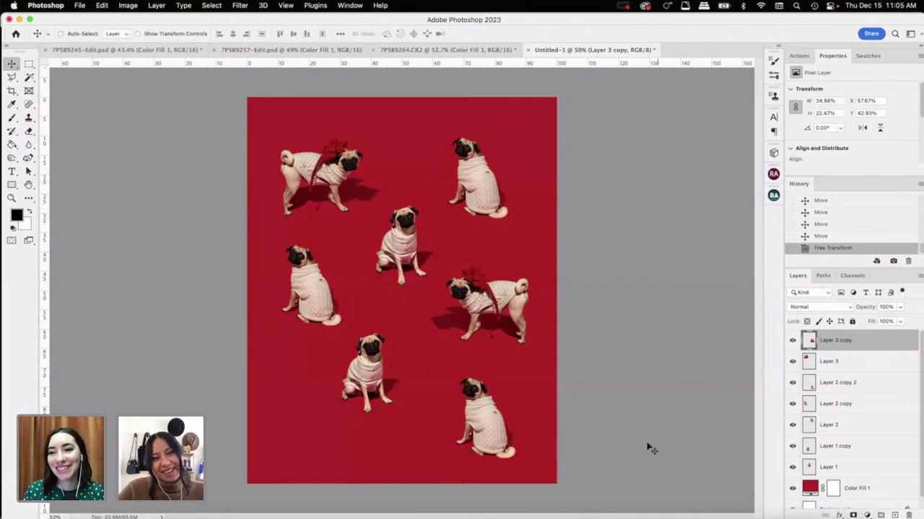
pyautogui.press('super+z')
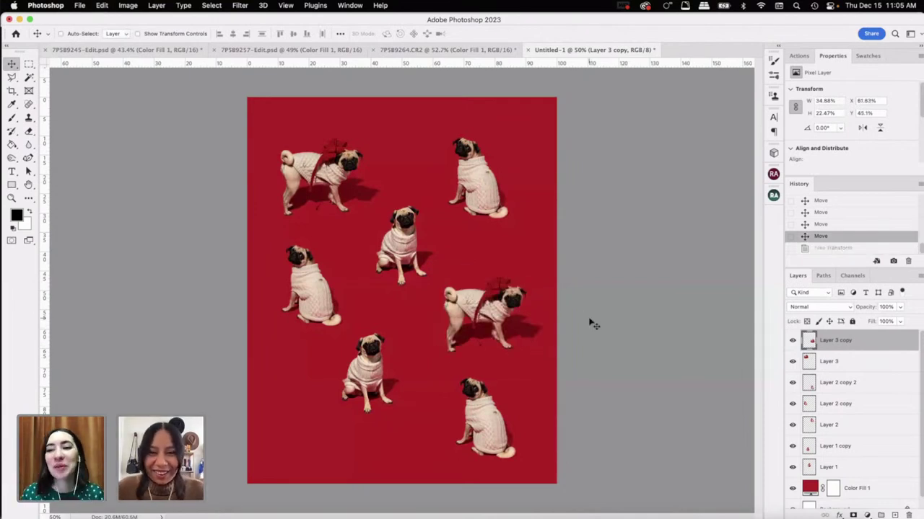
pyautogui.moveTo(495, 315); pyautogui.dragTo(489, 318)
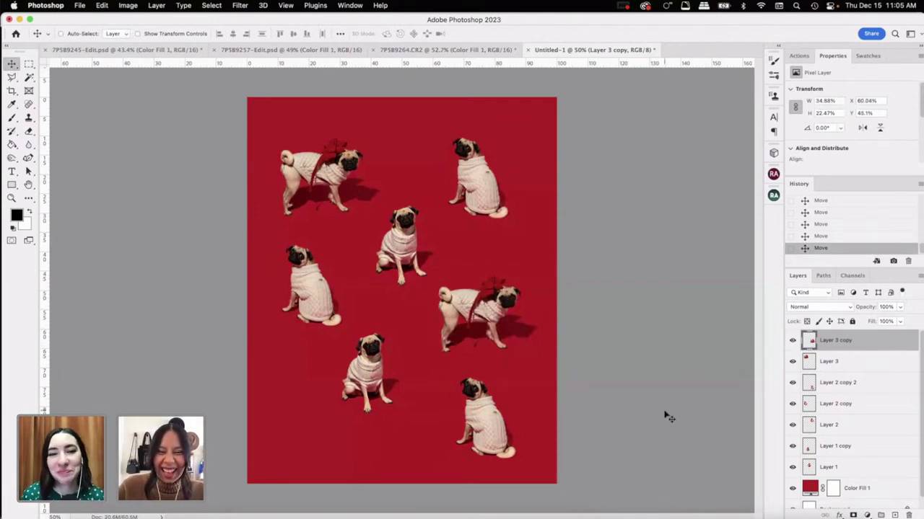
# Step: Move all the pugs up together, then shift the lower-centre pug slightly right
pyautogui.keyDown('shift'); pyautogui.click(848, 467); pyautogui.keyUp('shift')
pyautogui.moveTo(403, 259); pyautogui.dragTo(408, 247)
pyautogui.click(833, 446)
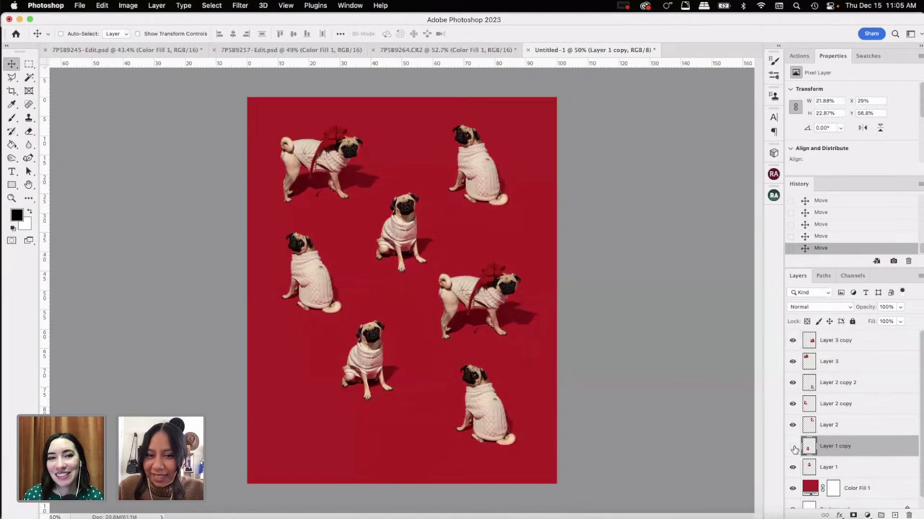
pyautogui.click(792, 446)
pyautogui.click(792, 446)
pyautogui.moveTo(377, 366); pyautogui.dragTo(390, 367)
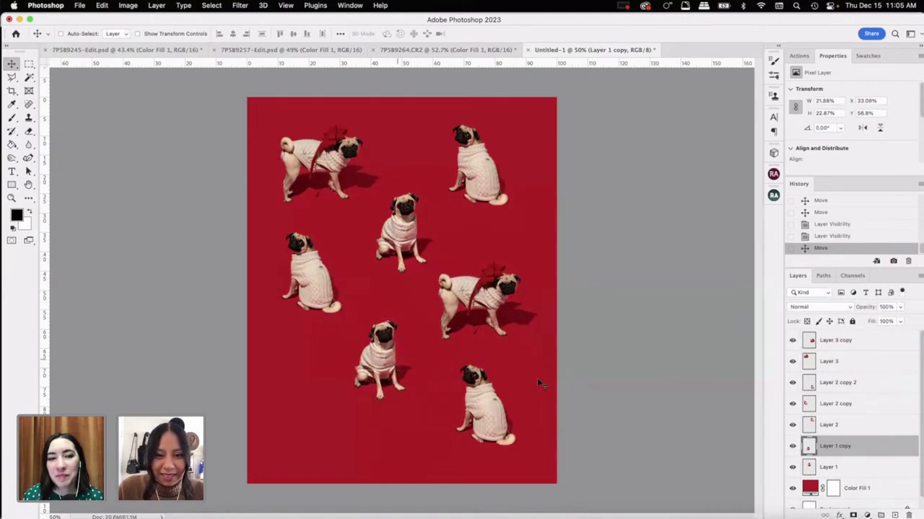
# Step: Duplicate the right-side bow pug into the lower left, toggling visibility to compare the two
pyautogui.click(849, 341)
pyautogui.press('super+j')
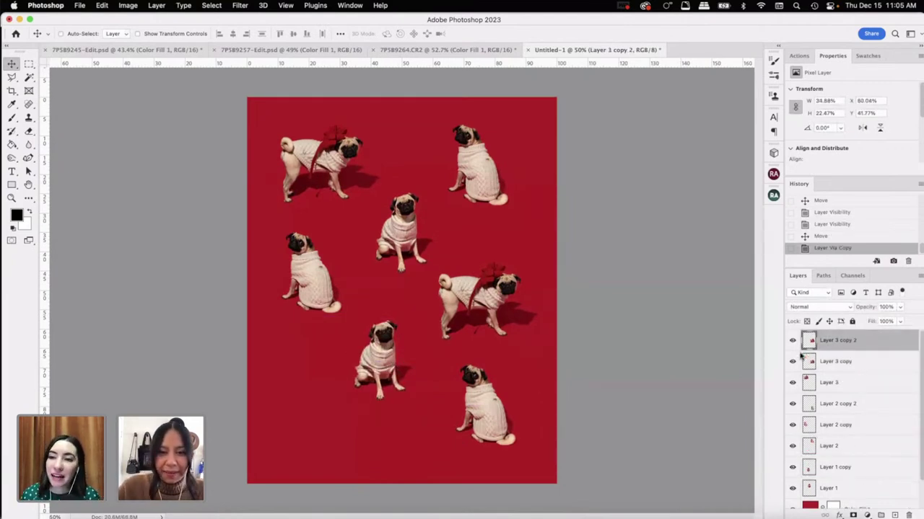
pyautogui.moveTo(465, 294); pyautogui.dragTo(360, 420)
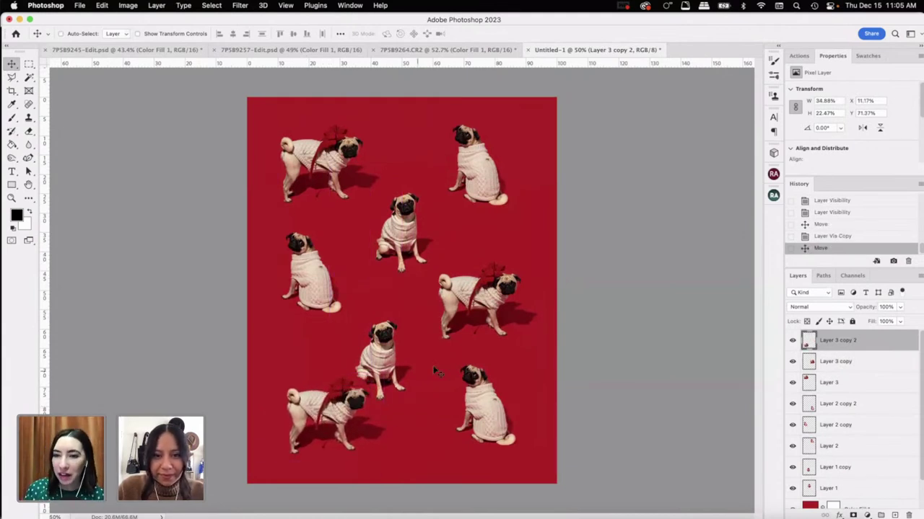
pyautogui.click(857, 363)
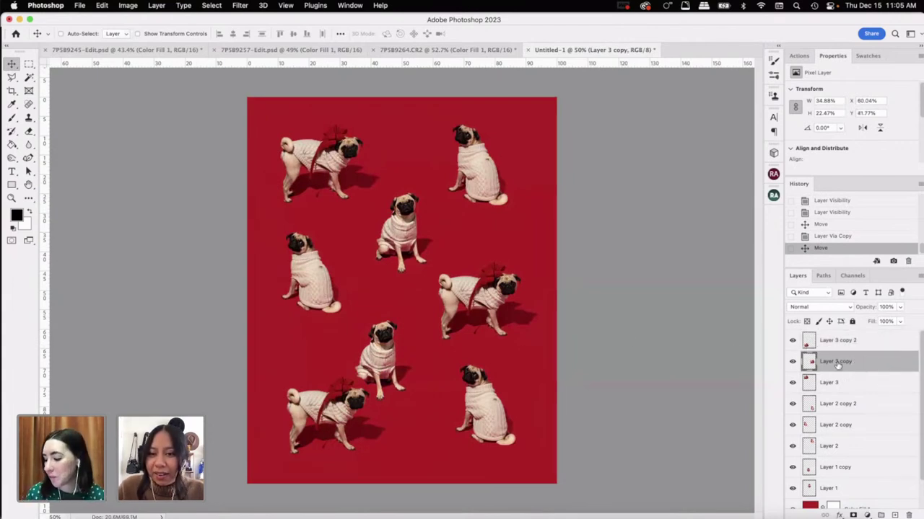
pyautogui.click(850, 383)
pyautogui.click(851, 342)
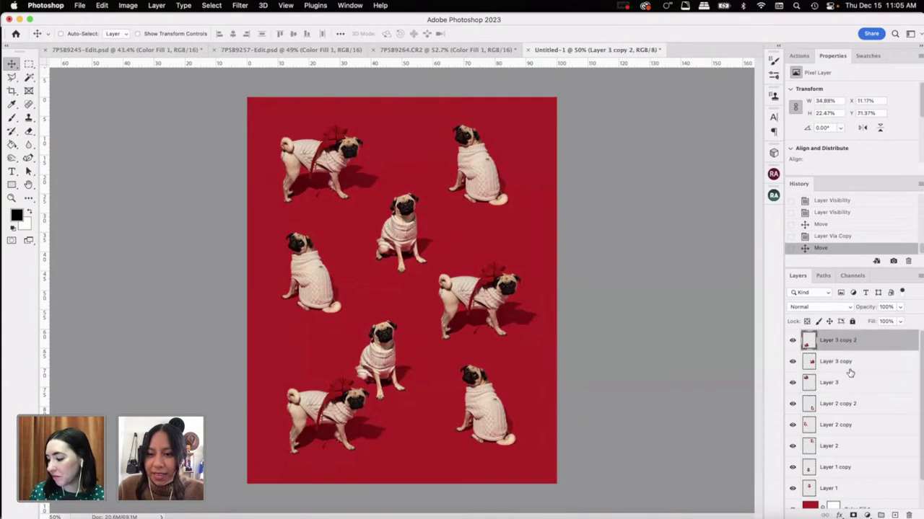
pyautogui.click(792, 340)
pyautogui.click(792, 341)
pyautogui.click(792, 361)
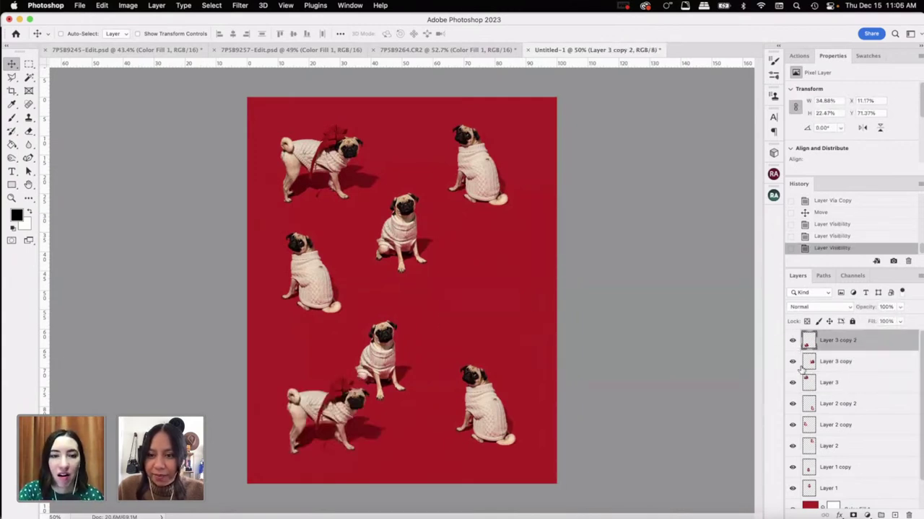
pyautogui.click(792, 361)
# Step: Flip the right-side bow pug horizontally to face left and nudge it up and left
pyautogui.click(856, 367)
pyautogui.press('super+t')
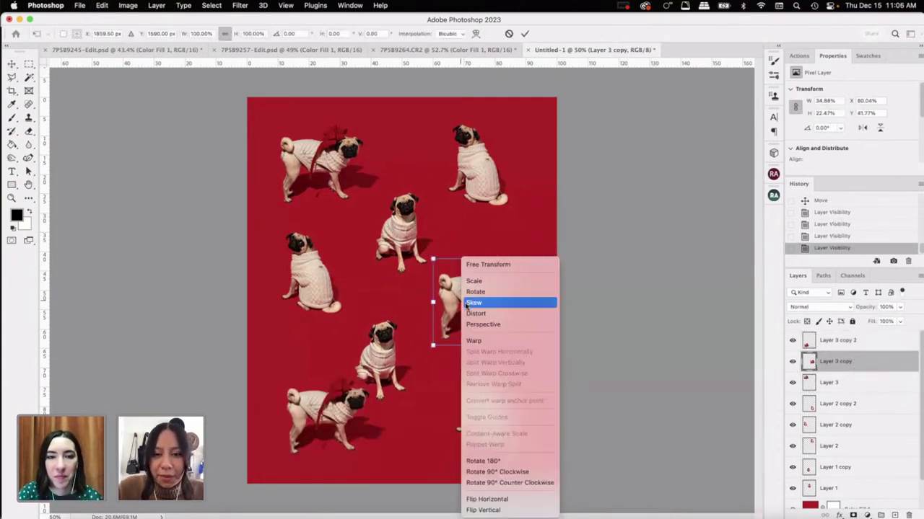
pyautogui.rightClick(462, 303)
pyautogui.click(522, 499)
pyautogui.press('Return')
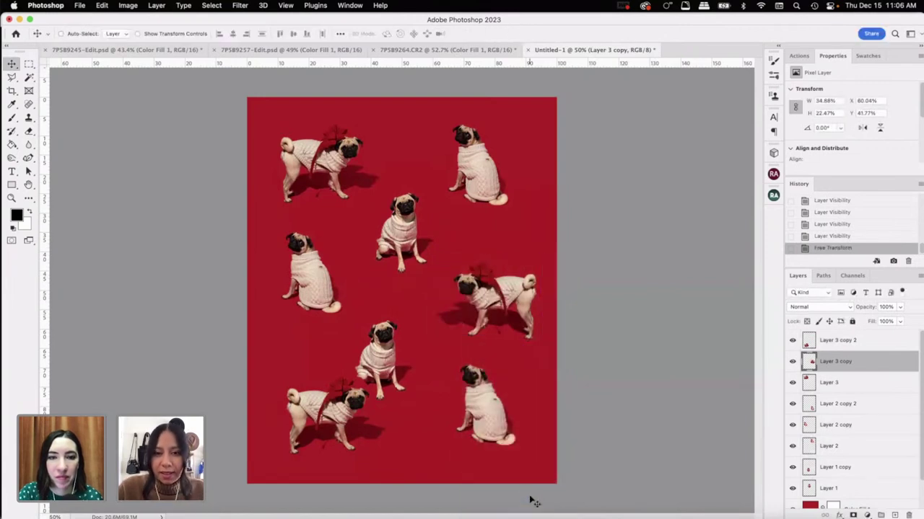
pyautogui.moveTo(497, 319); pyautogui.dragTo(494, 313)
# Step: Move the lower-centre front-facing pug up and to the right
pyautogui.click(830, 406)
pyautogui.click(834, 384)
pyautogui.click(837, 427)
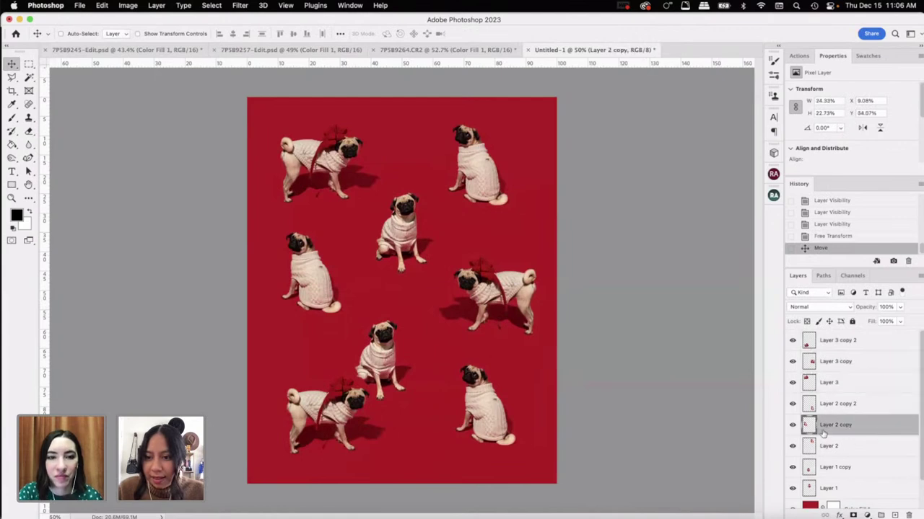
pyautogui.click(792, 426)
pyautogui.click(792, 426)
pyautogui.click(803, 469)
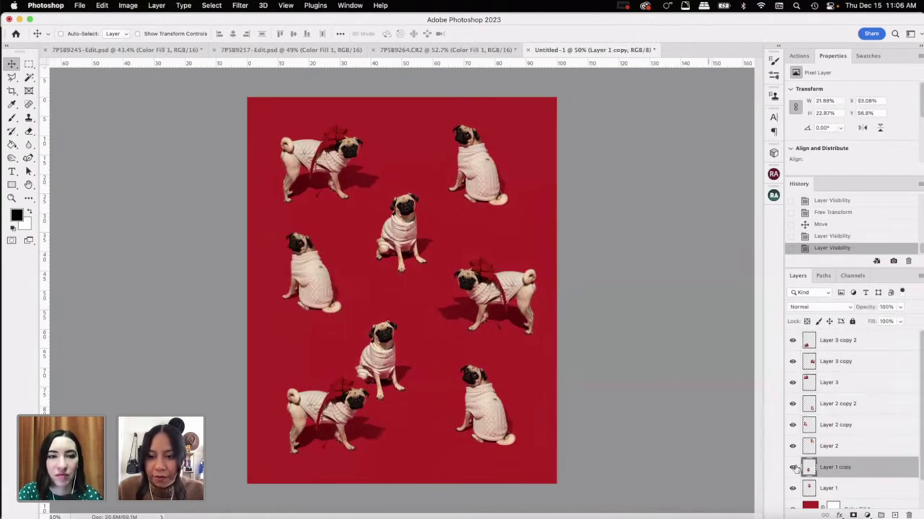
pyautogui.moveTo(388, 360); pyautogui.dragTo(418, 367)
# Step: Nudge the new lower-left bow pug slightly left into place
pyautogui.click(855, 429)
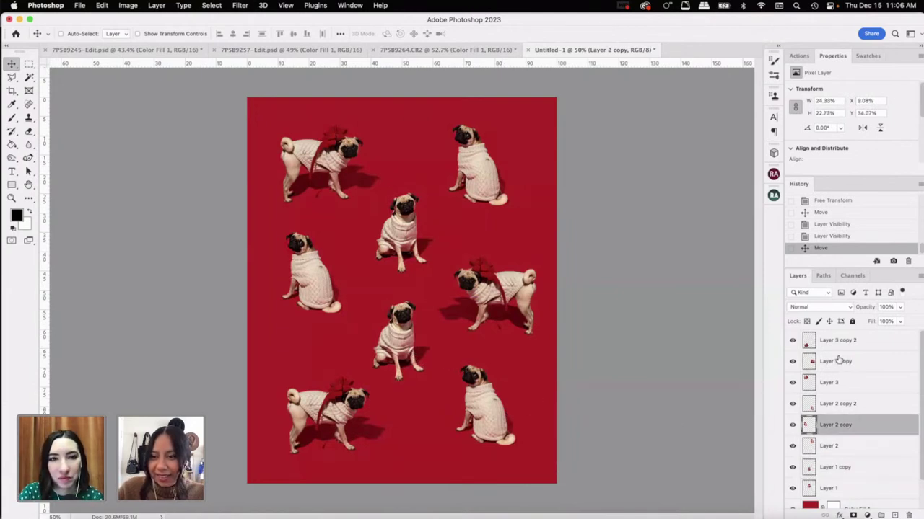
pyautogui.click(837, 361)
pyautogui.click(832, 344)
pyautogui.moveTo(326, 432)
pyautogui.mouseDown()
pyautogui.moveTo(321, 422)
pyautogui.moveTo(320, 432)
pyautogui.mouseUp()
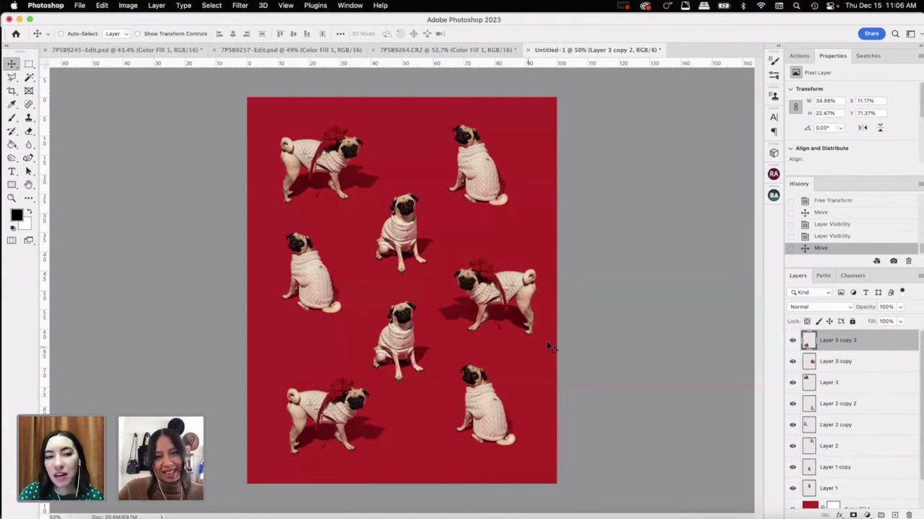
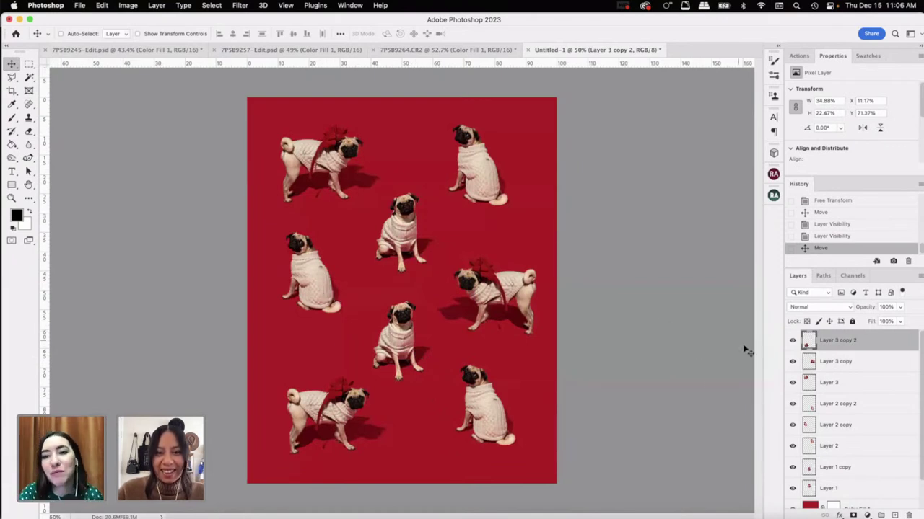
# Step: Mirror the left-middle pug (Layer 2 copy) with Flip Horizontal and commit the transform
pyautogui.click(836, 411)
pyautogui.click(793, 425)
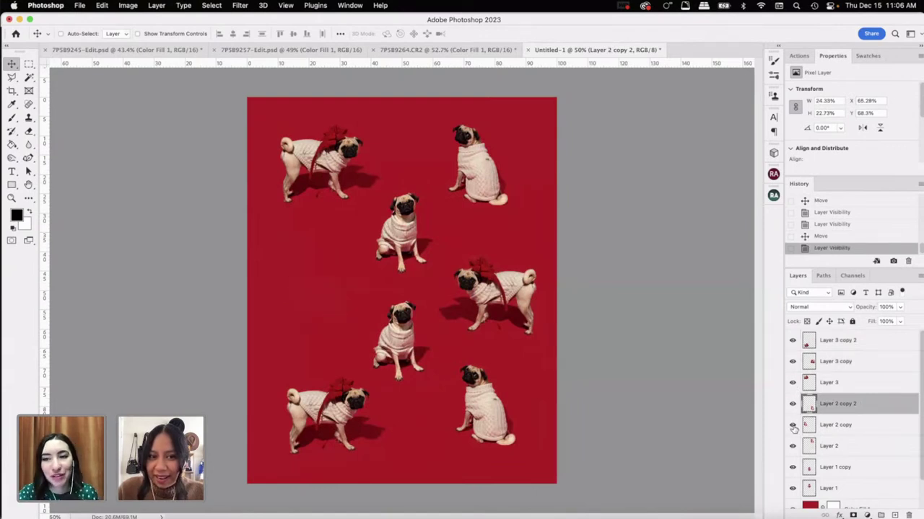
pyautogui.click(793, 425)
pyautogui.click(859, 428)
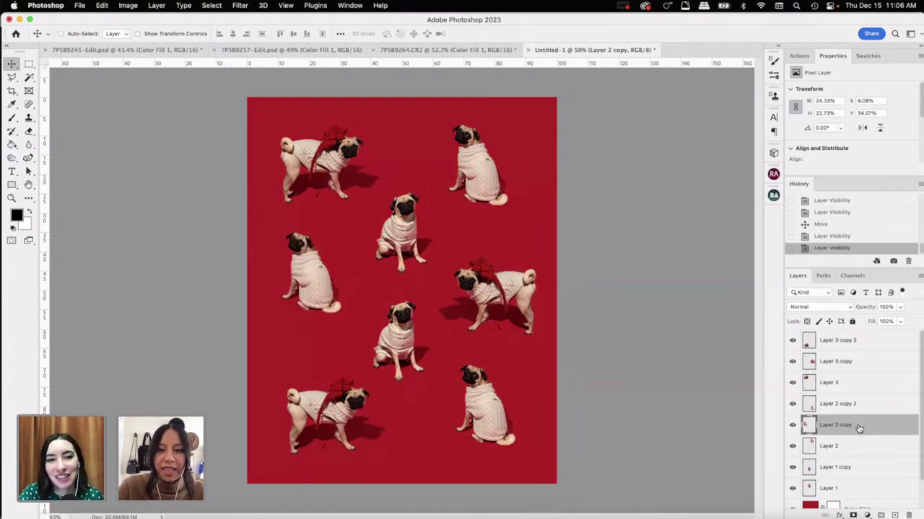
pyautogui.press('super+t')
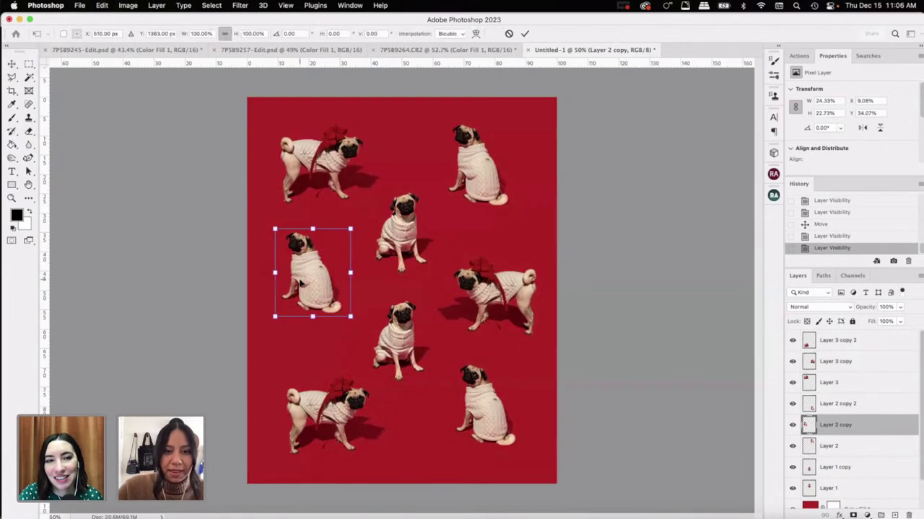
pyautogui.rightClick(312, 282)
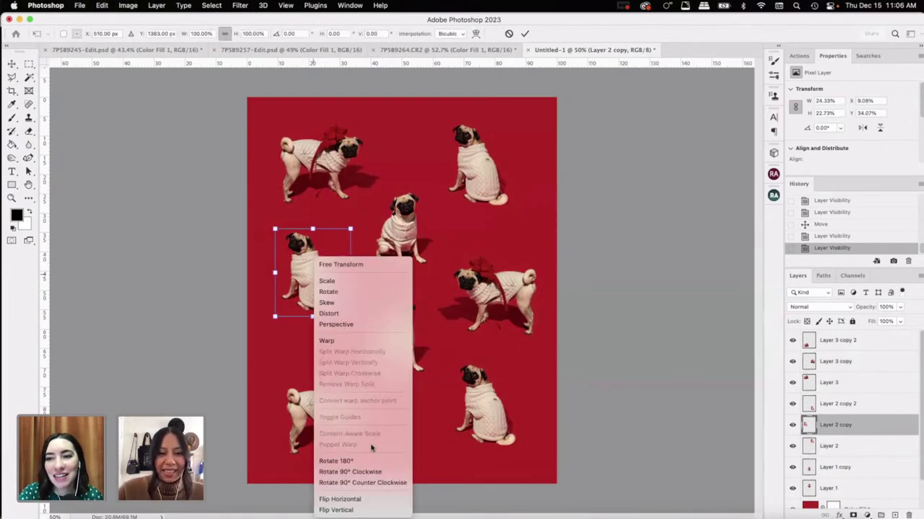
pyautogui.click(340, 499)
pyautogui.moveTo(326, 296)
pyautogui.mouseDown()
pyautogui.moveTo(317, 306)
pyautogui.moveTo(317, 288)
pyautogui.mouseUp()
pyautogui.press('Return')
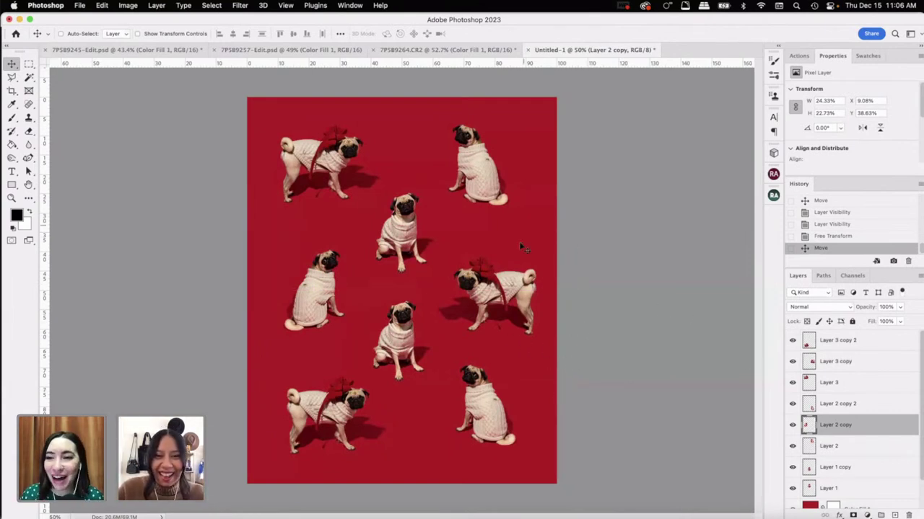
# Step: Lower the top-right pug (Layer 2) slightly, then shift all pug layers up and left
pyautogui.click(856, 448)
pyautogui.moveTo(492, 184); pyautogui.dragTo(497, 191)
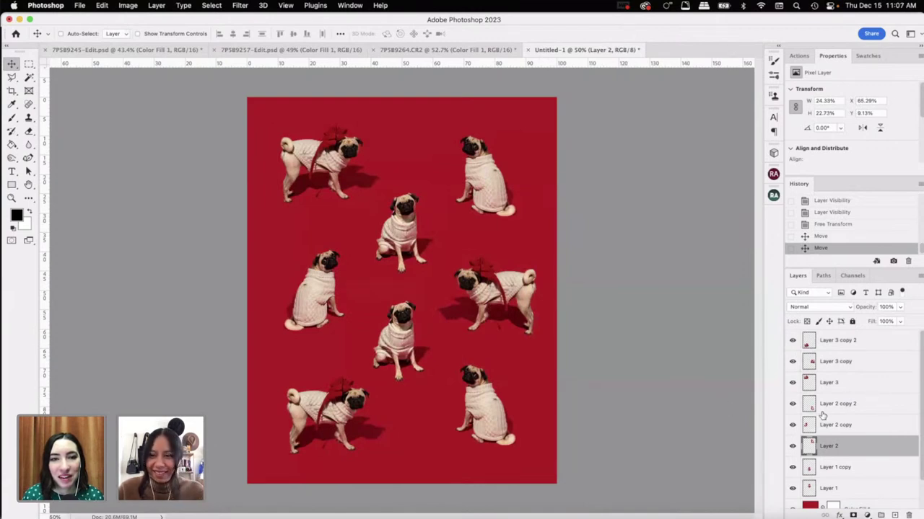
pyautogui.click(832, 350)
pyautogui.keyDown('shift'); pyautogui.click(858, 493); pyautogui.keyUp('shift')
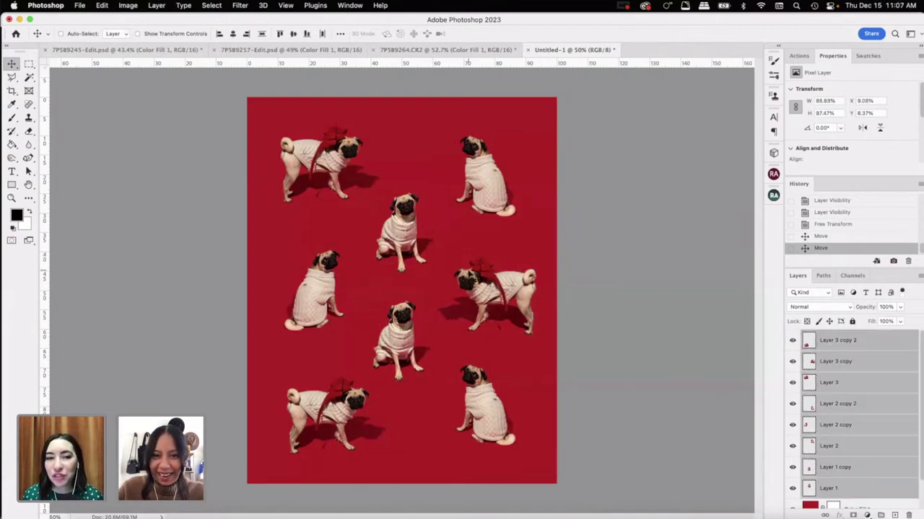
pyautogui.moveTo(469, 278)
pyautogui.mouseDown()
pyautogui.moveTo(457, 269)
pyautogui.moveTo(463, 262)
pyautogui.mouseUp()
# Step: Step through the pug layers to select Layer 1 copy, the centre pug
pyautogui.click(830, 383)
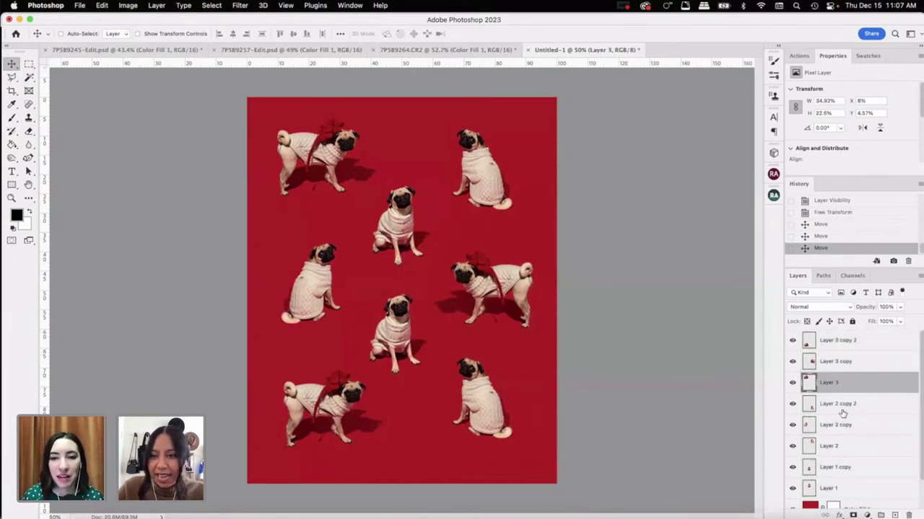
pyautogui.click(840, 405)
pyautogui.click(835, 470)
# Step: Flip the centre pug (Layer 1 copy) horizontally and move it up slightly
pyautogui.click(793, 469)
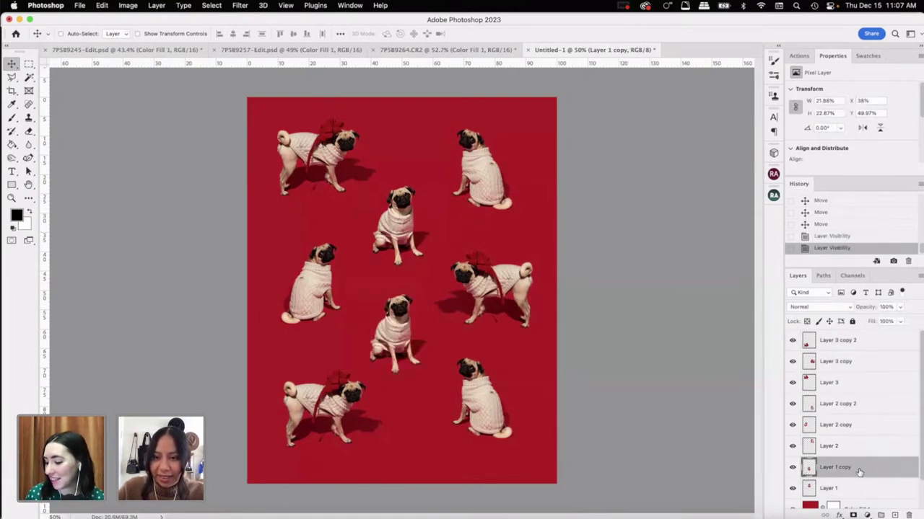
pyautogui.press('super+t')
pyautogui.rightClick(393, 348)
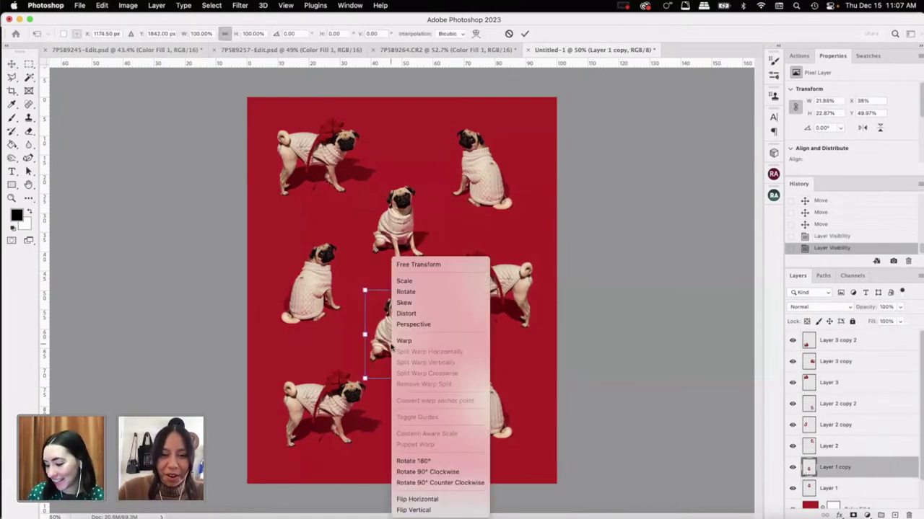
pyautogui.click(438, 500)
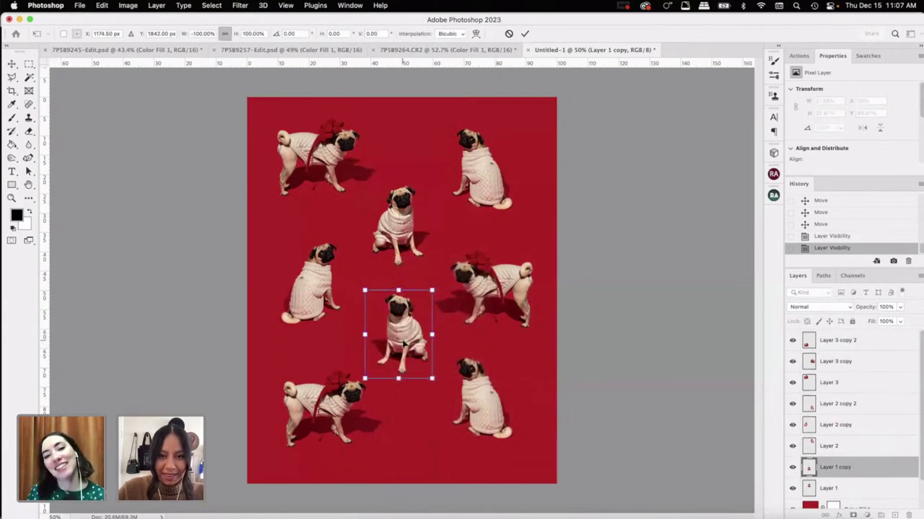
pyautogui.press('Return')
pyautogui.moveTo(417, 339); pyautogui.dragTo(419, 348)
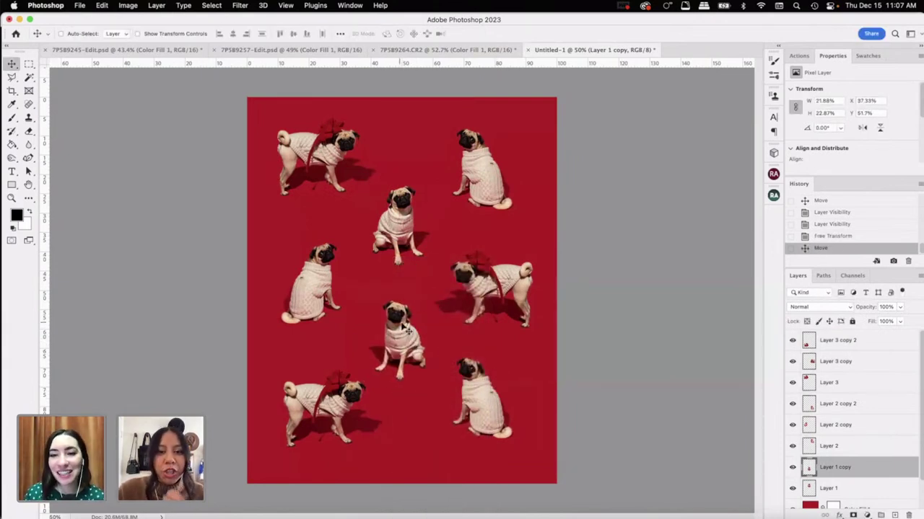
pyautogui.moveTo(411, 336)
pyautogui.mouseDown()
pyautogui.moveTo(409, 329)
pyautogui.moveTo(402, 338)
pyautogui.mouseUp()
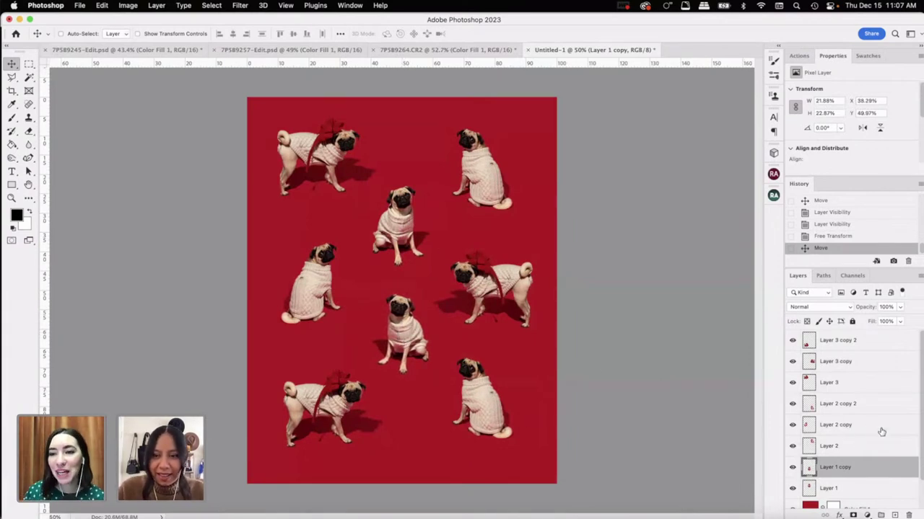
# Step: Nudge the bottom-right pug (Layer 2 copy 2) a little lower
pyautogui.click(843, 446)
pyautogui.click(847, 367)
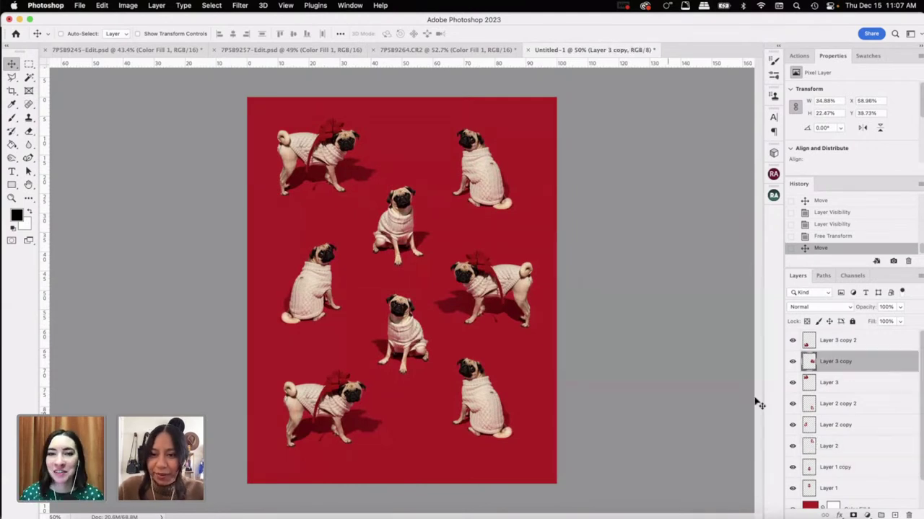
pyautogui.click(828, 406)
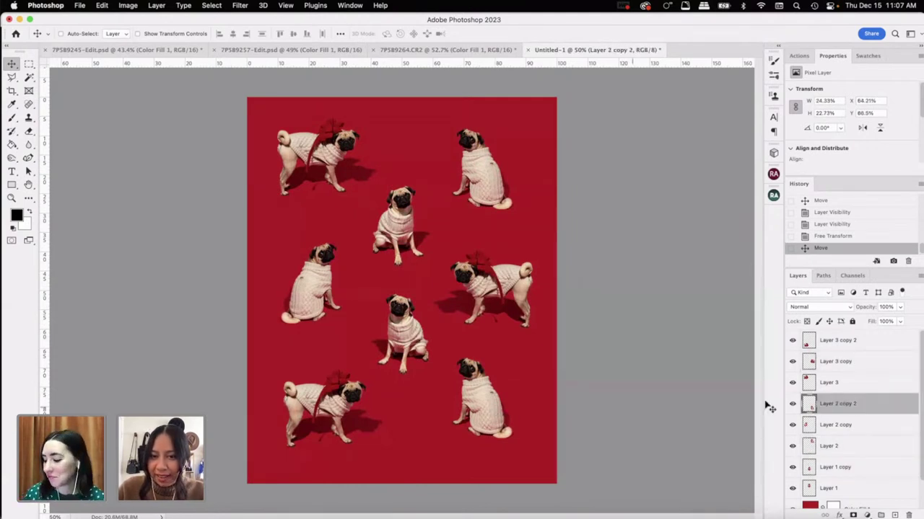
pyautogui.moveTo(495, 412)
pyautogui.mouseDown()
pyautogui.moveTo(489, 404)
pyautogui.moveTo(495, 416)
pyautogui.mouseUp()
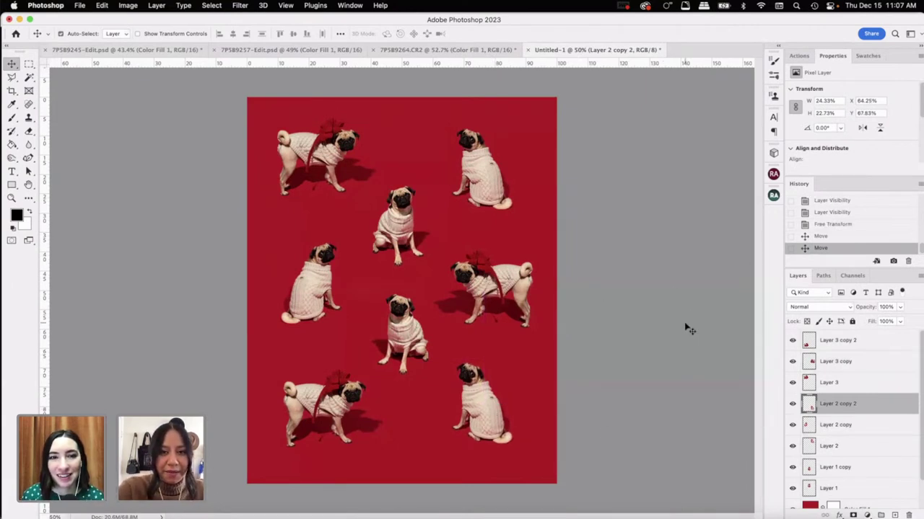
# Step: Start saving the document, dismissing the cloud save prompt and bringing it back
pyautogui.press('super+s')
pyautogui.click(632, 394)
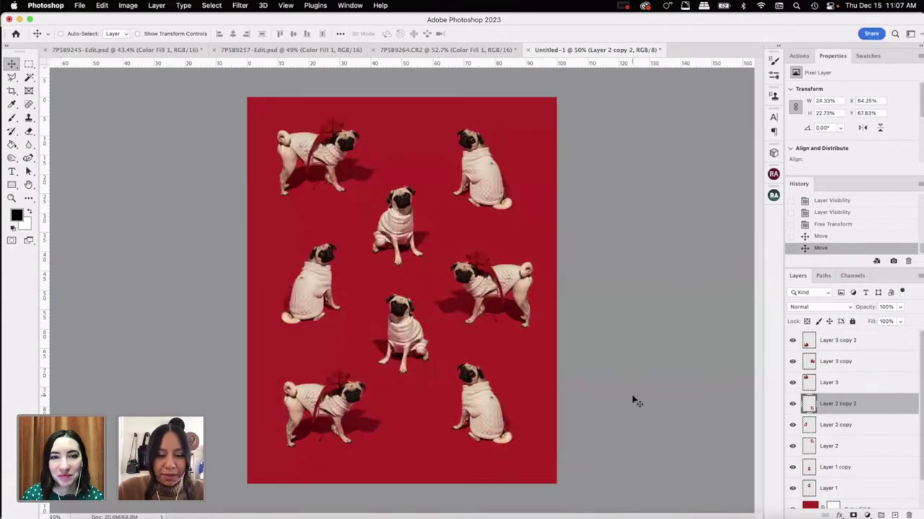
pyautogui.press('super+s')
# Step: Save to this computer as CooperPatternPrint.psd in Adobe Holiday 2022/BEST, keeping Maximize Compatibility
pyautogui.click(312, 393)
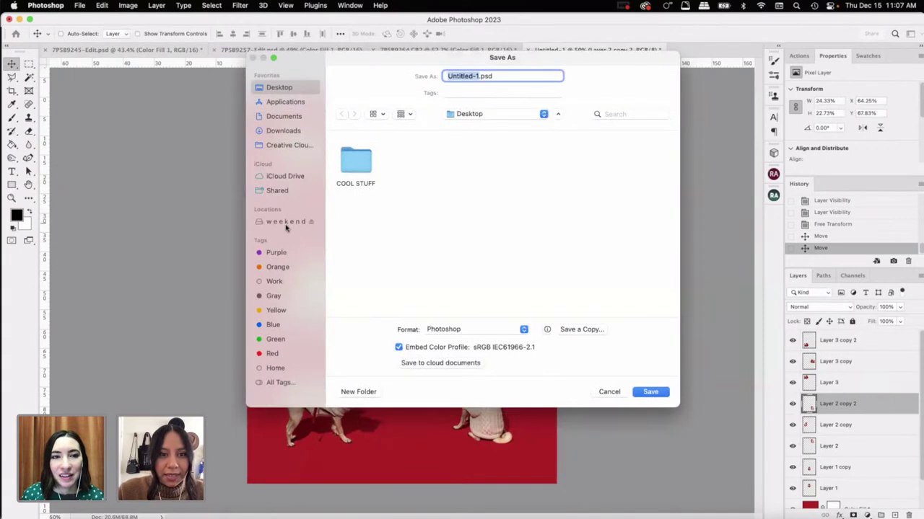
pyautogui.click(286, 225)
pyautogui.doubleClick(361, 163)
pyautogui.doubleClick(361, 163)
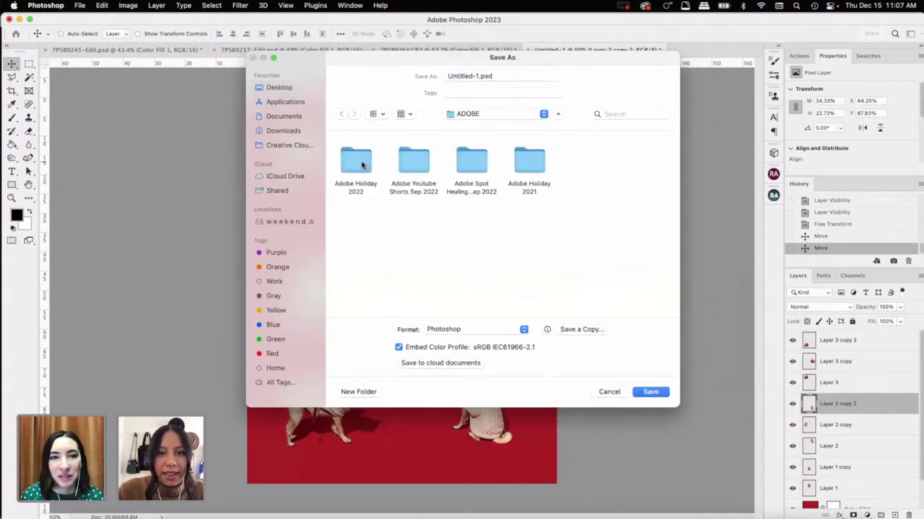
pyautogui.doubleClick(362, 165)
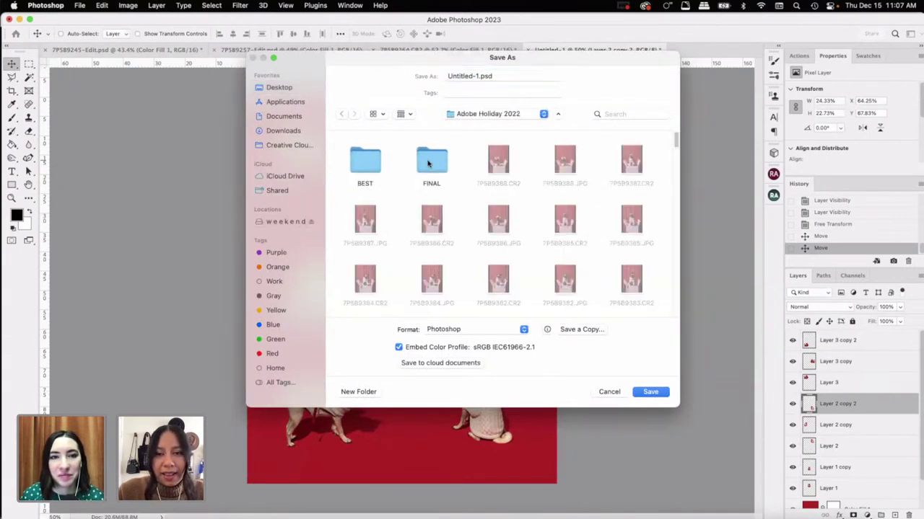
pyautogui.doubleClick(369, 162)
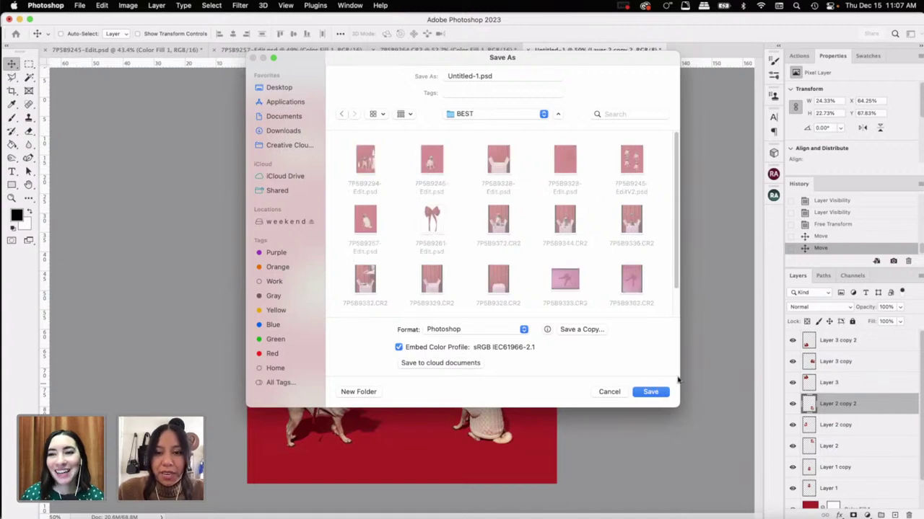
pyautogui.click(478, 75)
pyautogui.write('Coope')
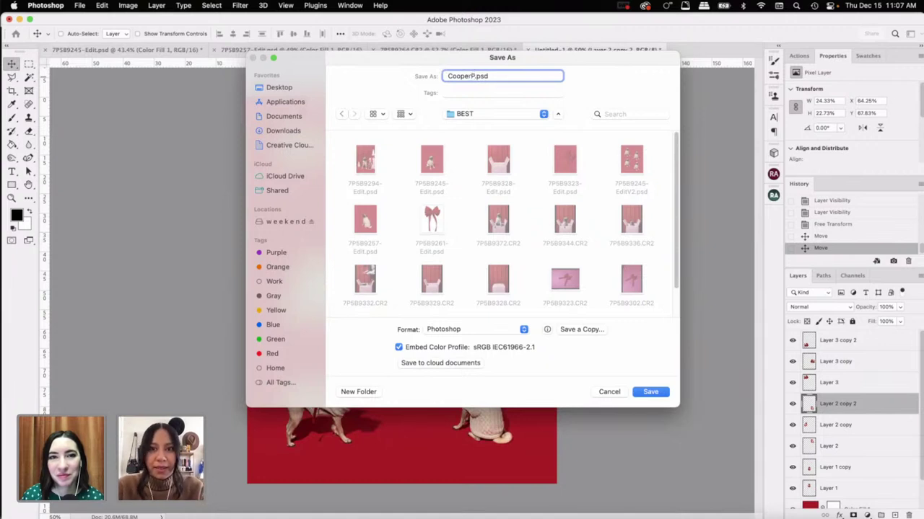
pyautogui.write('rPatternPrint')
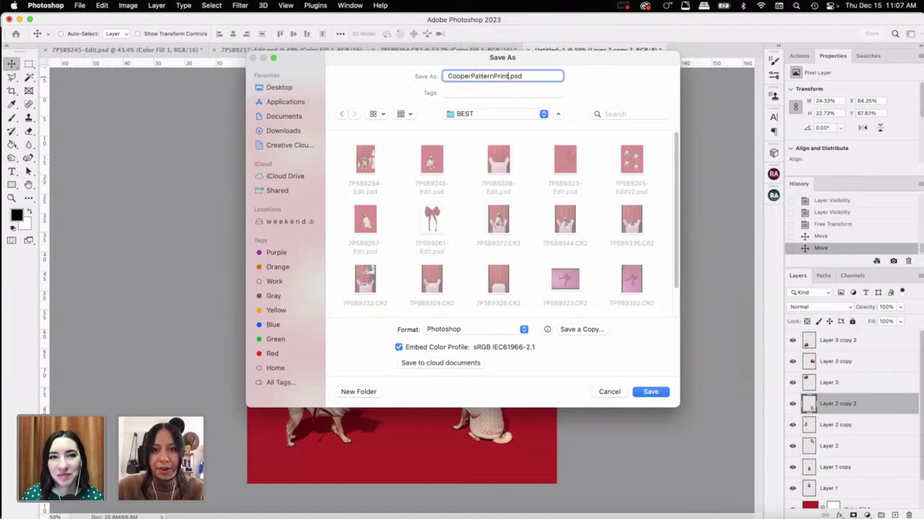
pyautogui.click(650, 392)
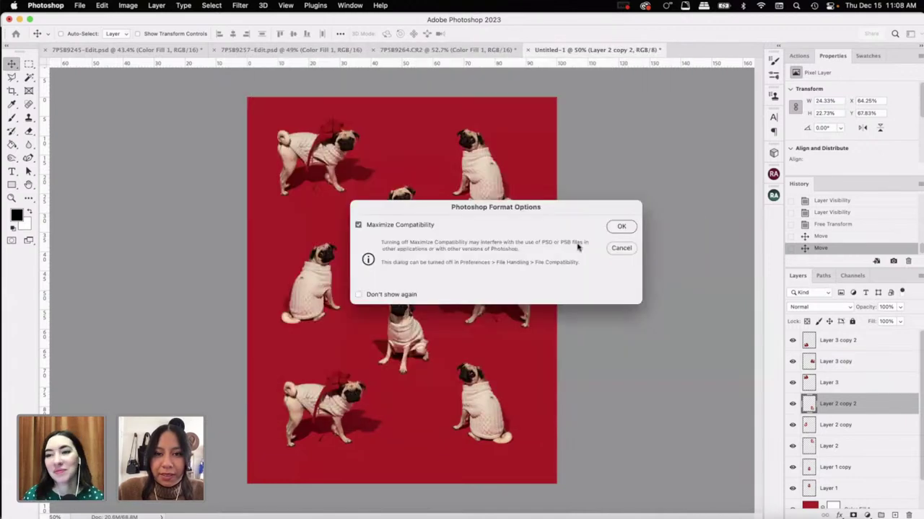
pyautogui.click(621, 227)
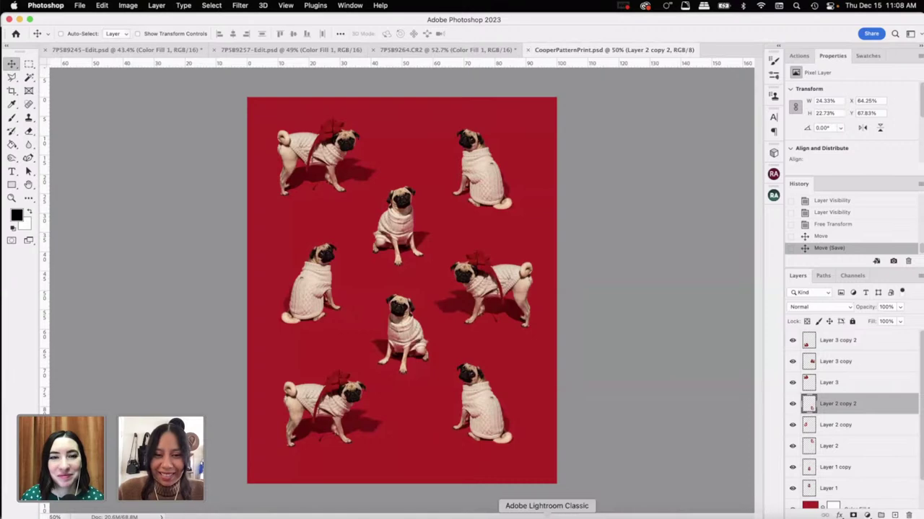
# Step: Reveal the current photo in Finder, close that window, then open the four-pug thumbnail's context menu
pyautogui.click(474, 514)
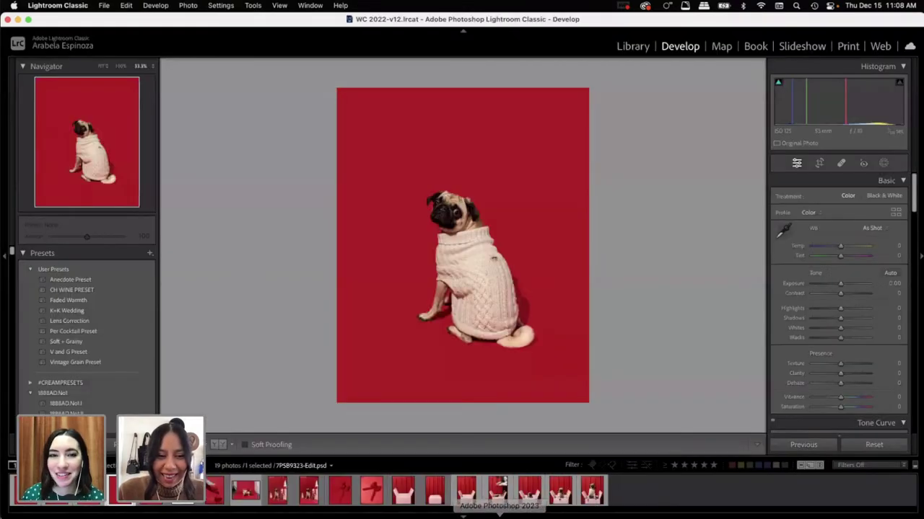
pyautogui.rightClick(62, 491)
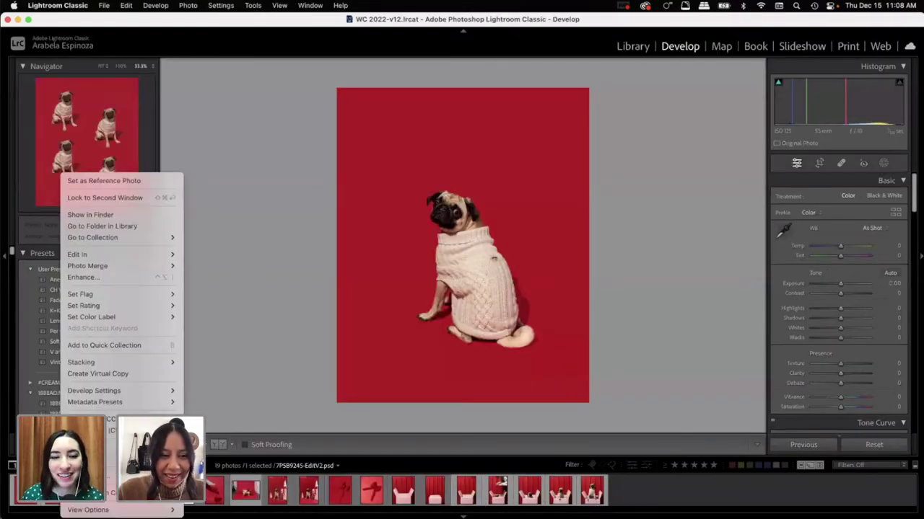
pyautogui.click(115, 214)
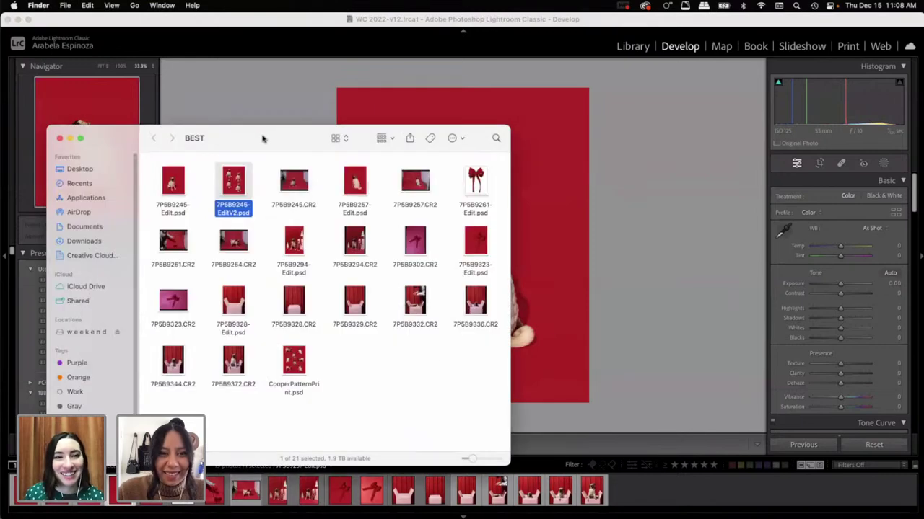
pyautogui.moveTo(263, 139); pyautogui.dragTo(369, 86)
pyautogui.click(165, 86)
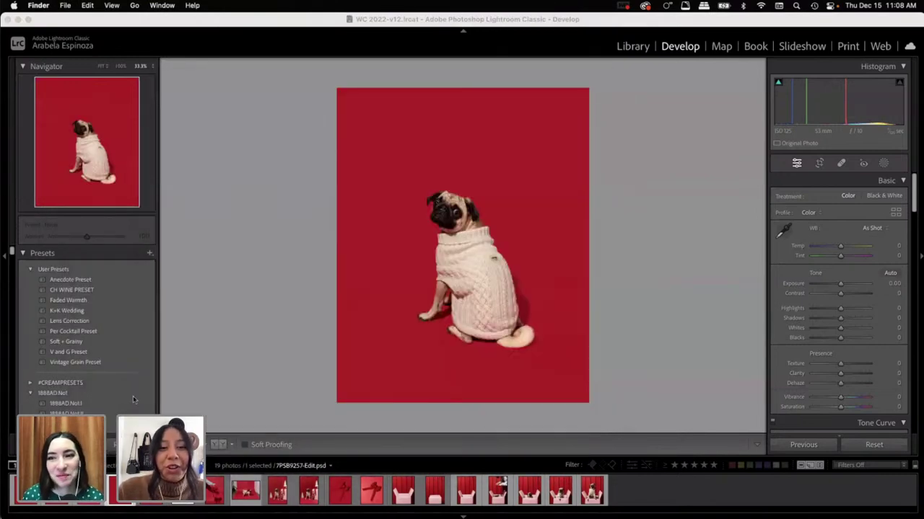
pyautogui.click(275, 37)
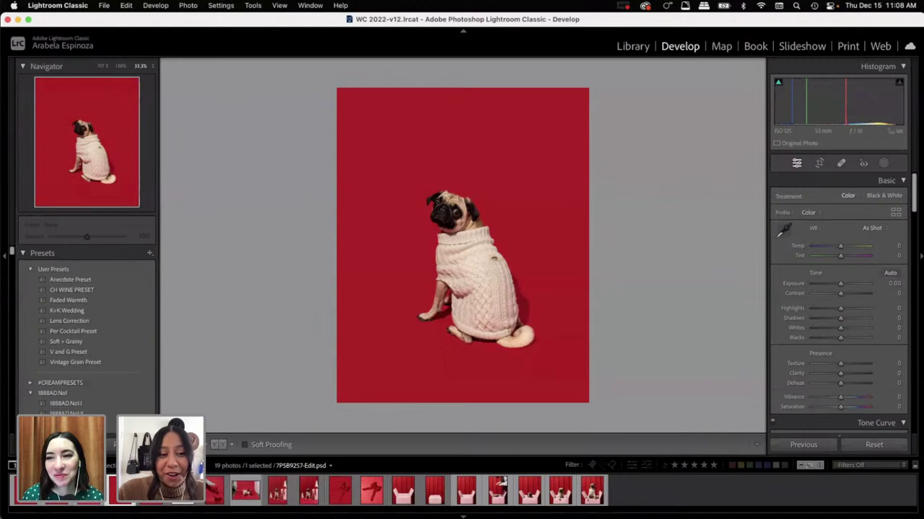
pyautogui.rightClick(61, 491)
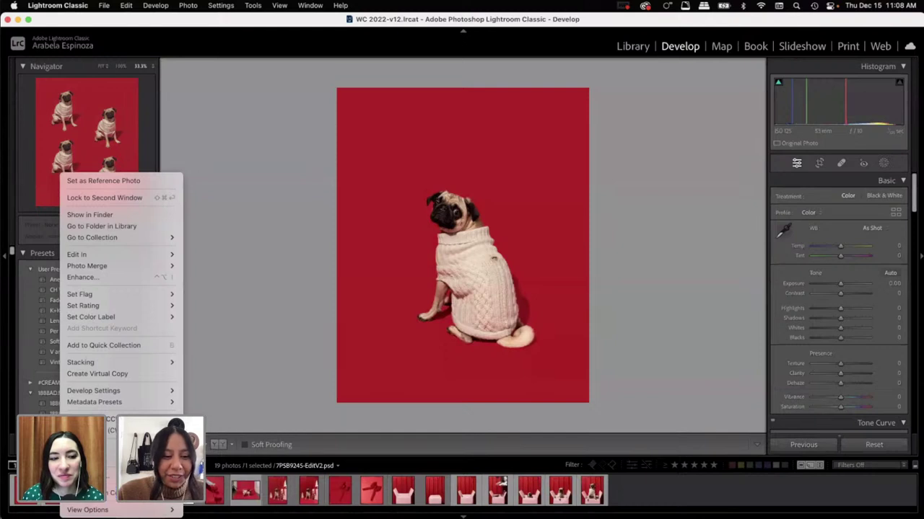
# Step: Show the four-pug photo in Finder, preview it and CooperPatternPrint.psd, then drag the print to Lightroom
pyautogui.click(132, 218)
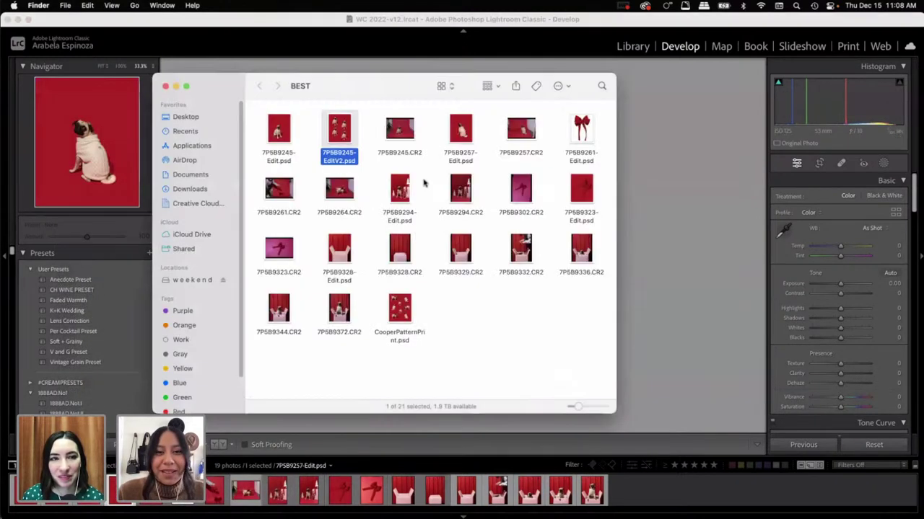
pyautogui.moveTo(330, 110); pyautogui.dragTo(324, 98)
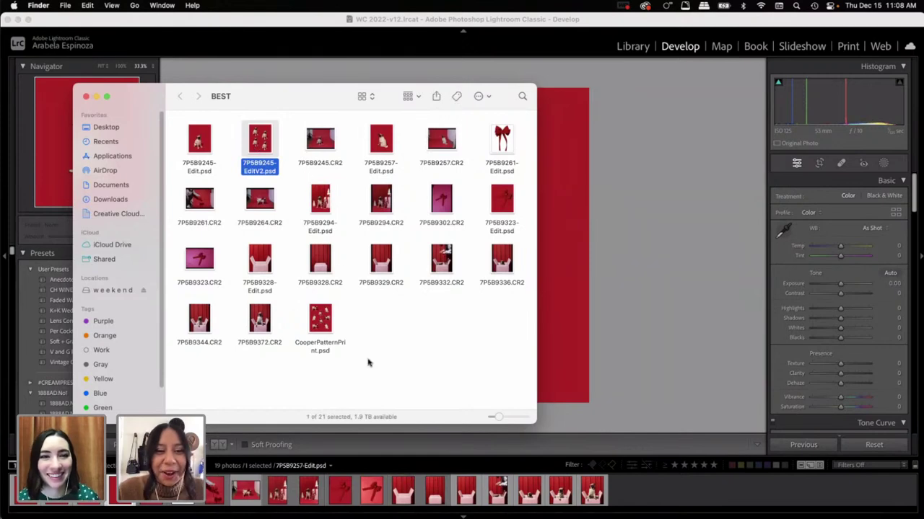
pyautogui.press('space')
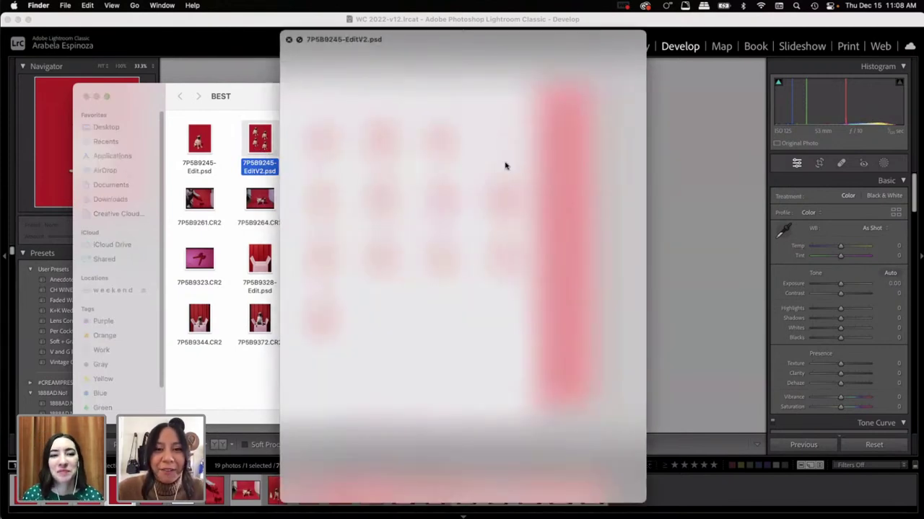
pyautogui.press('space')
pyautogui.click(322, 325)
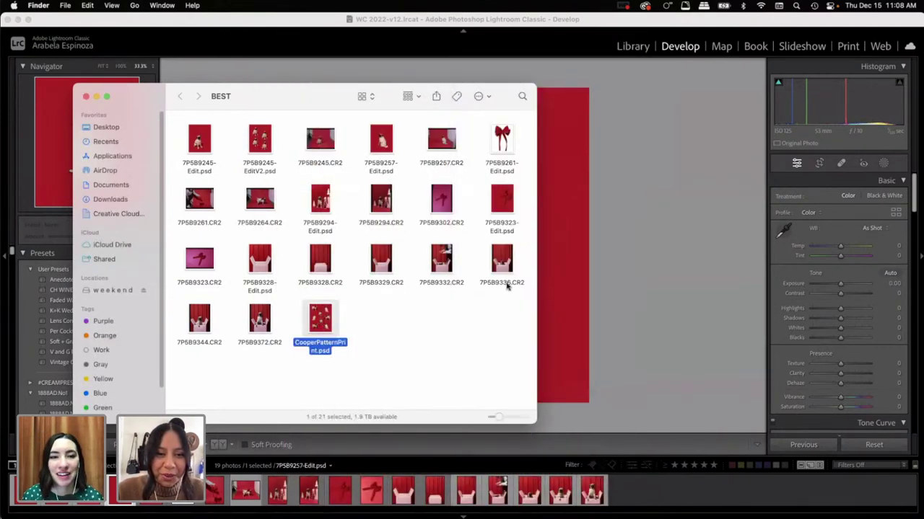
pyautogui.press('space')
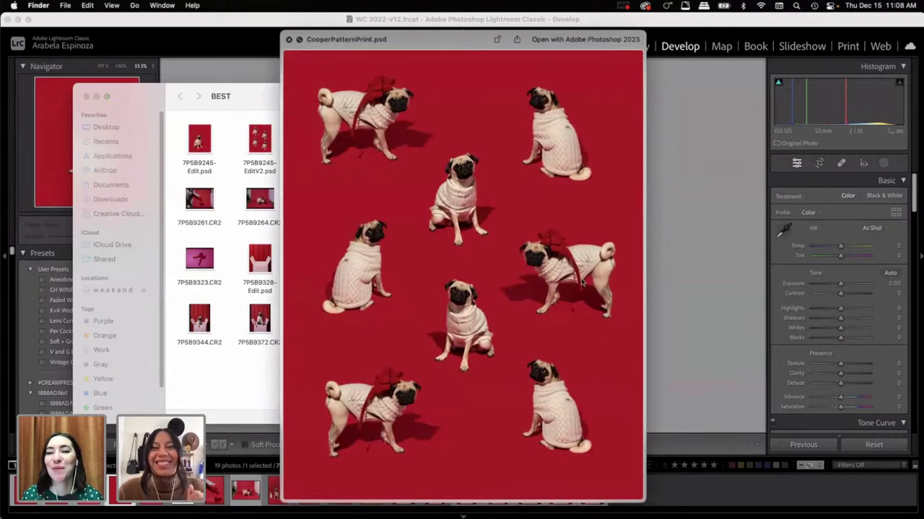
pyautogui.press('space')
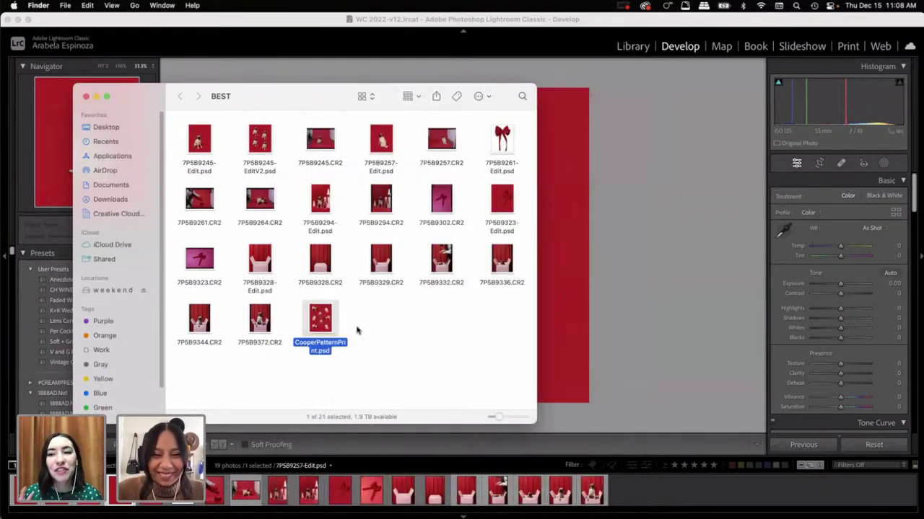
pyautogui.moveTo(321, 320); pyautogui.dragTo(549, 509)
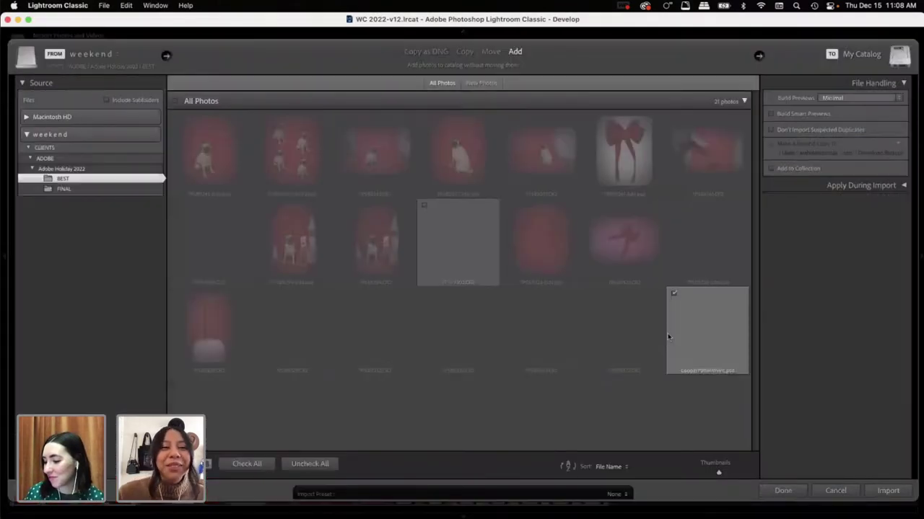
# Step: Add CooperPatternPrint.psd to the catalog in place and view it full-size under All Photographs
pyautogui.click(888, 490)
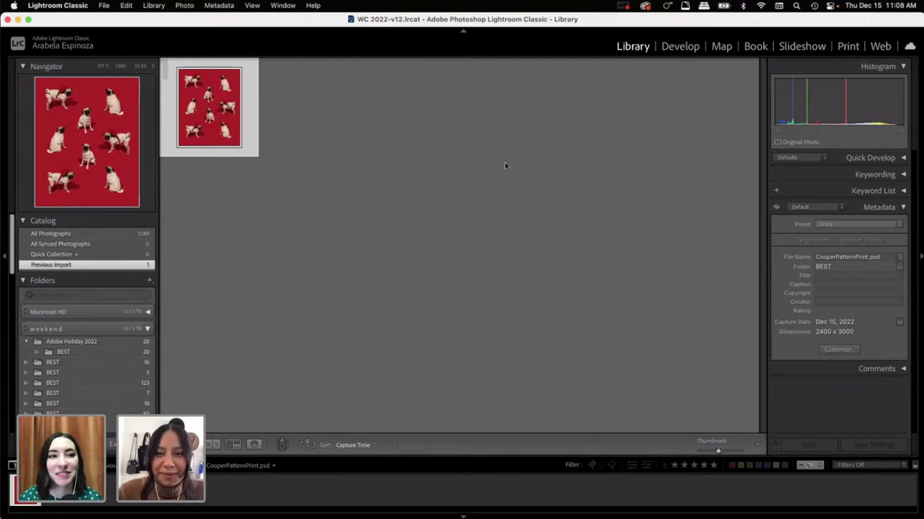
pyautogui.click(103, 234)
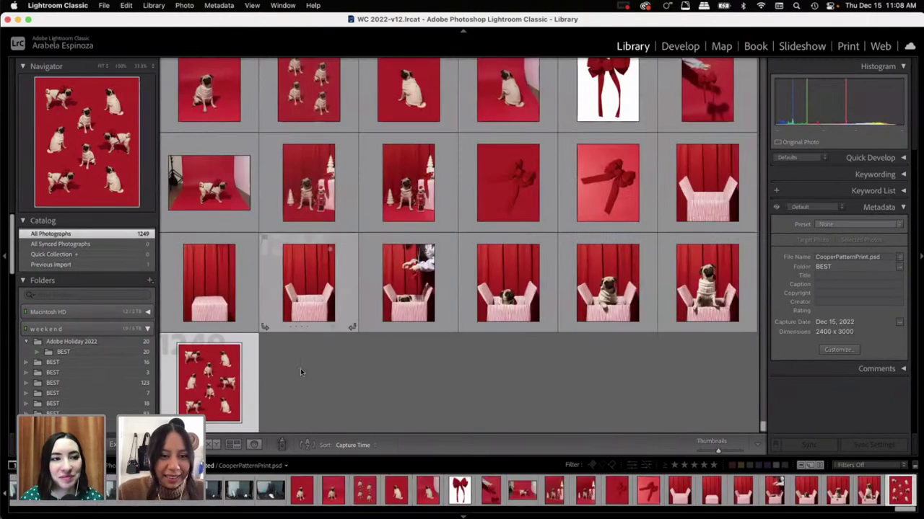
pyautogui.doubleClick(225, 380)
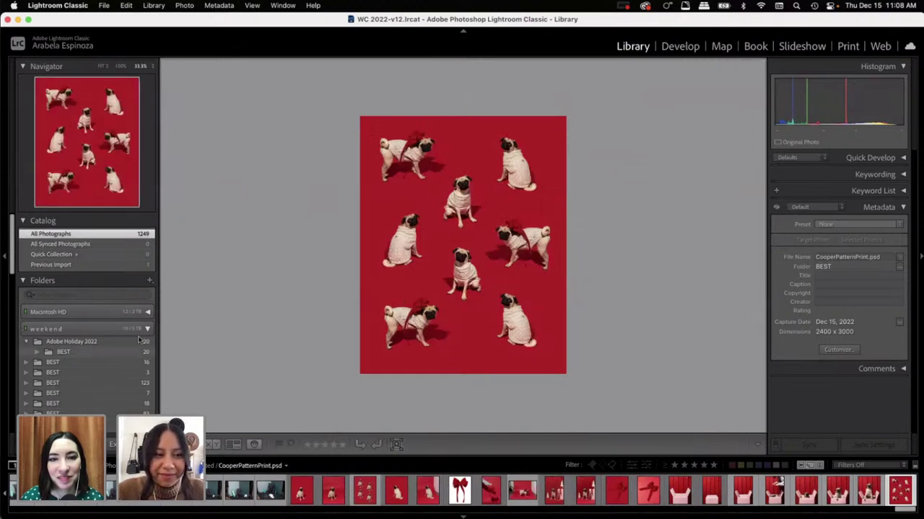
pyautogui.scroll(-5, 132, 355)
pyautogui.scroll(-5, 132, 355)
# Step: Drag CooperPatternPrint from Previous Import into the Adobe Live Holiday collection, bringing it to 20 photos
pyautogui.scroll(5, 111, 296)
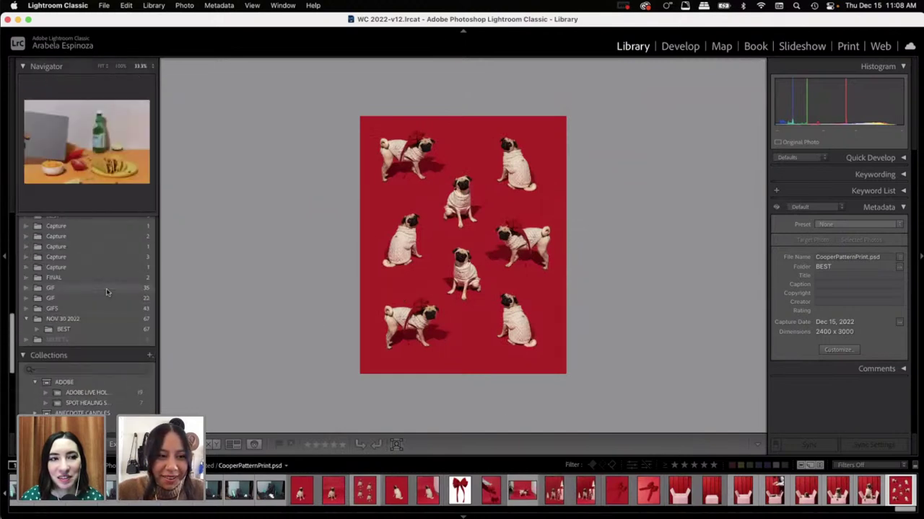
pyautogui.scroll(-4, 114, 299)
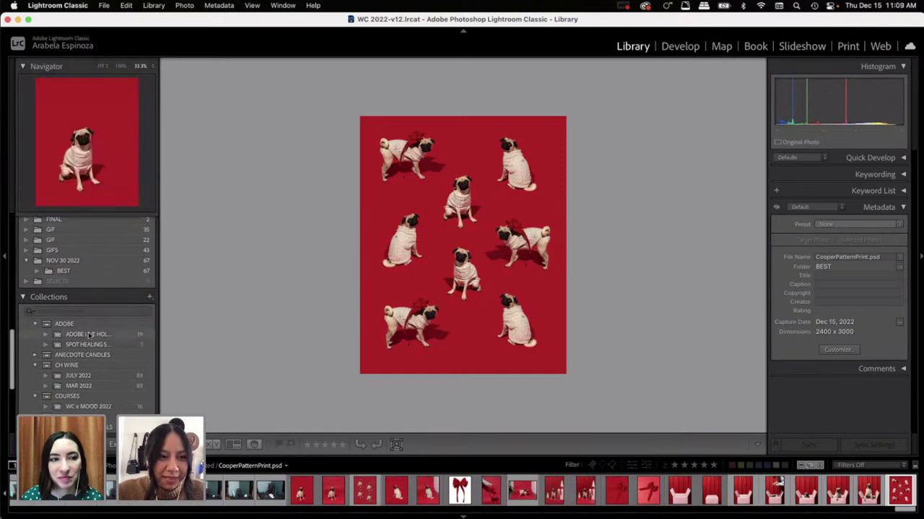
pyautogui.click(88, 335)
pyautogui.scroll(4, 102, 291)
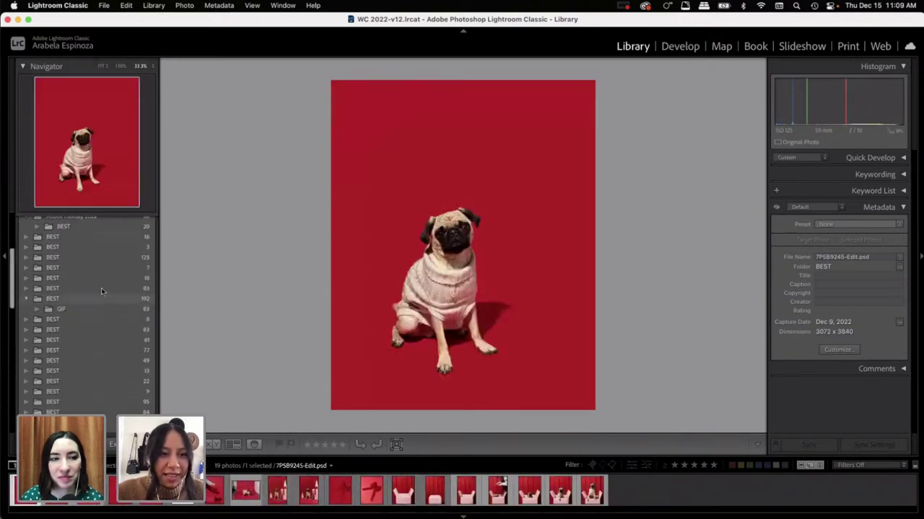
pyautogui.scroll(4, 102, 292)
pyautogui.click(101, 265)
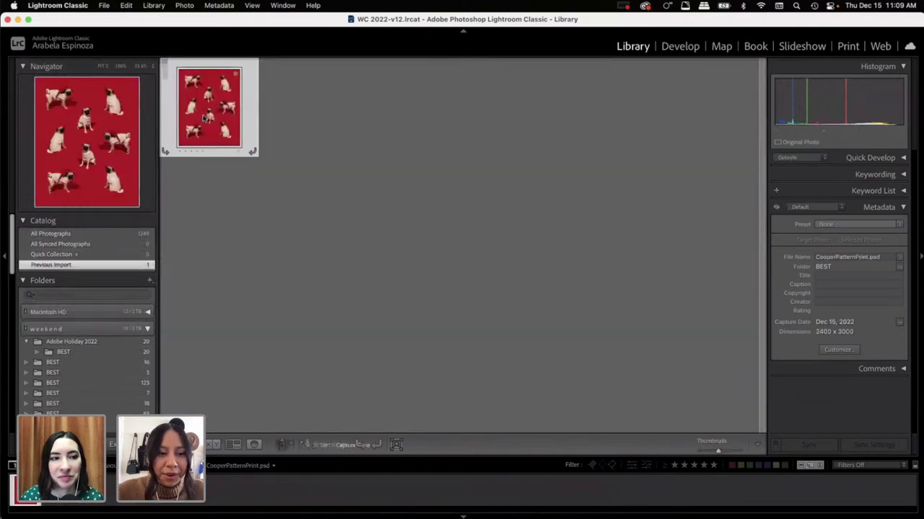
pyautogui.moveTo(204, 119); pyautogui.dragTo(119, 299)
pyautogui.scroll(-10, 137, 301)
pyautogui.click(88, 295)
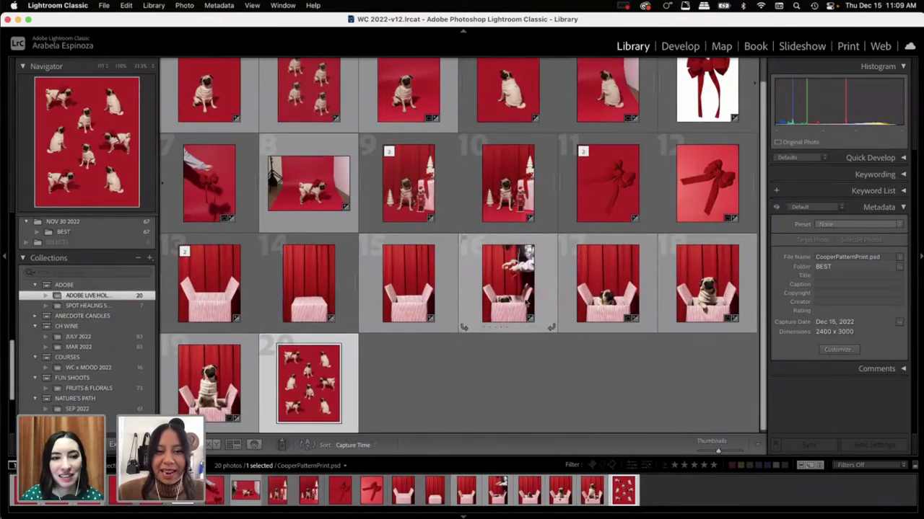
pyautogui.scroll(1, 392, 328)
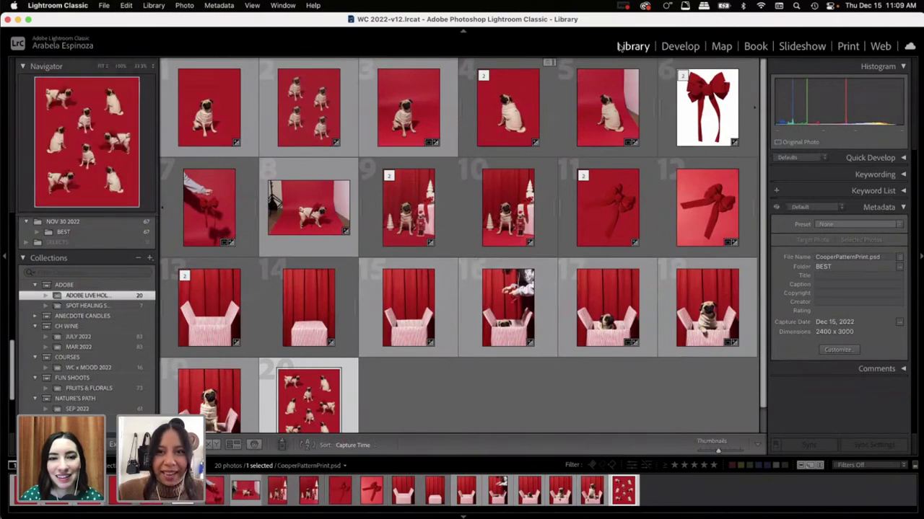
# Step: Open the pattern print in Develop at 50% and apply the V and G Preset
pyautogui.click(678, 46)
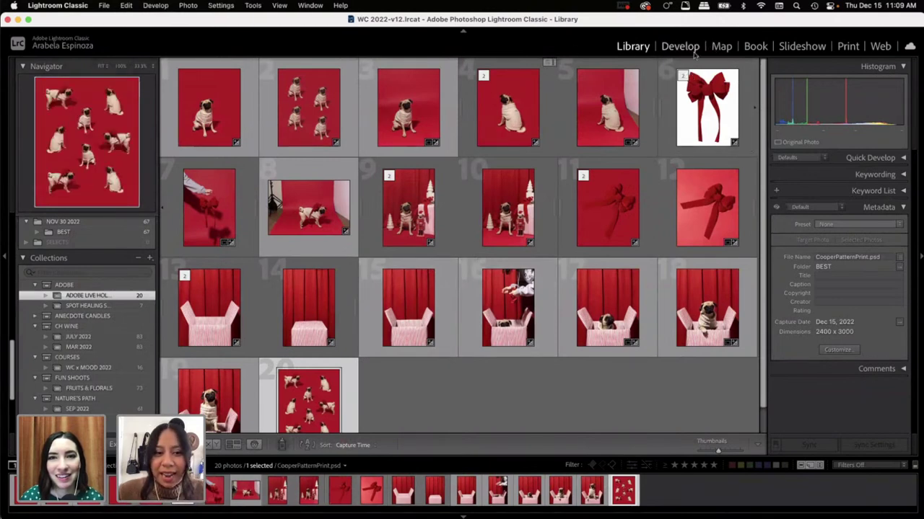
pyautogui.click(467, 256)
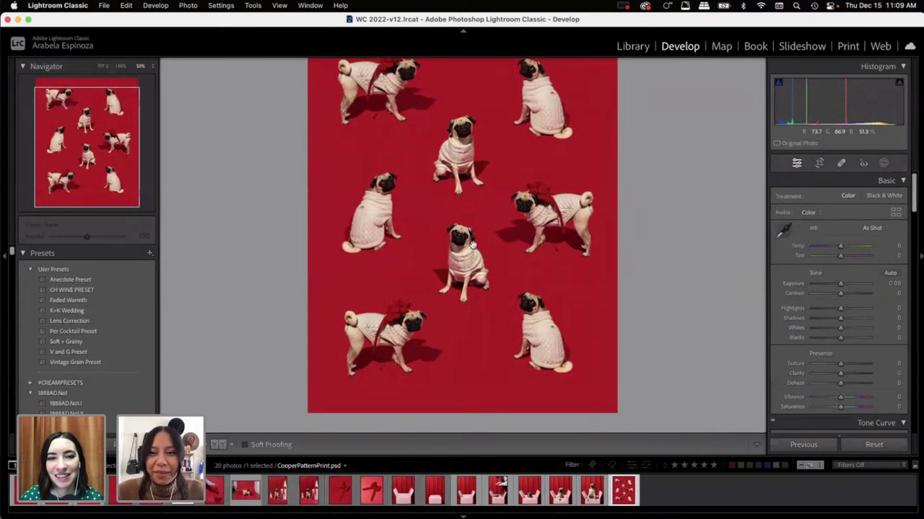
pyautogui.click(104, 351)
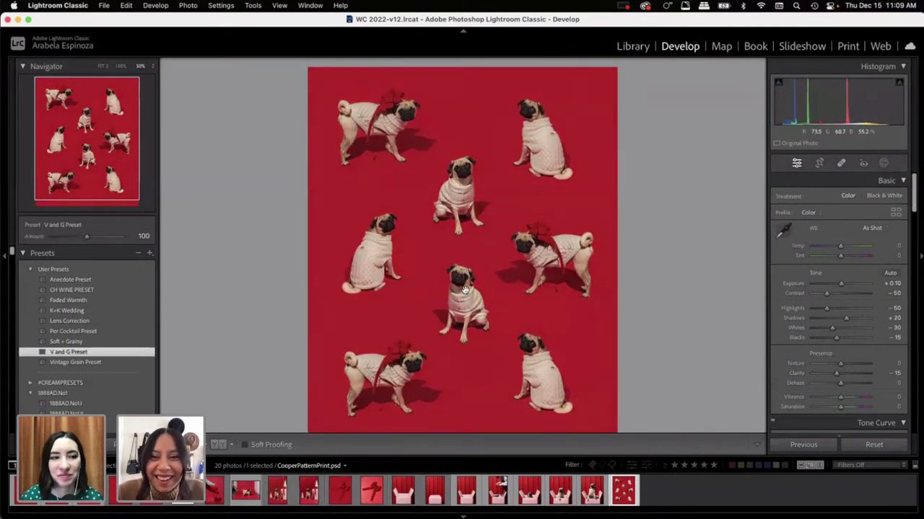
# Step: Lower Effects Grain Amount to 30, then zoom back out to the whole image
pyautogui.click(519, 283)
pyautogui.scroll(-2, 484, 259)
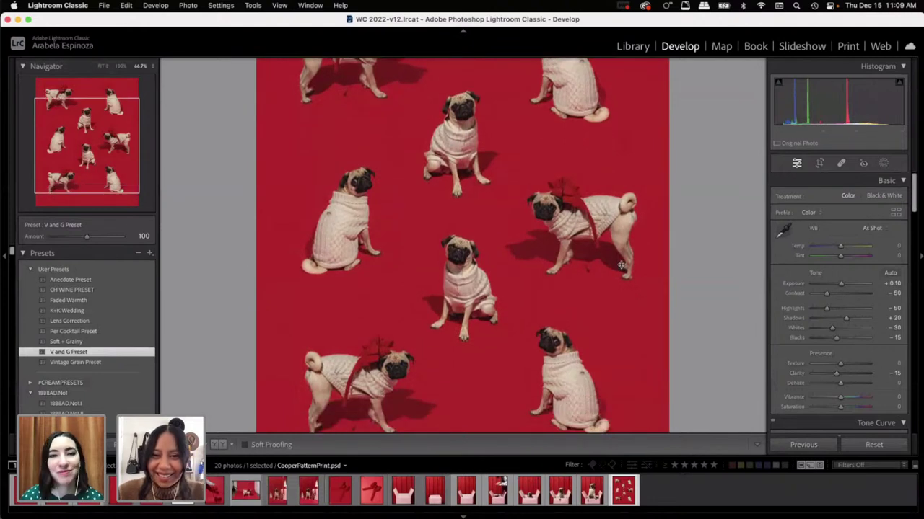
pyautogui.scroll(-2, 488, 278)
pyautogui.scroll(-2, 488, 278)
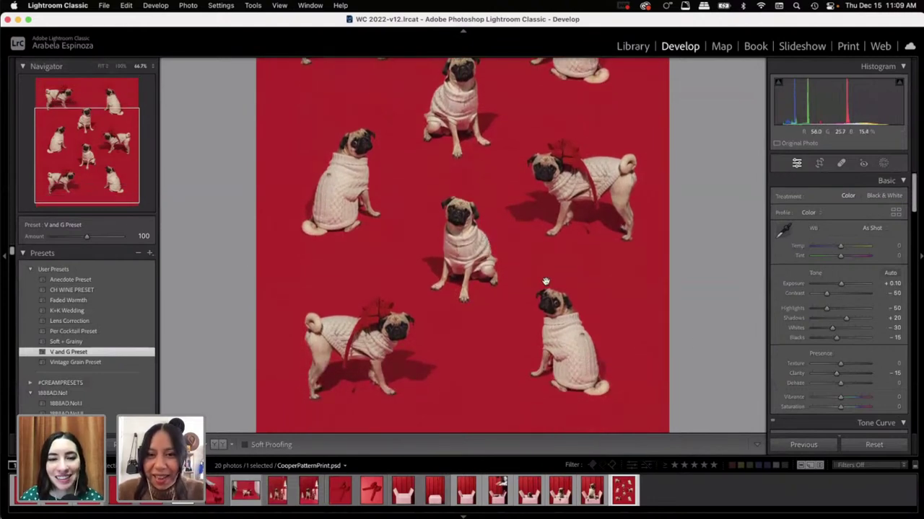
pyautogui.scroll(-2, 509, 263)
pyautogui.scroll(4, 509, 264)
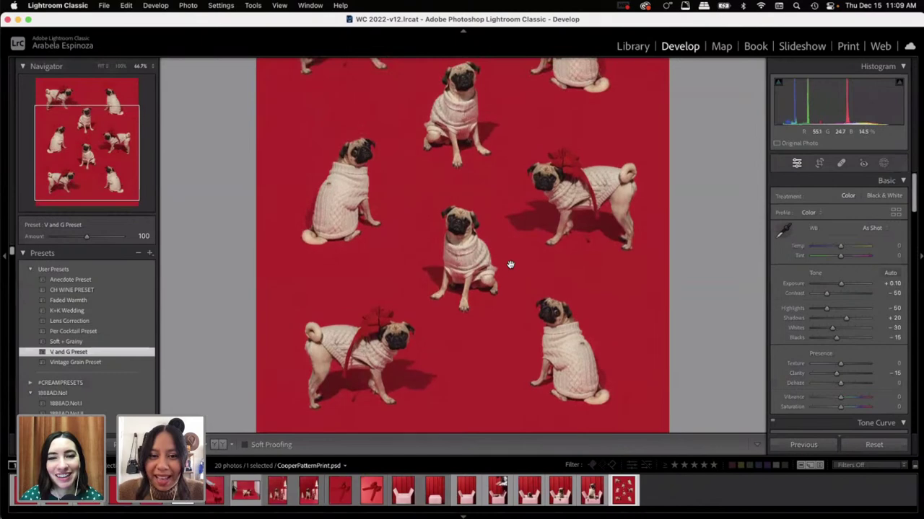
pyautogui.moveTo(913, 204); pyautogui.dragTo(912, 329)
pyautogui.scroll(-10, 912, 339)
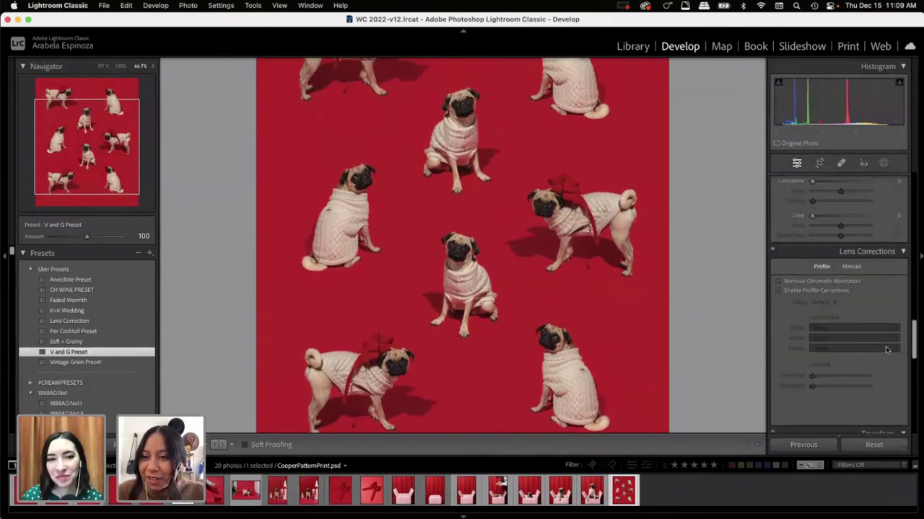
pyautogui.scroll(-2, 863, 357)
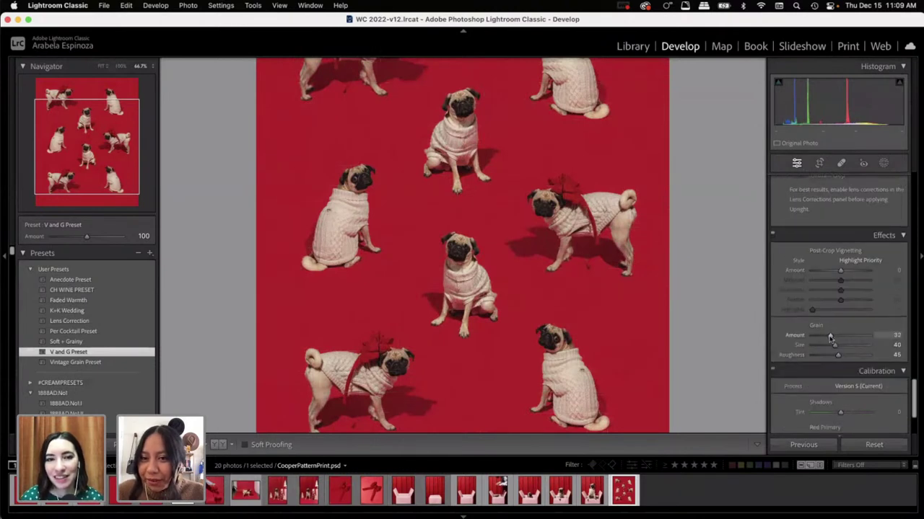
pyautogui.click(830, 339)
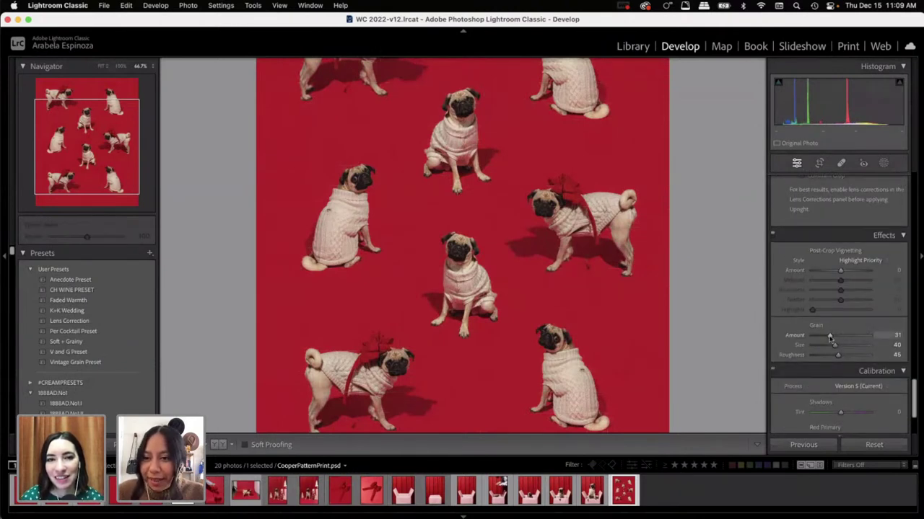
pyautogui.click(590, 305)
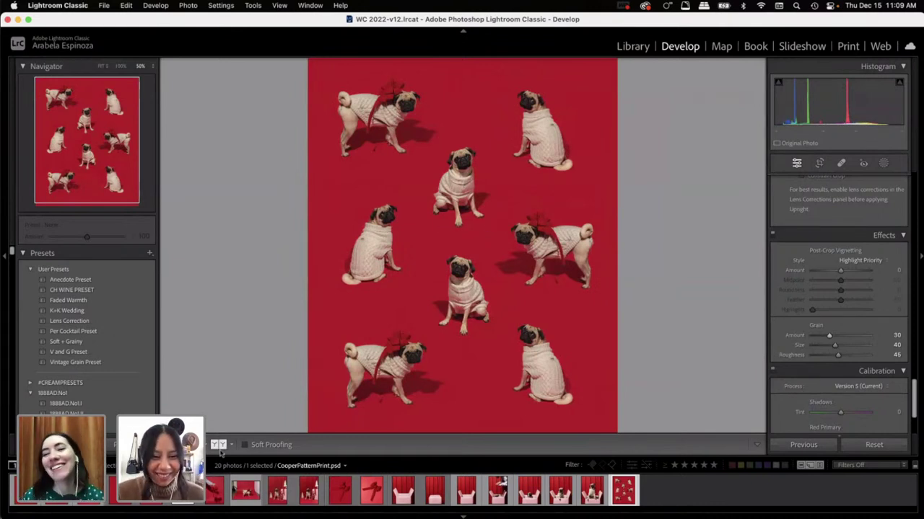
# Step: Browse the four-pug photo and pattern print, then open the pug-with-nutcracker photo at Fit view
pyautogui.click(502, 483)
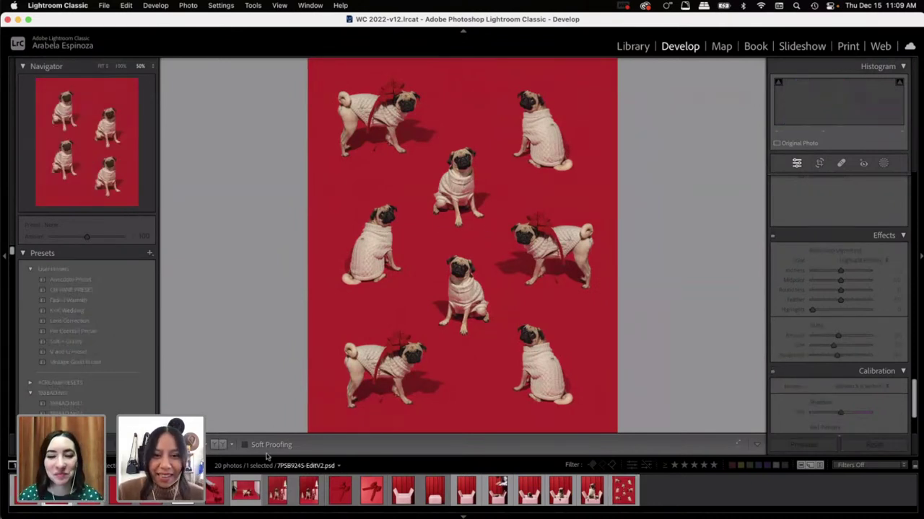
pyautogui.scroll(-3, 532, 274)
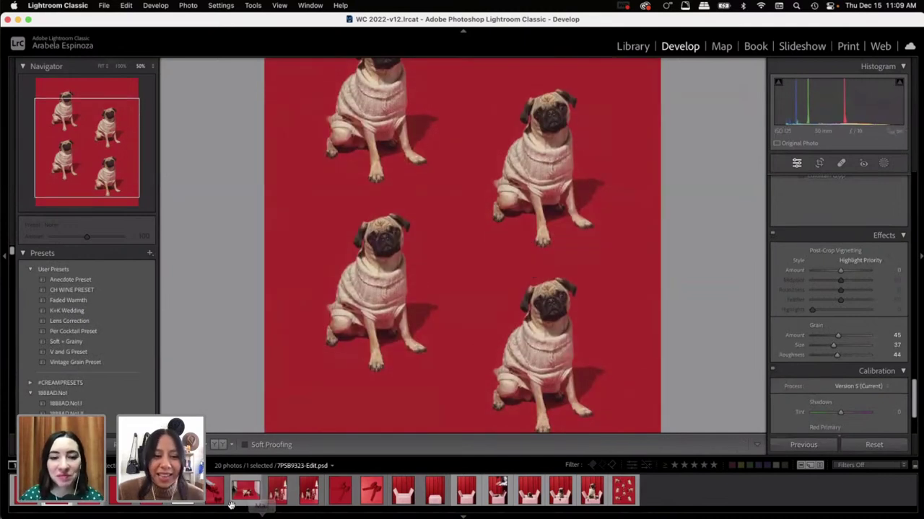
pyautogui.click(625, 490)
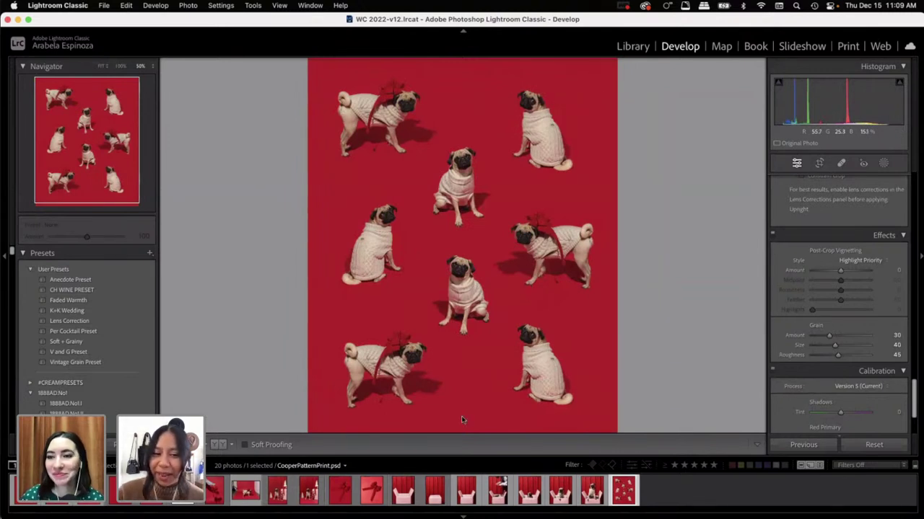
pyautogui.click(277, 491)
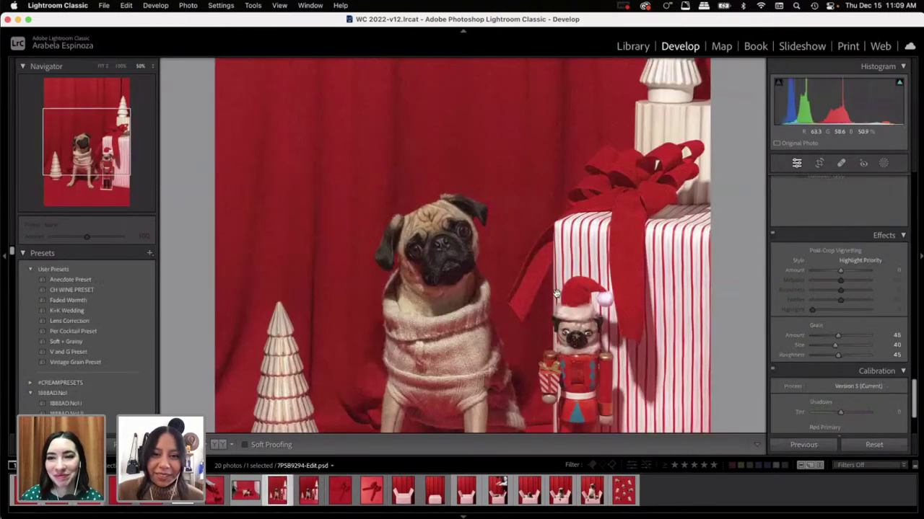
pyautogui.moveTo(555, 295); pyautogui.dragTo(549, 191)
pyautogui.click(658, 299)
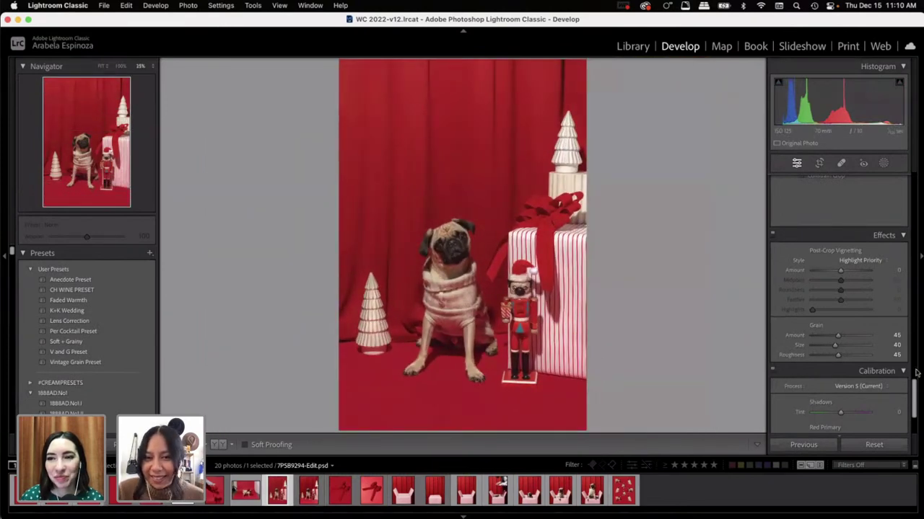
# Step: Set Highlights to −15 and Whites to −18, then add the pattern print to the selection
pyautogui.moveTo(916, 410); pyautogui.dragTo(919, 208)
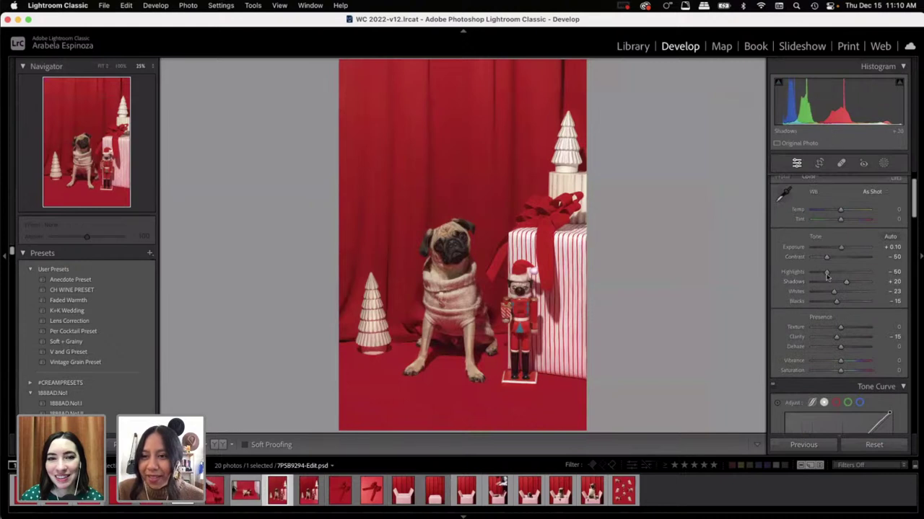
pyautogui.moveTo(830, 273); pyautogui.dragTo(839, 273)
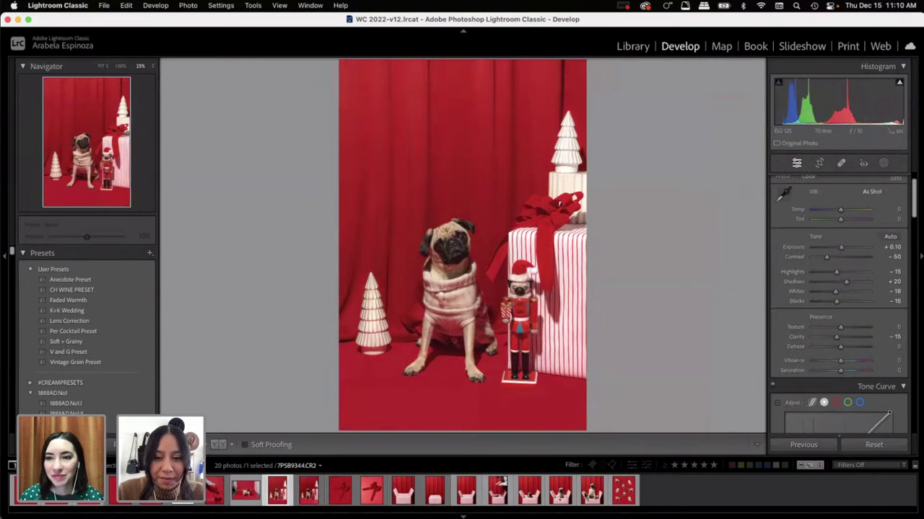
pyautogui.keyDown('super'); pyautogui.click(623, 490); pyautogui.keyUp('super')
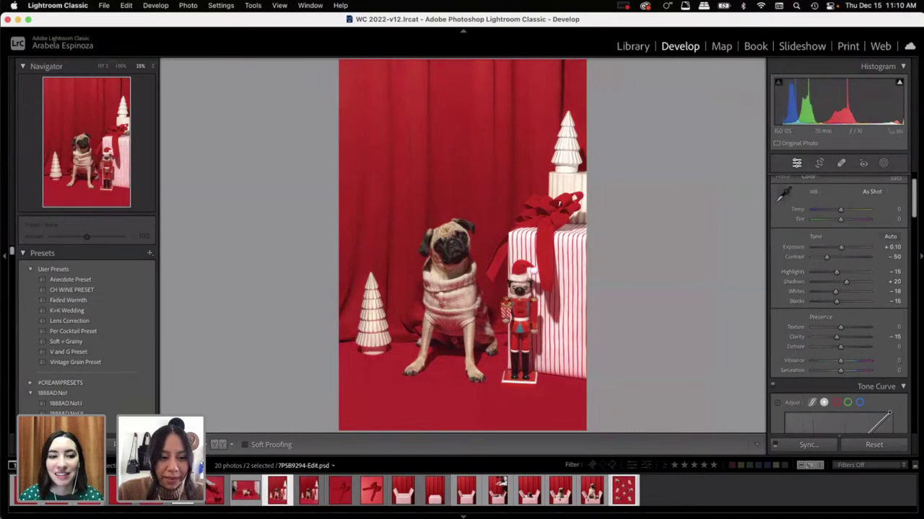
# Step: Try the Reference and Before/After comparison views, then return to the single-photo view
pyautogui.hotkey('shift', 'r')
pyautogui.click(218, 446)
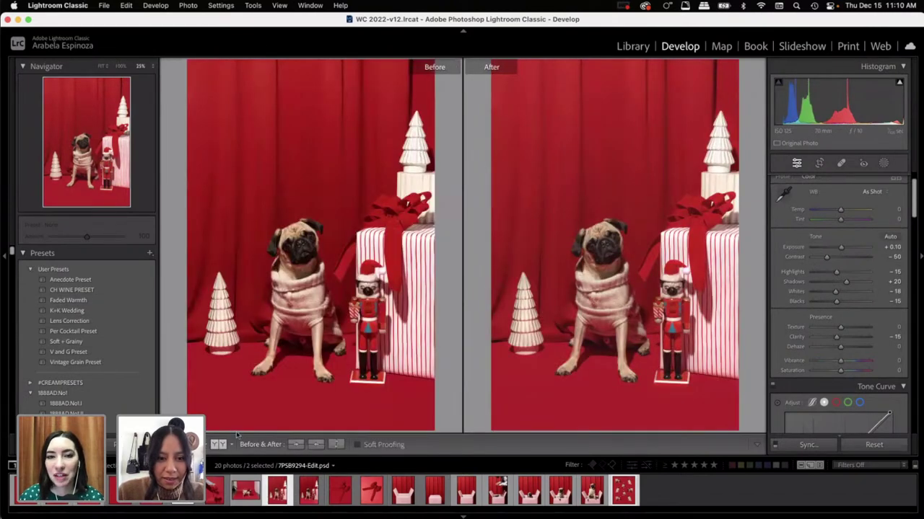
pyautogui.press('y')
# Step: Review the pattern print in the Library, deselect all photos, and return to Develop
pyautogui.click(635, 47)
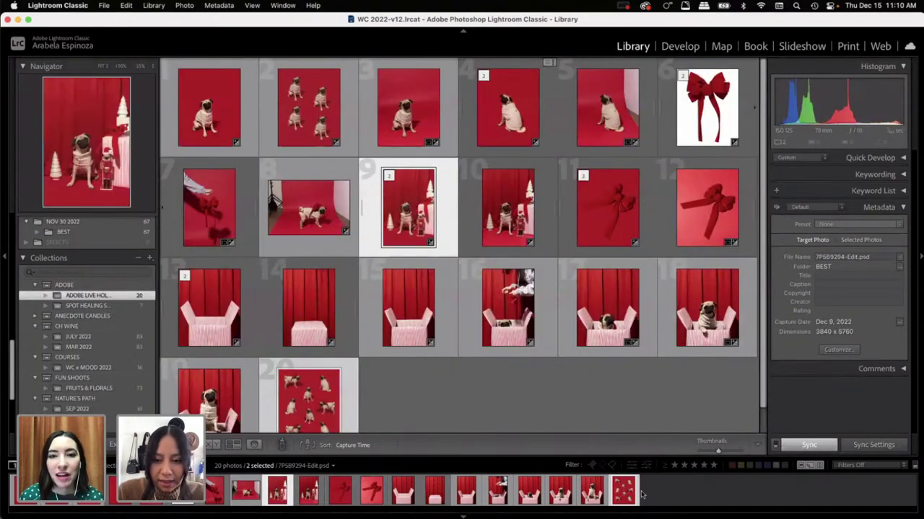
pyautogui.click(232, 445)
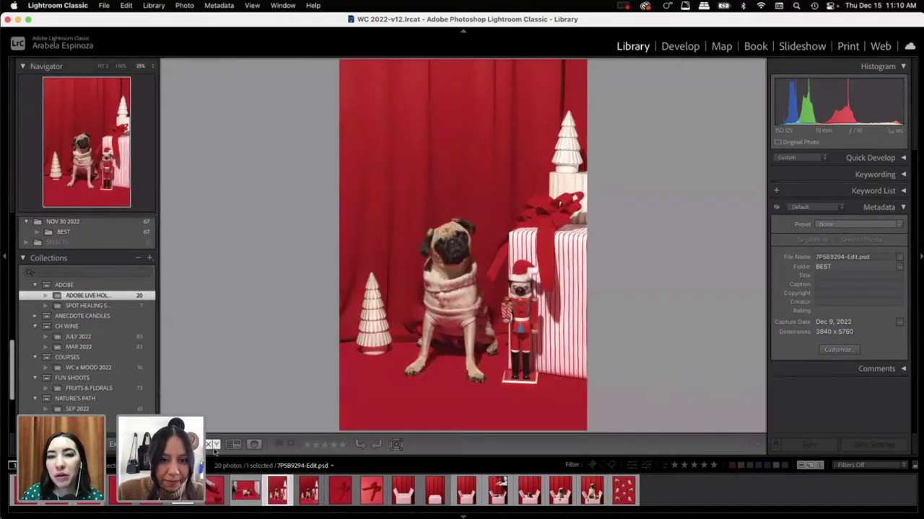
pyautogui.click(618, 491)
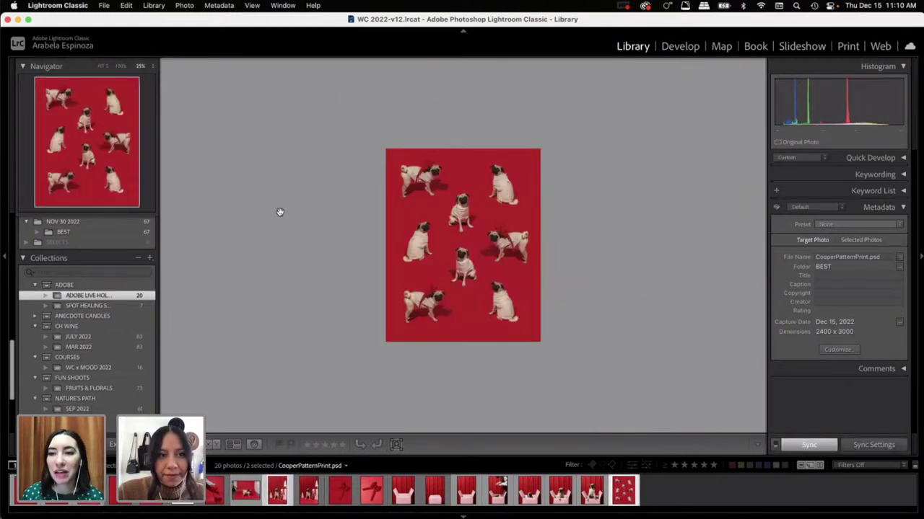
pyautogui.click(214, 444)
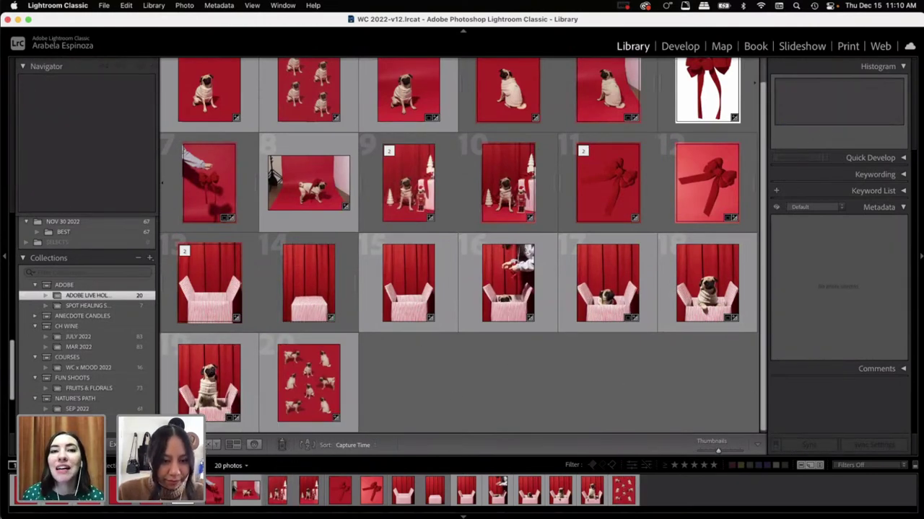
pyautogui.click(625, 491)
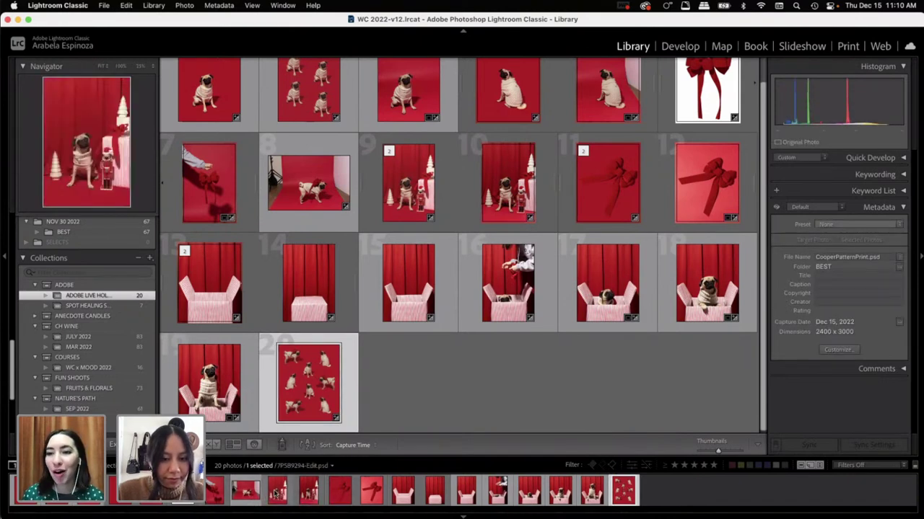
pyautogui.keyDown('super'); pyautogui.click(278, 493); pyautogui.keyUp('super')
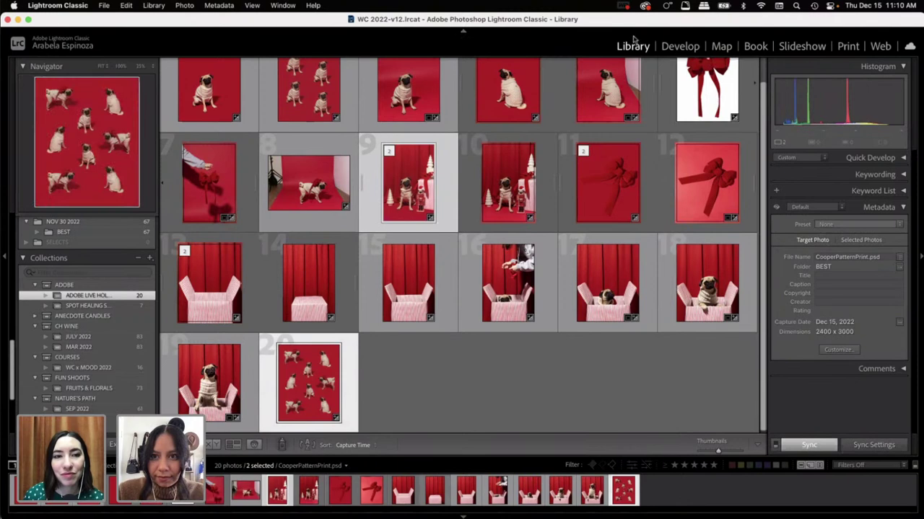
pyautogui.click(489, 417)
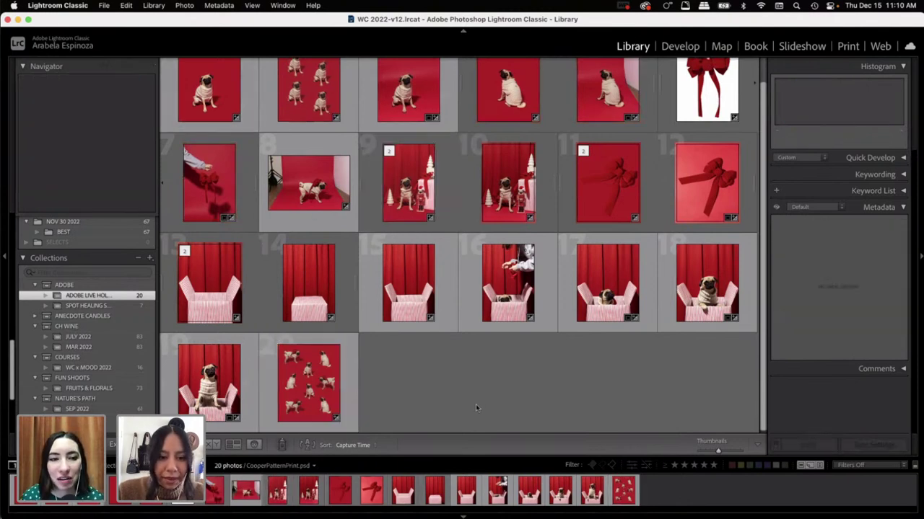
pyautogui.click(679, 46)
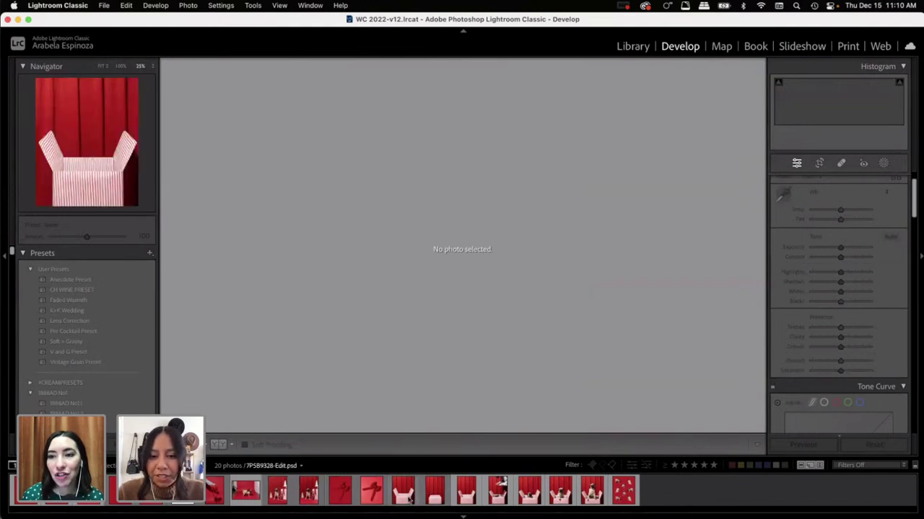
# Step: Review the striped gift box shots in the filmstrip, ending on the pug peeking out
pyautogui.click(497, 489)
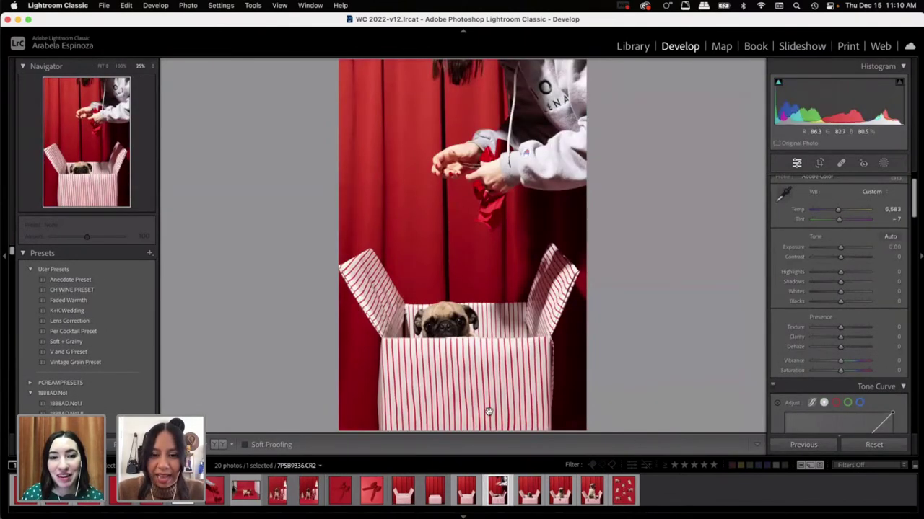
pyautogui.click(407, 497)
pyautogui.click(433, 496)
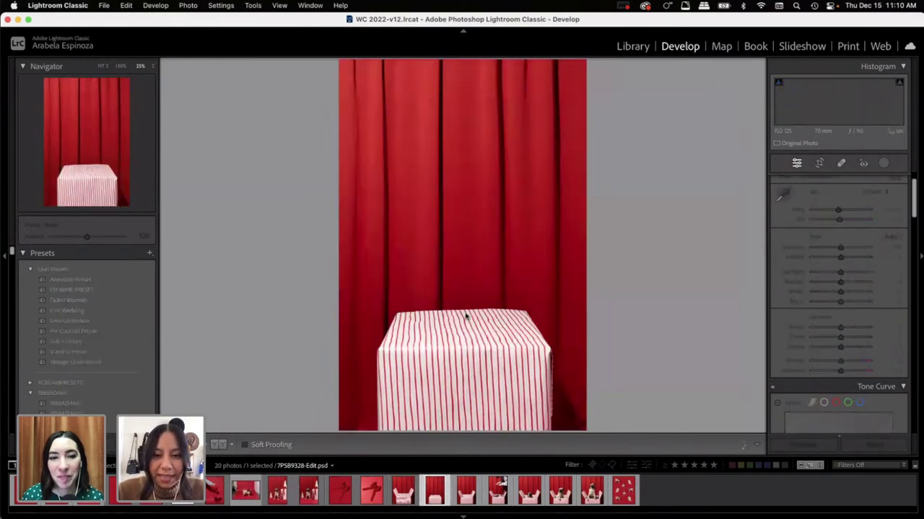
pyautogui.click(480, 357)
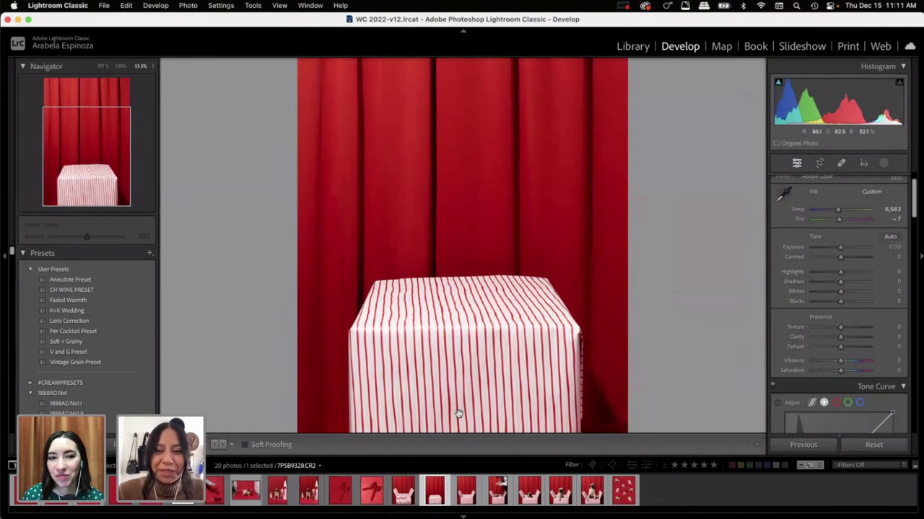
pyautogui.click(475, 503)
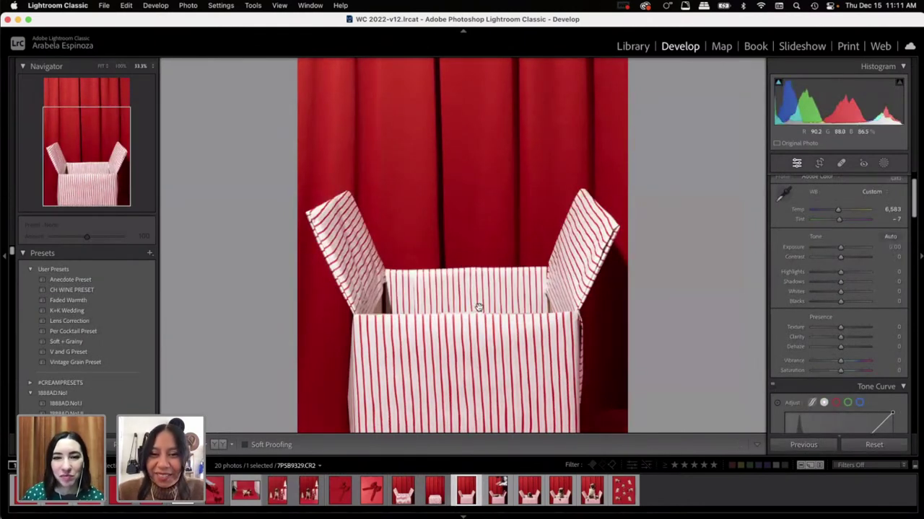
pyautogui.click(406, 497)
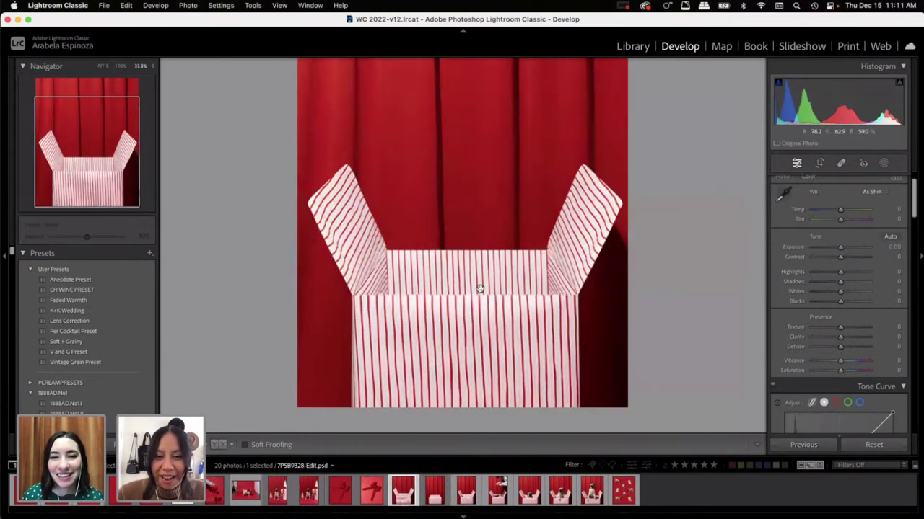
pyautogui.click(500, 485)
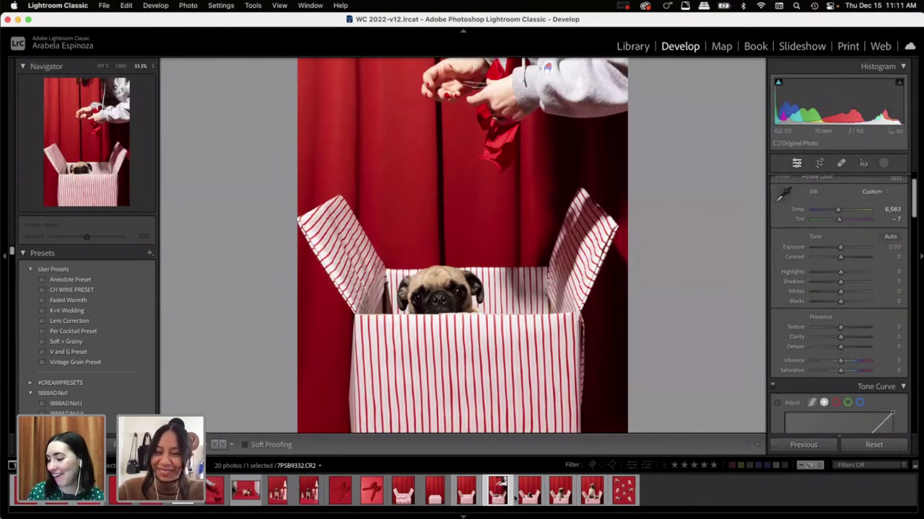
# Step: Select the two pug-in-box shots, 7P5B9336 and 7P5B9332, for editing
pyautogui.keyDown('shift'); pyautogui.click(539, 498); pyautogui.keyUp('shift')
pyautogui.click(503, 485)
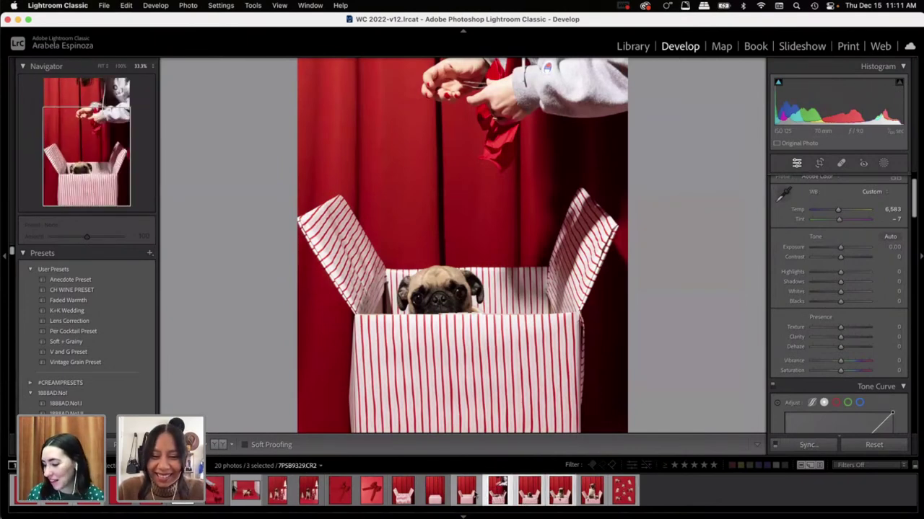
pyautogui.keyDown('super'); pyautogui.click(530, 494); pyautogui.keyUp('super')
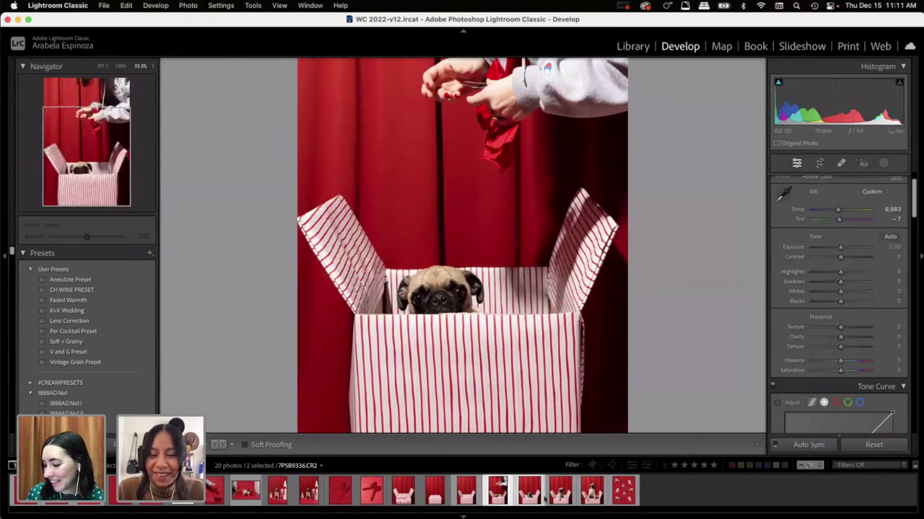
pyautogui.rightClick(523, 508)
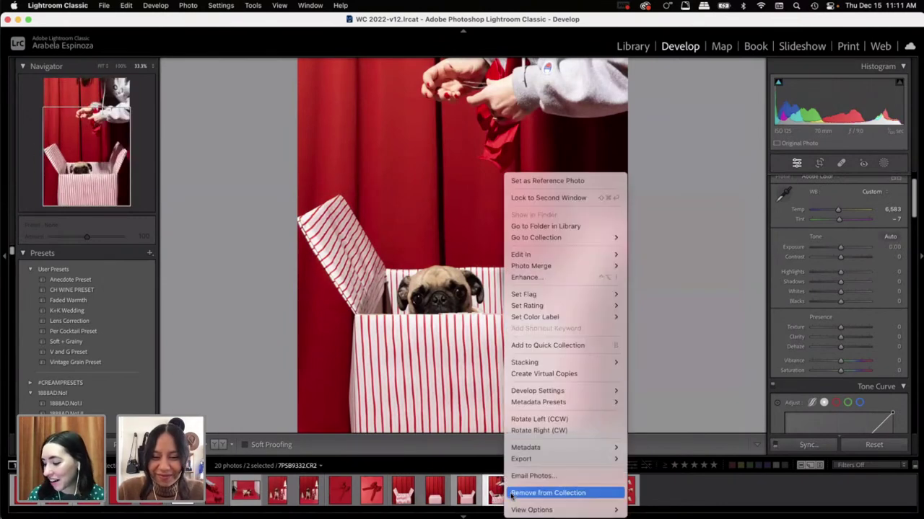
# Step: Send both pug-in-box photos to Photoshop, keeping each embedded colour profile
pyautogui.moveTo(630, 254)
pyautogui.click(675, 255)
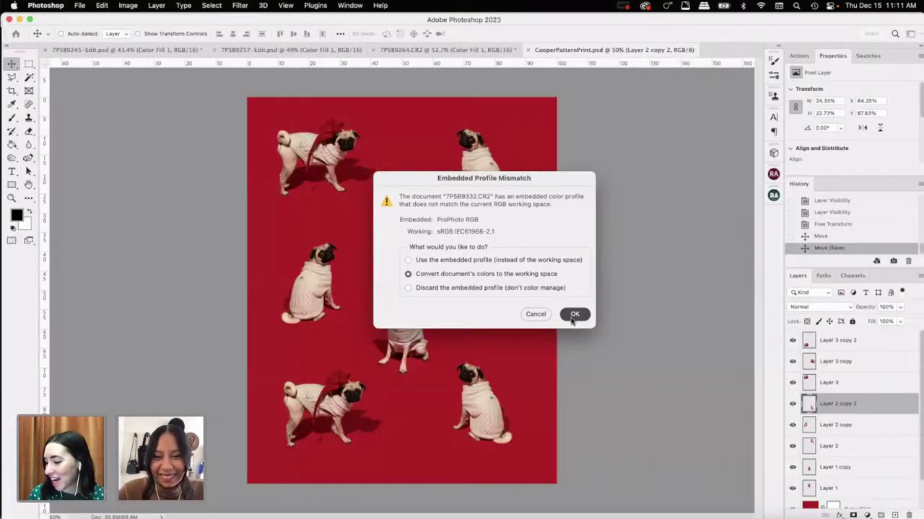
pyautogui.click(575, 314)
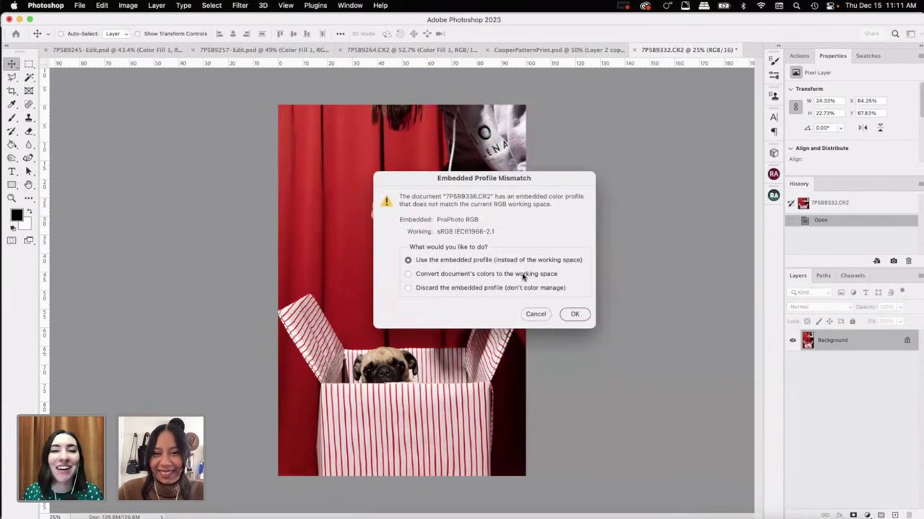
pyautogui.click(580, 314)
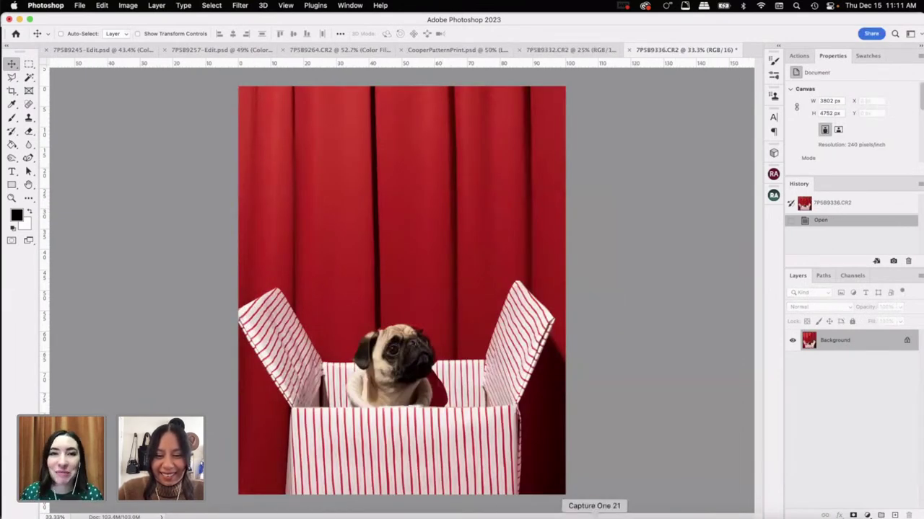
# Step: Send the empty striped-box photo from Lightroom to Photoshop 2023 and return to Photoshop
pyautogui.click(546, 515)
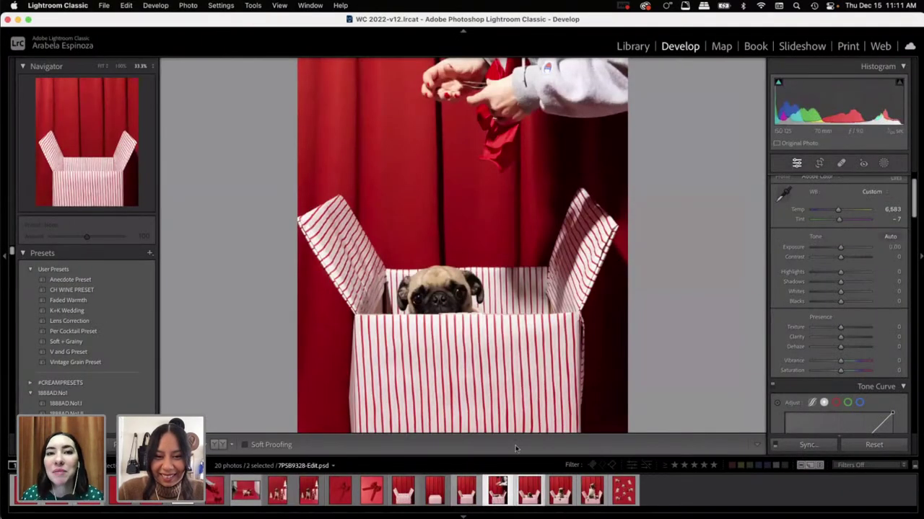
pyautogui.click(529, 491)
pyautogui.rightClick(408, 174)
pyautogui.moveTo(469, 254)
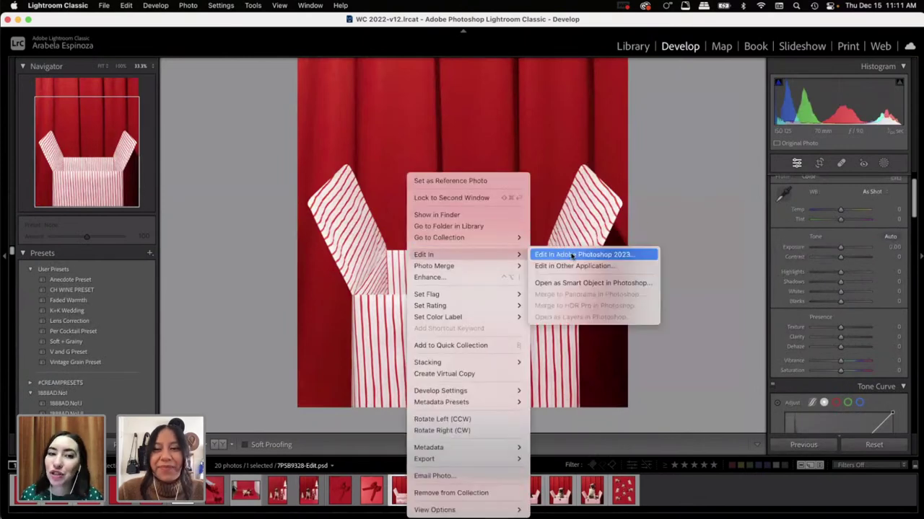
pyautogui.click(572, 256)
pyautogui.click(513, 270)
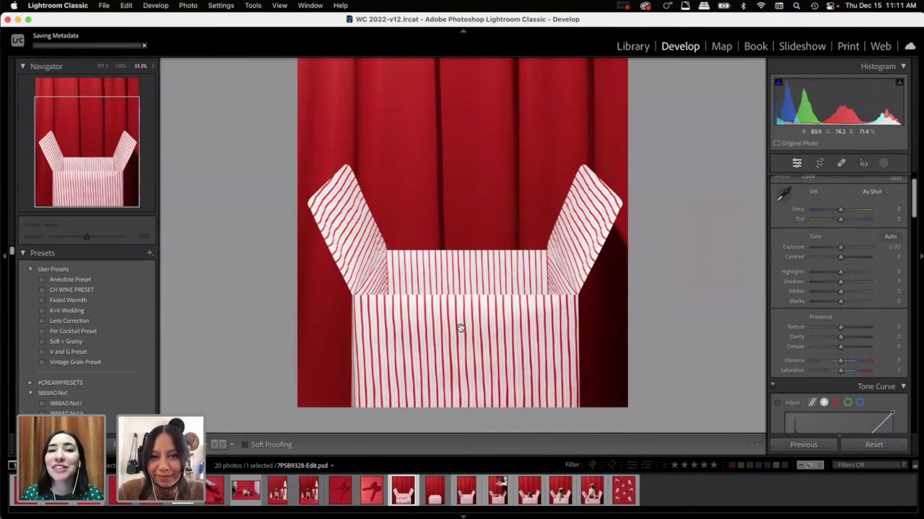
pyautogui.press('super+Tab')
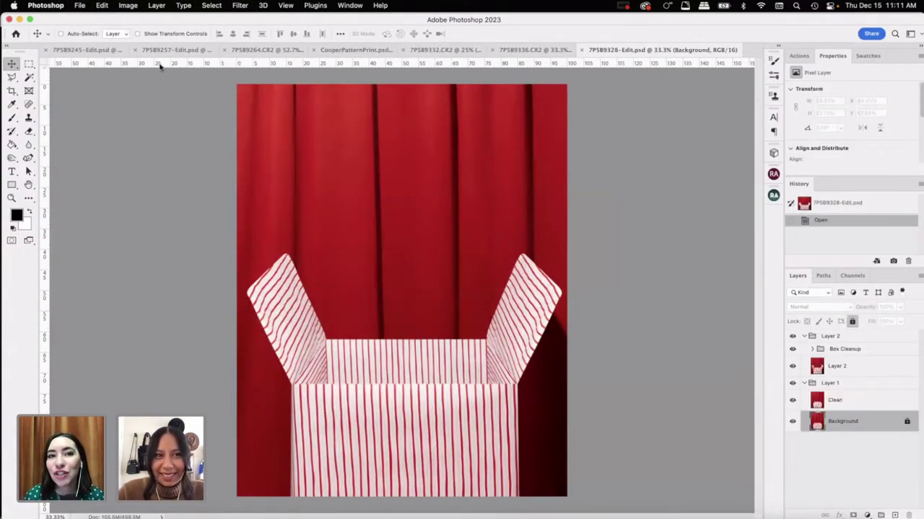
# Step: Close 7P5B9245-Edit.psd and 7P5B9257-Edit.psd without saving
pyautogui.click(108, 52)
pyautogui.click(29, 65)
pyautogui.click(109, 86)
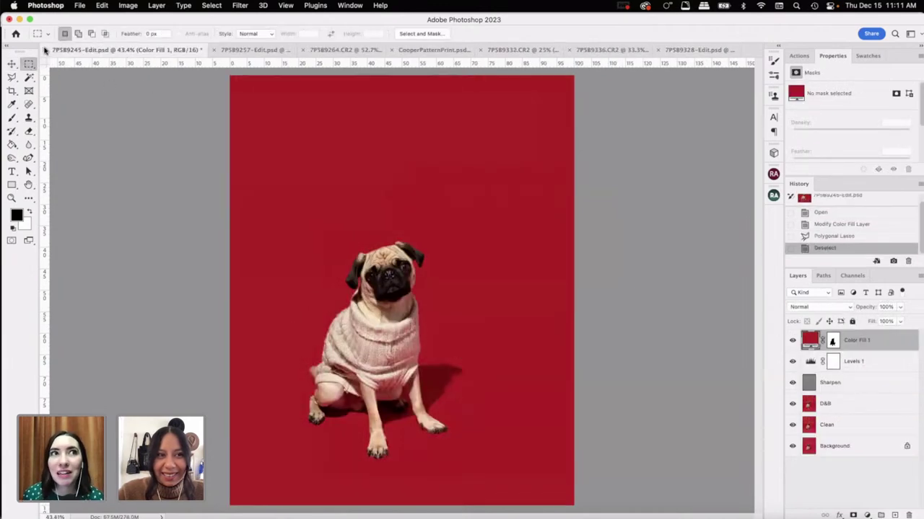
pyautogui.click(46, 50)
pyautogui.click(428, 220)
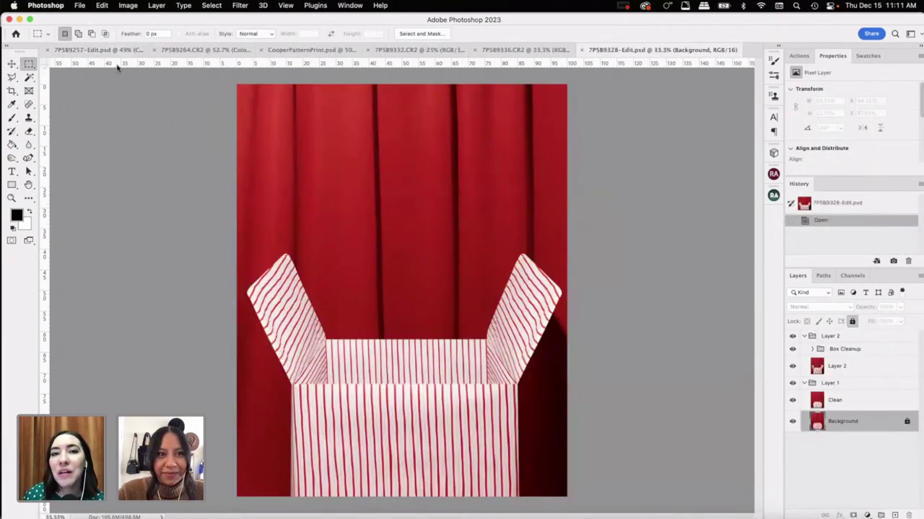
pyautogui.click(108, 51)
pyautogui.click(46, 51)
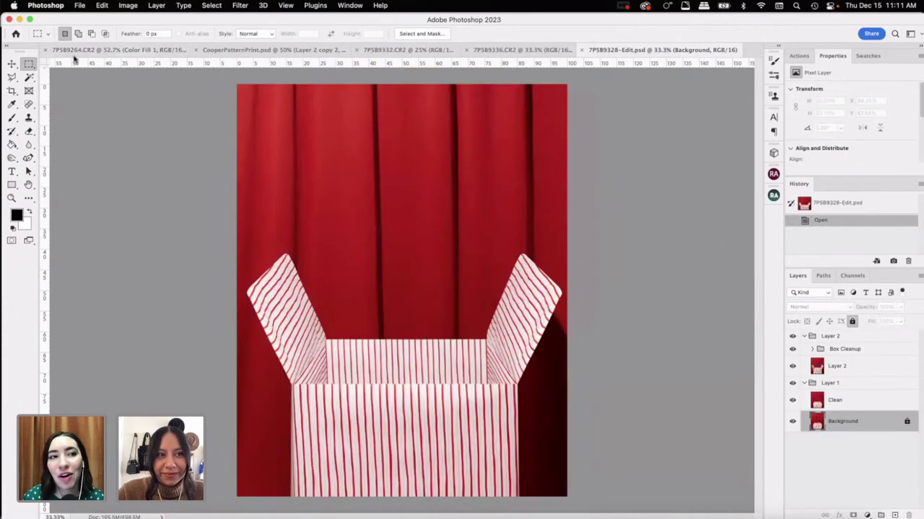
# Step: Save 7P5B9264 as 7P5B9264-Edit.psd and close it once it finishes saving
pyautogui.click(75, 52)
pyautogui.click(46, 50)
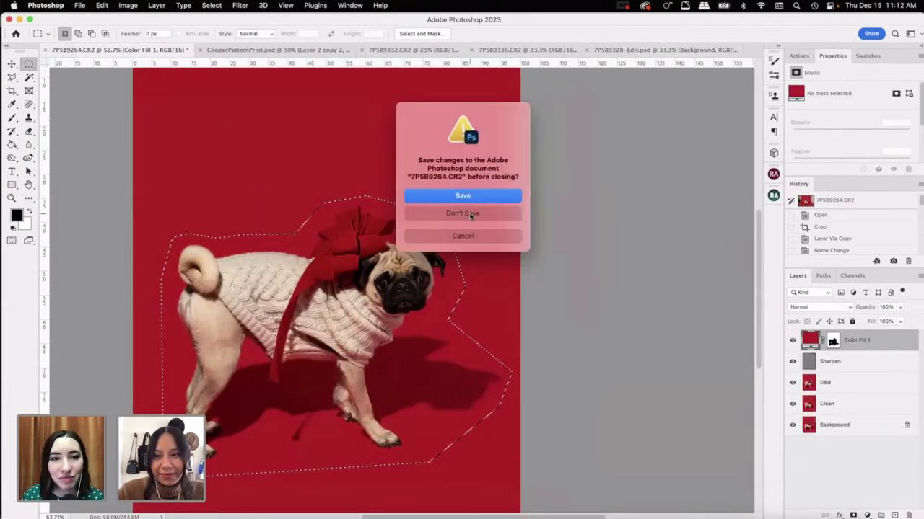
pyautogui.click(476, 197)
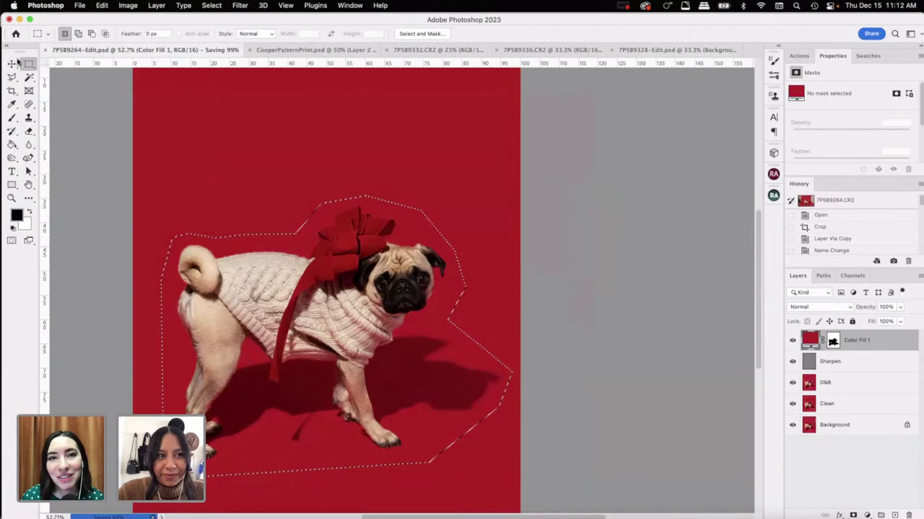
pyautogui.click(118, 76)
pyautogui.click(44, 51)
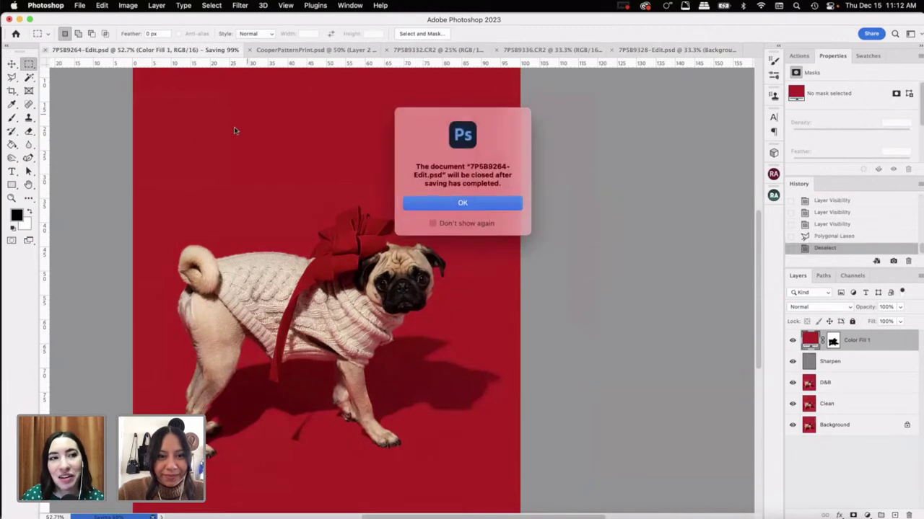
pyautogui.click(480, 212)
# Step: Close CooperPatternPrint.psd and check the remaining tabs, ending on 7P5B9336.CR2
pyautogui.click(296, 53)
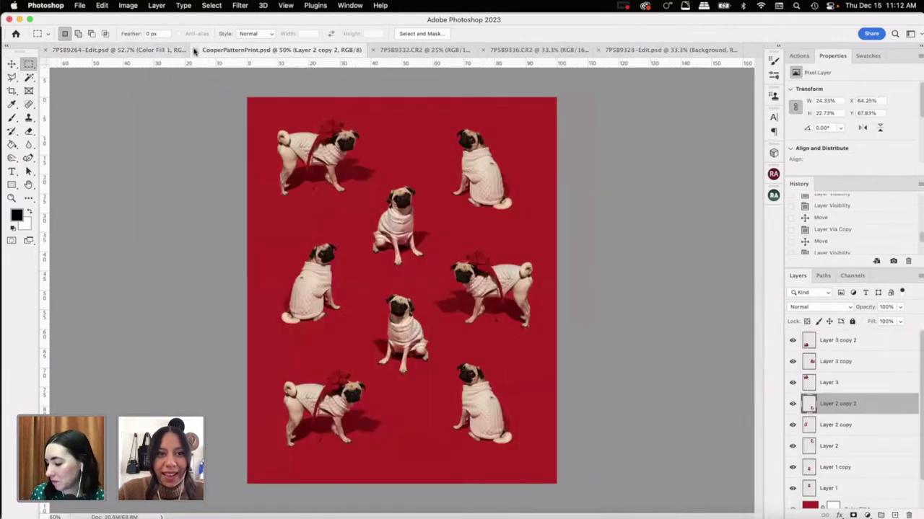
pyautogui.click(196, 52)
pyautogui.click(285, 52)
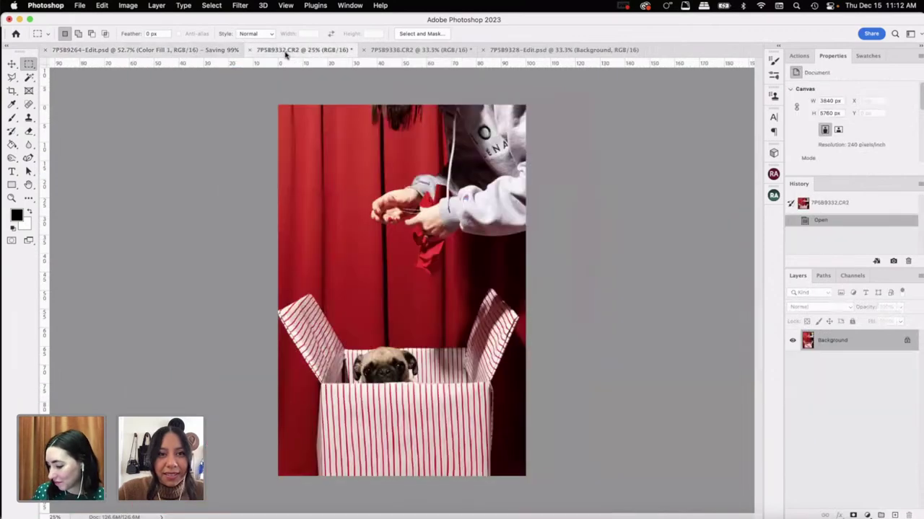
pyautogui.click(433, 51)
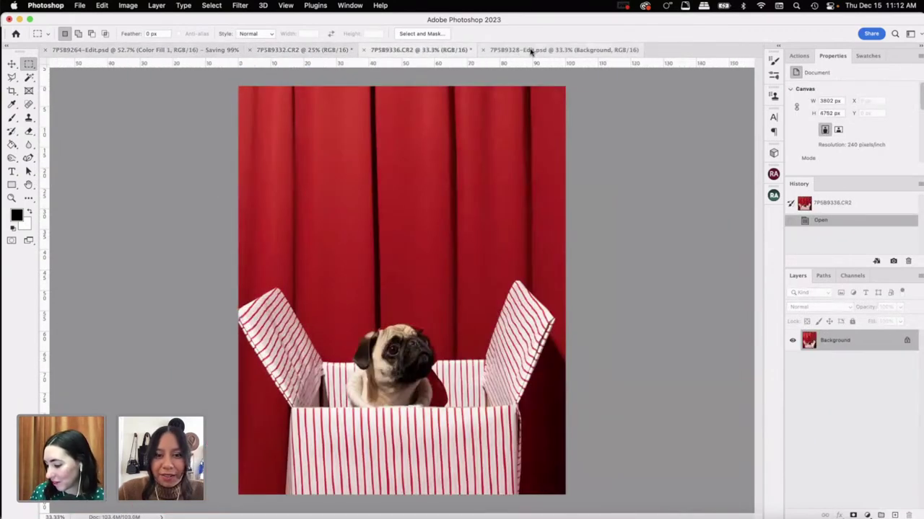
pyautogui.click(520, 52)
pyautogui.click(423, 51)
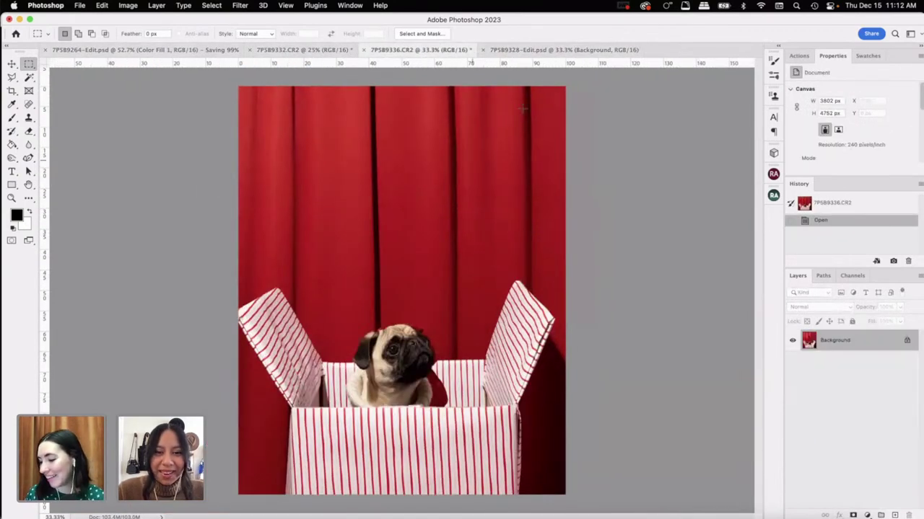
# Step: Zoom in on 7P5B9332.CR2 and outline the pug's head and ears with the Polygonal Lasso
pyautogui.click(303, 50)
pyautogui.scroll(3, 468, 204)
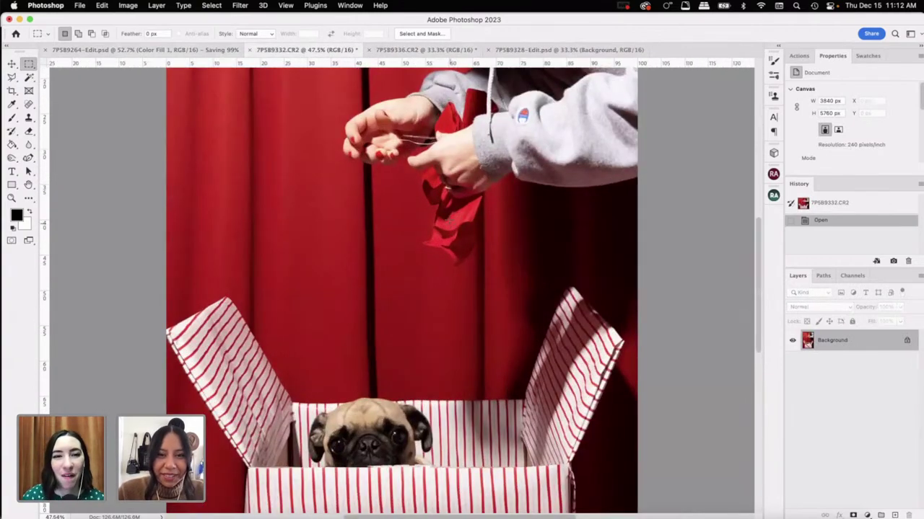
pyautogui.scroll(2, 469, 204)
pyautogui.scroll(-5, 483, 246)
pyautogui.scroll(3, 501, 294)
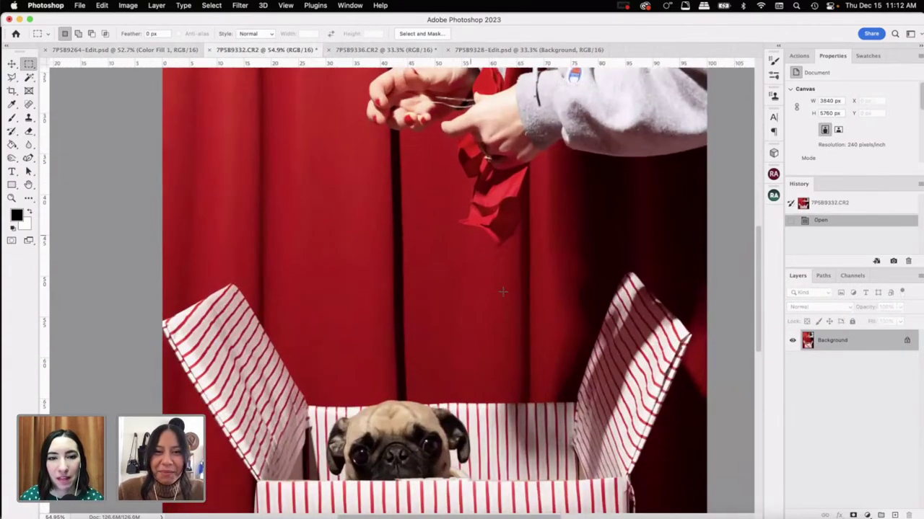
pyautogui.scroll(5, 501, 294)
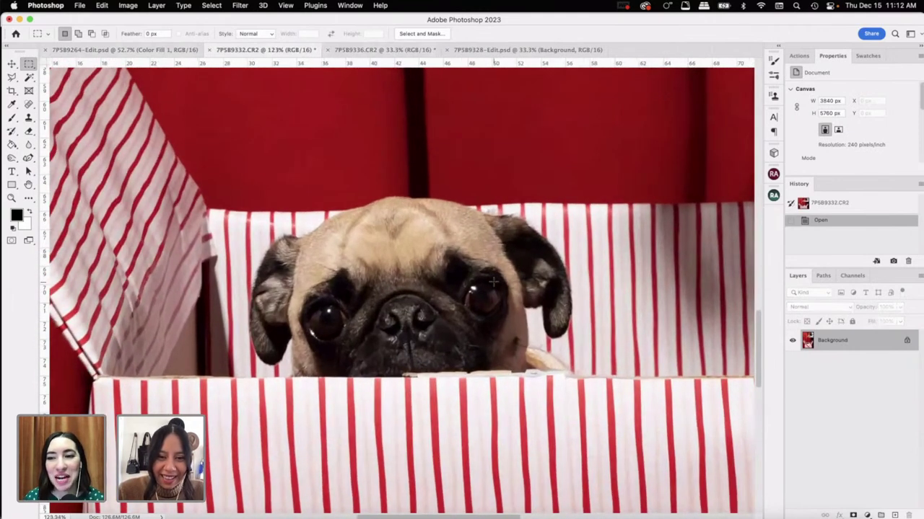
pyautogui.scroll(2, 487, 276)
pyautogui.scroll(1, 488, 277)
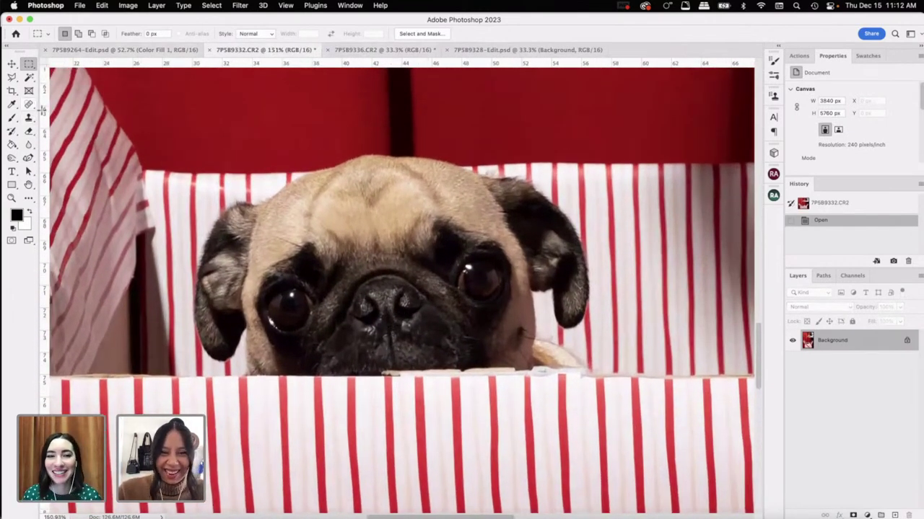
pyautogui.click(12, 77)
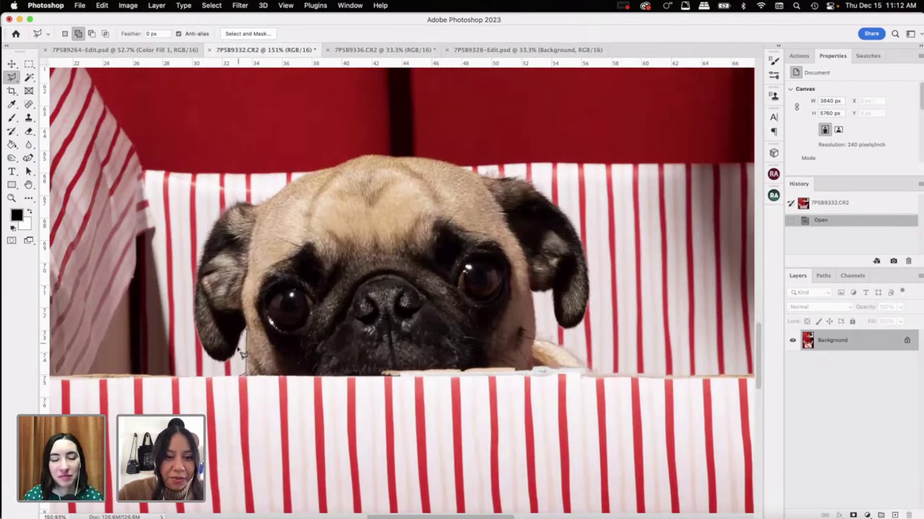
pyautogui.moveTo(206, 358)
pyautogui.mouseDown()
pyautogui.moveTo(187, 334)
pyautogui.moveTo(198, 238)
pyautogui.moveTo(232, 198)
pyautogui.moveTo(261, 204)
pyautogui.moveTo(300, 167)
pyautogui.moveTo(319, 170)
pyautogui.moveTo(368, 140)
pyautogui.moveTo(370, 153)
pyautogui.moveTo(441, 156)
pyautogui.moveTo(552, 183)
pyautogui.moveTo(587, 217)
pyautogui.moveTo(597, 254)
pyautogui.moveTo(590, 334)
pyautogui.mouseUp()
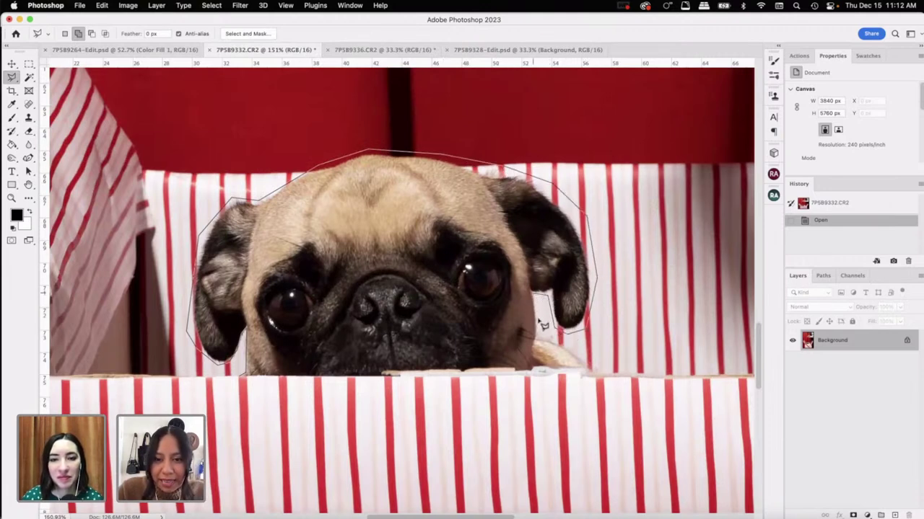
pyautogui.moveTo(545, 336)
pyautogui.mouseDown()
pyautogui.moveTo(588, 367)
pyautogui.moveTo(583, 354)
pyautogui.moveTo(561, 341)
pyautogui.moveTo(603, 379)
pyautogui.moveTo(488, 360)
pyautogui.moveTo(297, 367)
pyautogui.moveTo(245, 380)
pyautogui.moveTo(361, 378)
pyautogui.moveTo(404, 373)
pyautogui.moveTo(247, 380)
pyautogui.mouseUp()
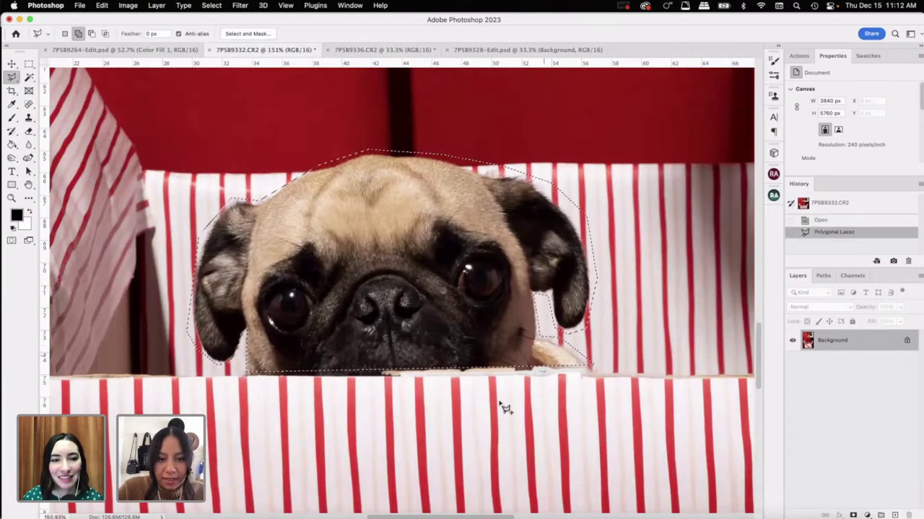
# Step: Add the striped background patches beside the pug's right ear to the selection with the Magic Wand
pyautogui.click(29, 77)
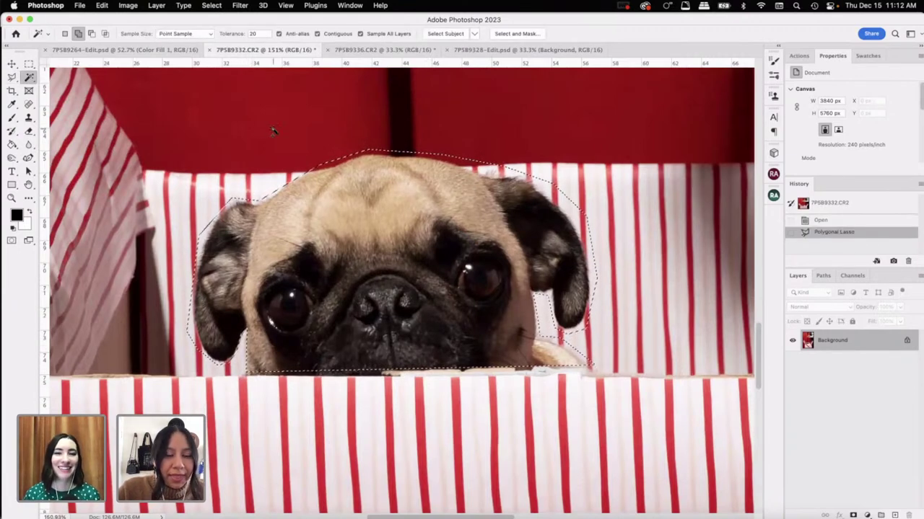
pyautogui.click(91, 33)
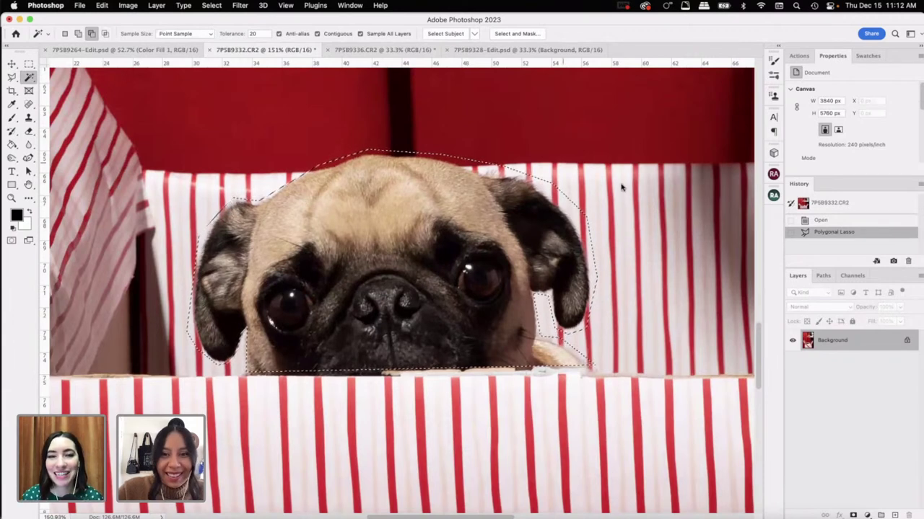
pyautogui.click(570, 209)
pyautogui.click(567, 201)
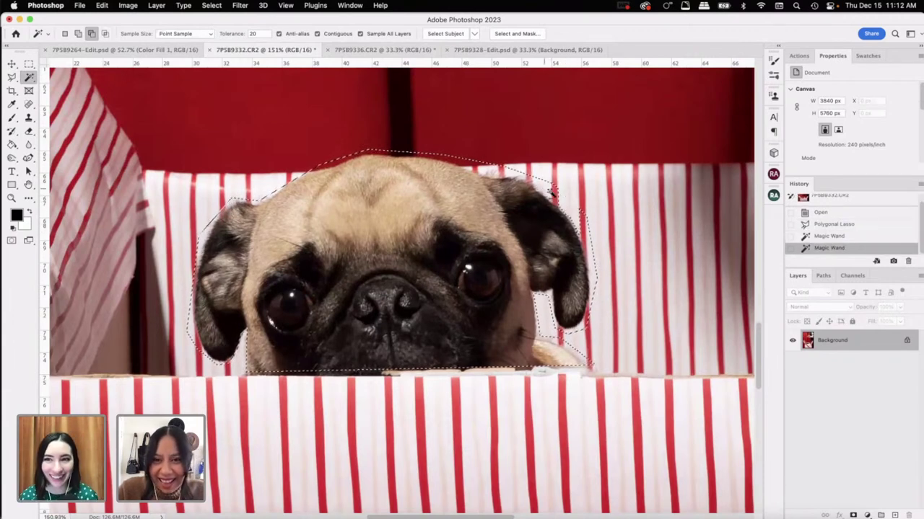
pyautogui.click(569, 206)
pyautogui.click(582, 229)
pyautogui.click(586, 241)
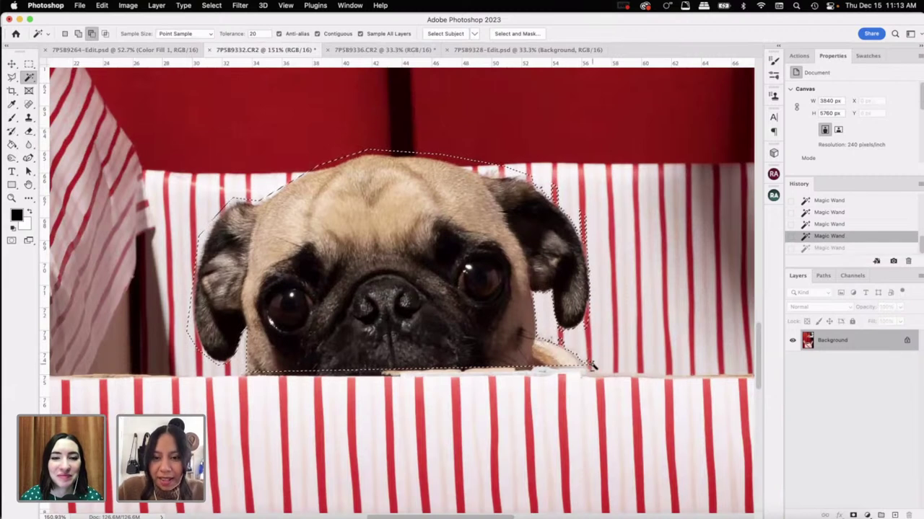
pyautogui.click(543, 378)
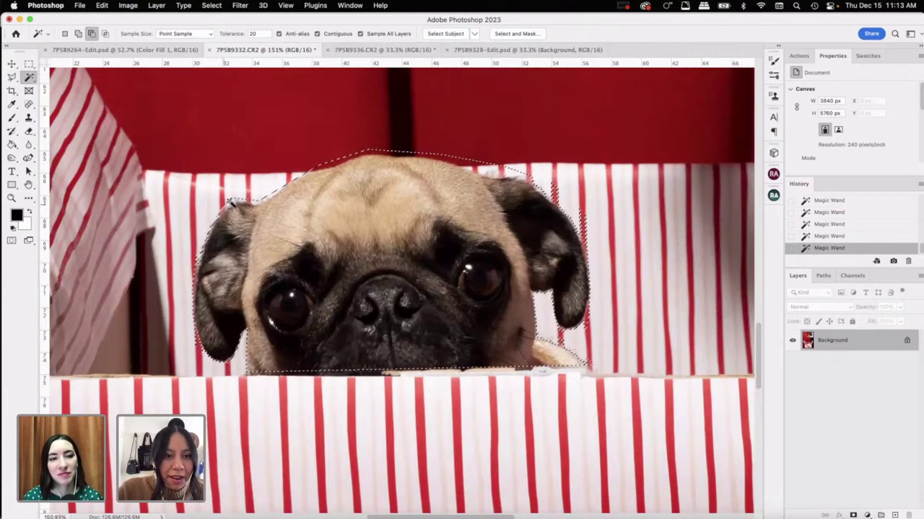
pyautogui.click(92, 34)
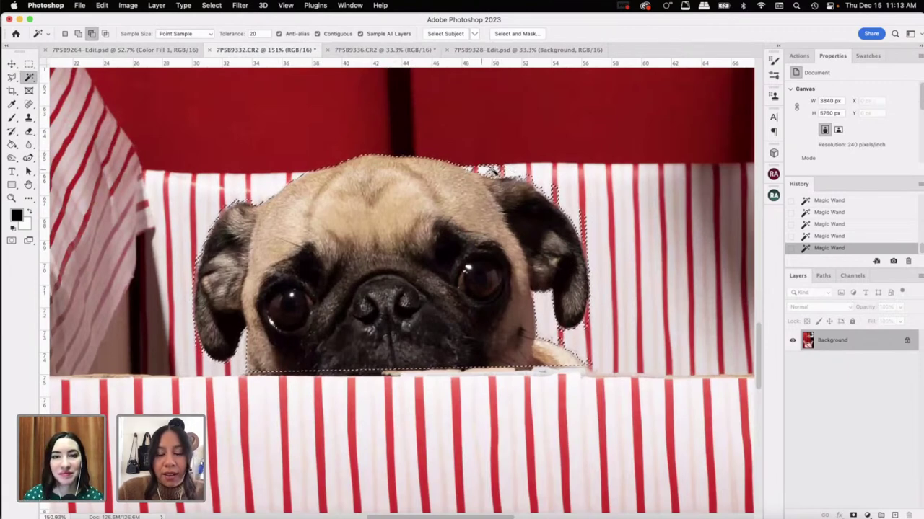
# Step: Open Select and Mask on the pug selection and set Smooth to 8
pyautogui.click(212, 5)
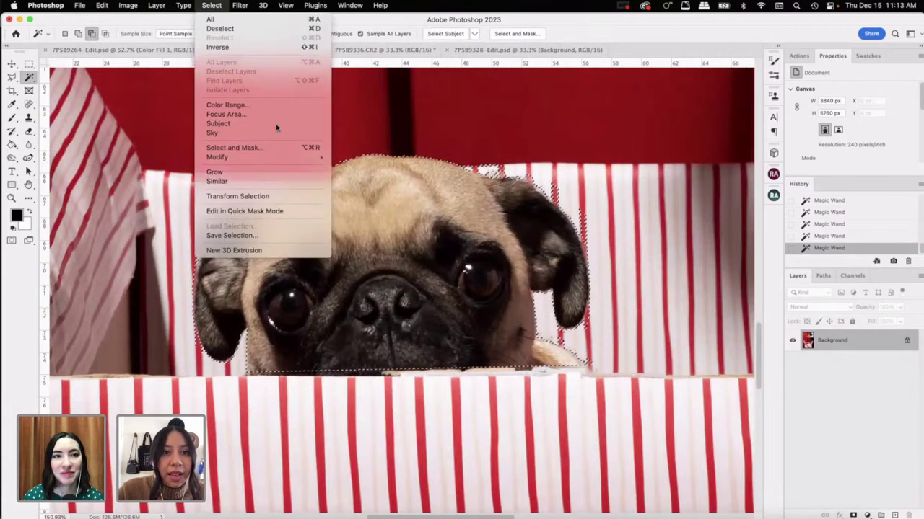
pyautogui.click(216, 9)
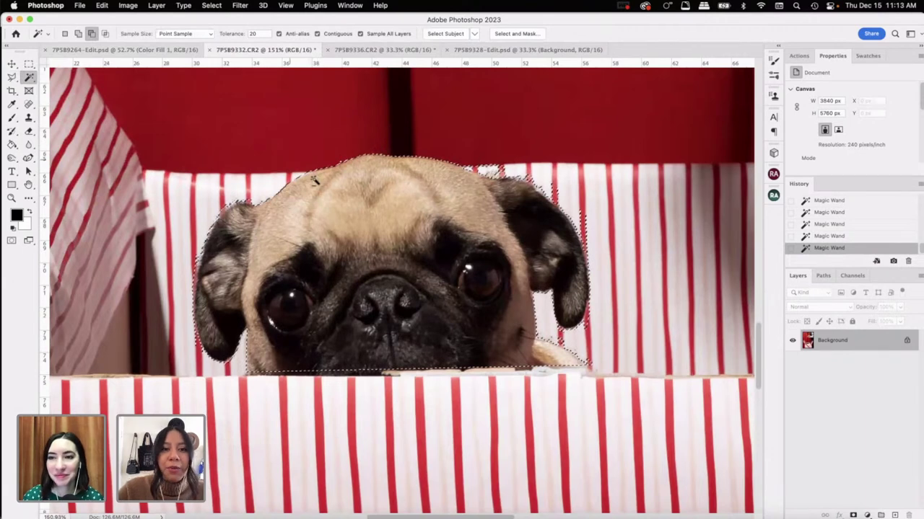
pyautogui.scroll(-5, 668, 322)
pyautogui.scroll(3, 668, 322)
pyautogui.scroll(4, 392, 401)
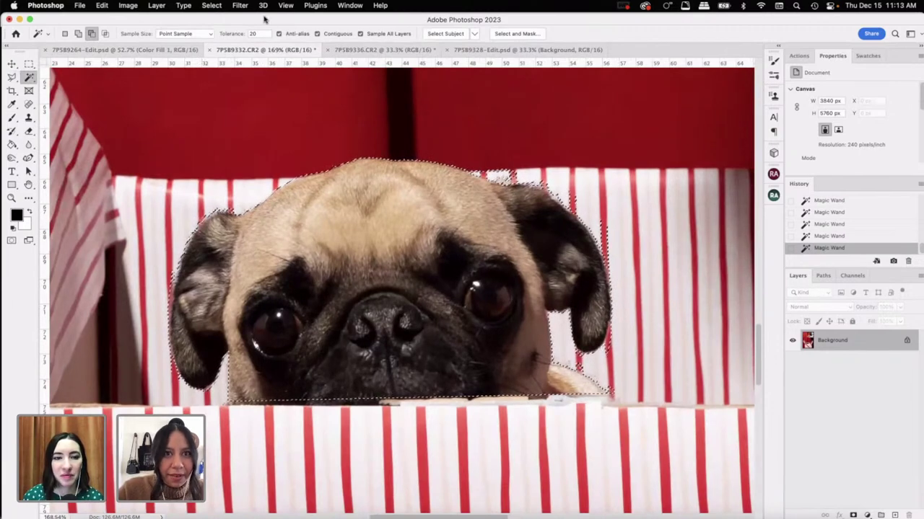
pyautogui.click(212, 5)
pyautogui.click(265, 148)
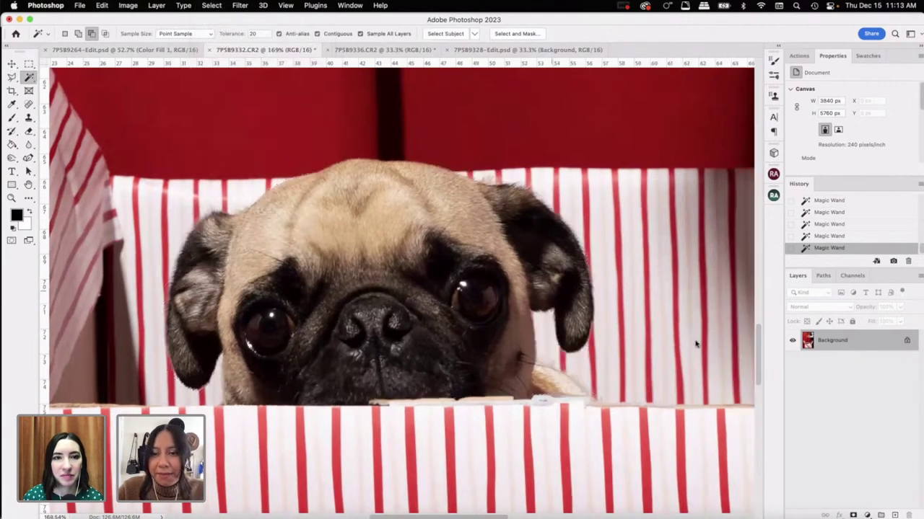
pyautogui.click(794, 377)
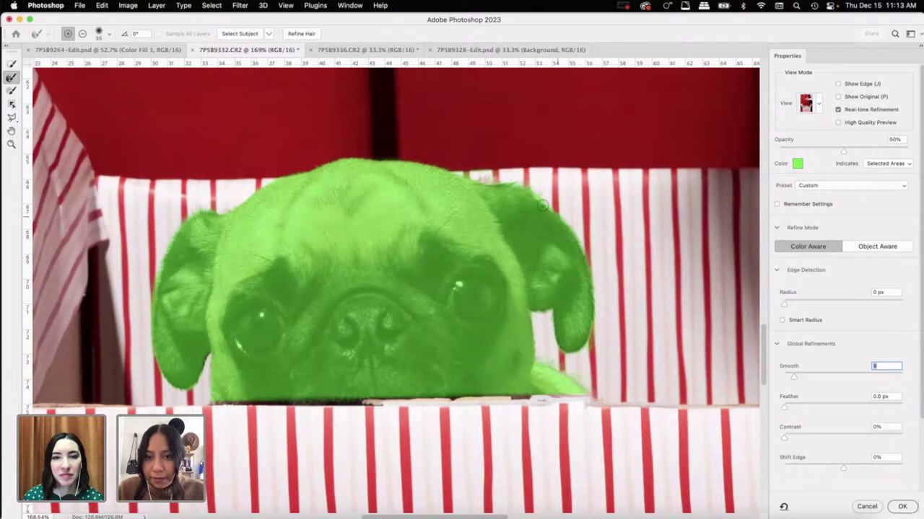
# Step: Refine the mask along the top of the pug's head and along its bottom edge
pyautogui.scroll(2, 654, 319)
pyautogui.hscroll(-3, 654, 318)
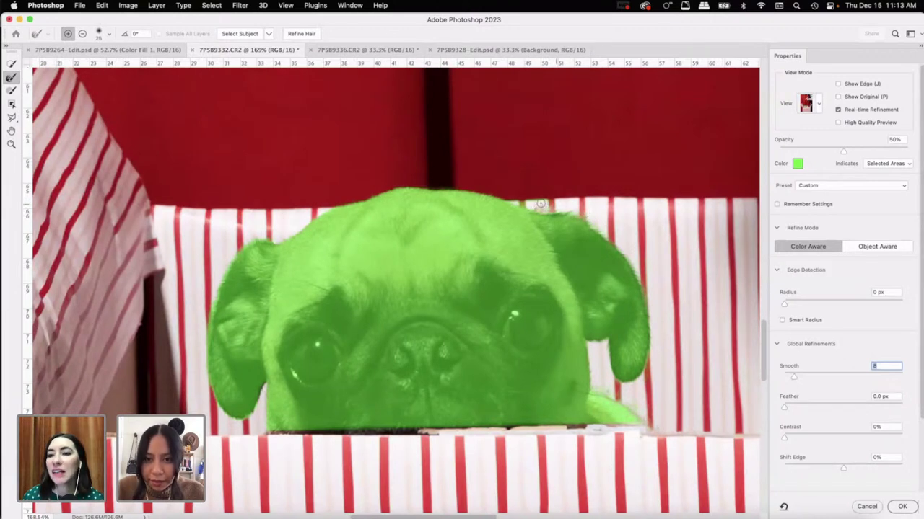
pyautogui.moveTo(540, 204)
pyautogui.mouseDown()
pyautogui.moveTo(565, 208)
pyautogui.moveTo(350, 207)
pyautogui.moveTo(508, 204)
pyautogui.mouseUp()
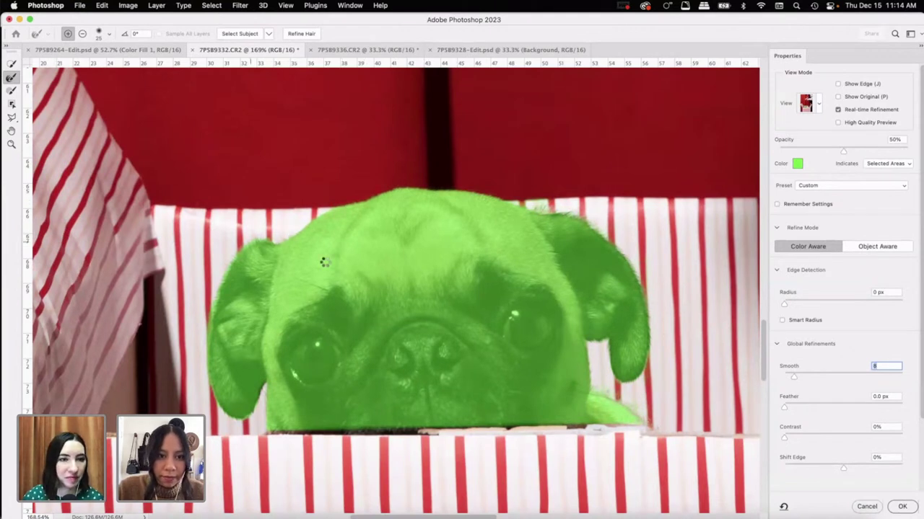
pyautogui.hscroll(-4, 324, 261)
pyautogui.scroll(-2, 324, 262)
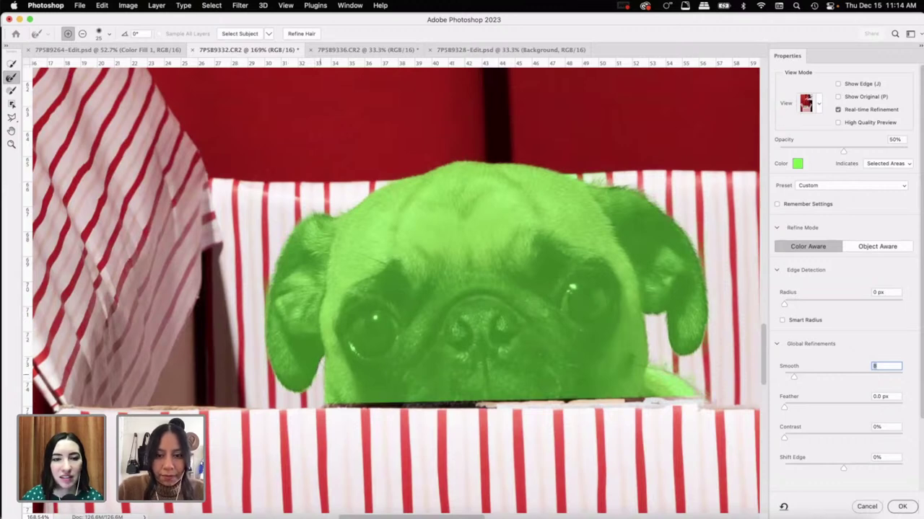
pyautogui.scroll(-3, 653, 403)
pyautogui.click(11, 117)
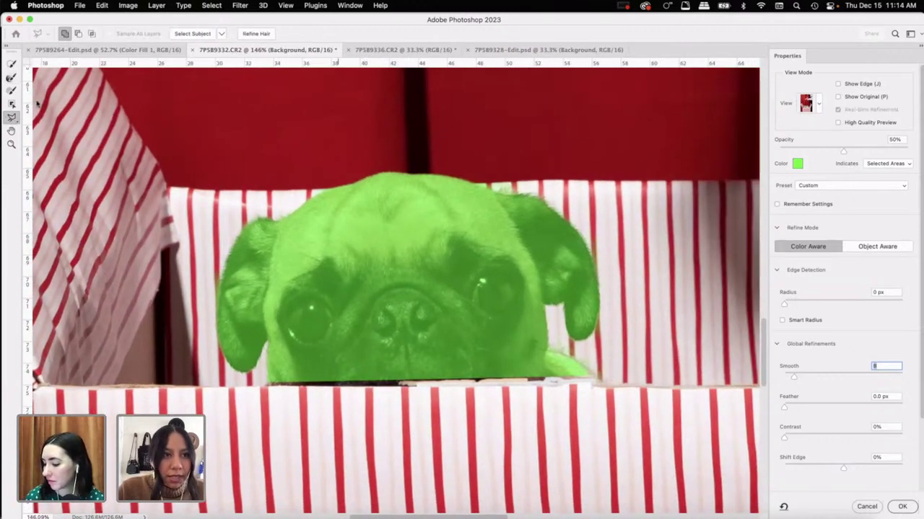
pyautogui.moveTo(273, 390)
pyautogui.mouseDown()
pyautogui.moveTo(614, 379)
pyautogui.moveTo(605, 408)
pyautogui.moveTo(237, 398)
pyautogui.mouseUp()
# Step: Raise Smooth to 10, apply the selection, then select all in 7P5B9328-Edit.psd
pyautogui.scroll(-1, 824, 390)
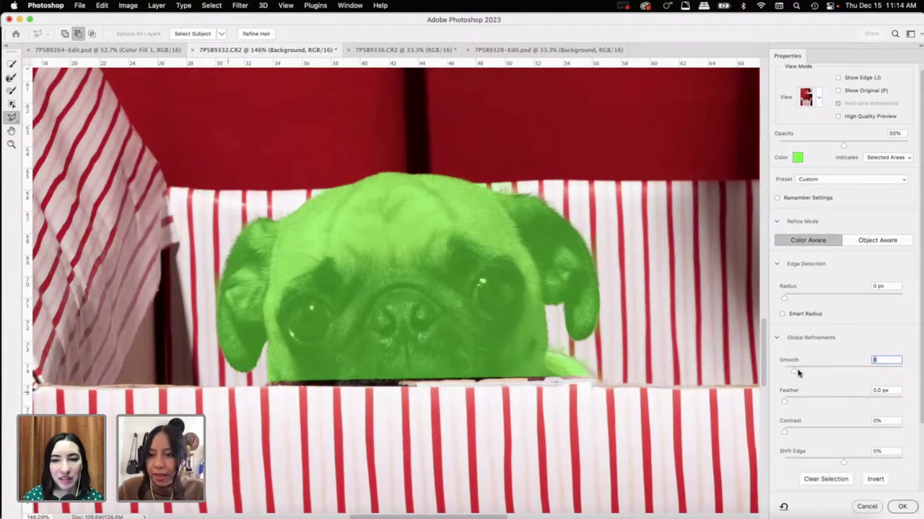
pyautogui.moveTo(797, 373); pyautogui.dragTo(796, 371)
pyautogui.click(904, 508)
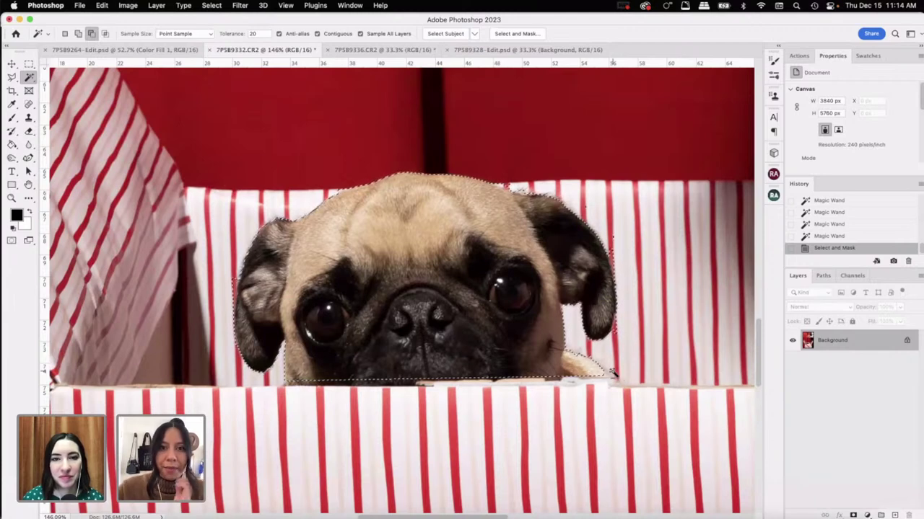
pyautogui.click(500, 50)
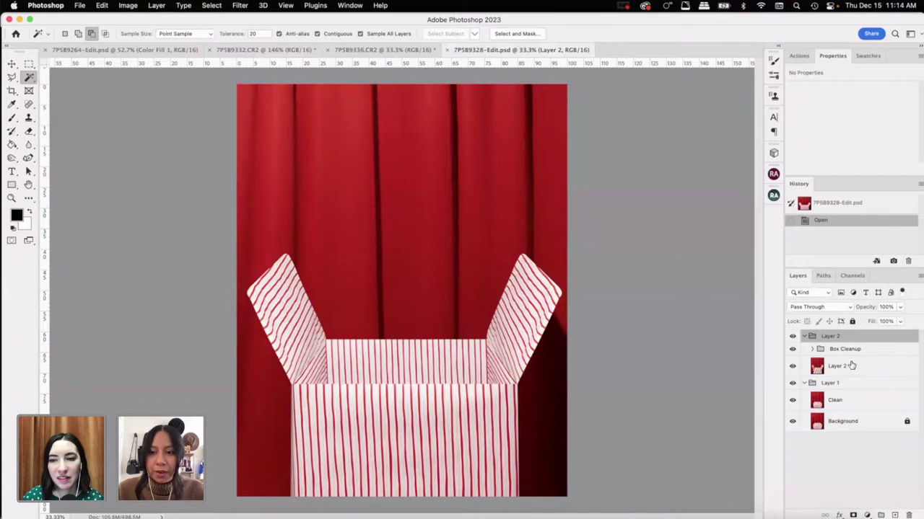
pyautogui.press('super+a')
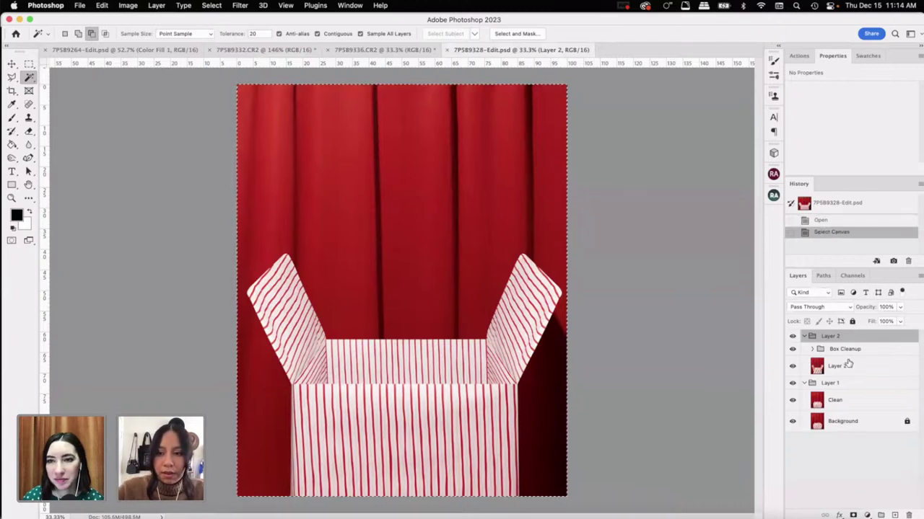
# Step: Copy the merged curtain-and-box image and paste it as Layer 7
pyautogui.click(792, 336)
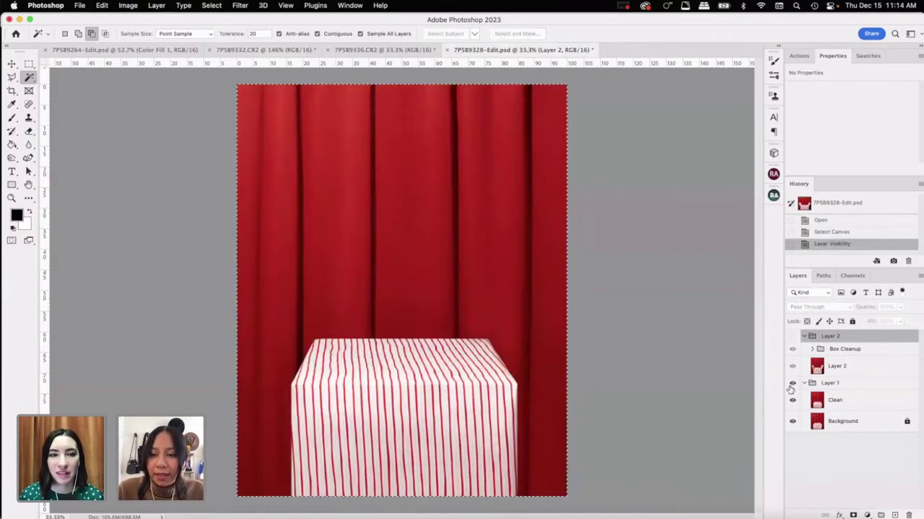
pyautogui.click(792, 383)
pyautogui.click(792, 383)
pyautogui.click(793, 336)
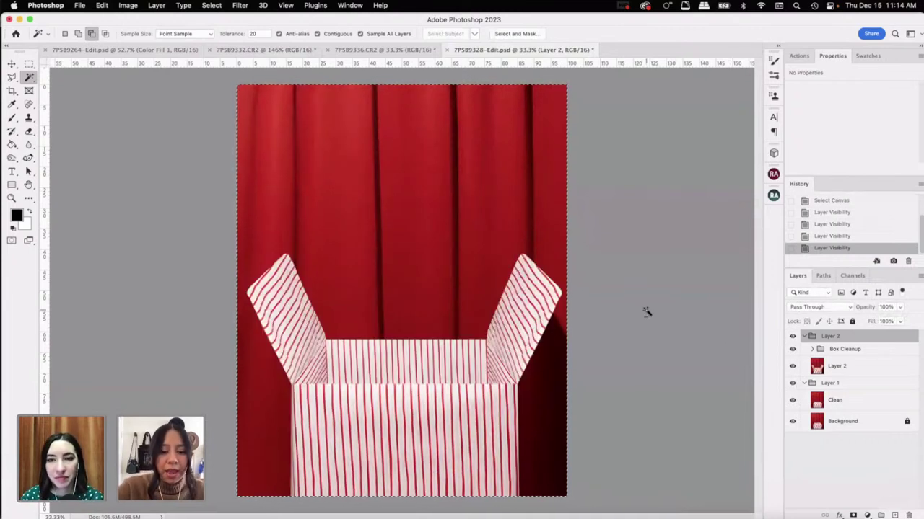
pyautogui.click(101, 6)
pyautogui.press('Escape')
pyautogui.press('super+v')
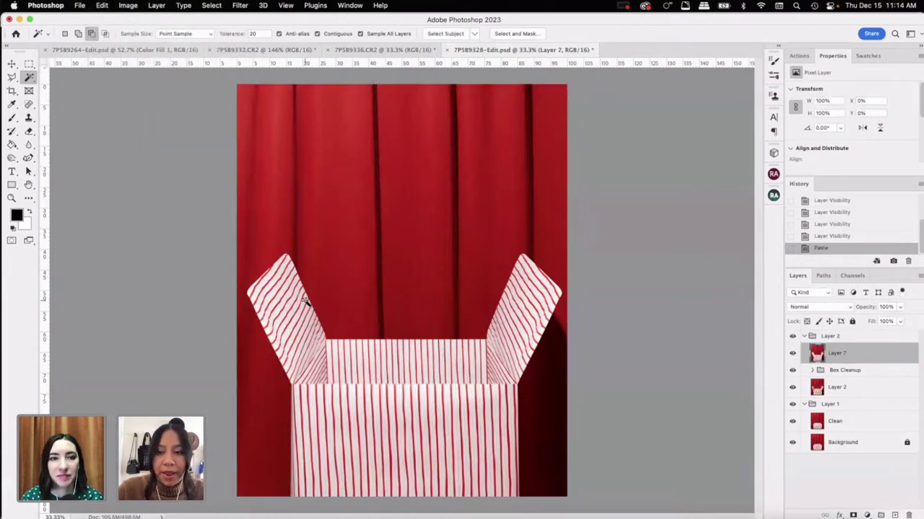
# Step: Move Layer 7 to the top and place it inside a new group named Layer 3
pyautogui.moveTo(860, 357); pyautogui.dragTo(860, 334)
pyautogui.click(895, 500)
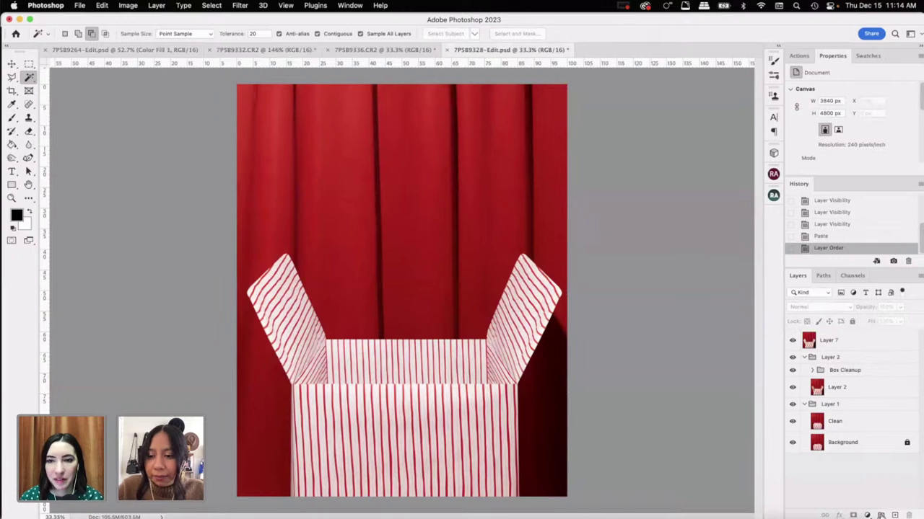
pyautogui.click(850, 347)
pyautogui.click(880, 515)
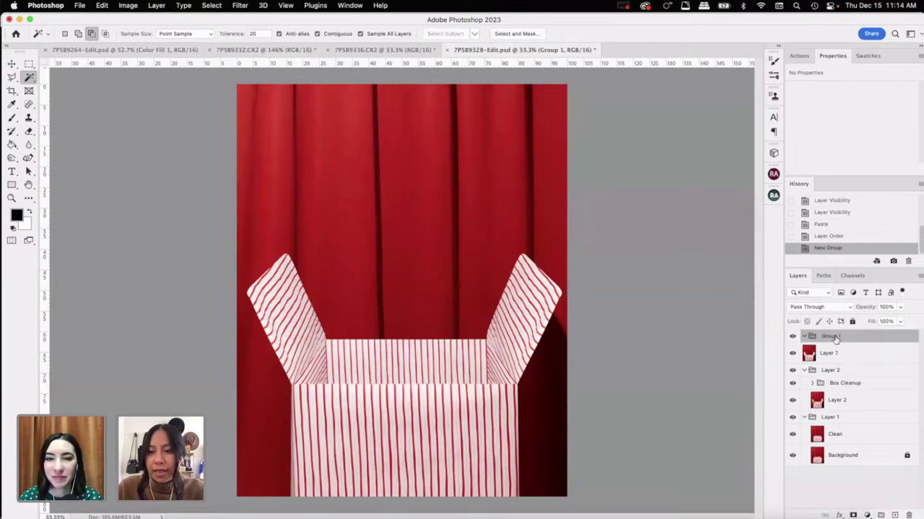
pyautogui.doubleClick(829, 336)
pyautogui.write('Layer 3')
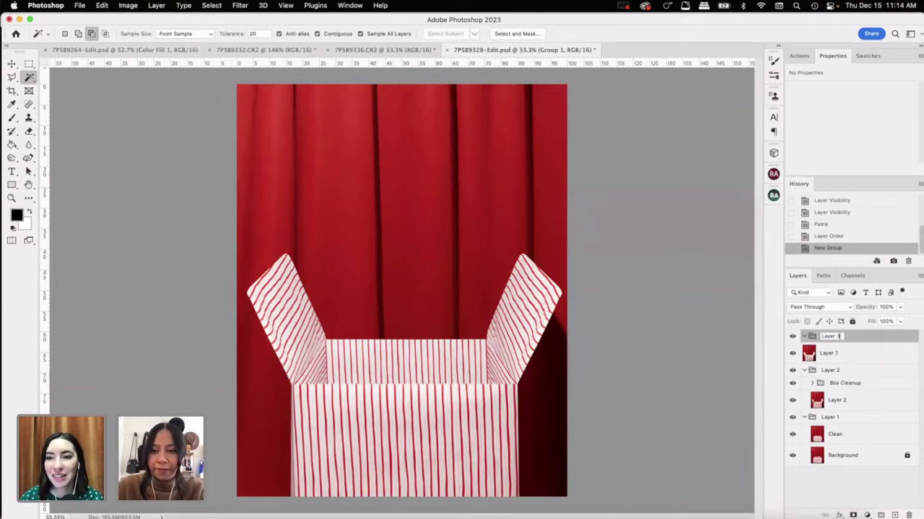
pyautogui.moveTo(836, 354); pyautogui.dragTo(844, 342)
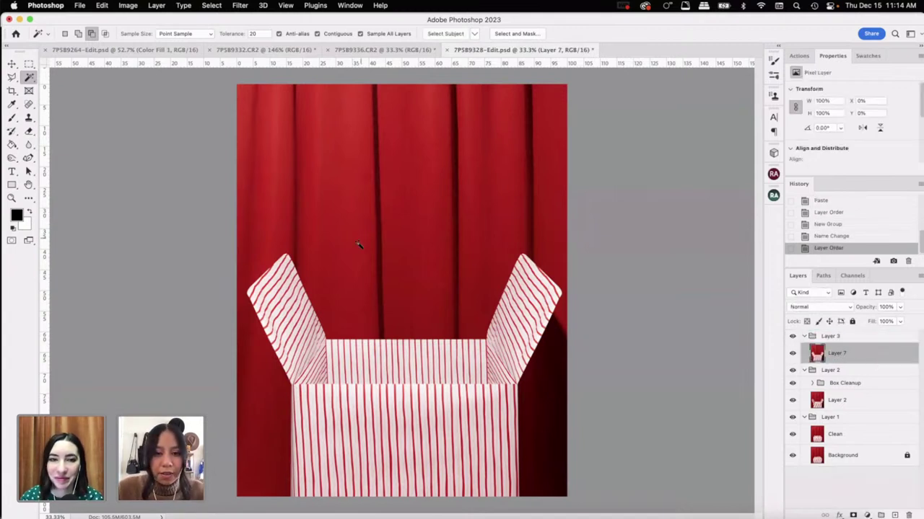
pyautogui.press('v')
pyautogui.press('super+z')
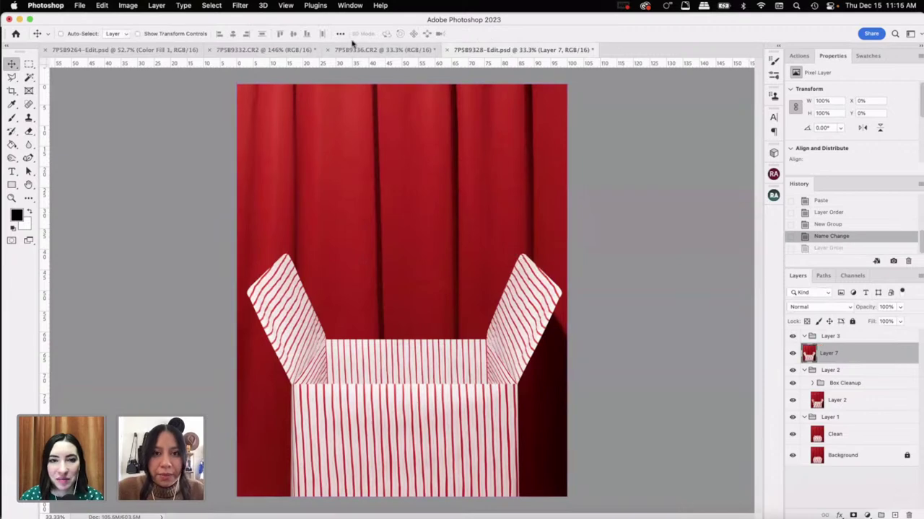
# Step: Paste the selected pug cutout into the empty box document as a new layer
pyautogui.click(423, 51)
pyautogui.click(199, 50)
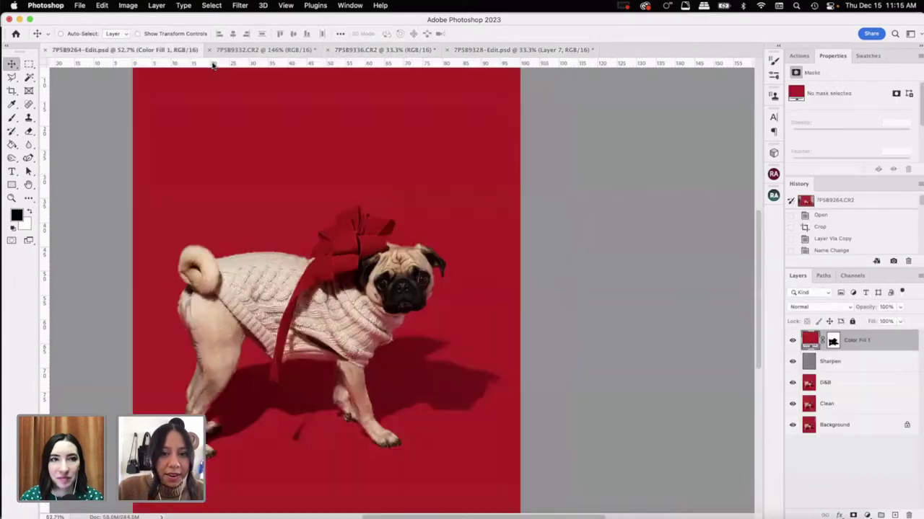
pyautogui.click(305, 51)
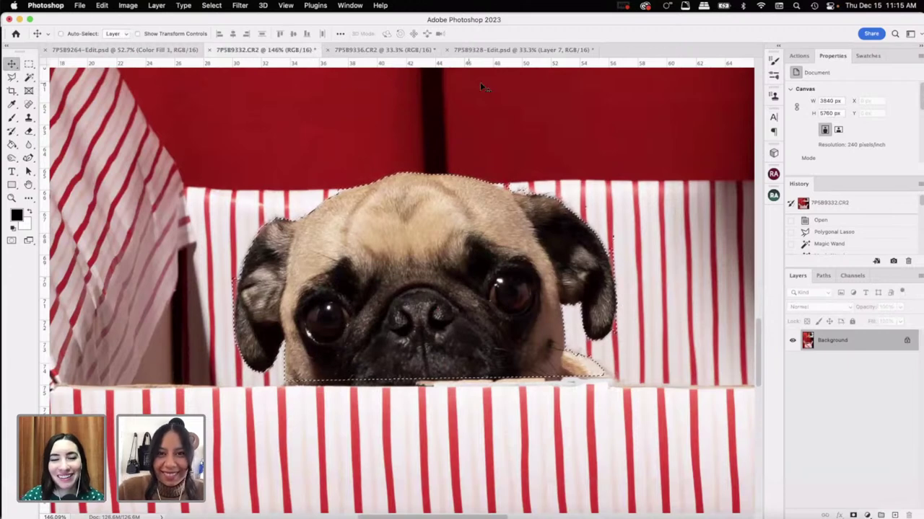
pyautogui.click(490, 50)
pyautogui.press('super+v')
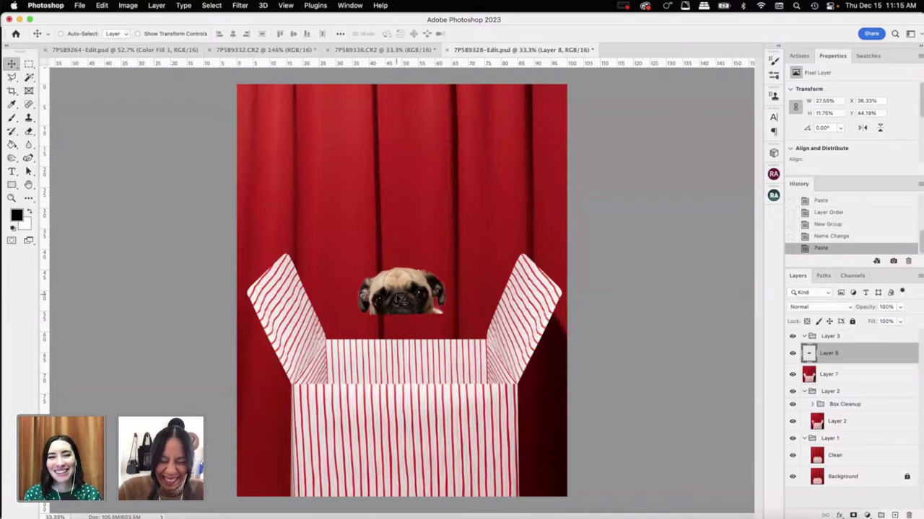
# Step: Move the pug down into the box opening and nudge it slightly left and up
pyautogui.moveTo(406, 302); pyautogui.dragTo(394, 371)
pyautogui.scroll(5, 405, 364)
pyautogui.scroll(5, 477, 357)
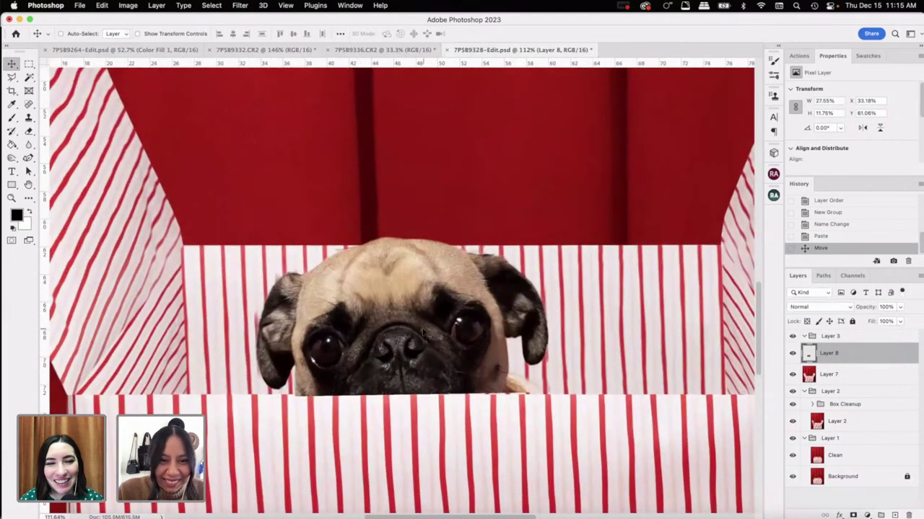
pyautogui.moveTo(424, 333); pyautogui.dragTo(418, 330)
pyautogui.press('Up')
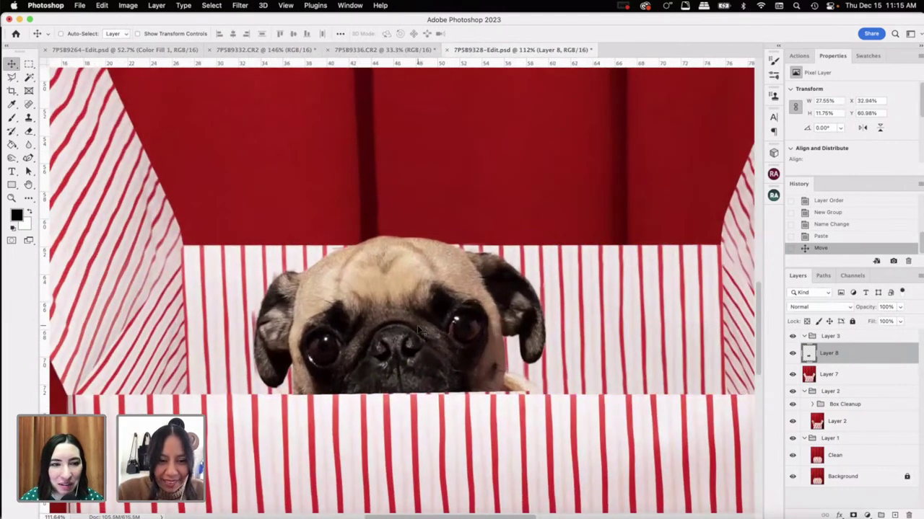
# Step: Rotate the pug about 1 degree with Free Transform and nudge it into place
pyautogui.hotkey('ctrl', 't')
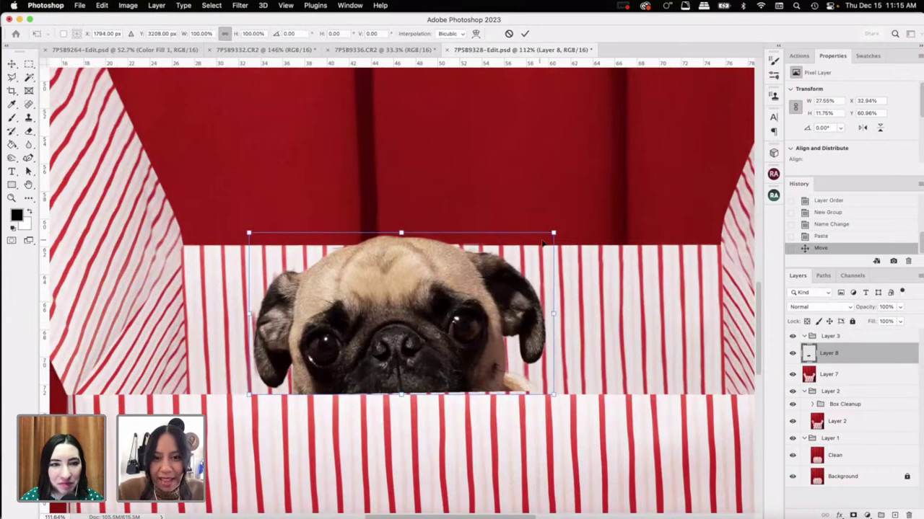
pyautogui.moveTo(553, 234); pyautogui.dragTo(553, 233)
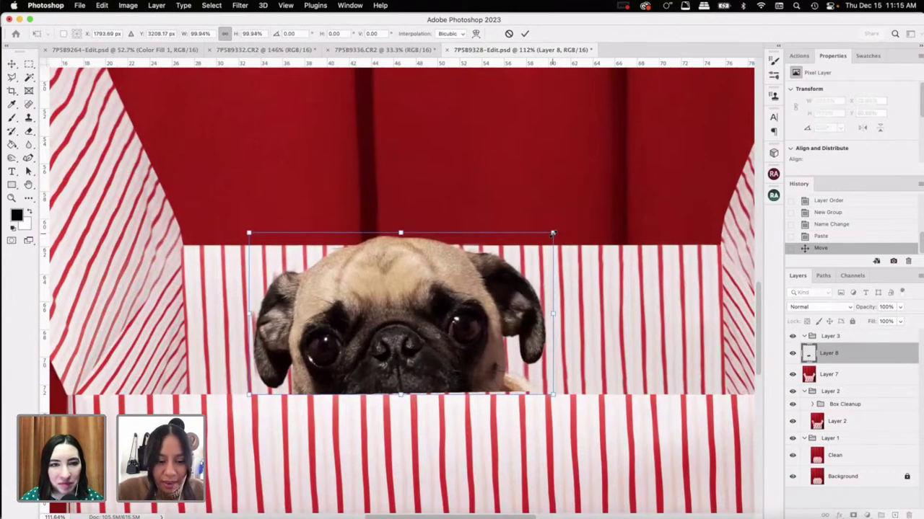
pyautogui.press('Return')
pyautogui.hotkey('ctrl', 'z')
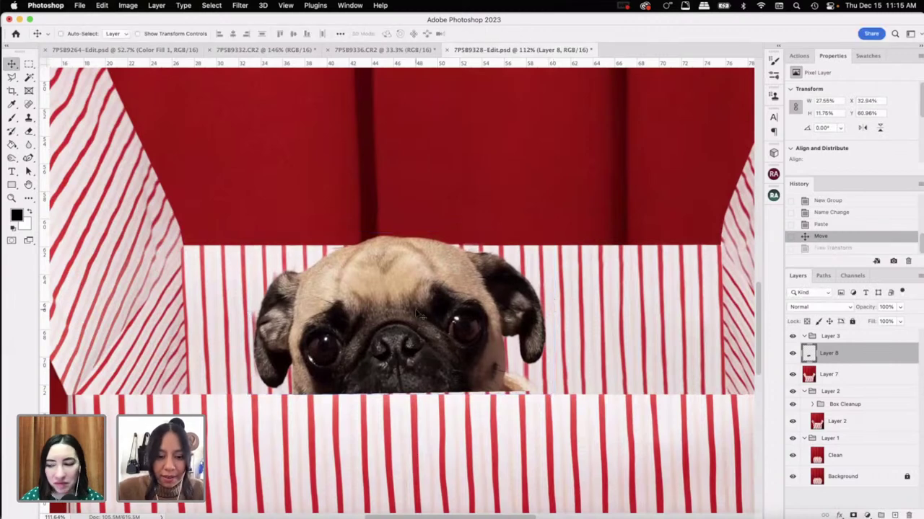
pyautogui.hotkey('ctrl', 't')
pyautogui.rightClick(417, 311)
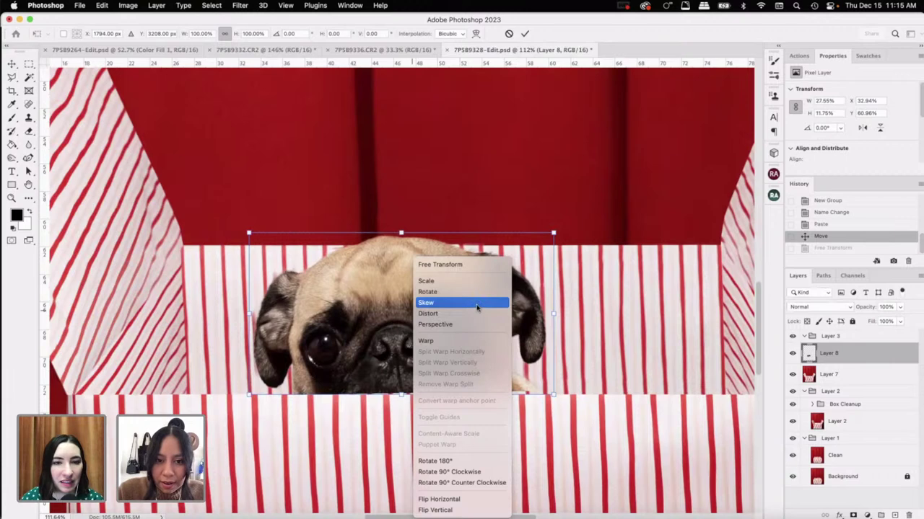
pyautogui.click(574, 317)
pyautogui.moveTo(577, 318); pyautogui.dragTo(577, 320)
pyautogui.press('Return')
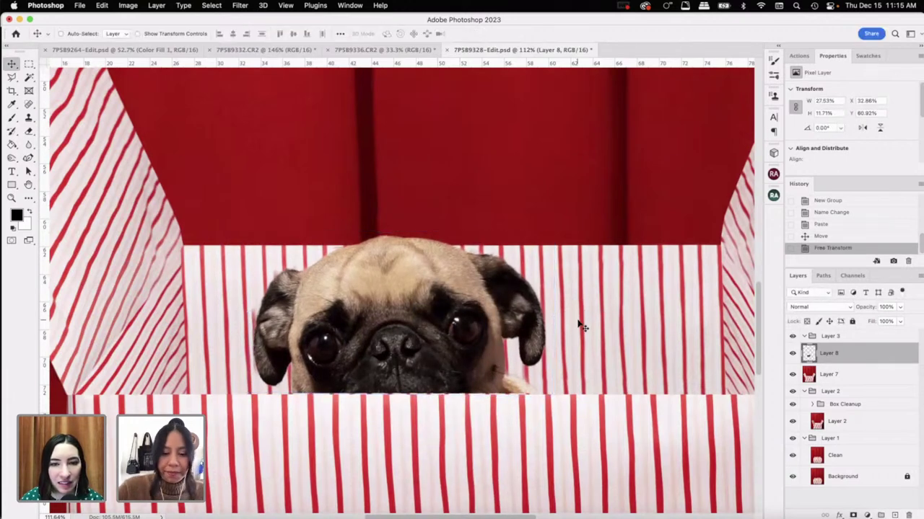
pyautogui.press('Down')
pyautogui.press('Down')
pyautogui.press('Down')
pyautogui.press('Down')
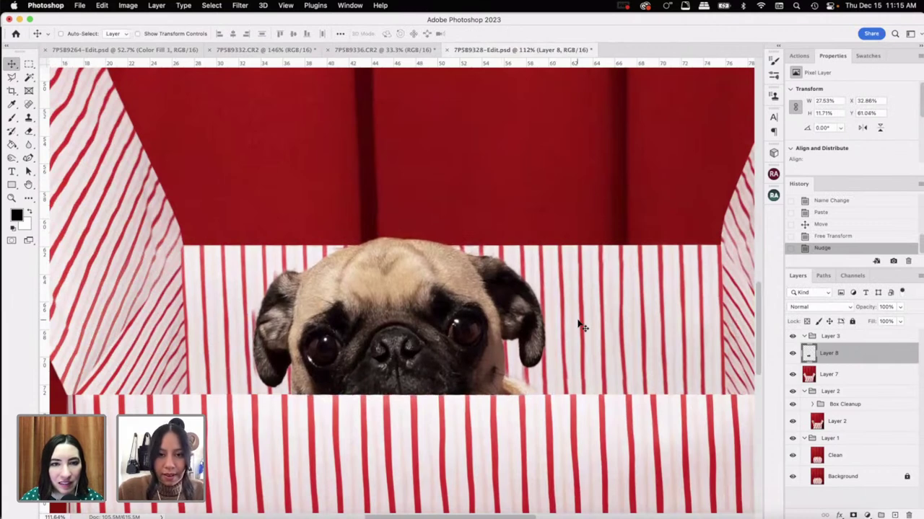
pyautogui.click(29, 131)
# Step: Add a layer mask to the pug layer and set up a smaller black brush at 33% opacity
pyautogui.click(854, 515)
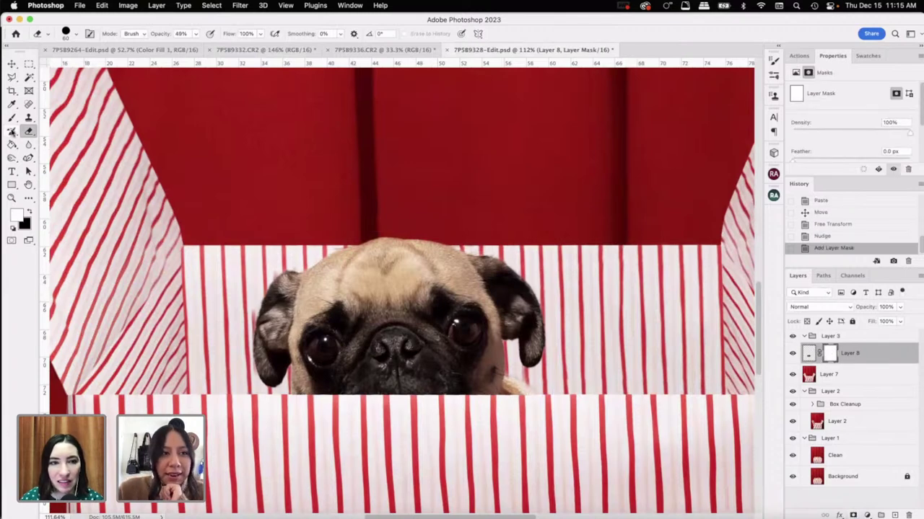
pyautogui.click(12, 117)
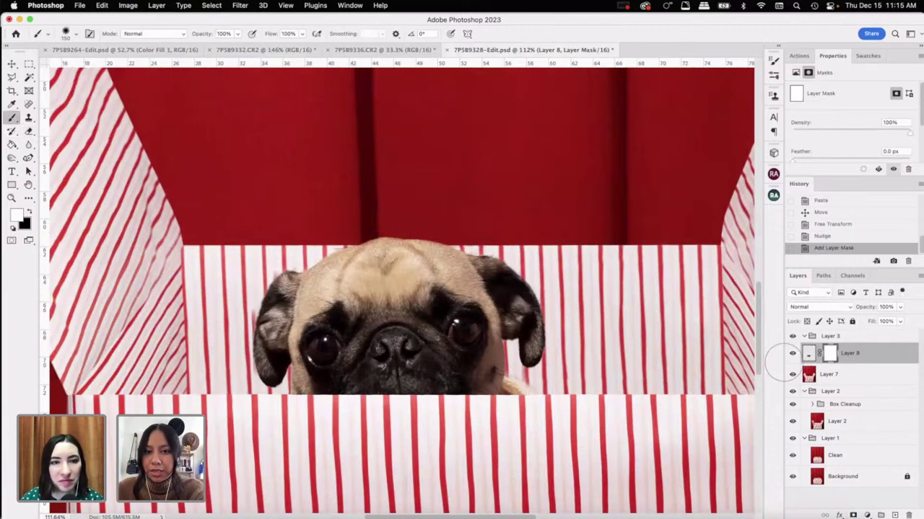
pyautogui.press('[')
pyautogui.press('[')
pyautogui.press('[')
pyautogui.press('[')
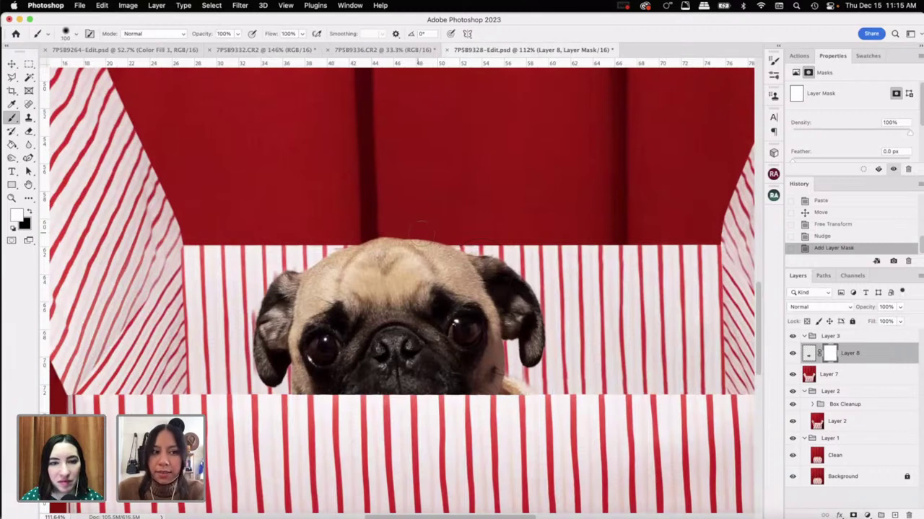
pyautogui.click(29, 212)
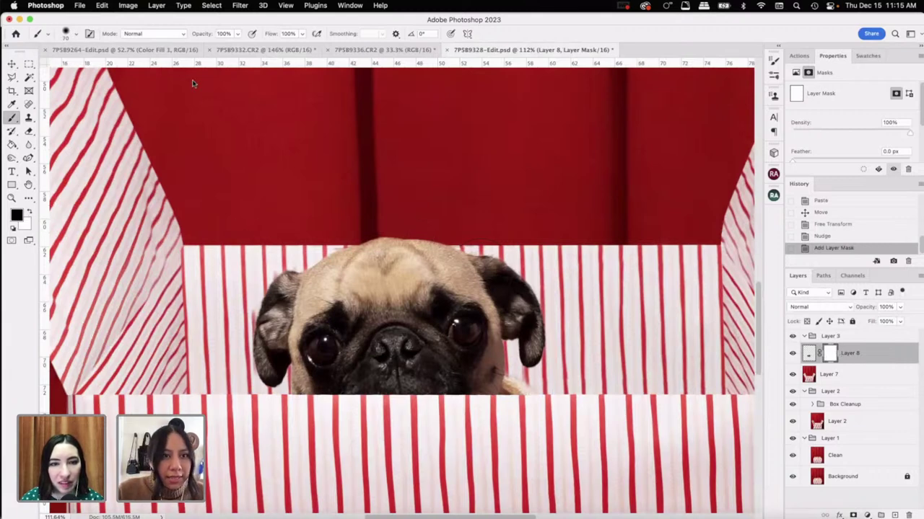
pyautogui.click(237, 34)
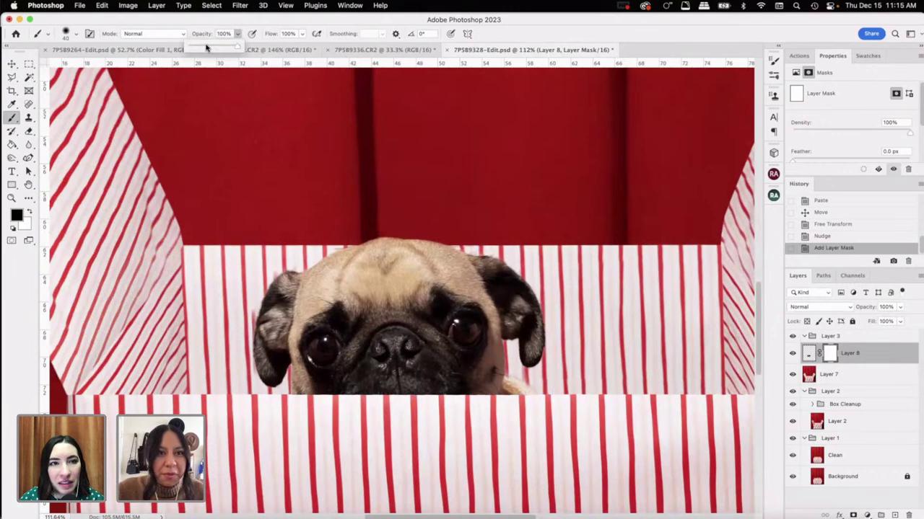
pyautogui.click(206, 47)
pyautogui.click(215, 21)
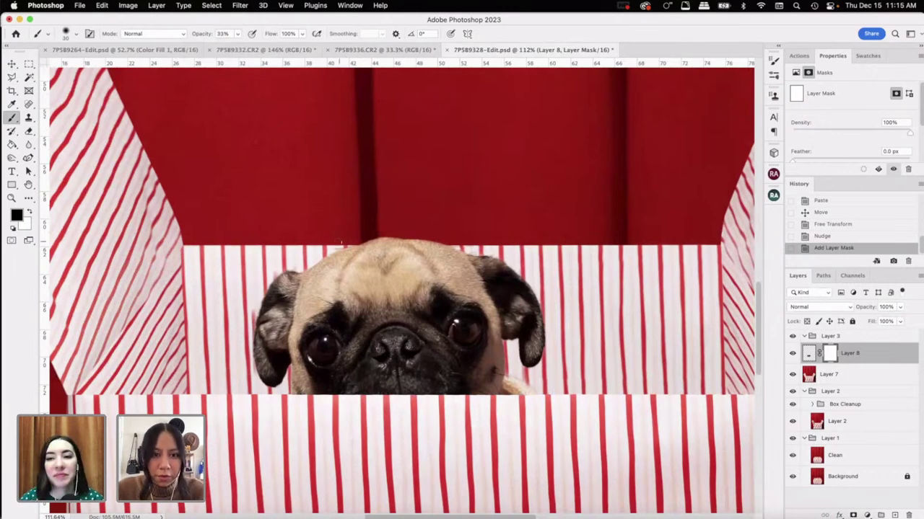
# Step: Paint soft strokes along the pug's head edge to blend it into the box
pyautogui.click(301, 265)
pyautogui.click(297, 266)
pyautogui.click(295, 268)
pyautogui.click(292, 268)
pyautogui.click(290, 268)
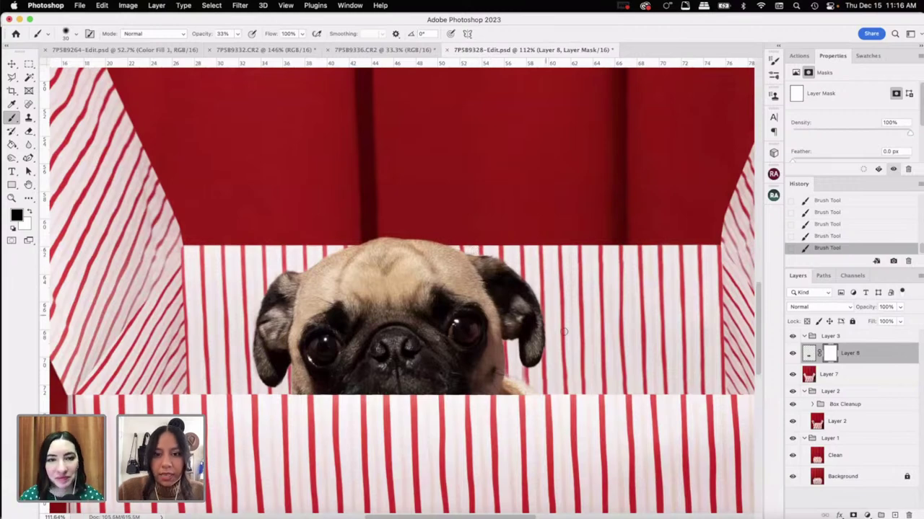
pyautogui.scroll(-3, 564, 332)
pyautogui.scroll(5, 580, 303)
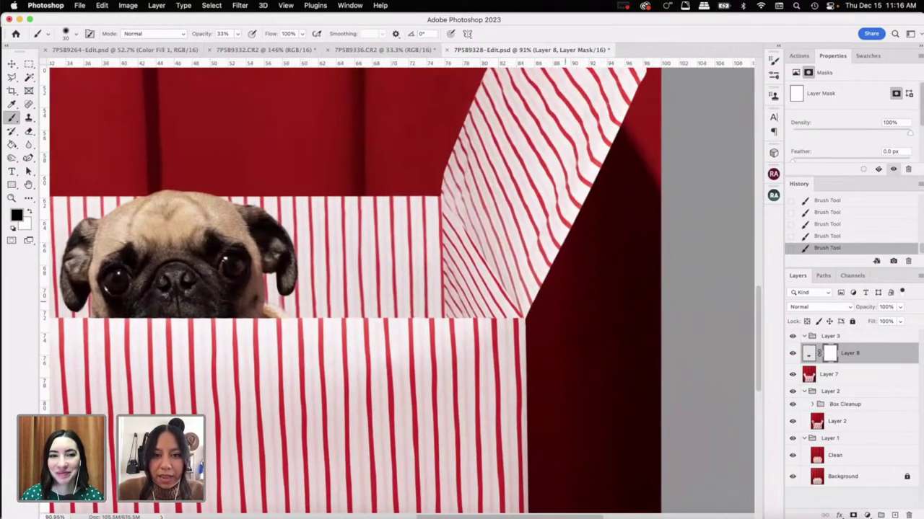
pyautogui.scroll(-1, 447, 285)
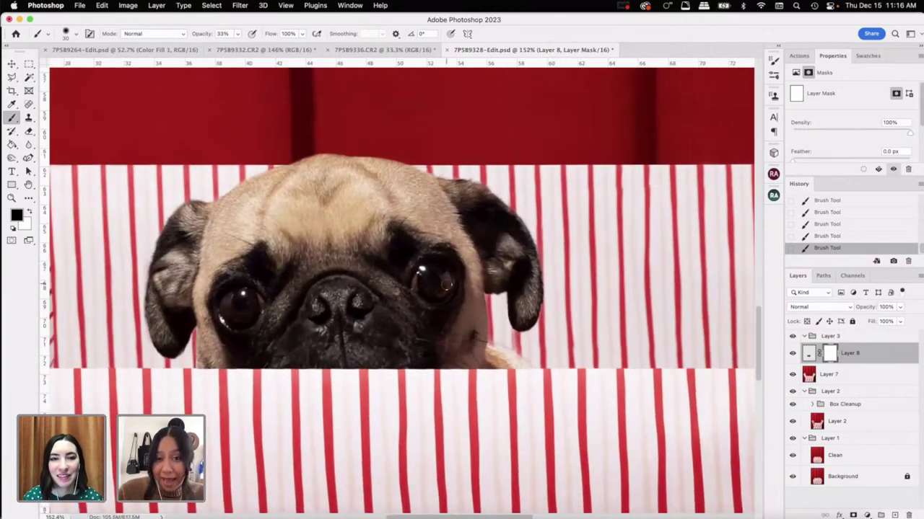
pyautogui.scroll(-1, 453, 275)
pyautogui.scroll(-8, 446, 275)
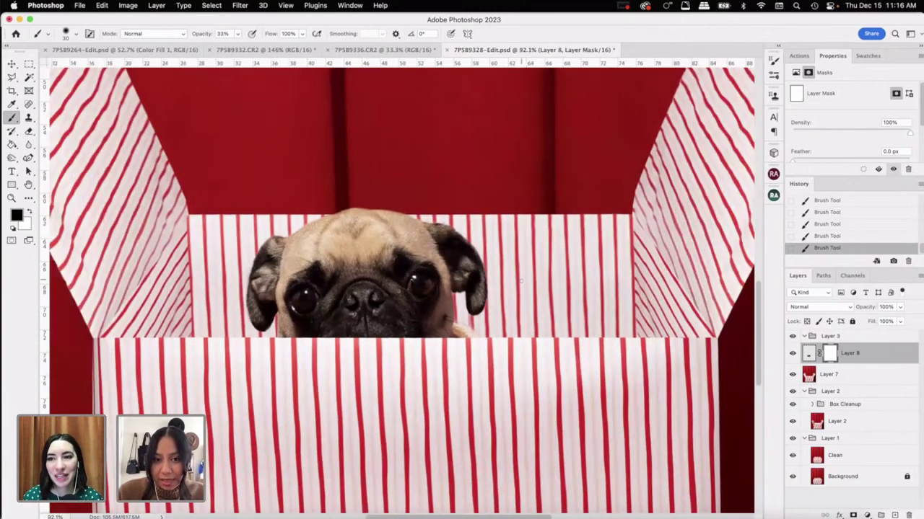
pyautogui.scroll(2, 401, 267)
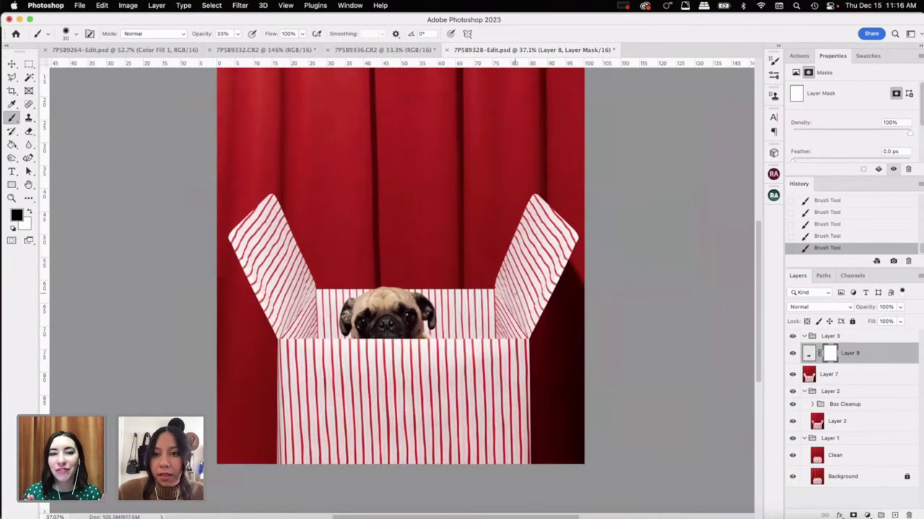
# Step: Hide the Layer 2 group and the pug layer, then drag Layer 7 into the Layer 3 group
pyautogui.click(793, 338)
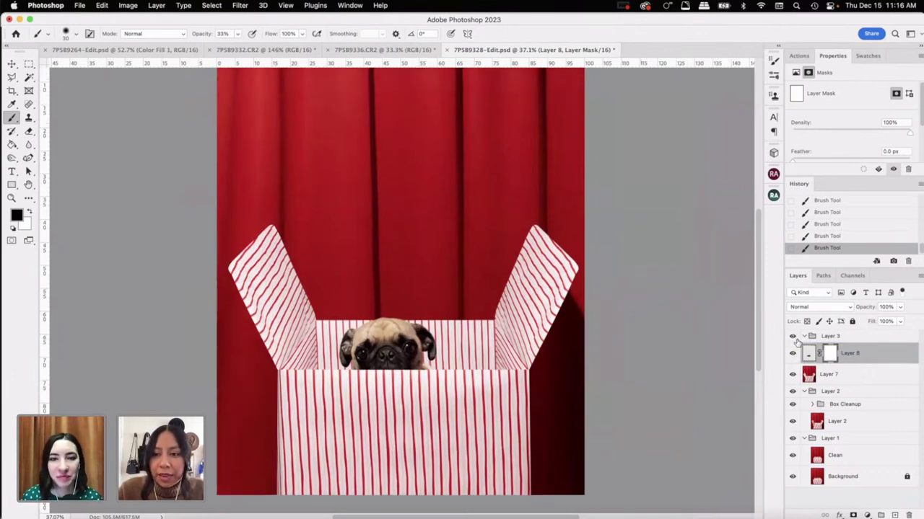
pyautogui.scroll(-1, 401, 288)
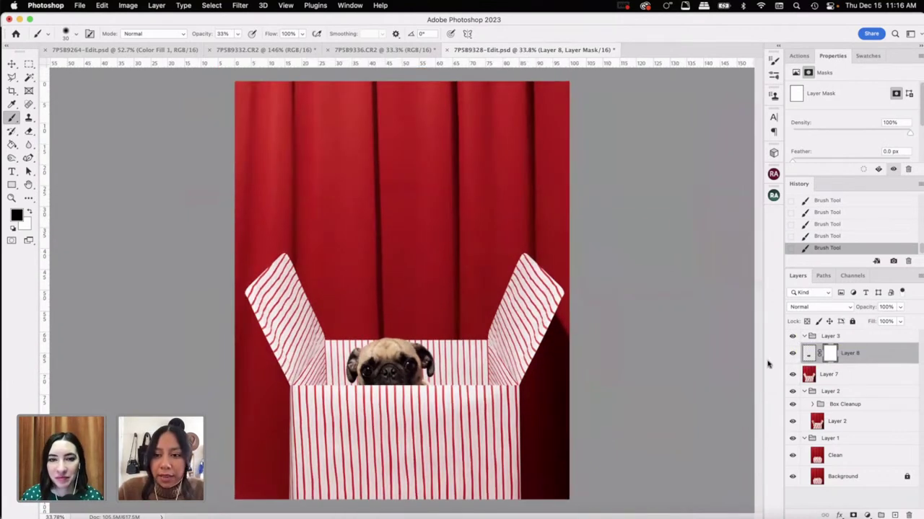
pyautogui.click(792, 391)
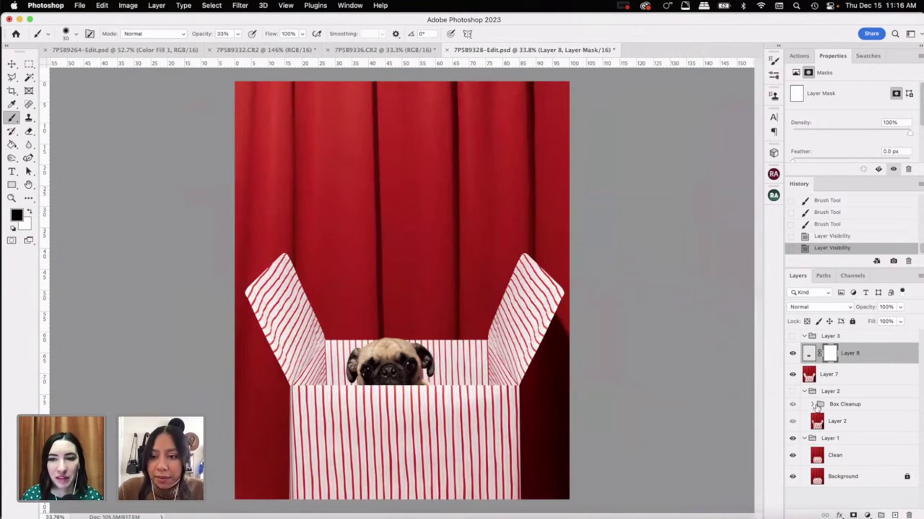
pyautogui.click(793, 353)
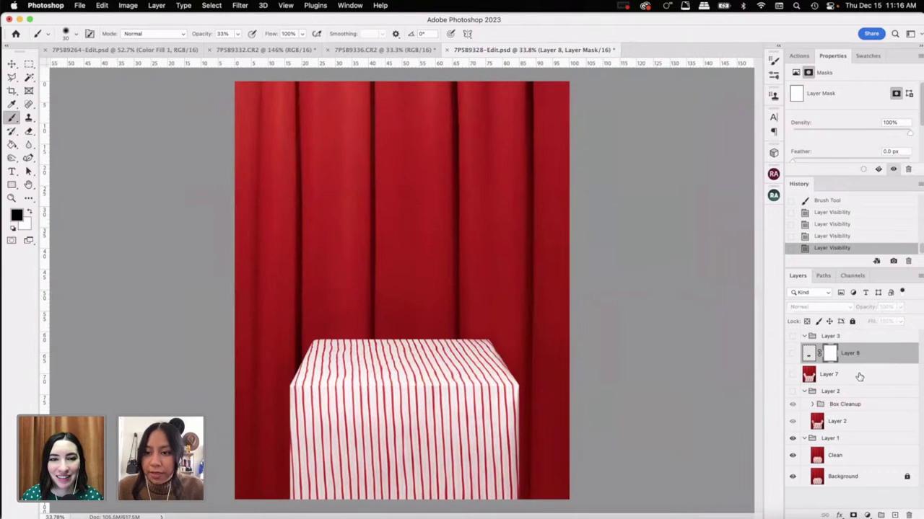
pyautogui.moveTo(859, 375); pyautogui.dragTo(859, 340)
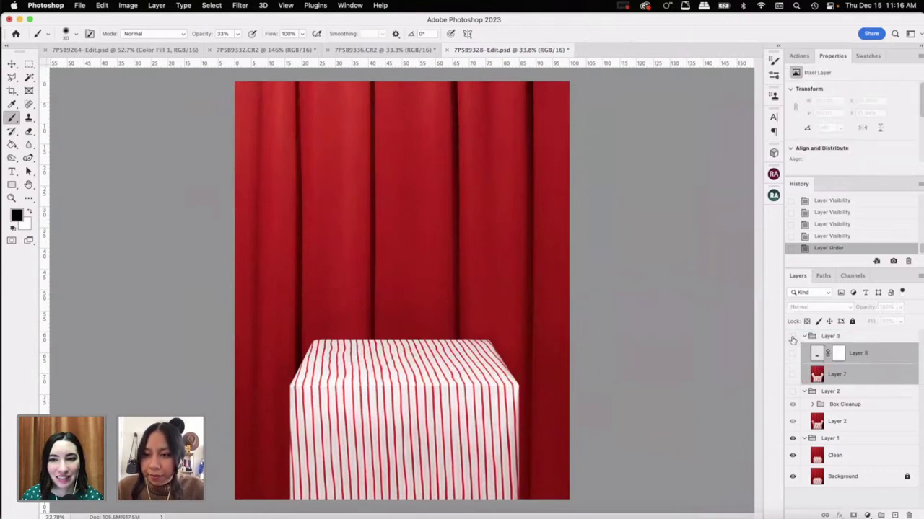
# Step: Toggle the Layer 3 and Layer 2 groups on and off to compare the open box flaps
pyautogui.click(793, 336)
pyautogui.click(793, 337)
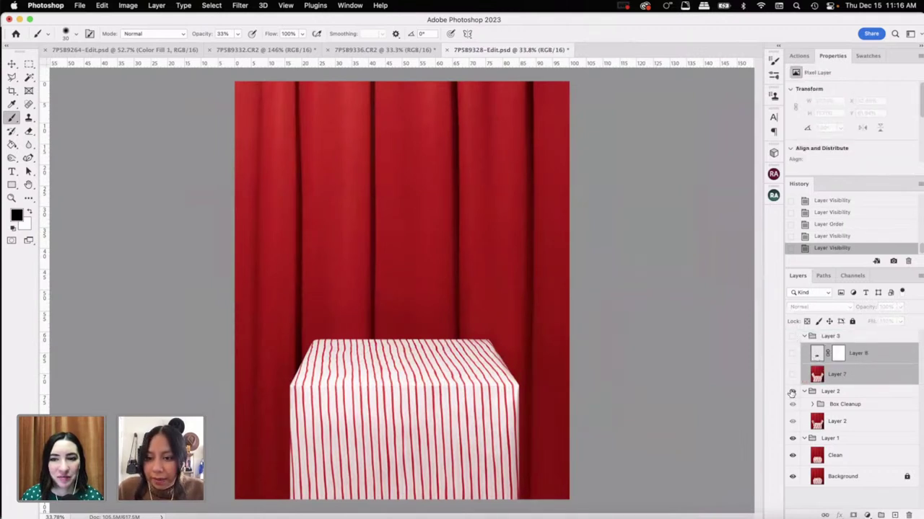
pyautogui.click(792, 391)
pyautogui.click(792, 391)
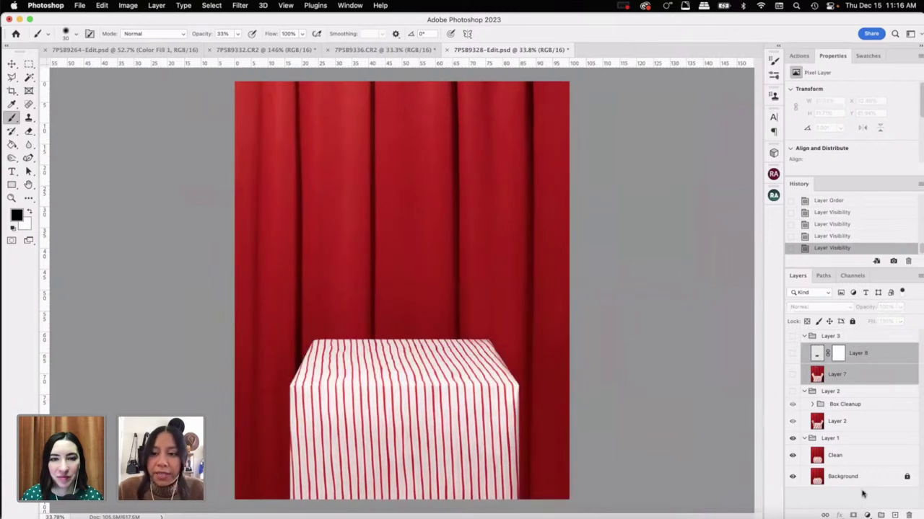
pyautogui.click(792, 392)
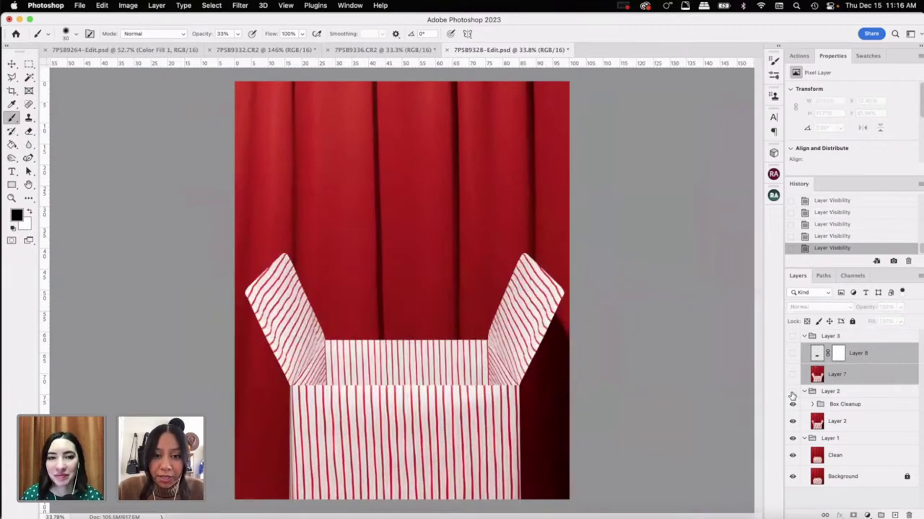
pyautogui.click(793, 392)
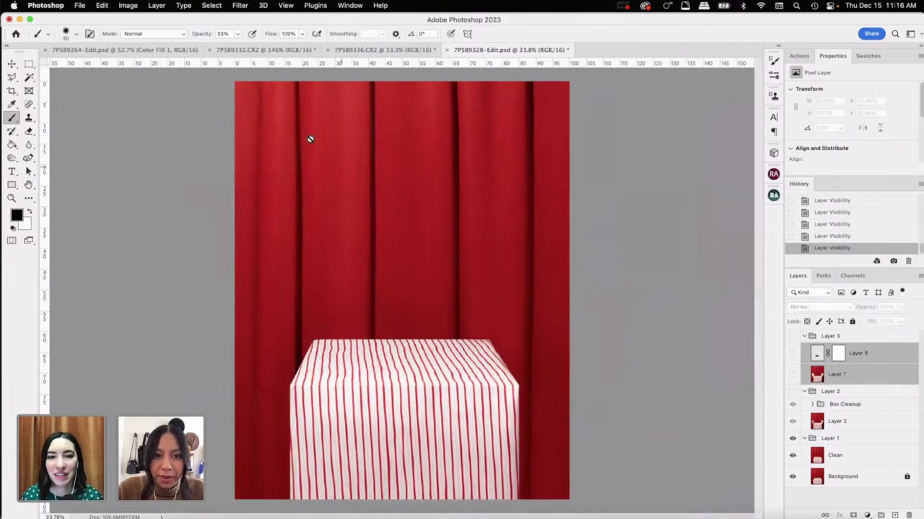
pyautogui.click(792, 392)
pyautogui.click(792, 391)
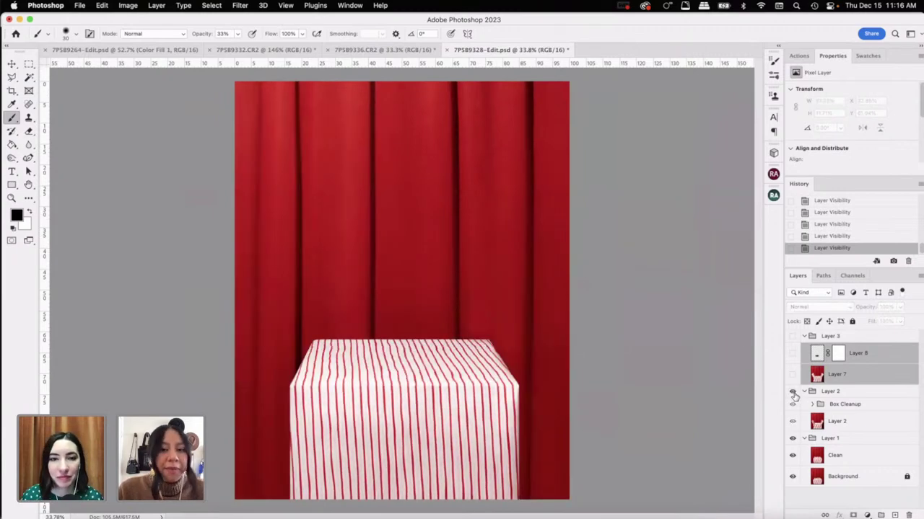
pyautogui.click(792, 391)
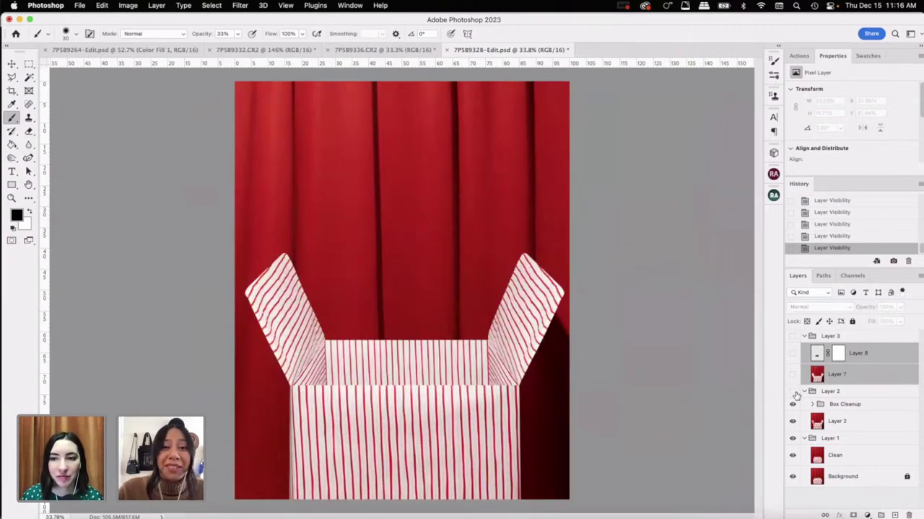
pyautogui.click(792, 392)
pyautogui.click(793, 392)
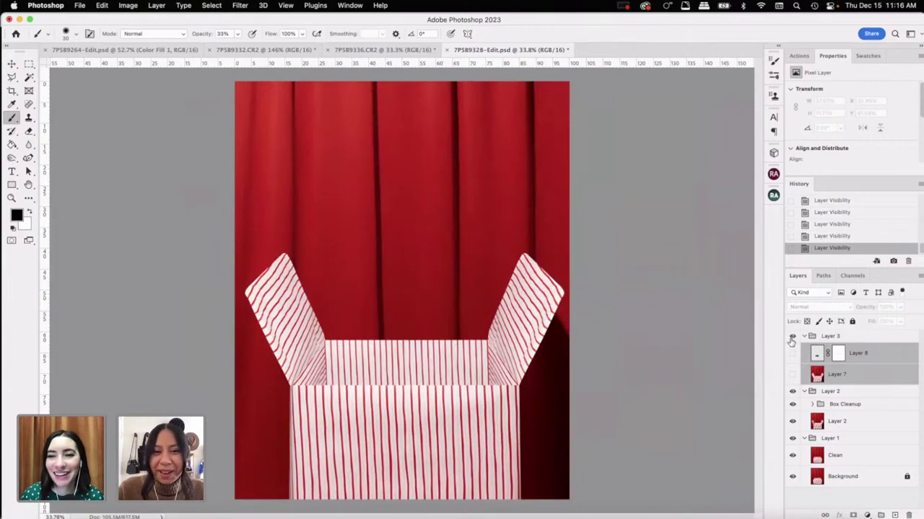
# Step: Make the pug layers visible again and select Layer 8
pyautogui.click(793, 375)
pyautogui.click(792, 353)
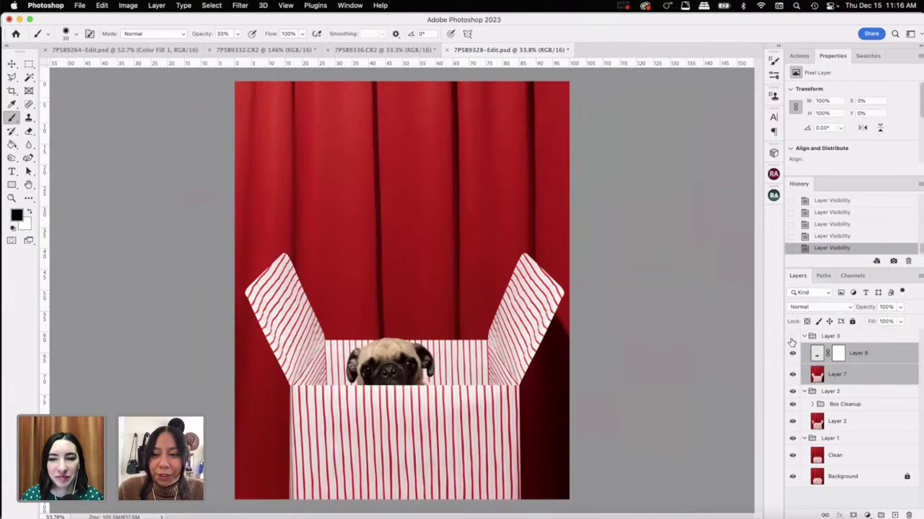
pyautogui.scroll(5, 472, 346)
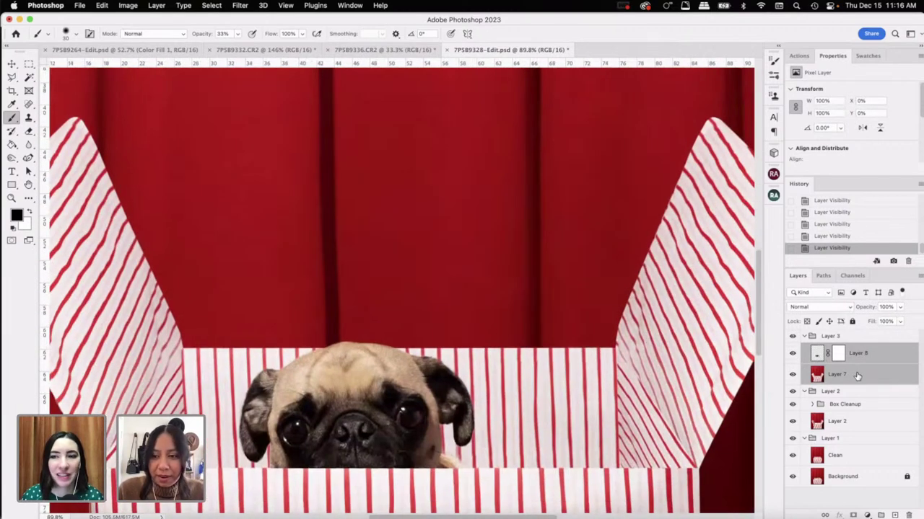
pyautogui.click(874, 357)
# Step: Scale the pug layer up to about 105.6% with Free Transform and commit it
pyautogui.hotkey('ctrl', 't')
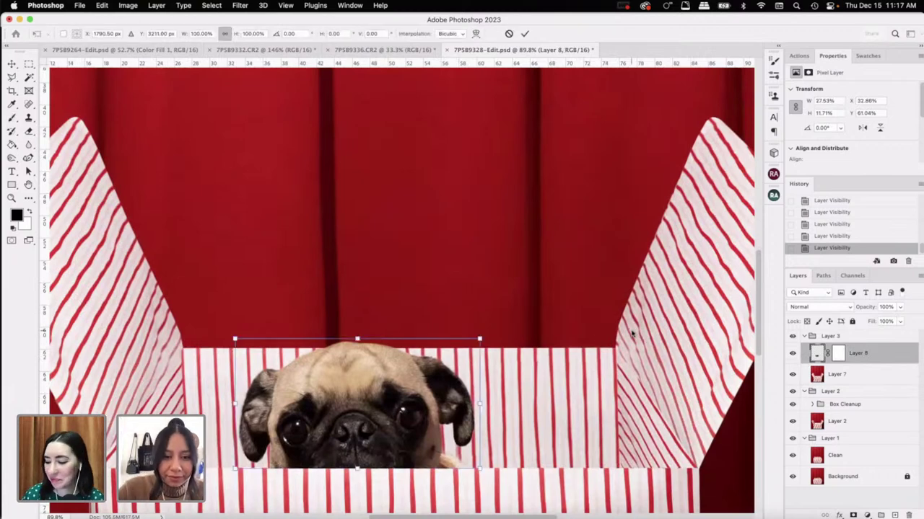
pyautogui.rightClick(366, 257)
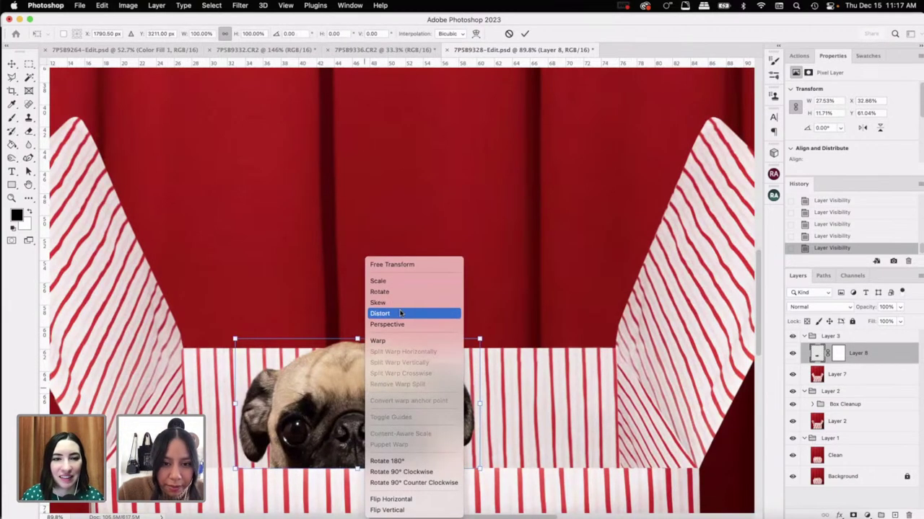
pyautogui.click(383, 281)
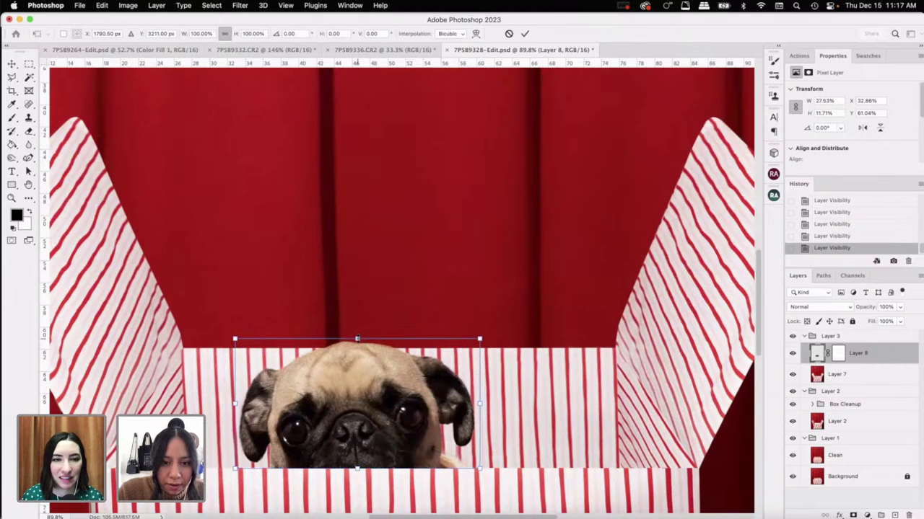
pyautogui.moveTo(357, 336); pyautogui.dragTo(357, 335)
pyautogui.press('Return')
# Step: Paint black at 33% opacity on Layer 8's mask to blend the pug's ear and chin into the box
pyautogui.press('b')
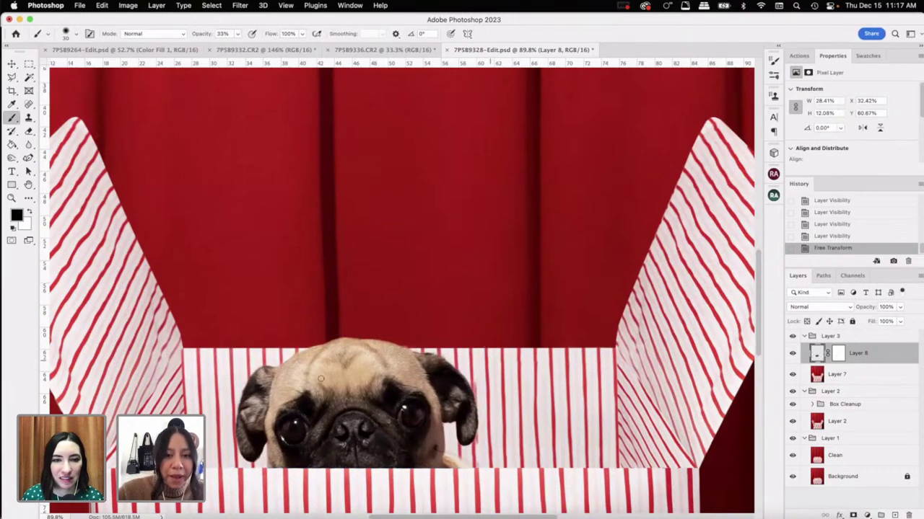
pyautogui.scroll(3, 438, 352)
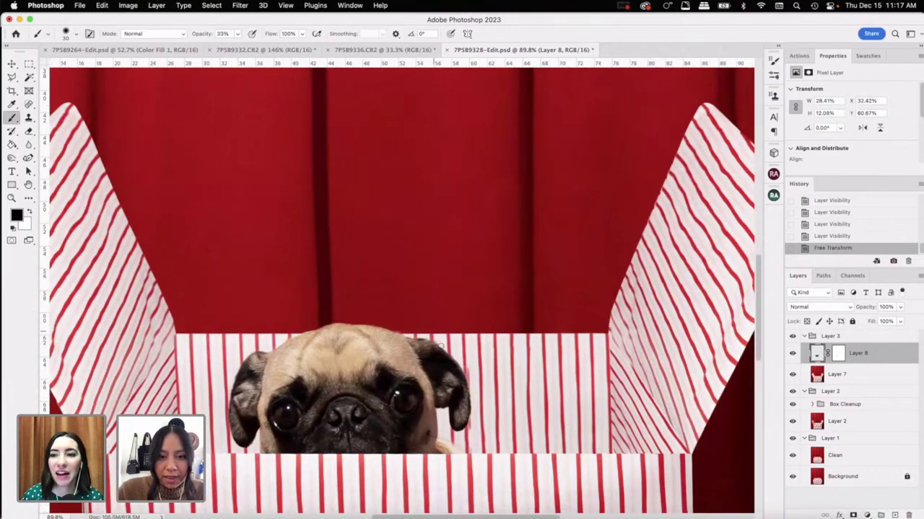
pyautogui.hotkey('ctrl', '\\')
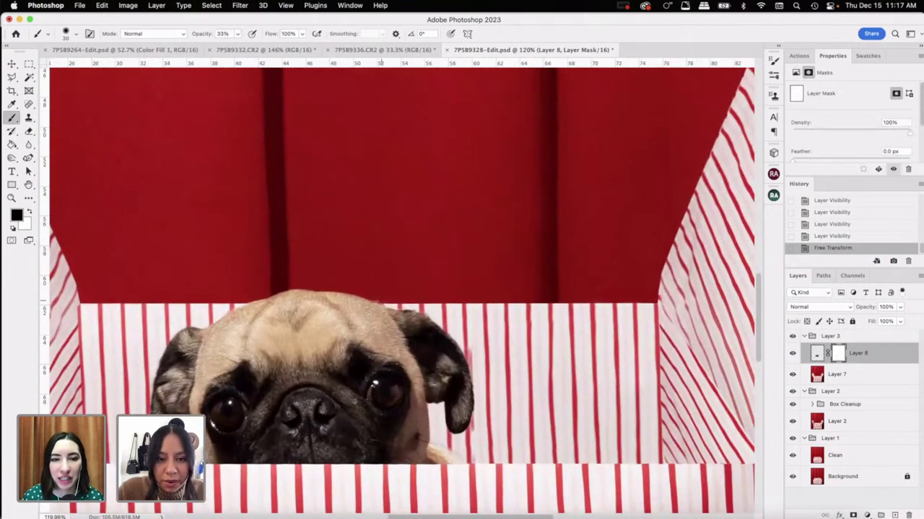
pyautogui.click(404, 312)
pyautogui.click(425, 319)
pyautogui.click(447, 326)
pyautogui.click(469, 334)
pyautogui.click(493, 342)
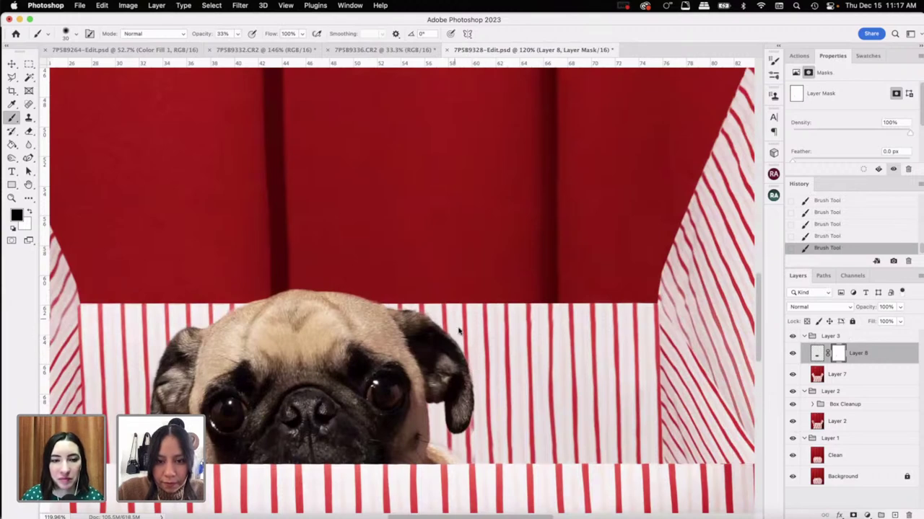
pyautogui.scroll(-5, 458, 331)
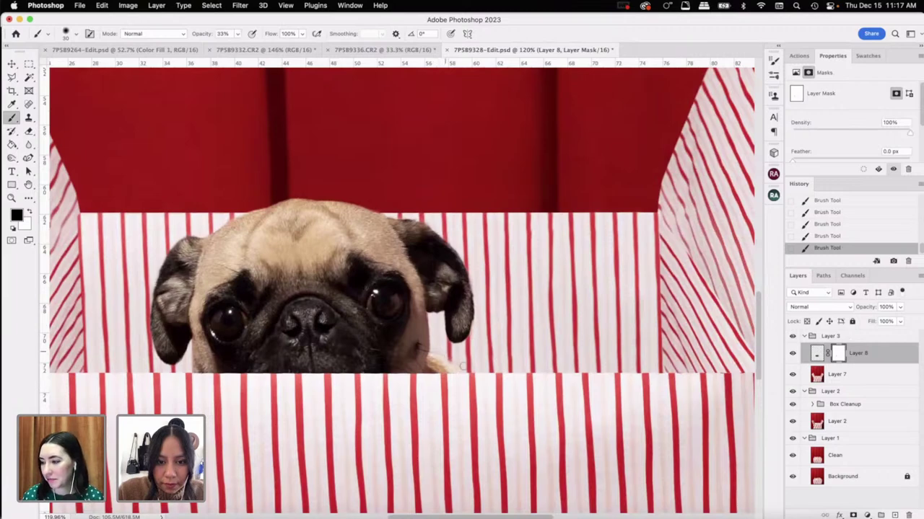
pyautogui.scroll(-4, 563, 340)
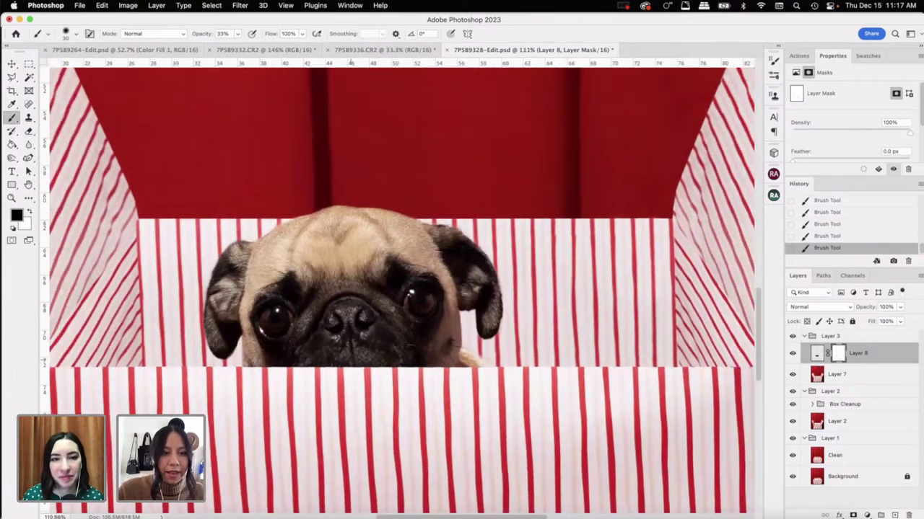
pyautogui.scroll(-10, 360, 331)
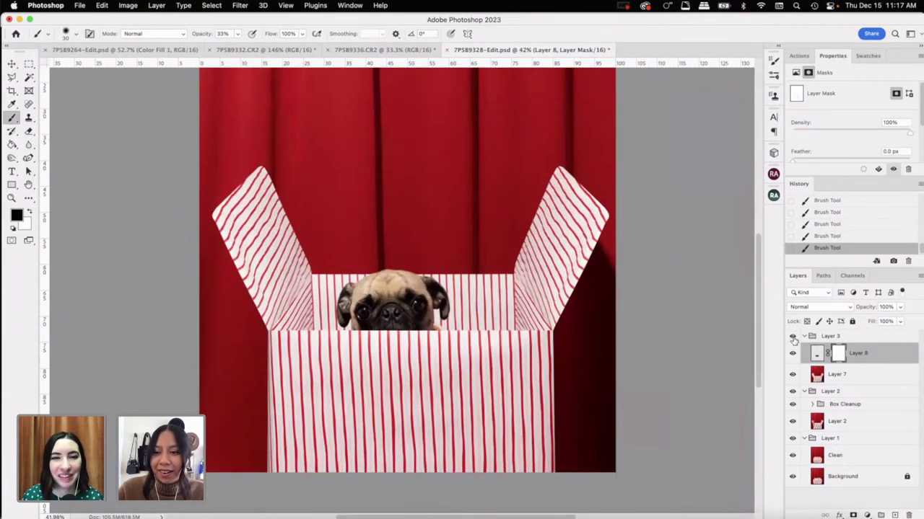
# Step: Hide the pug layer, duplicate Layer 7 and move the copy to the top of the stack
pyautogui.click(792, 337)
pyautogui.click(792, 337)
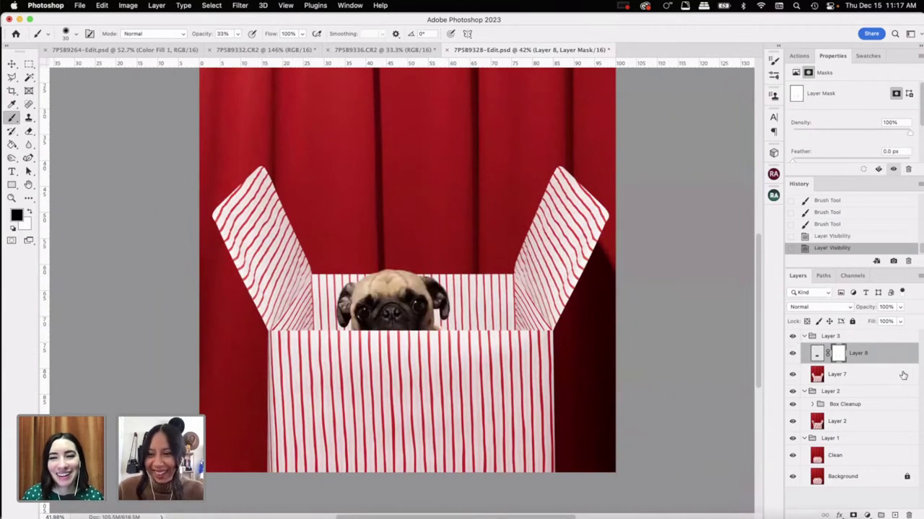
pyautogui.click(843, 337)
pyautogui.click(862, 377)
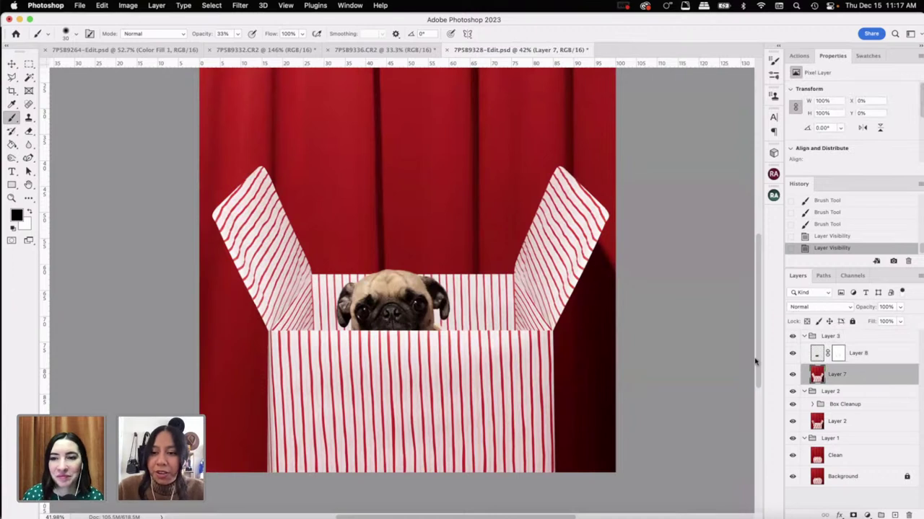
pyautogui.click(793, 354)
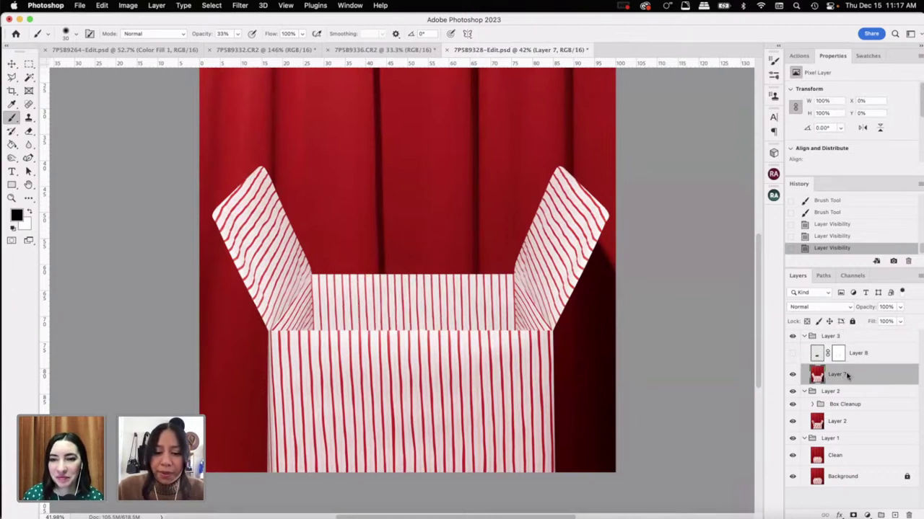
pyautogui.press('super+j')
pyautogui.moveTo(848, 376); pyautogui.dragTo(850, 330)
# Step: Create a new group holding Layer 7 copy and rename it 'Layer 4'
pyautogui.click(792, 377)
pyautogui.click(804, 357)
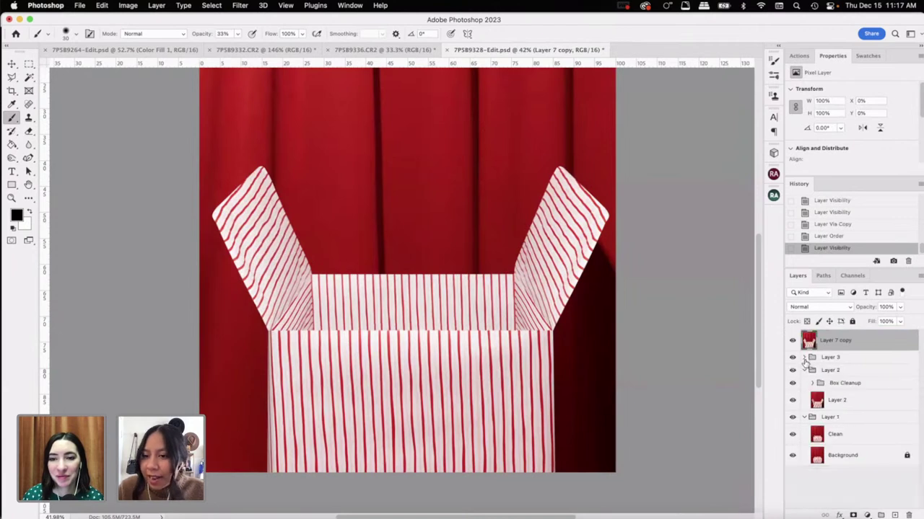
pyautogui.click(804, 370)
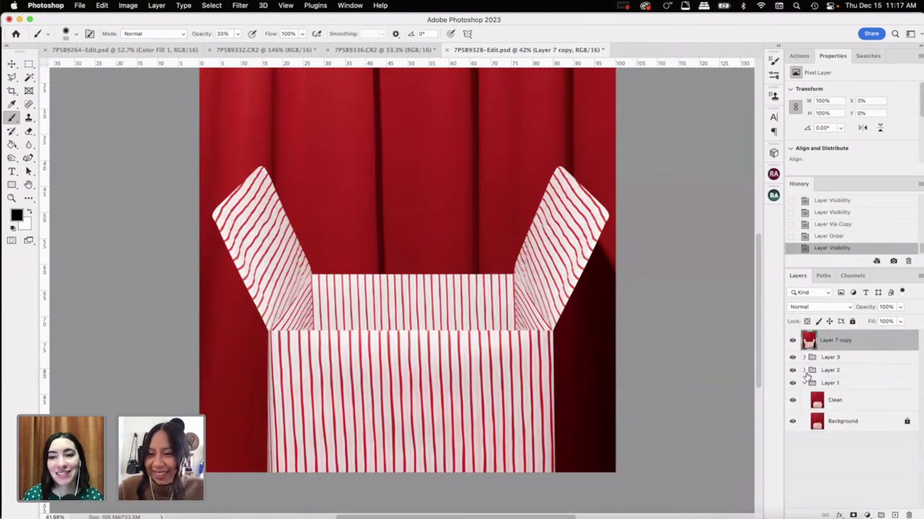
pyautogui.click(881, 515)
pyautogui.moveTo(837, 352); pyautogui.dragTo(839, 337)
pyautogui.doubleClick(831, 337)
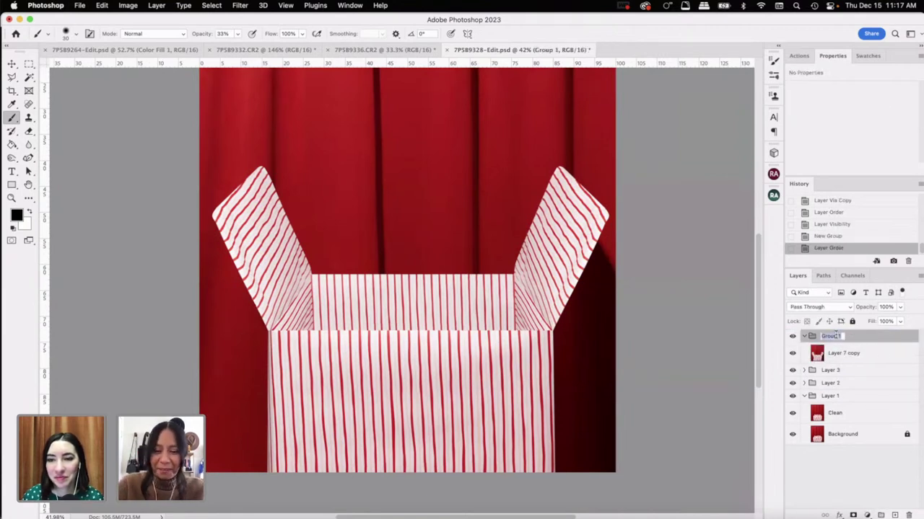
pyautogui.write('Layer 4')
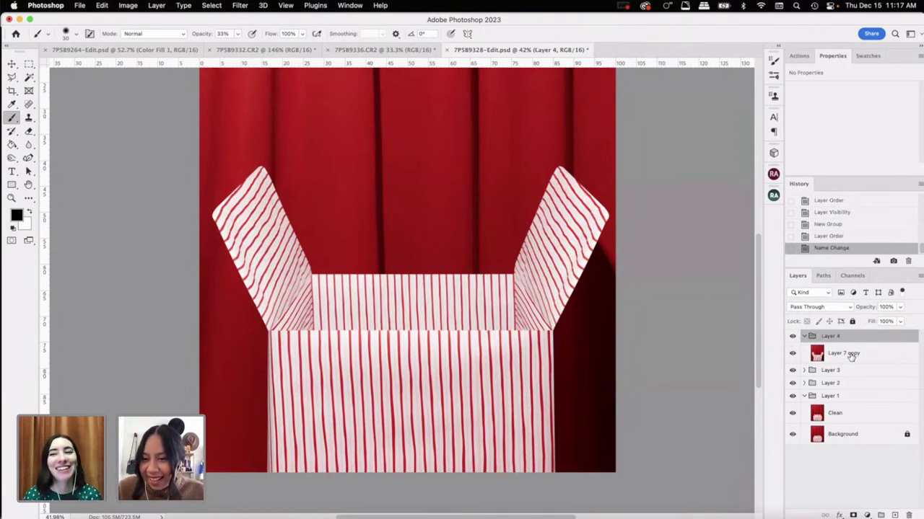
pyautogui.click(849, 357)
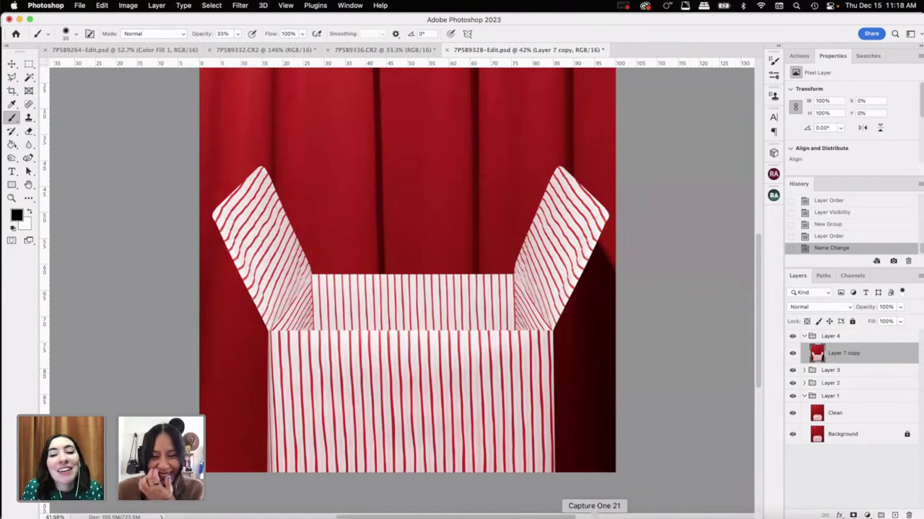
# Step: Switch to the 7P5B9336.CR2 photo, zoom in, and trace a lasso outline around the pug's head and chest
pyautogui.click(402, 56)
pyautogui.scroll(10, 468, 316)
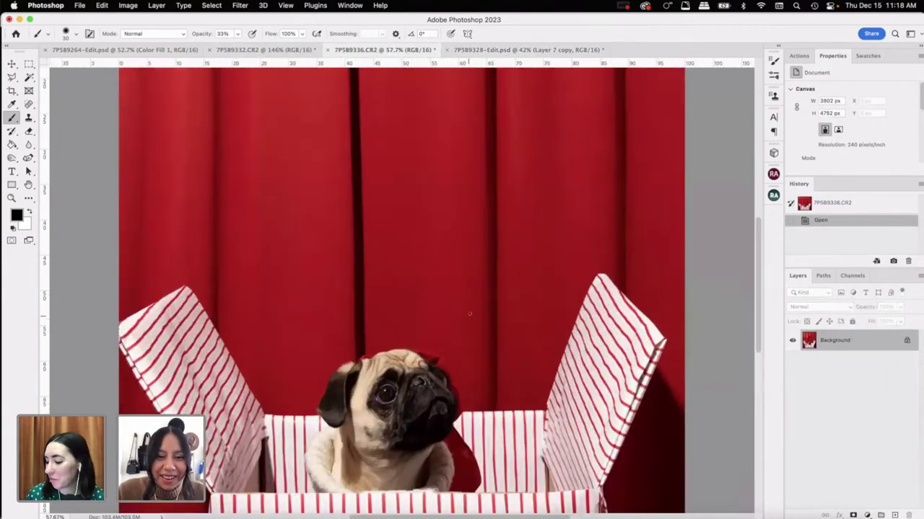
pyautogui.scroll(5, 468, 309)
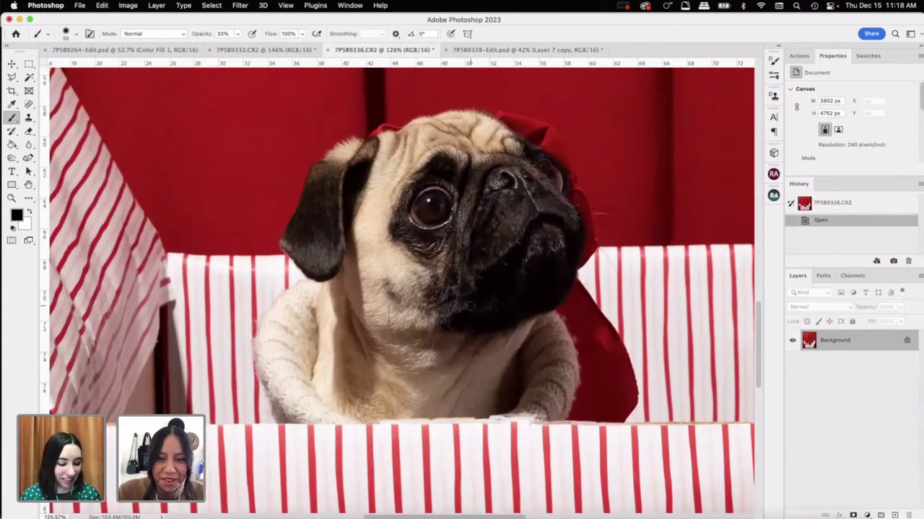
pyautogui.press('l')
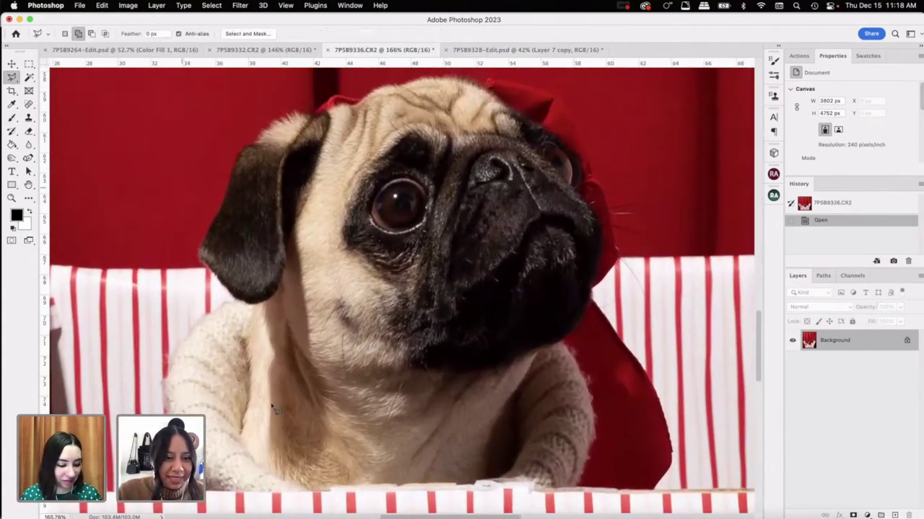
pyautogui.scroll(-2, 303, 419)
pyautogui.hscroll(4, 303, 418)
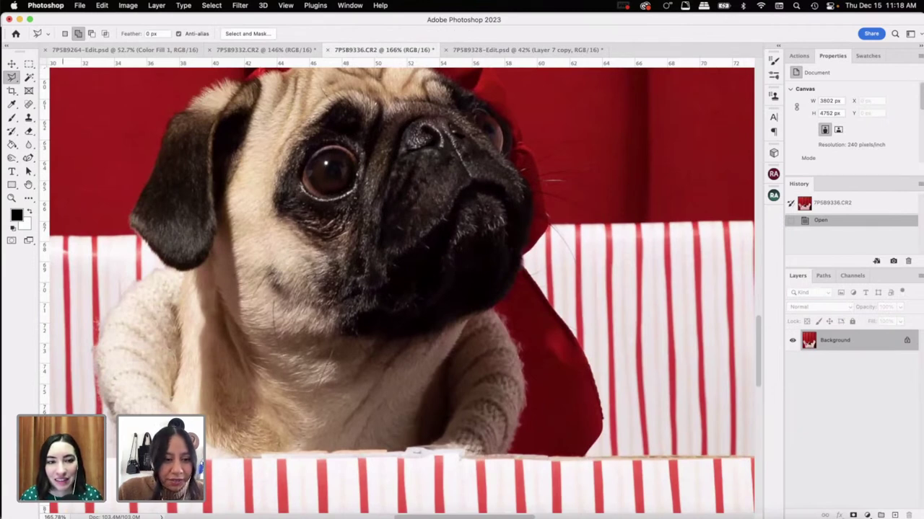
pyautogui.moveTo(230, 449)
pyautogui.mouseDown()
pyautogui.moveTo(619, 457)
pyautogui.moveTo(596, 456)
pyautogui.moveTo(602, 439)
pyautogui.moveTo(624, 425)
pyautogui.moveTo(616, 426)
pyautogui.moveTo(566, 304)
pyautogui.moveTo(583, 282)
pyautogui.moveTo(601, 339)
pyautogui.moveTo(561, 303)
pyautogui.moveTo(553, 262)
pyautogui.moveTo(583, 279)
pyautogui.moveTo(611, 220)
pyautogui.moveTo(622, 143)
pyautogui.moveTo(556, 172)
pyautogui.moveTo(552, 285)
pyautogui.moveTo(462, 203)
pyautogui.moveTo(307, 198)
pyautogui.moveTo(203, 233)
pyautogui.moveTo(124, 349)
pyautogui.moveTo(127, 307)
pyautogui.moveTo(71, 393)
pyautogui.mouseUp()
pyautogui.scroll(5, 555, 172)
pyautogui.scroll(-4, 125, 349)
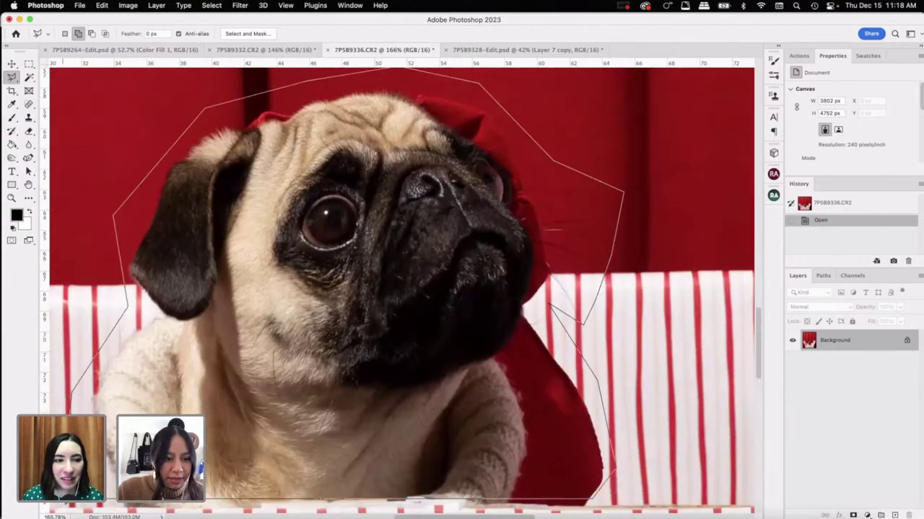
# Step: Close the outline into a selection and subtract red background around the head with the Magic Wand
pyautogui.doubleClick(71, 393)
pyautogui.press('w')
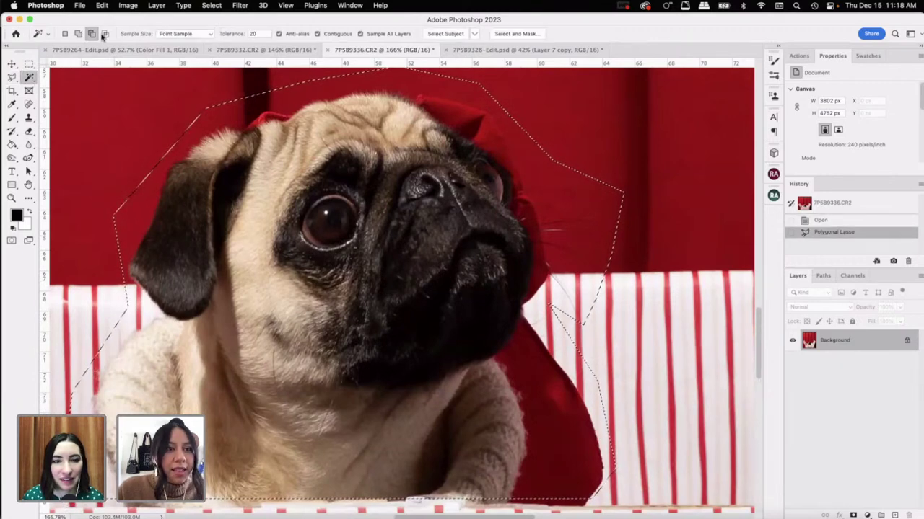
pyautogui.keyDown('alt'); pyautogui.click(150, 180); pyautogui.keyUp('alt')
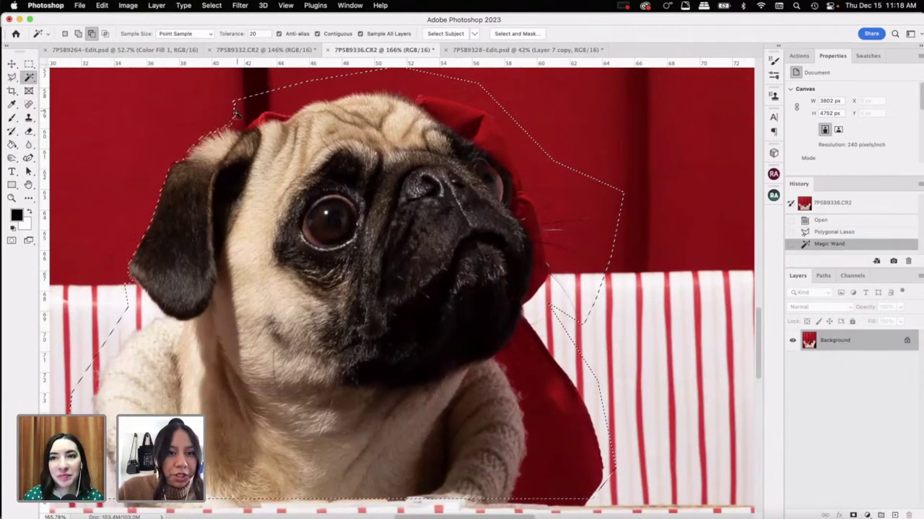
pyautogui.keyDown('alt'); pyautogui.click(236, 110); pyautogui.keyUp('alt')
pyautogui.keyDown('alt'); pyautogui.click(498, 157); pyautogui.keyUp('alt')
pyautogui.keyDown('alt'); pyautogui.click(495, 126); pyautogui.keyUp('alt')
pyautogui.keyDown('alt'); pyautogui.click(505, 149); pyautogui.keyUp('alt')
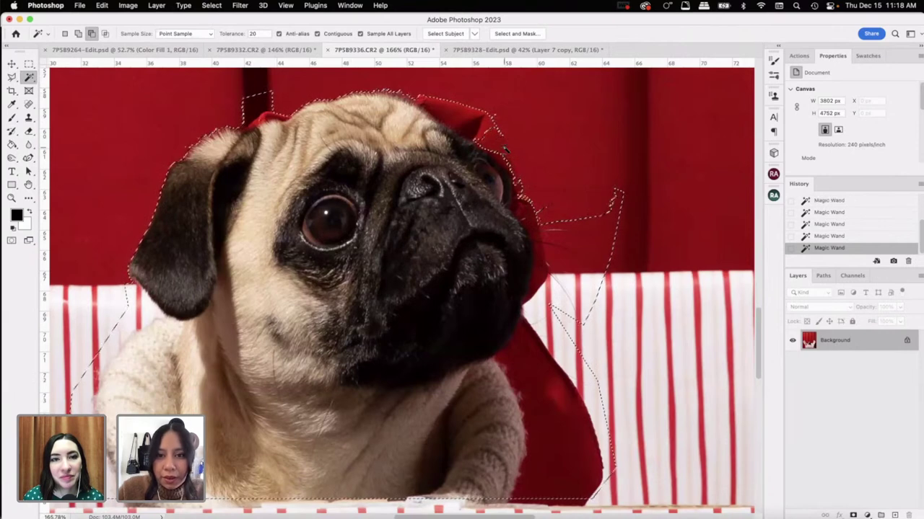
pyautogui.press('super+z')
pyautogui.press('super+z')
pyautogui.press('super+z')
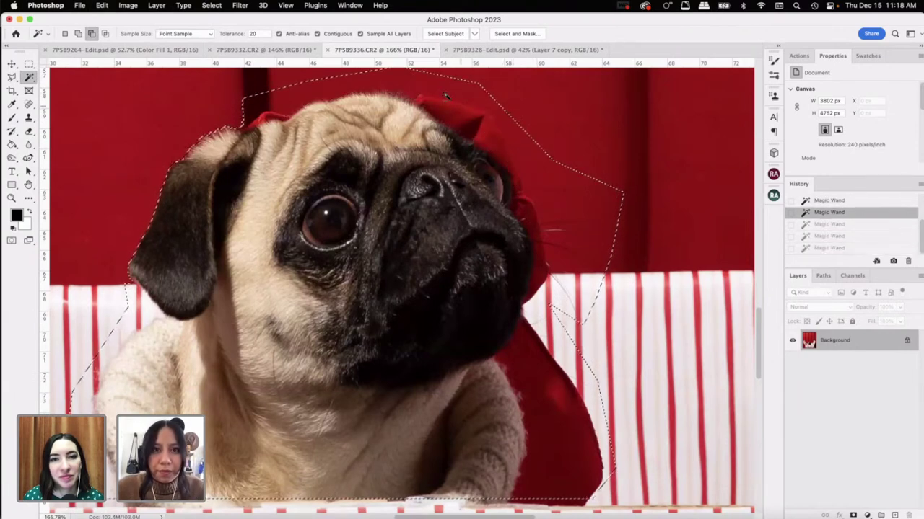
# Step: Lower the Magic Wand tolerance to 15, then 10, and subtract red around the hat
pyautogui.doubleClick(254, 34)
pyautogui.write('15')
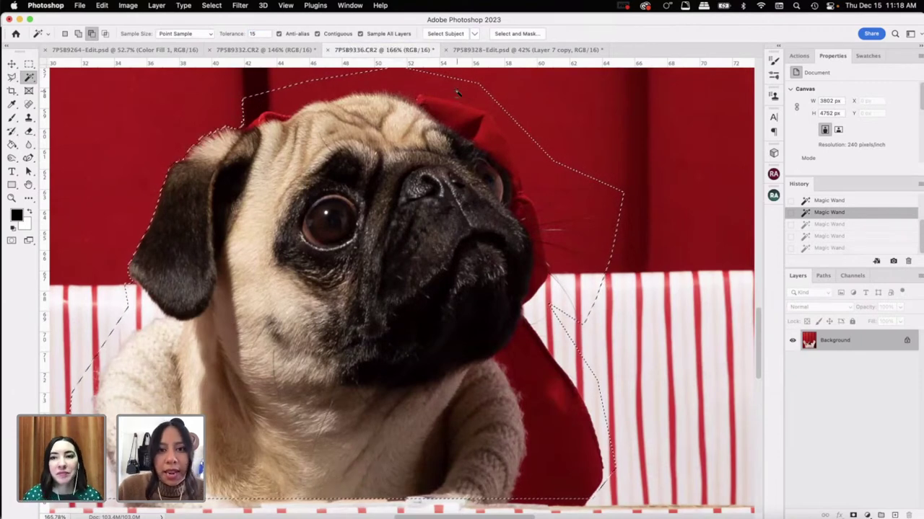
pyautogui.keyDown('alt'); pyautogui.click(528, 134); pyautogui.keyUp('alt')
pyautogui.click(599, 208)
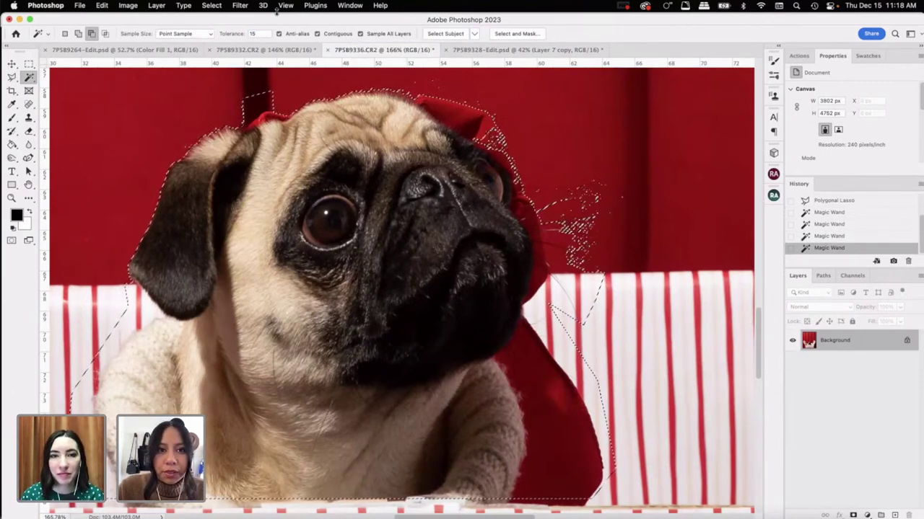
pyautogui.press('super+z')
pyautogui.press('super+z')
pyautogui.doubleClick(254, 34)
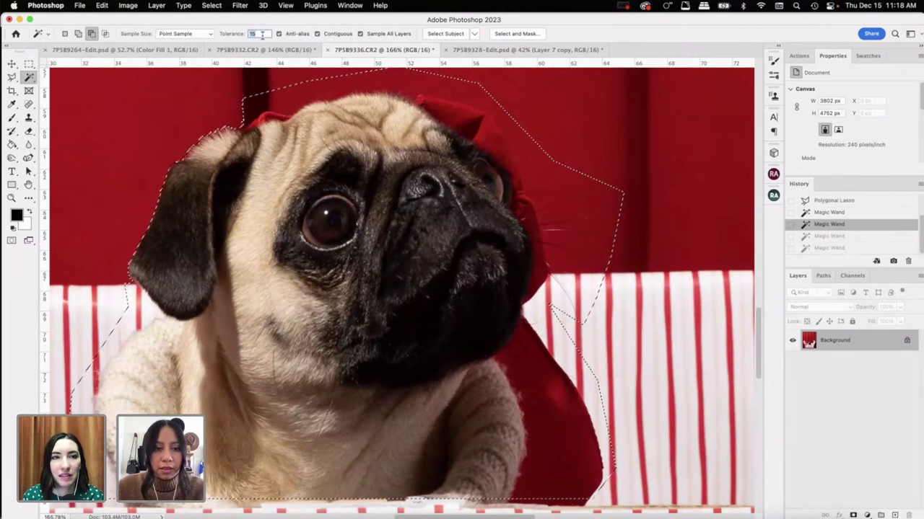
pyautogui.write('10')
pyautogui.click(563, 194)
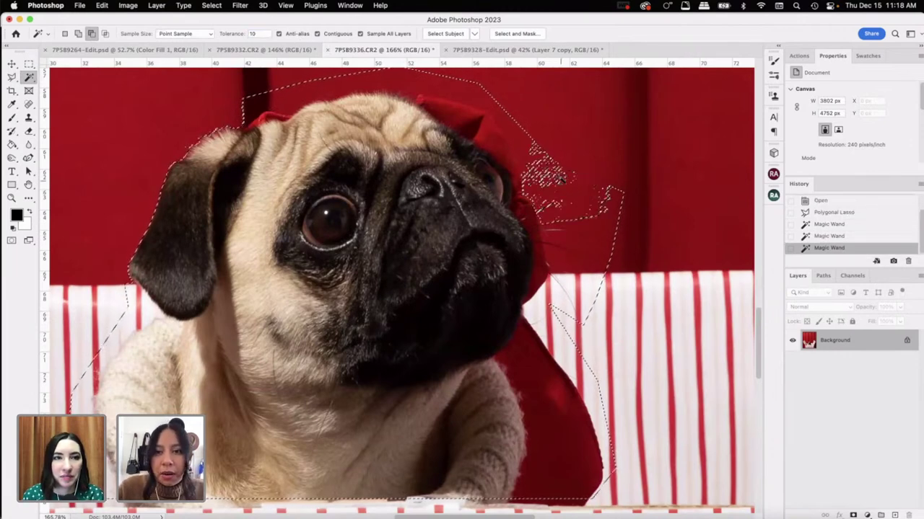
pyautogui.click(539, 162)
pyautogui.click(612, 210)
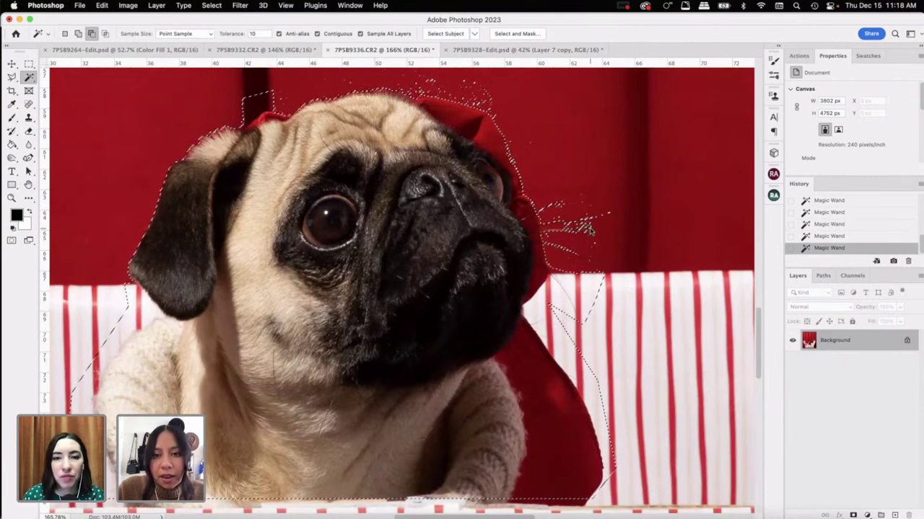
pyautogui.click(625, 240)
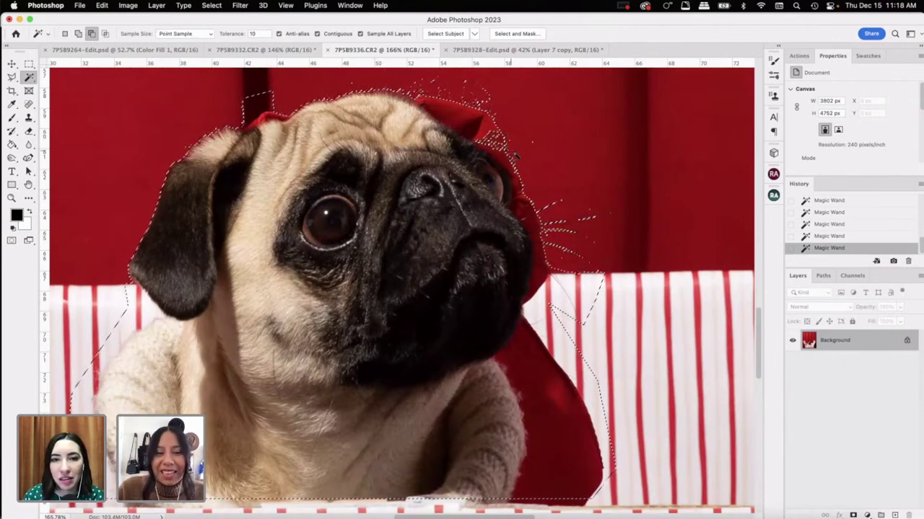
# Step: Refine the selection beside the pug's jaw and paw and pick up the gap between ear and sweater
pyautogui.click(580, 297)
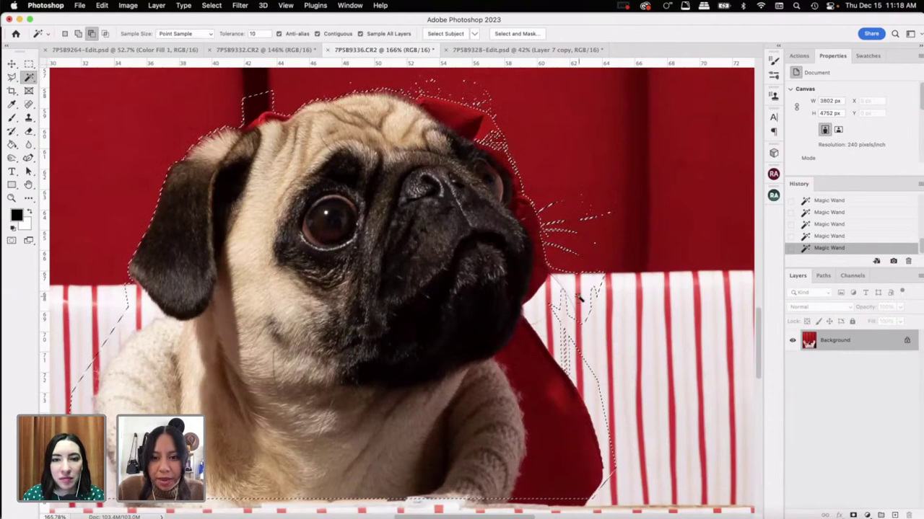
pyautogui.click(586, 307)
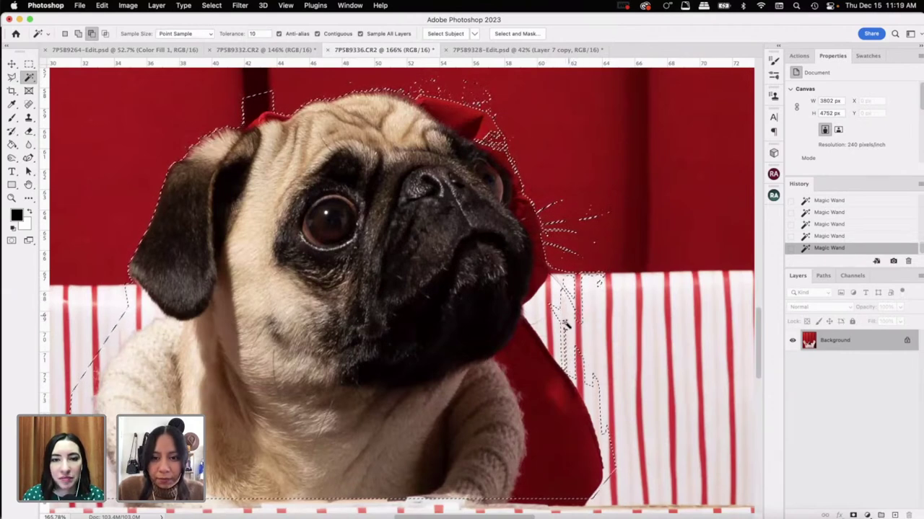
pyautogui.click(541, 305)
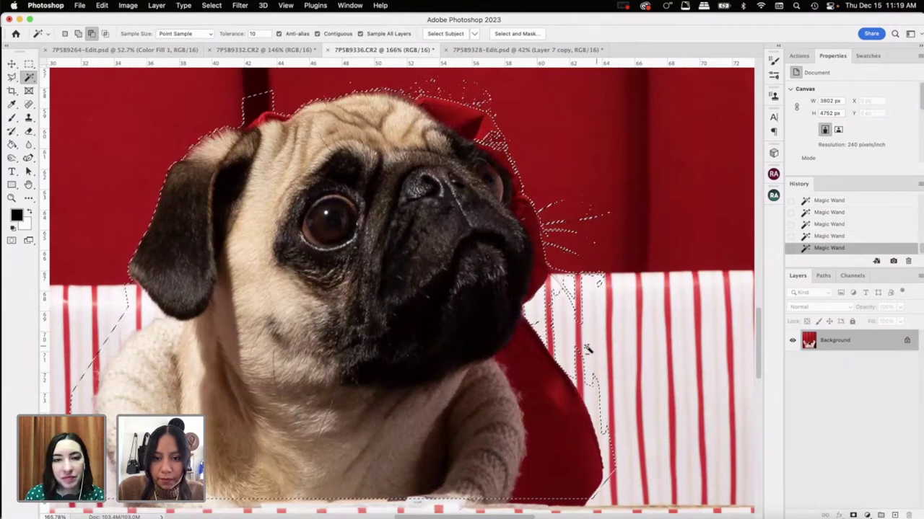
pyautogui.scroll(-3, 583, 346)
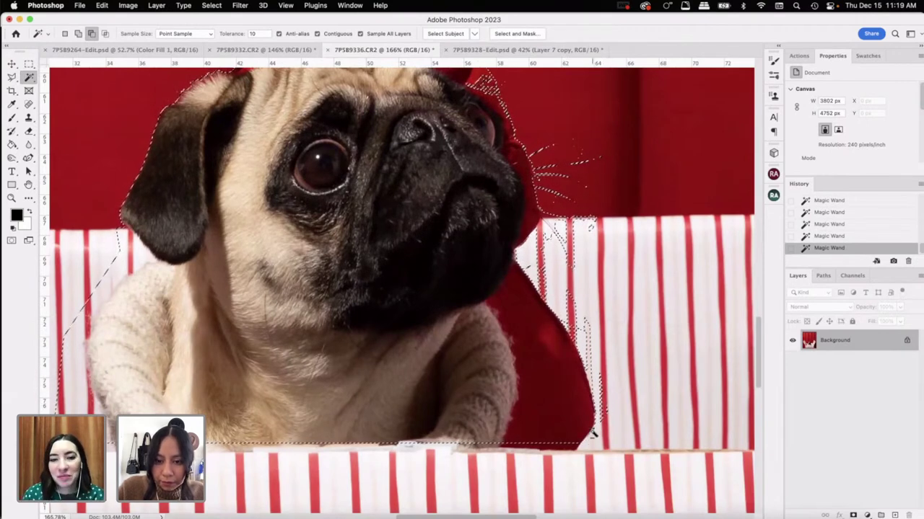
pyautogui.hscroll(-5, 324, 402)
pyautogui.scroll(-3, 324, 402)
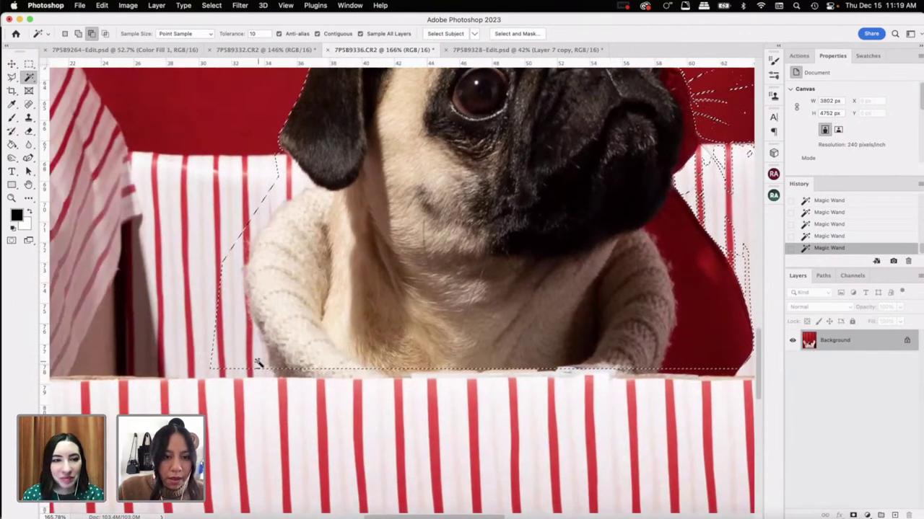
pyautogui.click(231, 357)
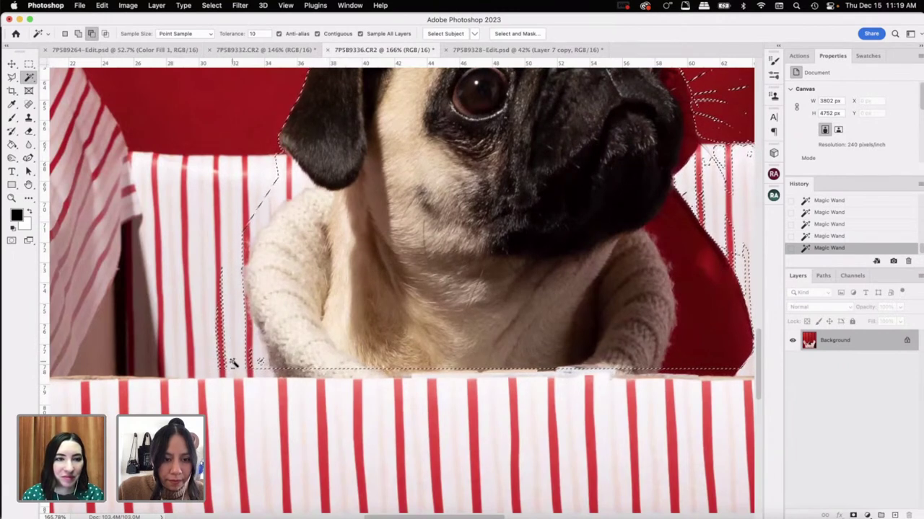
pyautogui.click(258, 359)
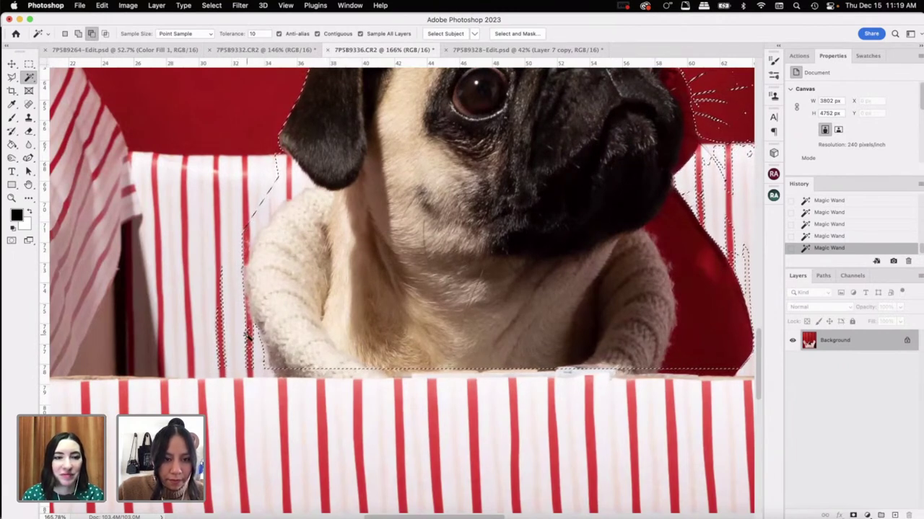
pyautogui.click(268, 195)
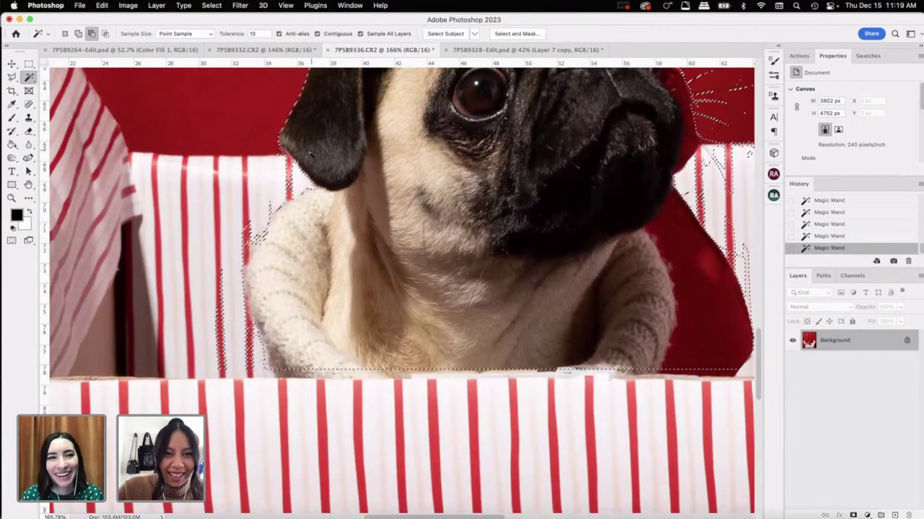
pyautogui.scroll(5, 310, 153)
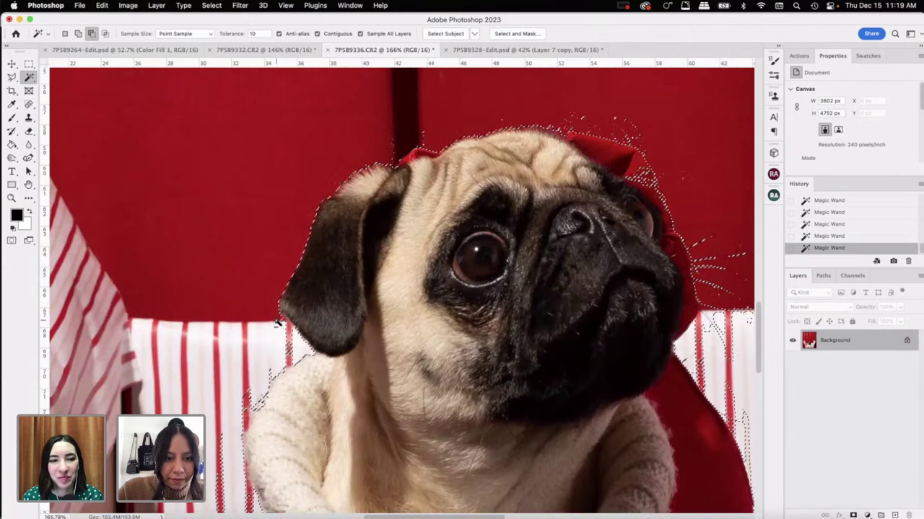
pyautogui.click(11, 77)
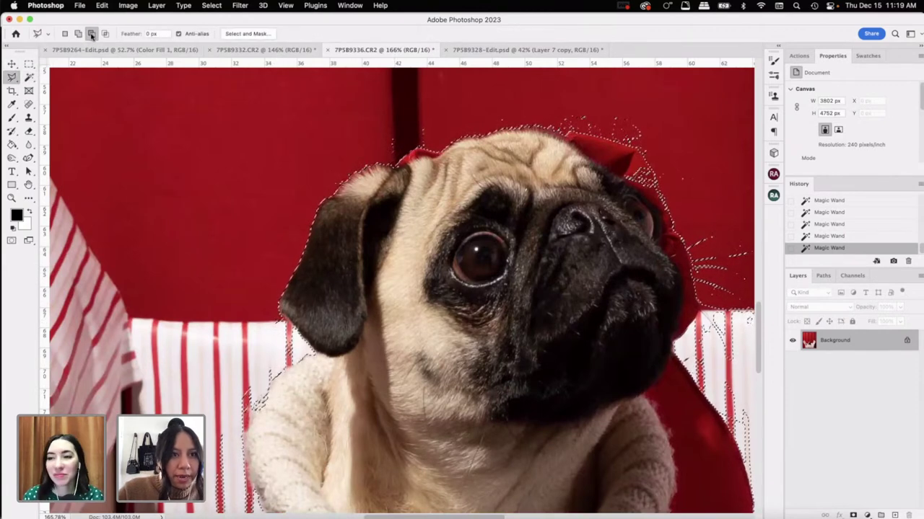
# Step: Adjust the selection along the ear edge and the stripes beside the sweater with the Polygonal Lasso
pyautogui.click(283, 319)
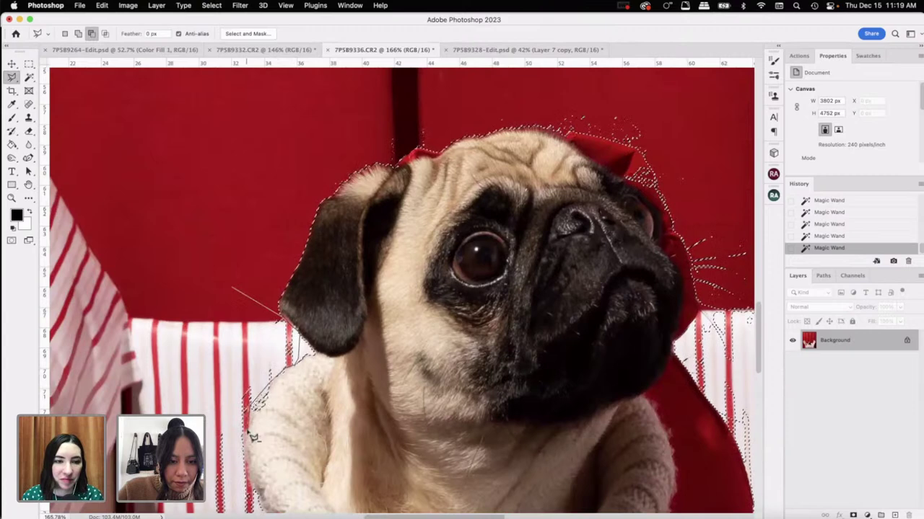
pyautogui.doubleClick(195, 336)
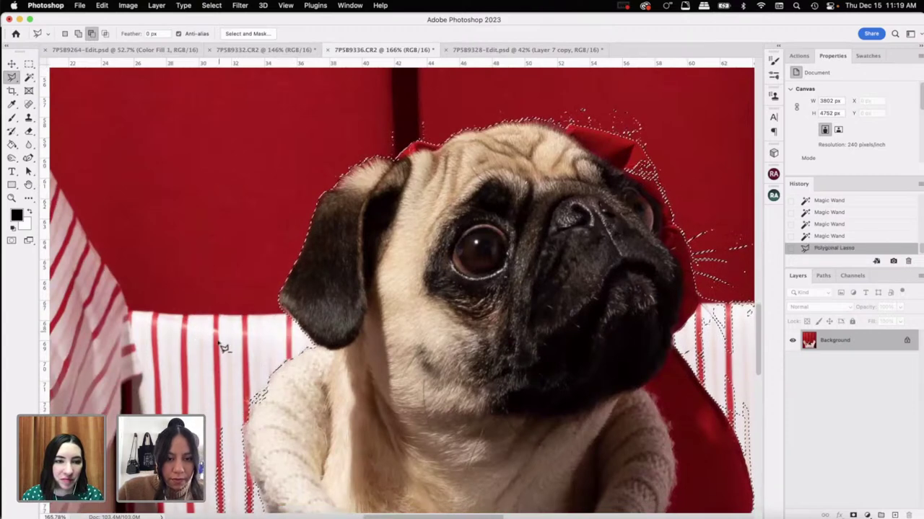
pyautogui.scroll(-5, 221, 347)
pyautogui.click(311, 223)
pyautogui.click(272, 359)
pyautogui.click(359, 396)
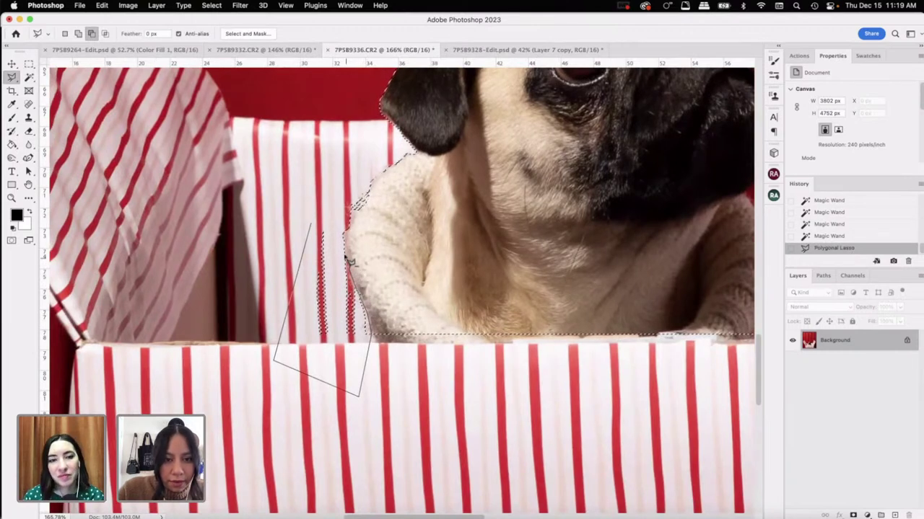
pyautogui.doubleClick(326, 215)
pyautogui.hscroll(10, 360, 309)
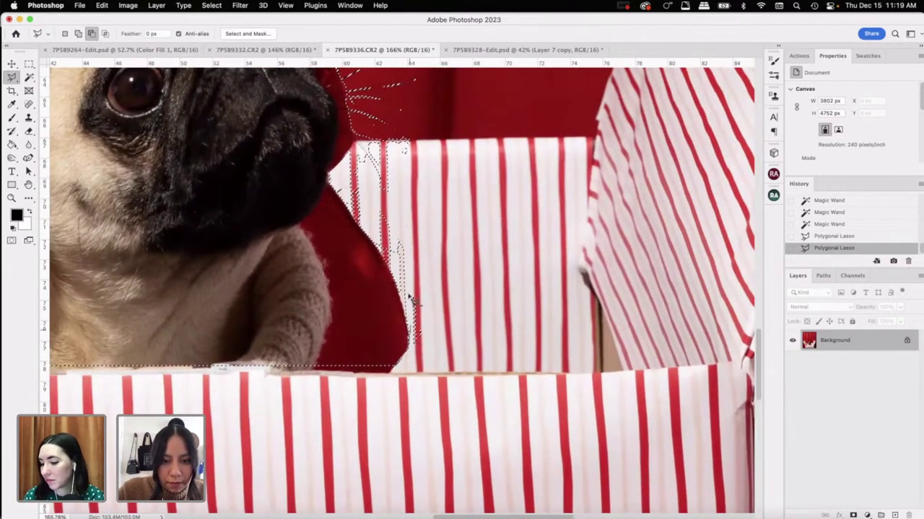
pyautogui.doubleClick(407, 336)
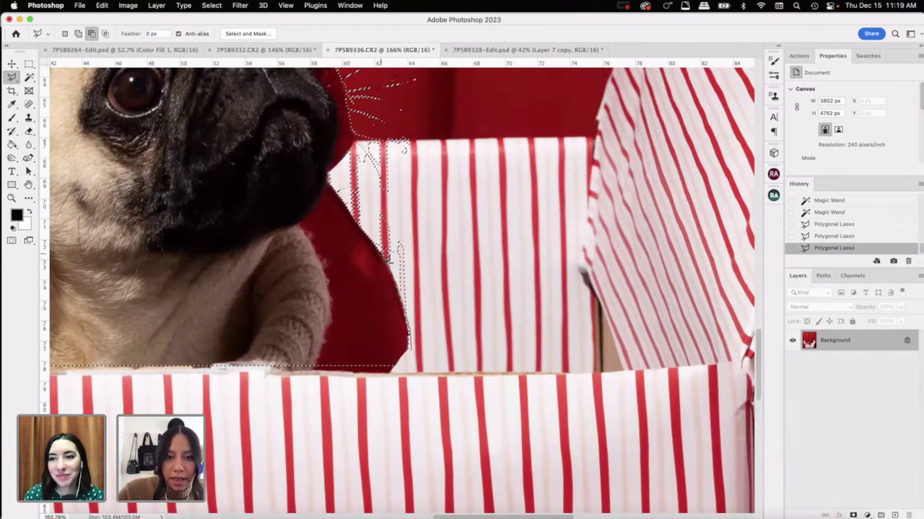
# Step: Clean up the stray area right of the jaw and the stripe edge near the whiskers
pyautogui.click(375, 243)
pyautogui.click(370, 195)
pyautogui.click(422, 208)
pyautogui.click(438, 278)
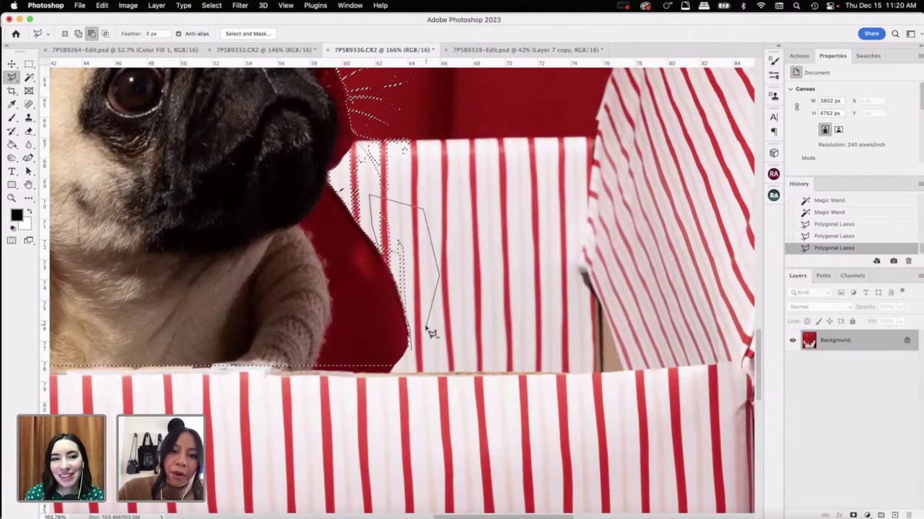
pyautogui.doubleClick(408, 279)
pyautogui.scroll(3, 401, 341)
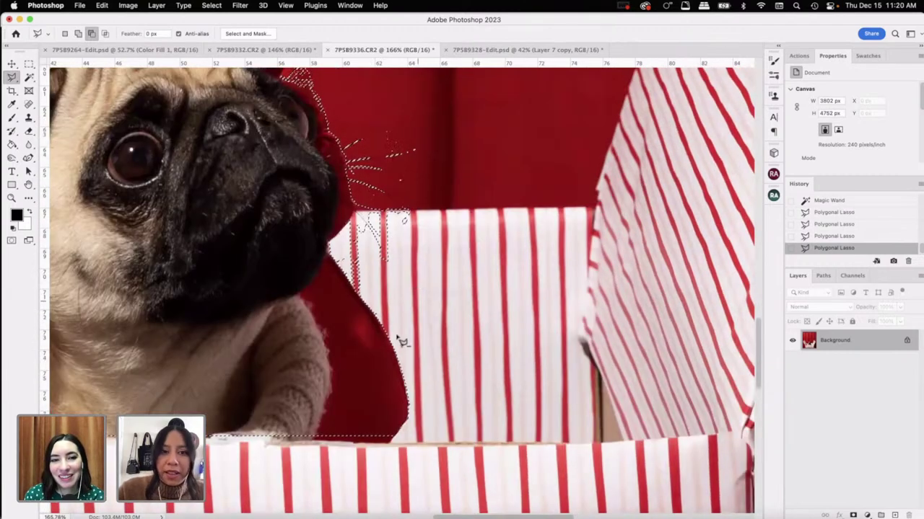
pyautogui.click(332, 245)
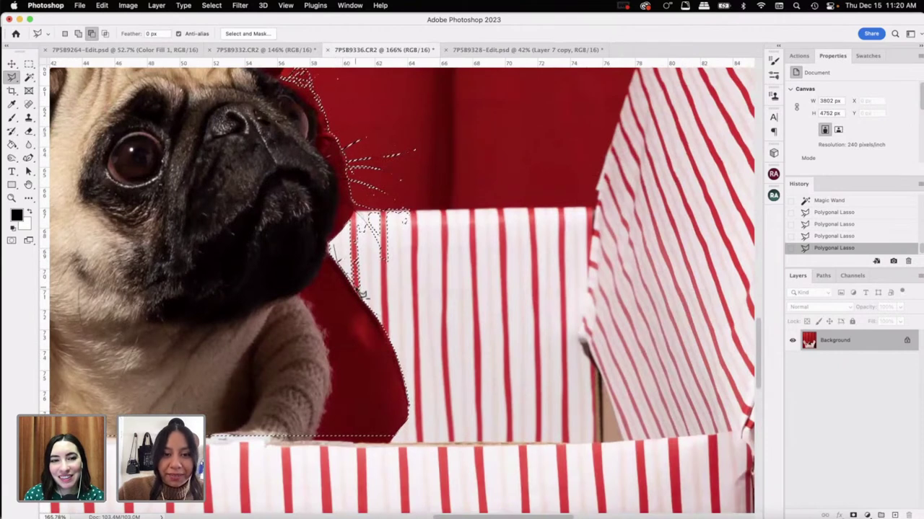
pyautogui.click(361, 297)
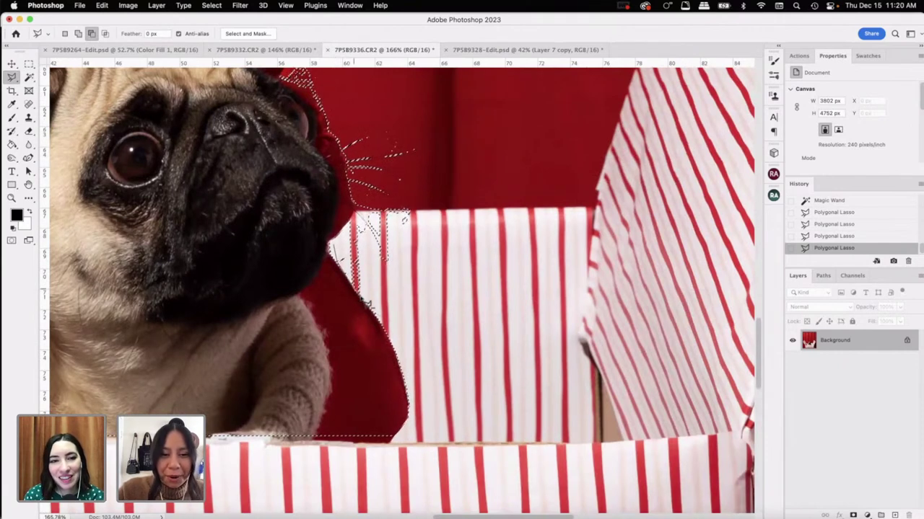
pyautogui.doubleClick(353, 216)
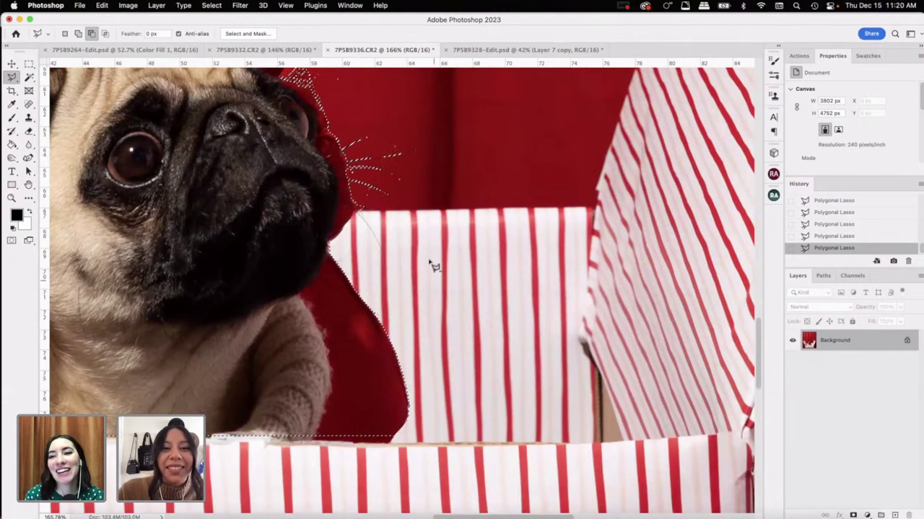
# Step: Remove the fuzzy bits above the pug's head and set the lasso mode to Add to selection
pyautogui.hscroll(-3, 418, 252)
pyautogui.scroll(4, 441, 195)
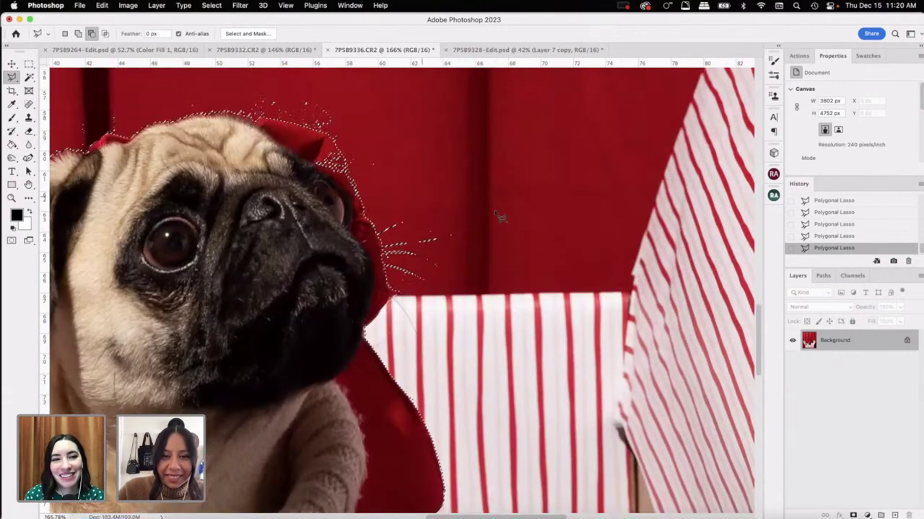
pyautogui.hscroll(-5, 238, 177)
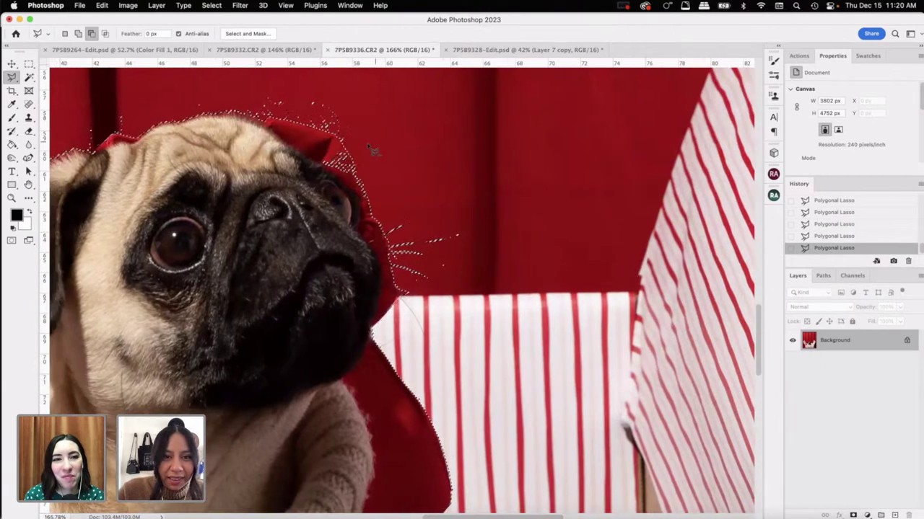
pyautogui.scroll(2, 239, 177)
pyautogui.click(204, 174)
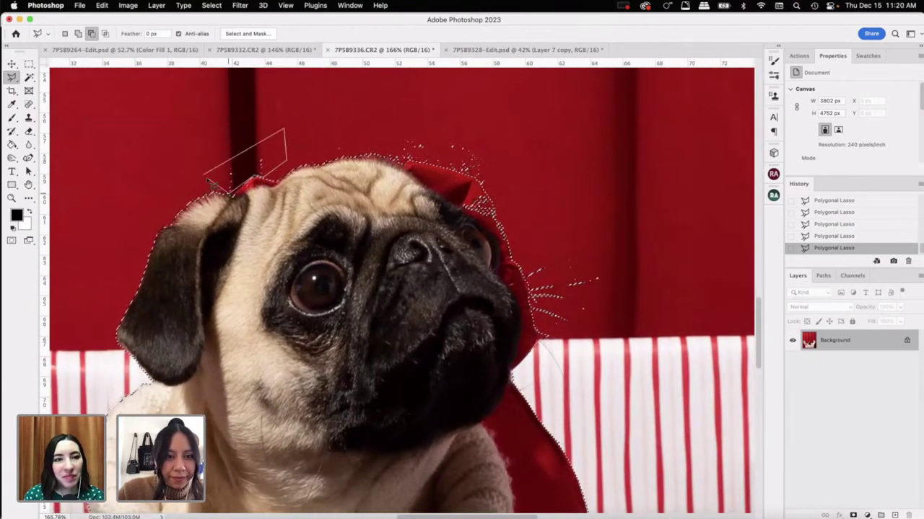
pyautogui.press('Escape')
pyautogui.click(361, 132)
pyautogui.click(293, 156)
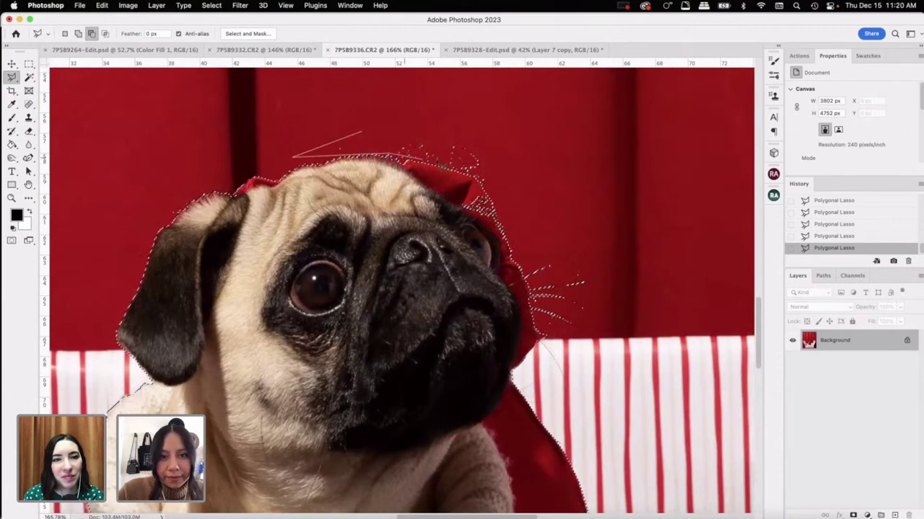
pyautogui.click(504, 161)
pyautogui.click(361, 132)
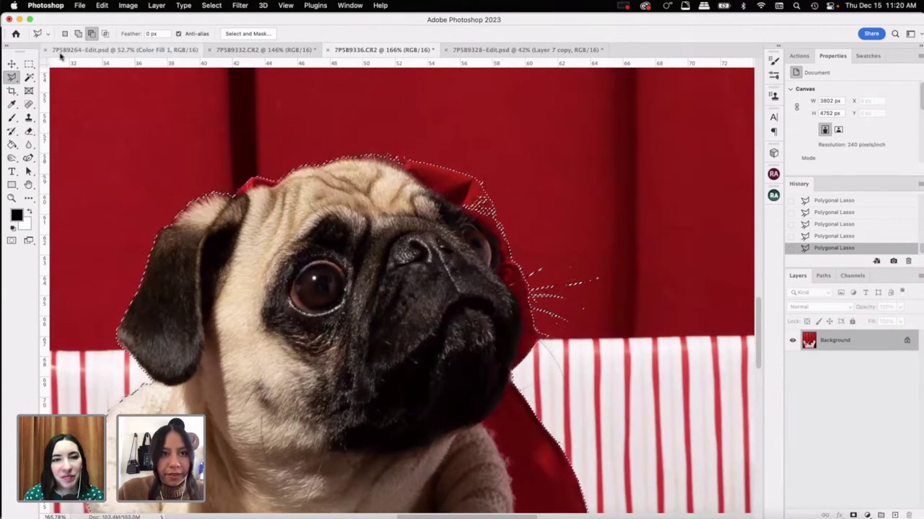
pyautogui.click(78, 34)
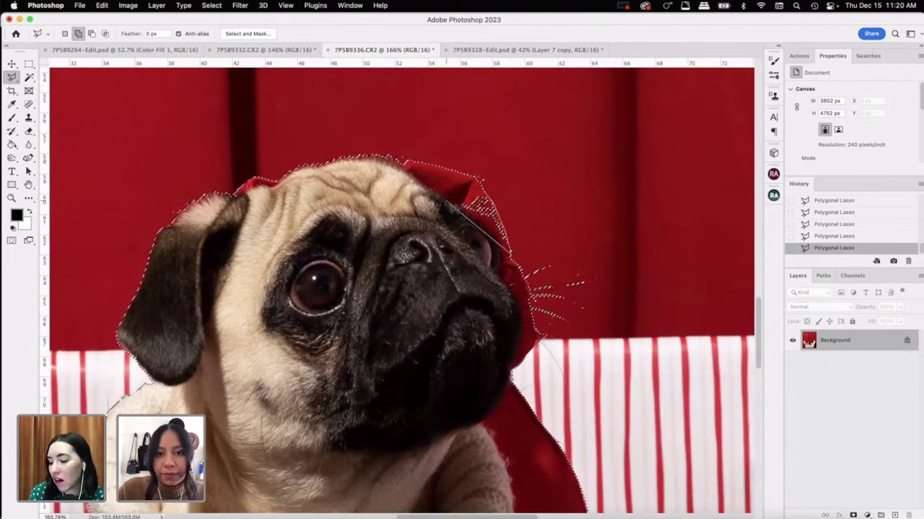
pyautogui.scroll(-3, 534, 241)
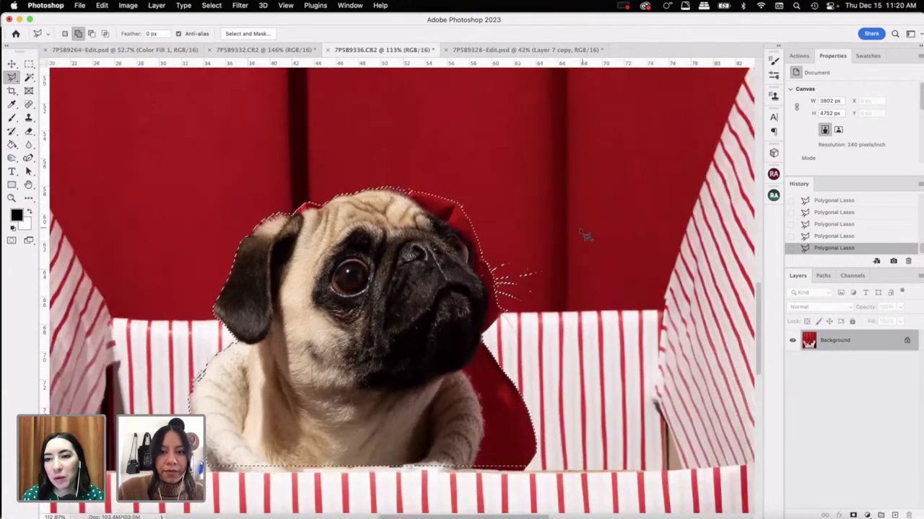
pyautogui.scroll(1, 545, 201)
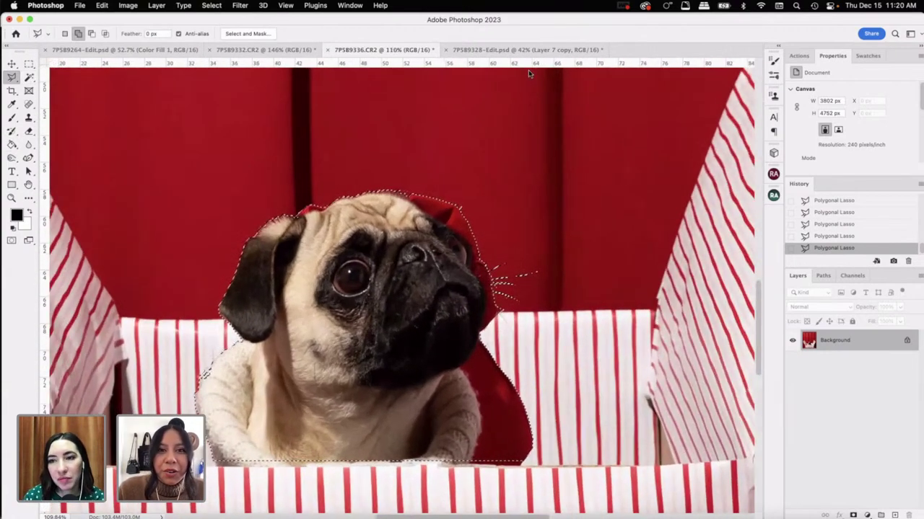
# Step: Browse the lasso, marquee and colour selection tools and the subject-detection options
pyautogui.click(12, 79)
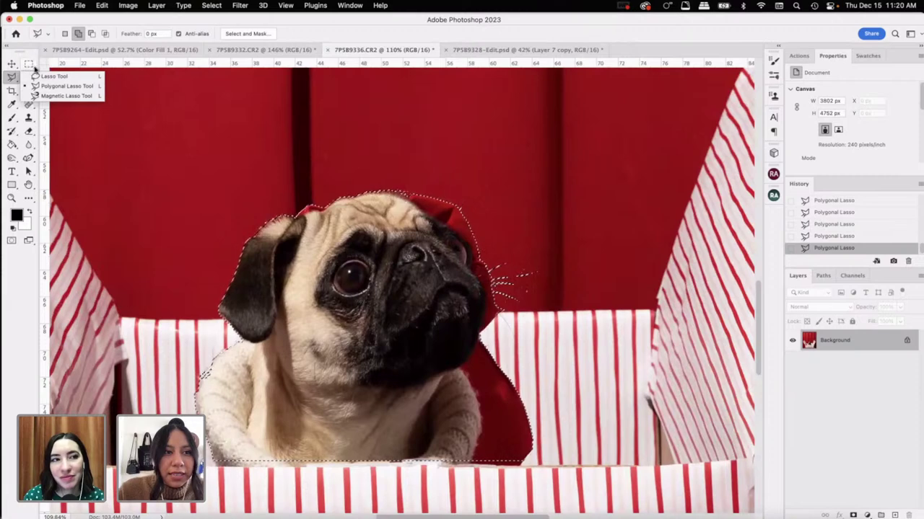
pyautogui.click(27, 65)
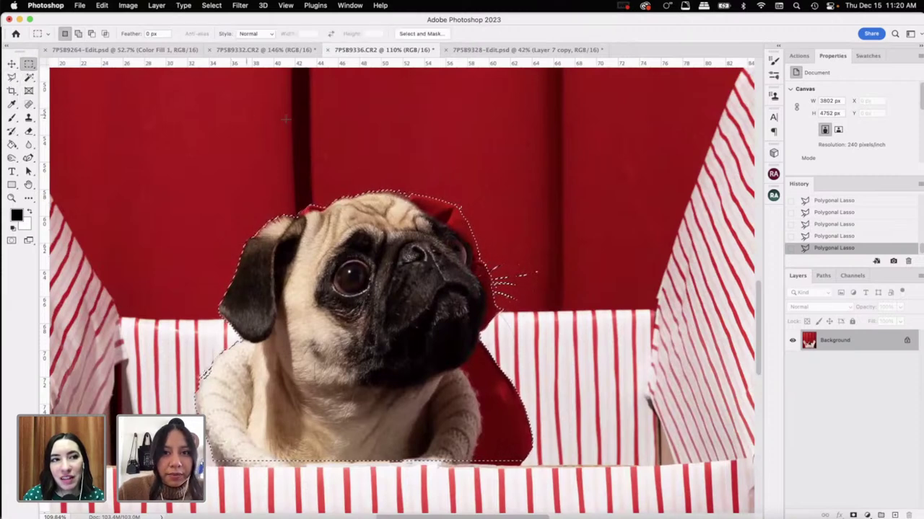
pyautogui.click(13, 77)
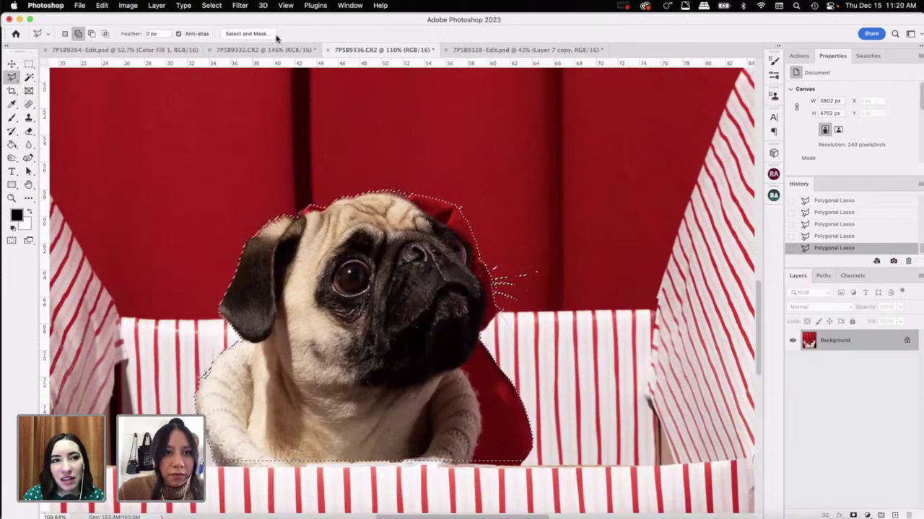
pyautogui.click(29, 76)
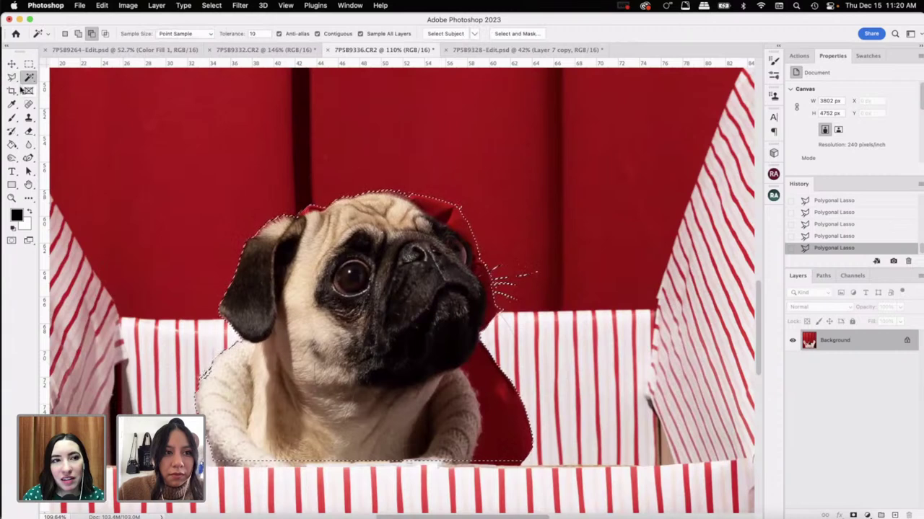
pyautogui.click(473, 34)
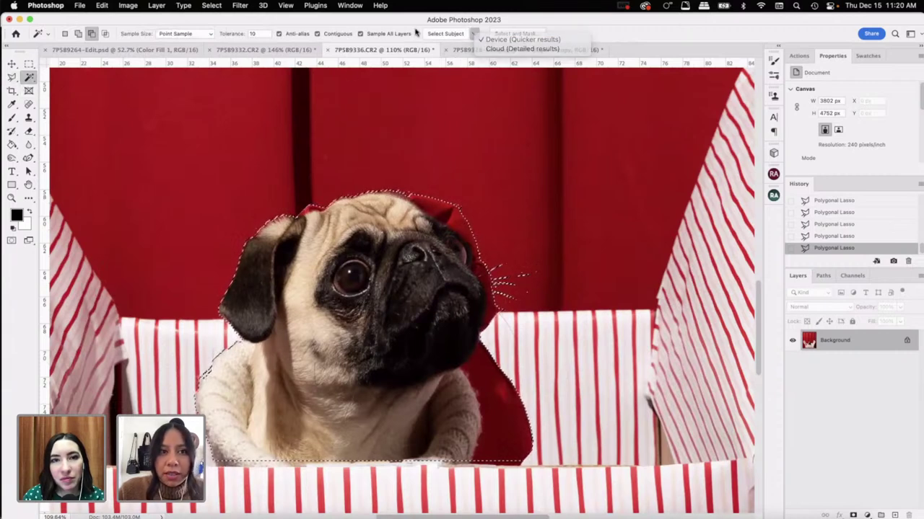
pyautogui.click(417, 33)
pyautogui.scroll(-2, 444, 200)
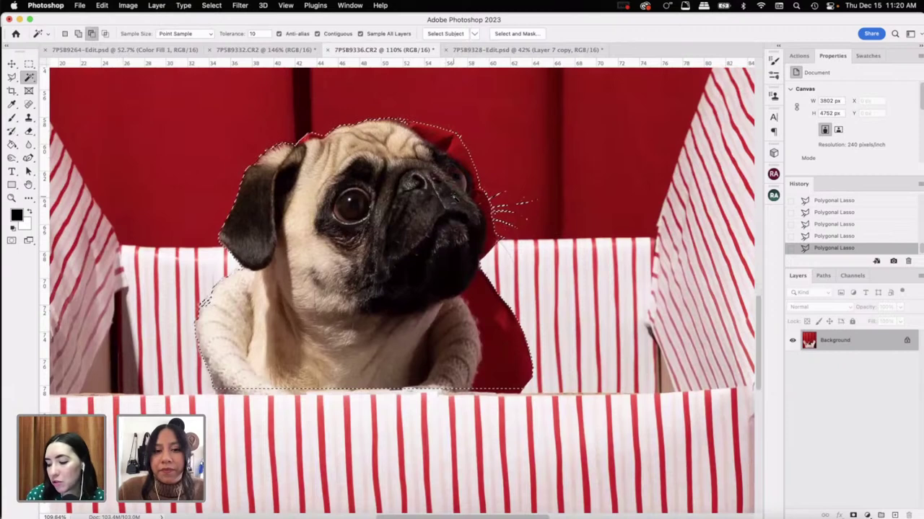
pyautogui.scroll(-2, 404, 159)
pyautogui.scroll(1, 402, 158)
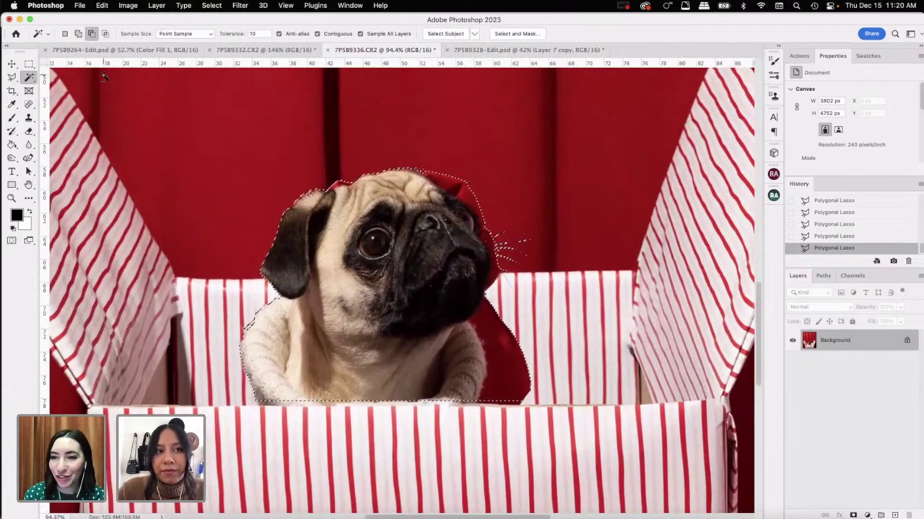
# Step: With the Object Selection Tool, box the pug and click it to select pug and sweater
pyautogui.click(11, 77)
pyautogui.click(12, 78)
pyautogui.click(29, 77)
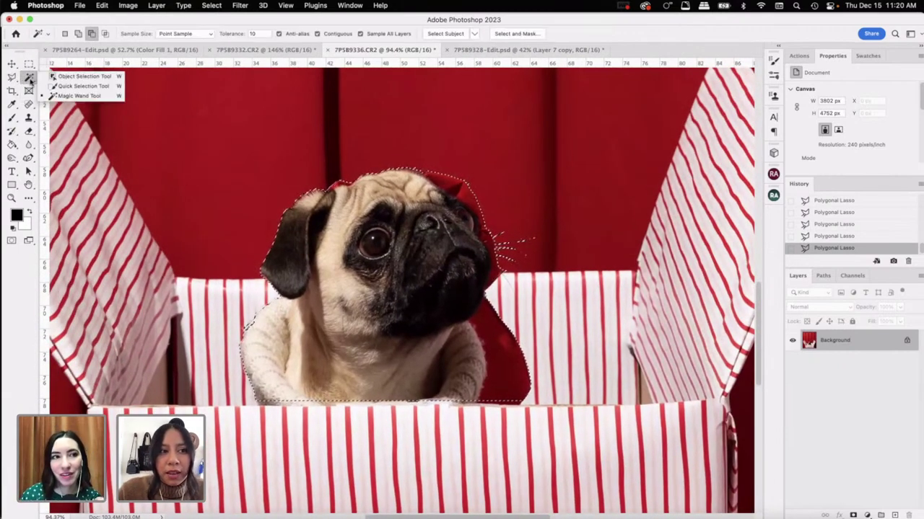
pyautogui.click(78, 77)
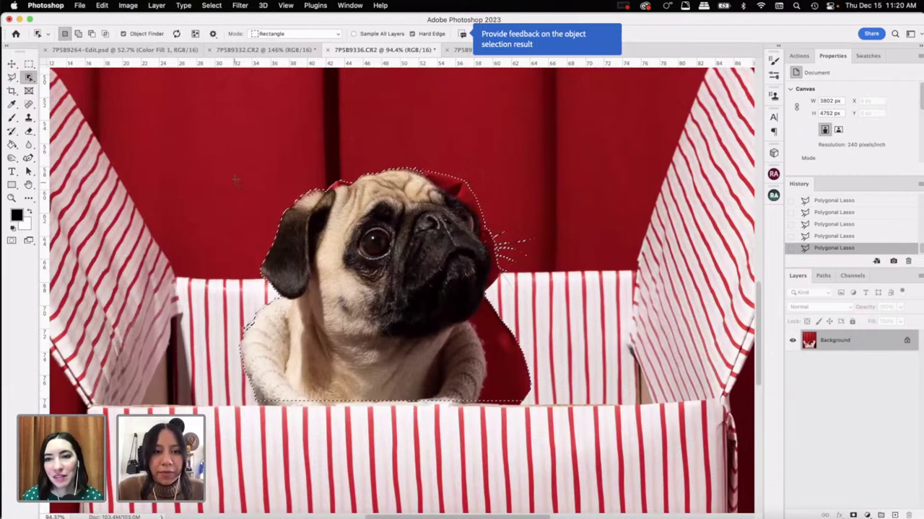
pyautogui.moveTo(226, 155); pyautogui.dragTo(567, 418)
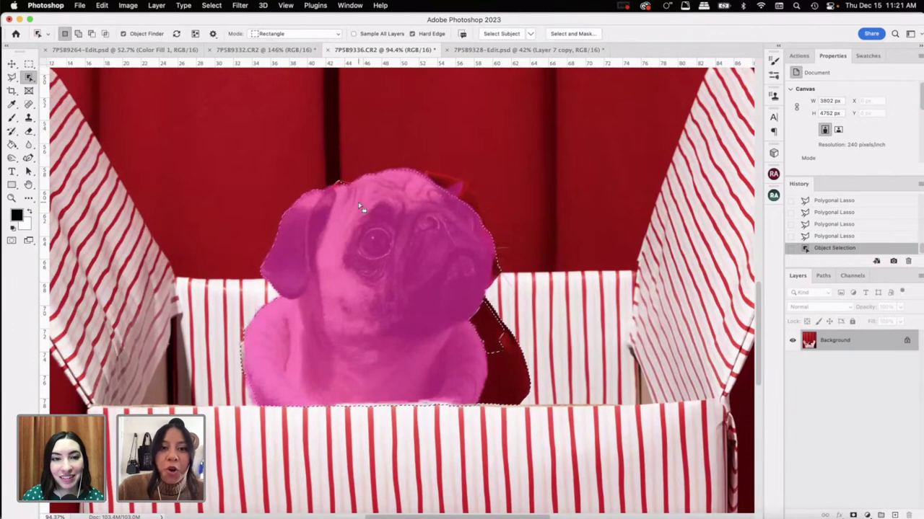
pyautogui.click(361, 207)
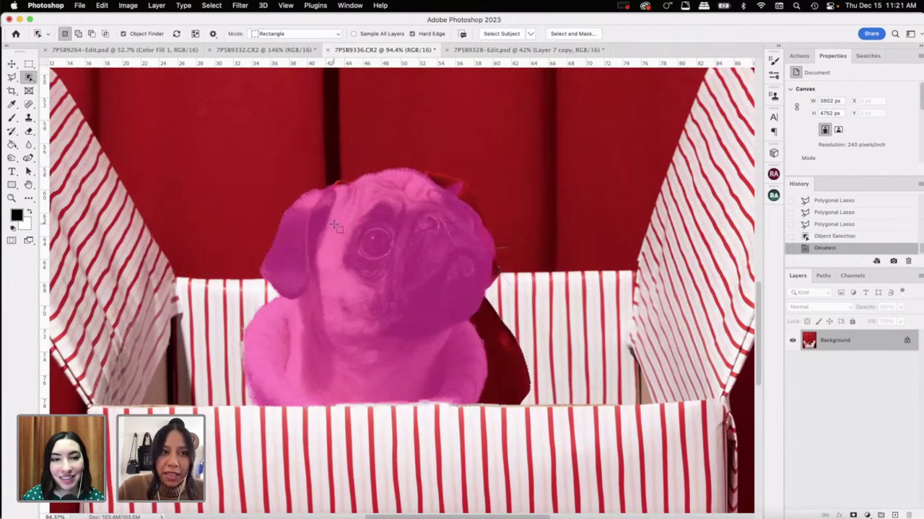
pyautogui.click(360, 231)
pyautogui.press('m')
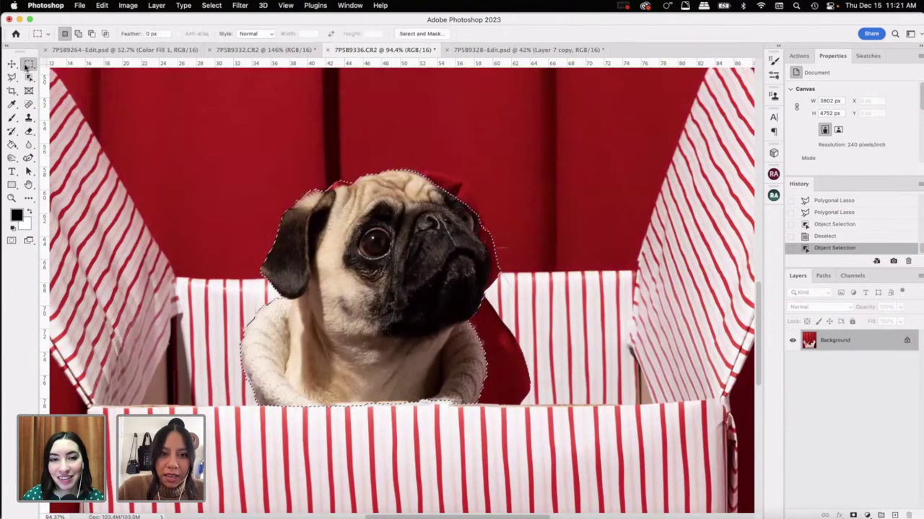
pyautogui.scroll(-3, 425, 268)
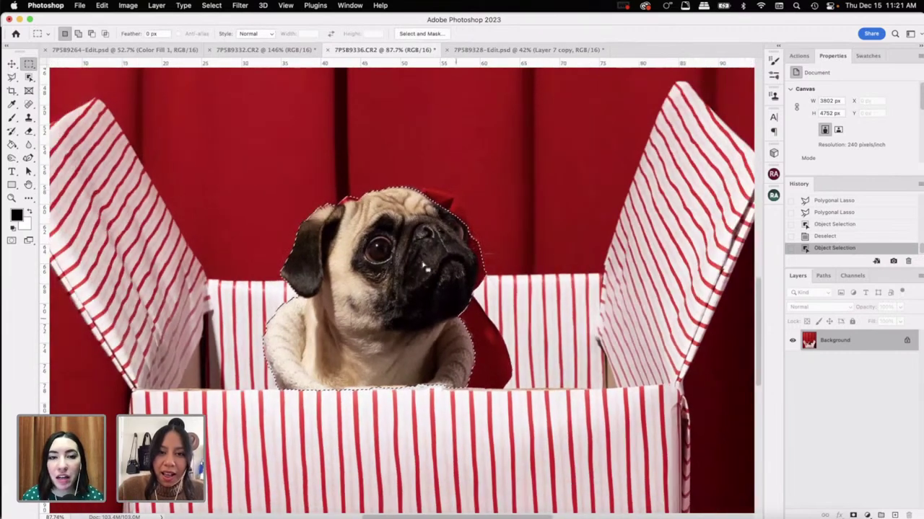
pyautogui.hscroll(2, 426, 269)
pyautogui.scroll(3, 426, 268)
pyautogui.scroll(5, 417, 256)
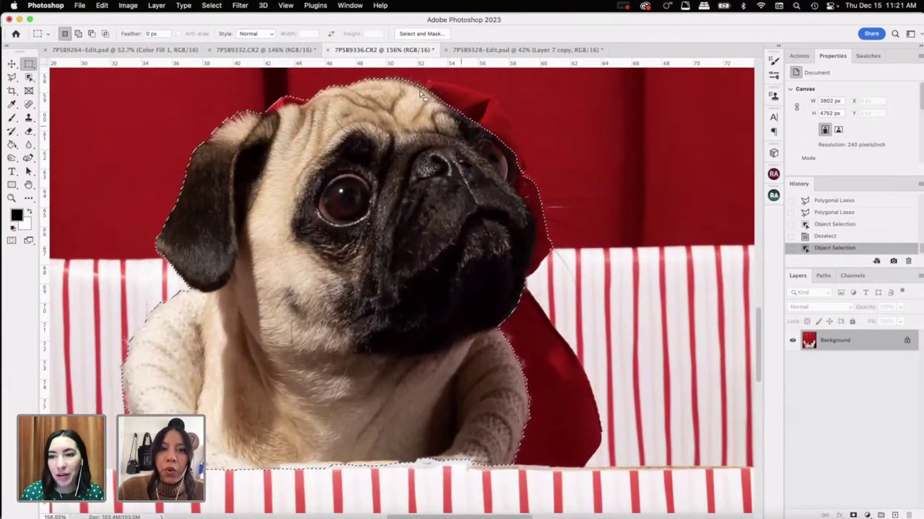
pyautogui.press('l')
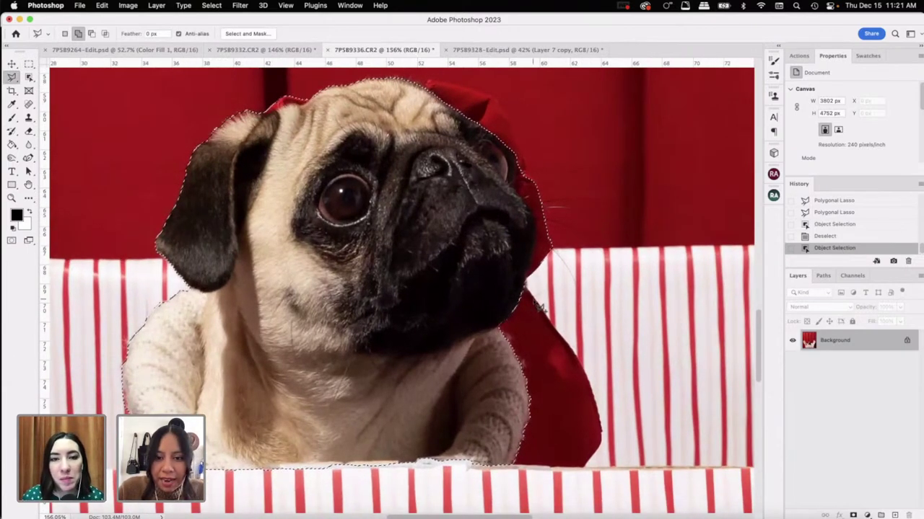
# Step: Add the strip along the box edge with the Polygonal Lasso in Add mode
pyautogui.scroll(-3, 525, 424)
pyautogui.hscroll(2, 525, 424)
pyautogui.click(91, 33)
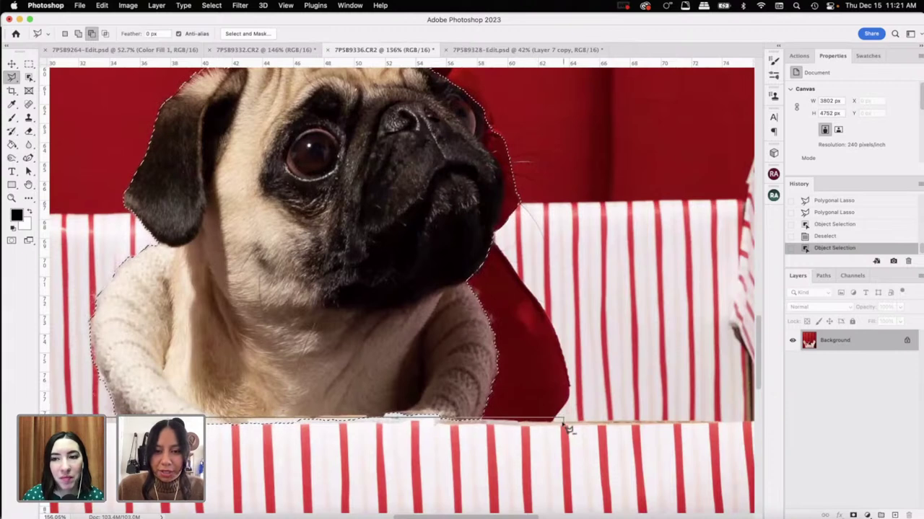
pyautogui.click(92, 416)
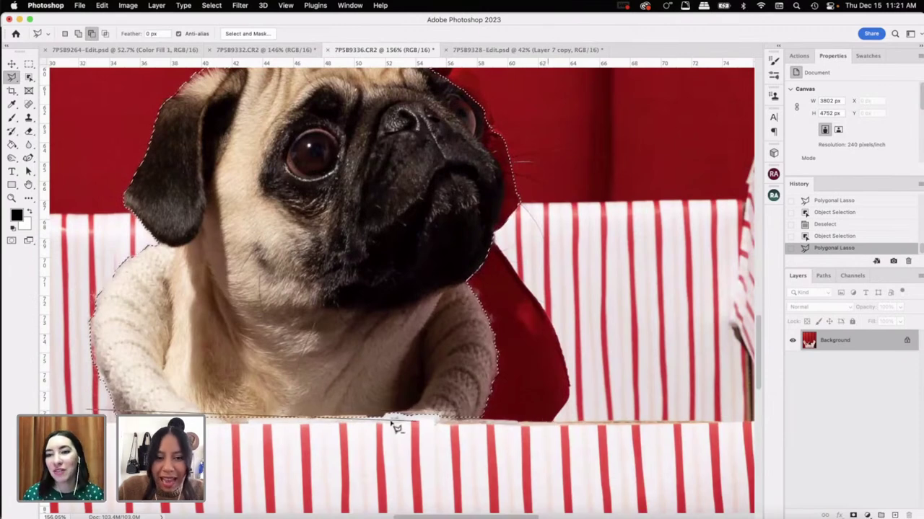
pyautogui.click(85, 413)
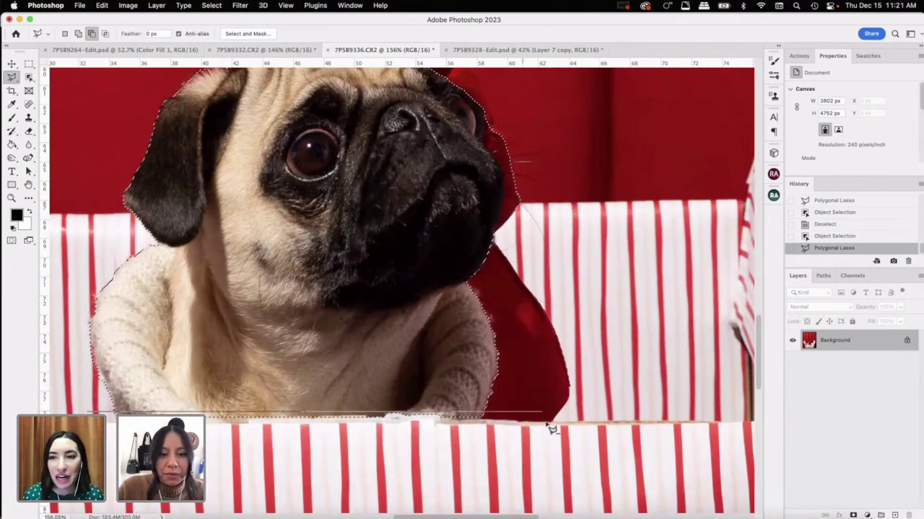
pyautogui.doubleClick(469, 442)
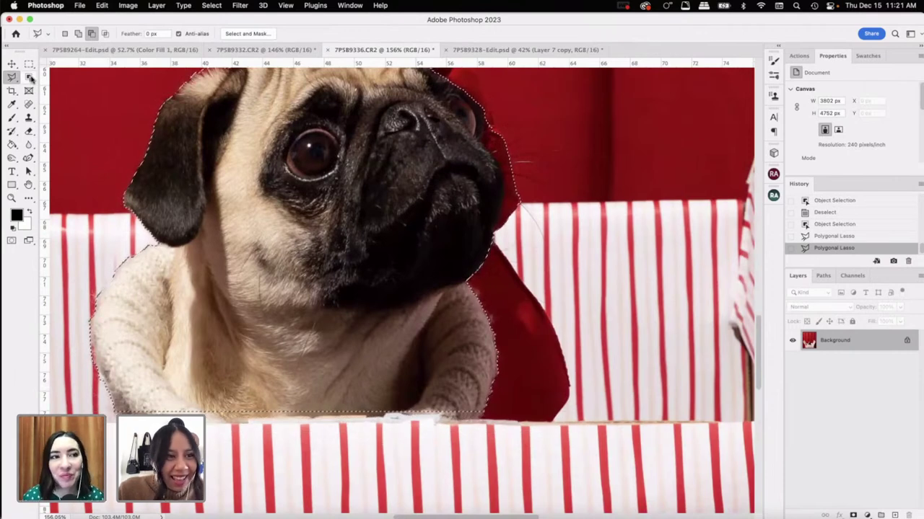
# Step: Add more of the pug and lower sweater with the Quick Selection Tool
pyautogui.moveTo(29, 77); pyautogui.dragTo(70, 88)
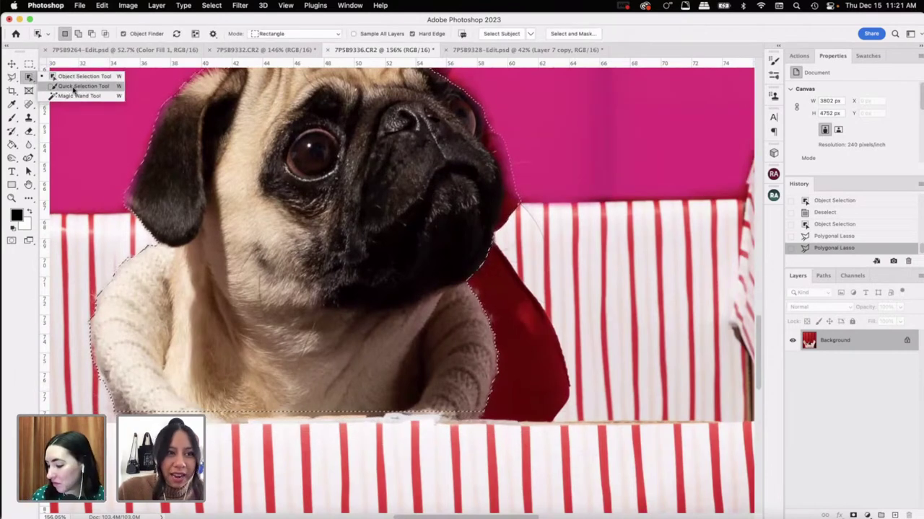
pyautogui.click(70, 87)
pyautogui.scroll(3, 372, 202)
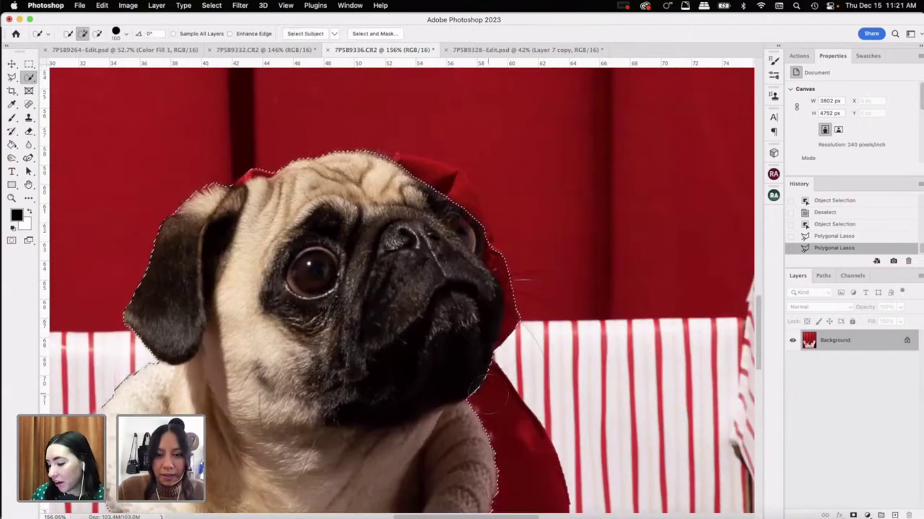
pyautogui.click(489, 447)
pyautogui.scroll(-3, 469, 324)
pyautogui.hscroll(2, 469, 325)
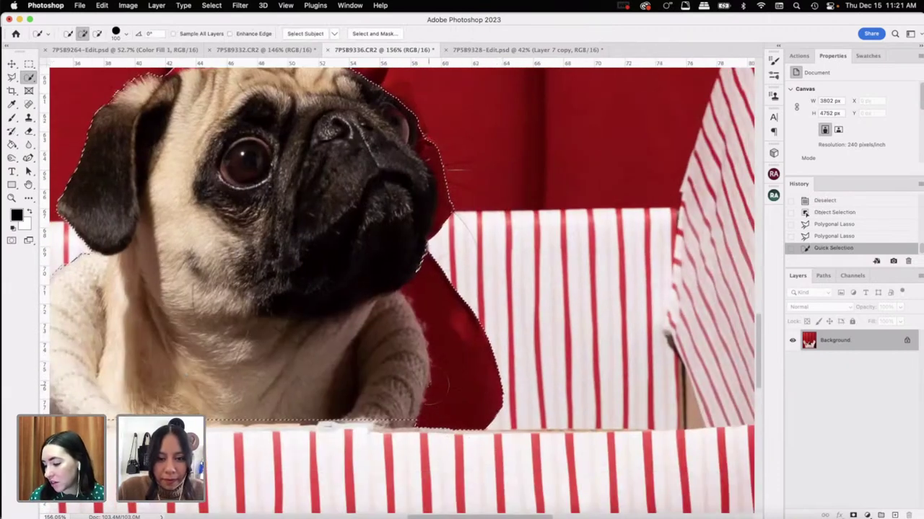
pyautogui.click(399, 277)
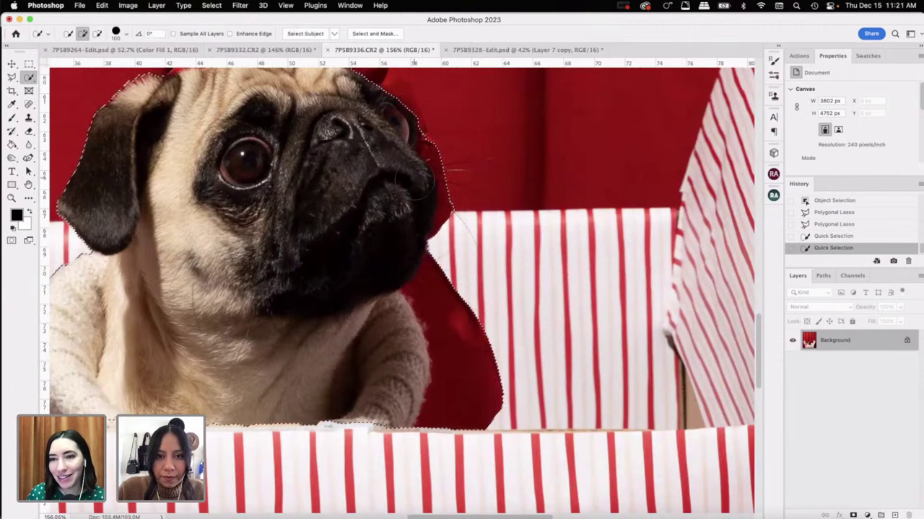
pyautogui.scroll(2, 413, 180)
# Step: With a smaller Quick Selection brush, add the red patch around the pug's head
pyautogui.press('[')
pyautogui.press('[')
pyautogui.press('[')
pyautogui.click(354, 137)
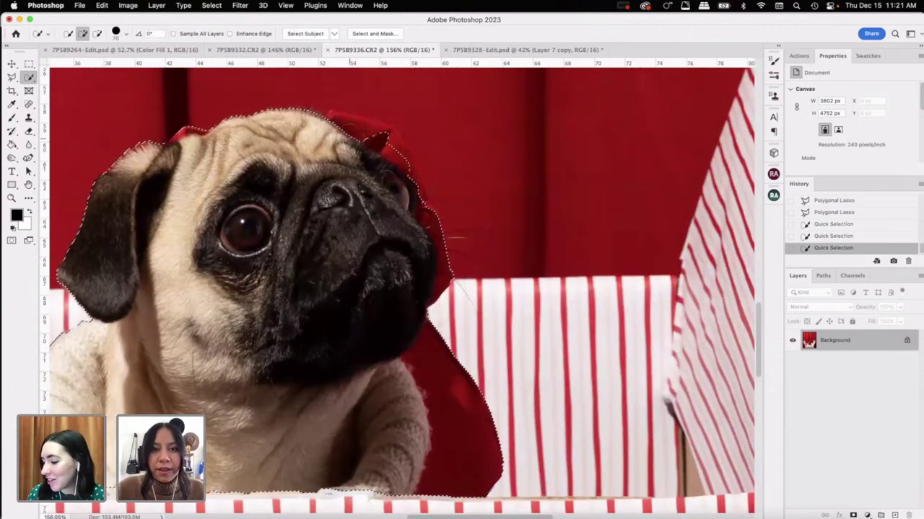
pyautogui.click(352, 137)
pyautogui.click(337, 130)
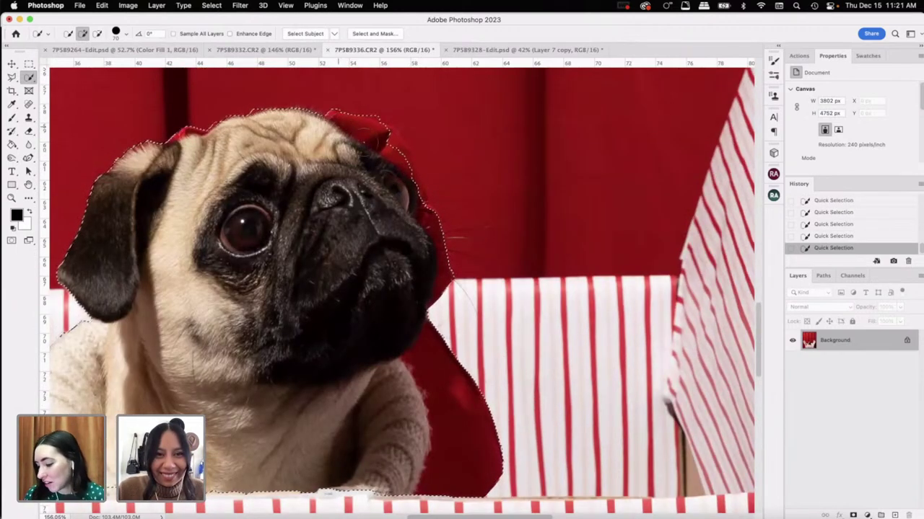
pyautogui.click(382, 143)
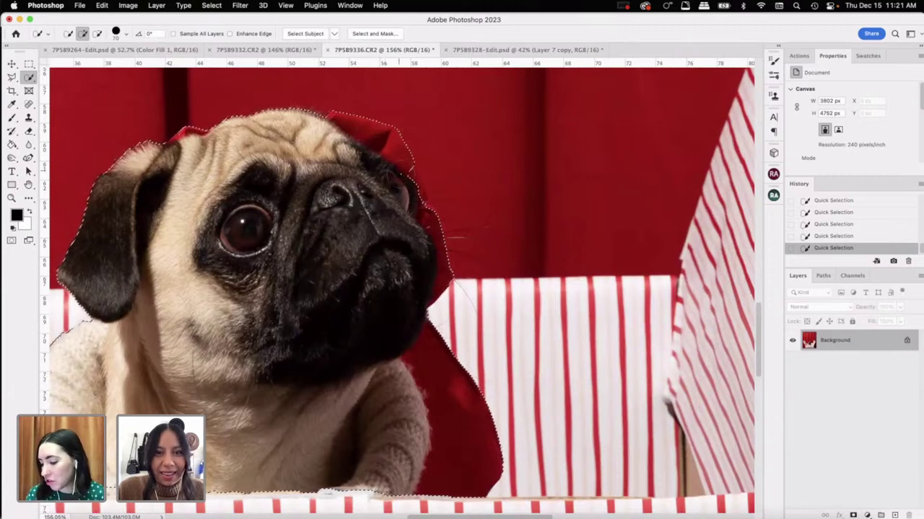
pyautogui.click(412, 170)
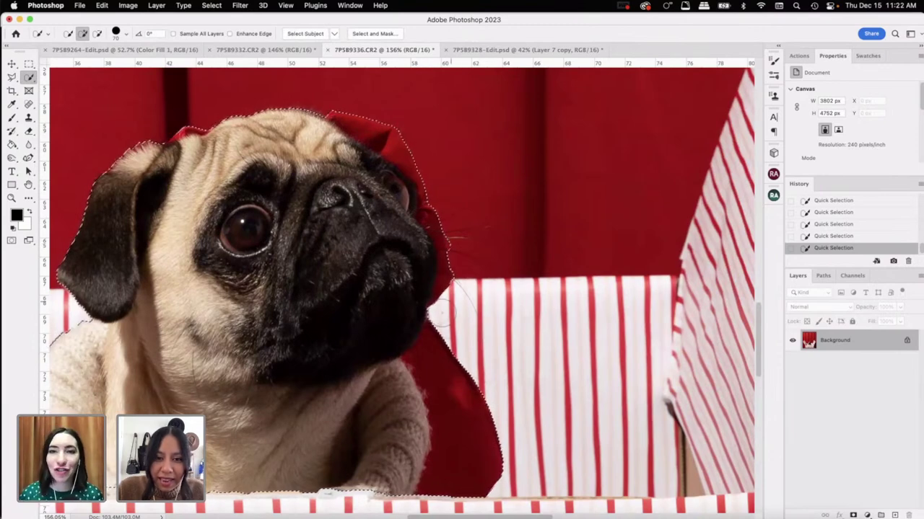
pyautogui.scroll(-3, 439, 312)
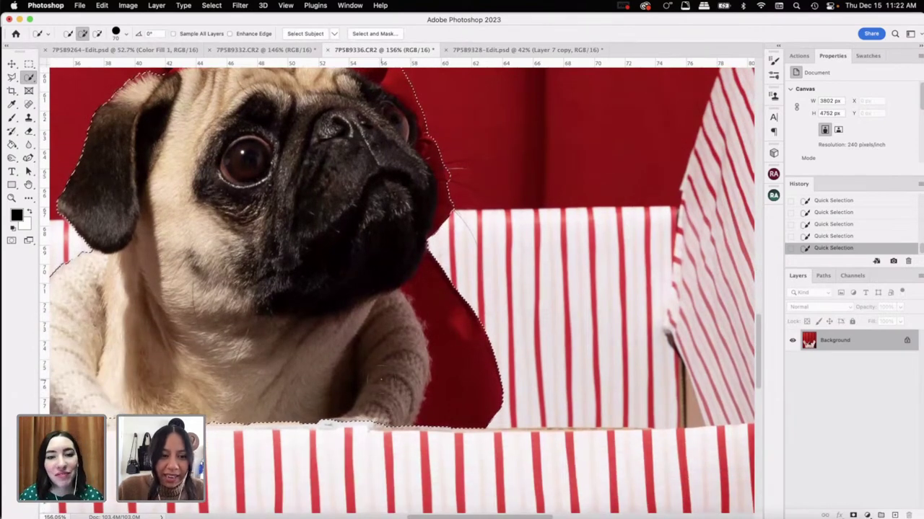
pyautogui.hscroll(-3, 397, 289)
# Step: Lasso the strip along the box's top edge, then open Select and Mask
pyautogui.press('l')
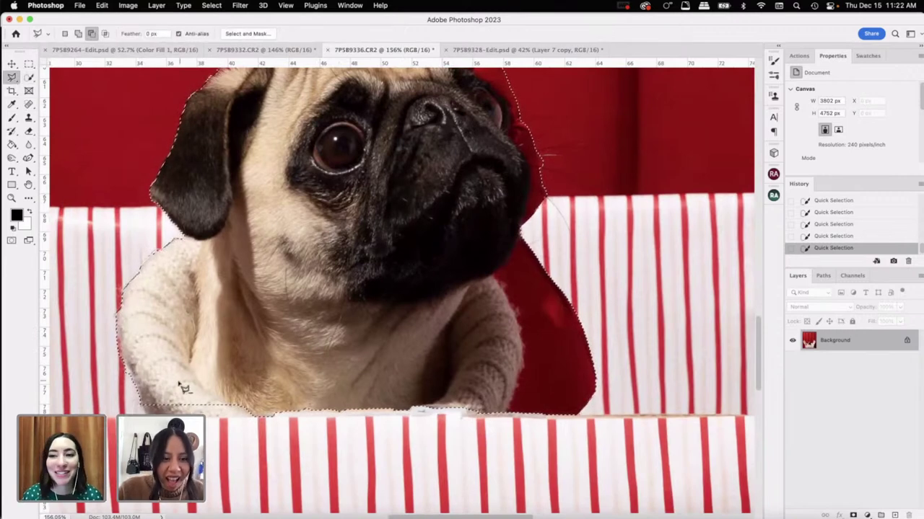
pyautogui.moveTo(137, 406)
pyautogui.mouseDown()
pyautogui.moveTo(619, 417)
pyautogui.moveTo(330, 433)
pyautogui.moveTo(231, 426)
pyautogui.mouseUp()
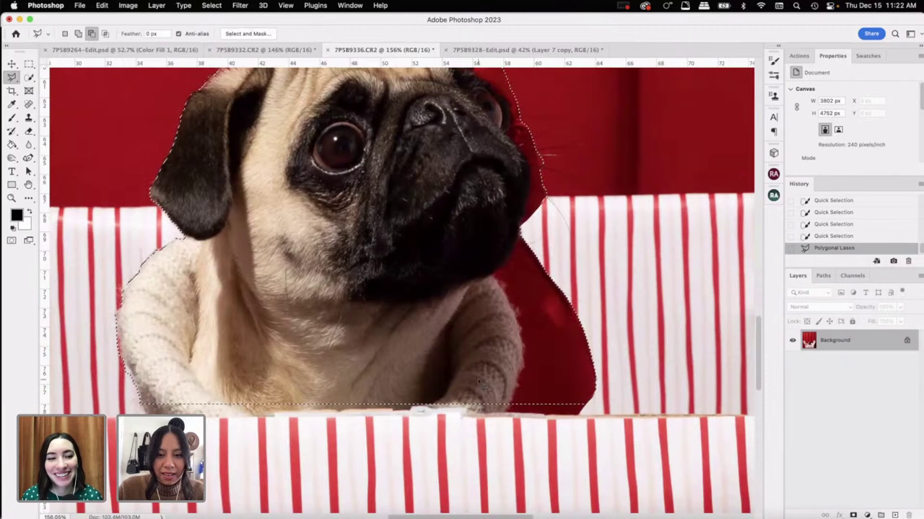
pyautogui.scroll(3, 513, 370)
pyautogui.scroll(5, 511, 369)
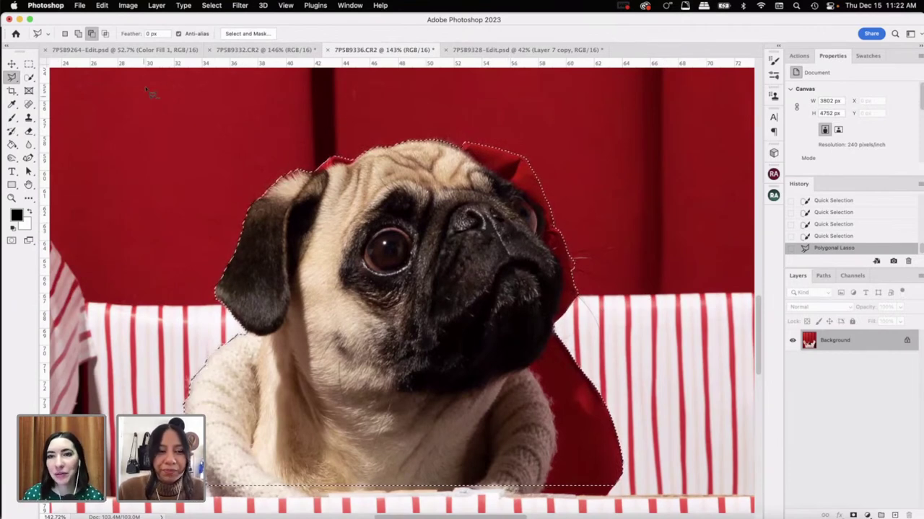
pyautogui.click(211, 5)
pyautogui.click(516, 242)
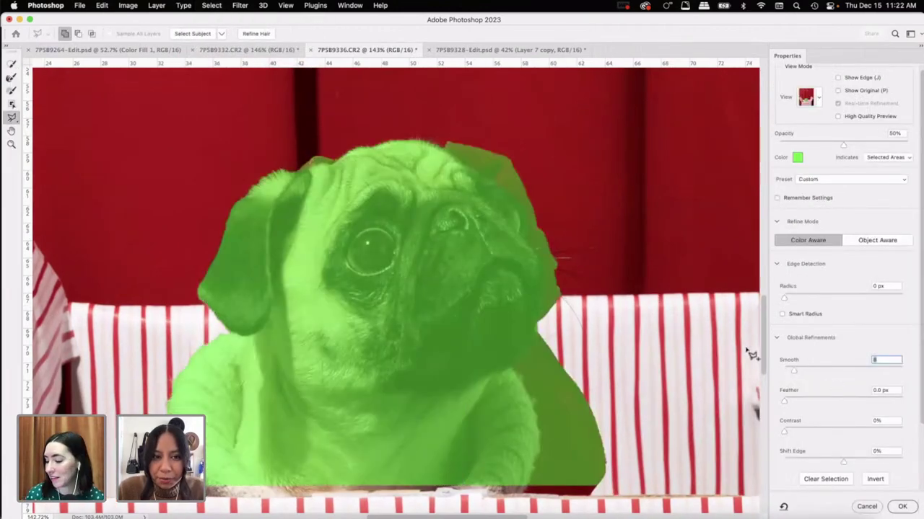
# Step: Refine the pug's edges with the Refine Edge Brush, then copy and paste it into 7P5B9328-Edit.psd
pyautogui.click(12, 77)
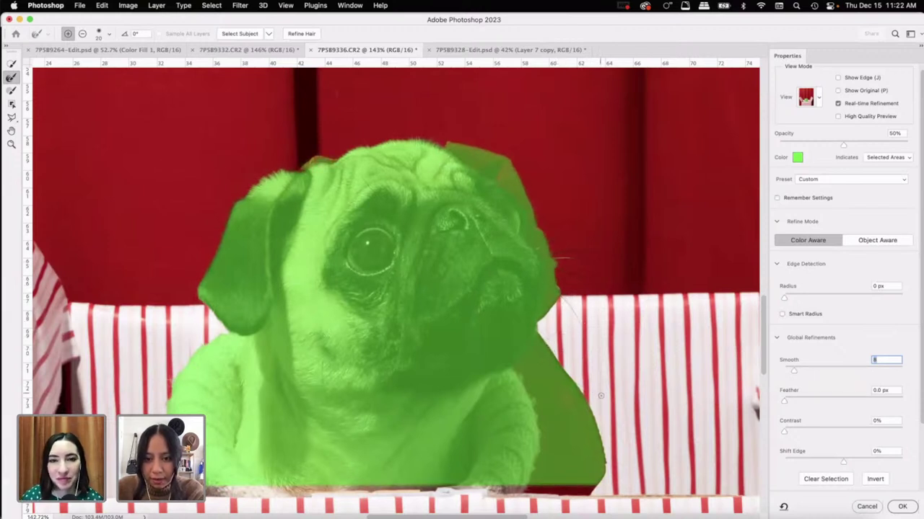
pyautogui.scroll(-5, 603, 411)
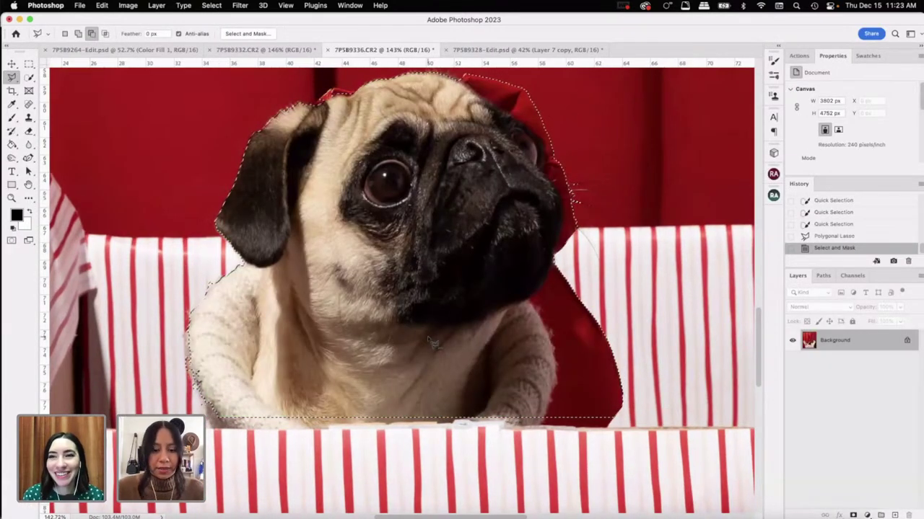
pyautogui.press('super+c')
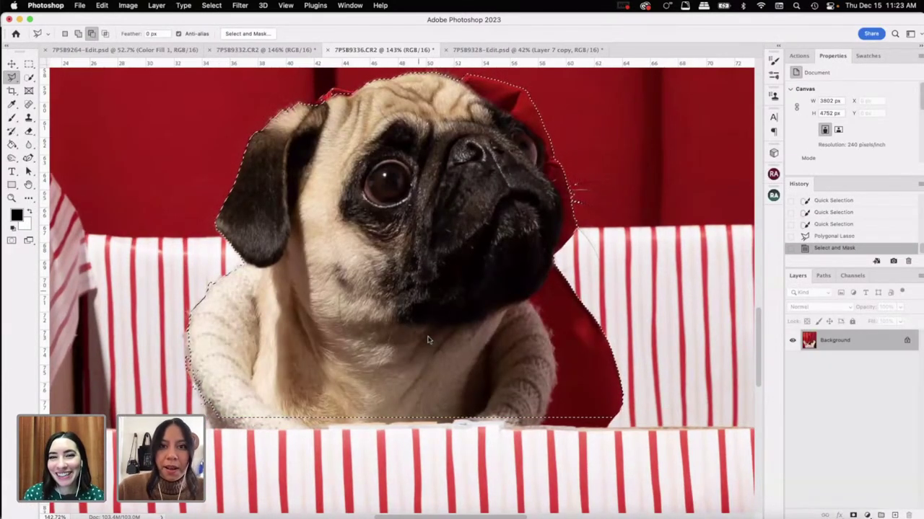
pyautogui.click(511, 49)
pyautogui.press('super+v')
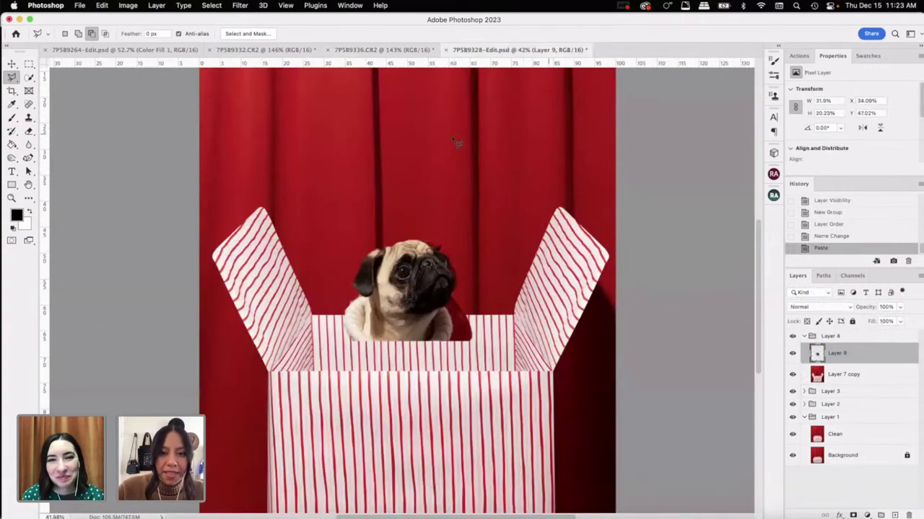
# Step: Move Layer 9's pug down into the box to X 32.84%, Y 52.83%, comparing with Layer 4 group
pyautogui.click(11, 64)
pyautogui.scroll(3, 505, 327)
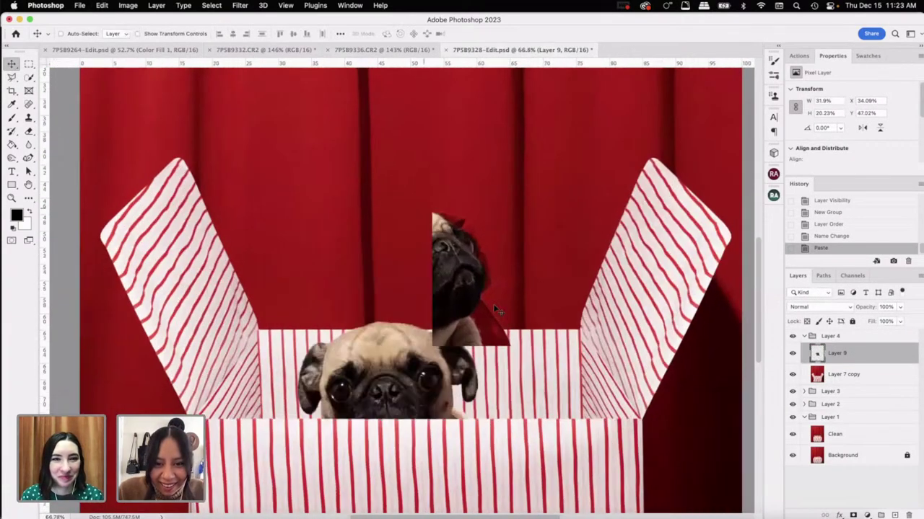
pyautogui.moveTo(417, 249); pyautogui.dragTo(409, 285)
pyautogui.moveTo(507, 278); pyautogui.dragTo(511, 282)
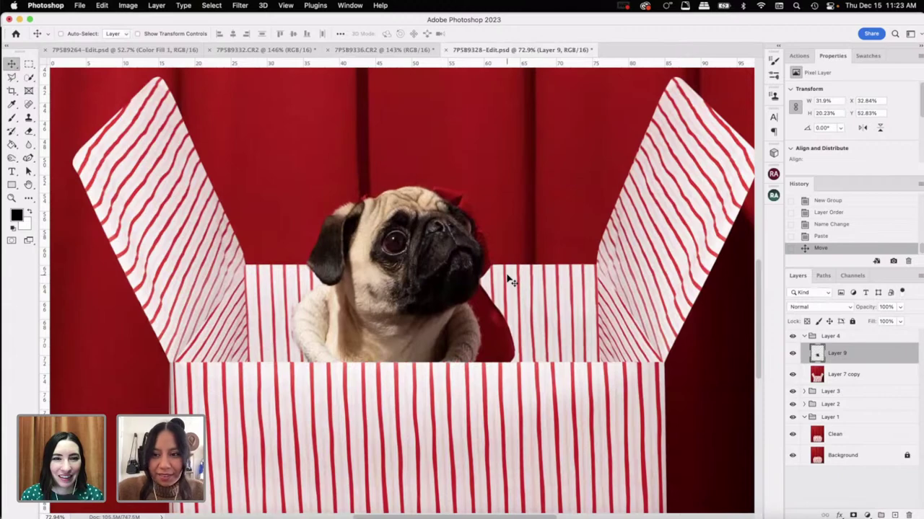
pyautogui.click(793, 336)
pyautogui.click(792, 337)
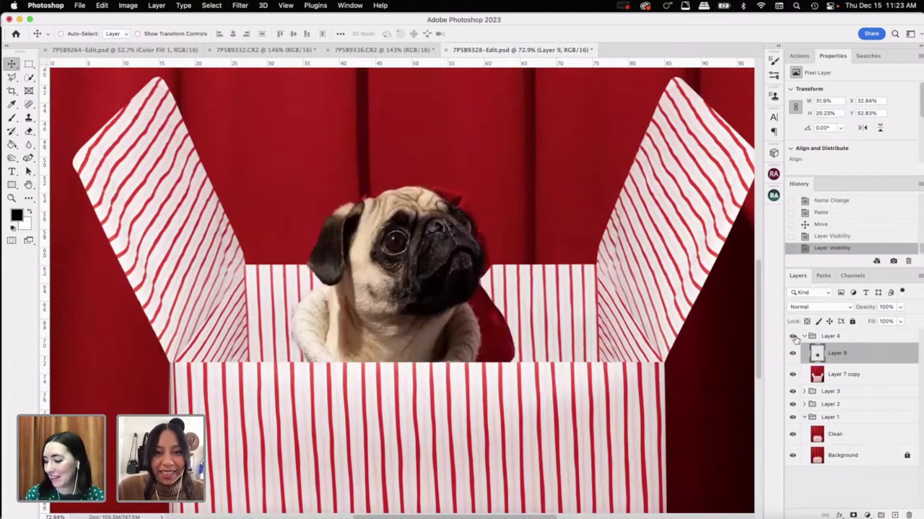
pyautogui.click(792, 336)
pyautogui.click(792, 336)
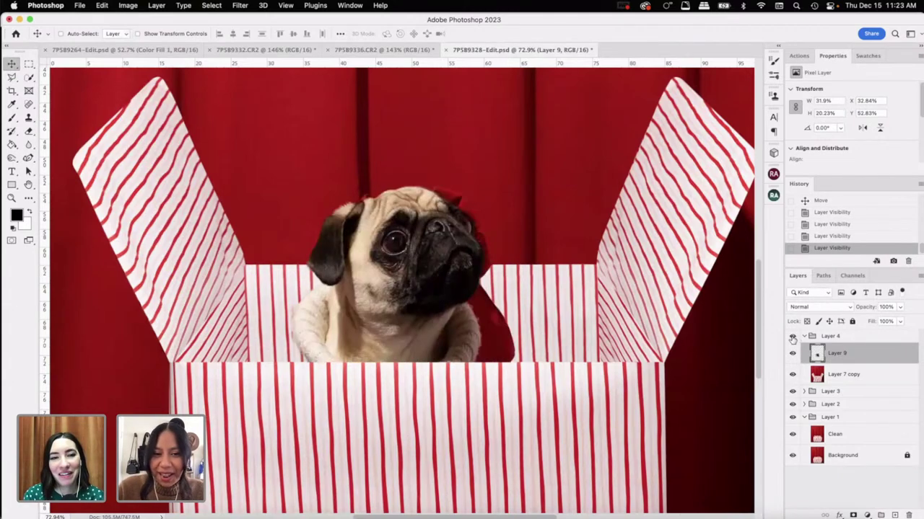
pyautogui.scroll(1, 461, 337)
pyautogui.scroll(3, 462, 337)
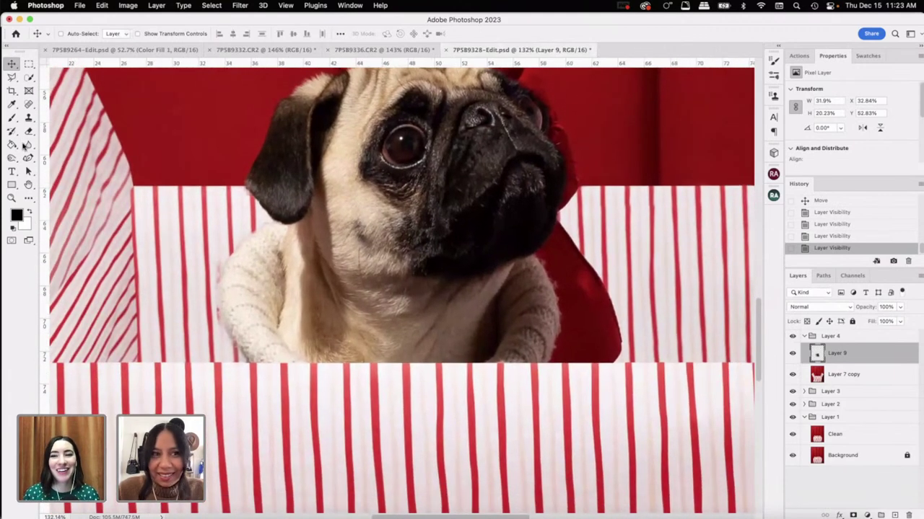
# Step: Add a mask to Layer 9 and brush away the pug's rough left edge
pyautogui.click(12, 117)
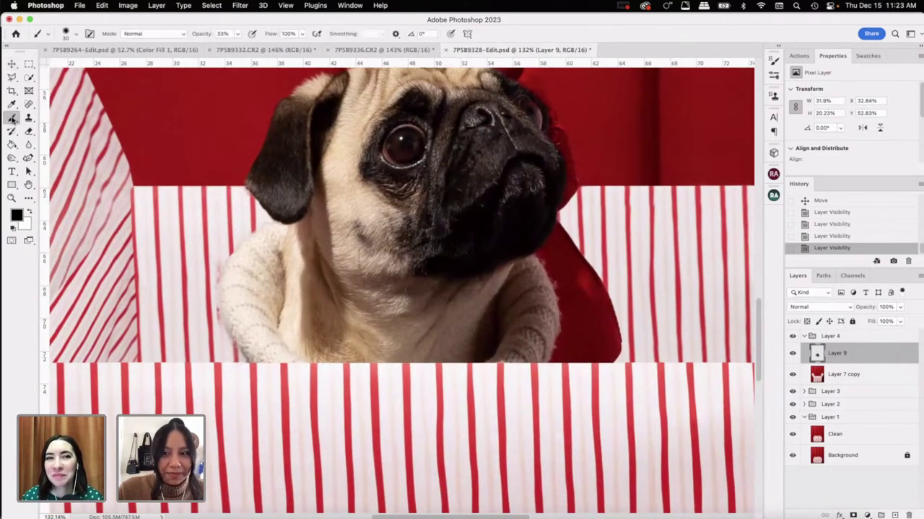
pyautogui.click(854, 516)
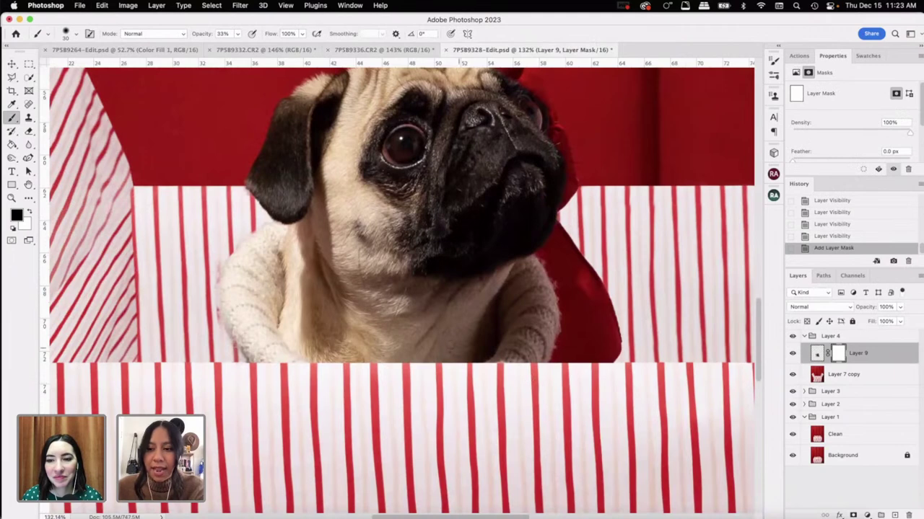
pyautogui.moveTo(220, 257); pyautogui.dragTo(215, 279)
pyautogui.moveTo(215, 278); pyautogui.dragTo(214, 290)
pyautogui.moveTo(213, 291); pyautogui.dragTo(213, 294)
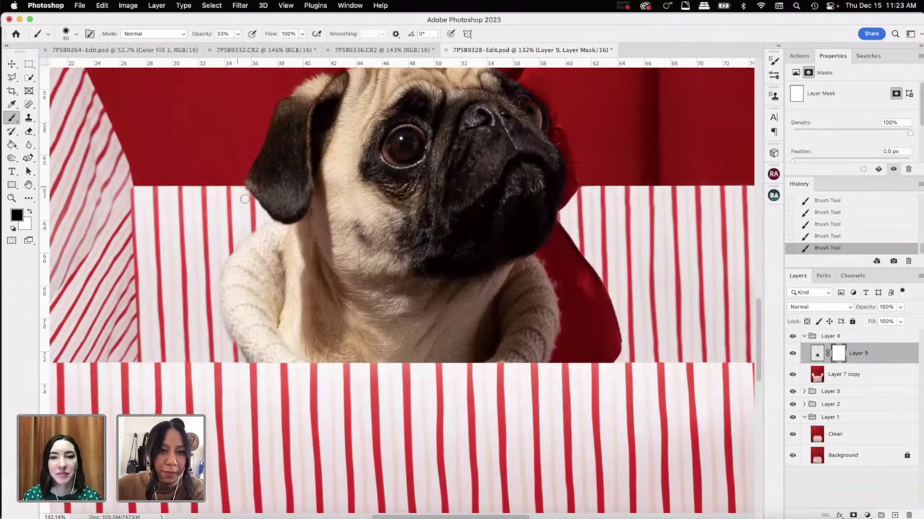
pyautogui.scroll(3, 433, 289)
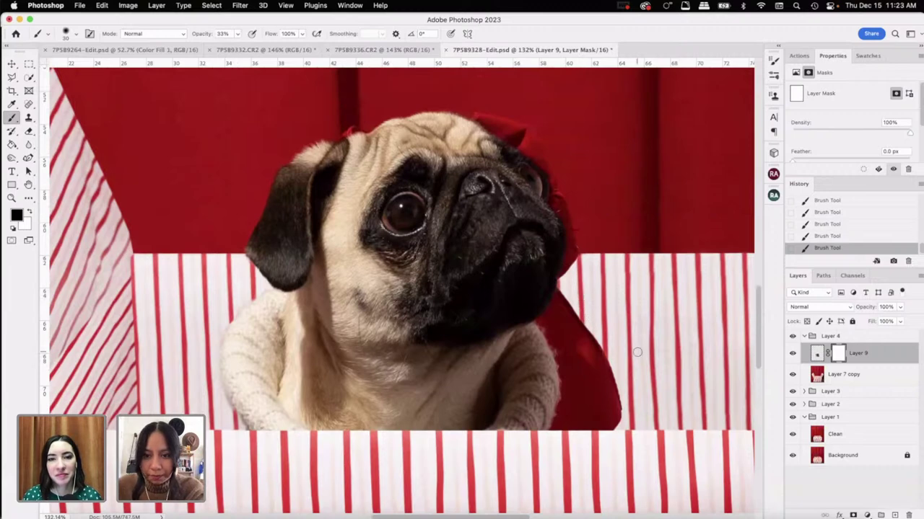
pyautogui.scroll(2, 418, 130)
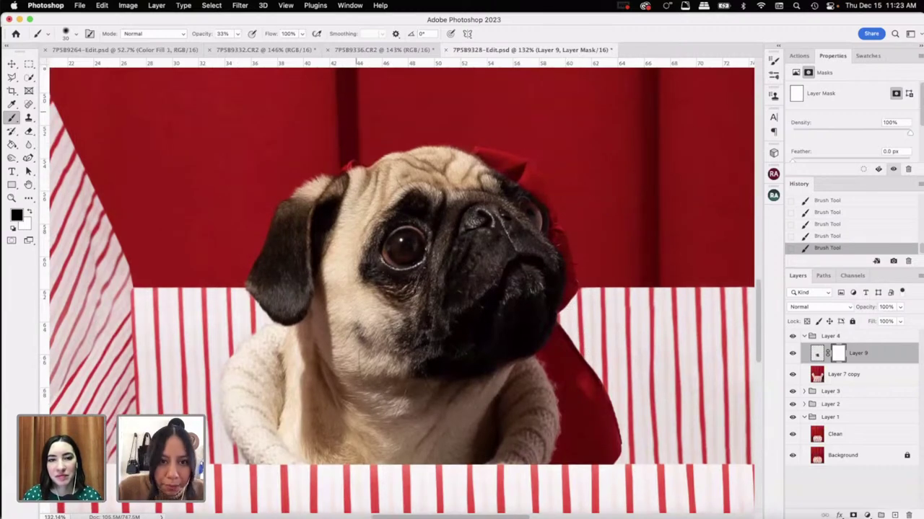
pyautogui.scroll(-5, 404, 291)
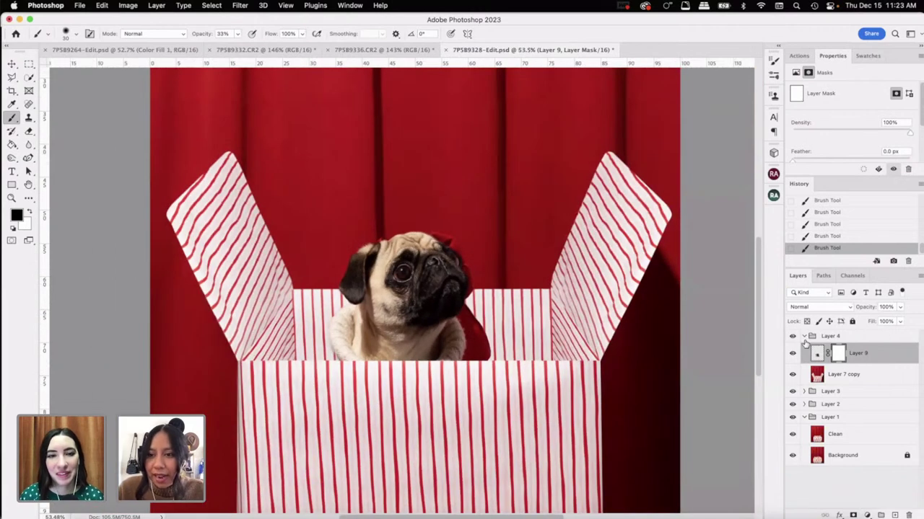
# Step: Compare by toggling the Layer 4 group and Layer 3, checking the original photo in Lightroom
pyautogui.click(805, 337)
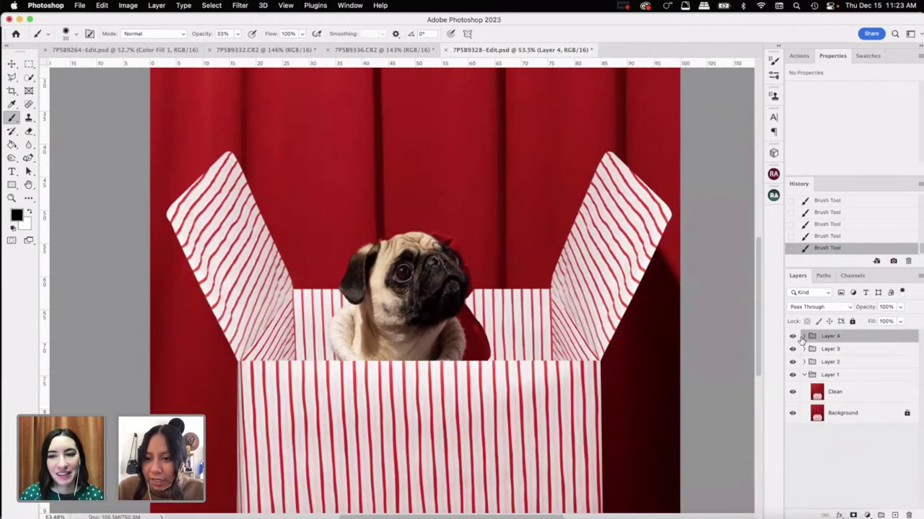
pyautogui.click(792, 337)
pyautogui.click(793, 349)
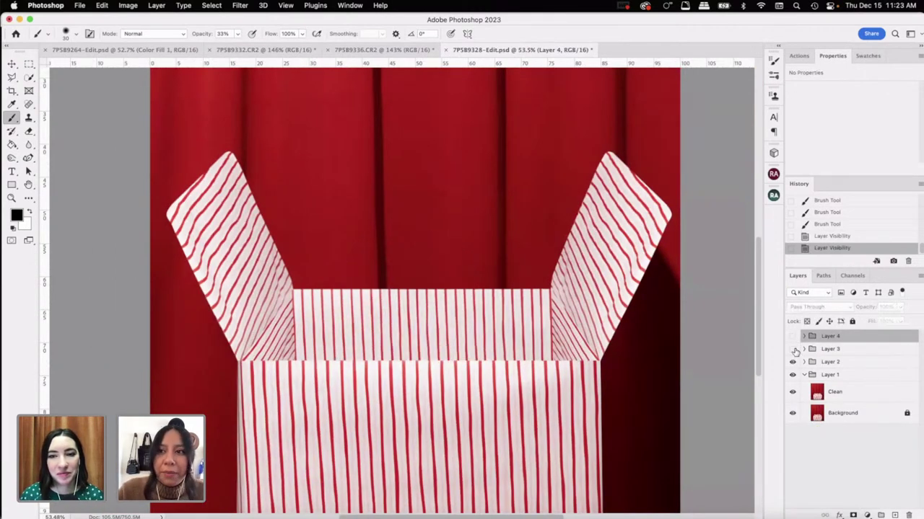
pyautogui.click(793, 349)
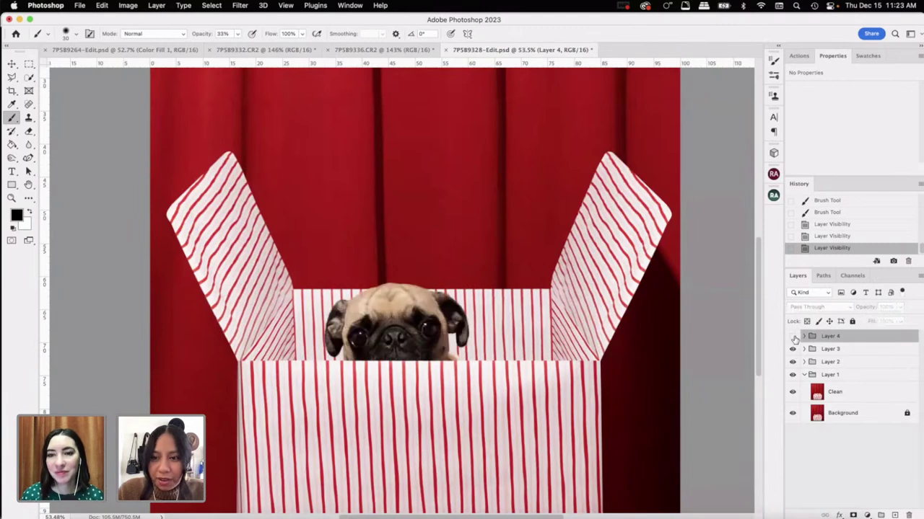
pyautogui.click(793, 337)
pyautogui.click(549, 513)
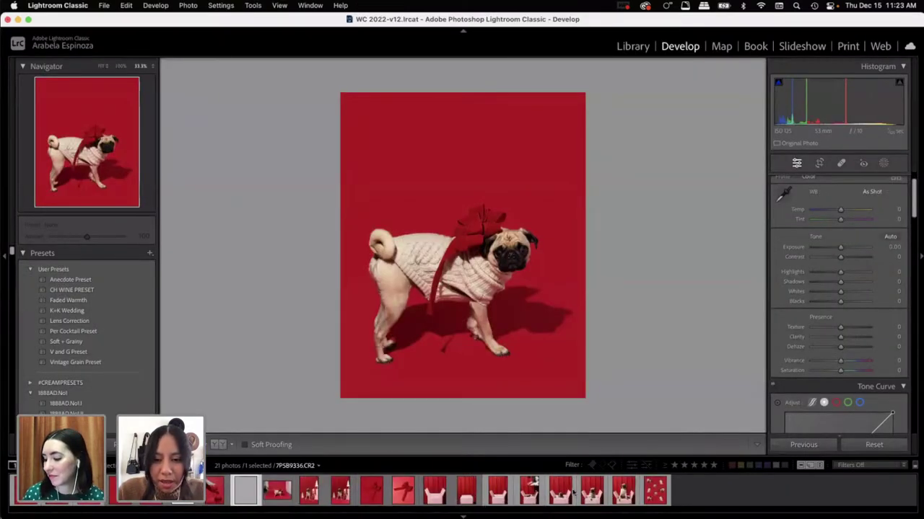
pyautogui.click(623, 491)
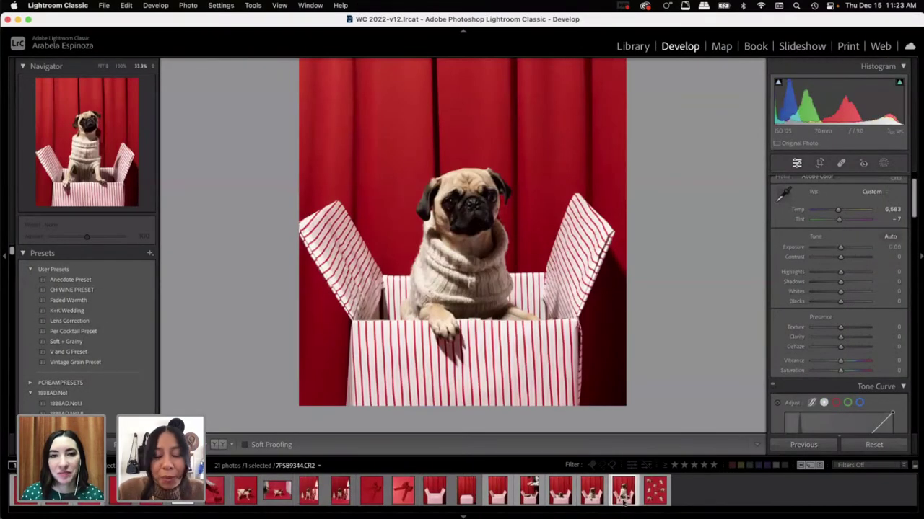
pyautogui.click(485, 512)
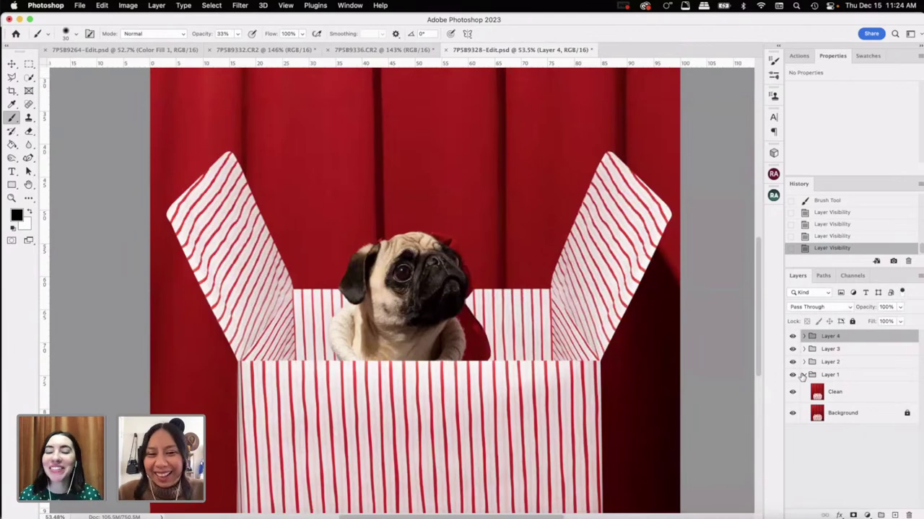
# Step: Zoom the canvas, then switch to Lightroom Classic showing 7PSB9245.CR2
pyautogui.scroll(2, 549, 344)
pyautogui.scroll(-3, 541, 339)
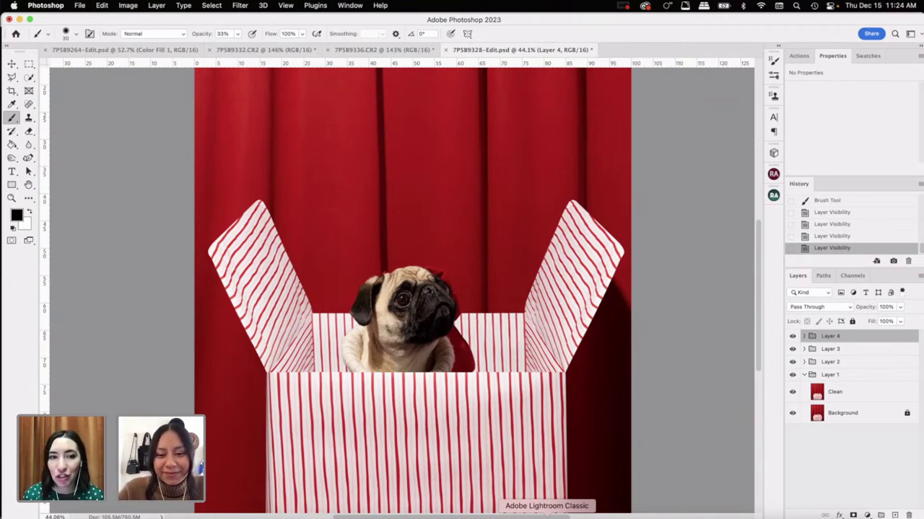
pyautogui.click(547, 513)
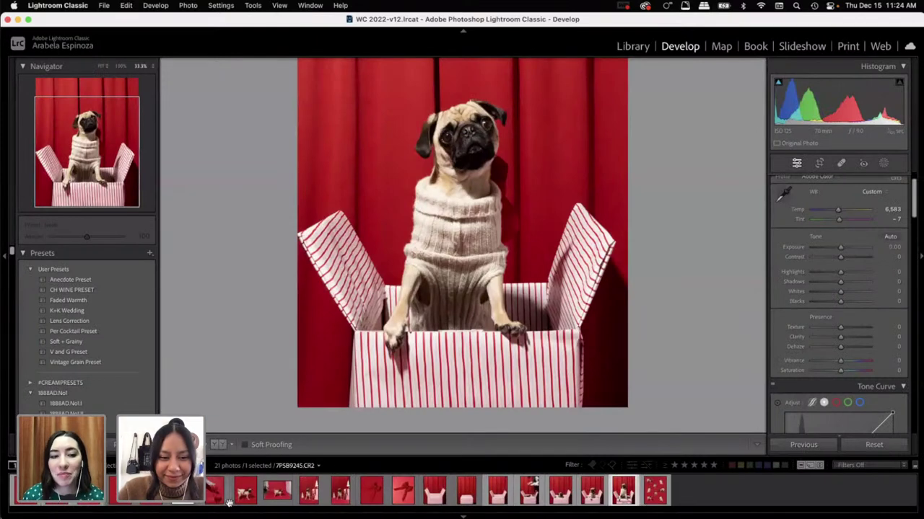
# Step: Open CooperPatternPrint.psd from the filmstrip and zoom in to 50%
pyautogui.click(653, 493)
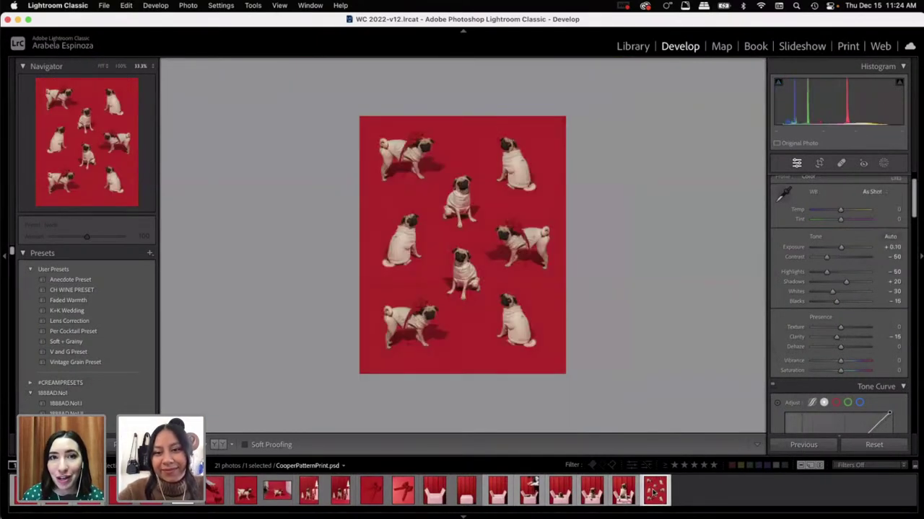
pyautogui.click(540, 316)
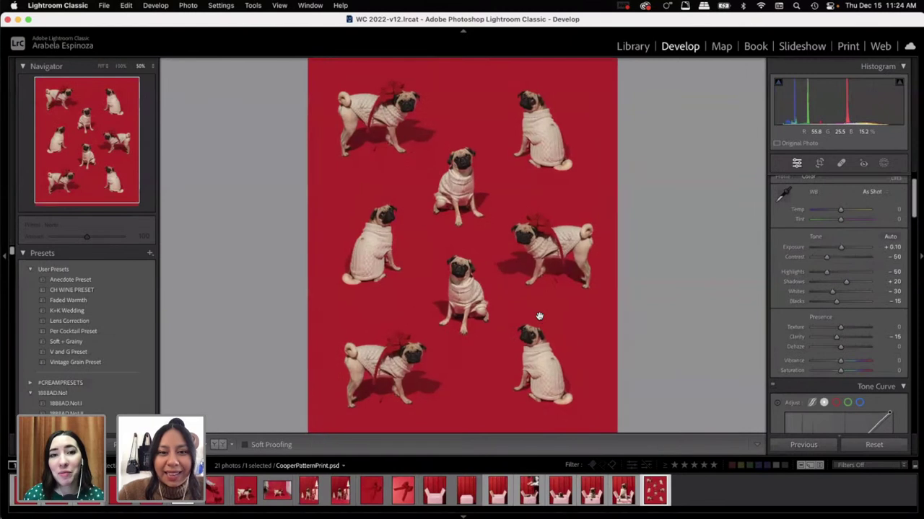